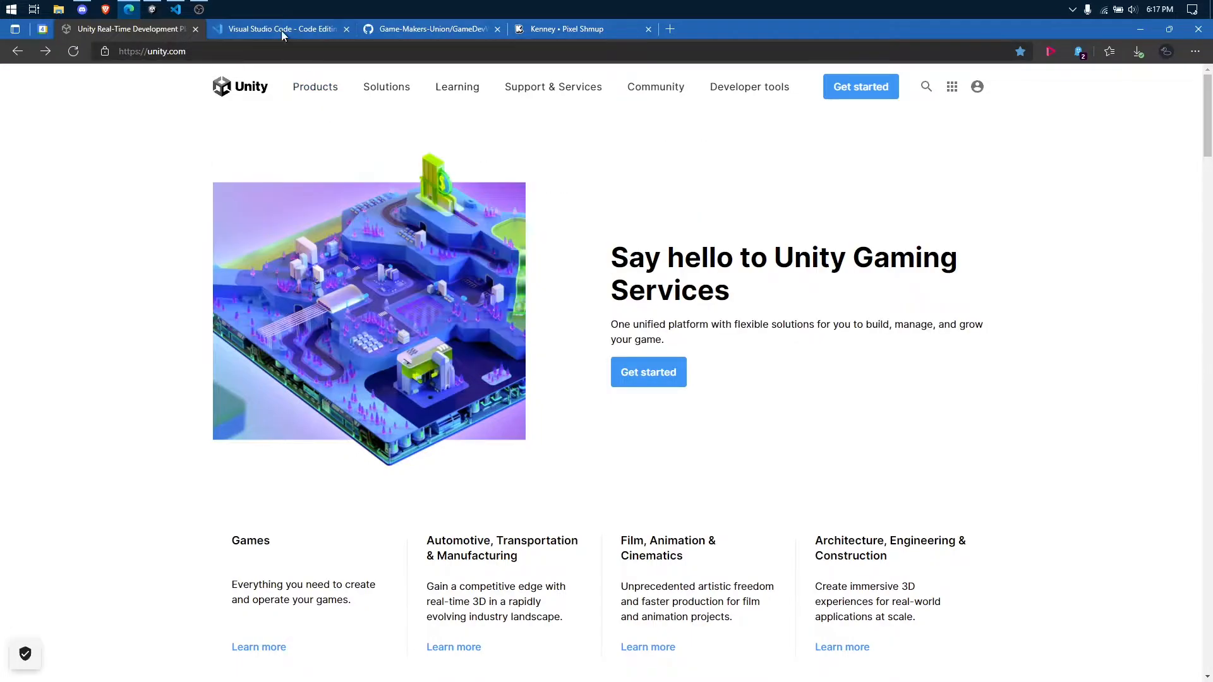
- View the Visual Studio Code website and launch the GMU demo game from the desktop
click(282, 30)
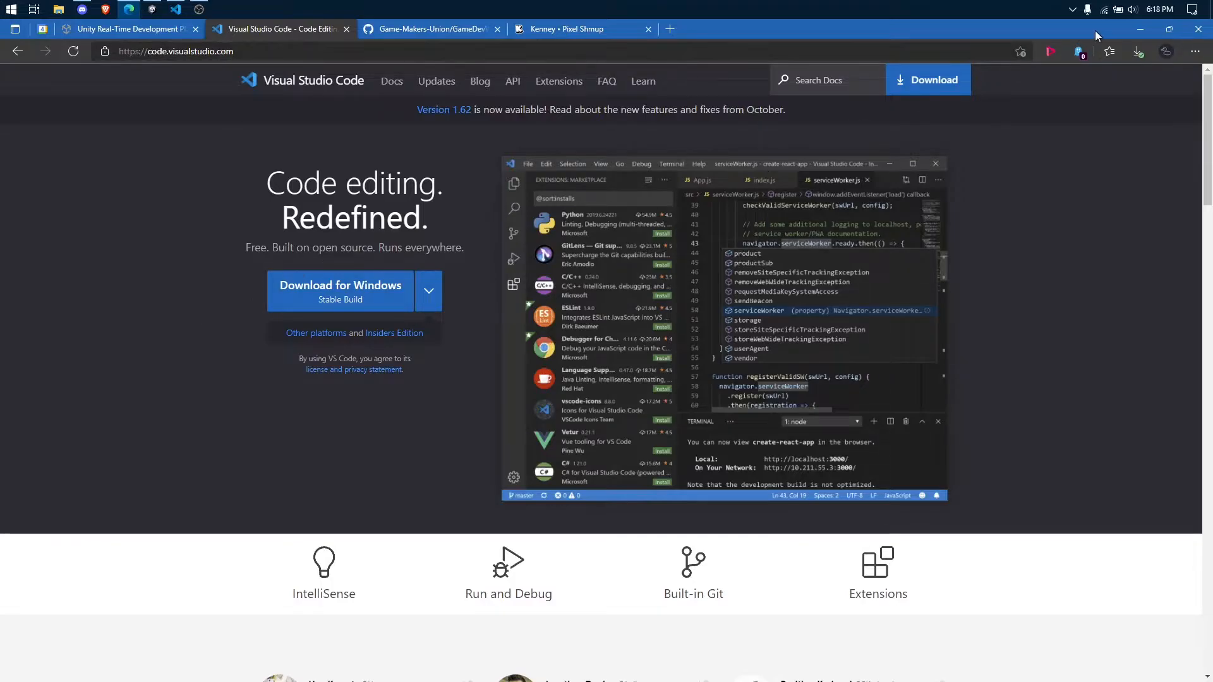
click(1140, 29)
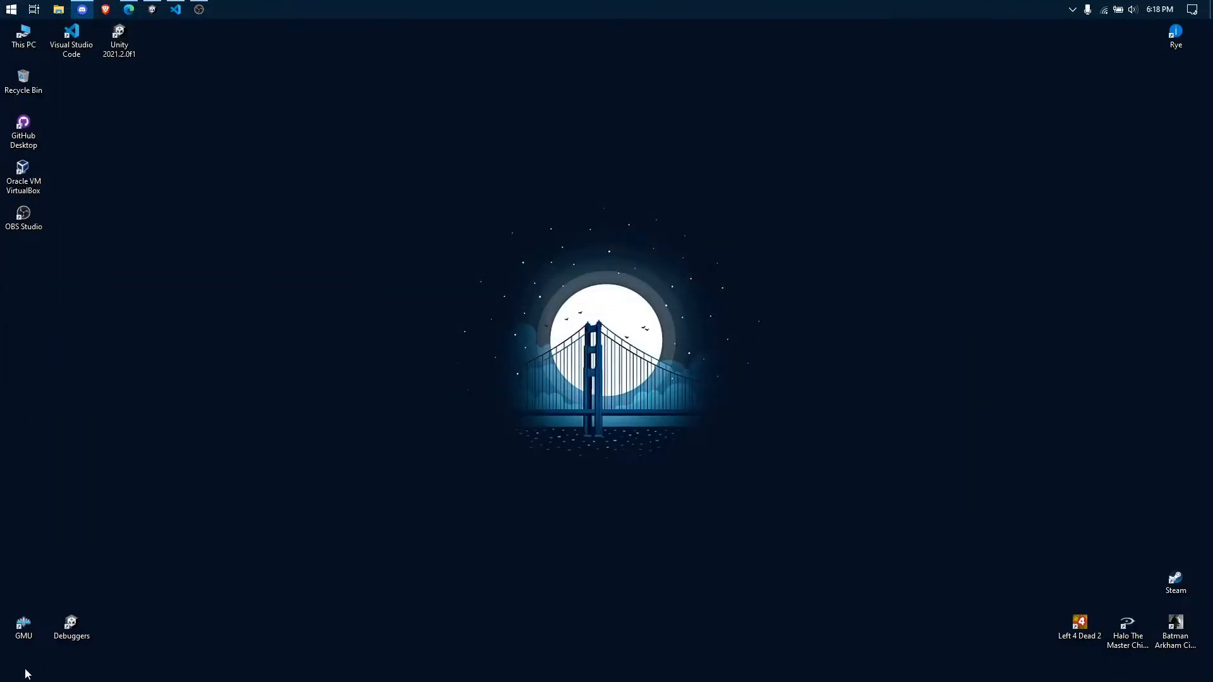
double_click(24, 627)
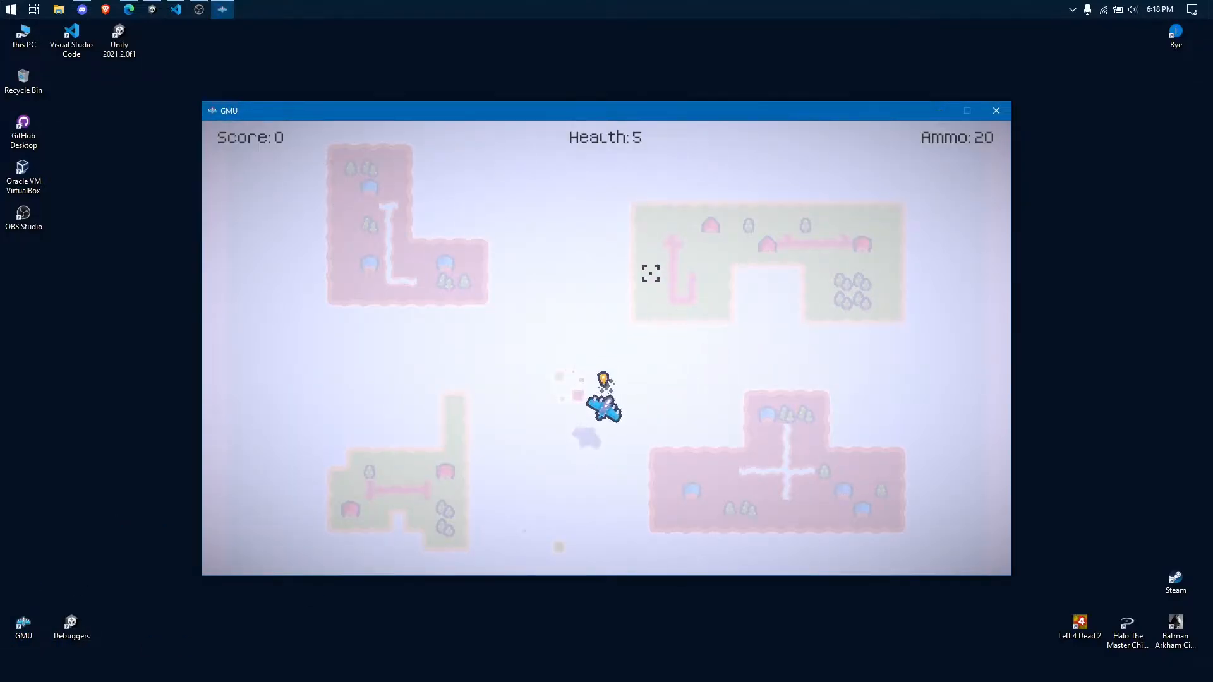
- Play a round of the GMU plane shooter, dodging and shooting enemies and collecting pickups, and quit at game over
key(a)
key(w)
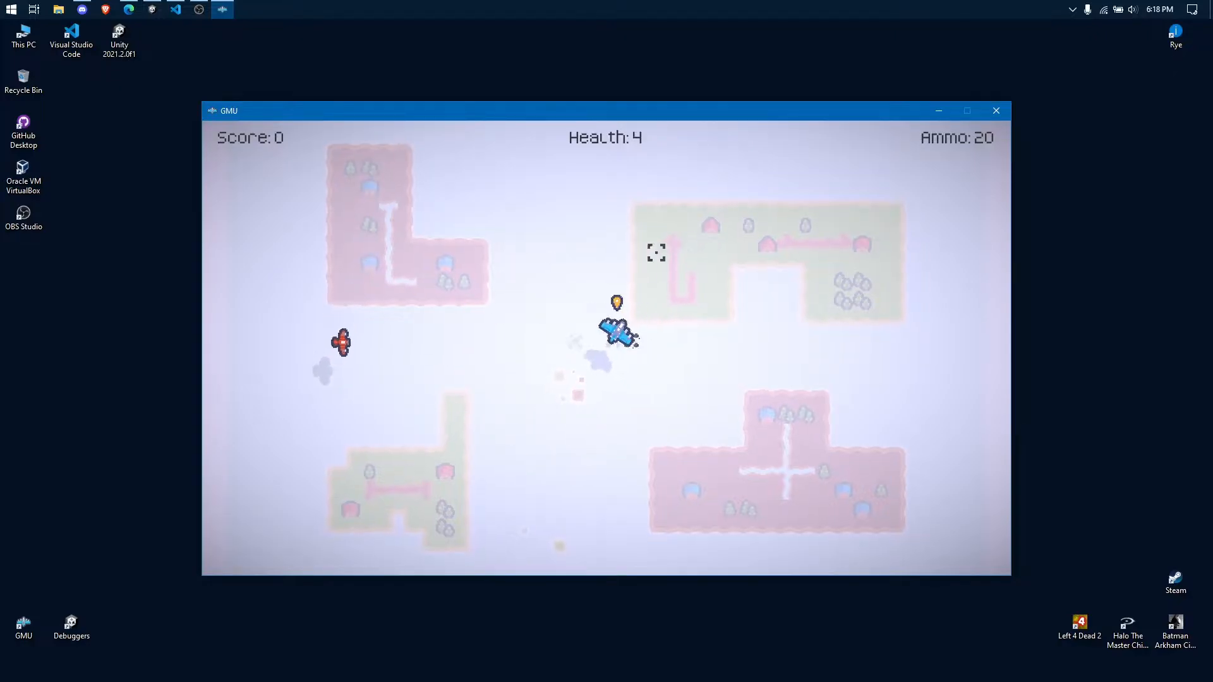
click(669, 372)
click(782, 358)
click(797, 356)
key(d)
key(s)
click(805, 357)
click(832, 358)
click(853, 359)
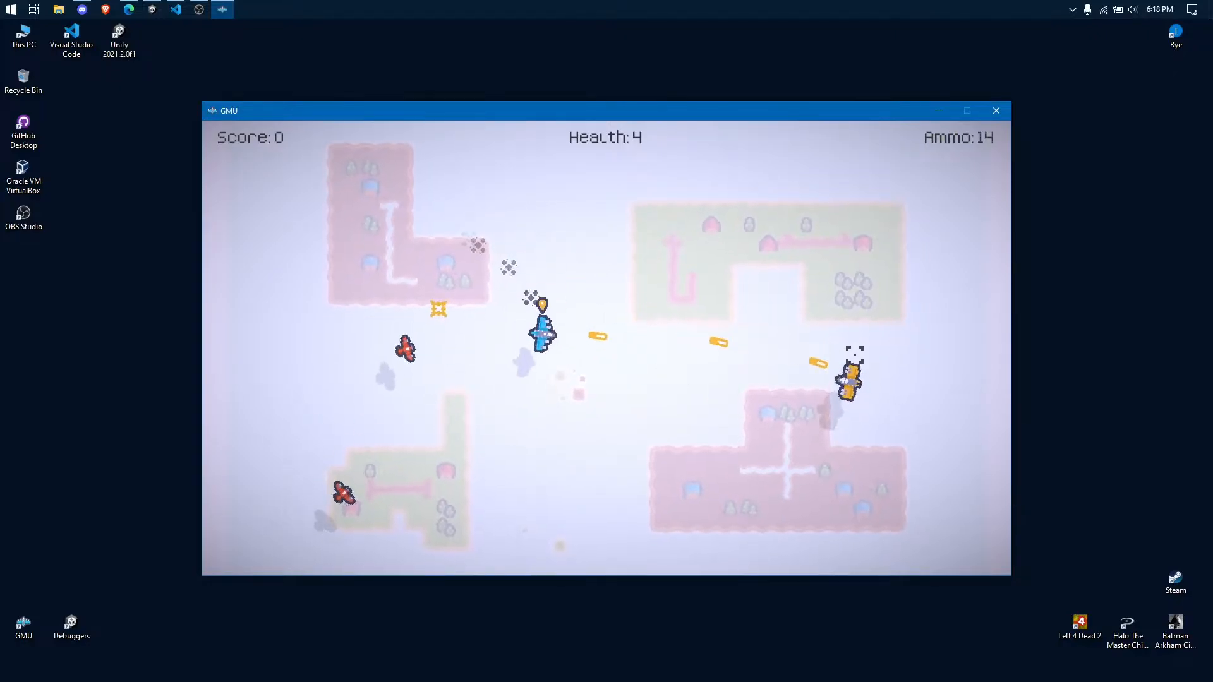
click(439, 395)
click(422, 401)
click(418, 401)
click(416, 402)
click(415, 401)
key(s)
click(421, 400)
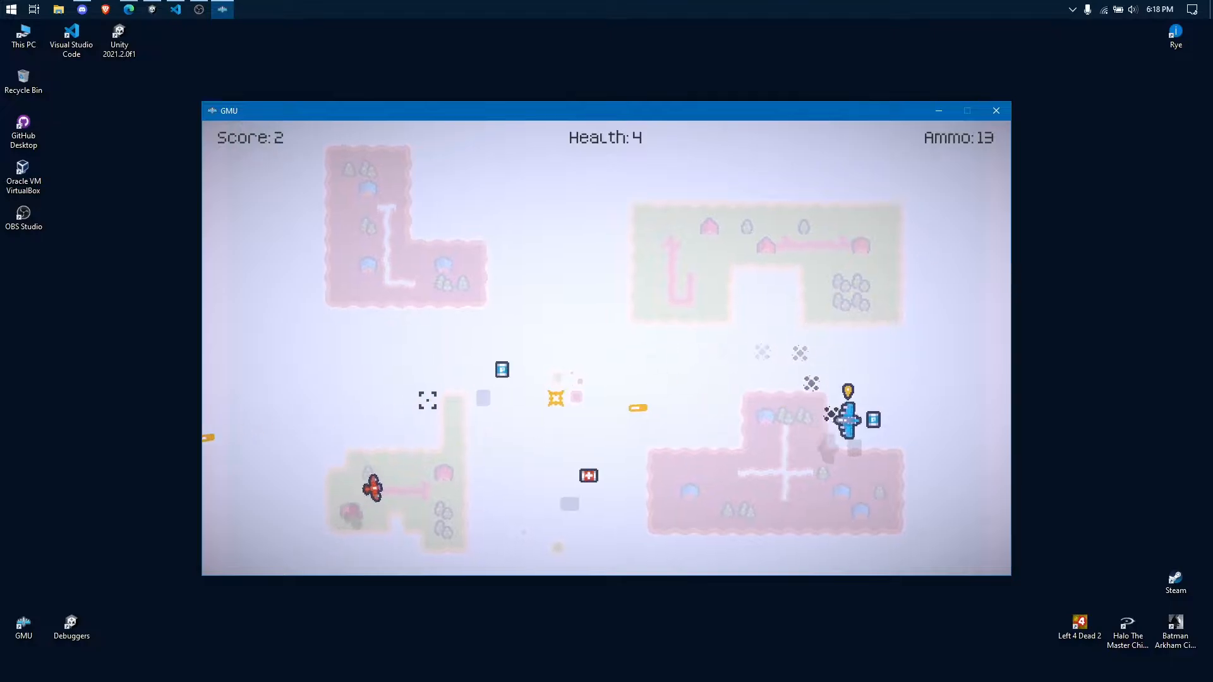
key(a)
key(w)
click(678, 465)
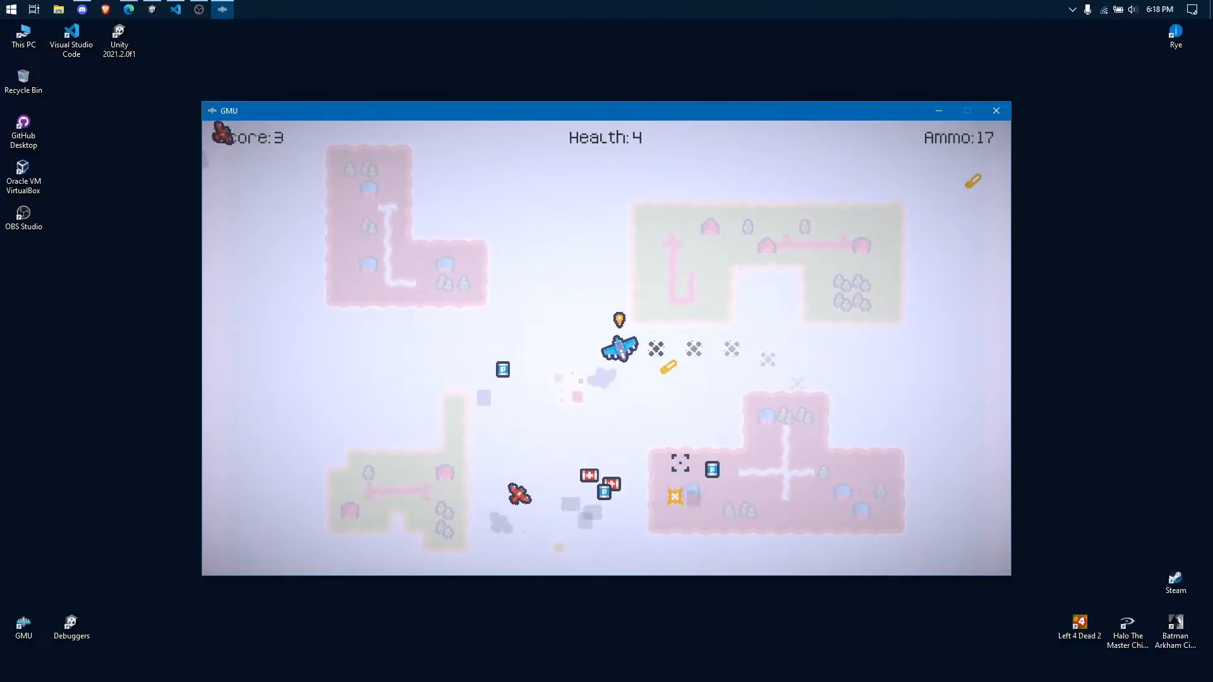
click(657, 463)
click(616, 463)
key(s)
click(622, 461)
key(d)
click(630, 456)
click(638, 449)
click(657, 449)
key(s)
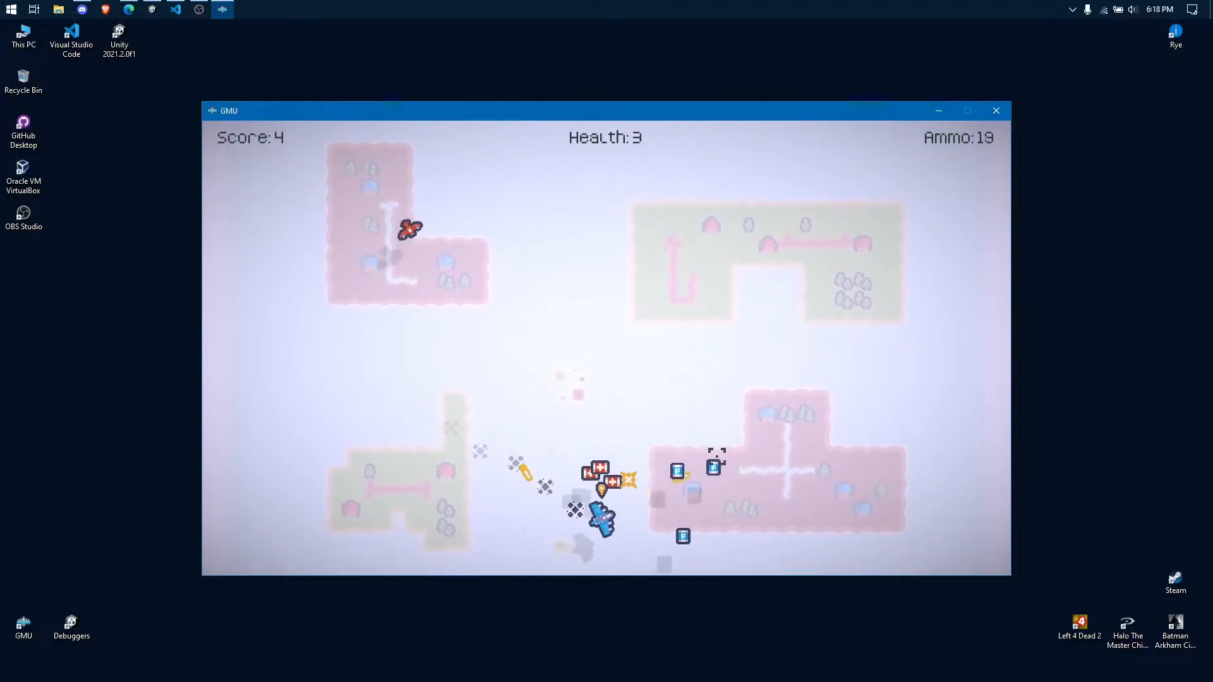
key(w)
key(a)
key(w)
click(576, 362)
click(569, 360)
click(562, 359)
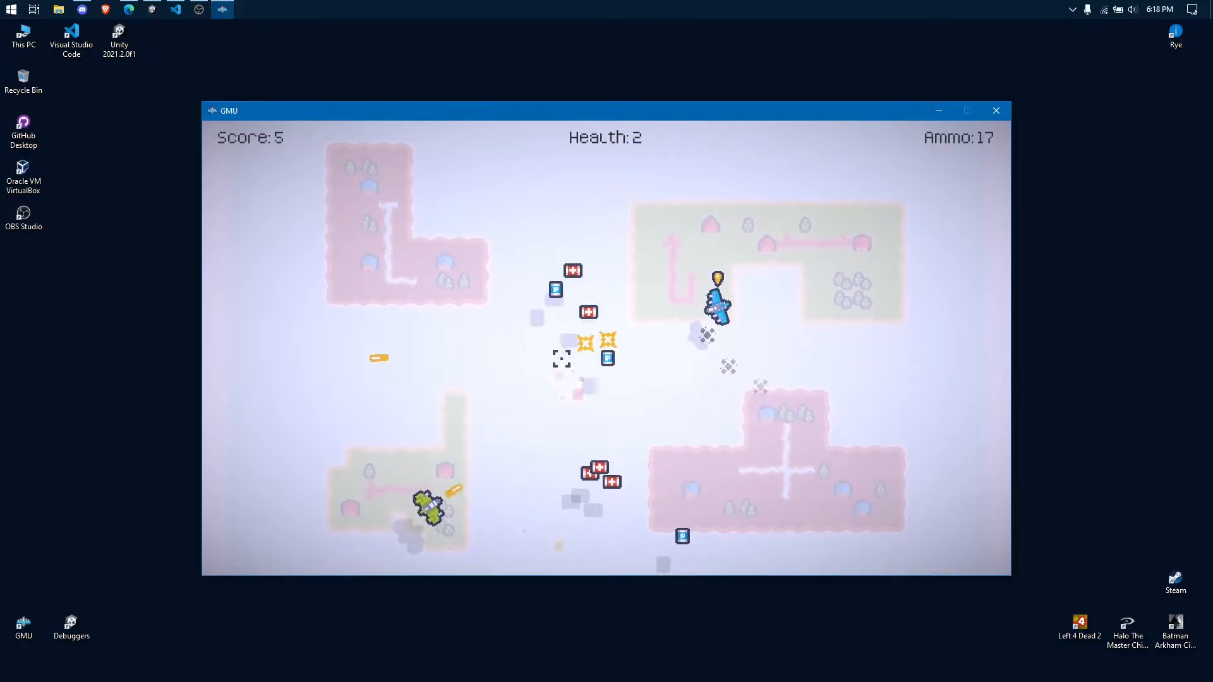
key(d)
click(564, 359)
key(a)
key(s)
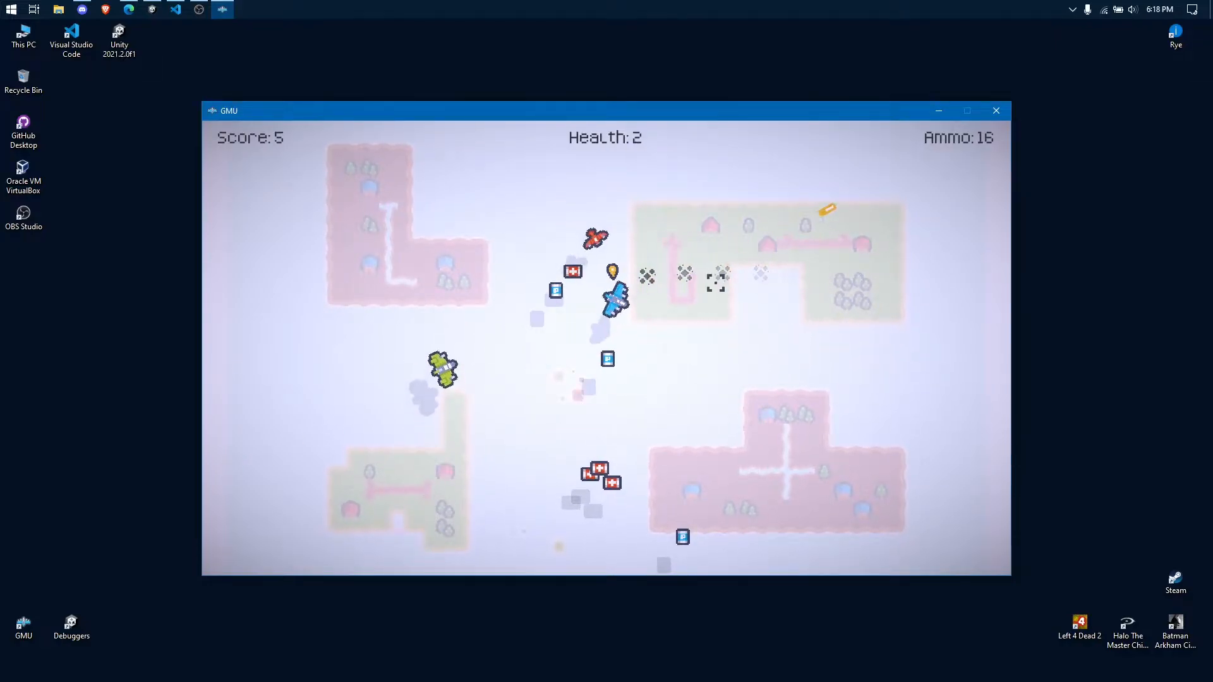
key(d)
click(637, 228)
click(634, 221)
click(641, 222)
key(a)
click(611, 236)
click(606, 236)
key(w)
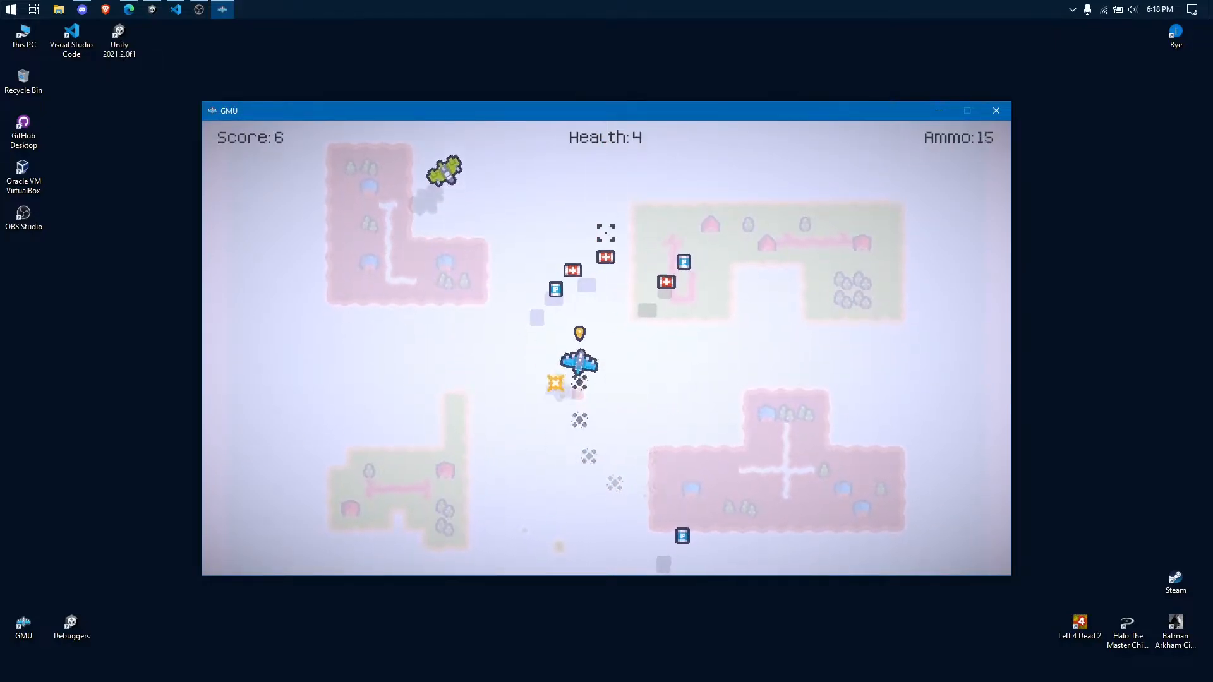
click(605, 235)
key(a)
key(w)
key(d)
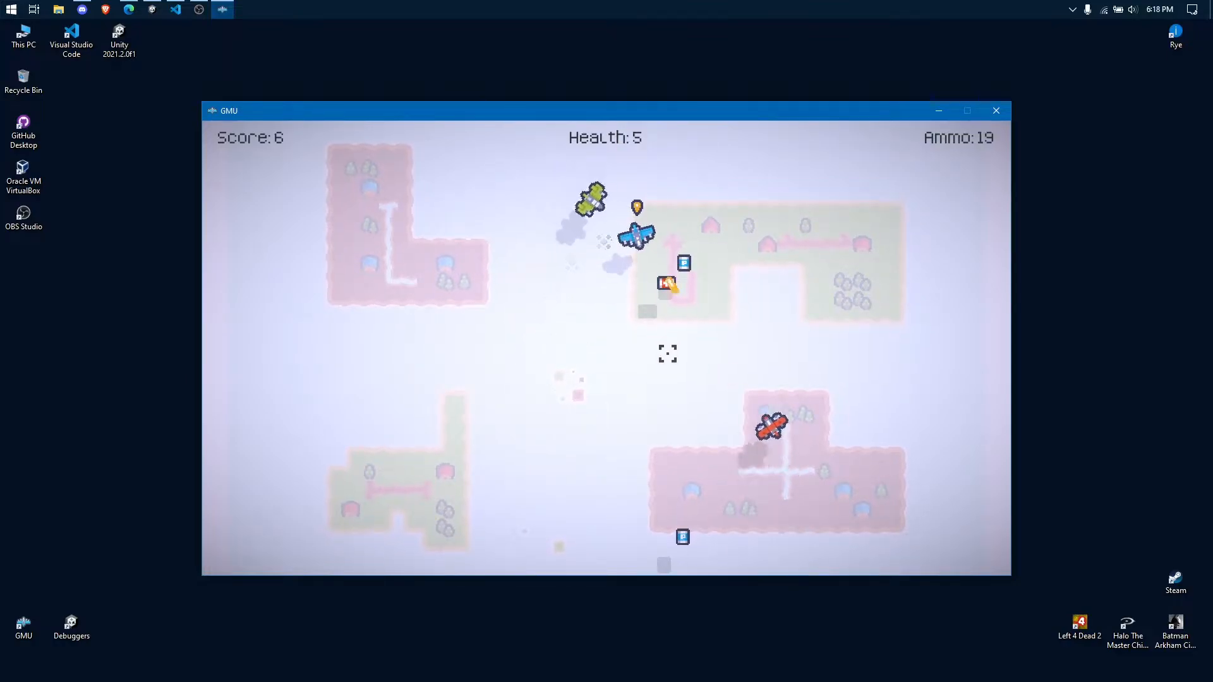
key(d)
key(s)
key(w)
key(a)
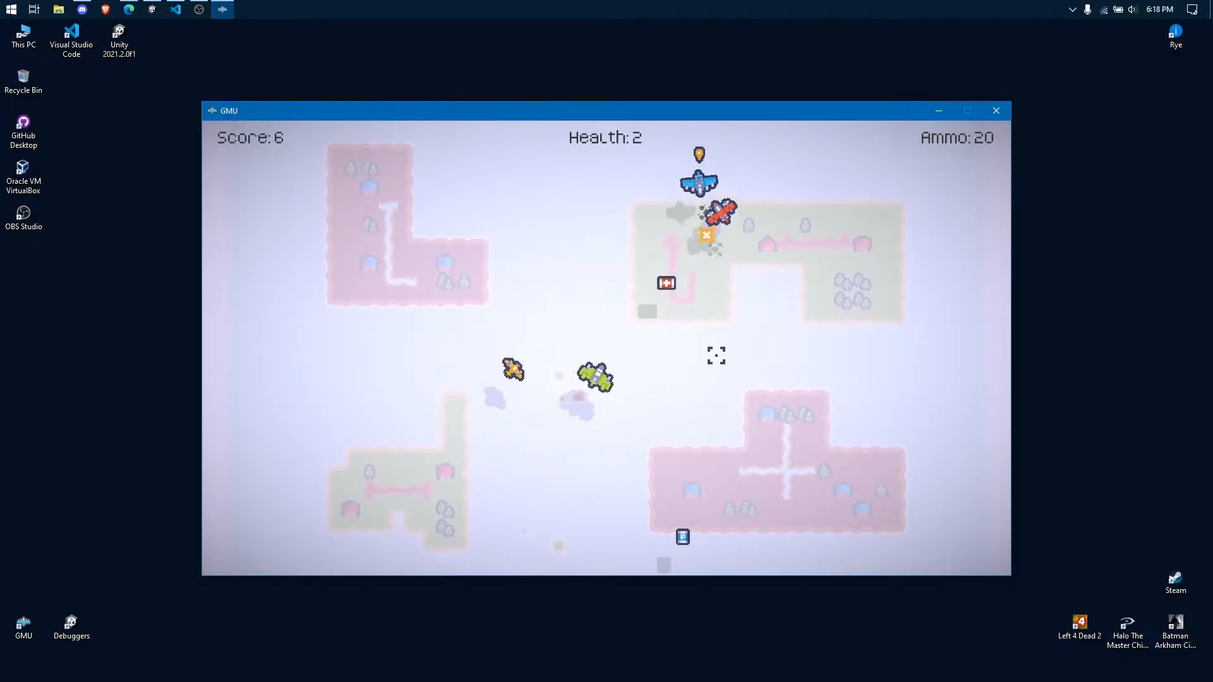
key(s)
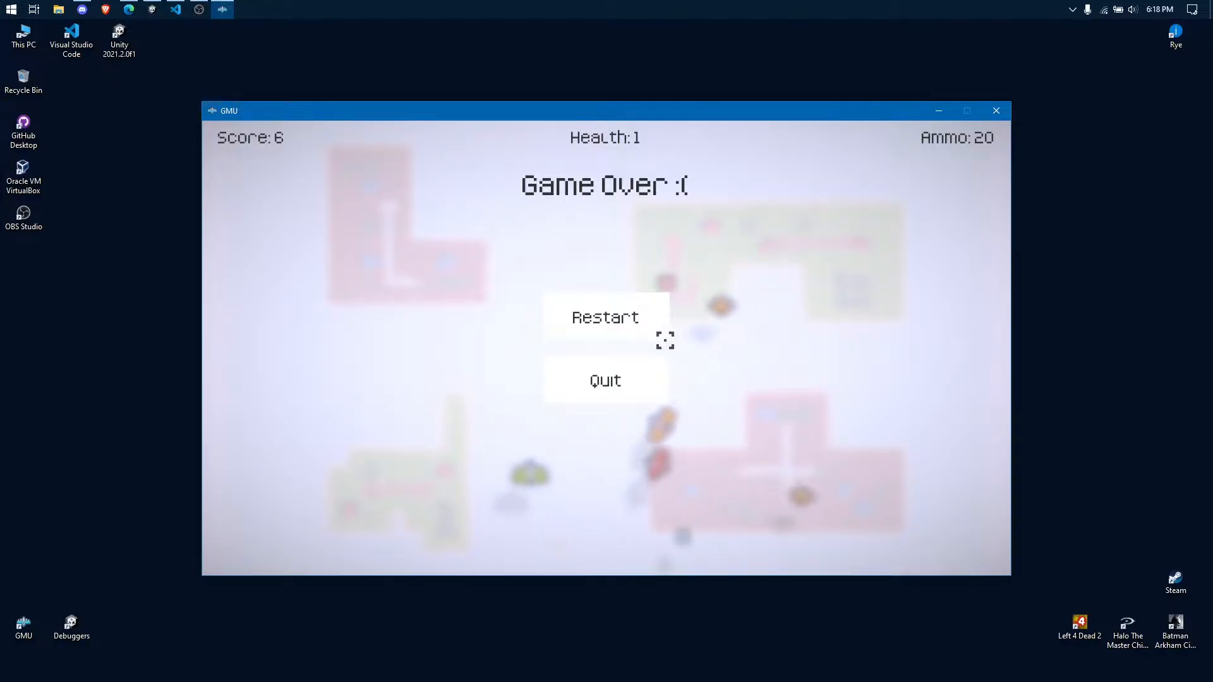
click(651, 357)
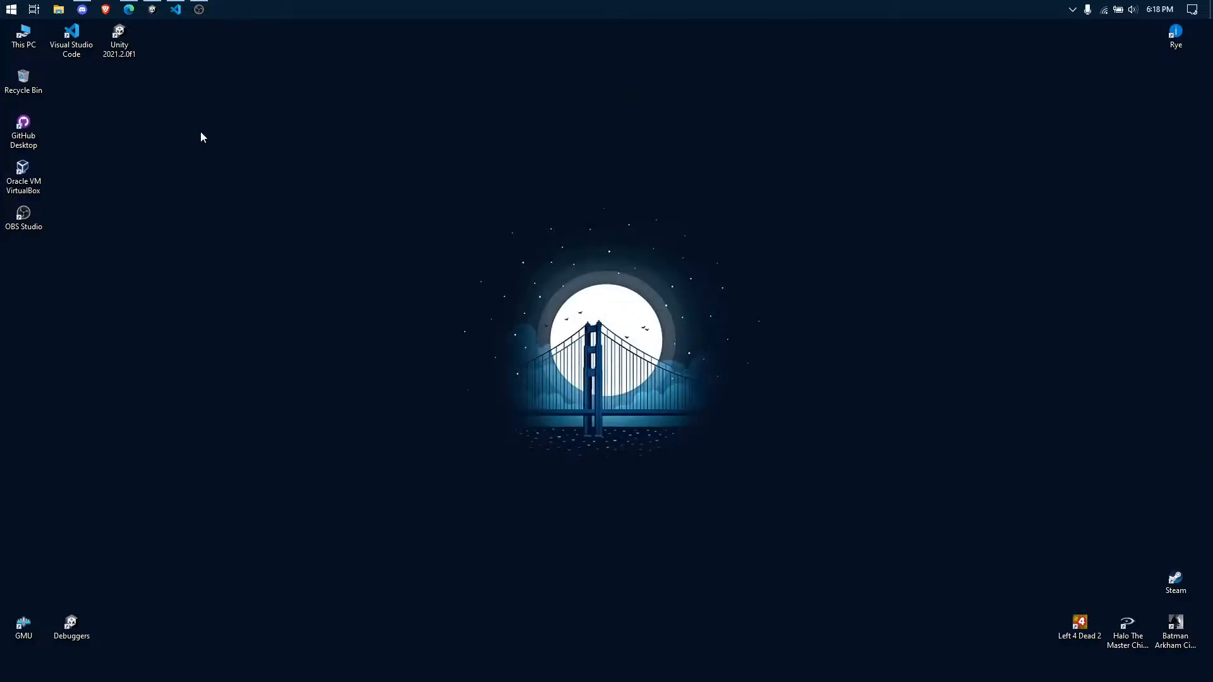
- Return to the browser and open the Official demo build release of the GameDevWorkshop2021 repository on GitHub
click(129, 10)
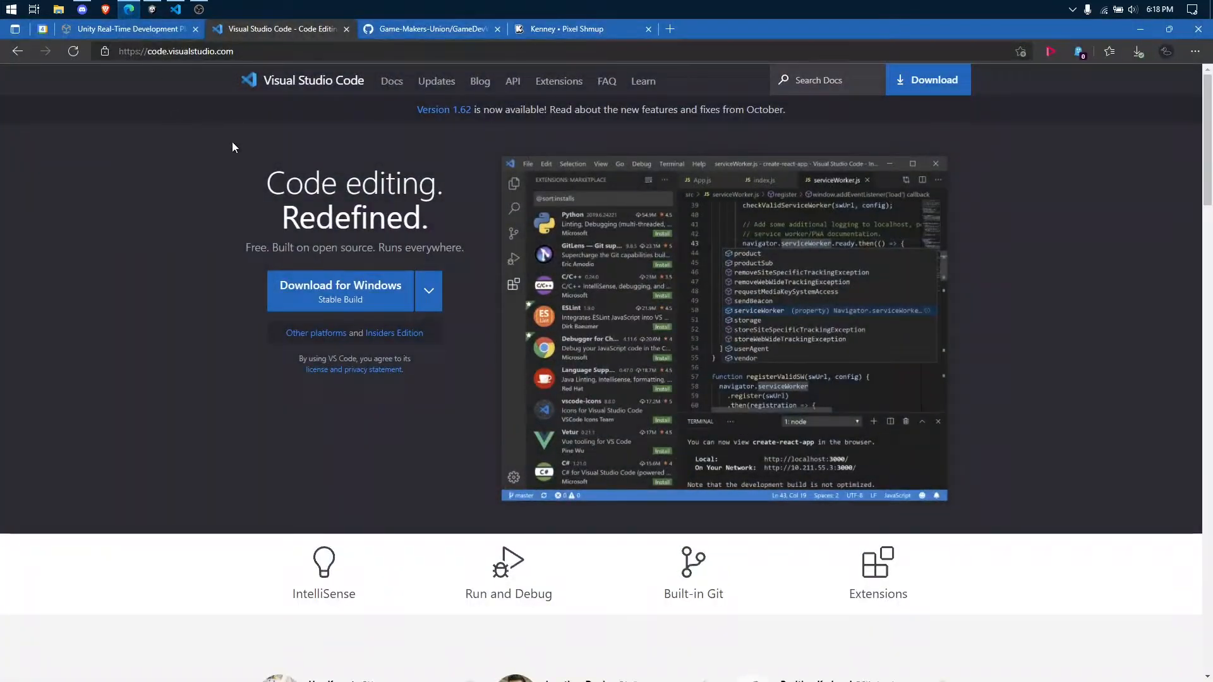
click(408, 33)
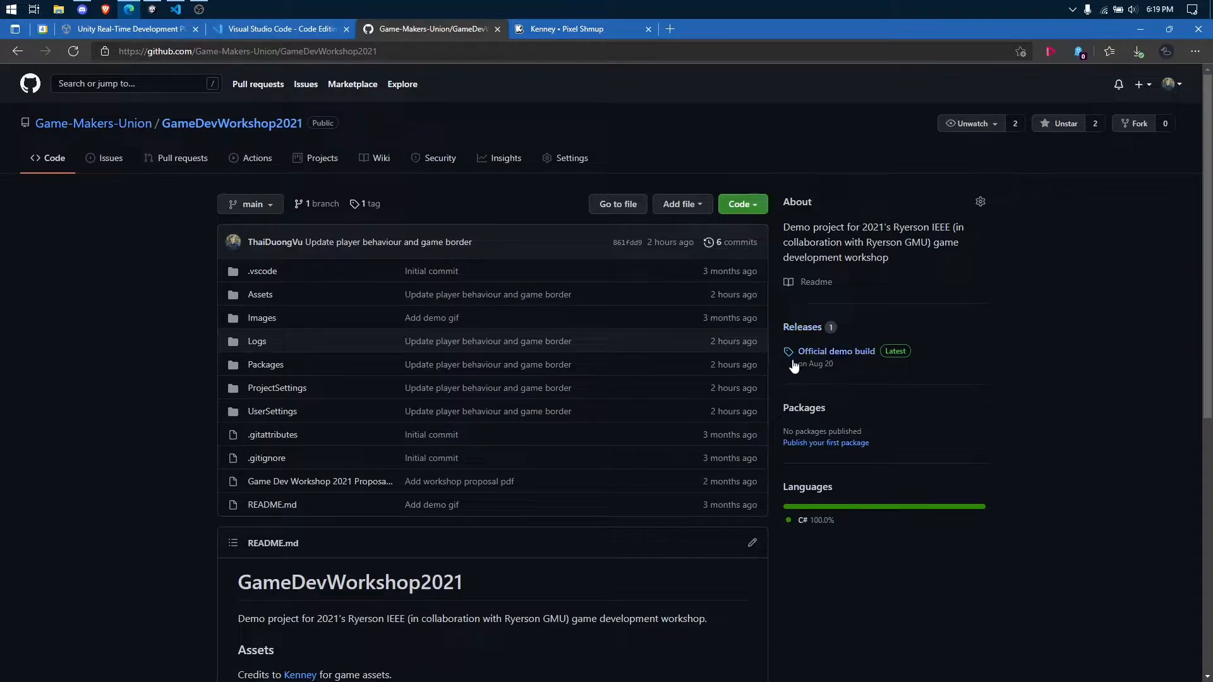
click(840, 353)
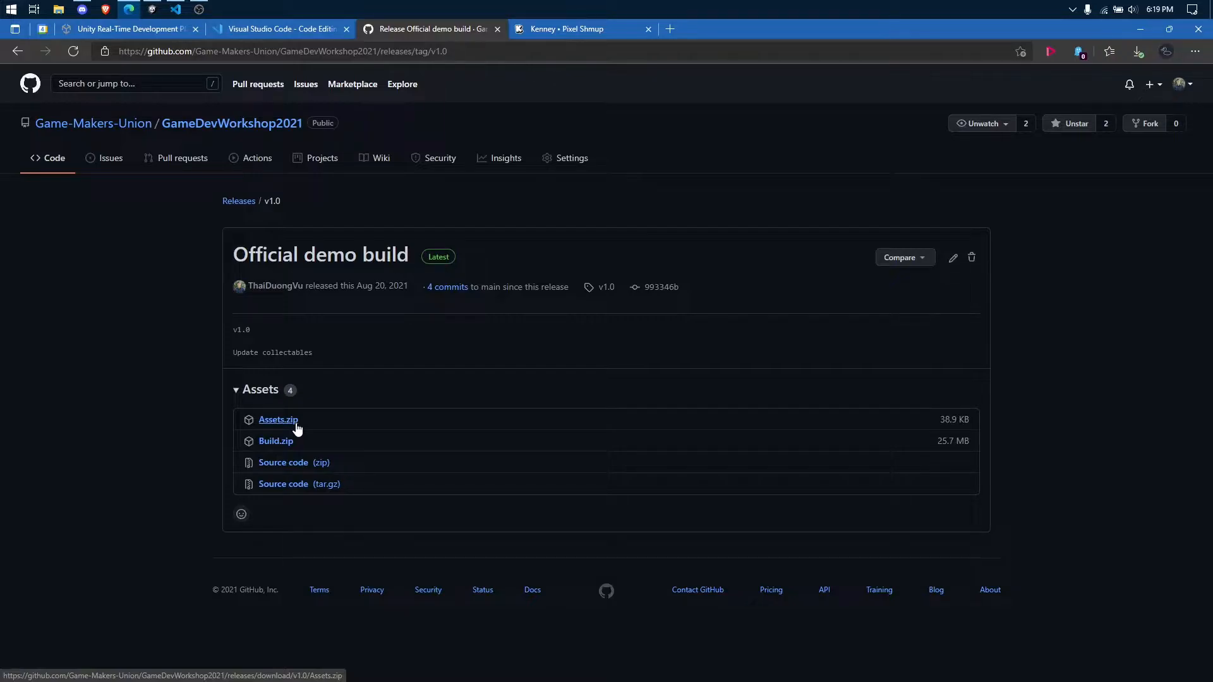
click(594, 34)
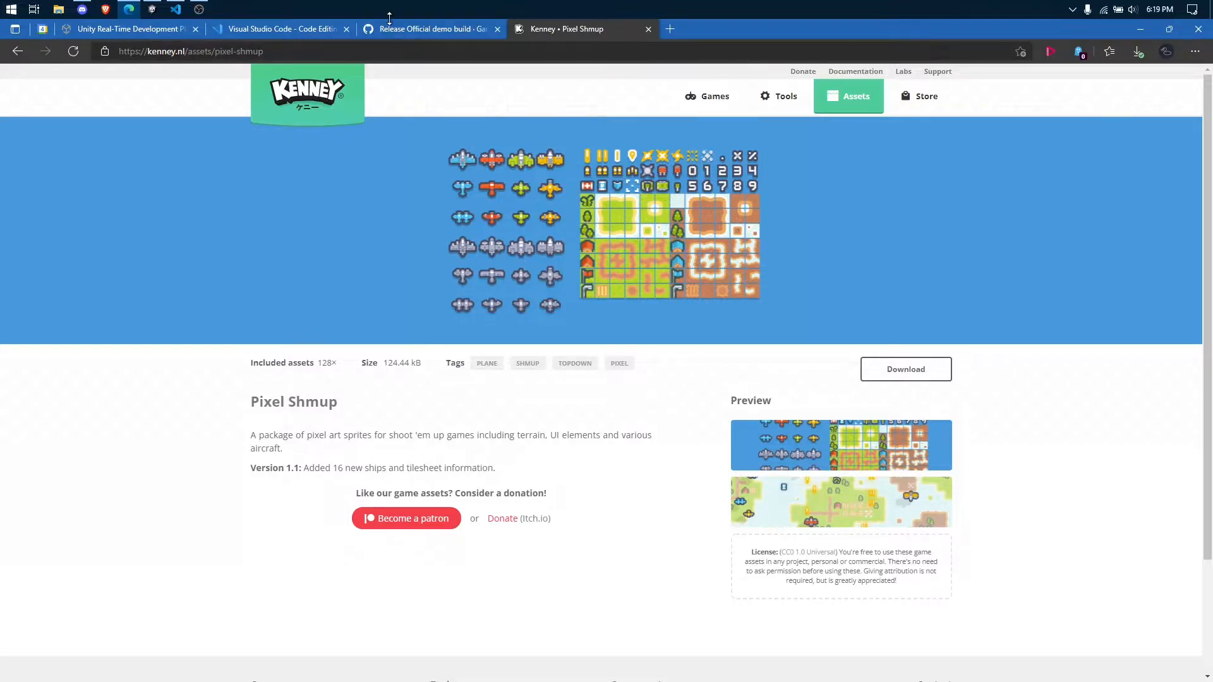
click(421, 31)
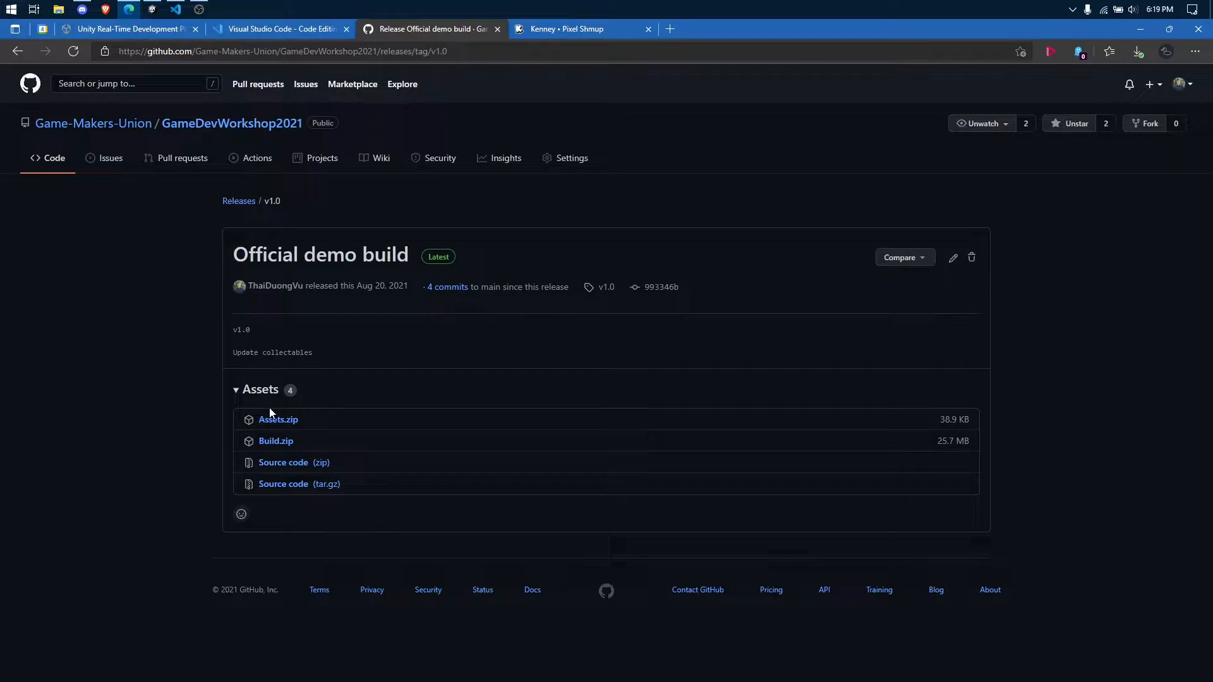
click(292, 423)
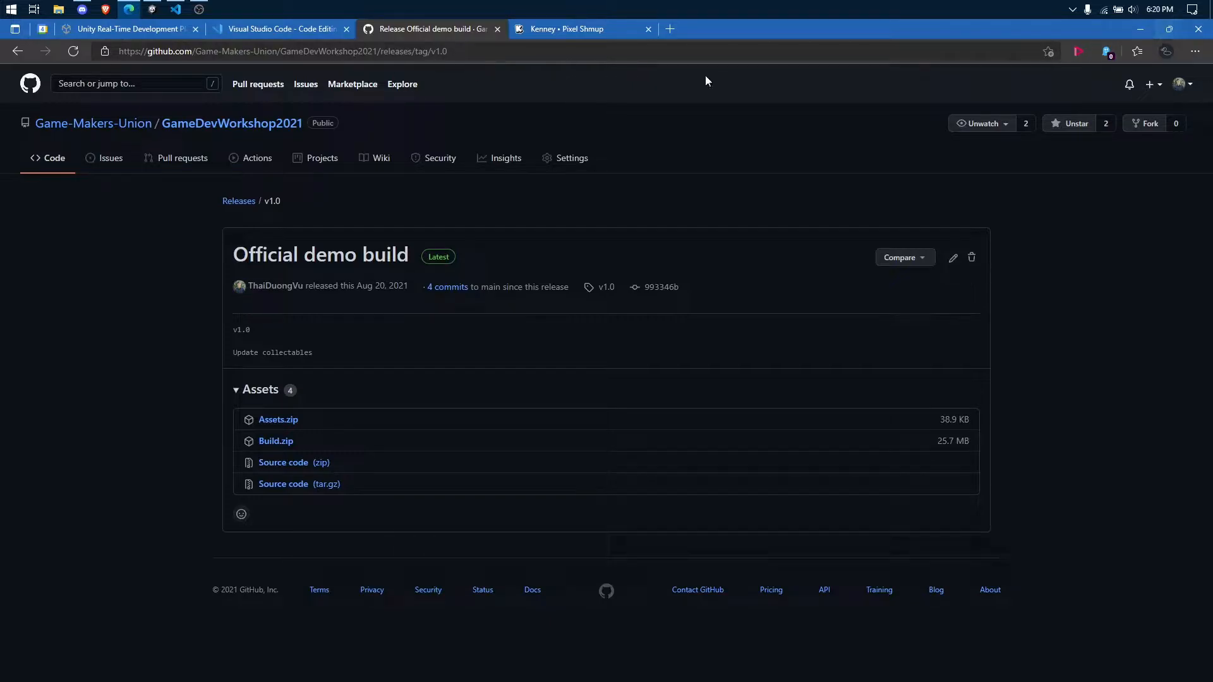
- Switch from the browser to Unity Hub
click(1193, 32)
click(13, 16)
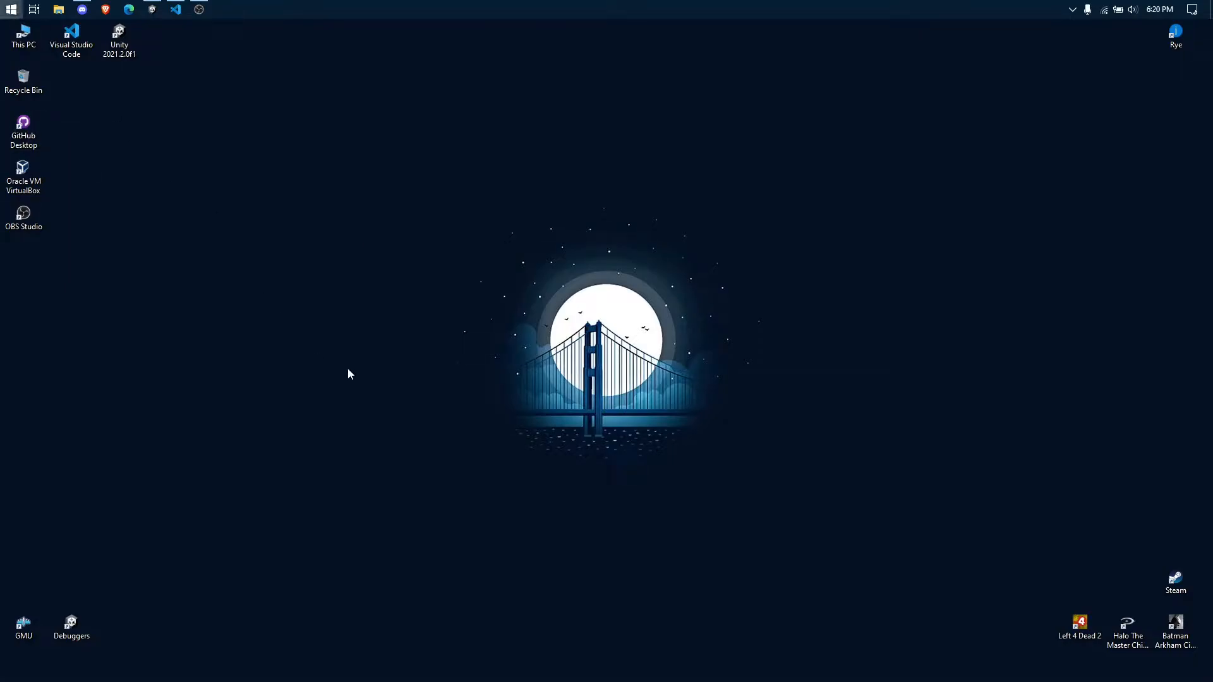
click(233, 306)
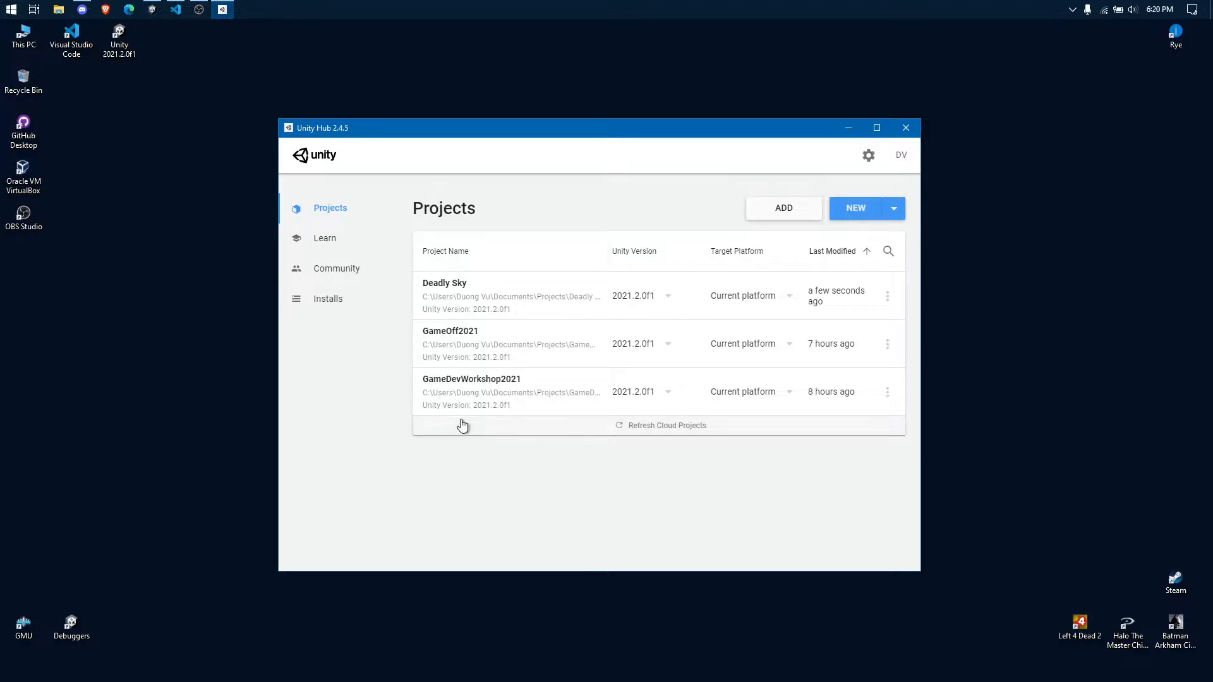
- Look over the installed Unity editors, the versions available to add, and the Learn section, returning to the projects list
click(344, 310)
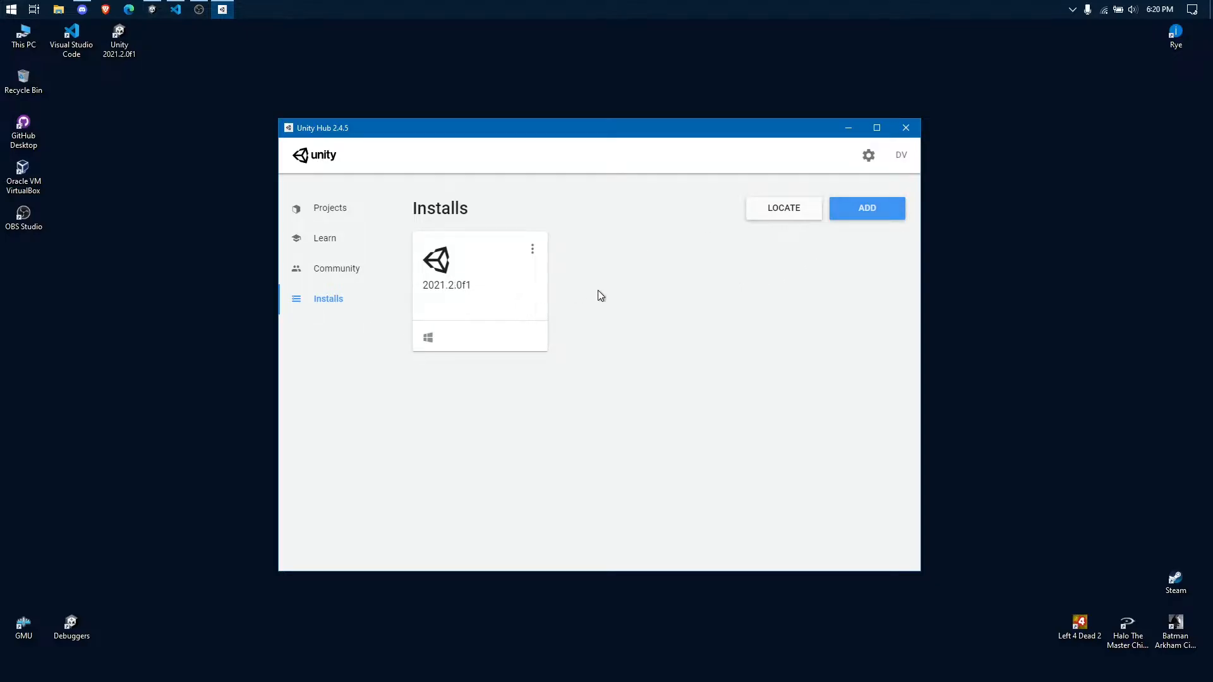
click(858, 213)
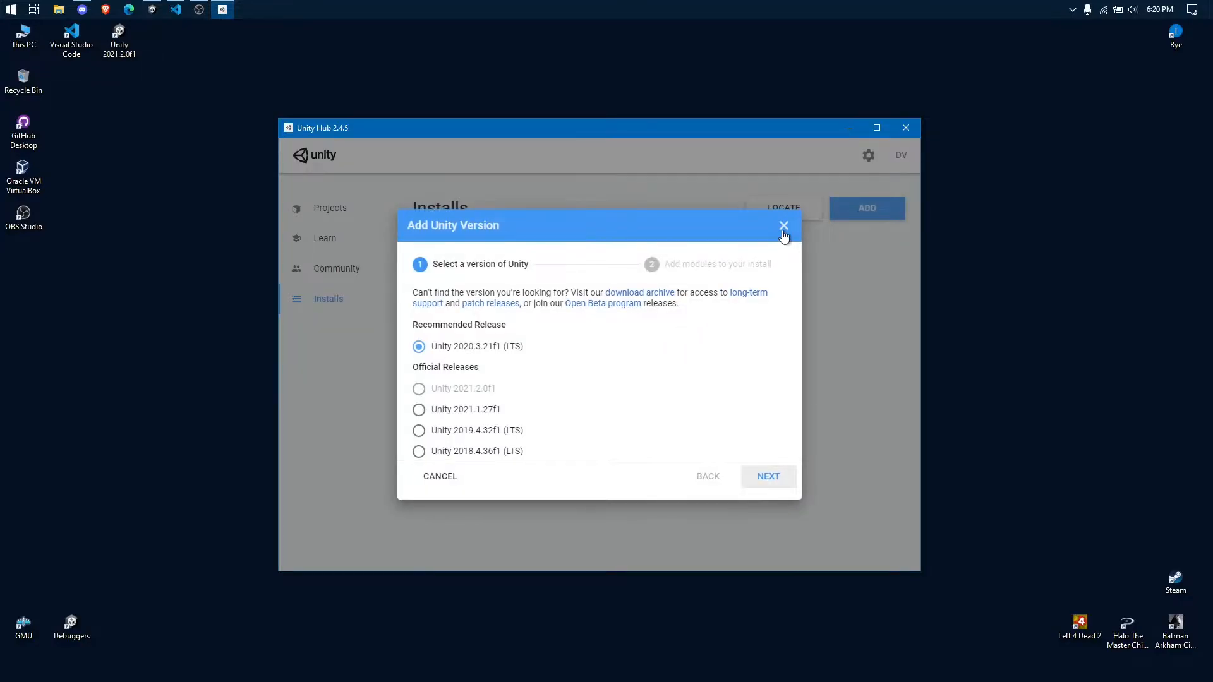
click(783, 231)
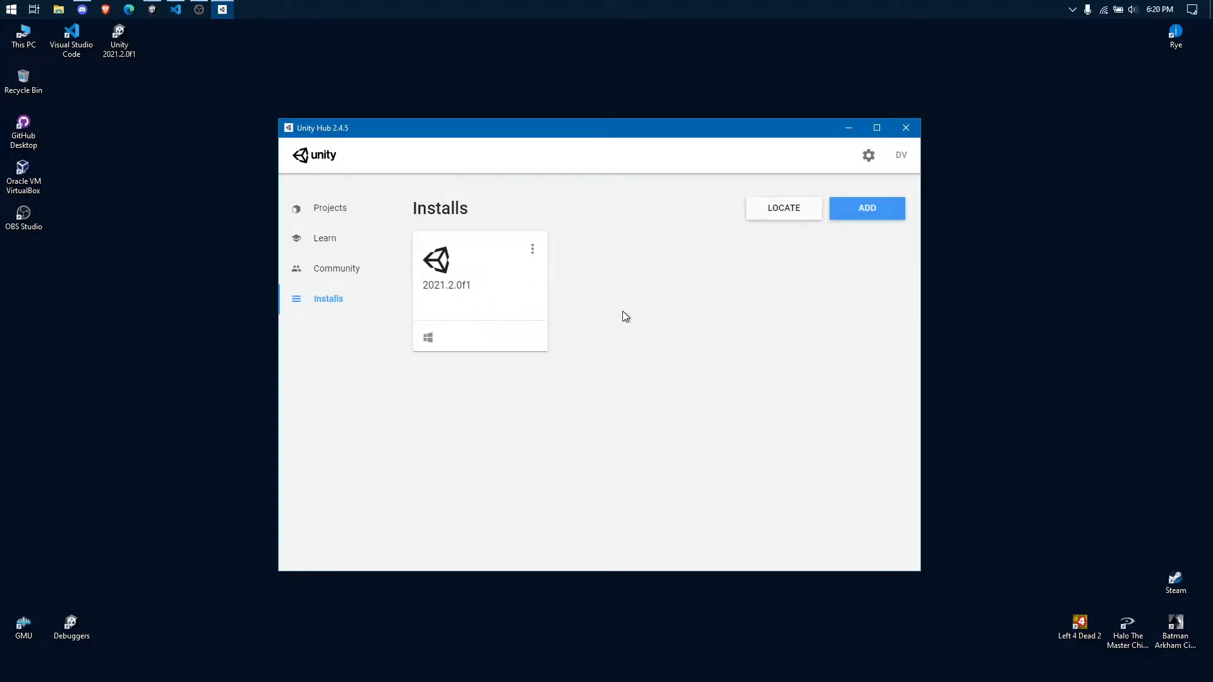
click(335, 245)
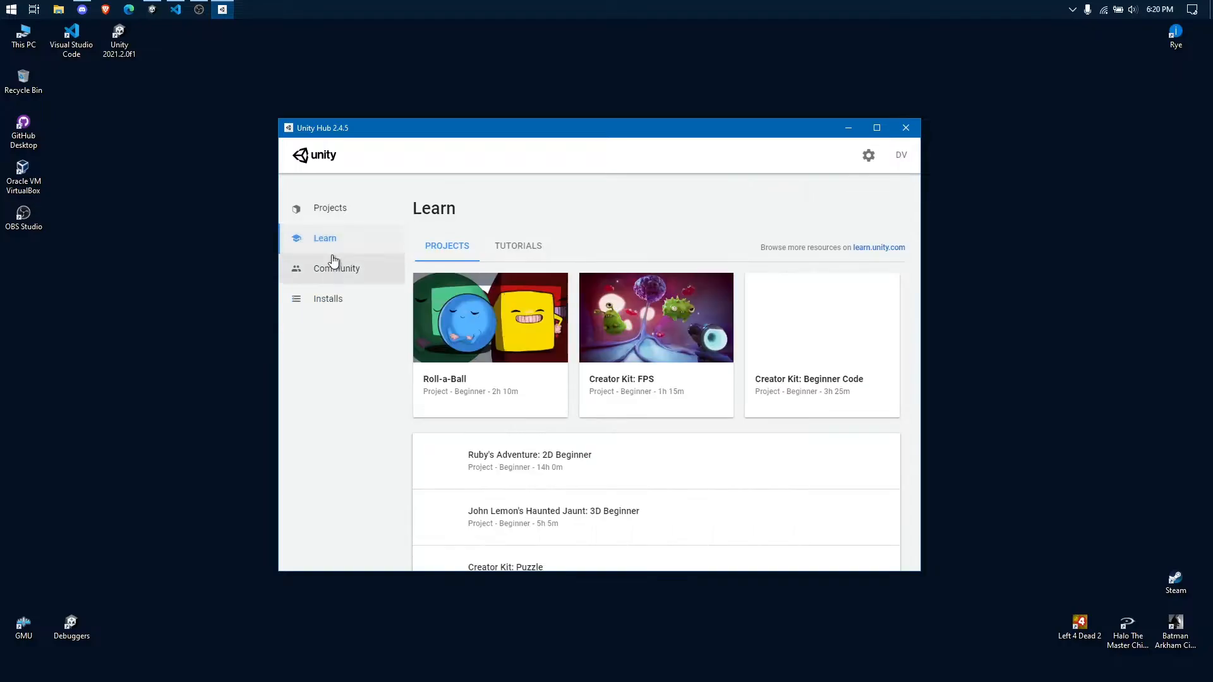
click(344, 218)
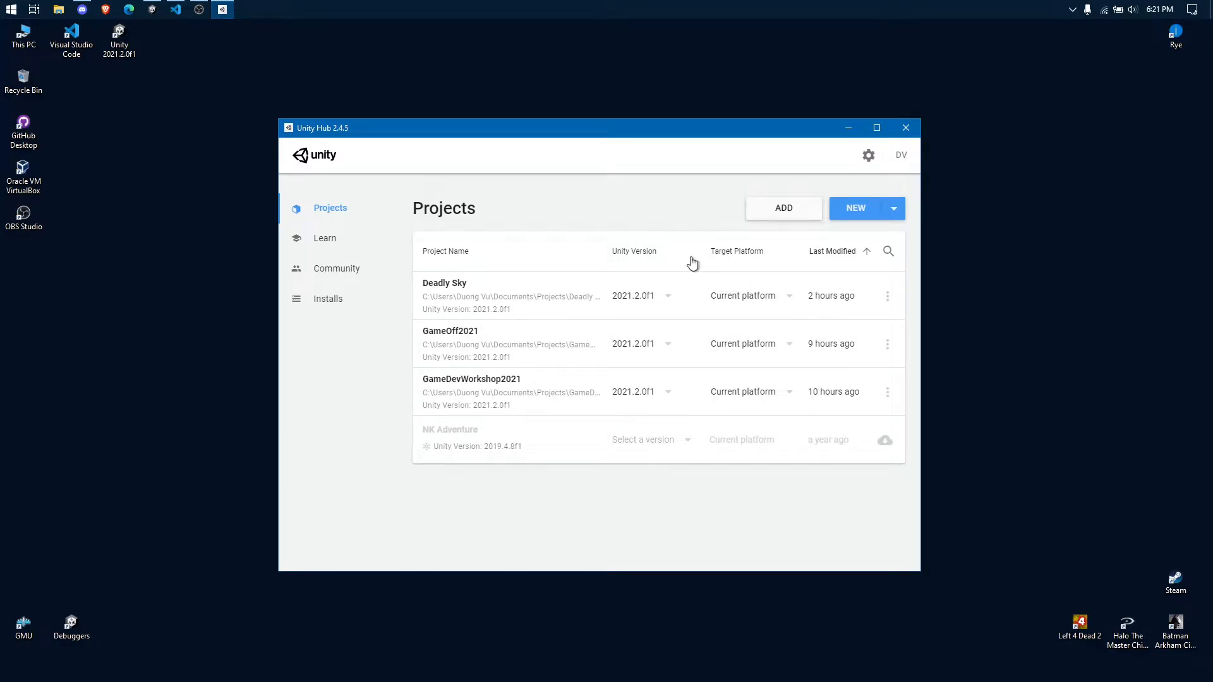
- Start a new Unity project and examine the available project templates
click(845, 216)
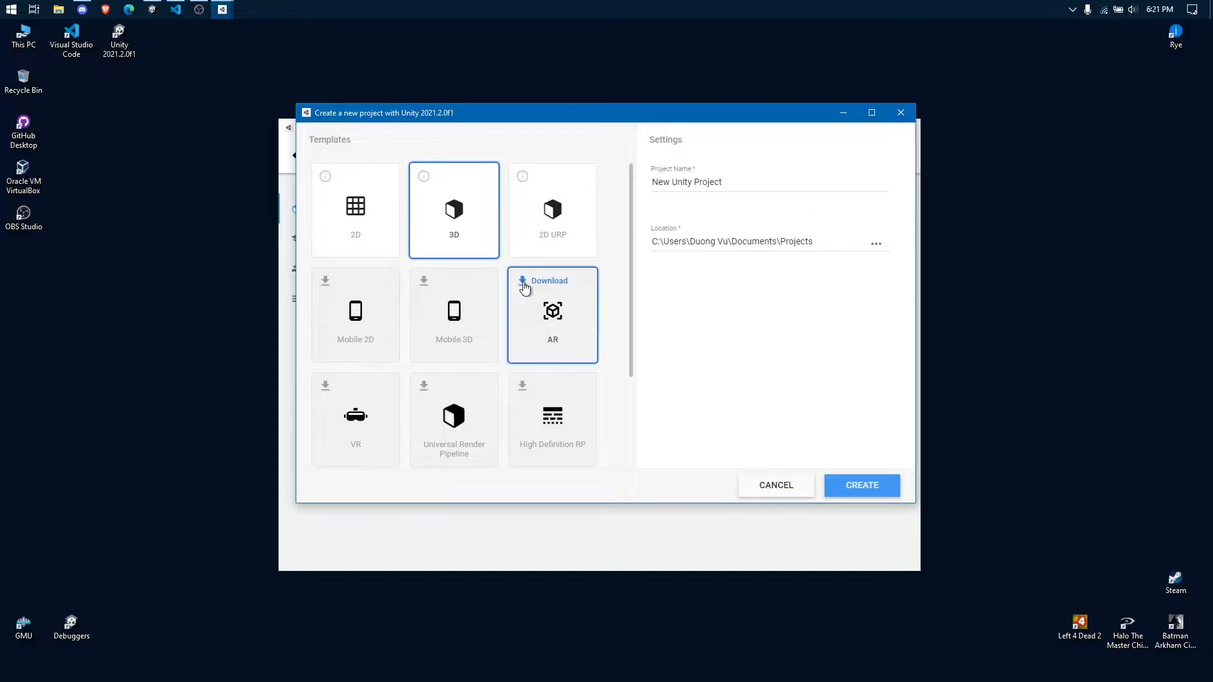
scroll(528, 287, down, 3)
scroll(531, 291, up, 3)
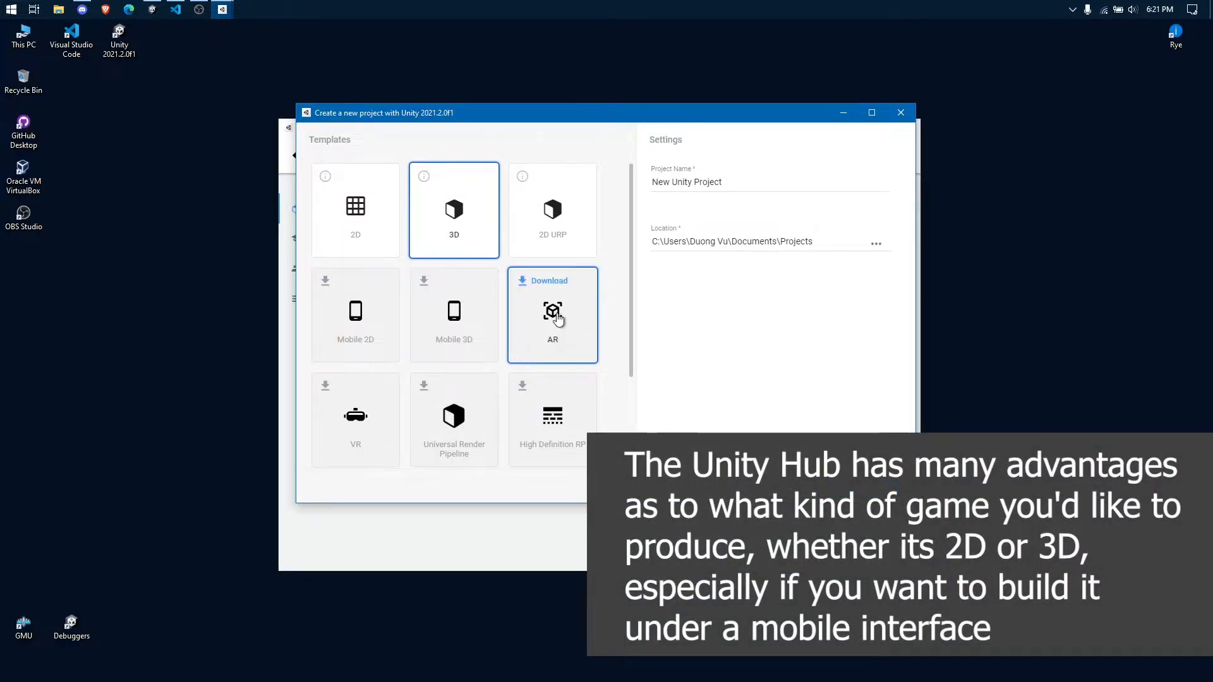
scroll(556, 313, down, 1)
scroll(591, 307, up, 1)
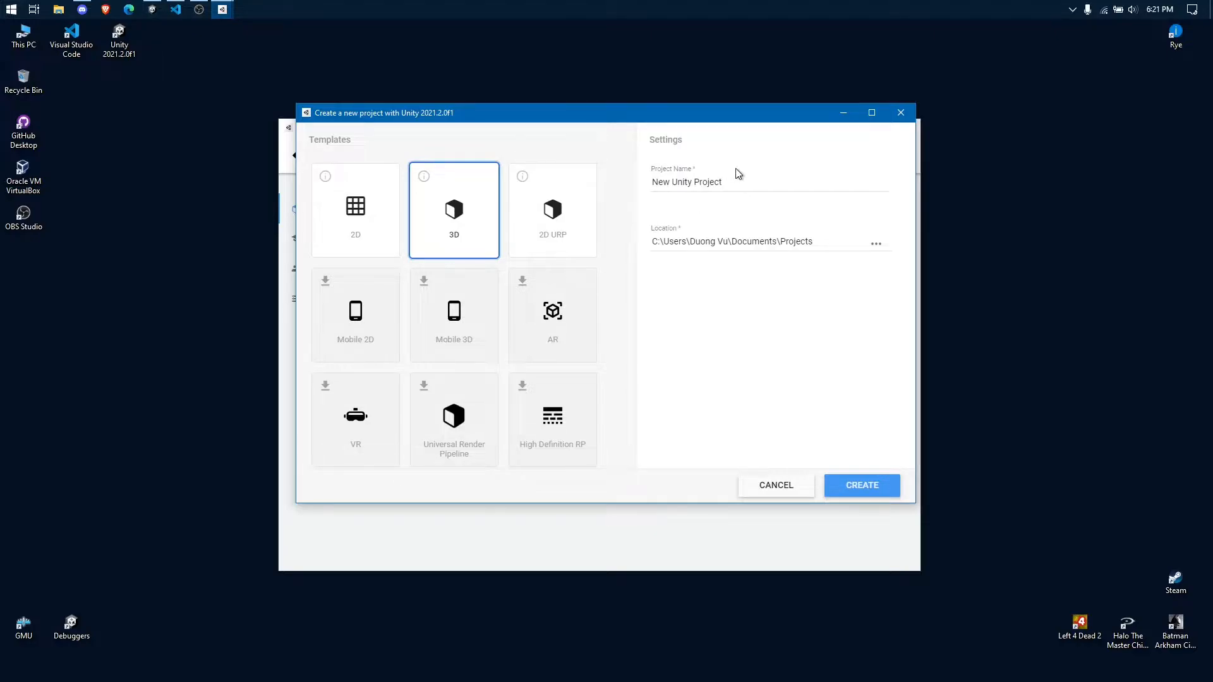
- Choose the 2D template for the new project, cancel its creation and close Unity Hub
triple_click(708, 182)
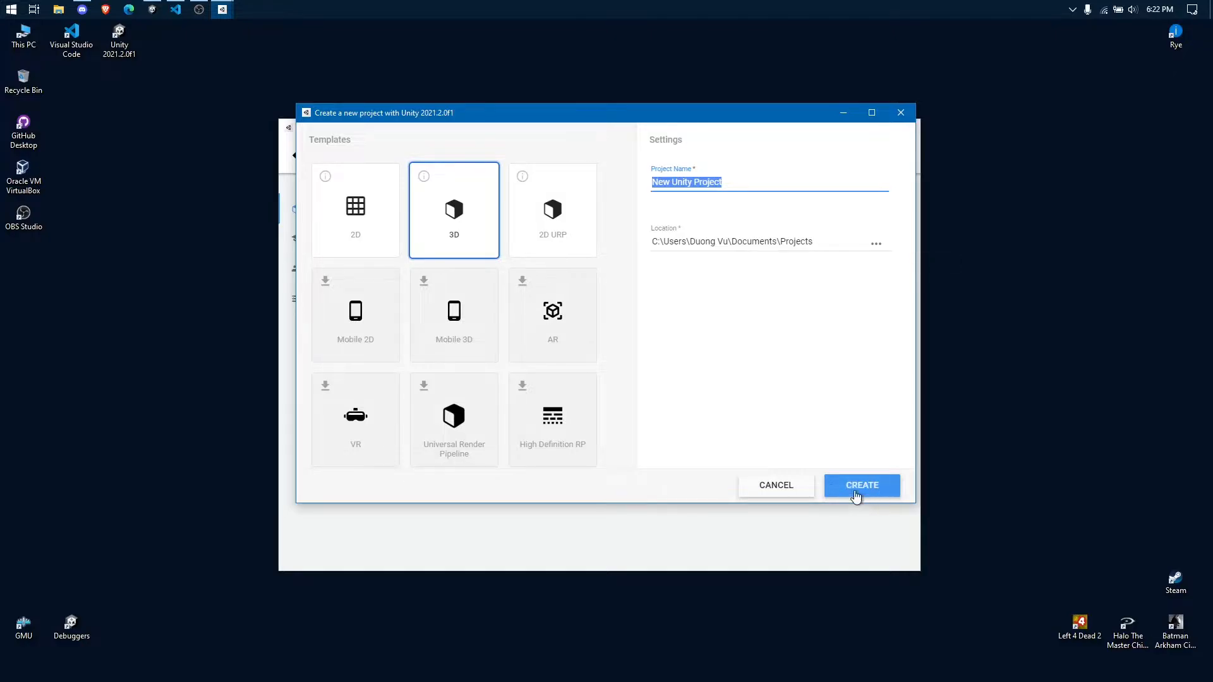
click(370, 206)
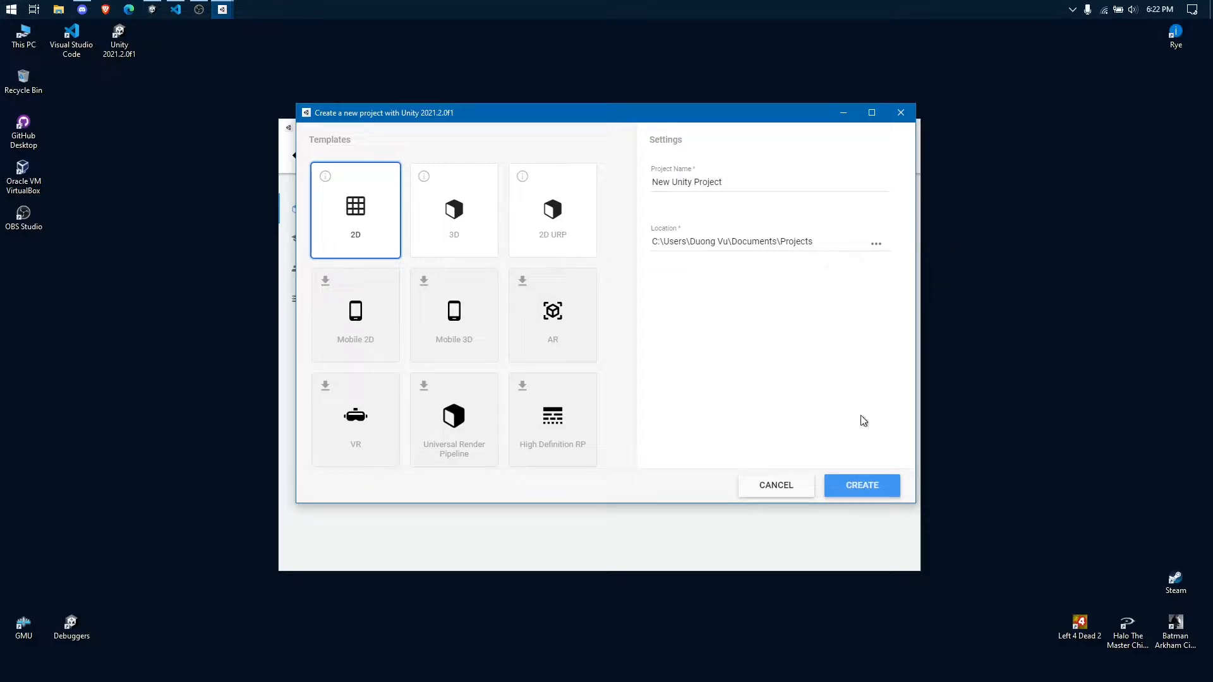
click(772, 486)
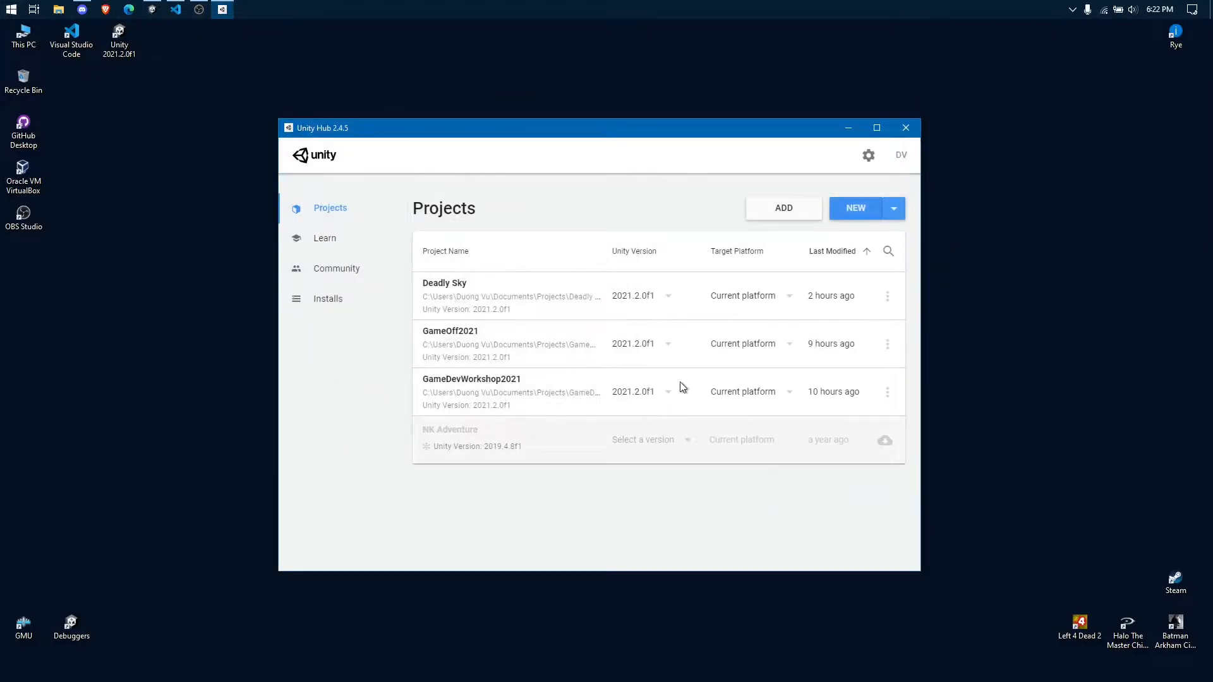
click(905, 129)
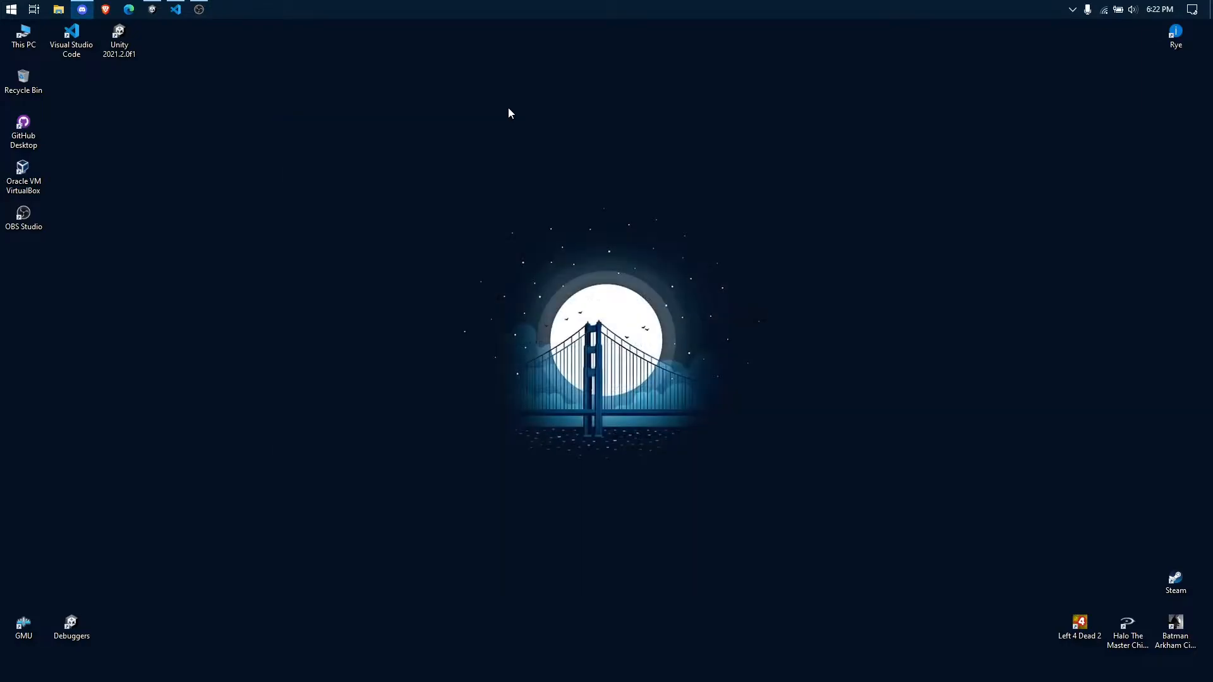
- Switch to the open Deadly Sky project in Unity and dock the Hierarchy panel above the Scene view
click(153, 9)
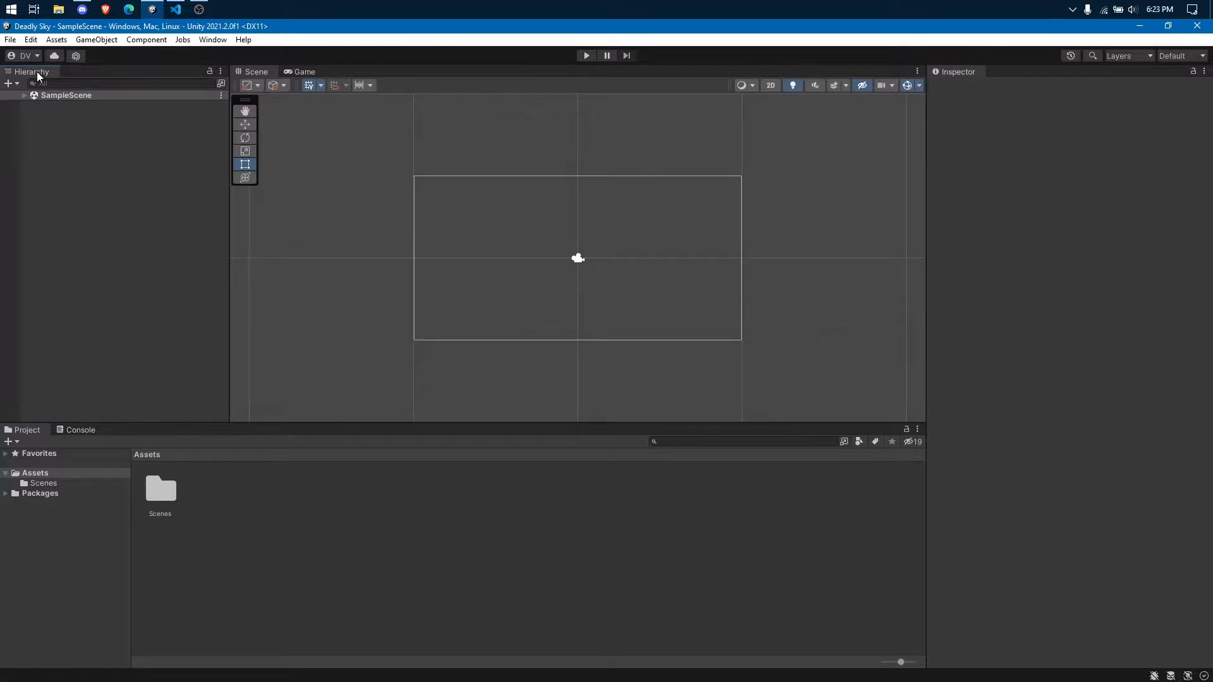
drag(36, 72, 416, 185)
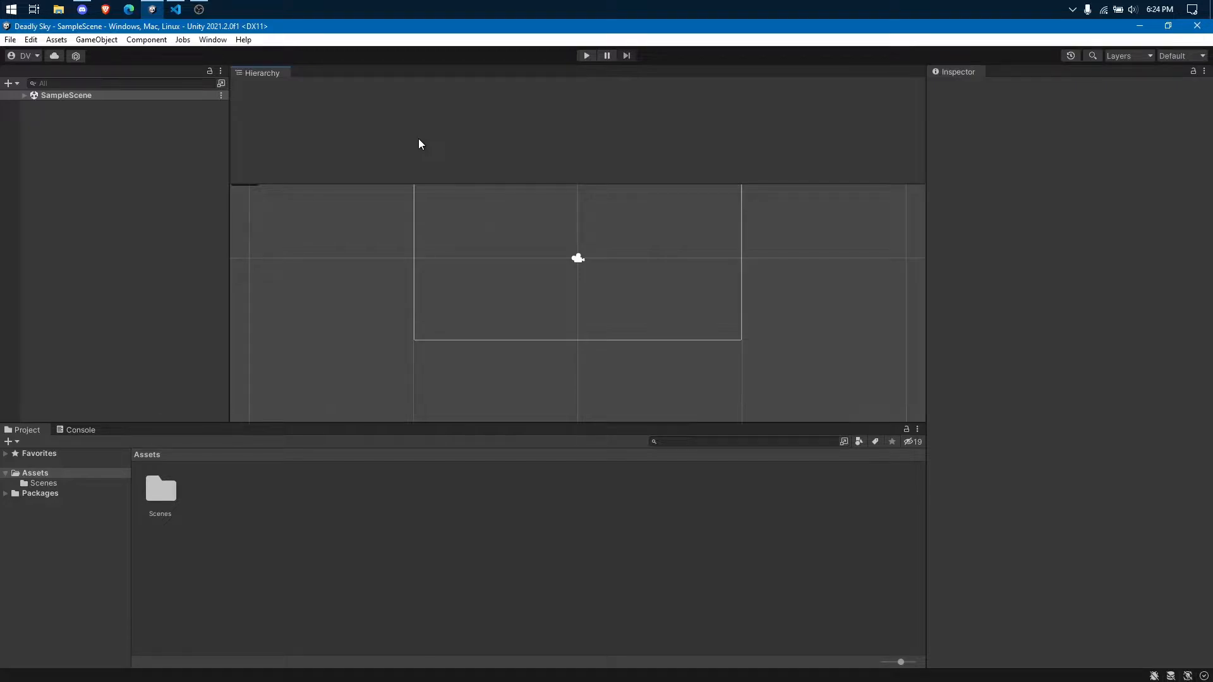
drag(418, 144, 418, 144)
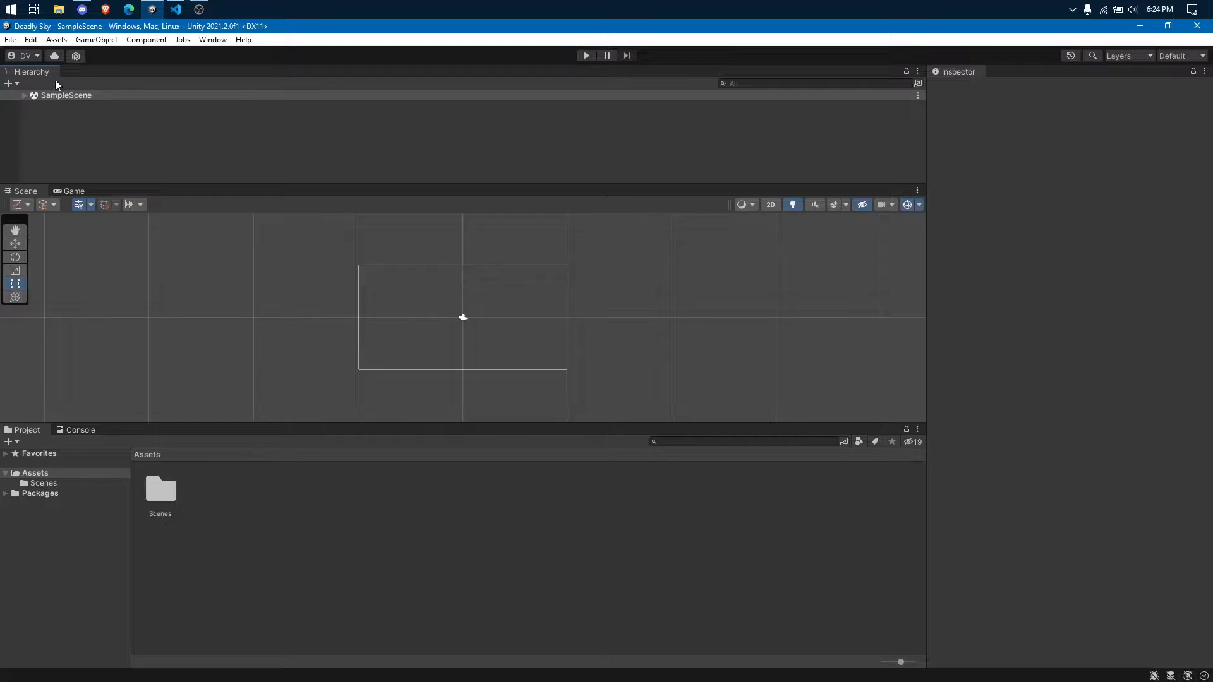
- Undock the Hierarchy as a floating window, resize and reposition it, and dock it in the same group as the Inspector
drag(43, 71, 621, 332)
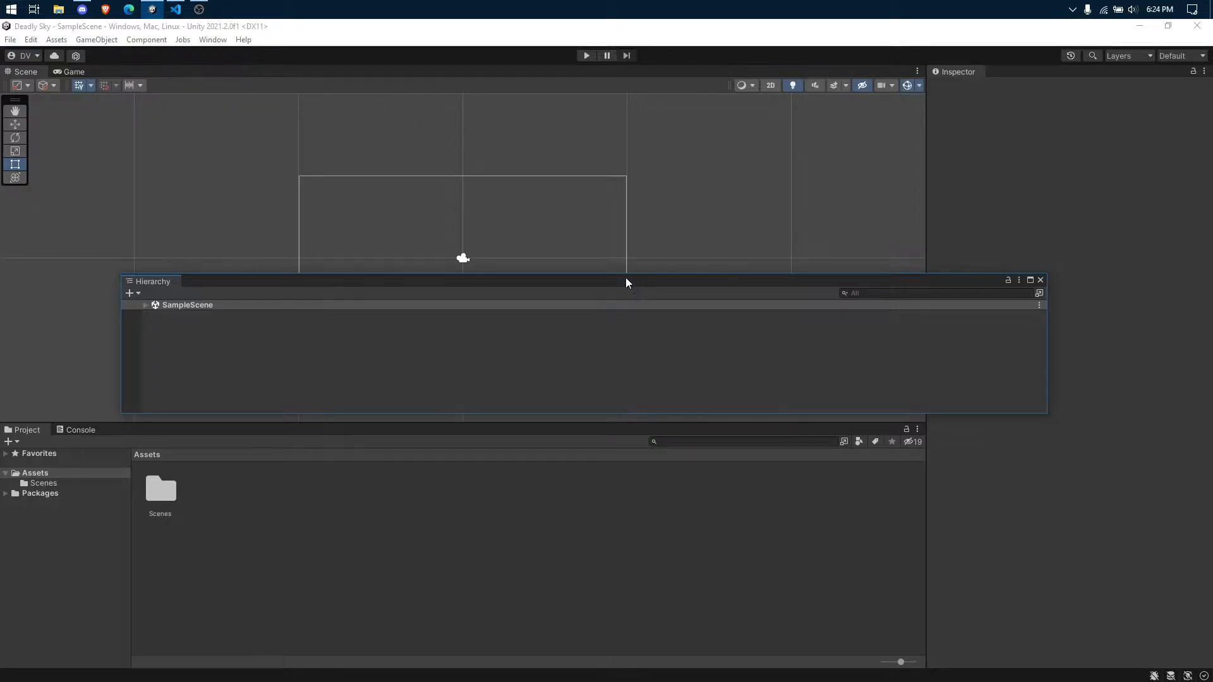
drag(627, 282, 616, 188)
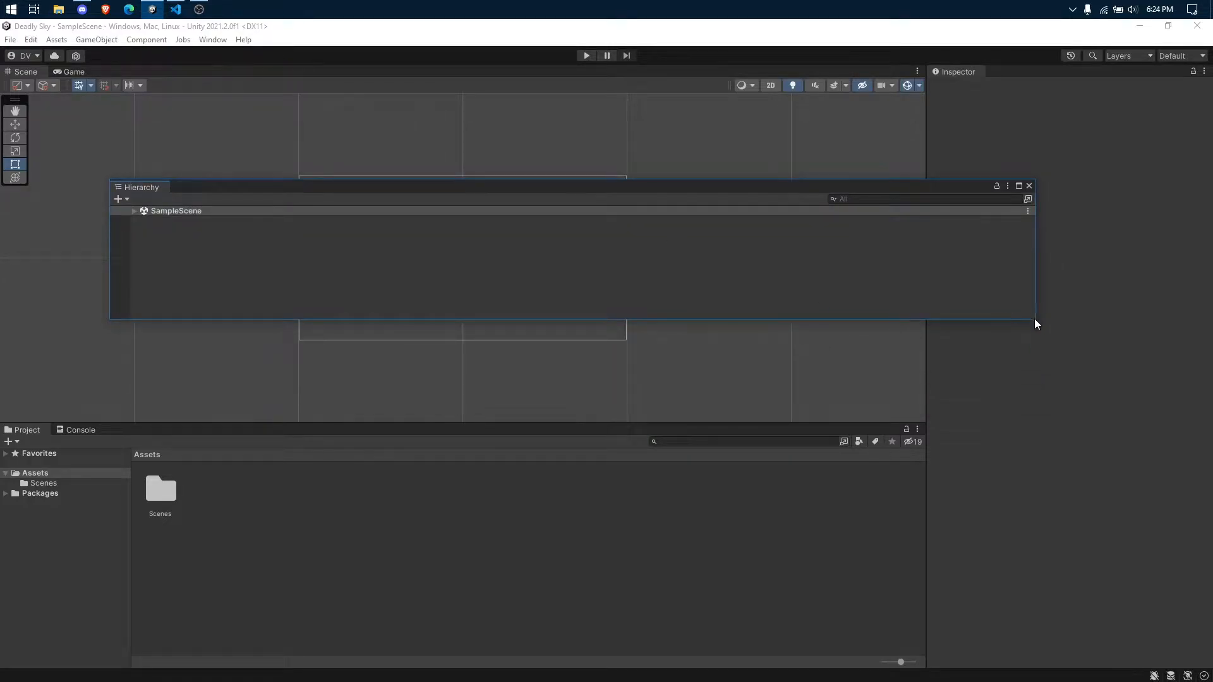
drag(1034, 320, 747, 513)
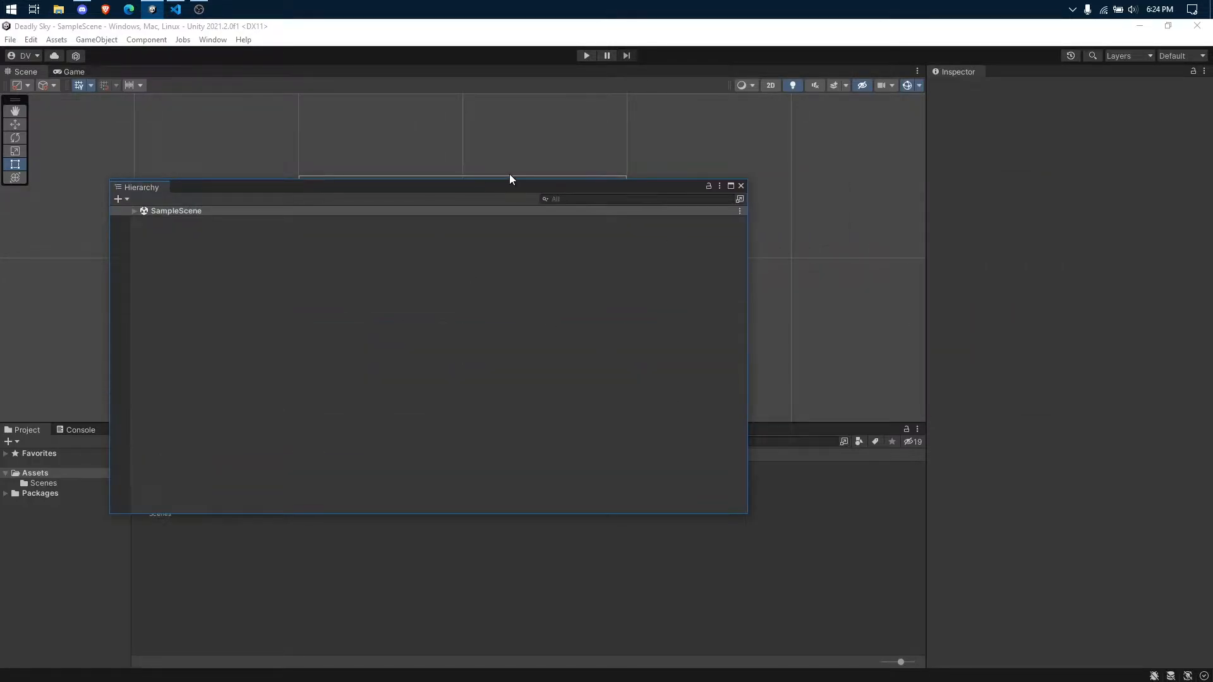
drag(424, 190, 550, 193)
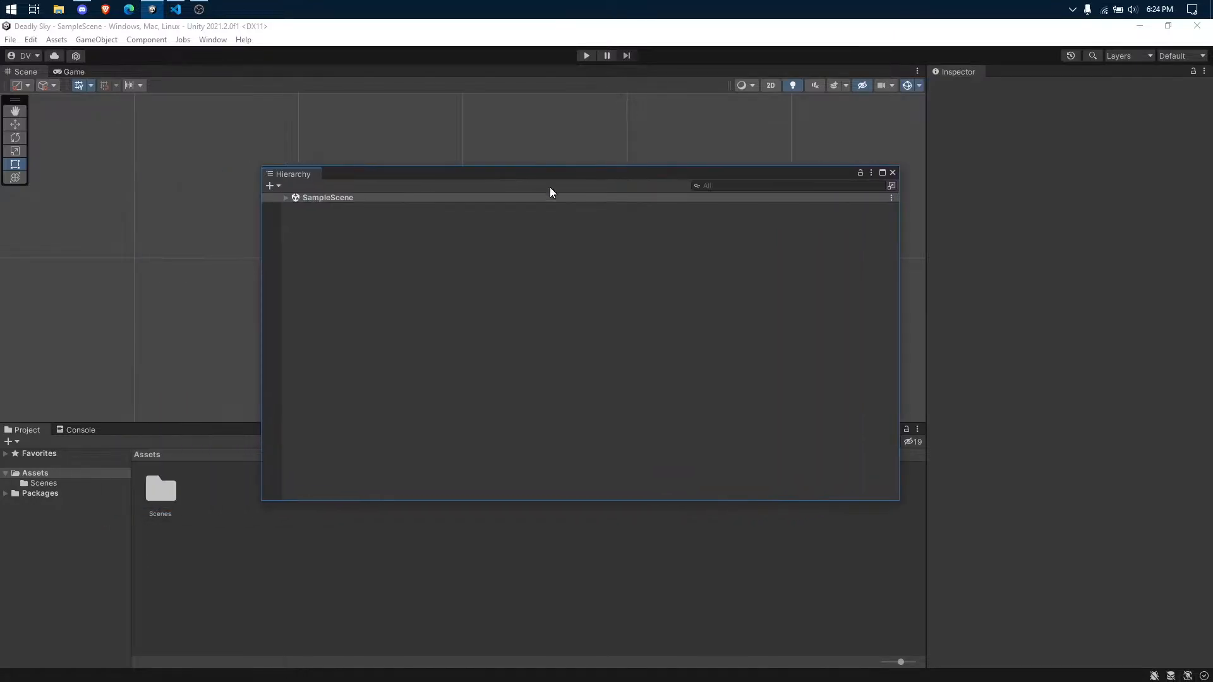
drag(301, 174, 941, 75)
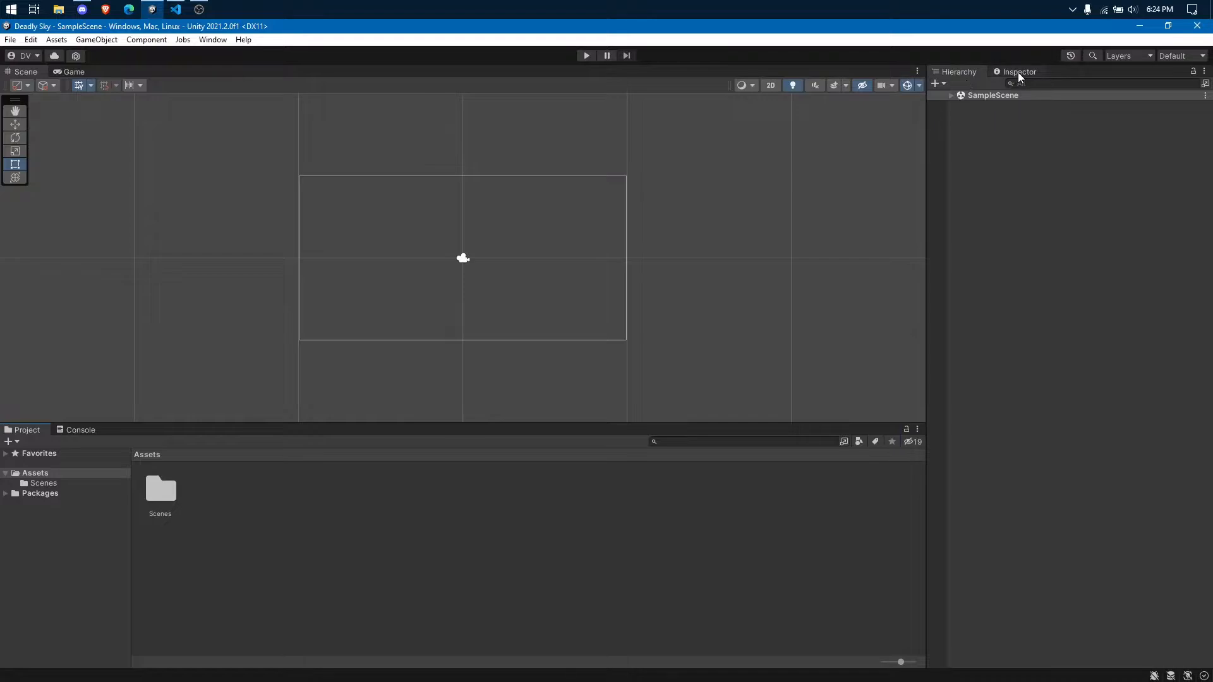
click(1018, 72)
click(966, 74)
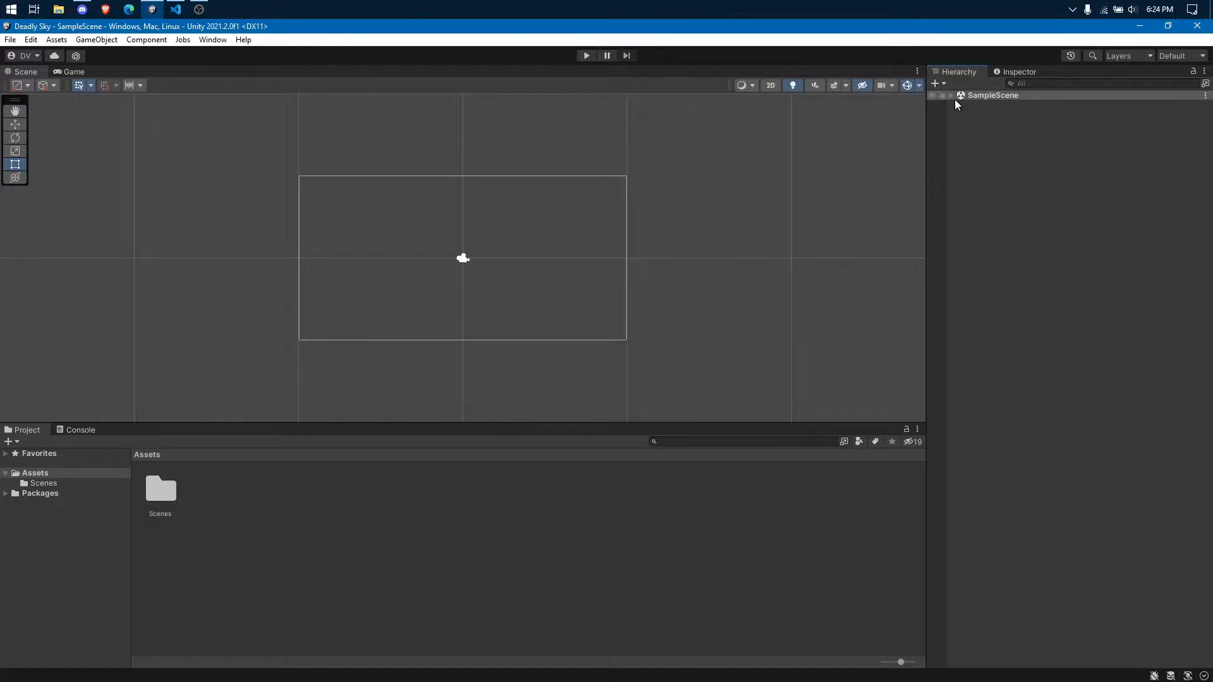
- Dock the Inspector on the other side of the Scene view from the Hierarchy and save the arrangement as a layout named test
drag(1016, 72, 146, 214)
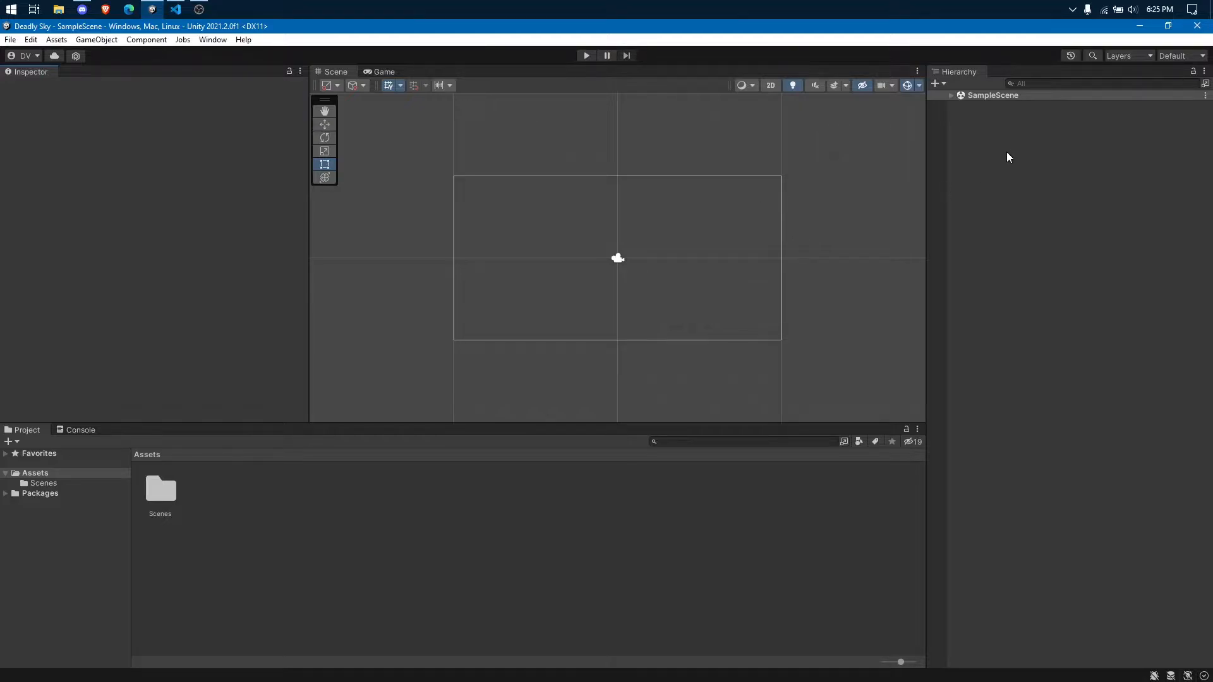
click(1178, 58)
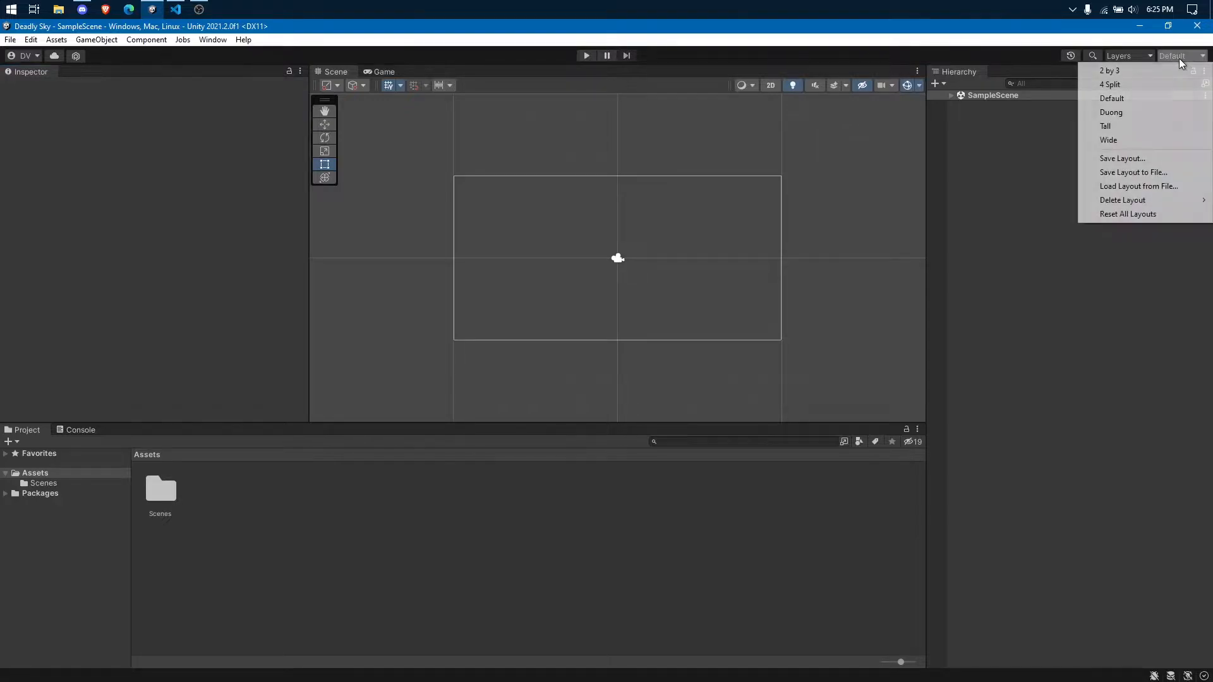
click(1132, 158)
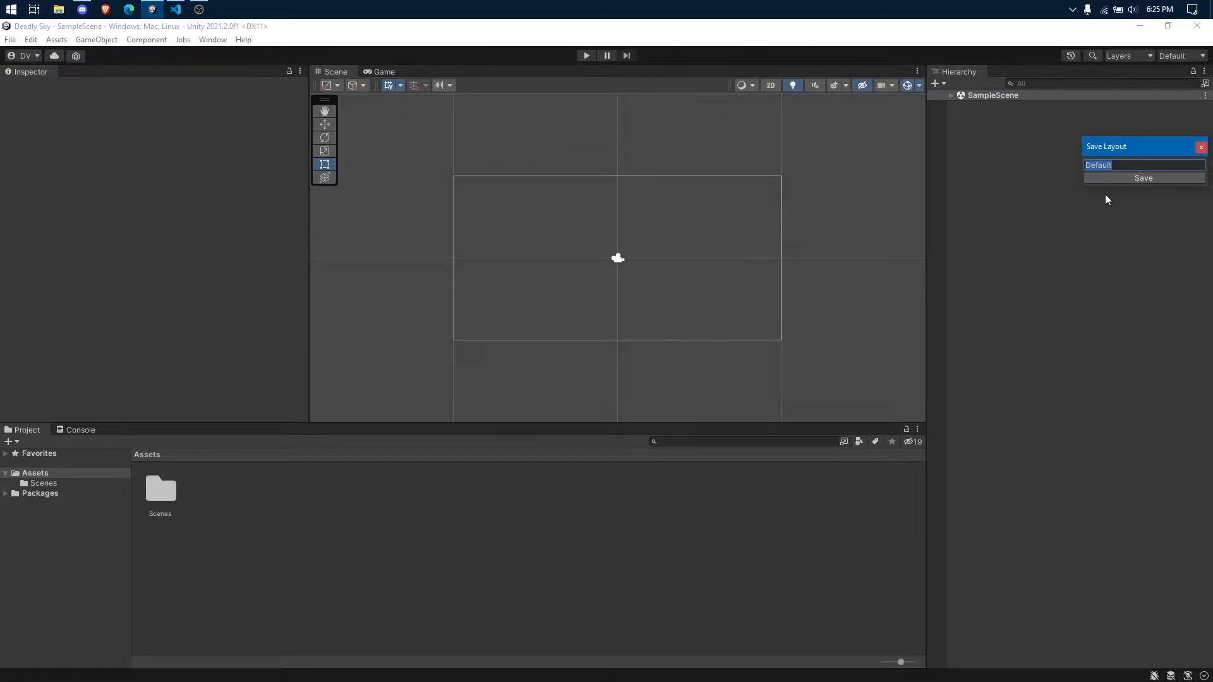
text(test)
click(1139, 179)
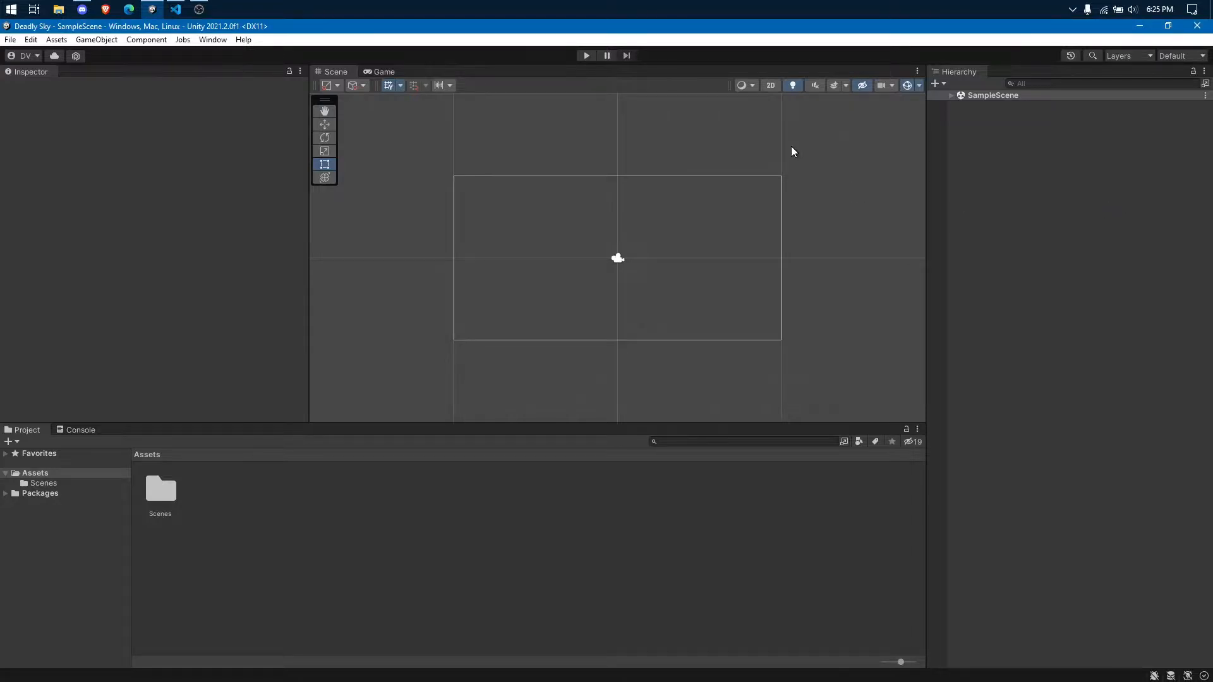
- Group the Inspector and Console with the Scene and Game views, and restore the saved test layout
drag(39, 71, 464, 72)
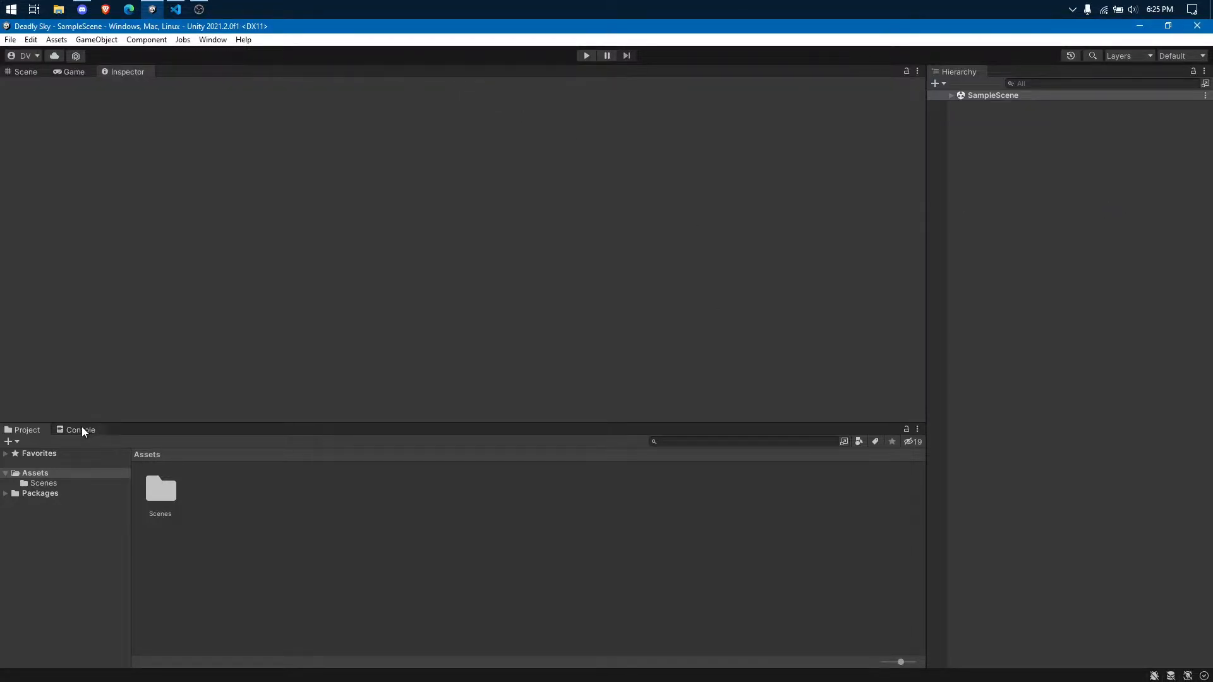
drag(85, 430, 237, 87)
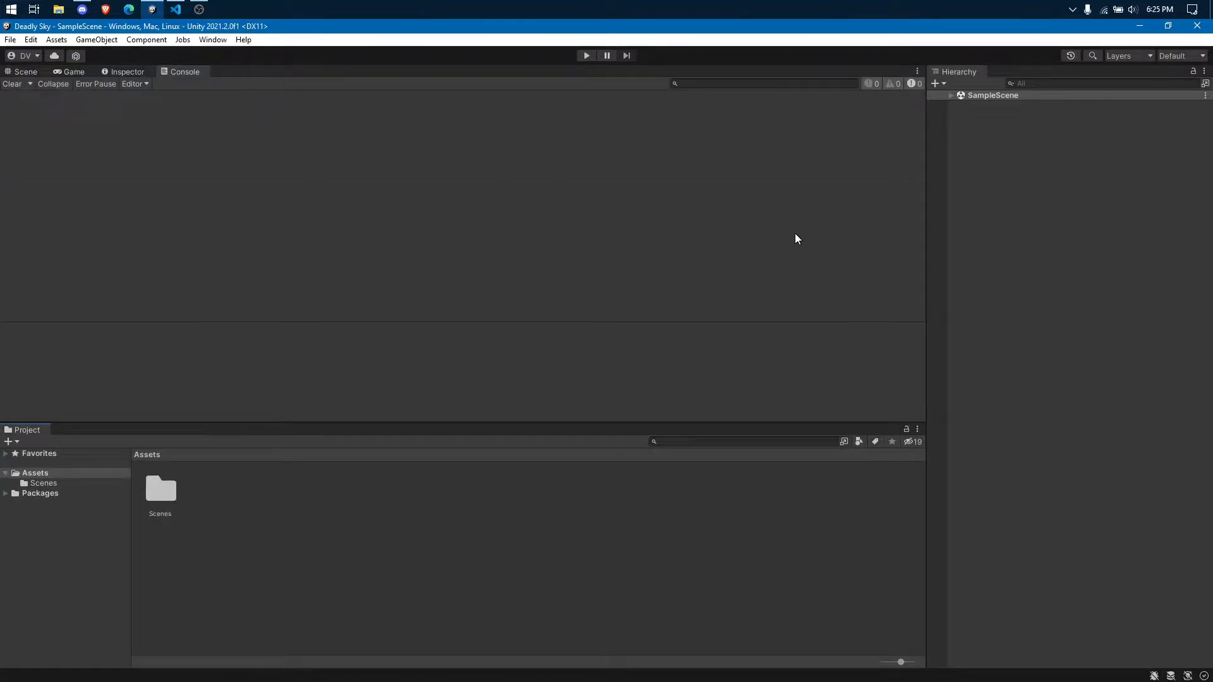
click(1180, 56)
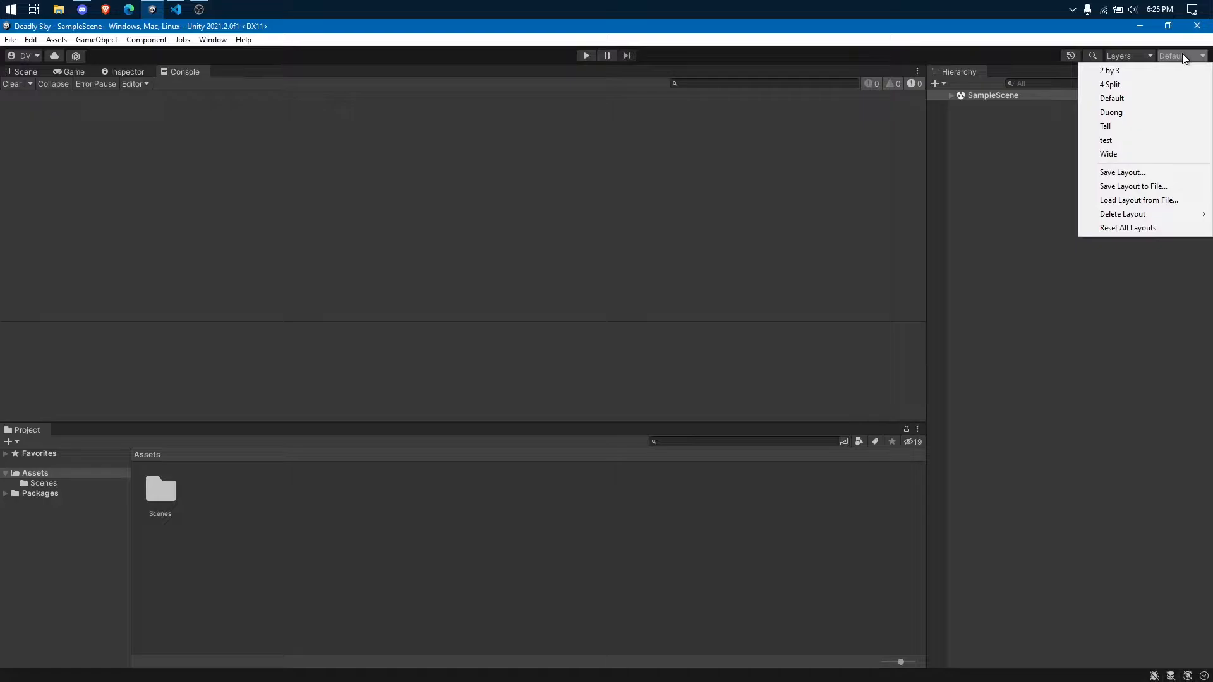
click(1116, 141)
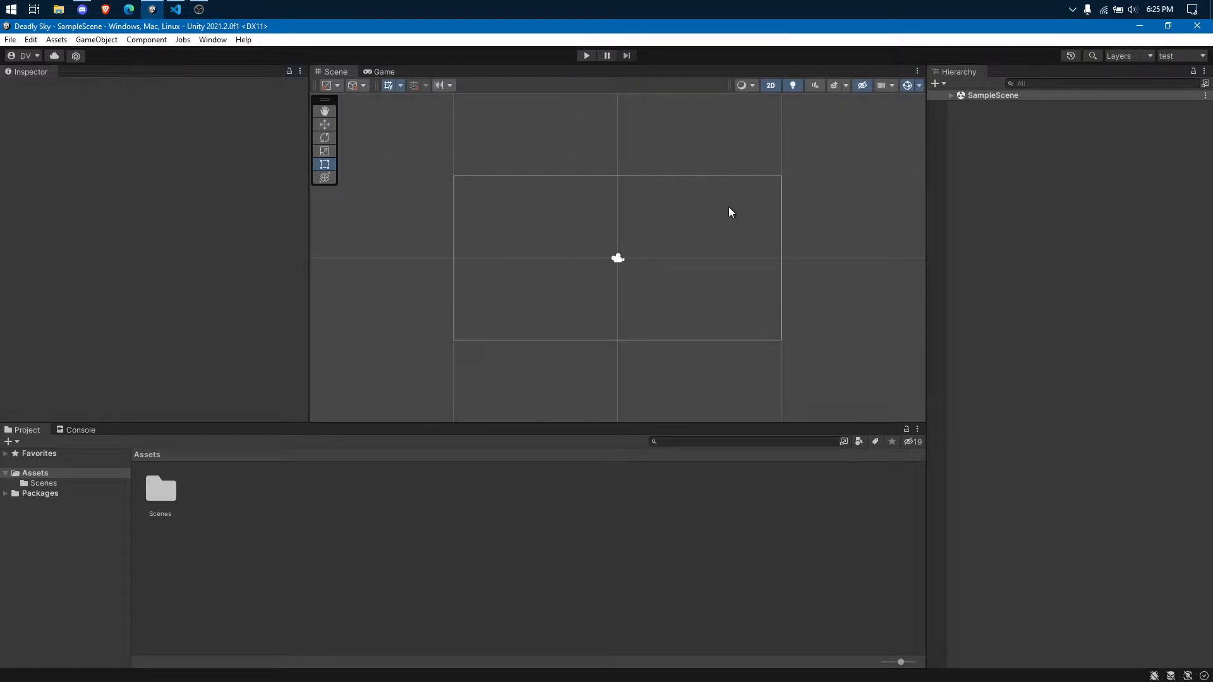
- Apply the Default layout, and switch to the custom layout listed between Default and Tall
click(1180, 59)
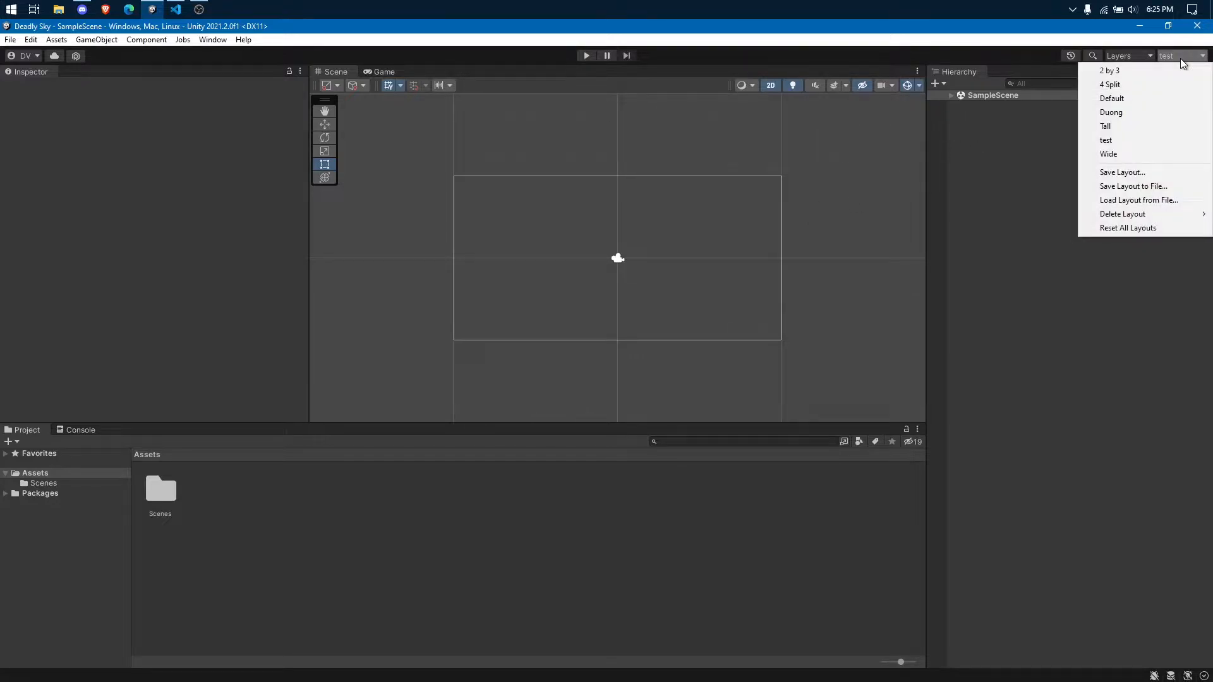
click(1159, 100)
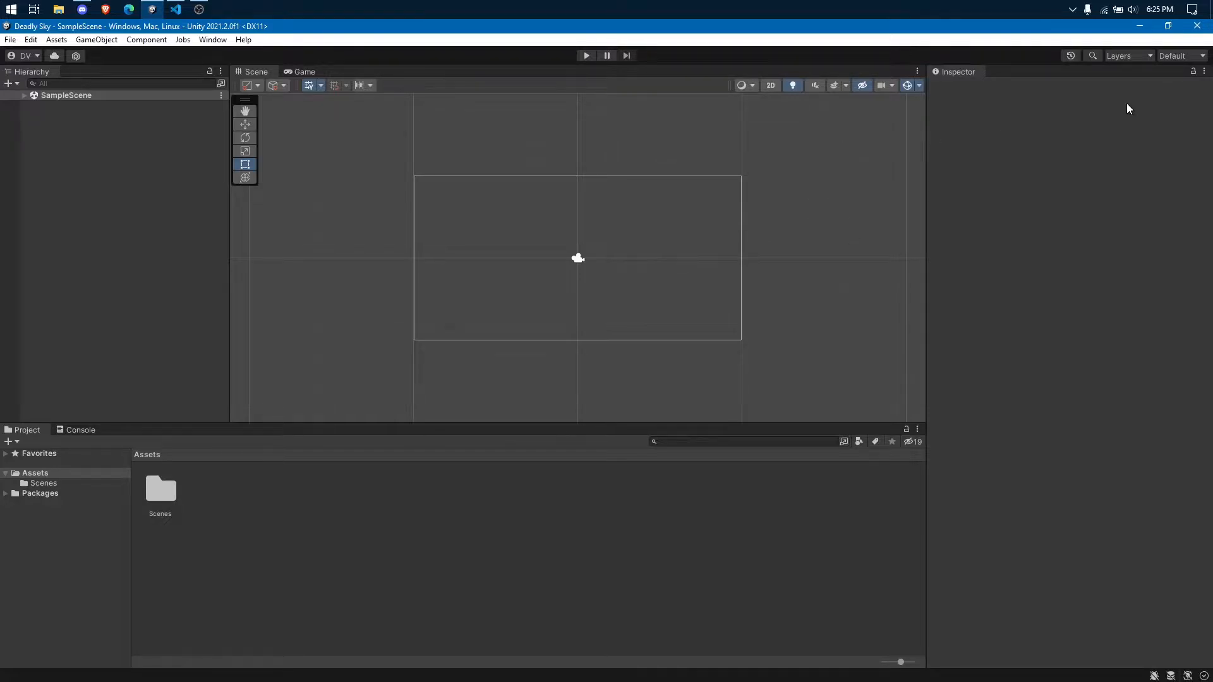
click(1171, 58)
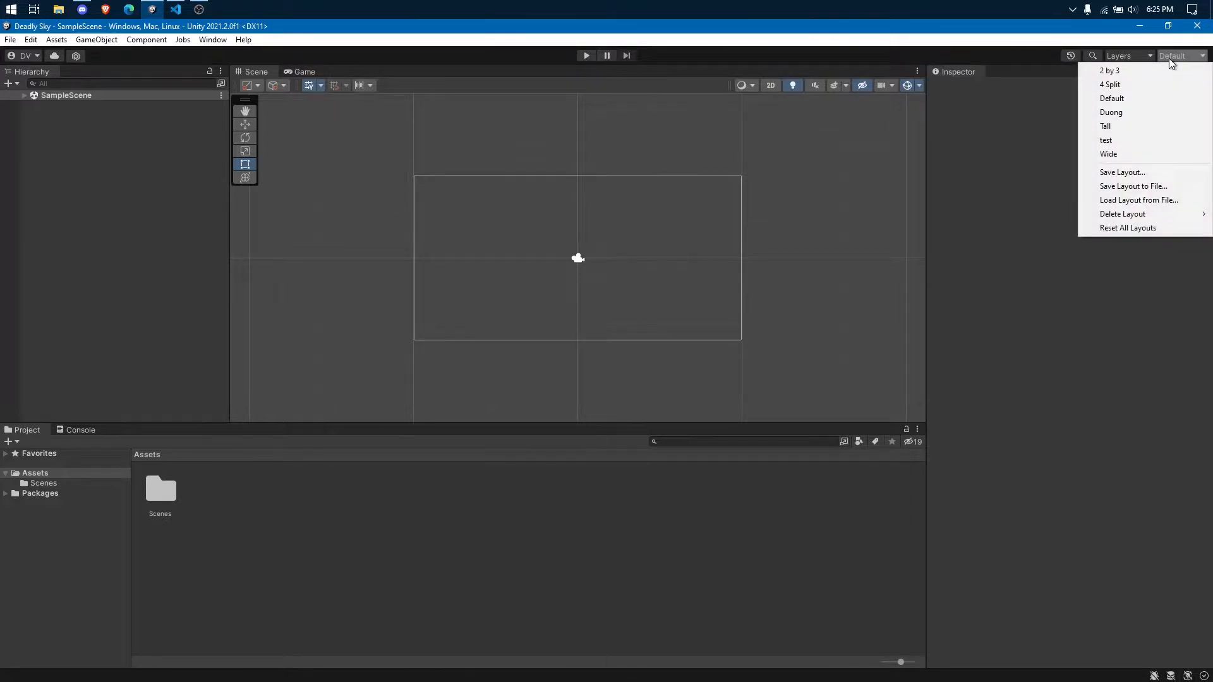
click(1123, 112)
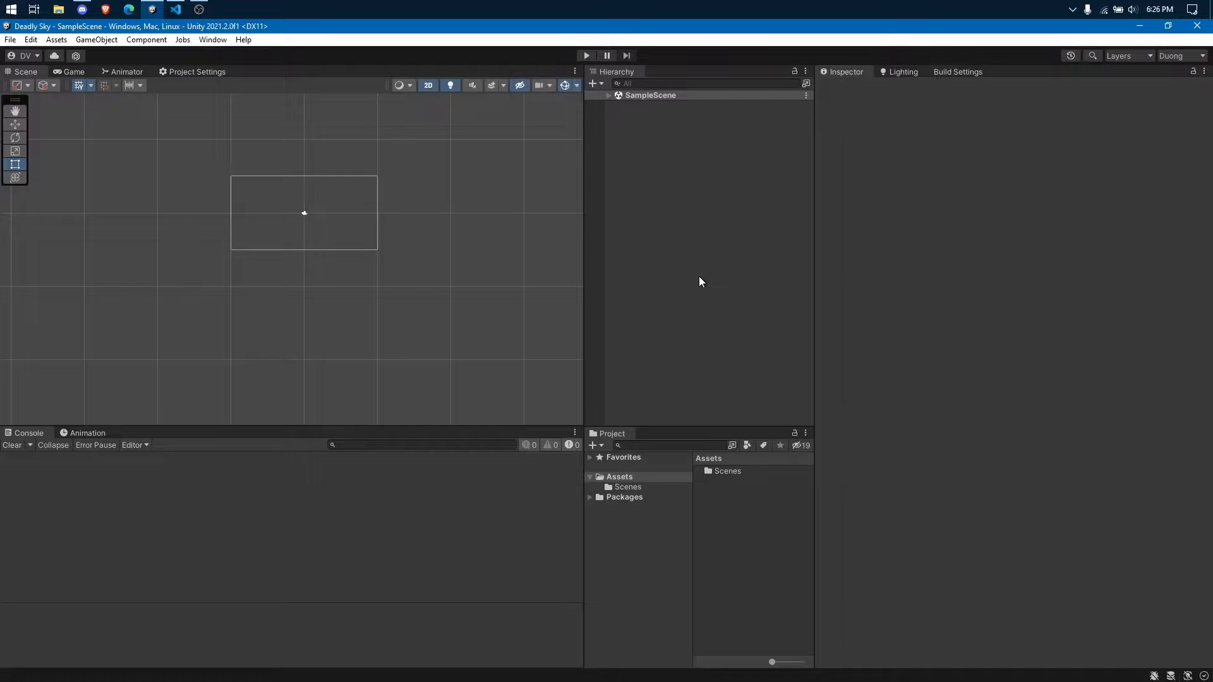
scroll(343, 207, up, 10)
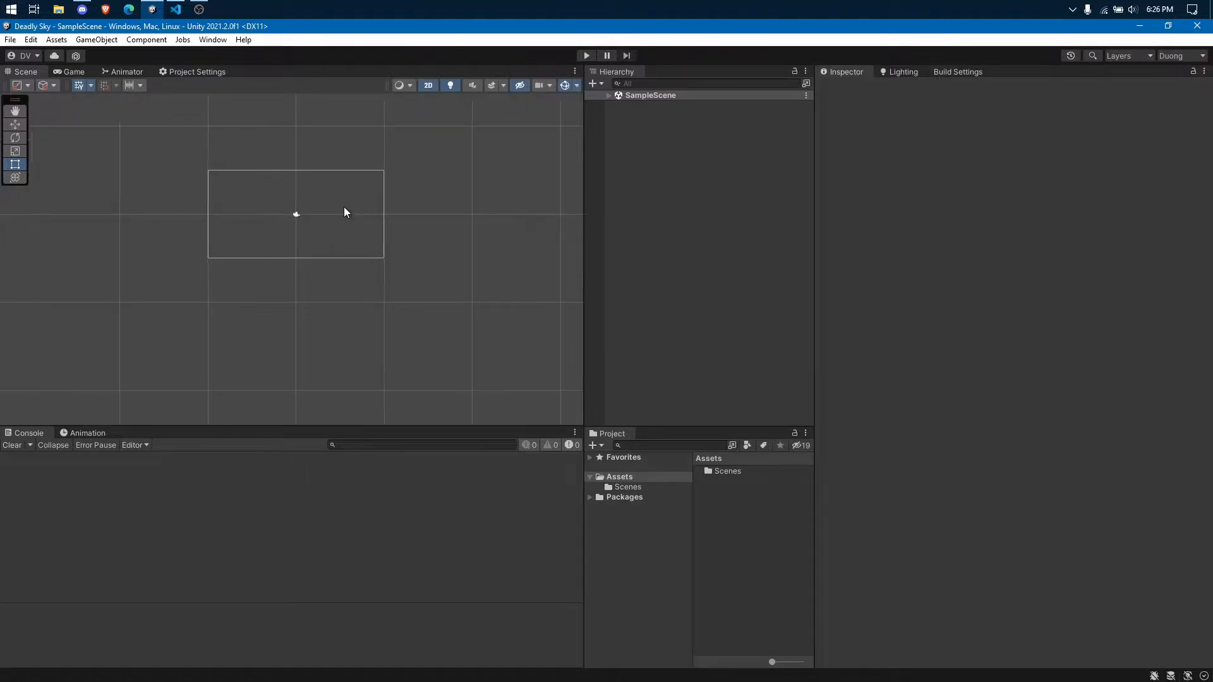
middle_drag(312, 207, 366, 230)
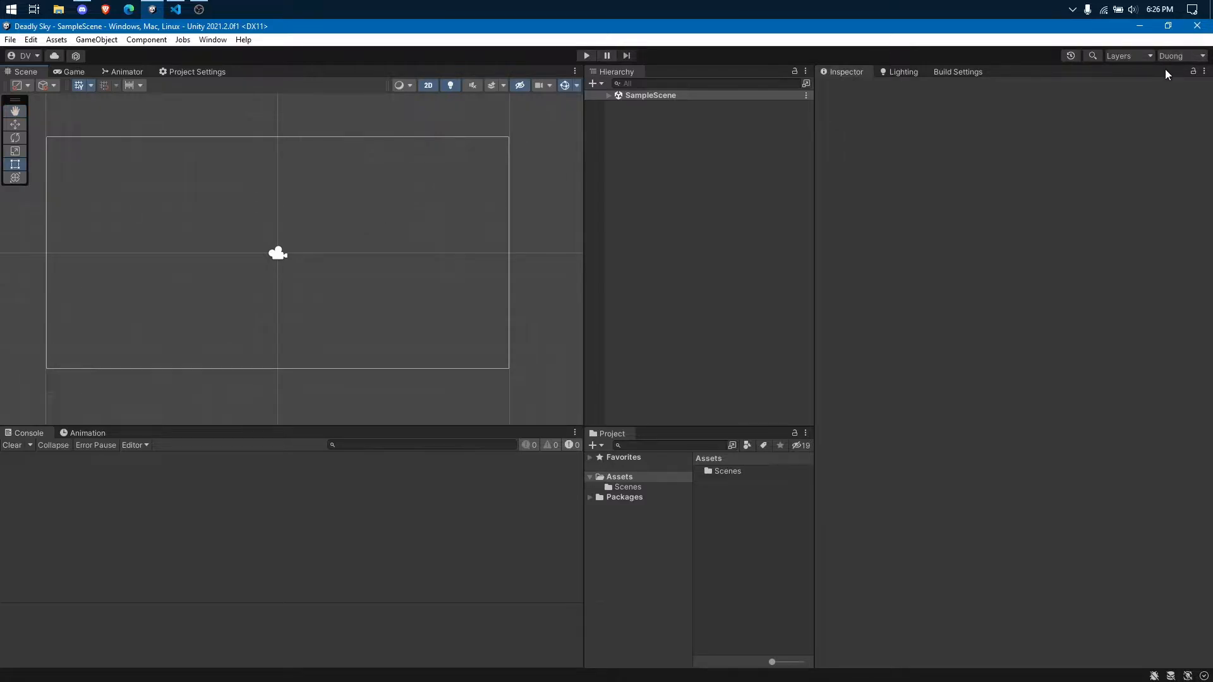
- Try the 2 by 3 layout with the Project panel docked below the Hierarchy, and return to the custom layout
click(1177, 55)
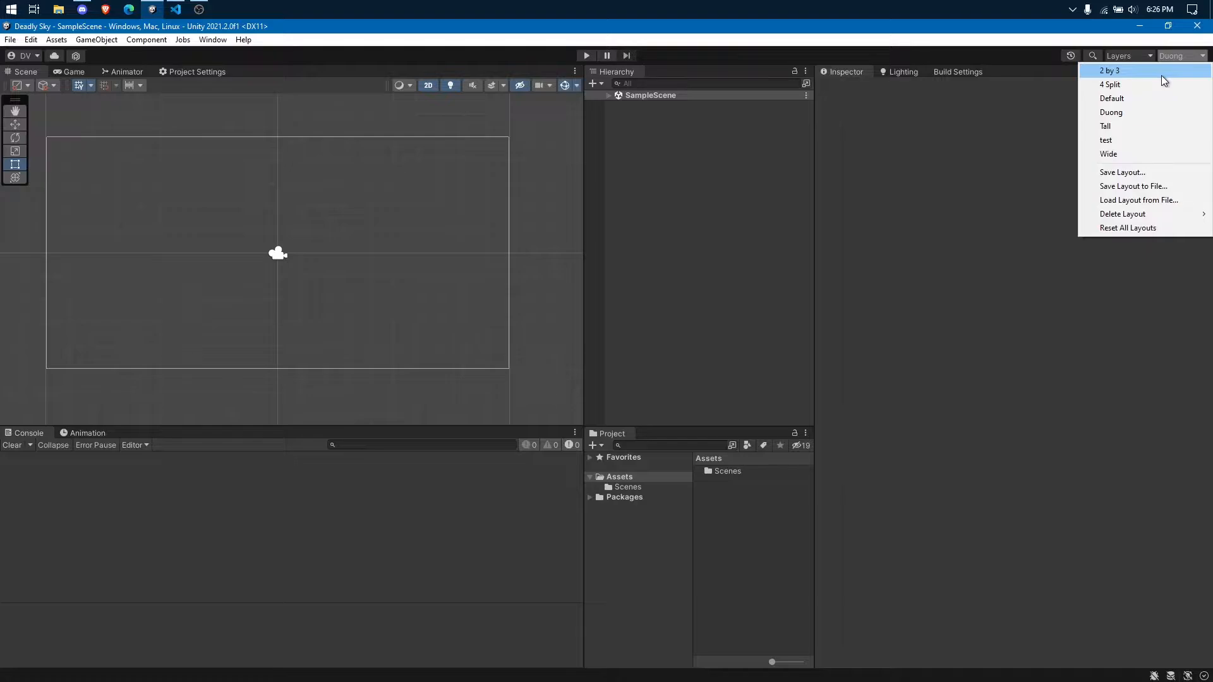
click(1161, 74)
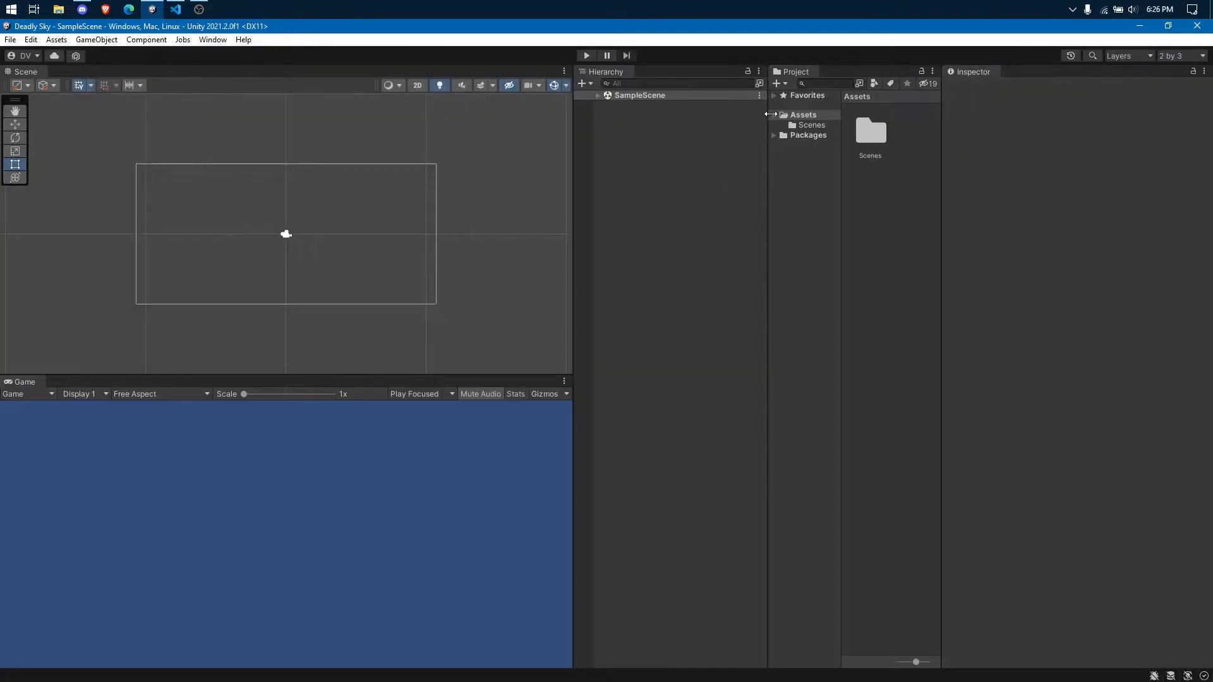
drag(794, 70, 656, 508)
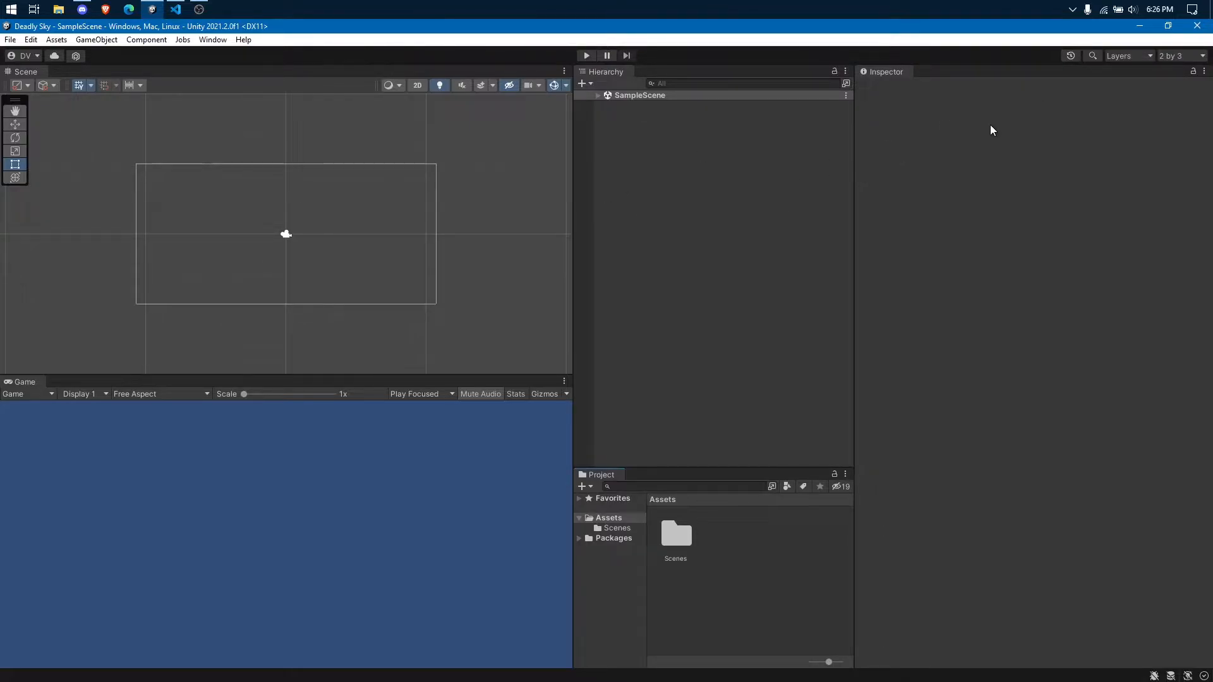
click(1173, 56)
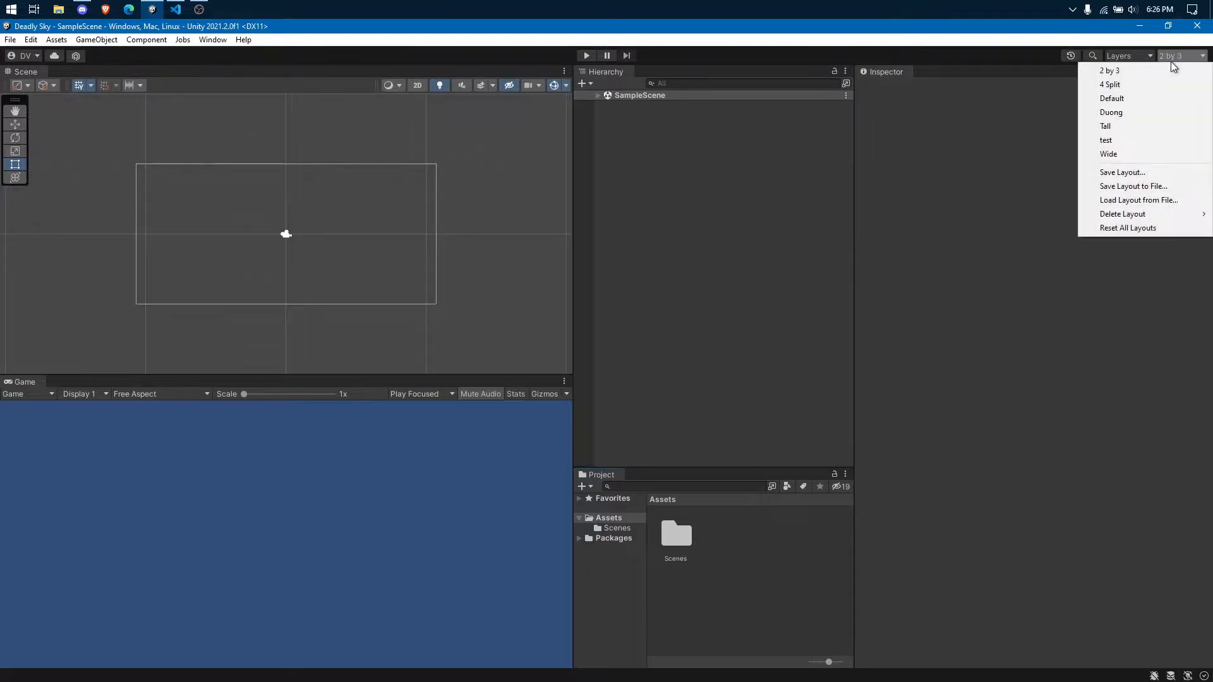
click(1127, 114)
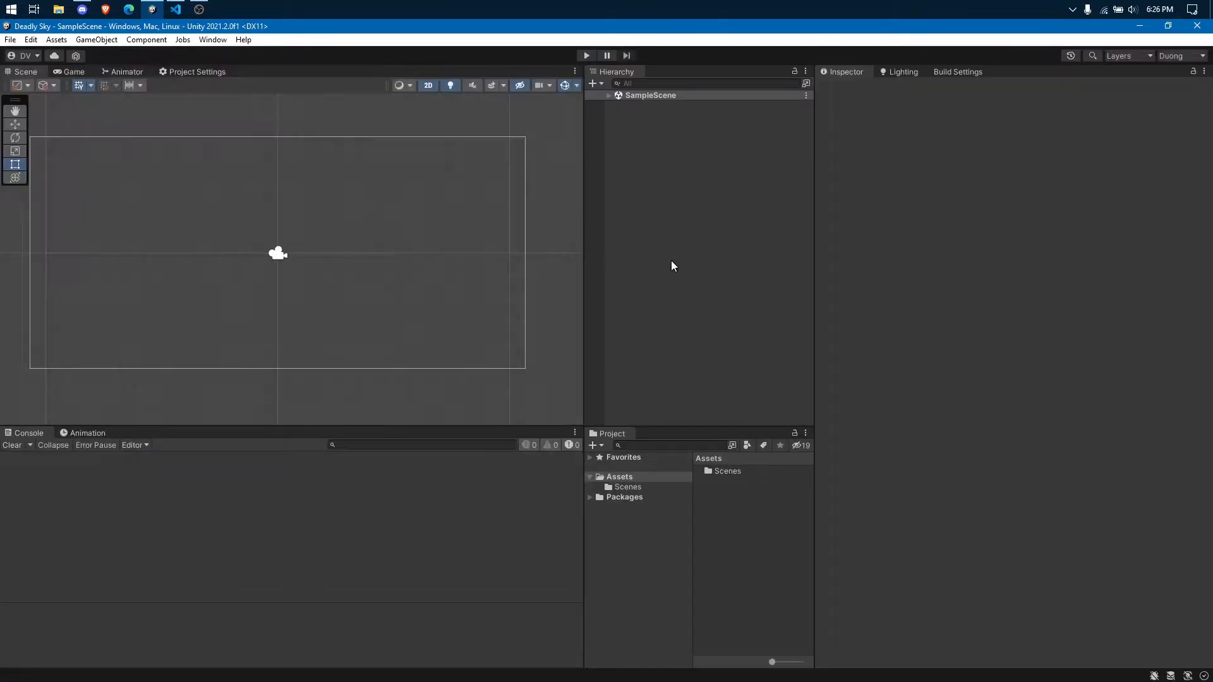
scroll(339, 256, down, 7)
mouse_move(274, 222)
middle_down()
mouse_move(305, 206)
mouse_move(276, 213)
middle_up()
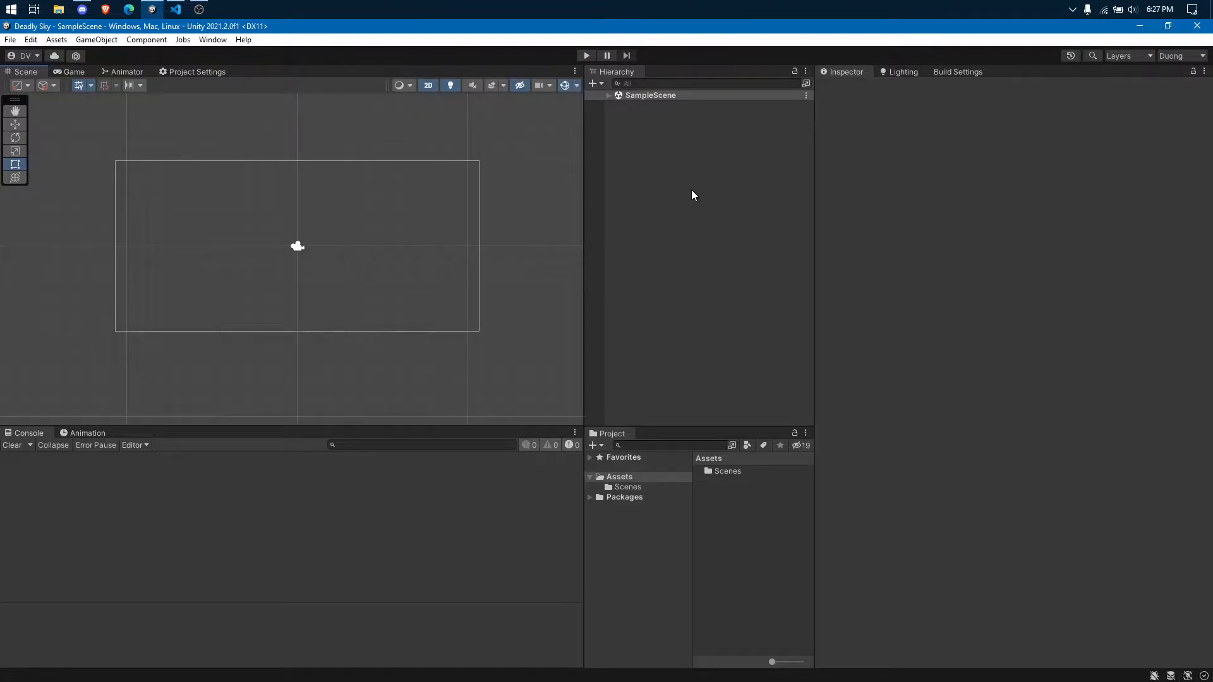
- Expand SampleScene in the Hierarchy and look over its scene commands without applying any
click(609, 96)
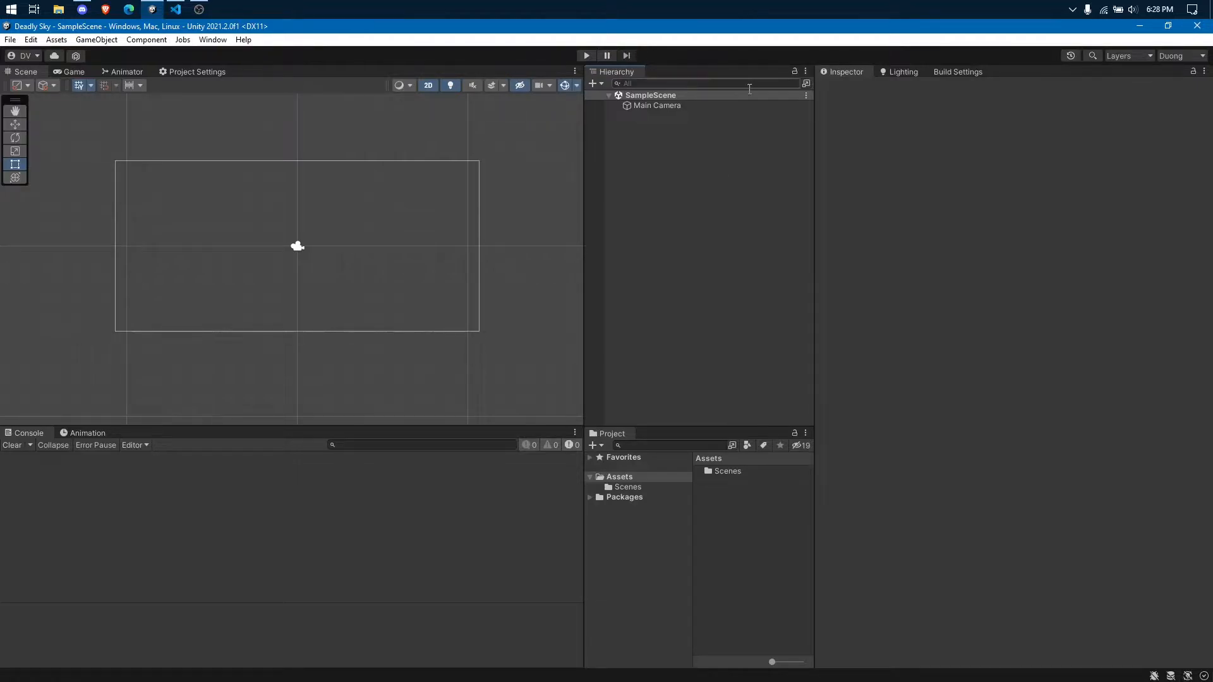
click(660, 99)
right_click(660, 98)
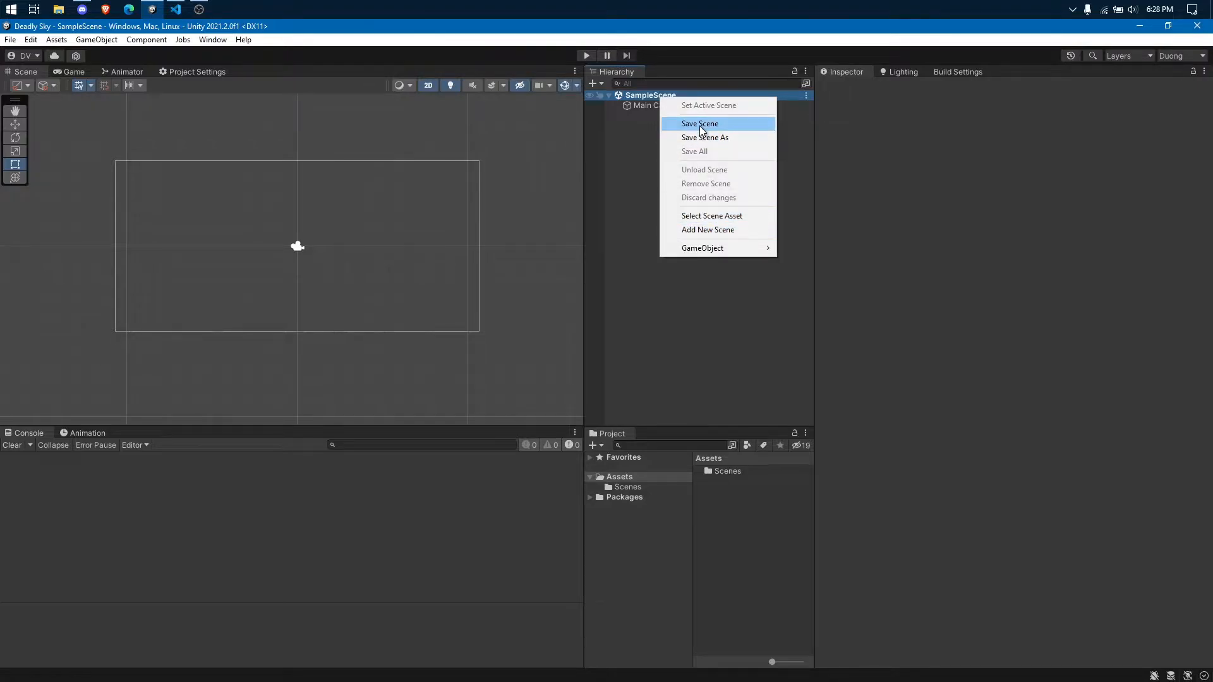
click(633, 248)
click(643, 96)
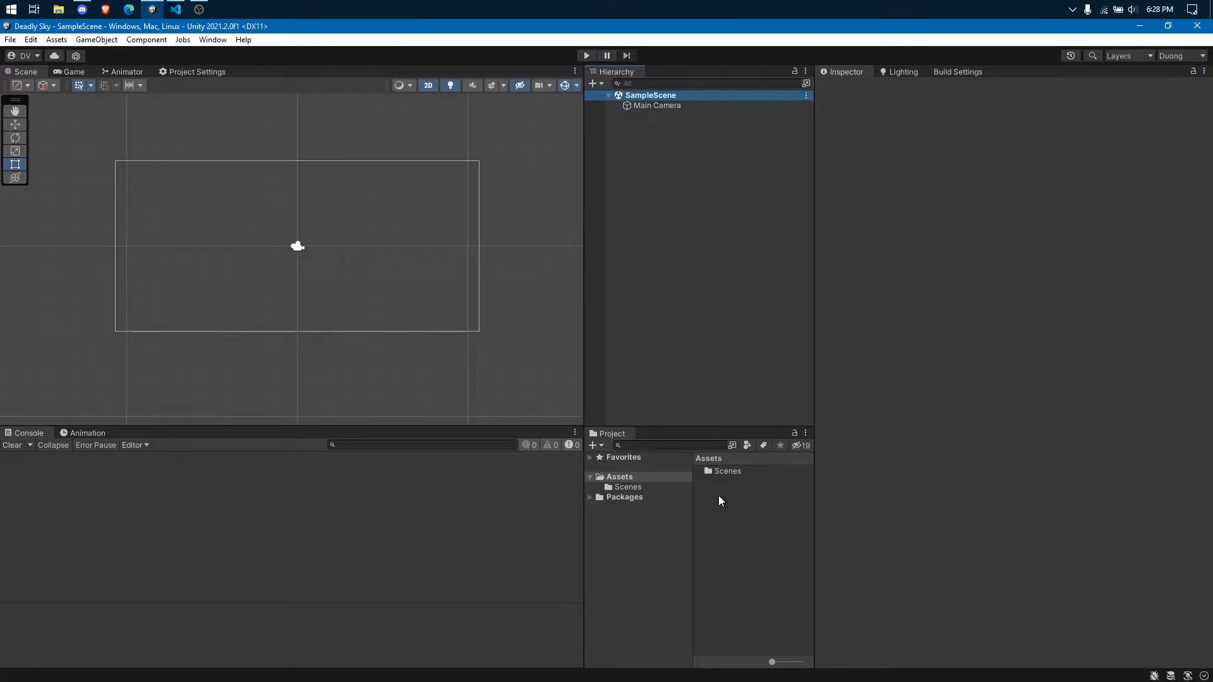
click(722, 359)
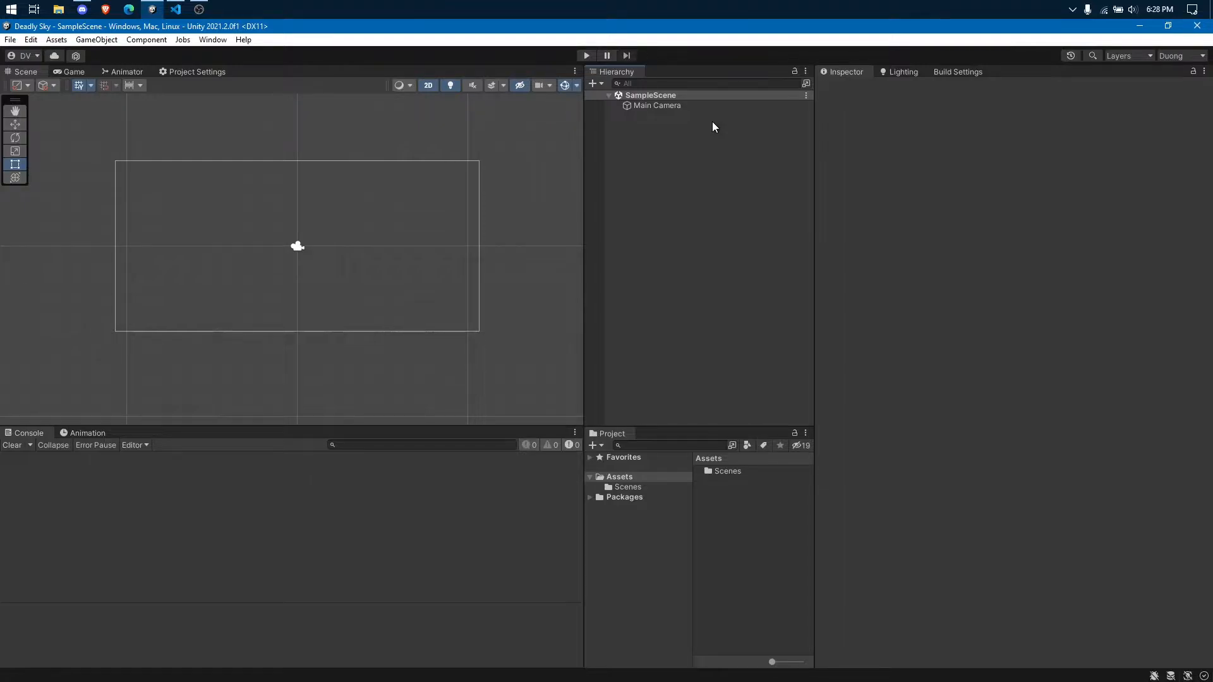
- Select the Main Camera and set its background colour to white (FFFFFF)
click(671, 108)
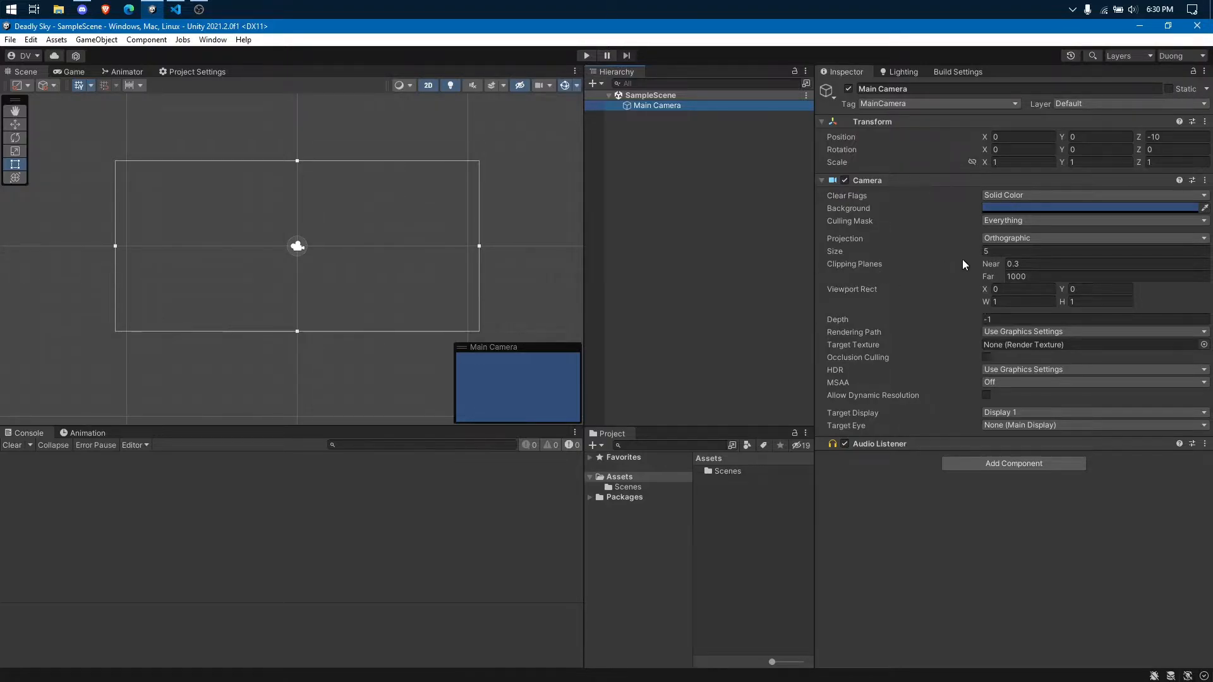
click(1015, 207)
drag(1108, 320, 1003, 251)
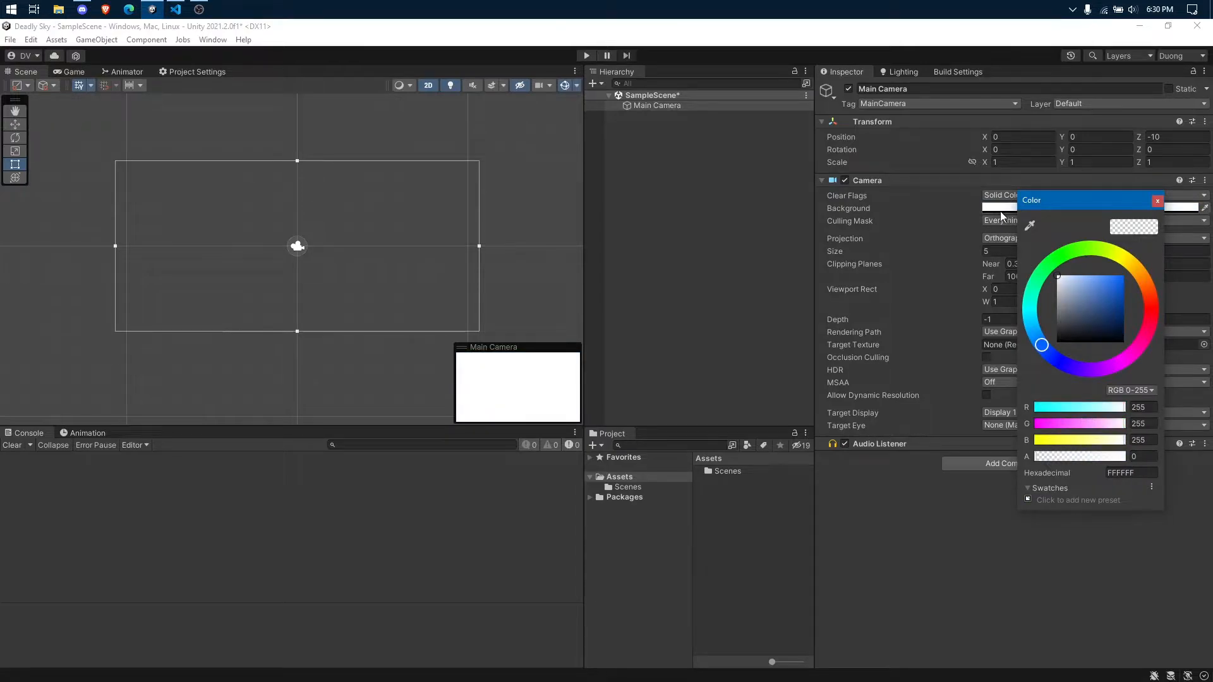
- Pick white (FFFFFF) again for the camera background and close the colour picker
click(1096, 302)
drag(1087, 307, 1047, 275)
click(1157, 200)
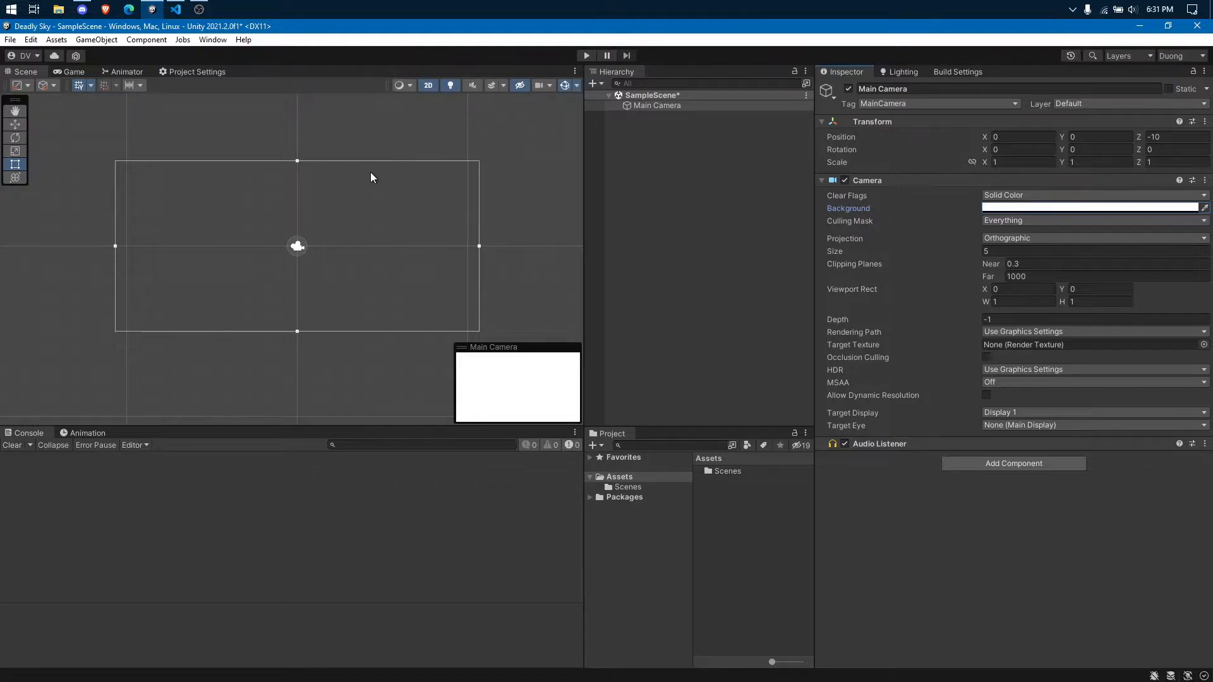
- Pan around the camera frame in the Scene view and compare it with the Game view
middle_drag(387, 137, 389, 137)
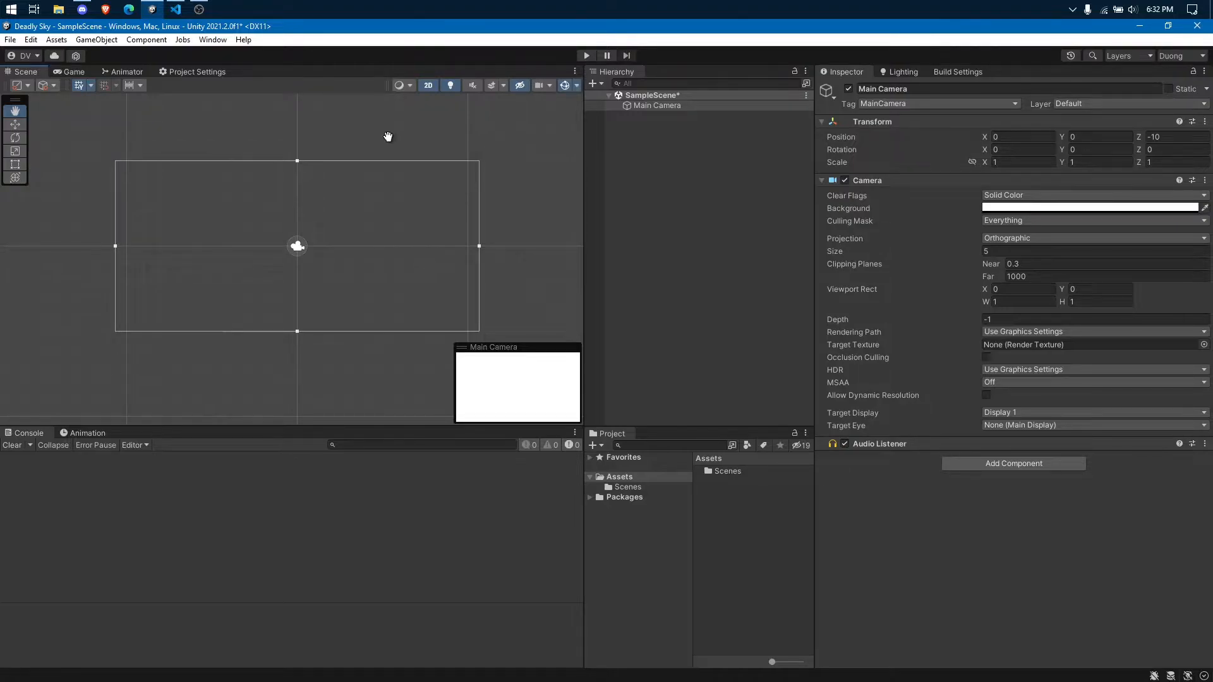
middle_drag(388, 137, 504, 358)
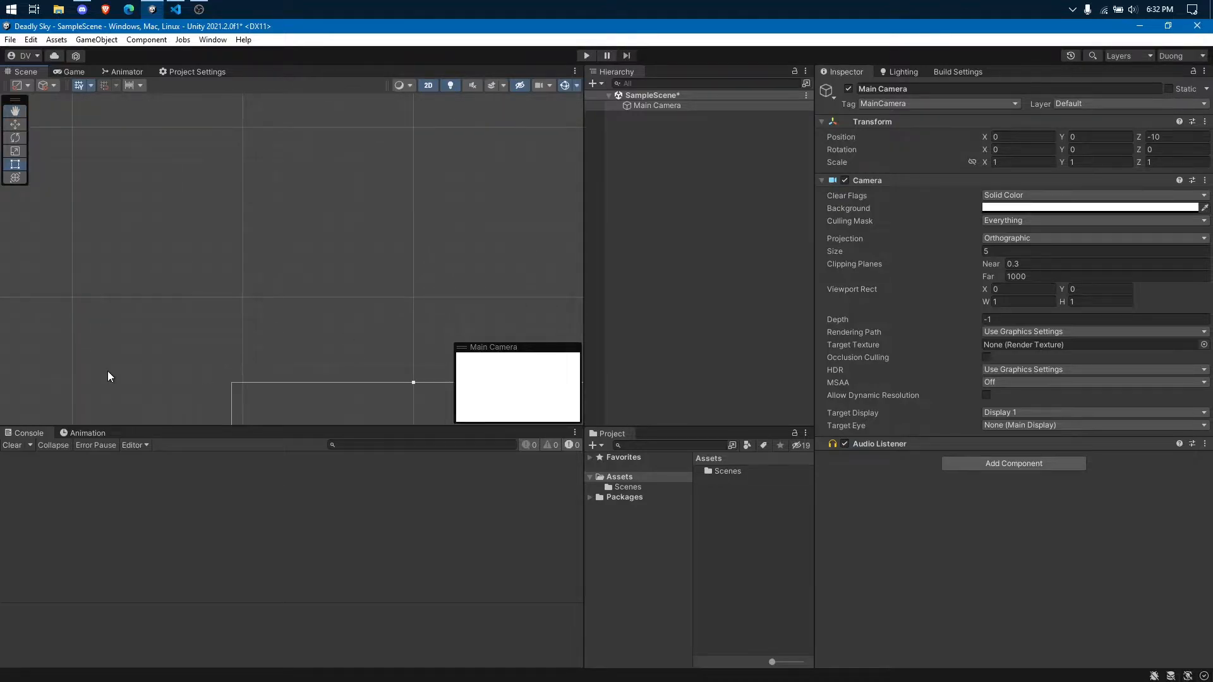
middle_drag(148, 358, 265, 119)
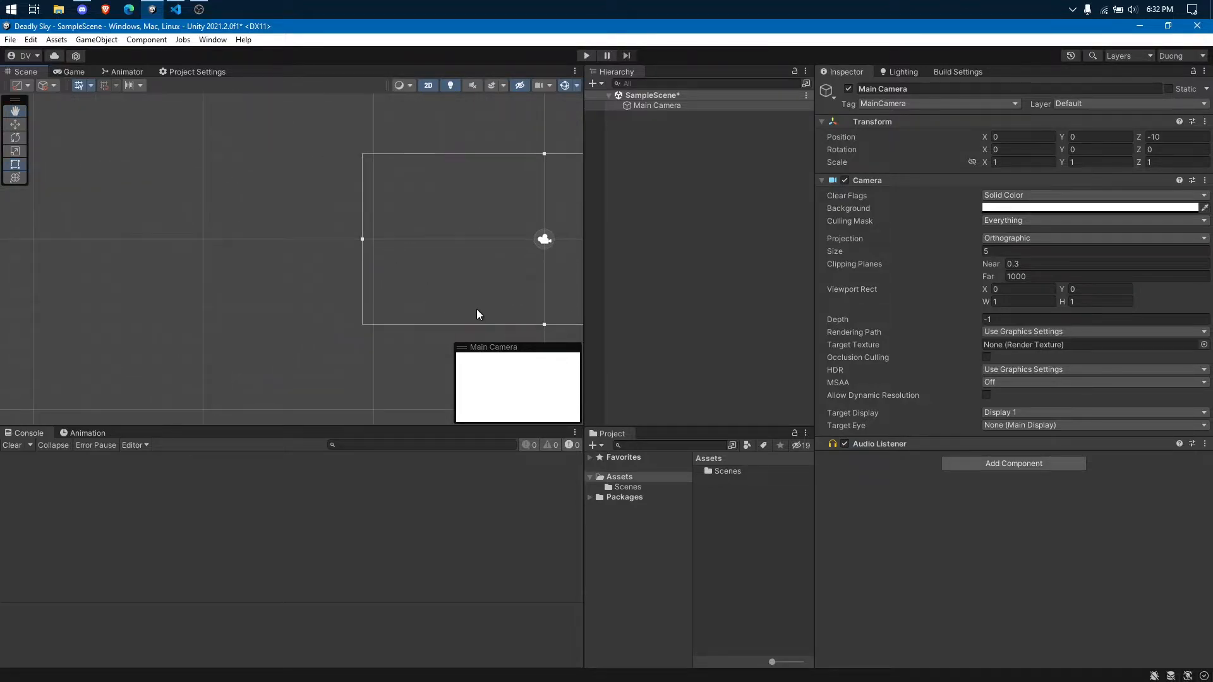
middle_drag(480, 314, 224, 304)
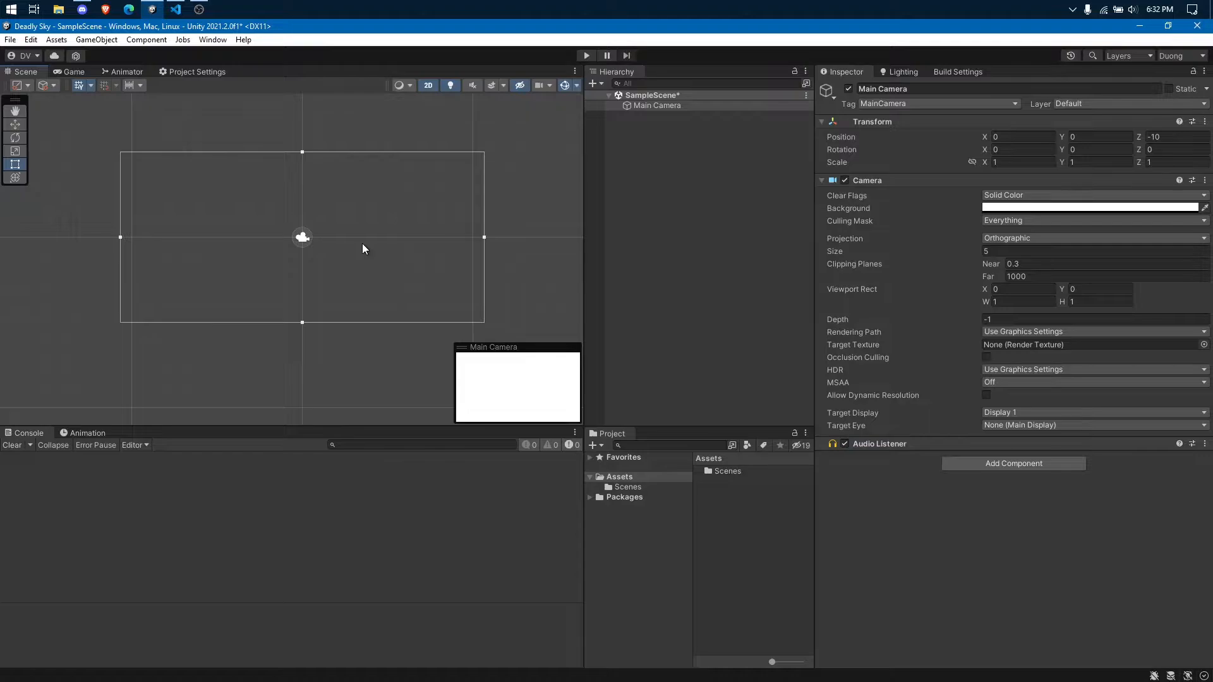
middle_drag(378, 221, 302, 183)
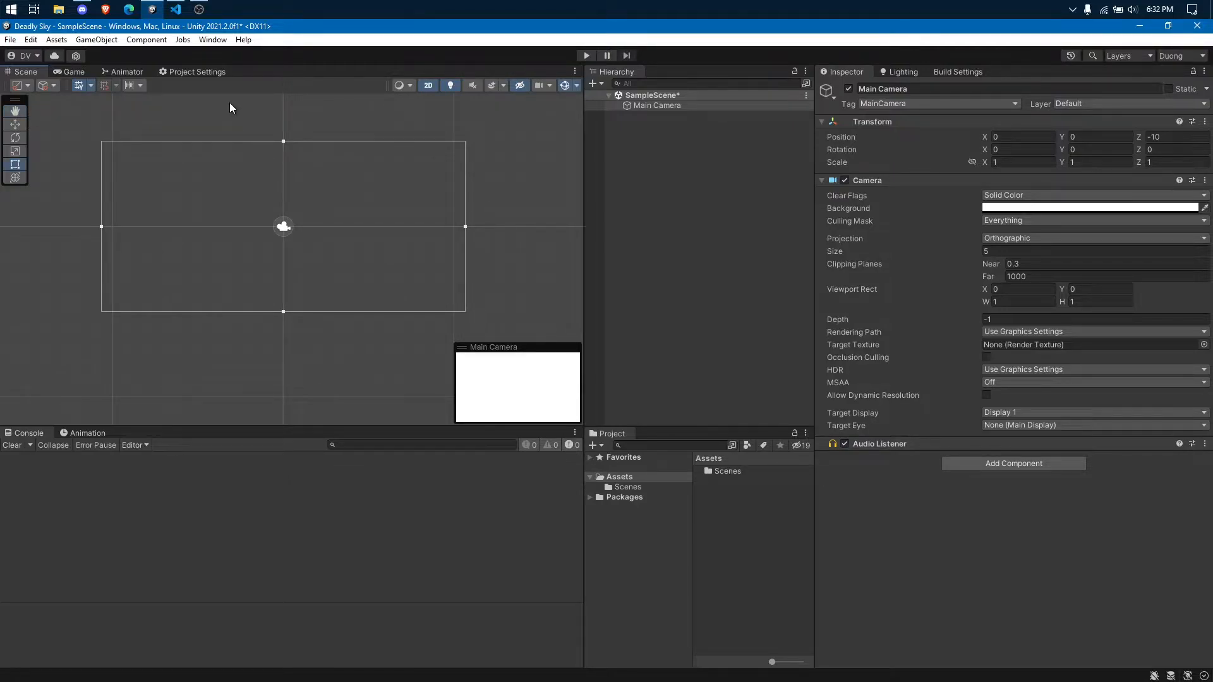
click(73, 72)
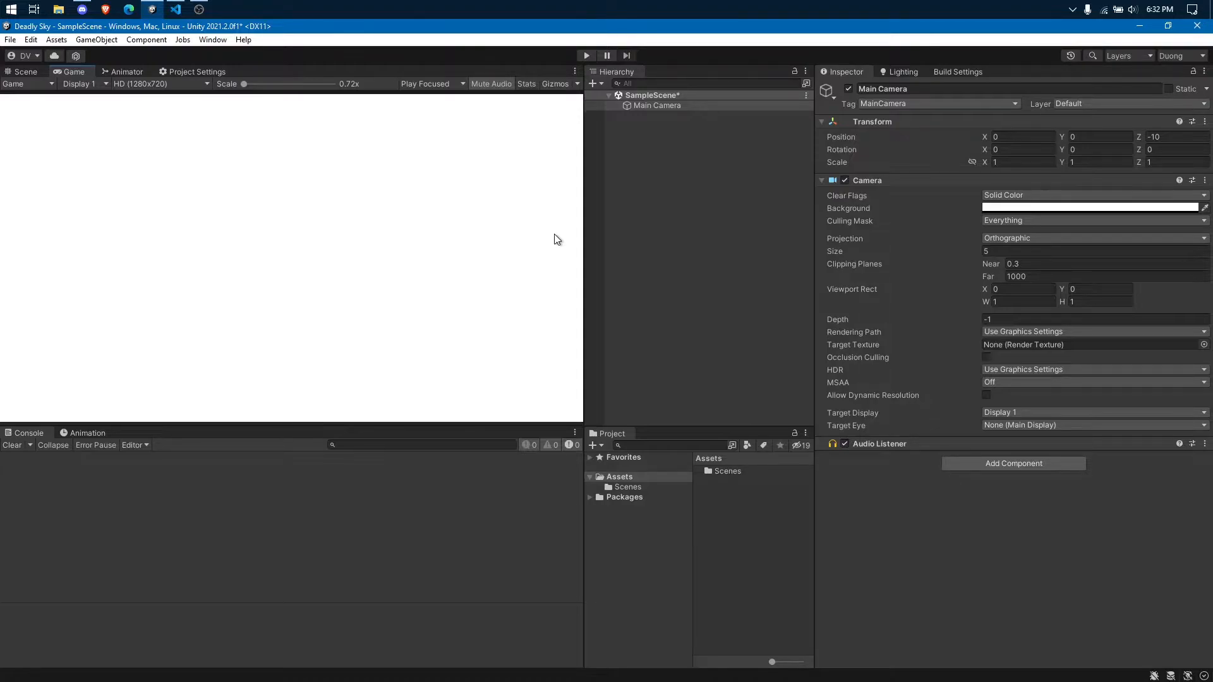
click(25, 71)
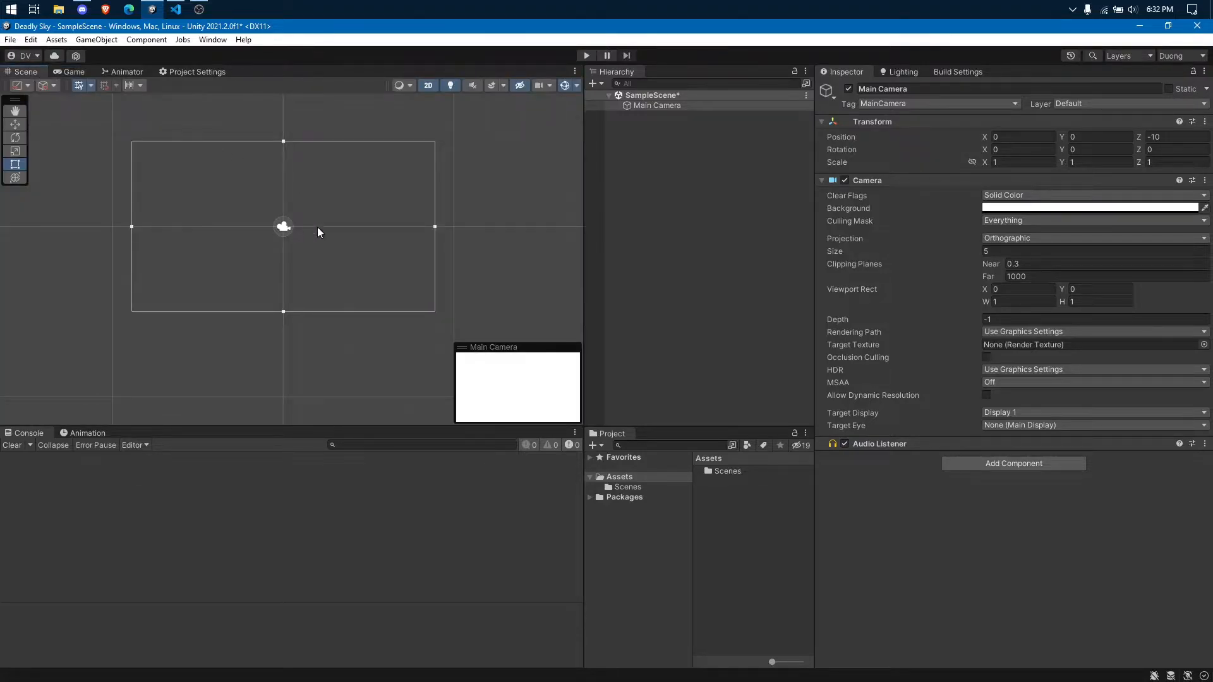
middle_drag(210, 316, 401, 160)
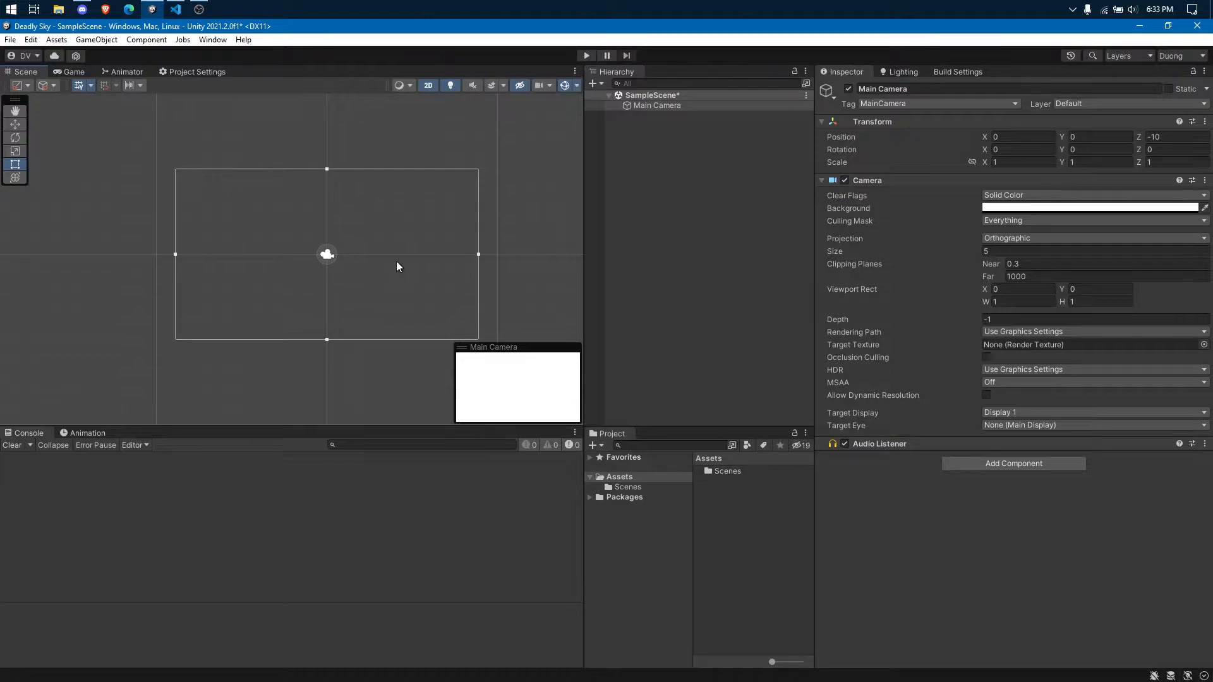
click(71, 72)
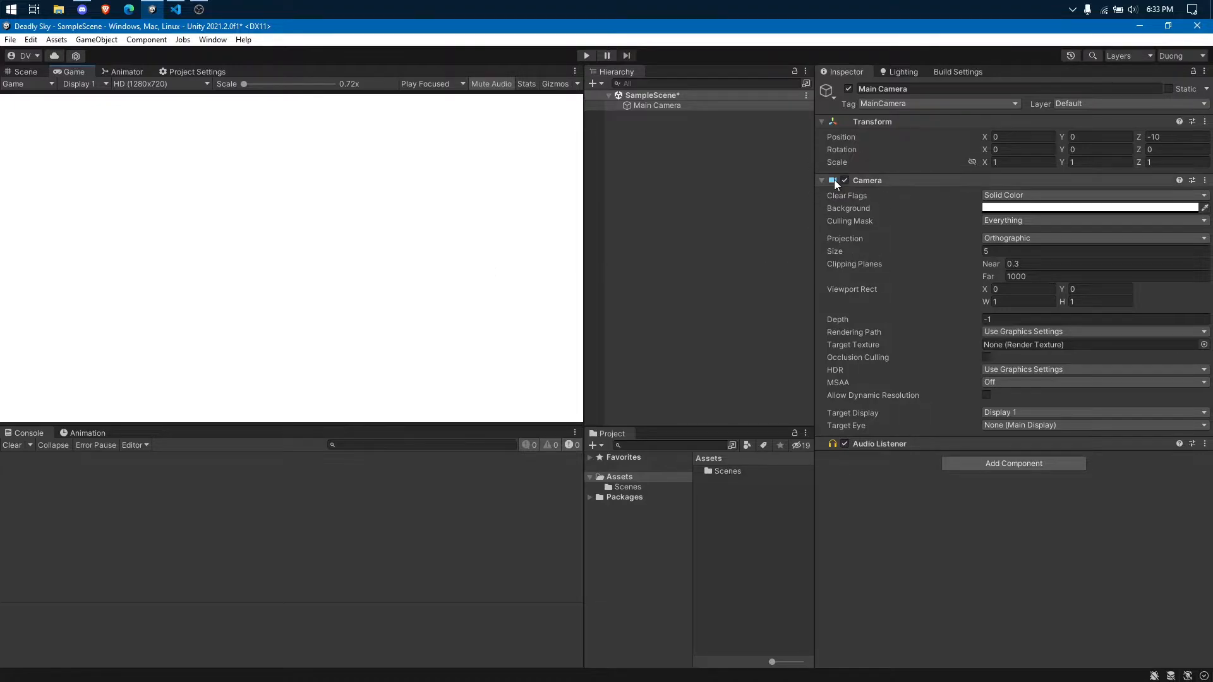
- Reopen the Main Camera's background colour, drag the shade back to white (FFFFFF) and close the picker
mouse_move(967, 332)
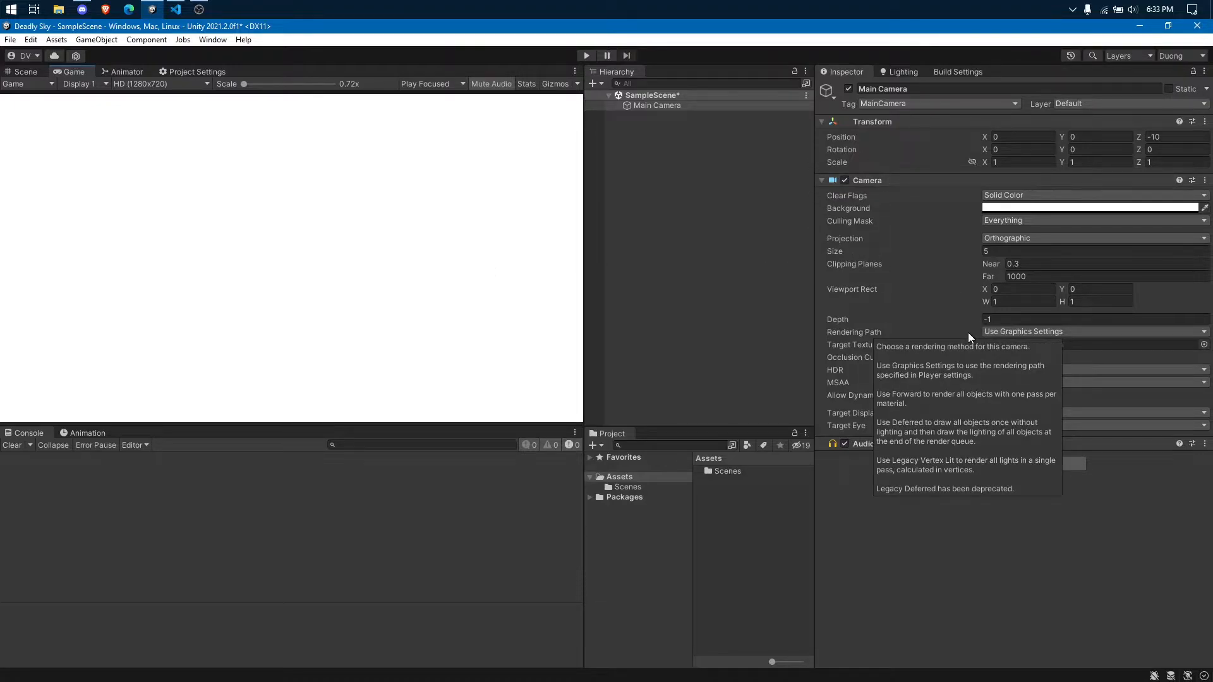
click(1002, 207)
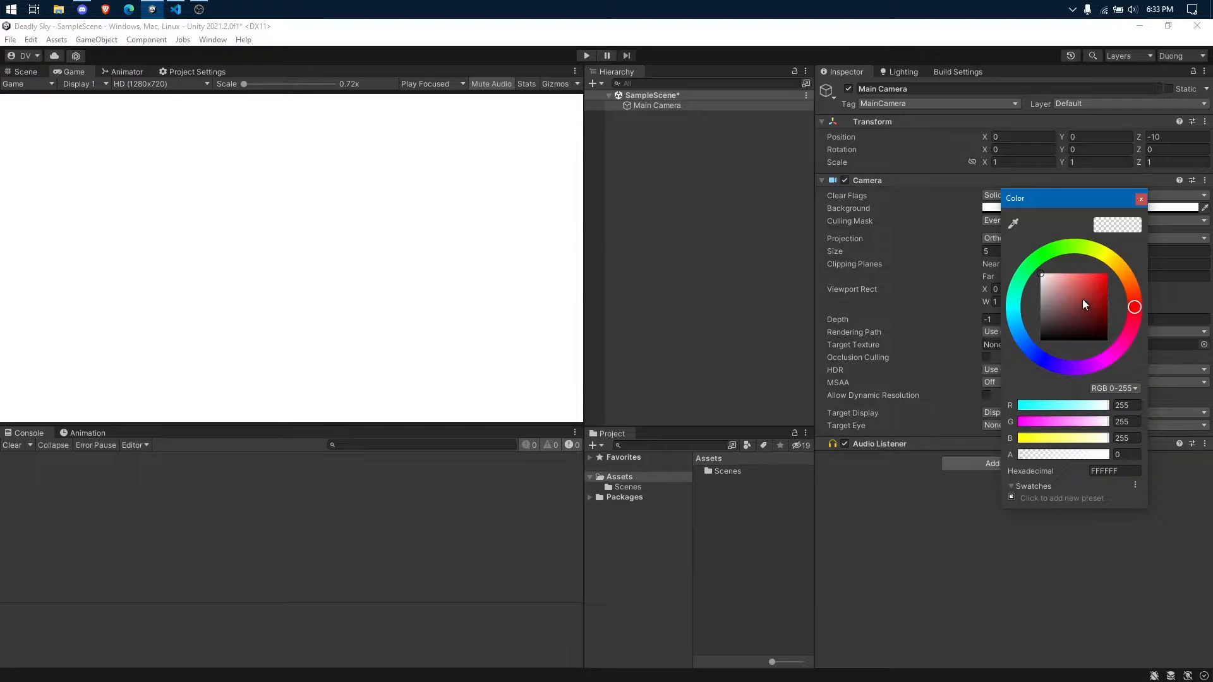
drag(1082, 298, 1006, 243)
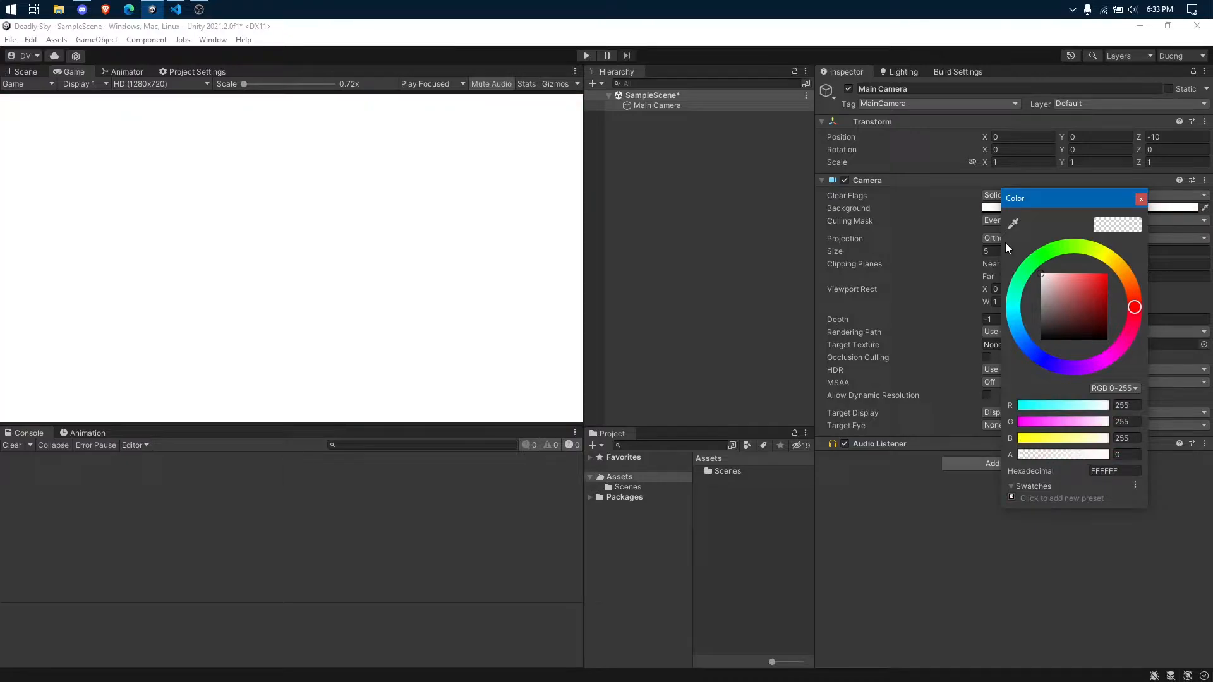
click(1140, 200)
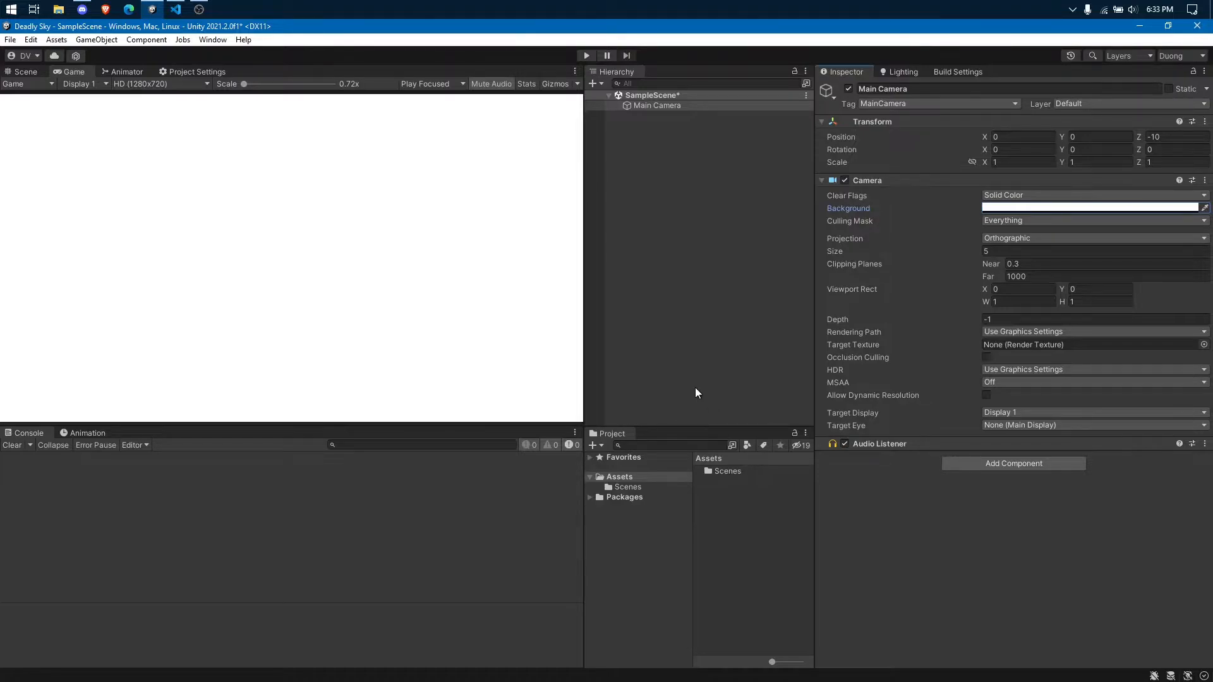
- Show the project's Assets folder in File Explorer and move the Explorer window off the Project panel
right_click(766, 508)
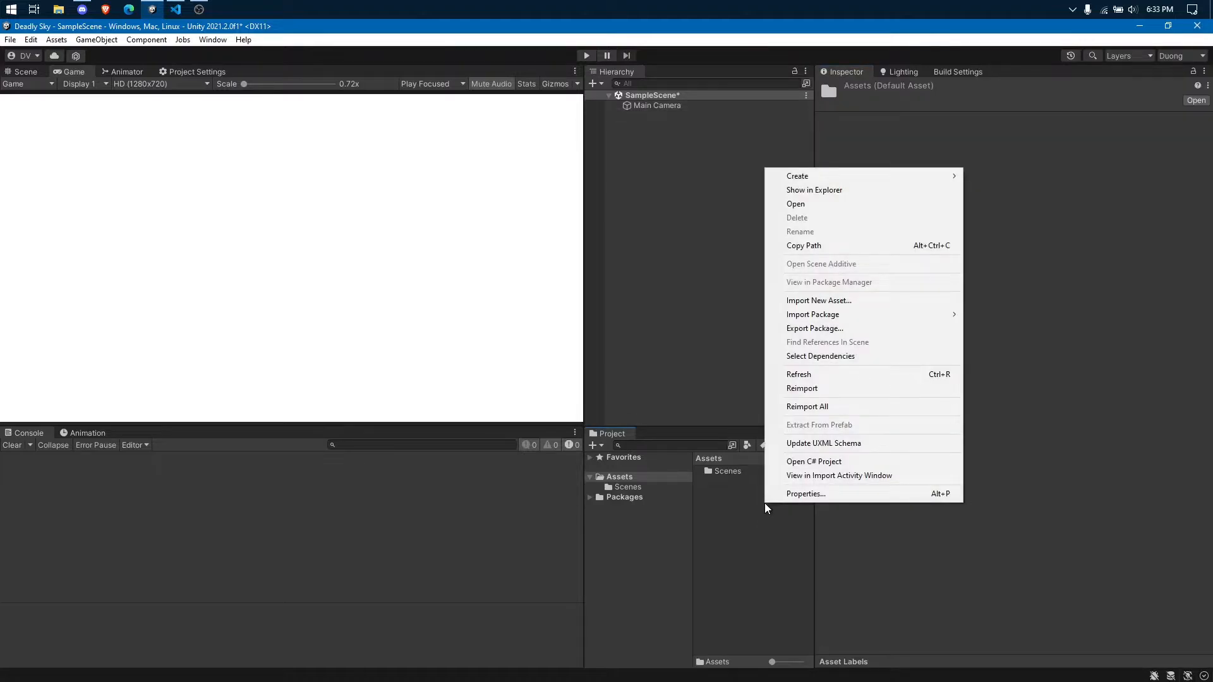
click(813, 191)
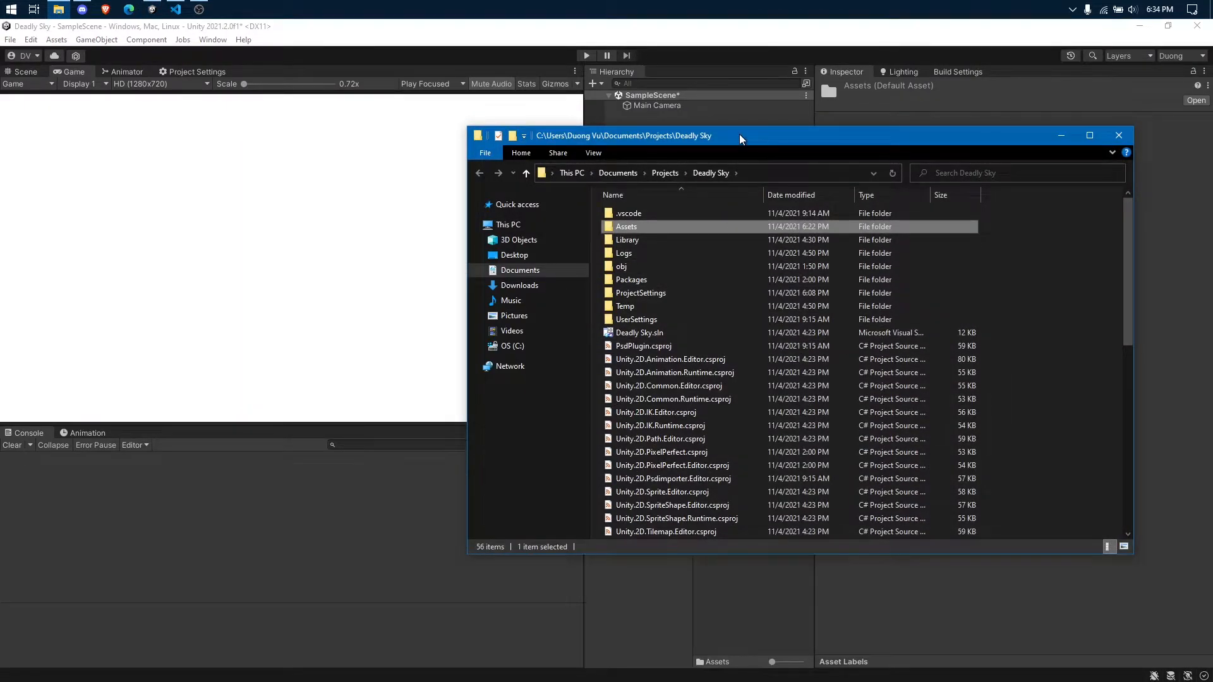
drag(740, 140, 396, 133)
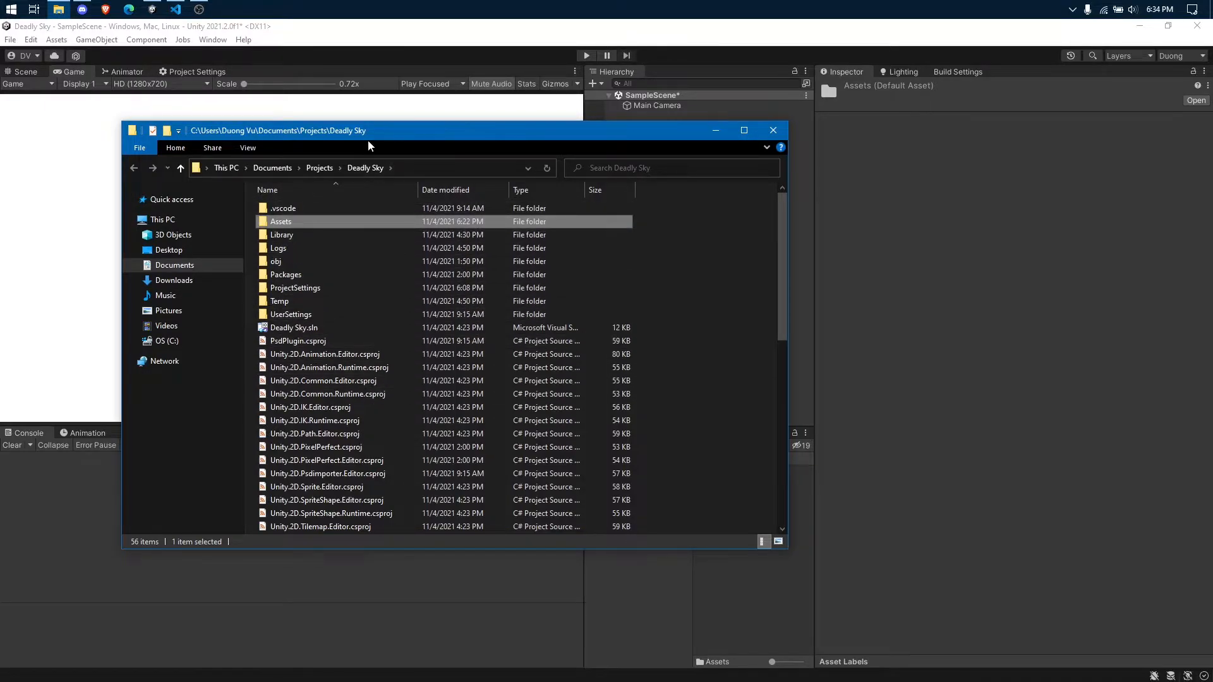
drag(373, 135, 276, 65)
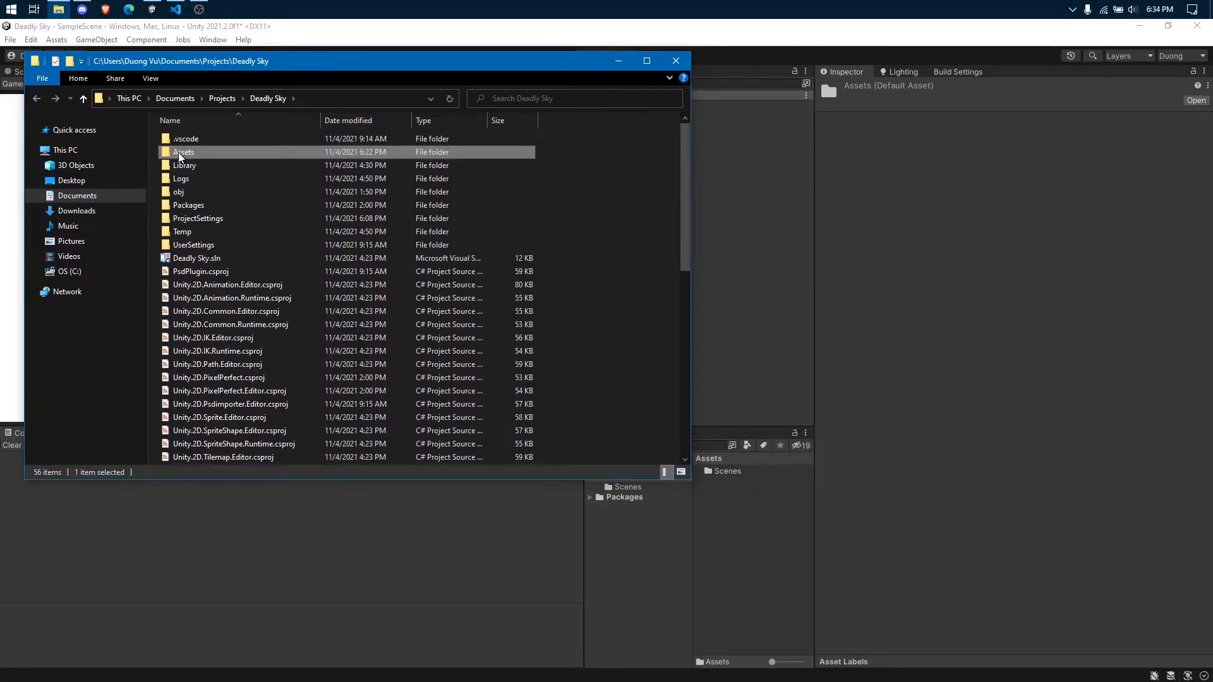
- Open the Assets folder in File Explorer, compare its Scenes folder with the Project panel, and close Explorer
click(647, 528)
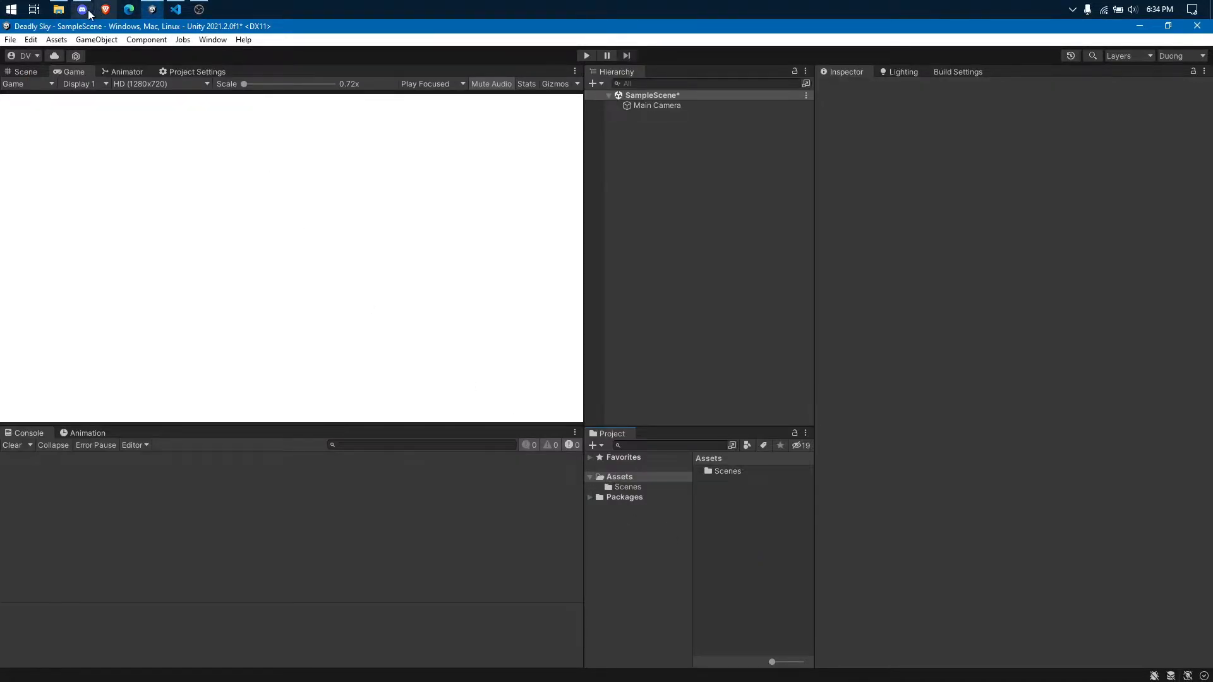
click(58, 9)
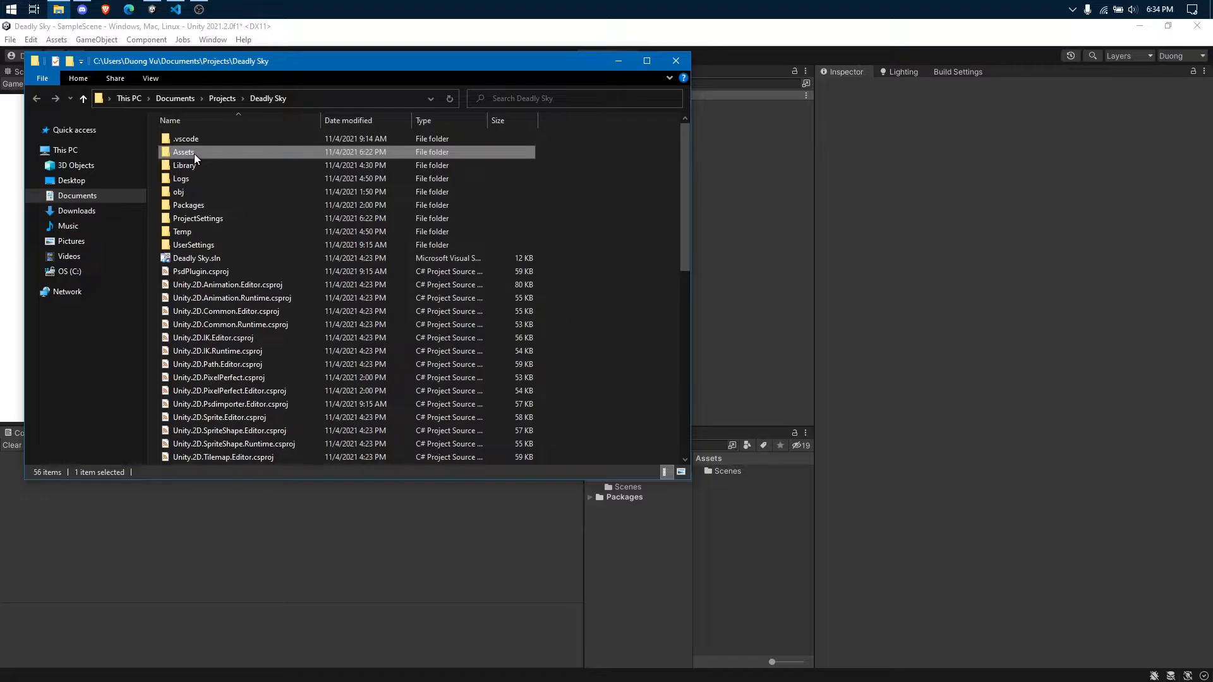
double_click(195, 153)
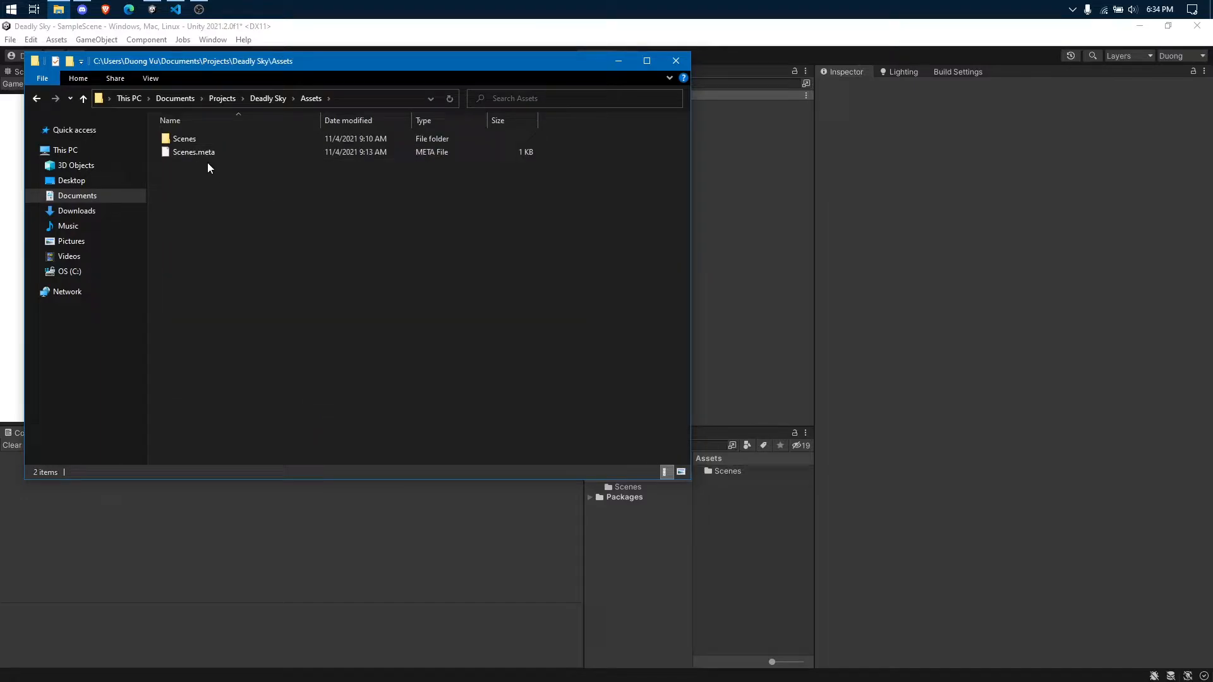
click(181, 140)
click(751, 508)
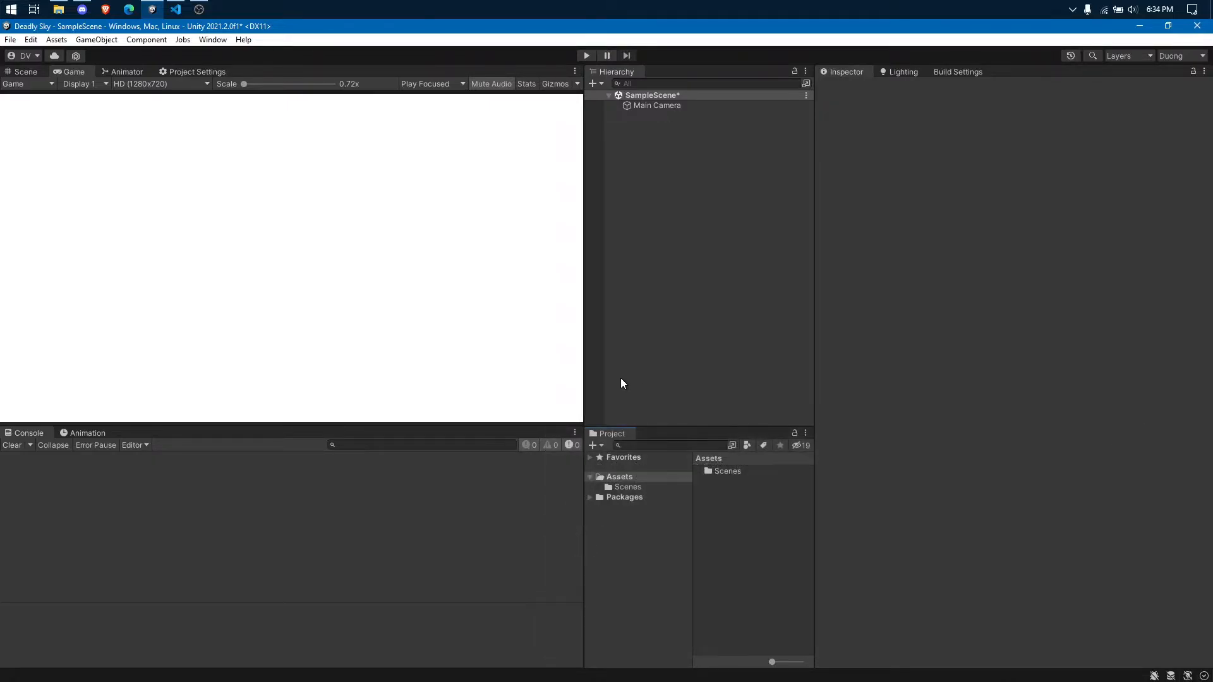
click(58, 9)
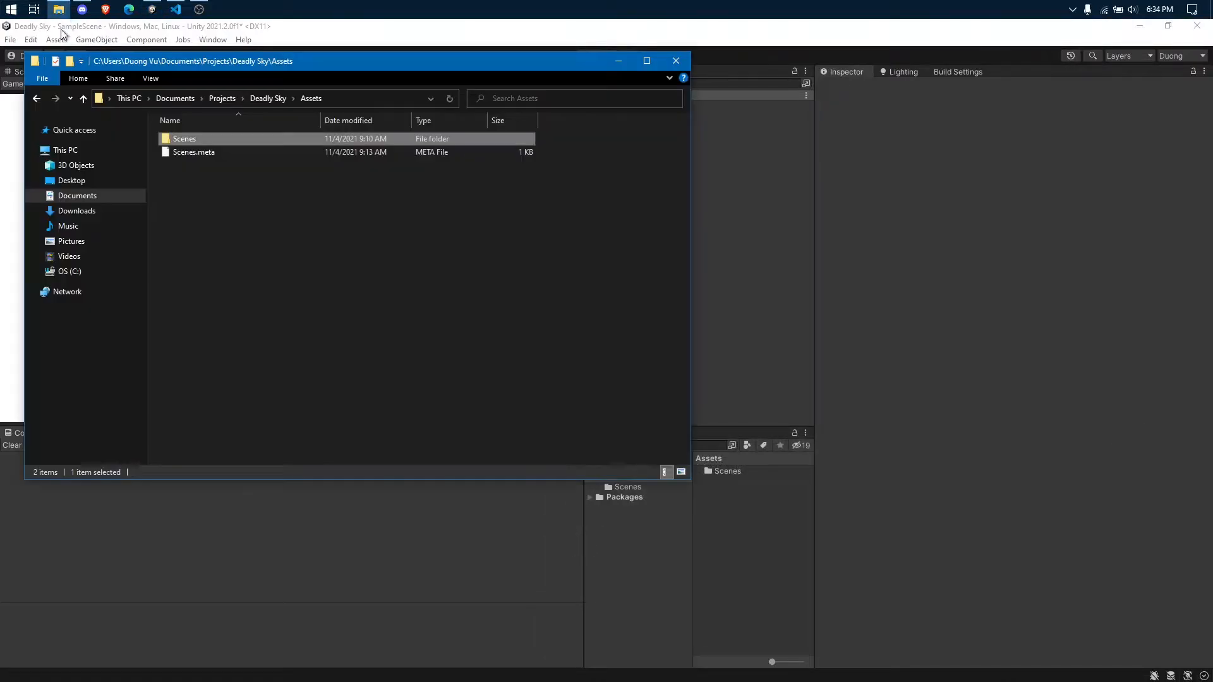
click(677, 65)
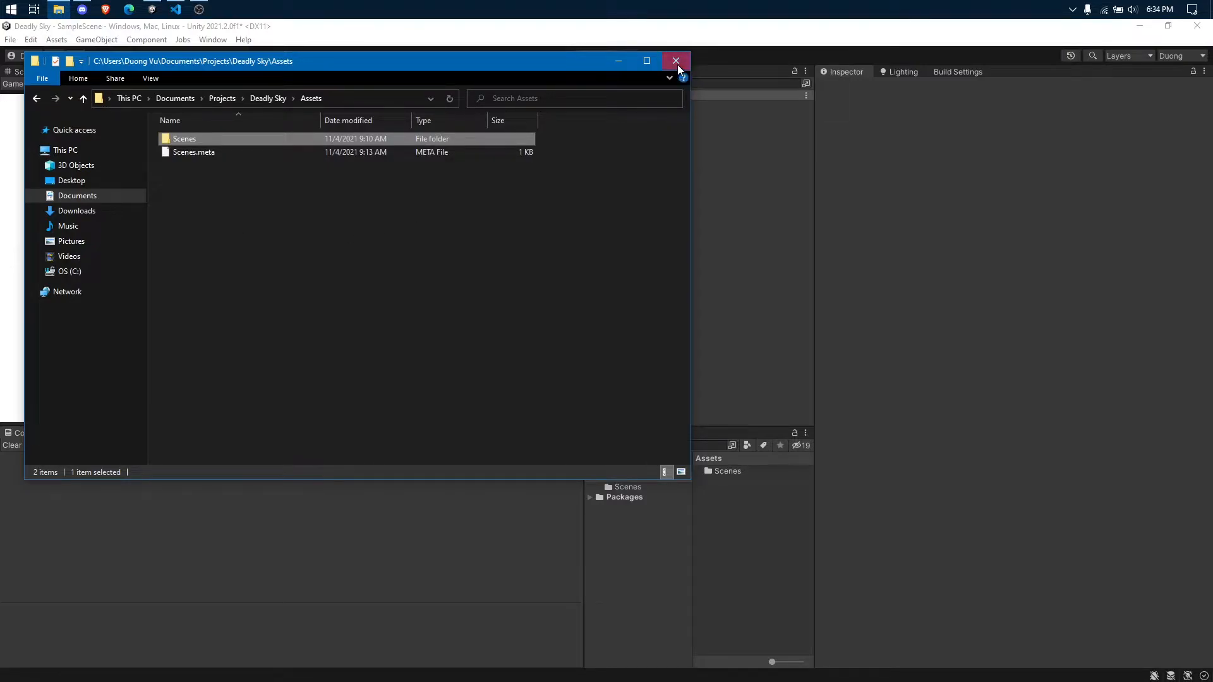
- Open the Scenes folder in the Project panel, rename SampleScene to MainGame and reload the scene
double_click(741, 473)
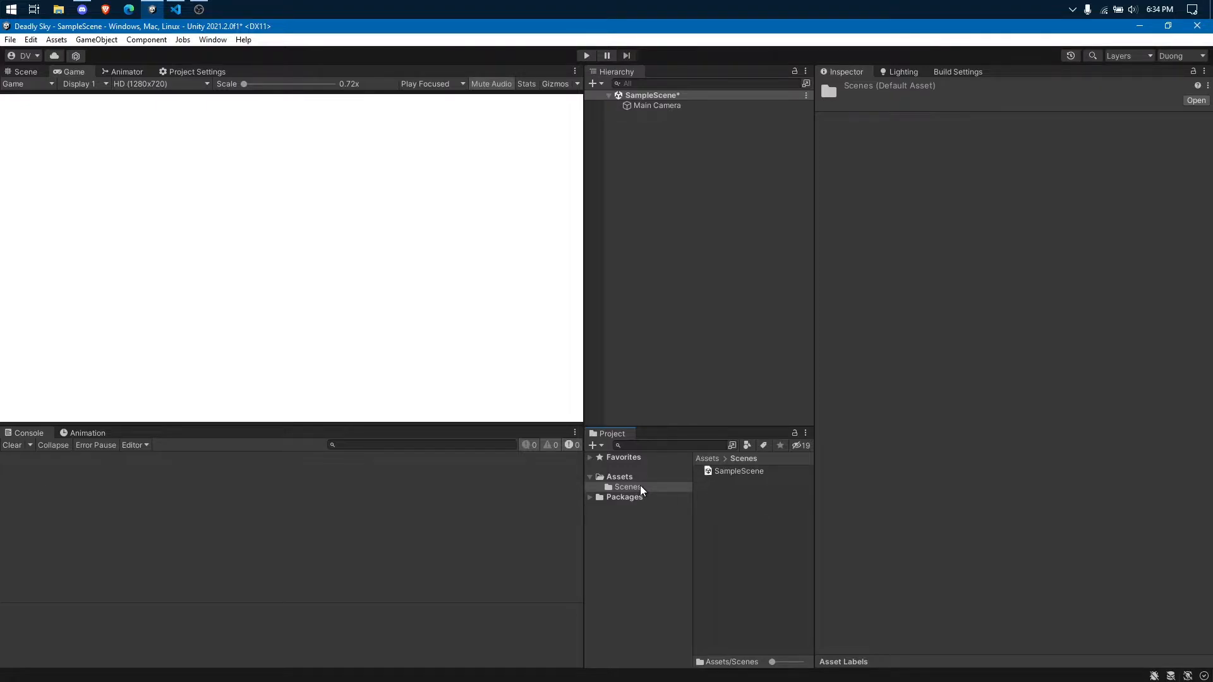
click(735, 471)
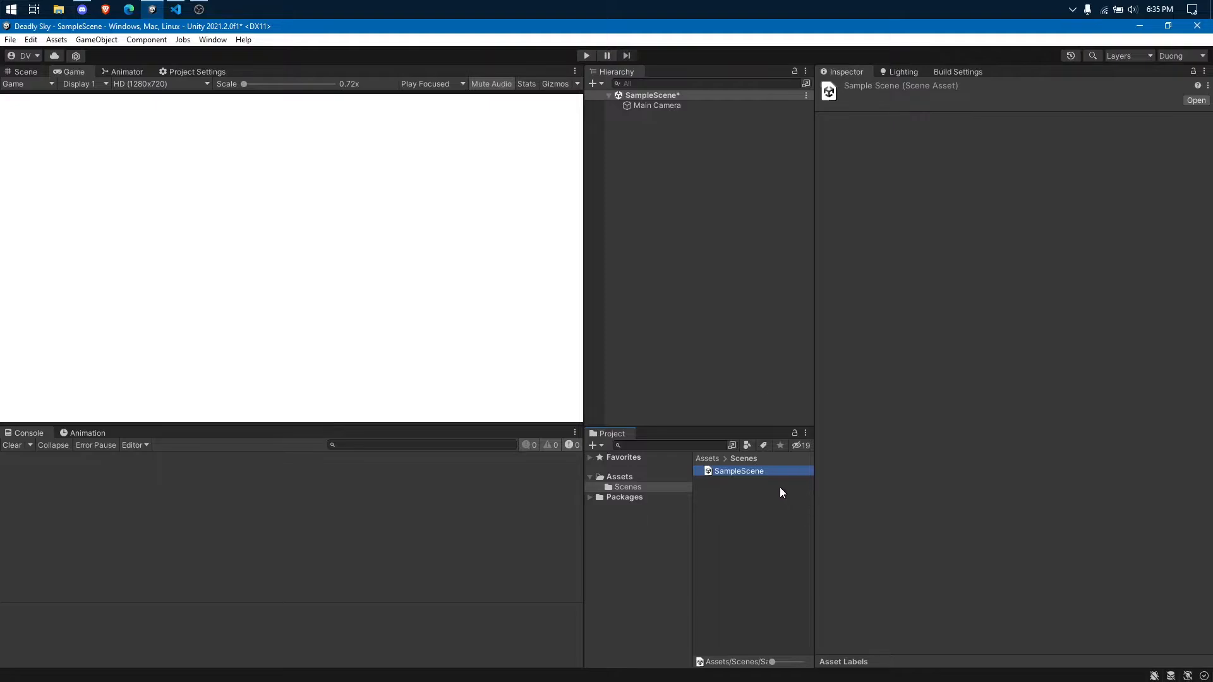
click(763, 472)
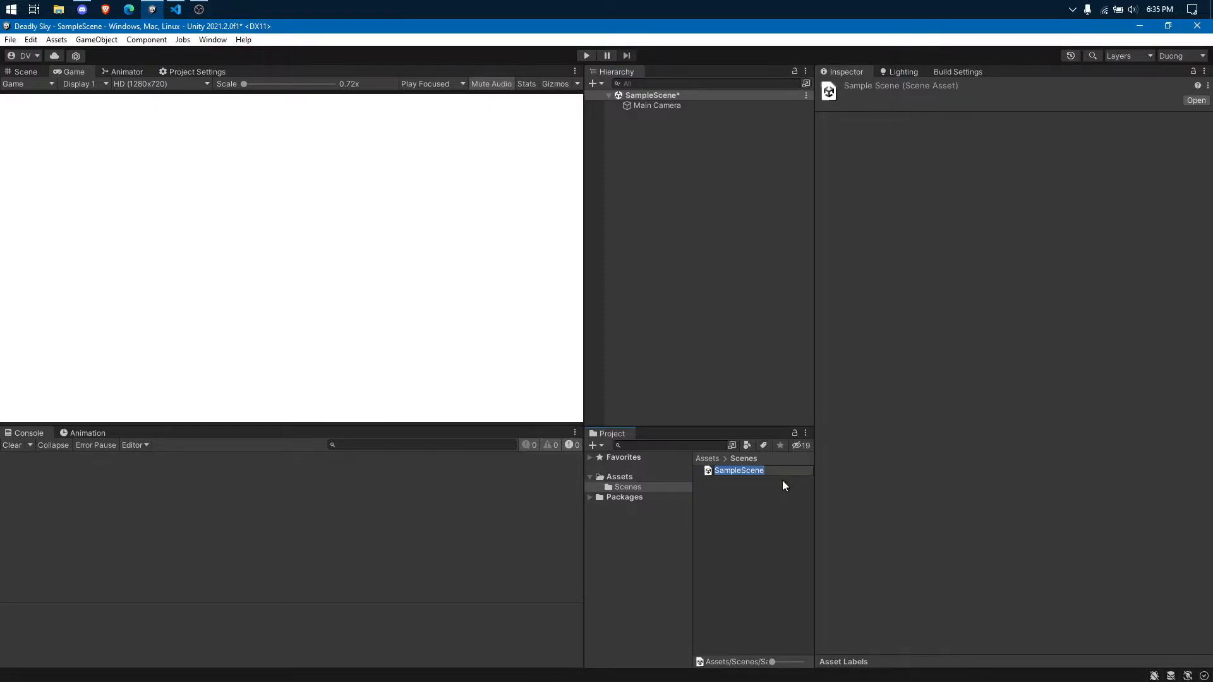
key(Return)
right_click(760, 468)
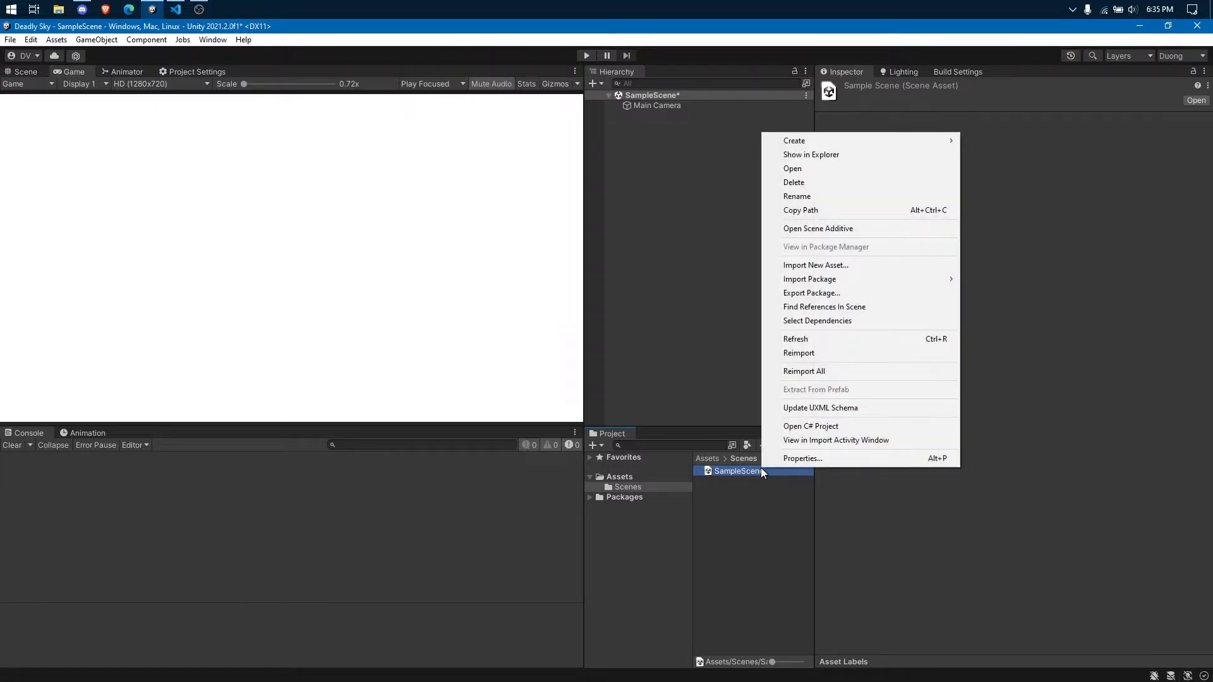
click(802, 196)
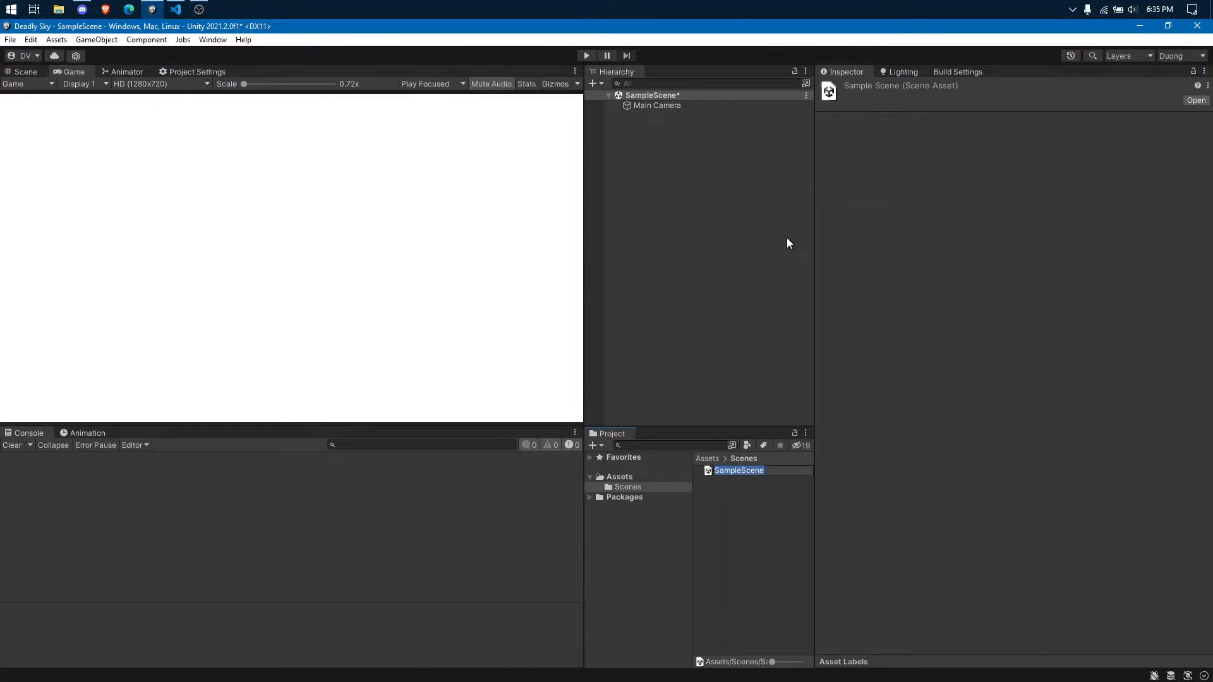
text(MainGame)
key(Return)
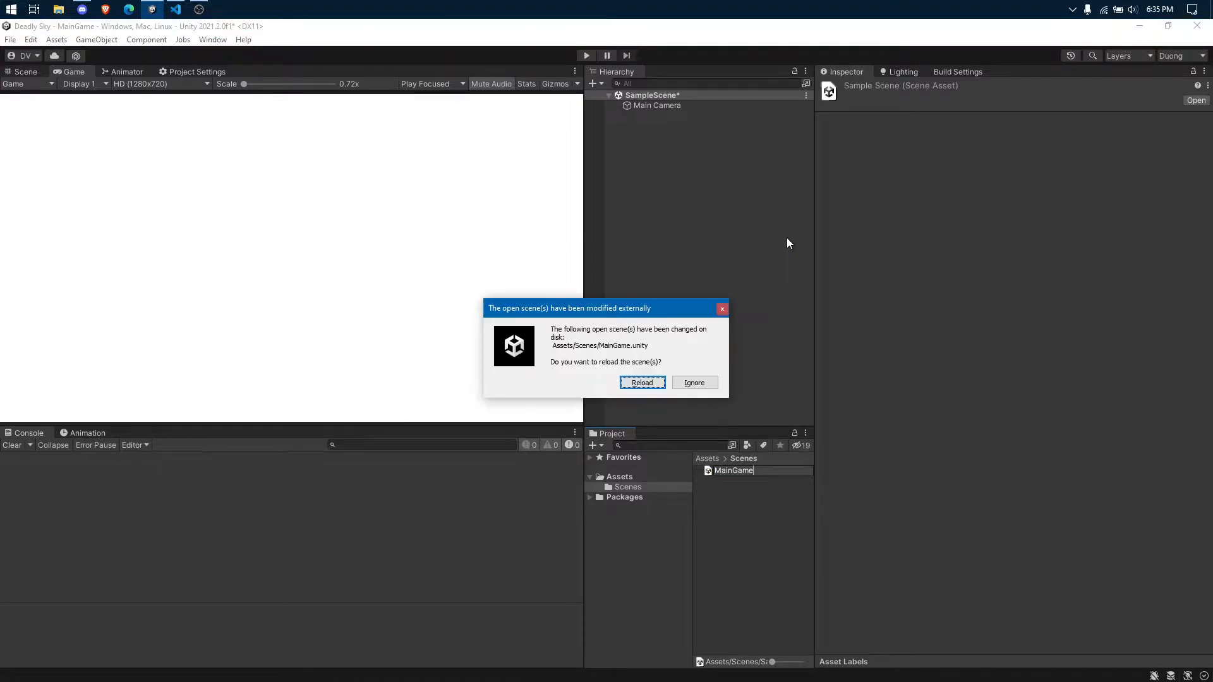
click(644, 381)
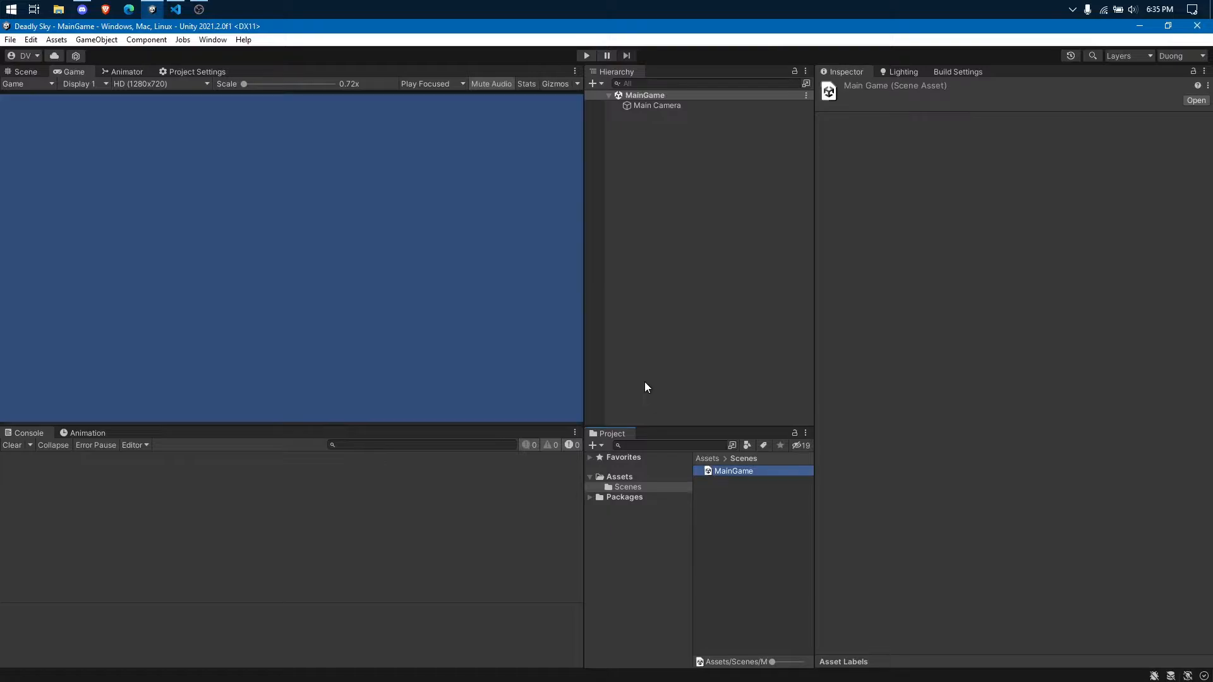
- Set the Main Camera's background colour to white (FFFFFF) in the MainGame scene
click(700, 231)
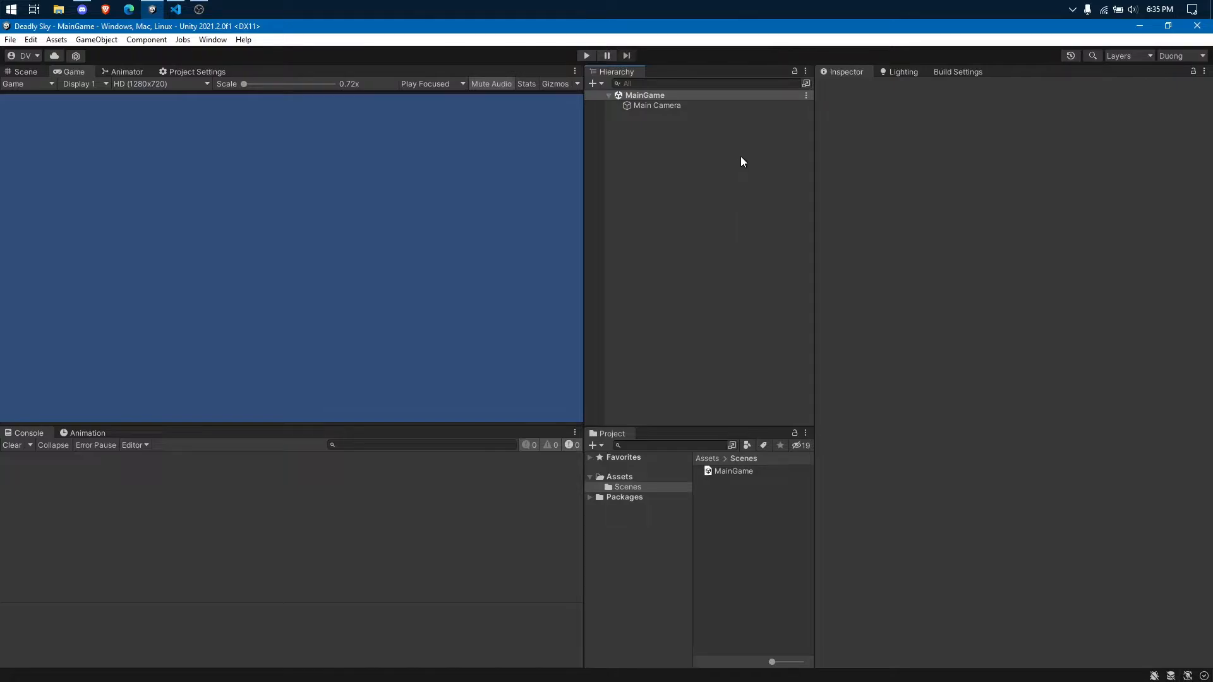
click(725, 106)
click(995, 210)
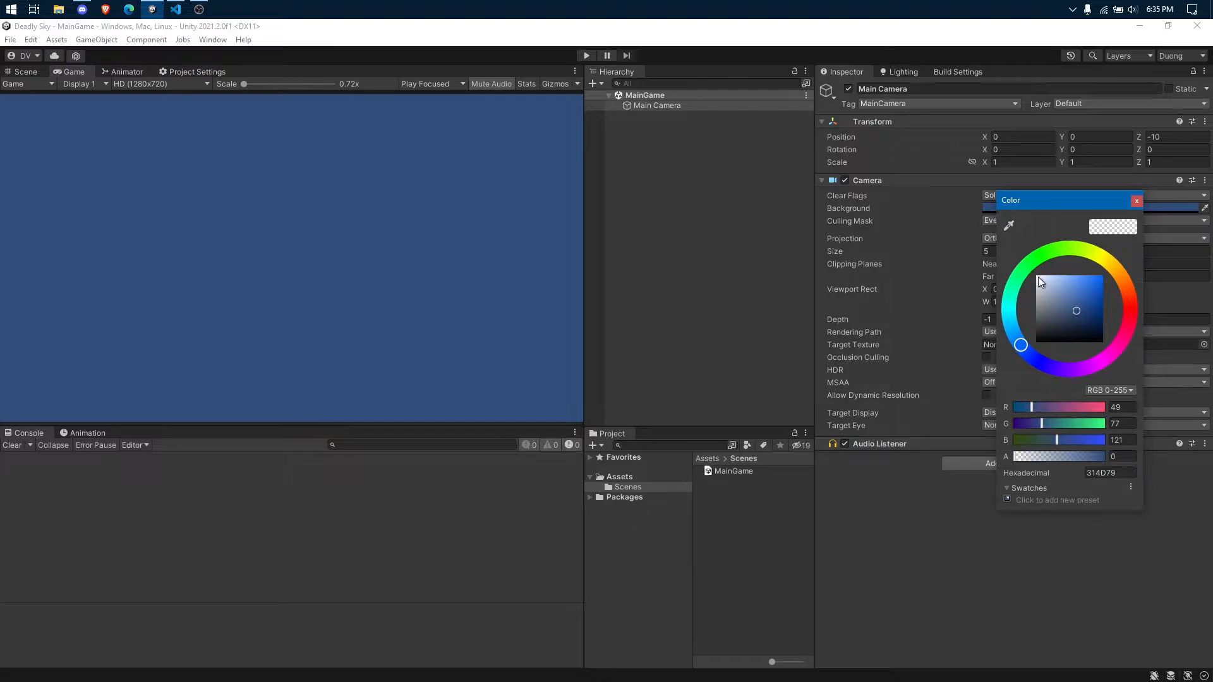
drag(1055, 301, 922, 245)
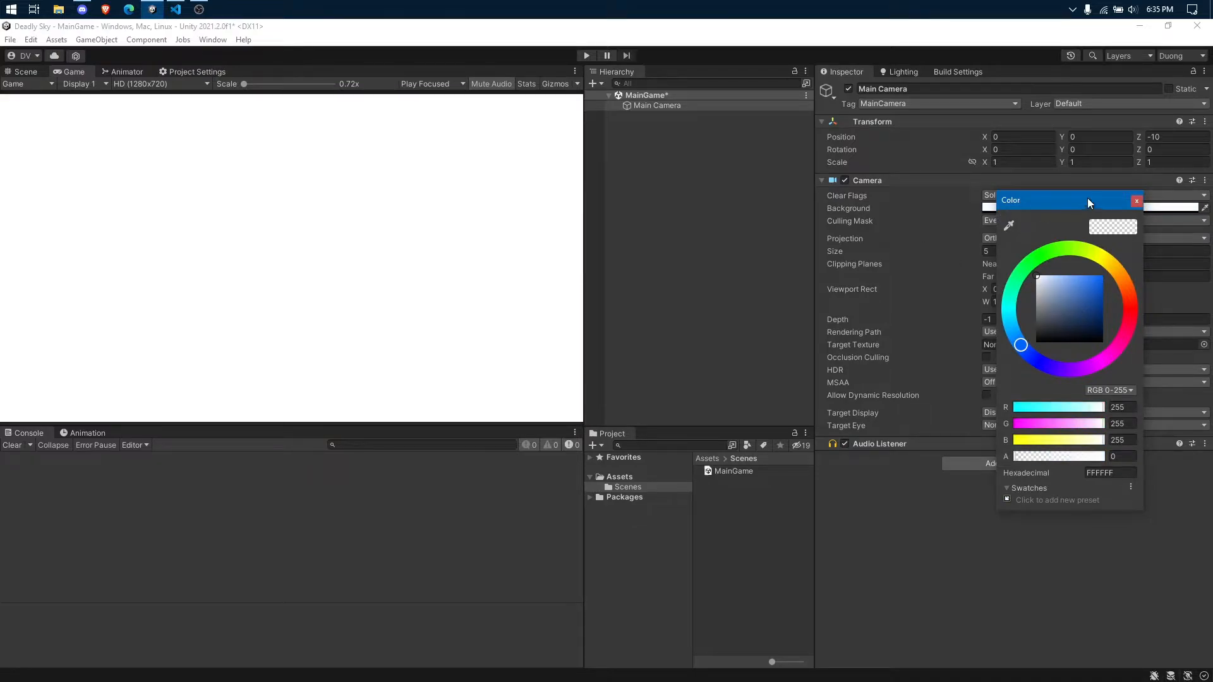
click(1136, 200)
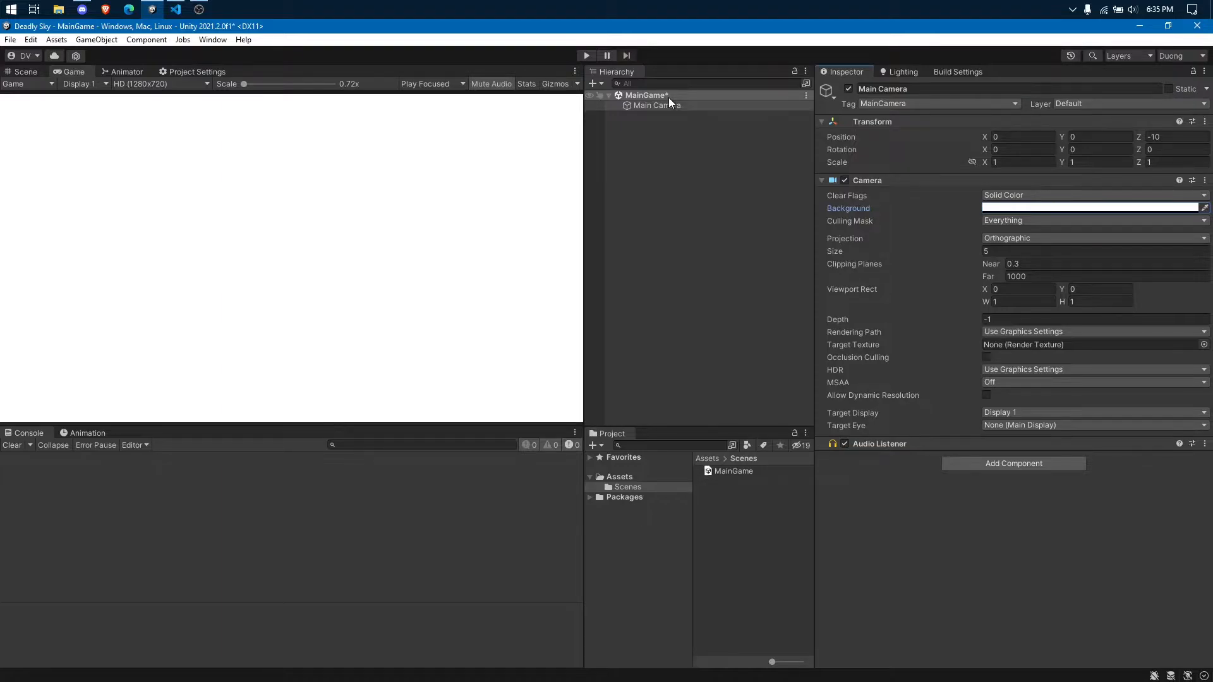
- Save the MainGame scene
right_click(658, 95)
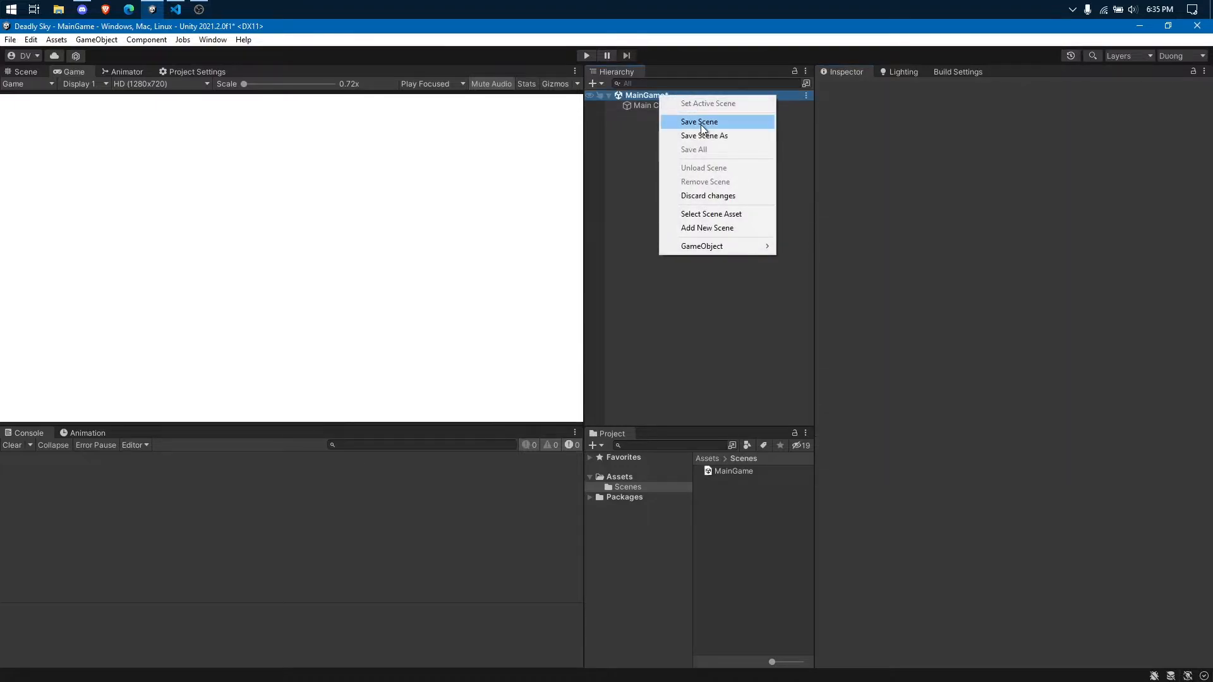
click(700, 123)
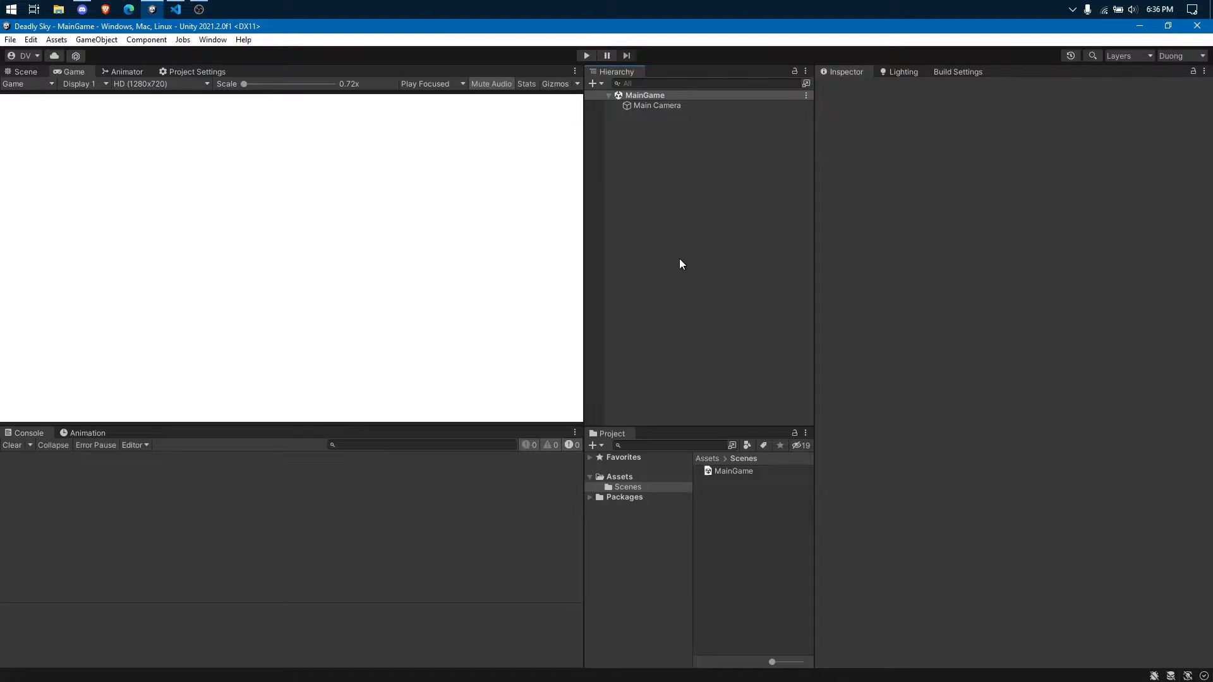
- Add a 2D circle sprite to the MainGame scene and name it Circle
right_click(689, 149)
click(667, 153)
right_click(669, 153)
right_click(648, 138)
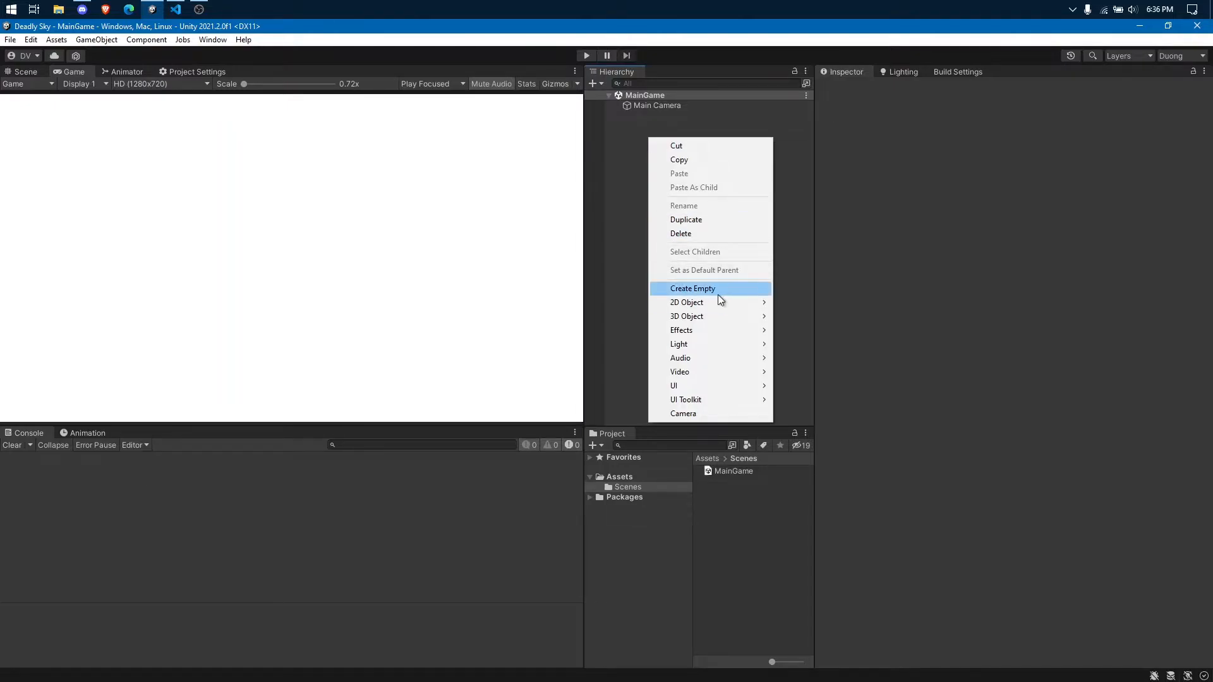
mouse_move(730, 303)
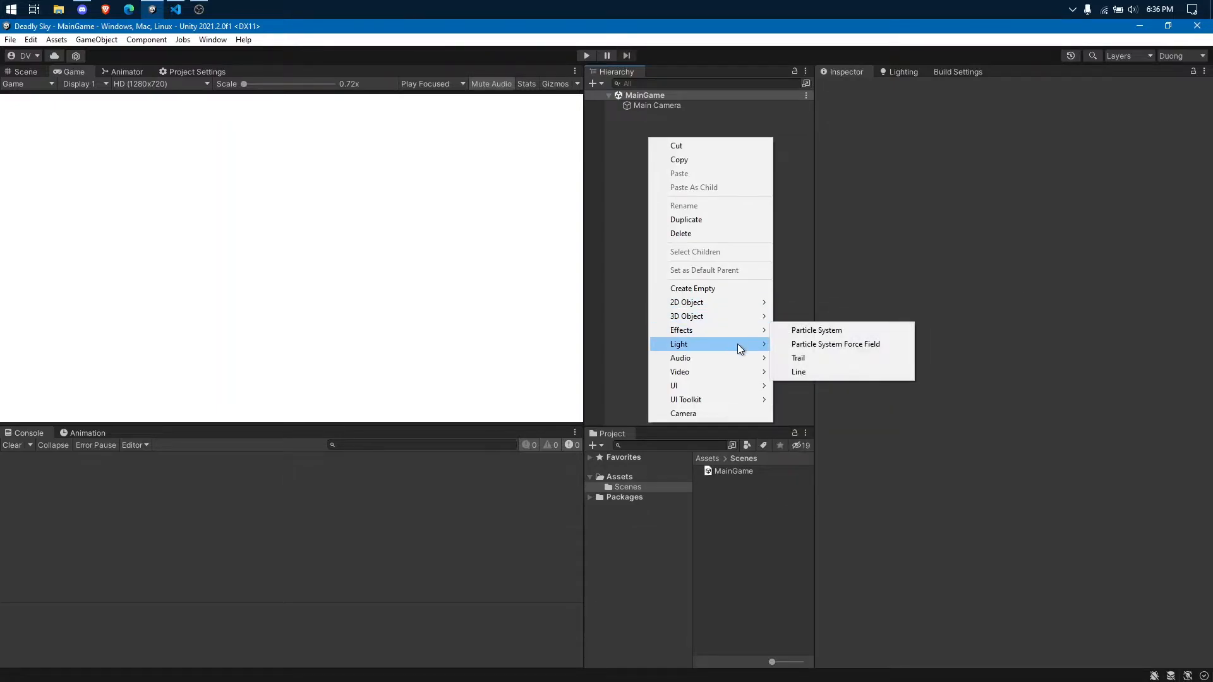
mouse_move(738, 347)
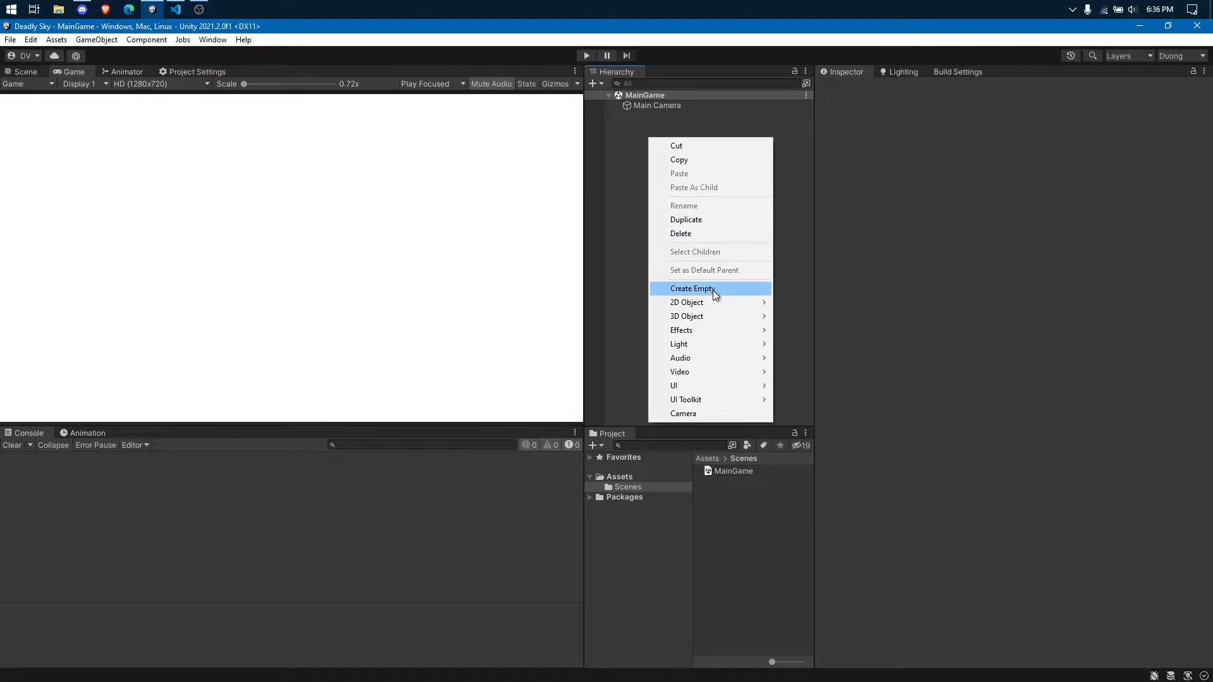
mouse_move(791, 305)
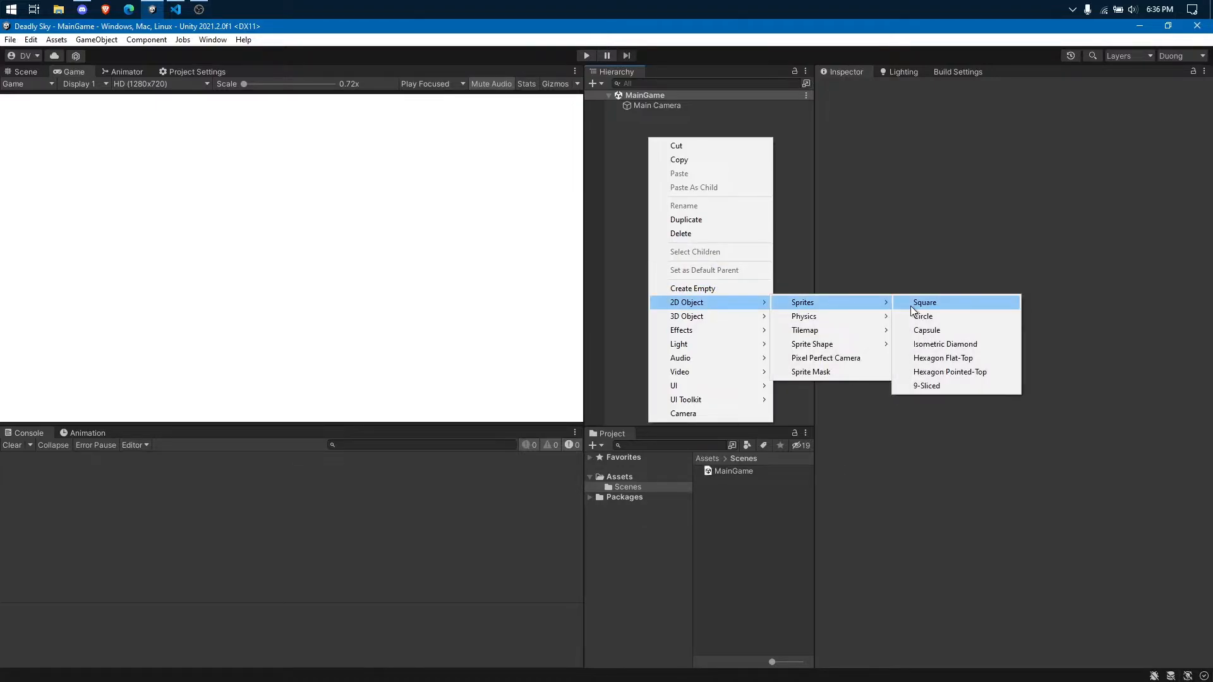
click(941, 316)
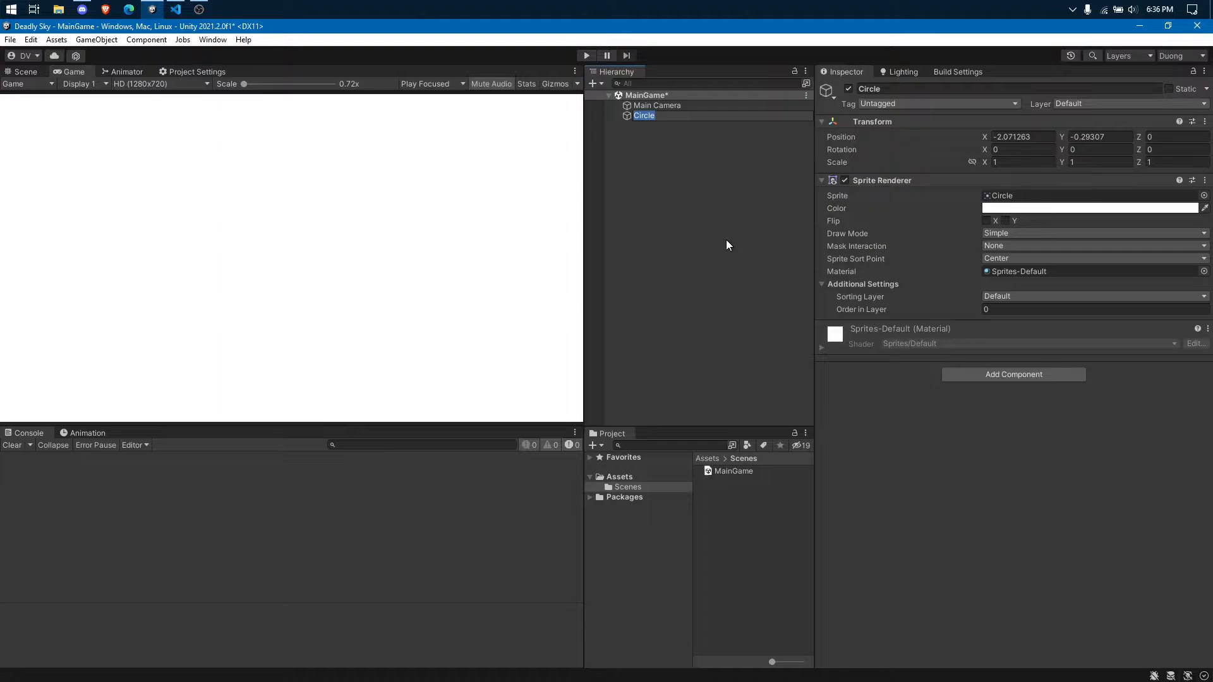
key(BackSpace)
text(Circle)
key(Return)
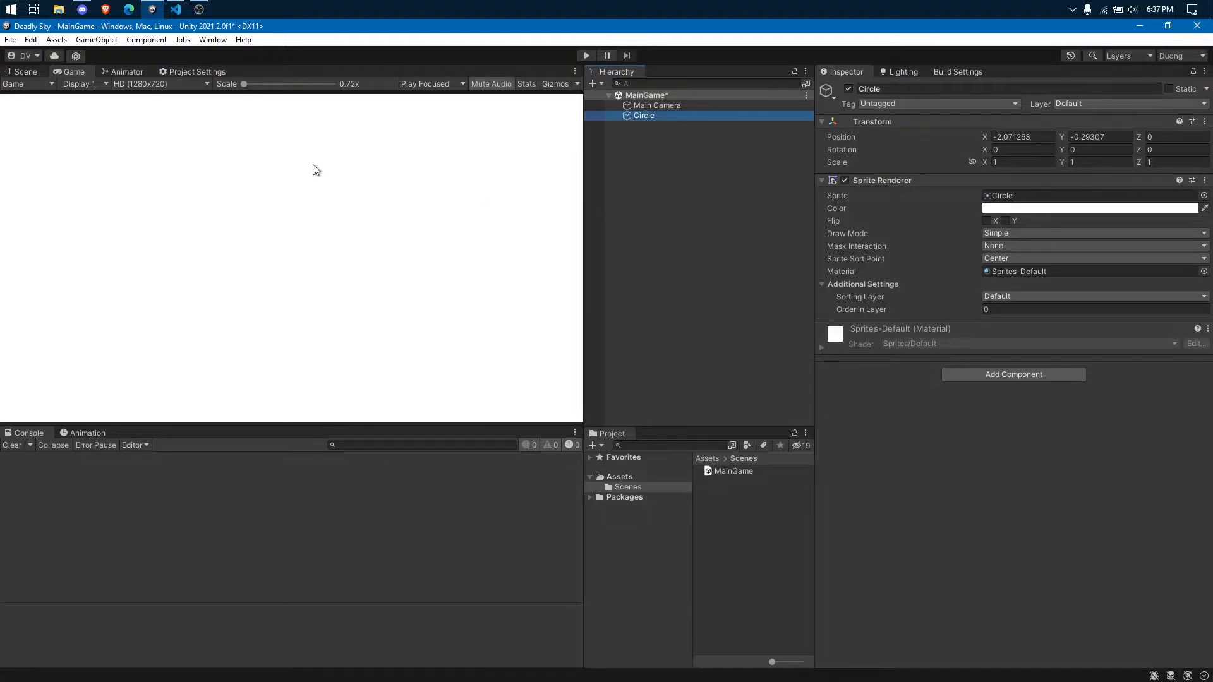
- Examine the circle and the camera frame in the Scene view at different zoom levels, and inspect the Main Camera's components
click(25, 72)
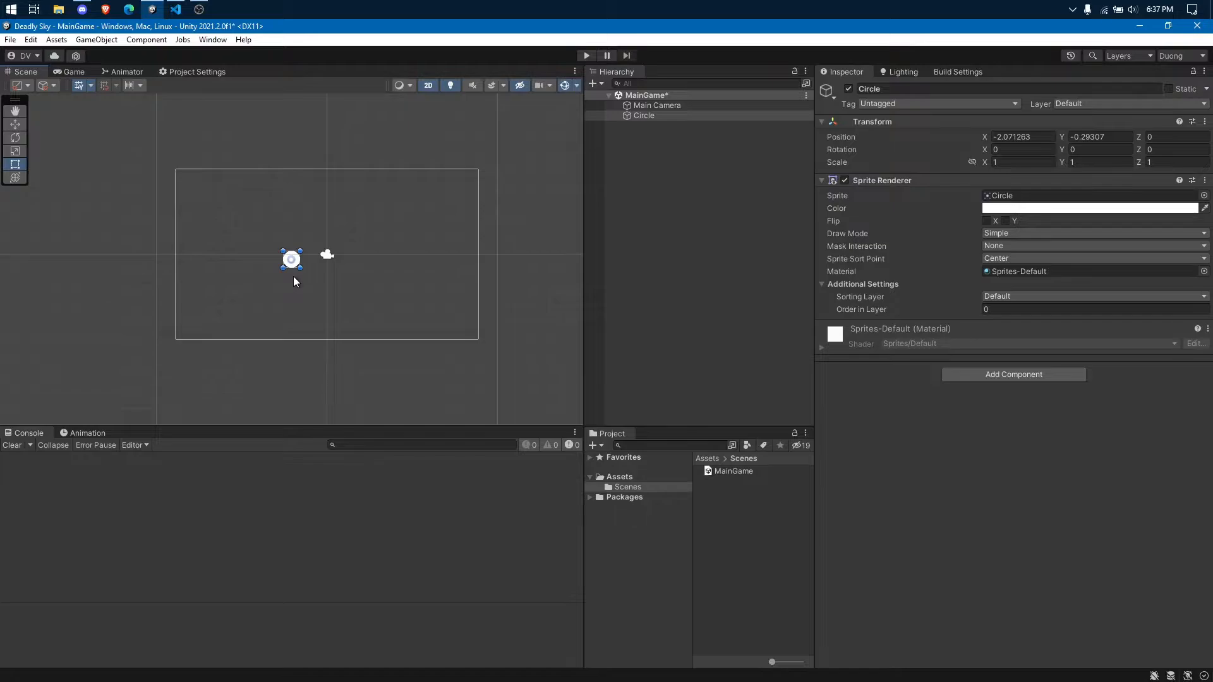
middle_drag(351, 232, 295, 278)
middle_drag(206, 258, 271, 270)
middle_drag(460, 371, 457, 258)
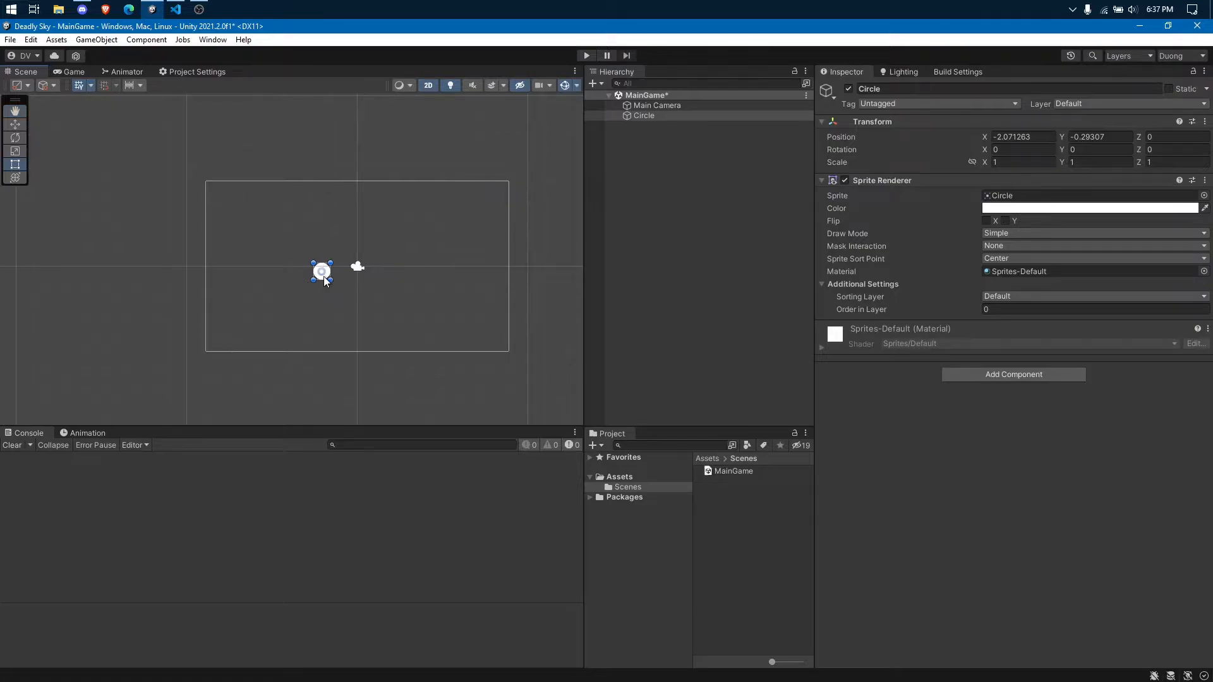
scroll(315, 278, up, 5)
scroll(322, 280, up, 4)
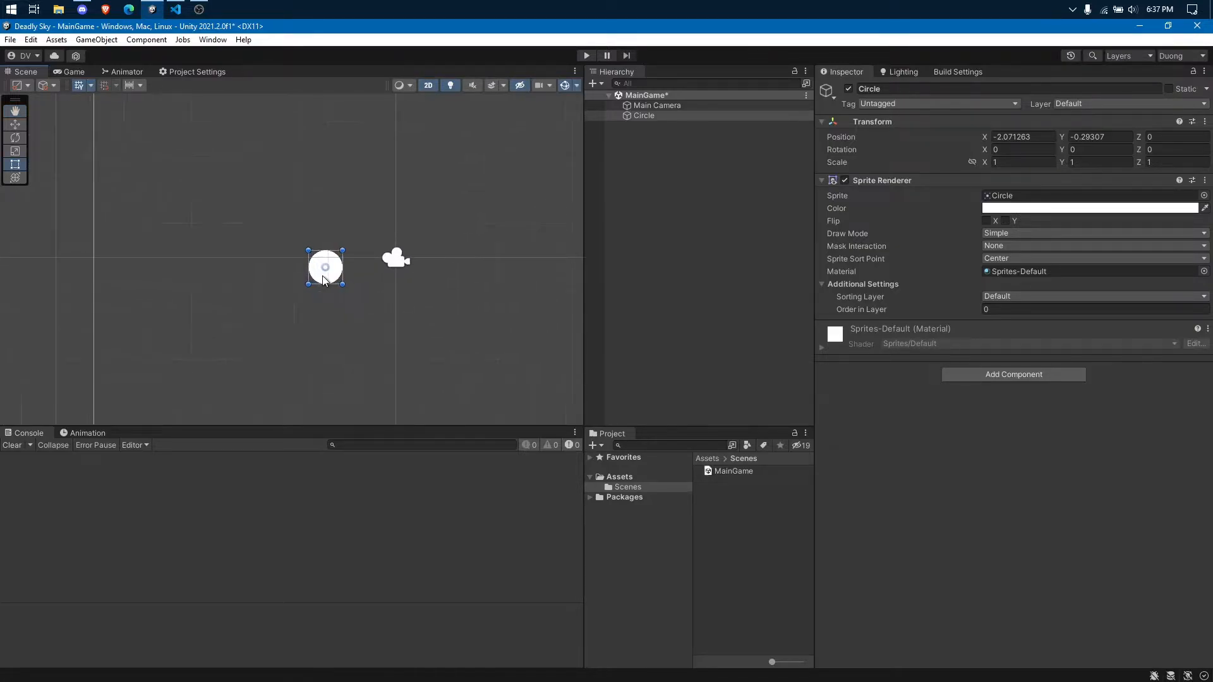
scroll(323, 282, down, 2)
scroll(324, 283, down, 4)
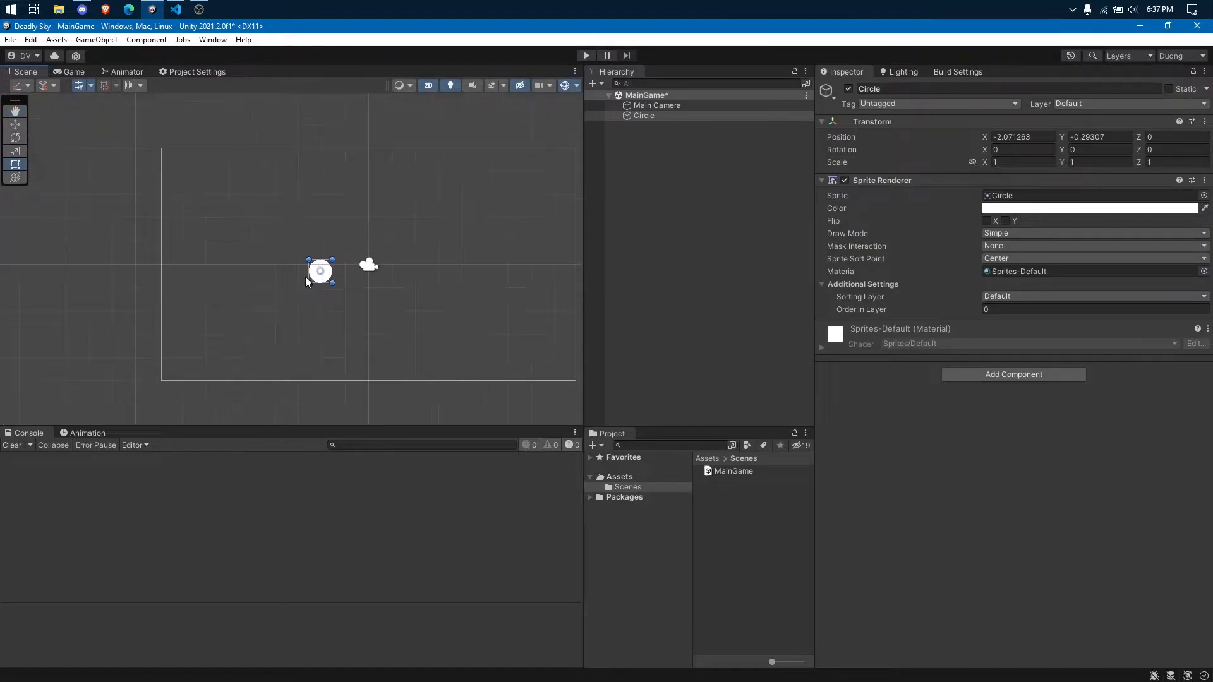
scroll(329, 280, up, 5)
scroll(333, 280, down, 4)
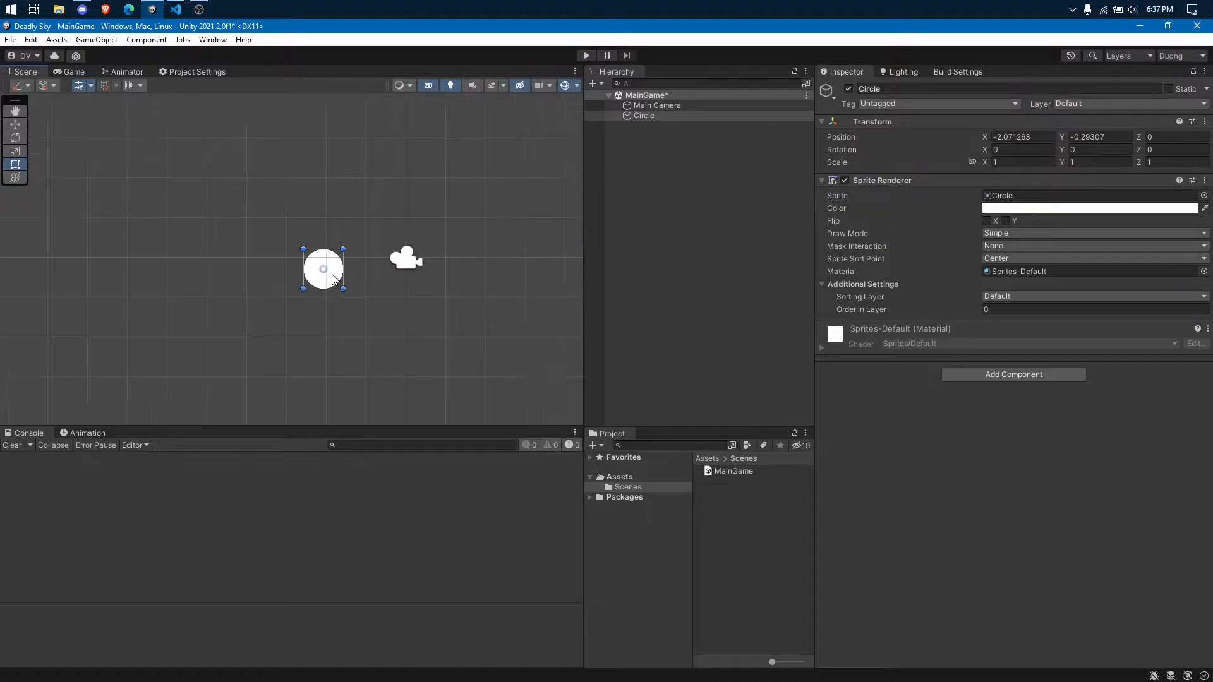
scroll(334, 281, up, 5)
scroll(331, 278, up, 2)
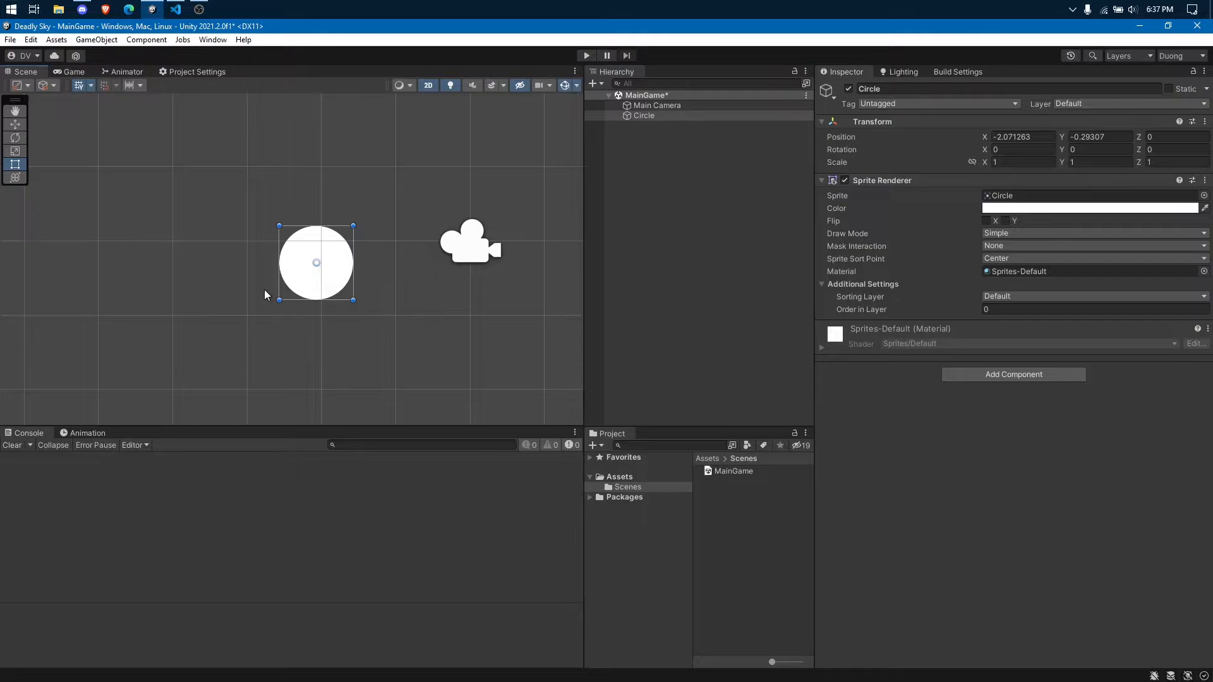
scroll(316, 282, up, 2)
scroll(318, 283, down, 4)
scroll(318, 283, down, 2)
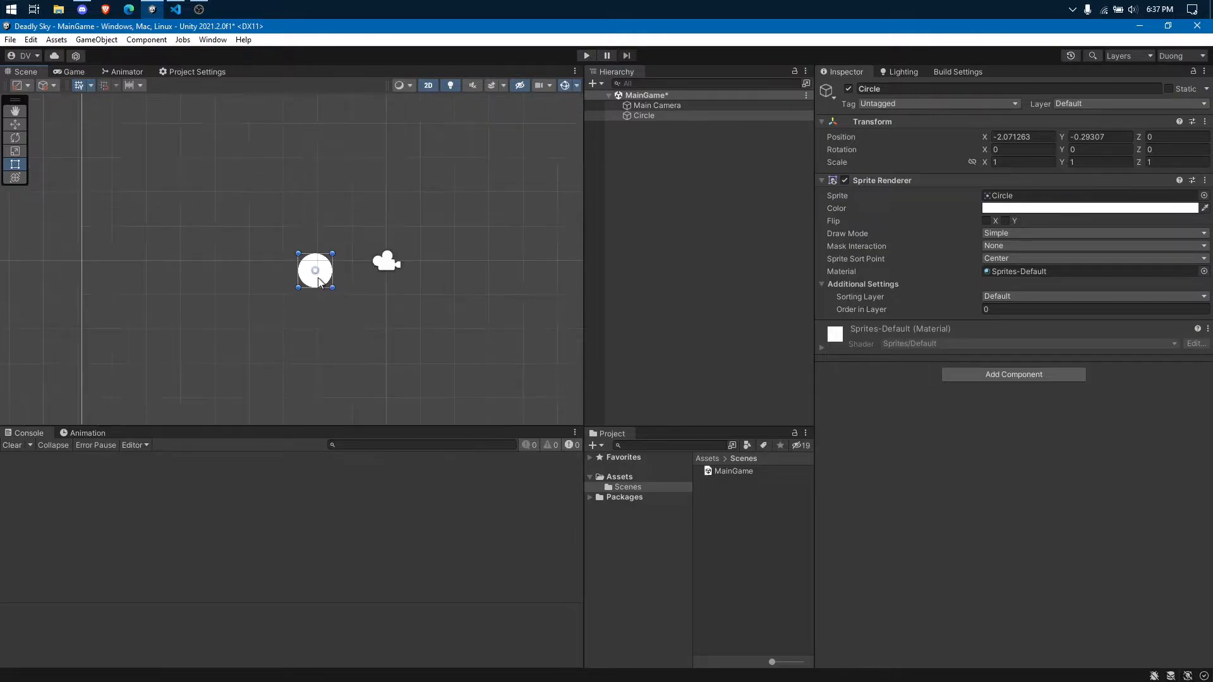
scroll(338, 273, down, 2)
middle_drag(483, 242, 427, 245)
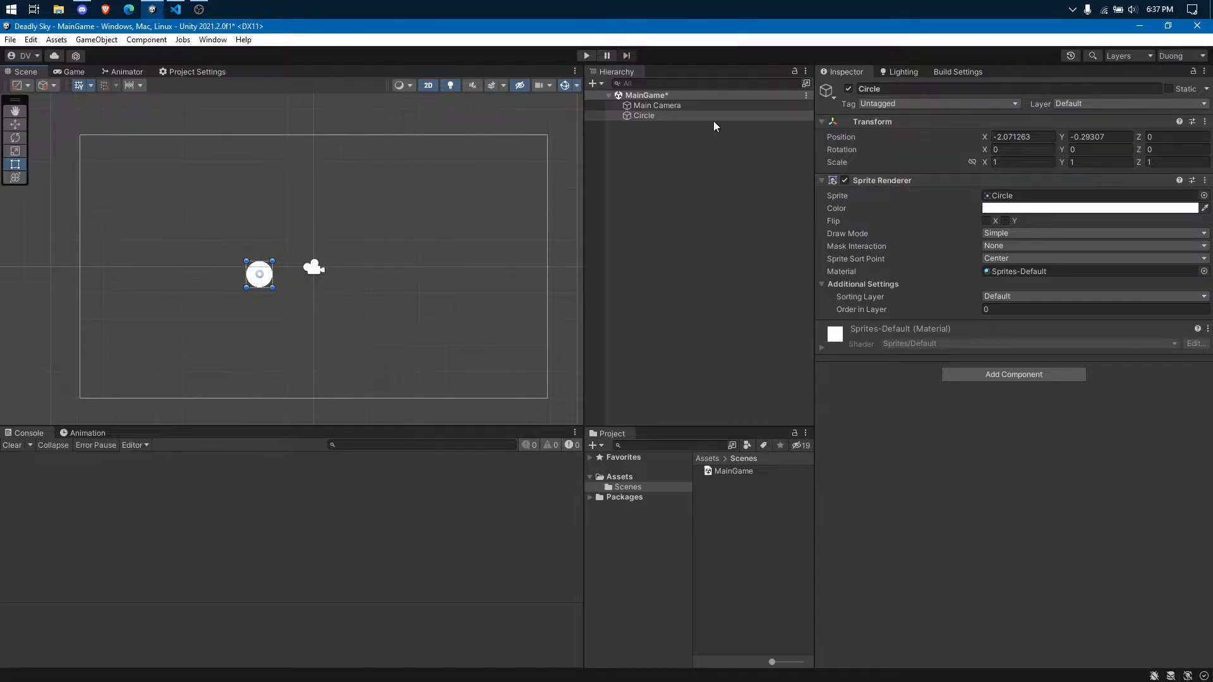
click(688, 107)
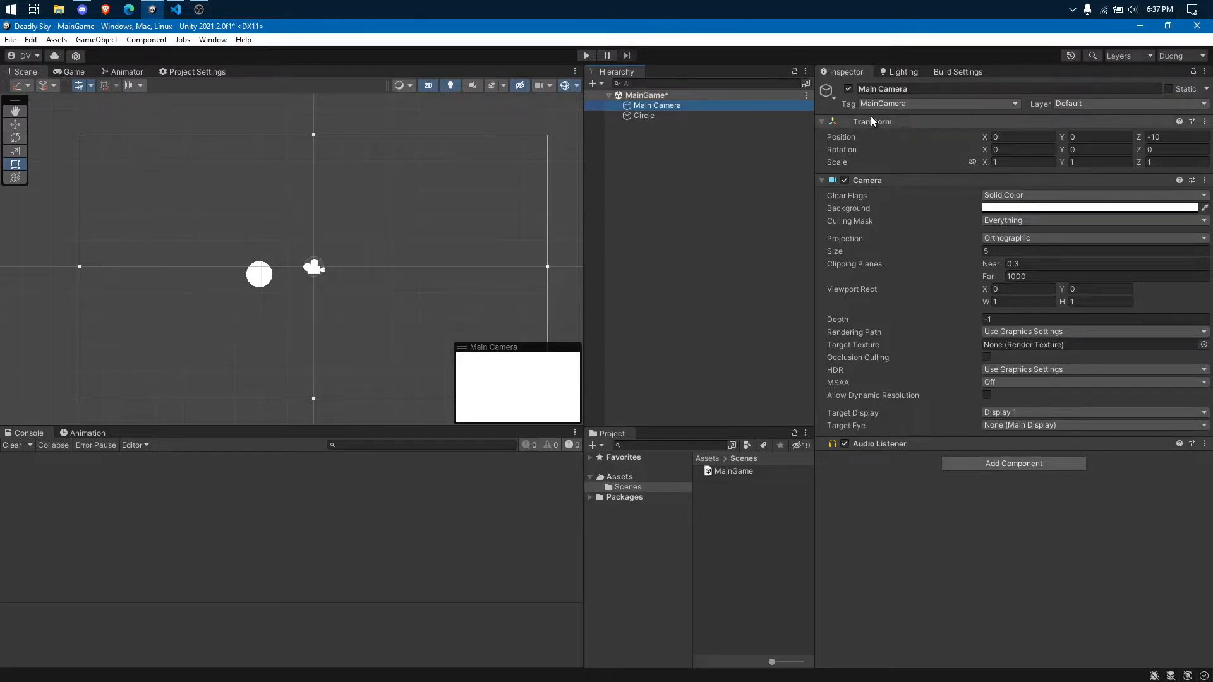
- Set the Circle's position to X 0 and Y -2
click(702, 116)
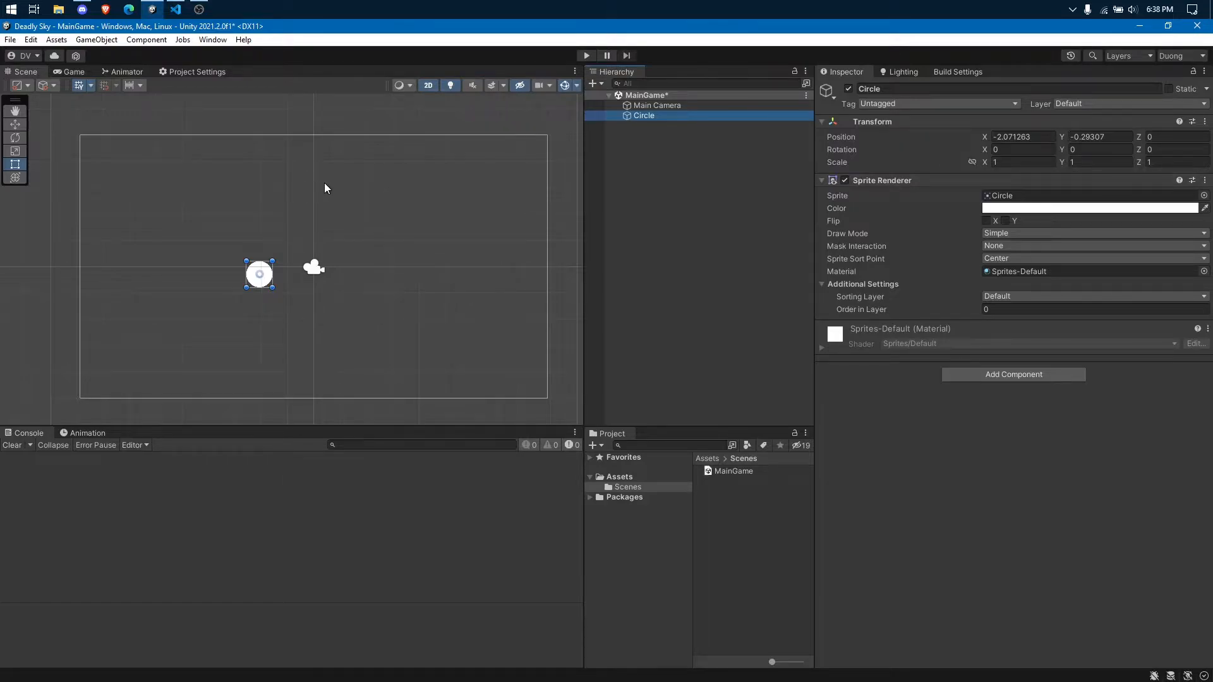
click(1043, 136)
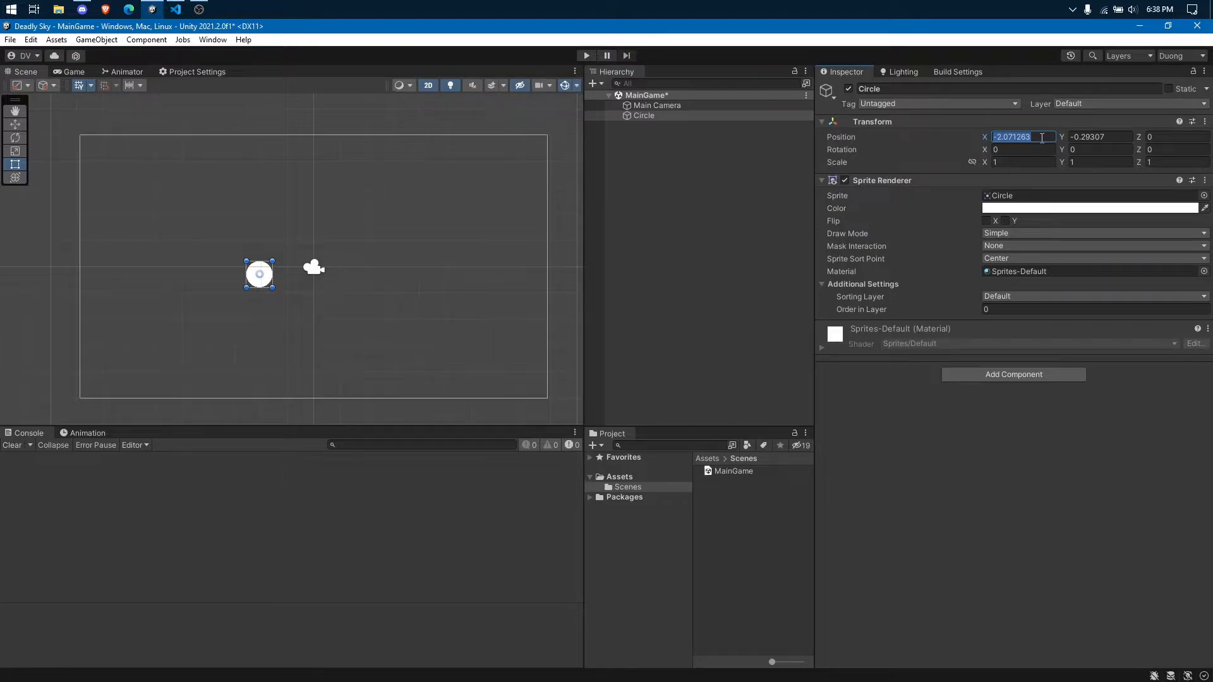
text(0)
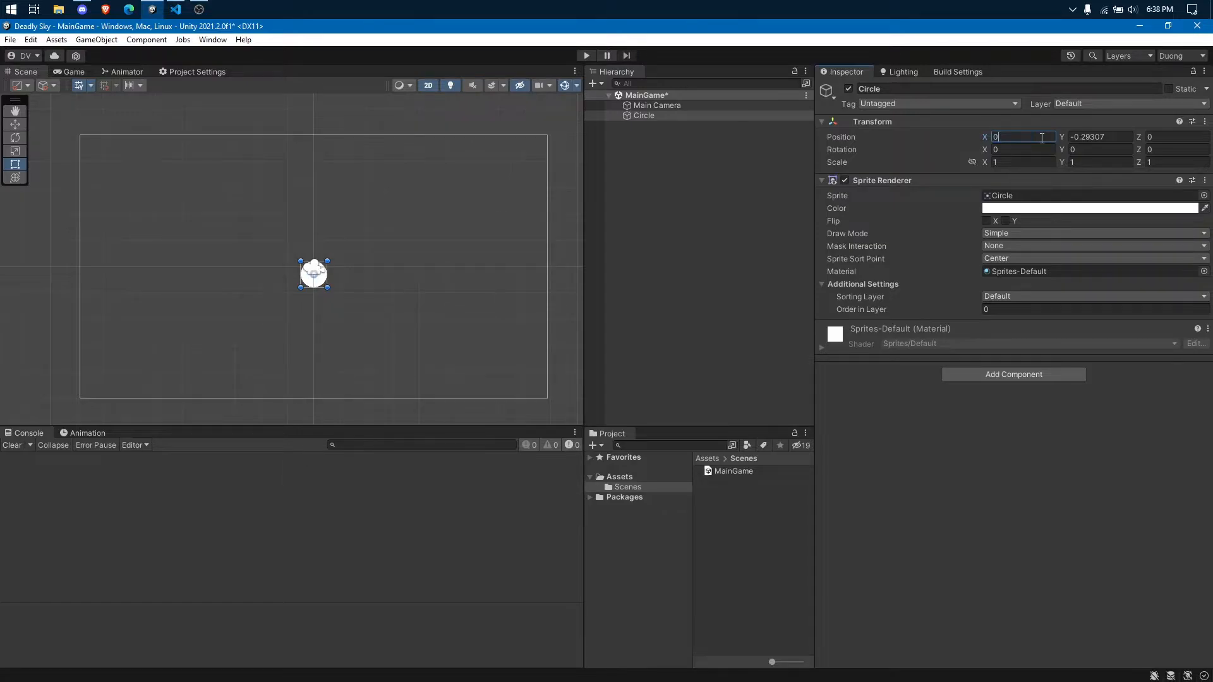
key(Tab)
text(-2)
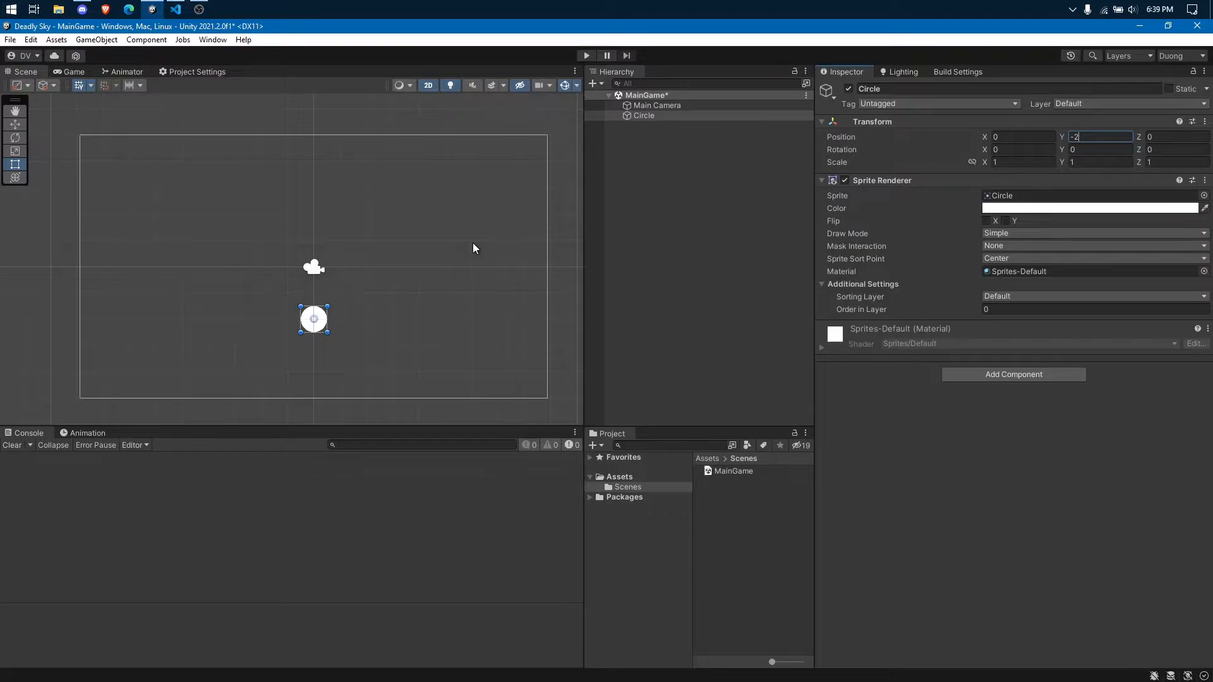
- Set the Circle's sprite colour to red (FF0000) and check it in the Game view before returning to the Scene view
click(997, 210)
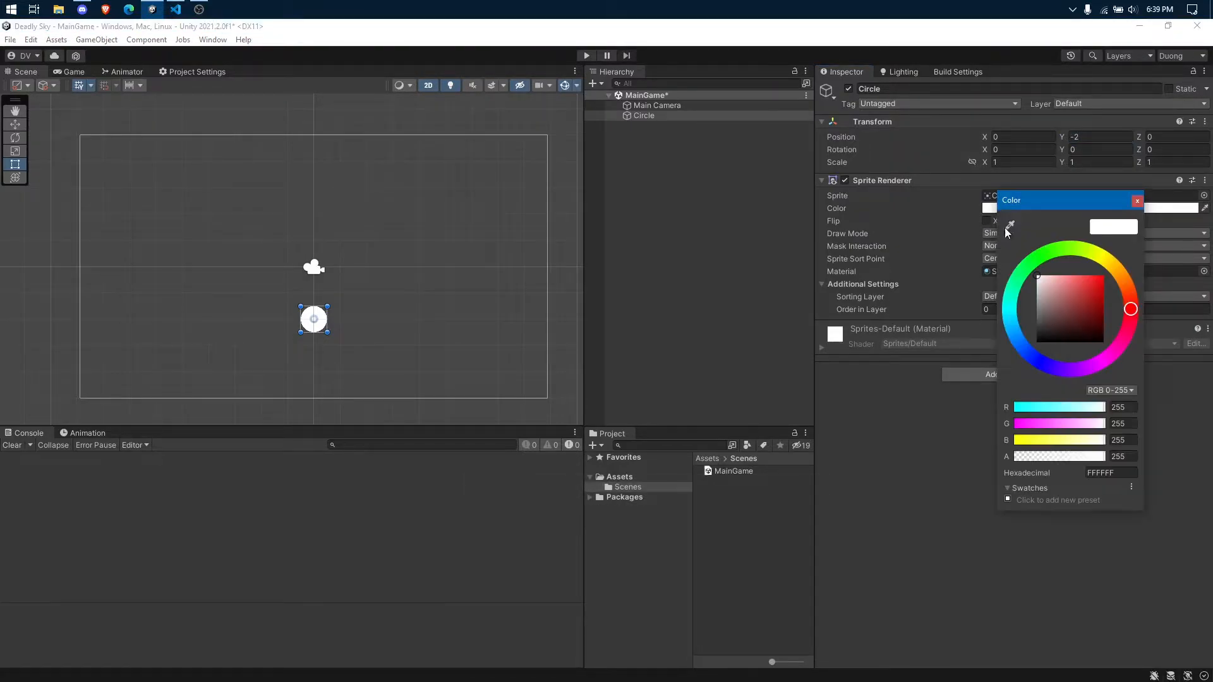
drag(1068, 290, 1135, 260)
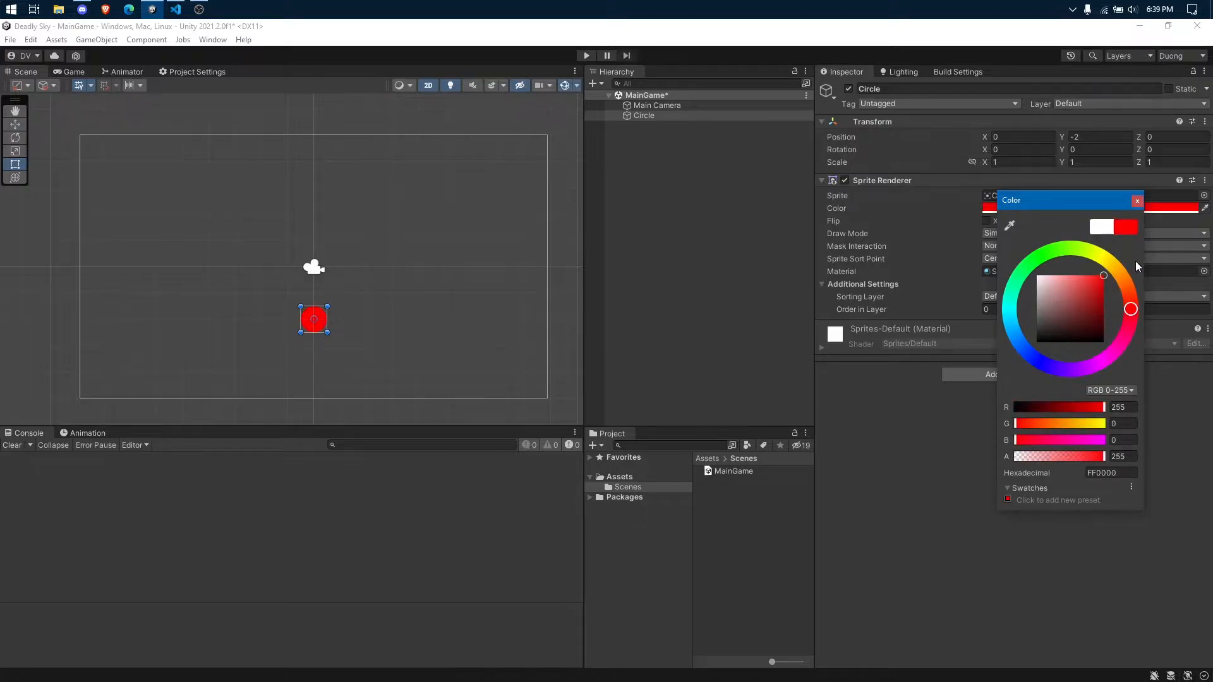
click(1136, 201)
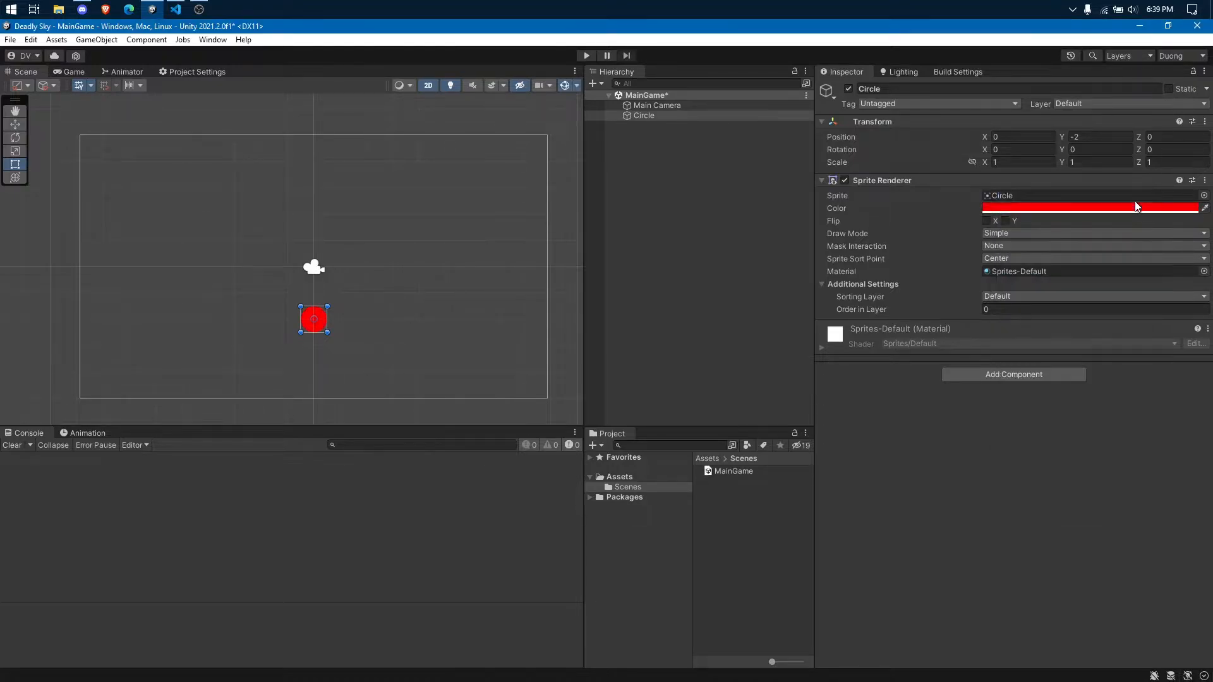
click(70, 71)
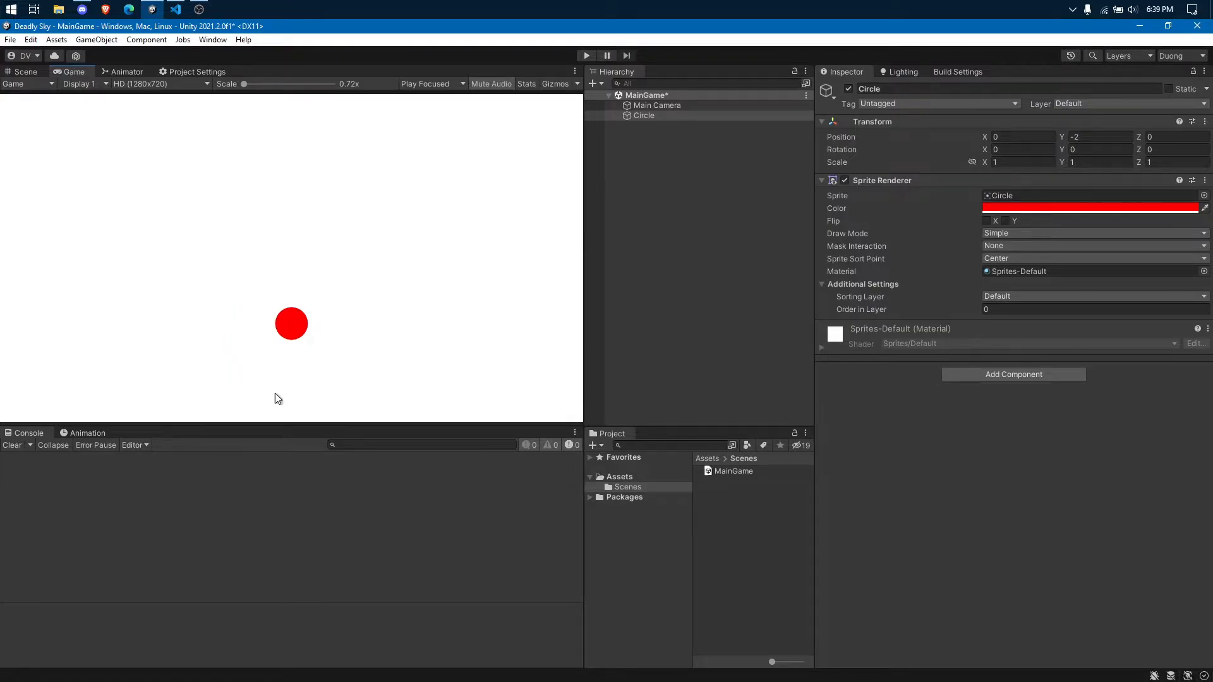
click(22, 72)
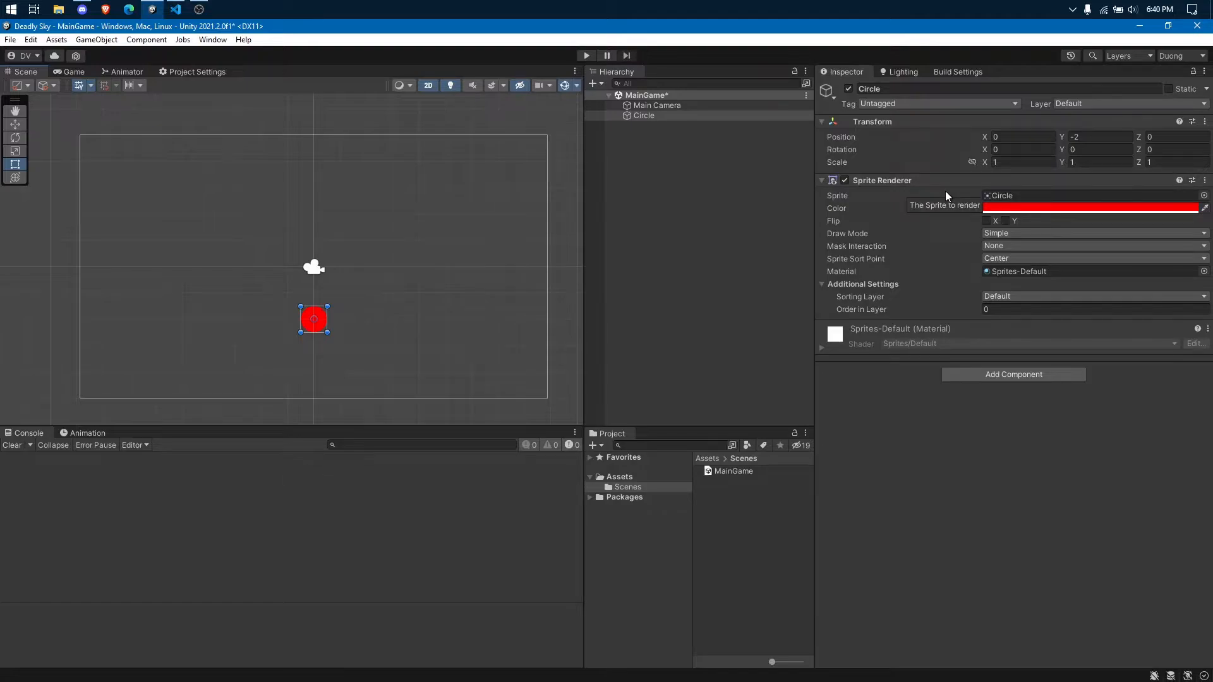
- Open the Unity Manual page for the Sprite Renderer, look through its property table, and return to the editor with nothing selected
click(1180, 182)
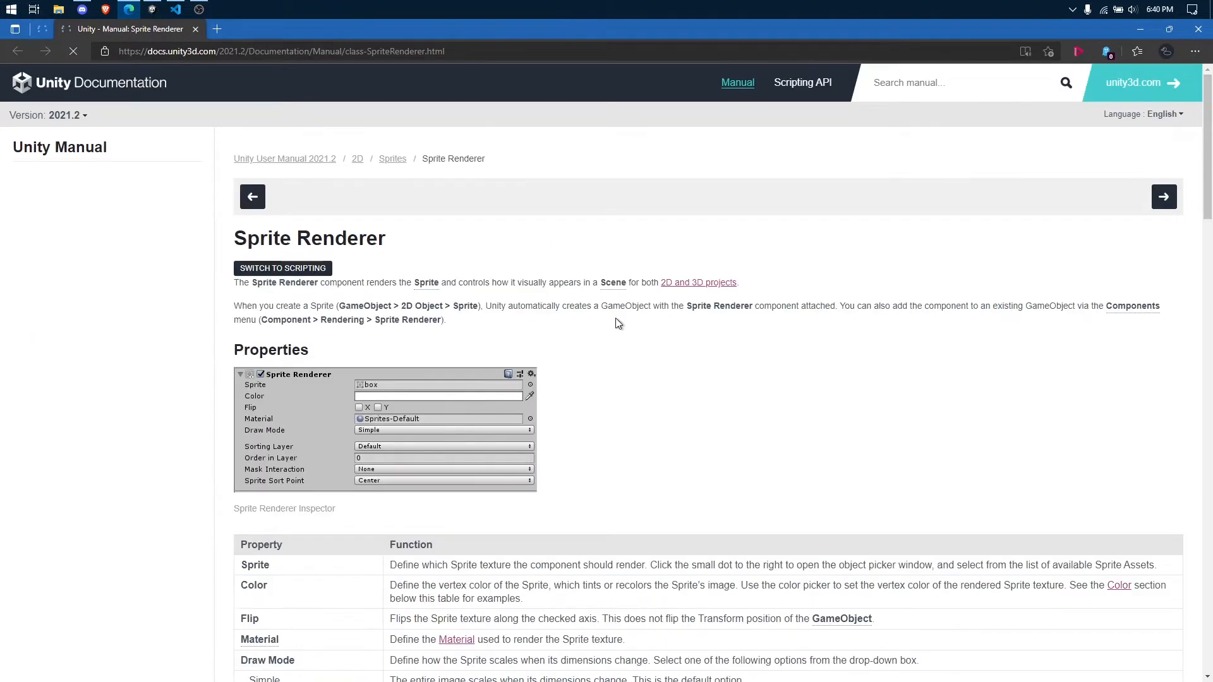
scroll(687, 334, down, 5)
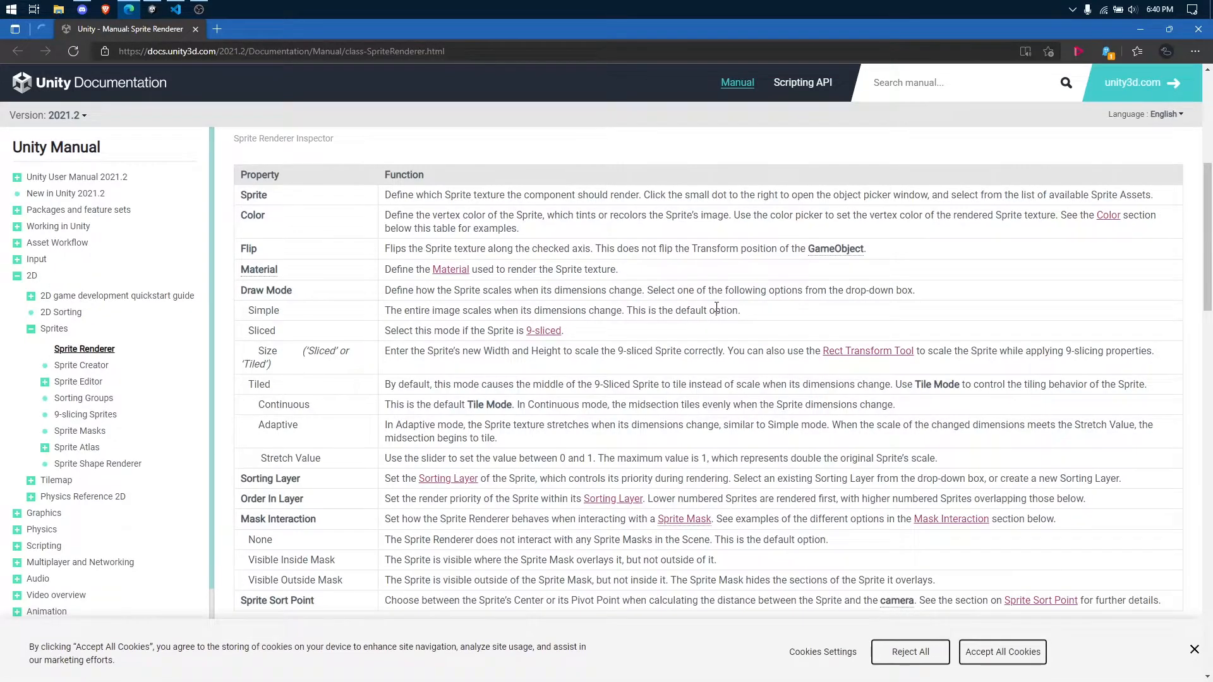
scroll(723, 297, up, 5)
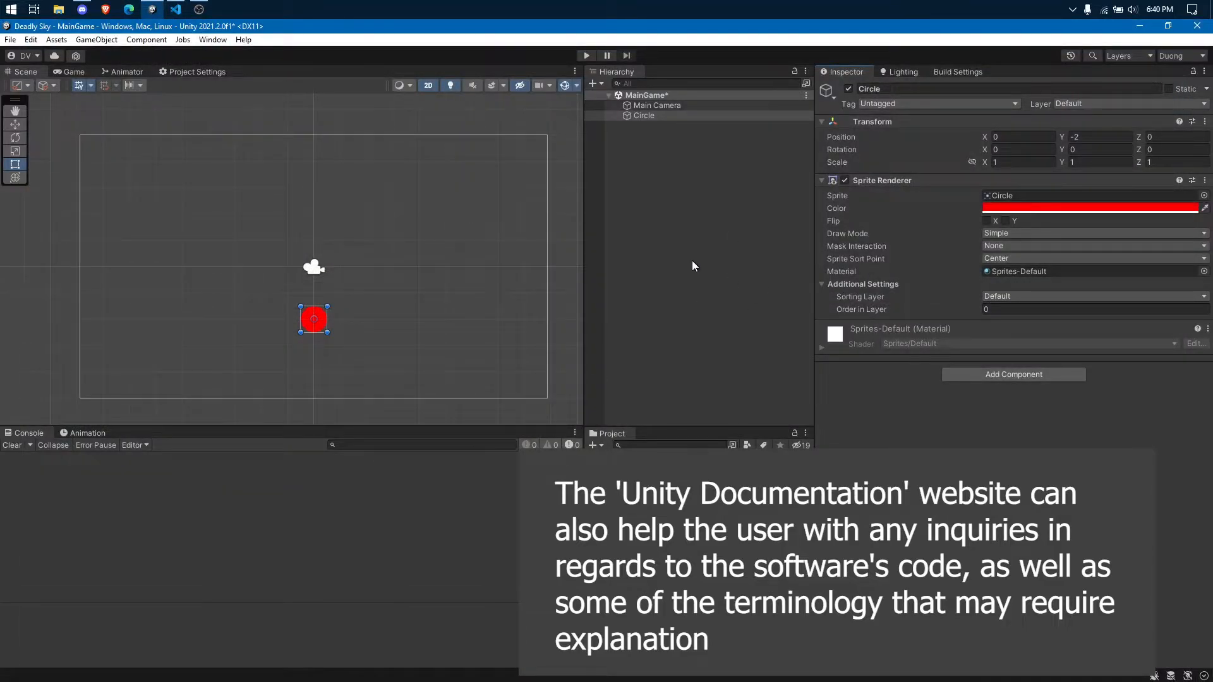
click(691, 260)
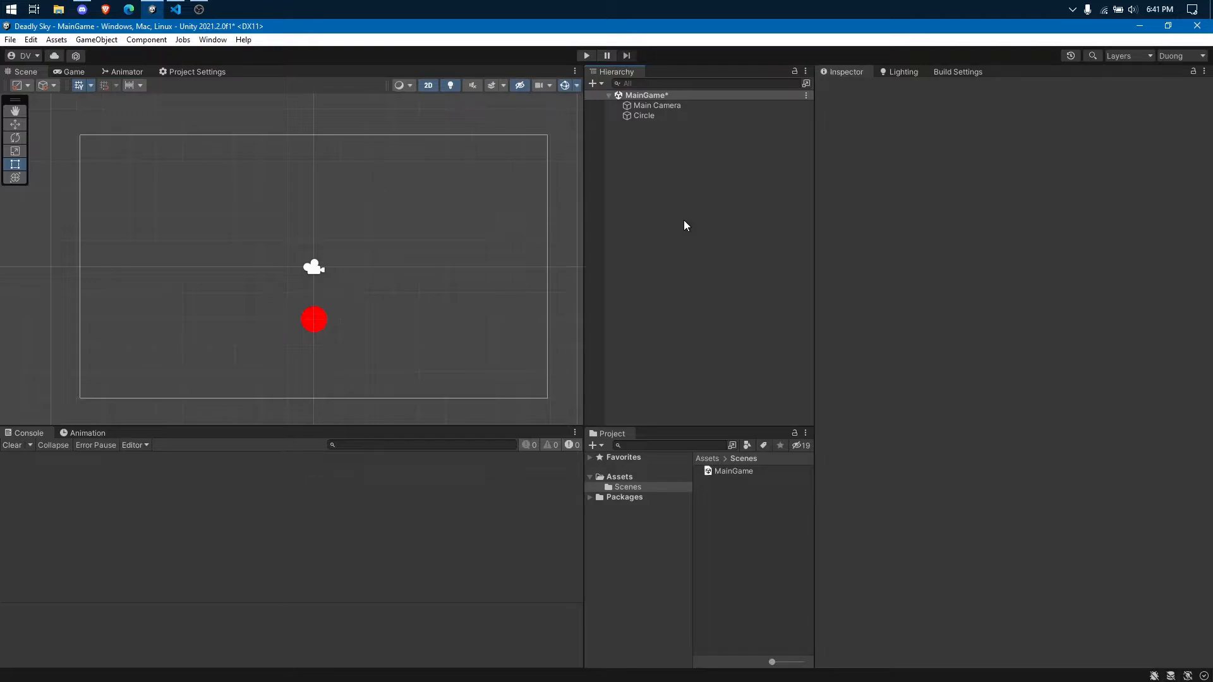
- Delete the Circle from the MainGame scene and save the scene
click(658, 116)
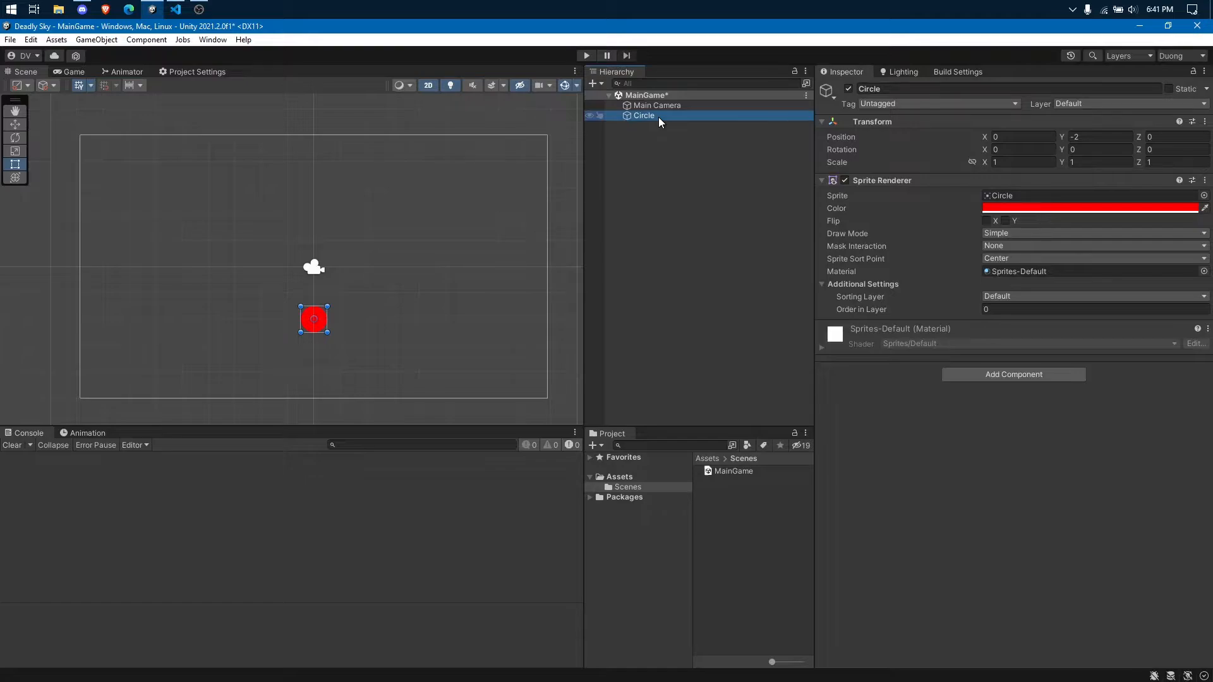
right_click(659, 116)
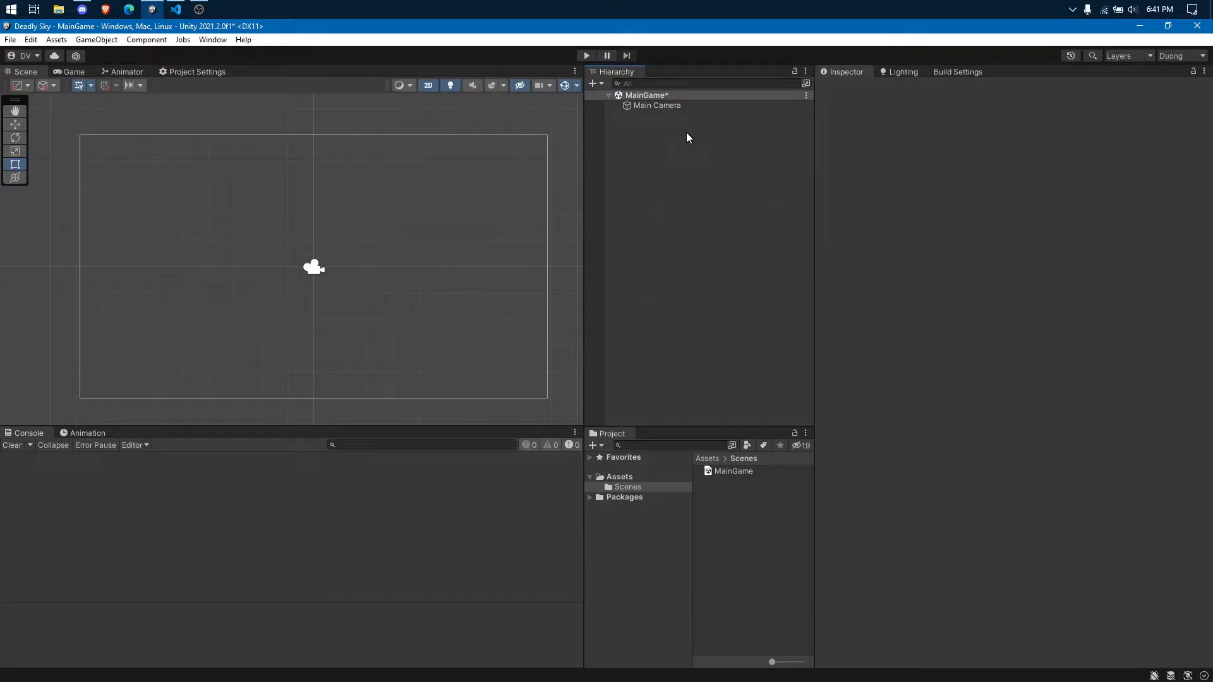
key(ctrl+s)
- In File Explorer, extract Assets.zip from the Downloads folder into its own Assets folder with 7-Zip, and delete the archive
click(627, 478)
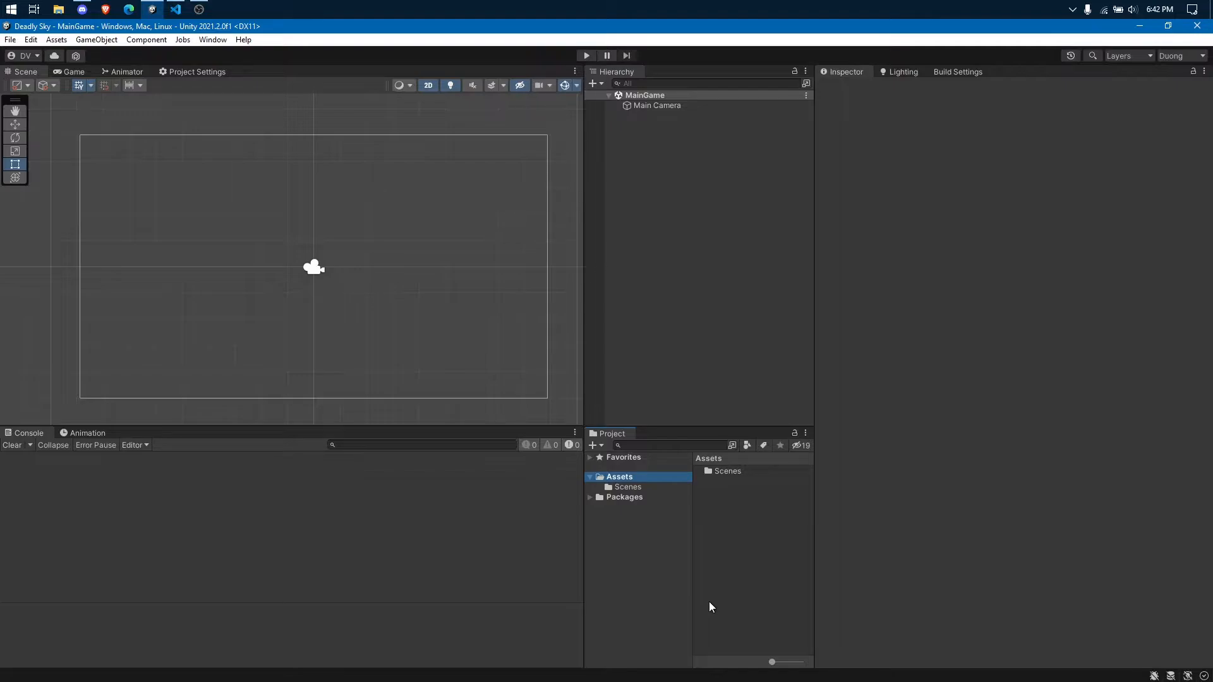
key(super+e)
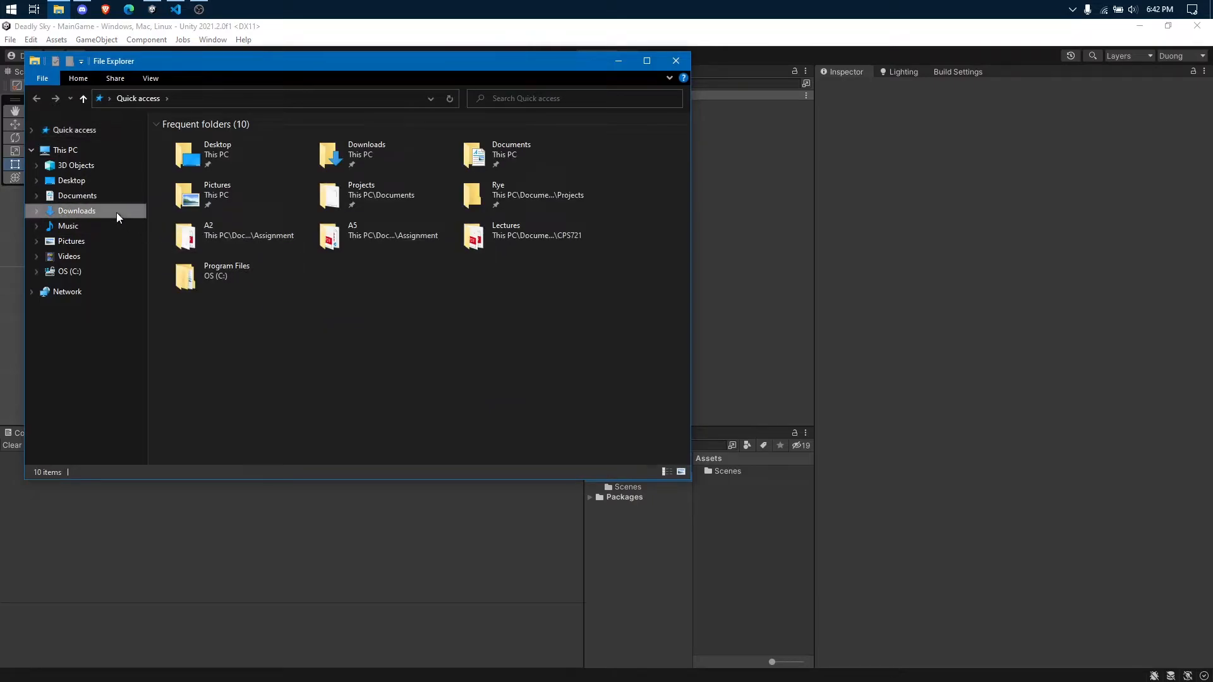
click(116, 211)
click(184, 157)
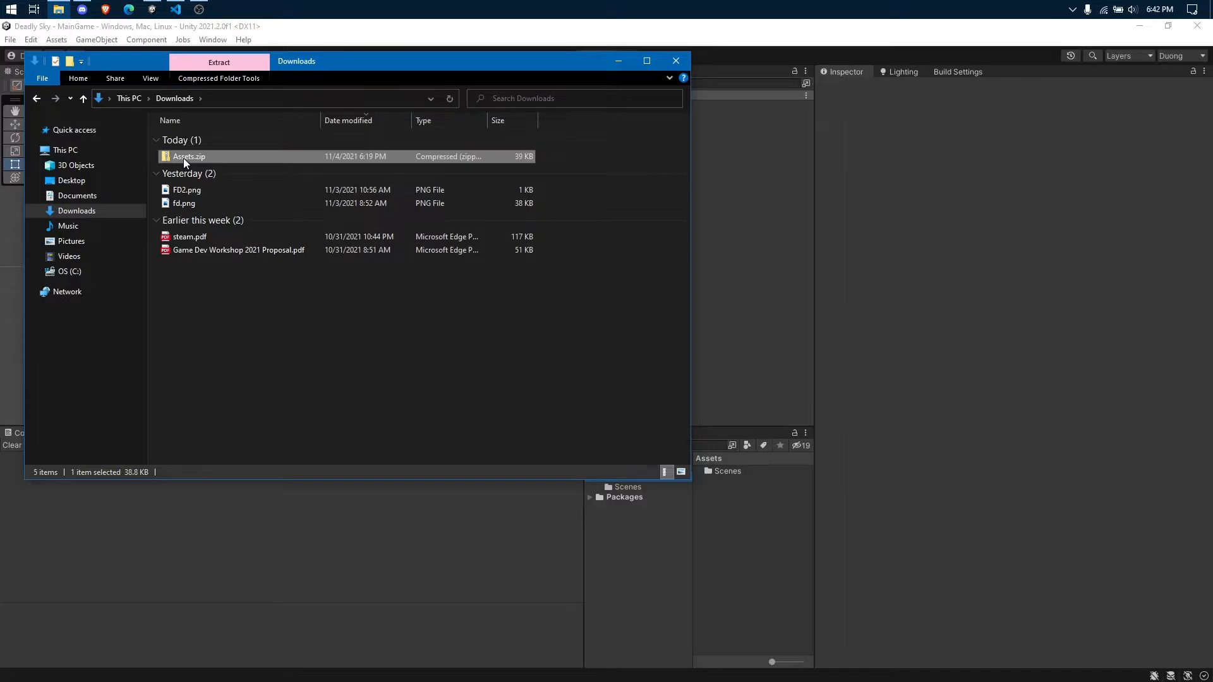
right_click(183, 157)
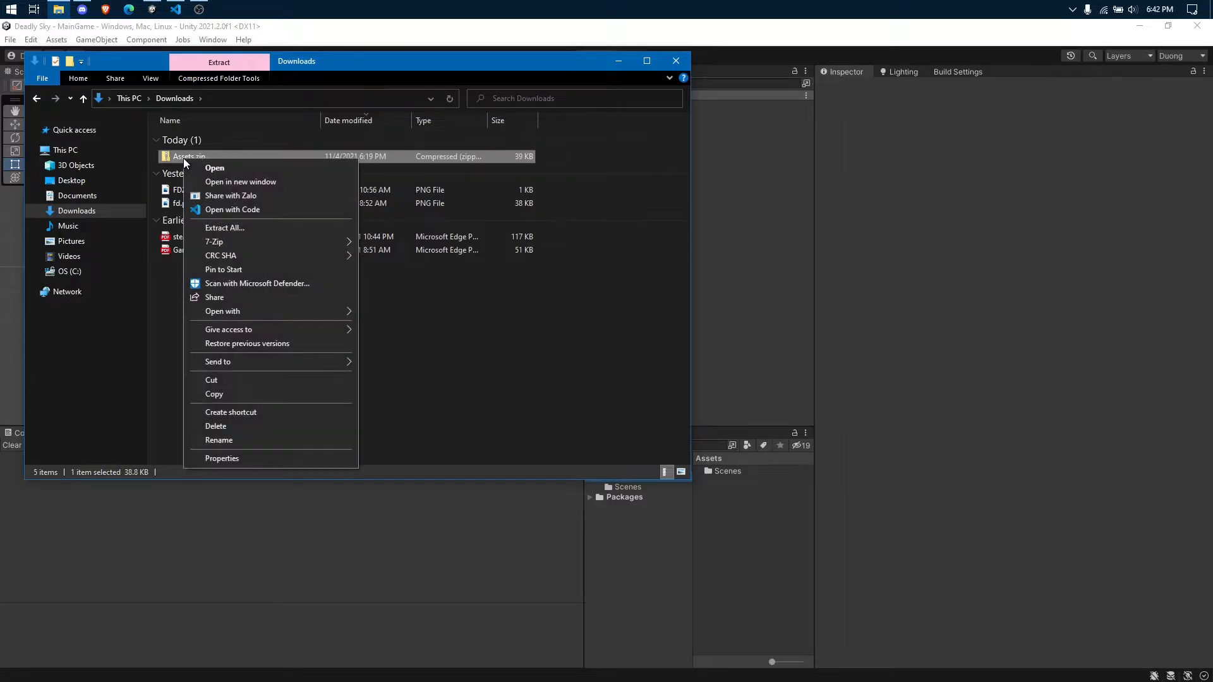
mouse_move(276, 242)
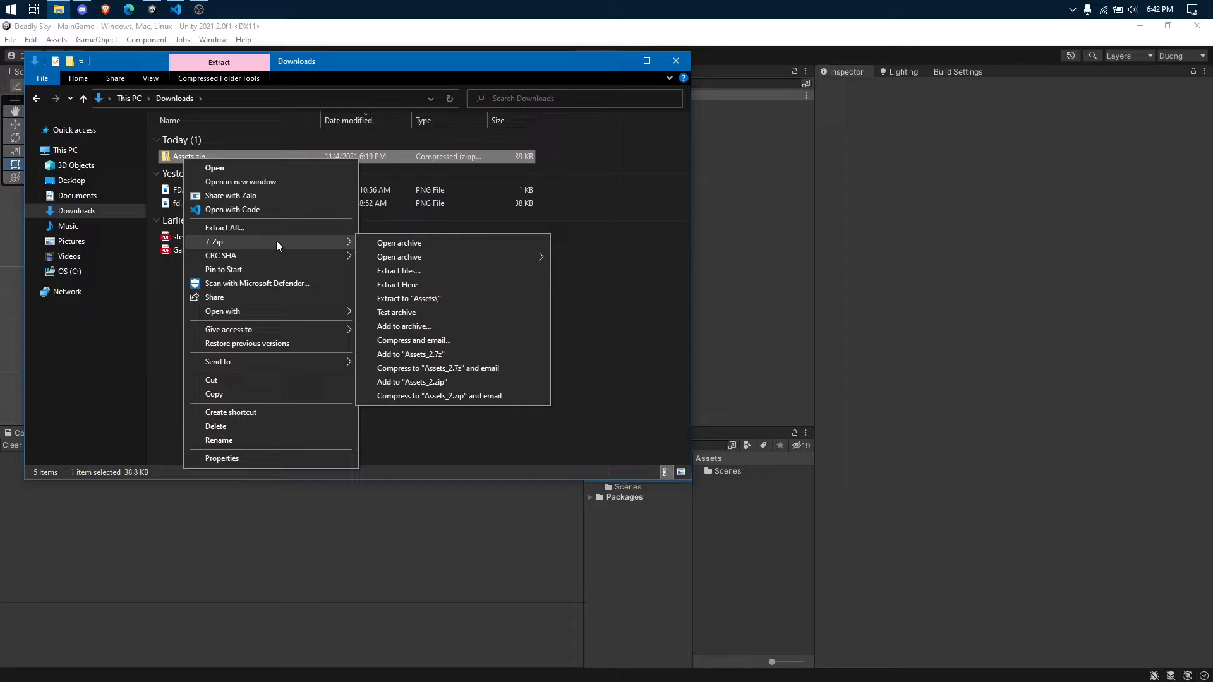
click(404, 300)
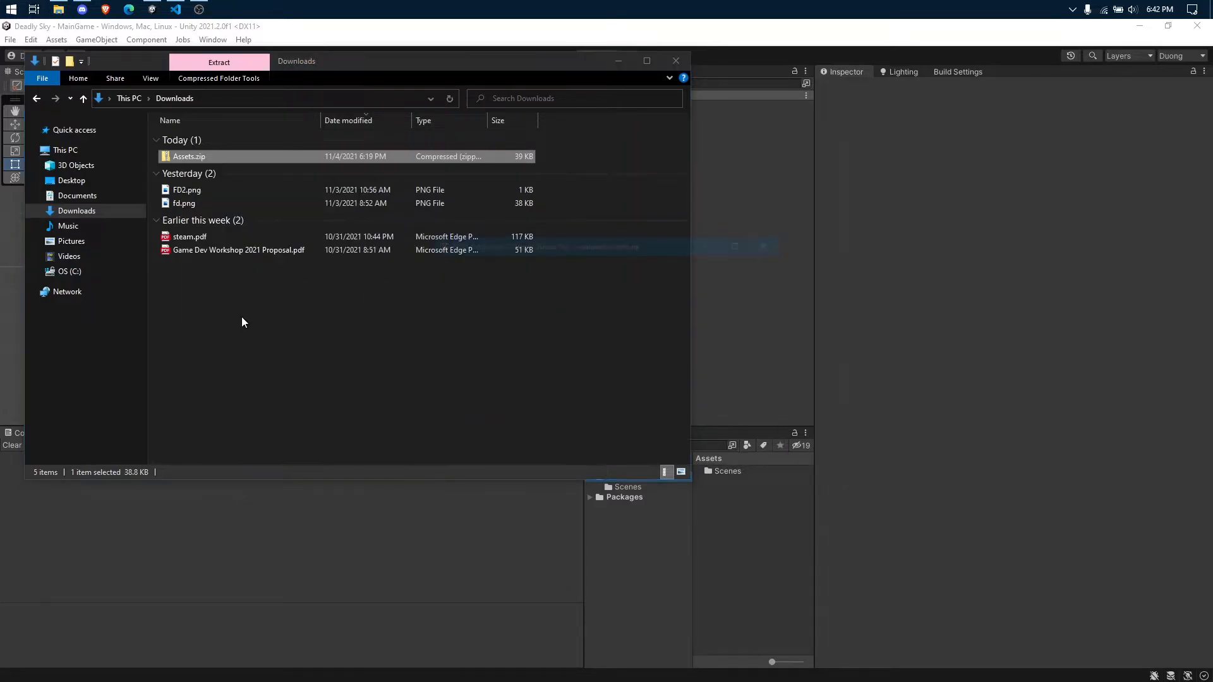
key(Delete)
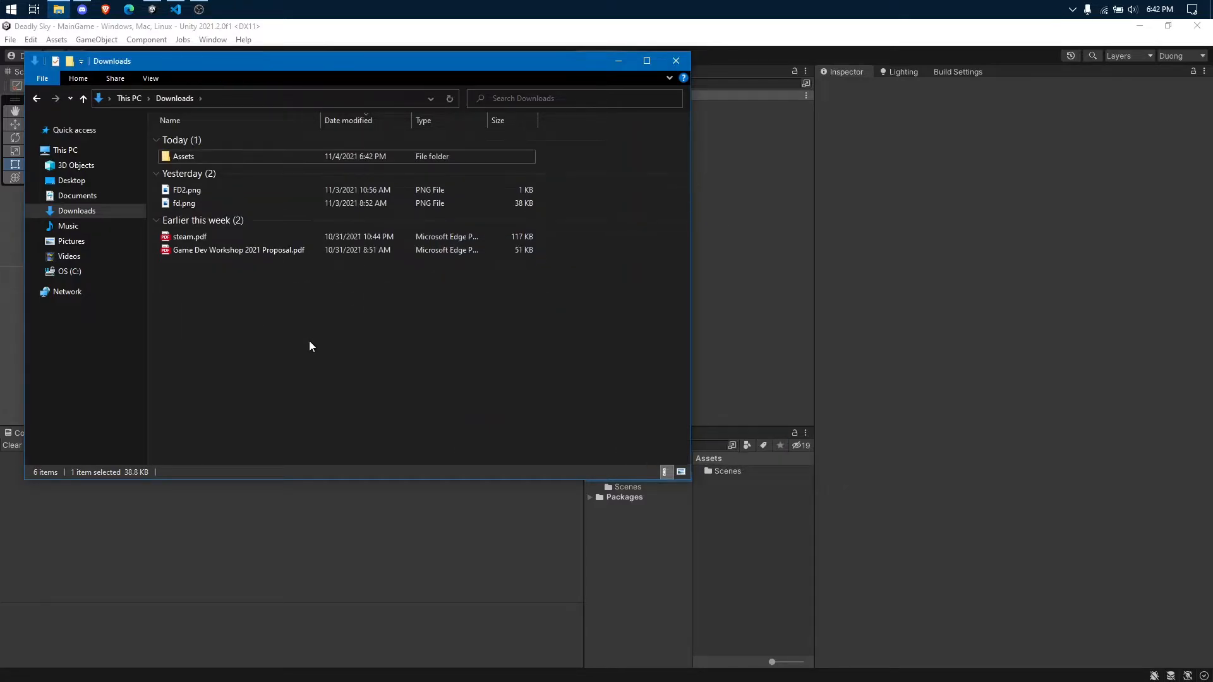
- Look through the extracted Assets folder, including the ship images in Sprites, and return to its top level
double_click(193, 155)
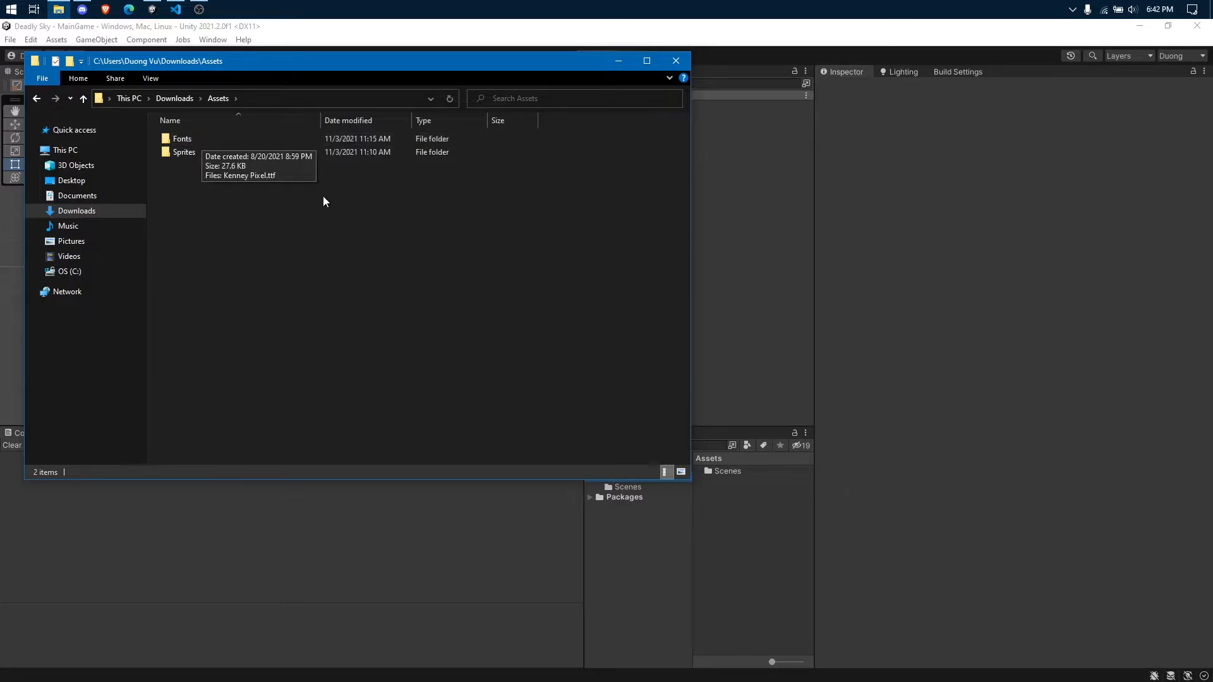
drag(265, 62, 247, 62)
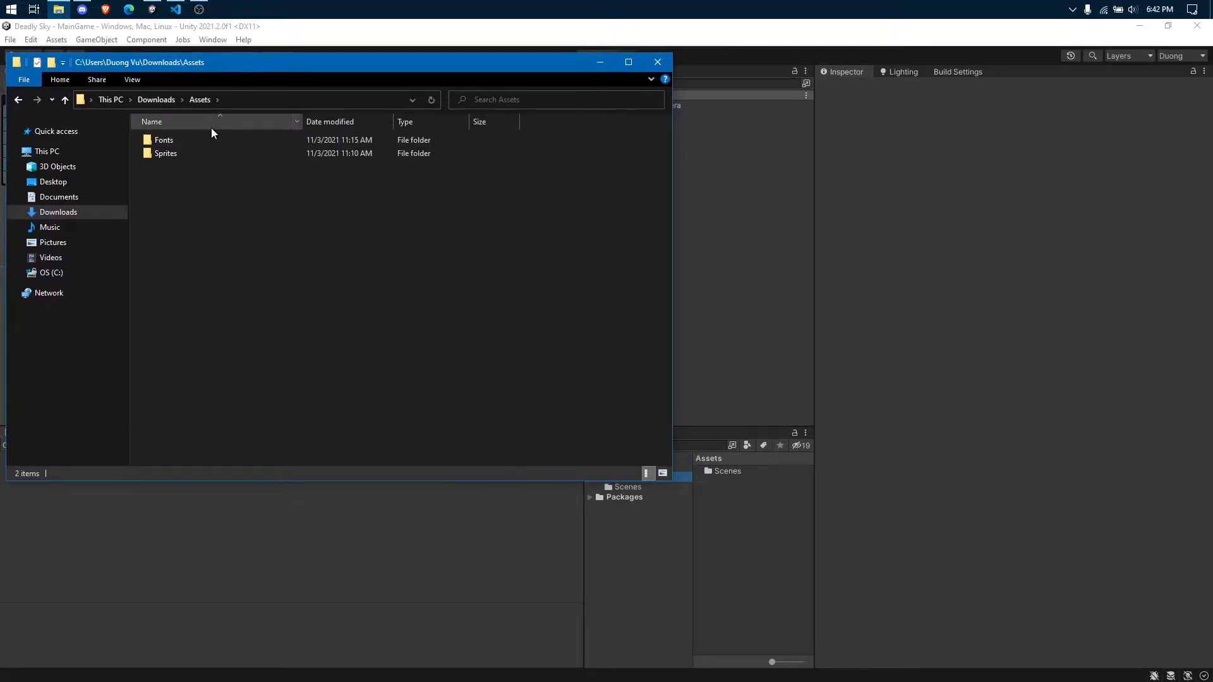
click(176, 144)
double_click(171, 154)
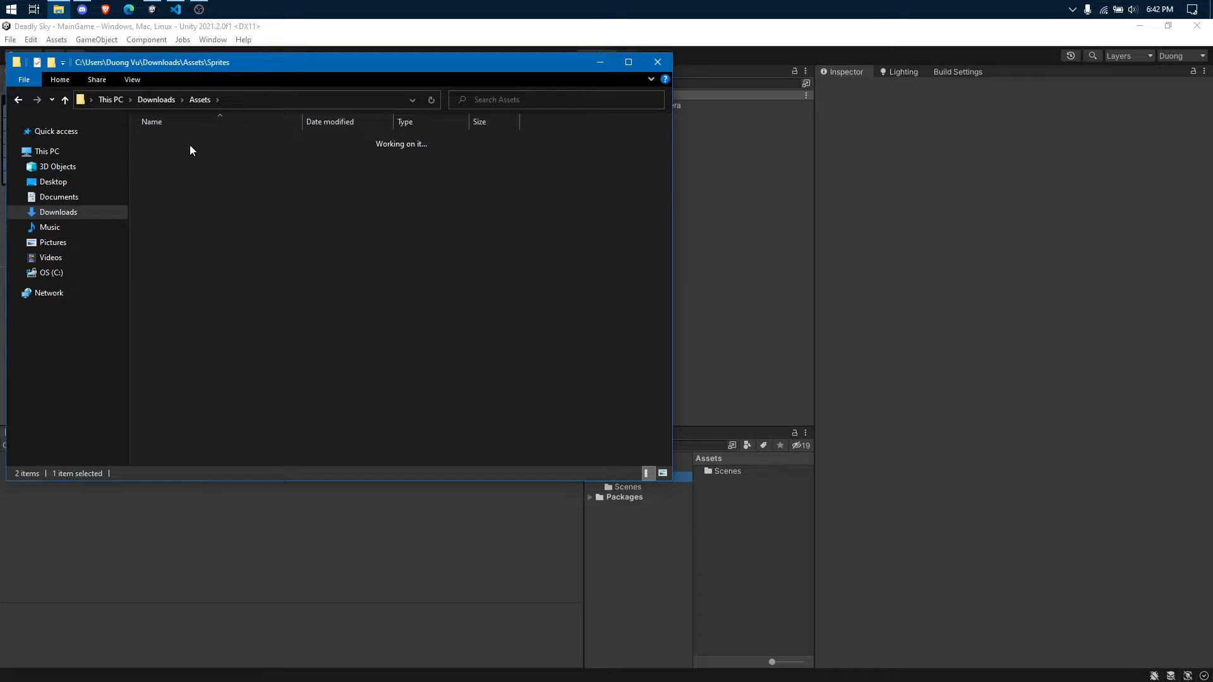
double_click(189, 154)
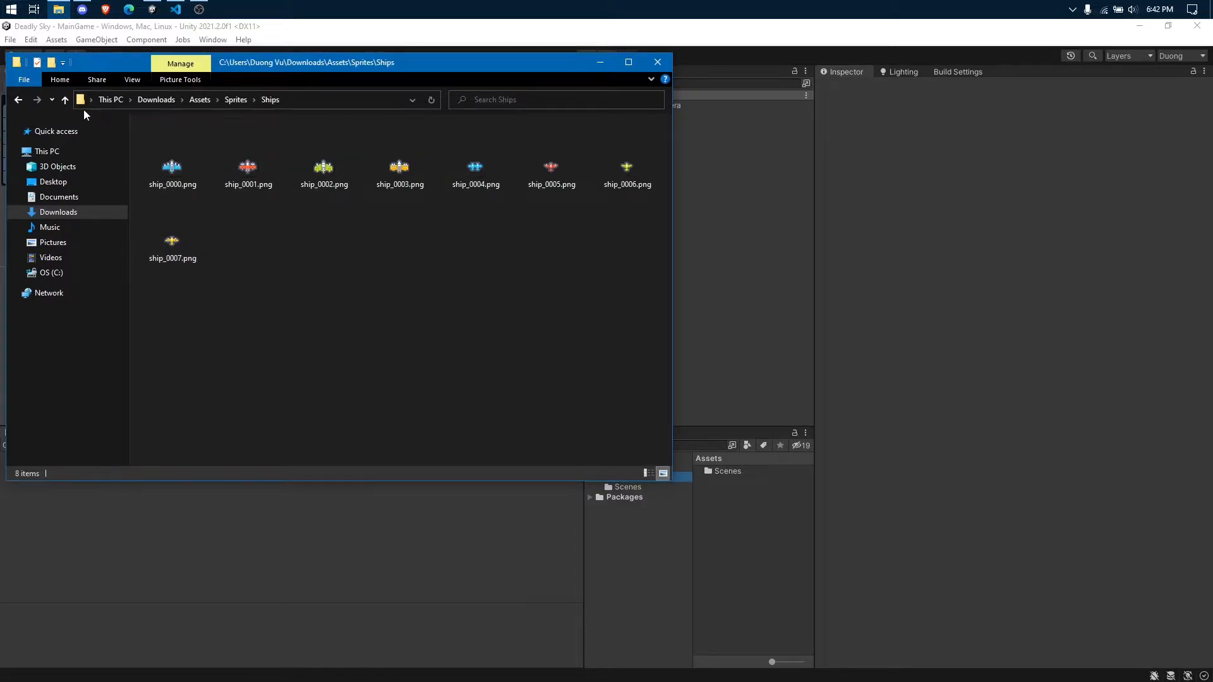
click(65, 100)
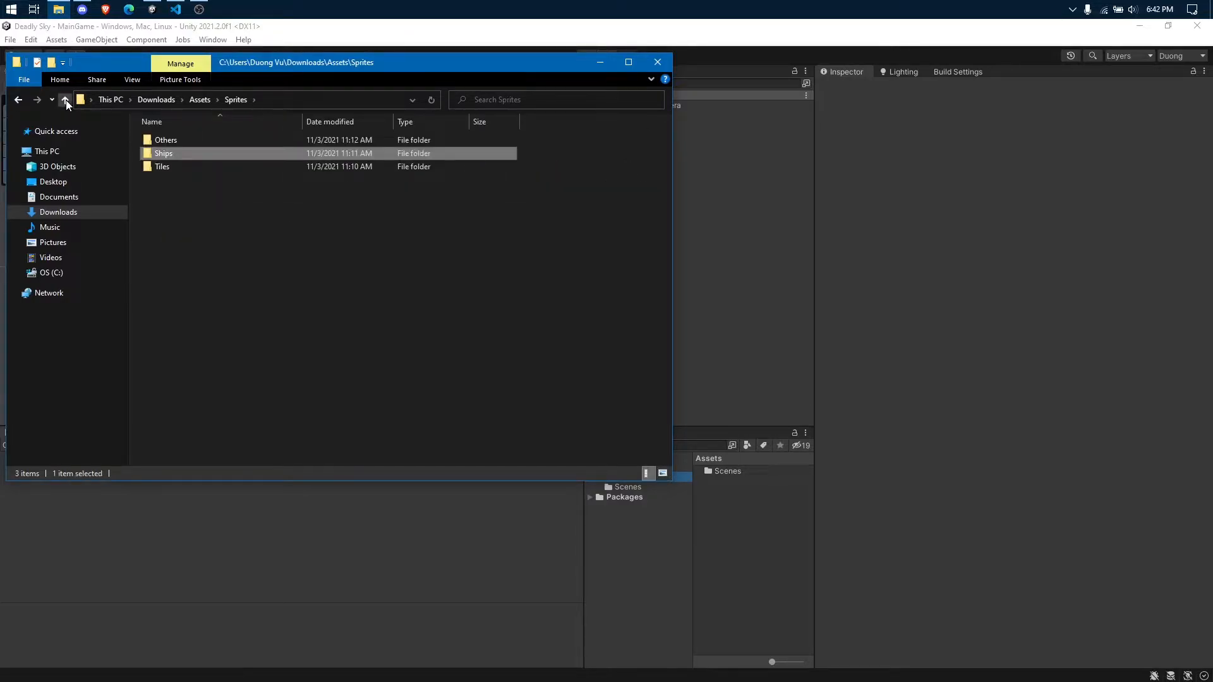
click(65, 100)
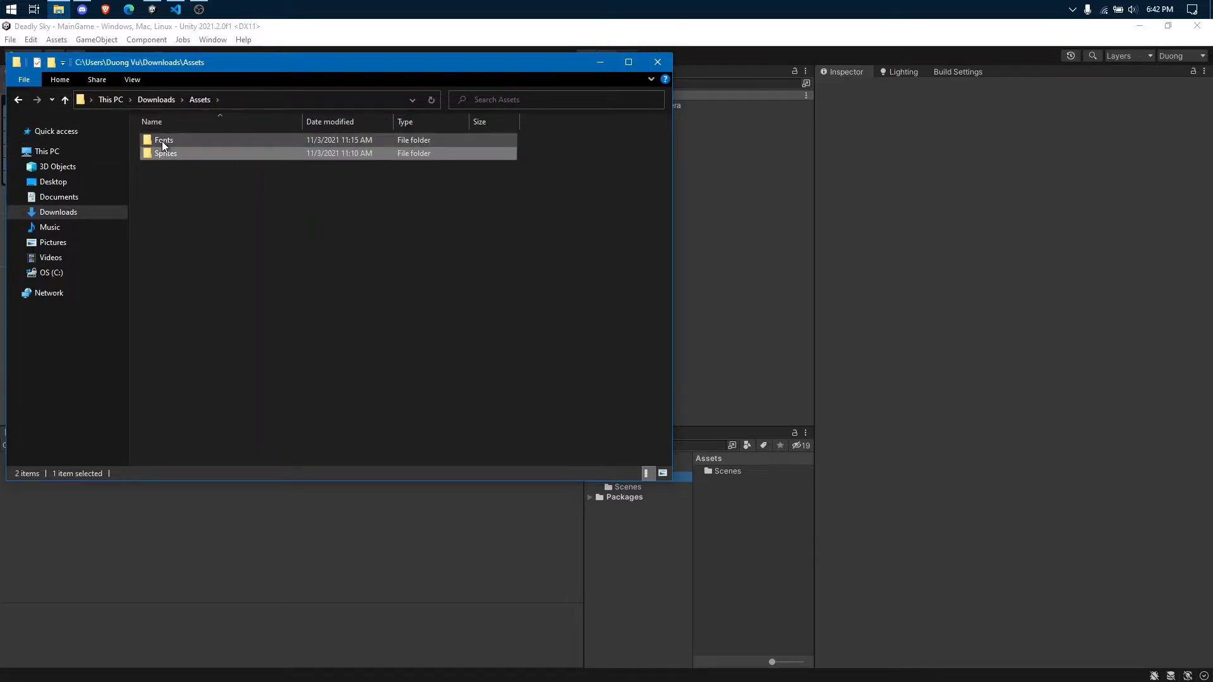
- From Unity, reveal the Deadly Sky project folder in File Explorer and open its Assets folder
click(755, 526)
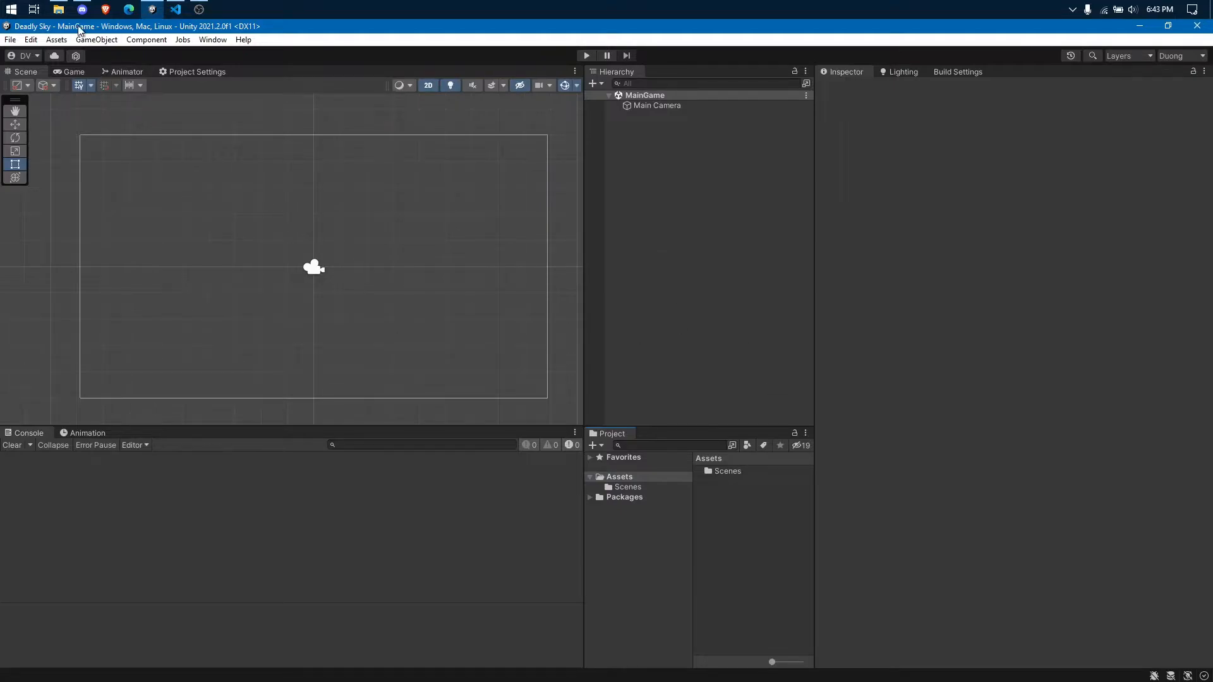
click(58, 9)
right_click(761, 550)
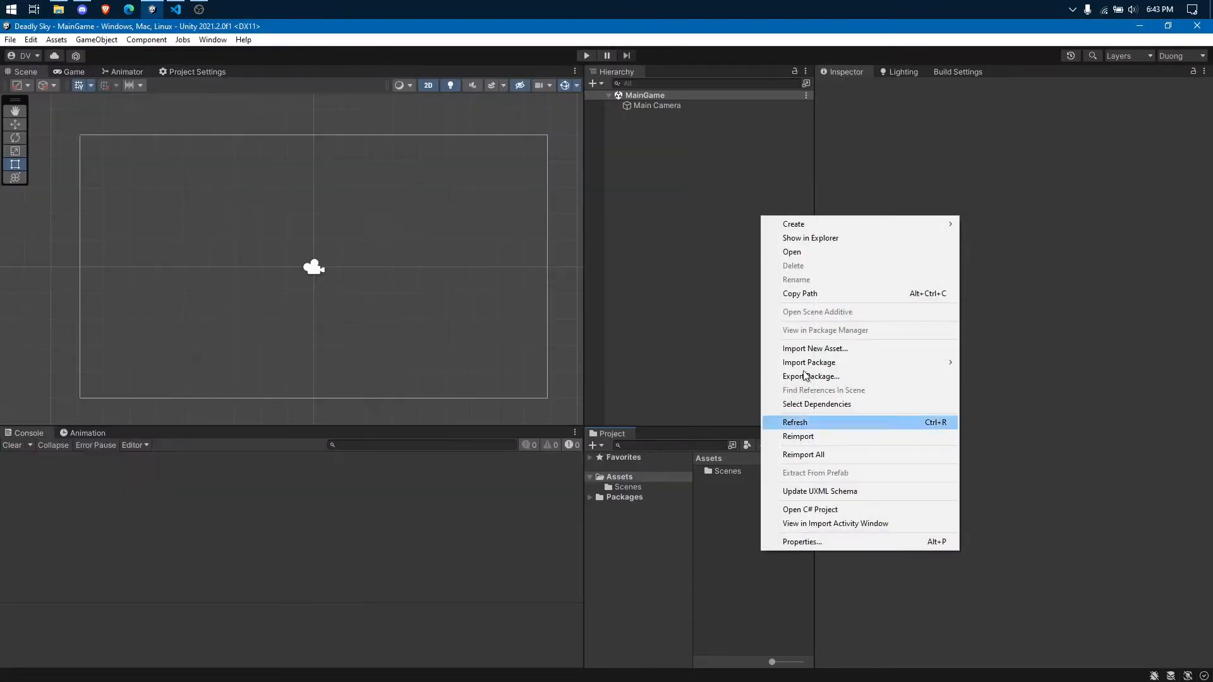
click(810, 236)
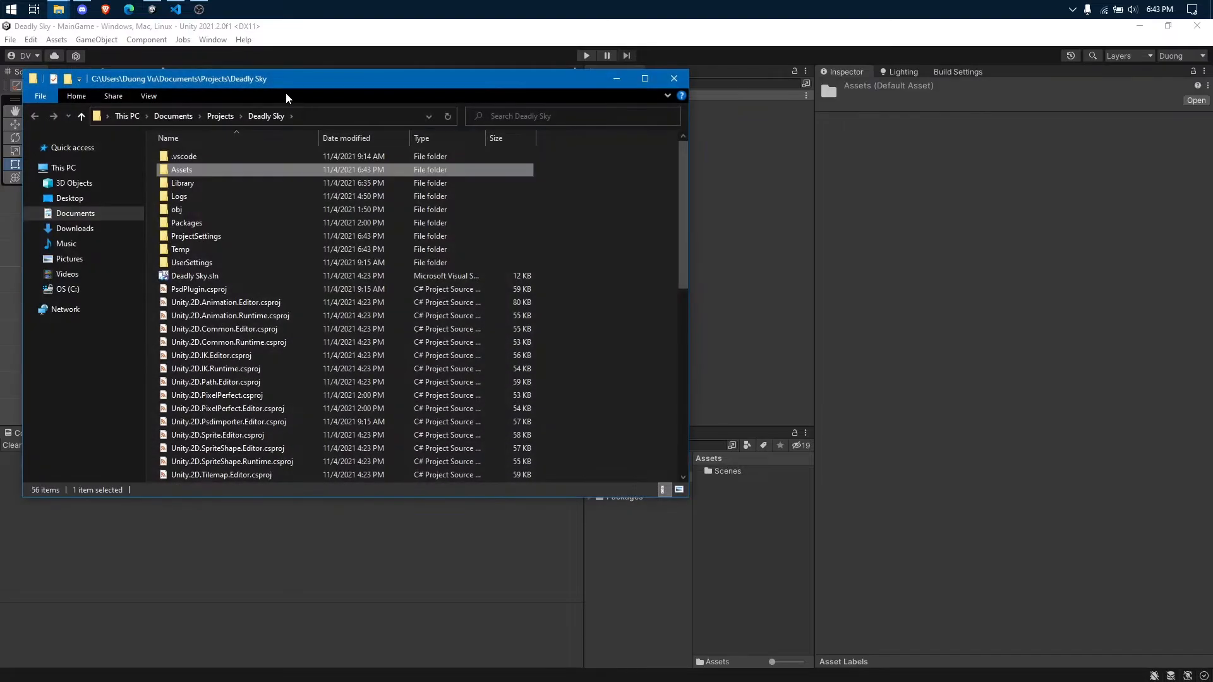
drag(278, 81, 713, 136)
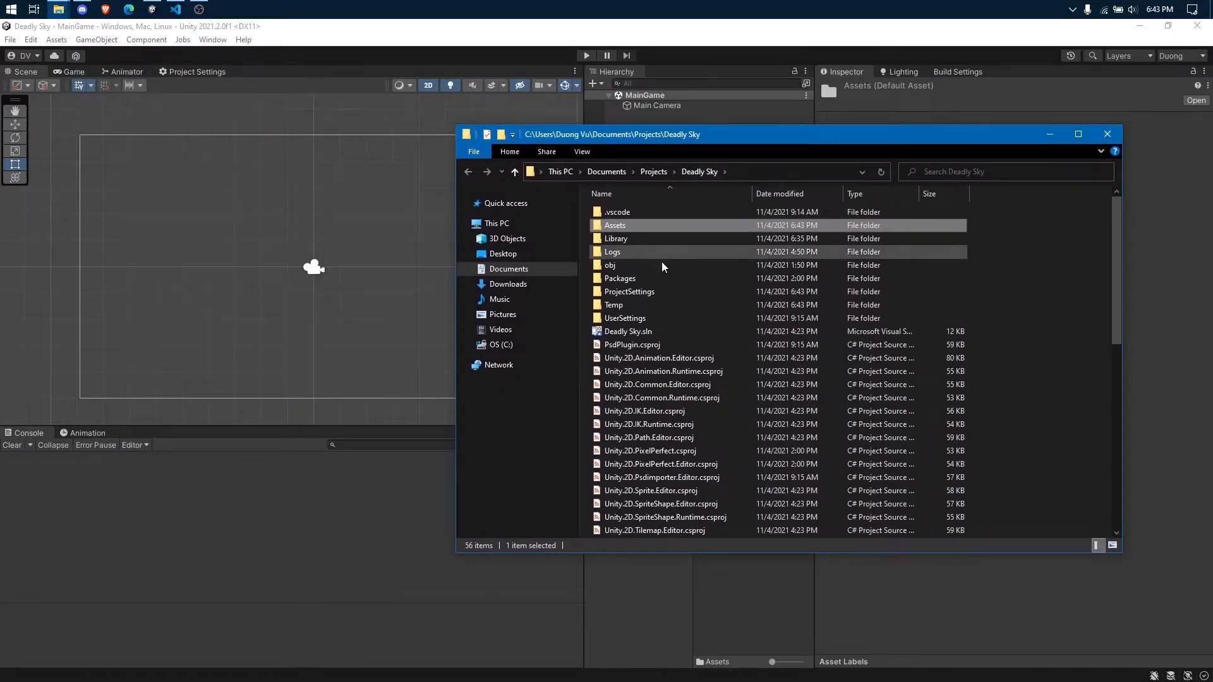
double_click(616, 225)
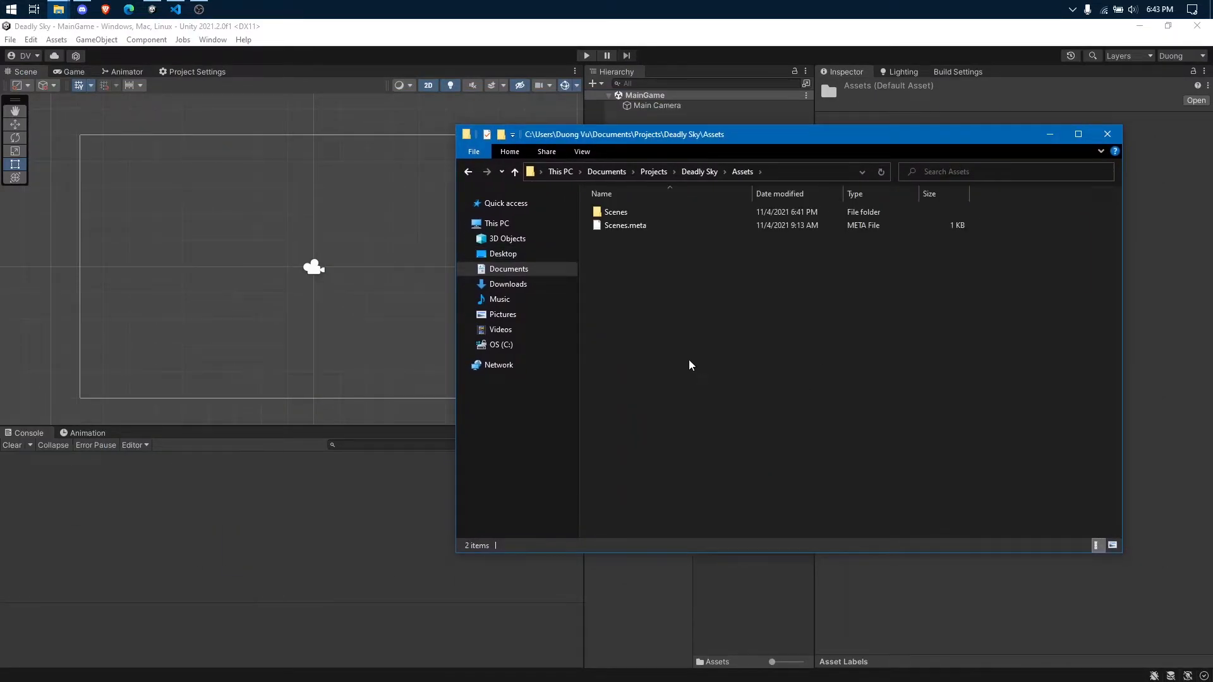
- Copy the downloaded Fonts and Sprites folders into the Deadly Sky project's Assets folder in File Explorer and return to Unity
key(alt+Tab)
key(alt+Tab)
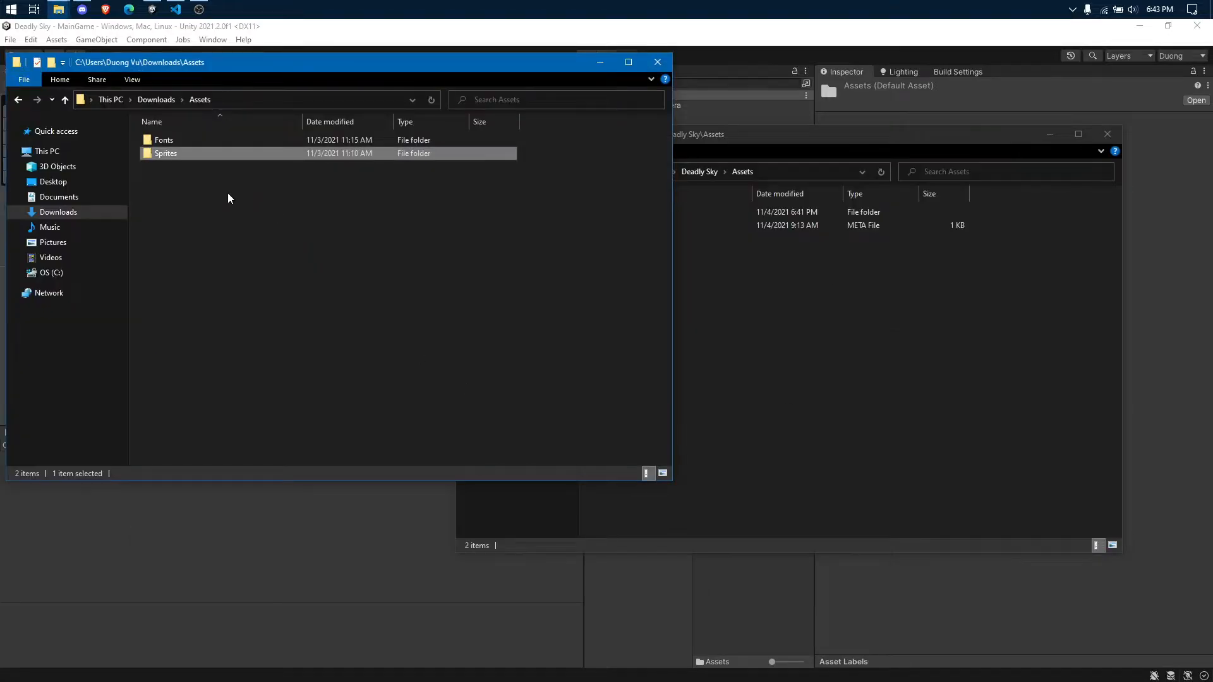
drag(259, 210, 832, 387)
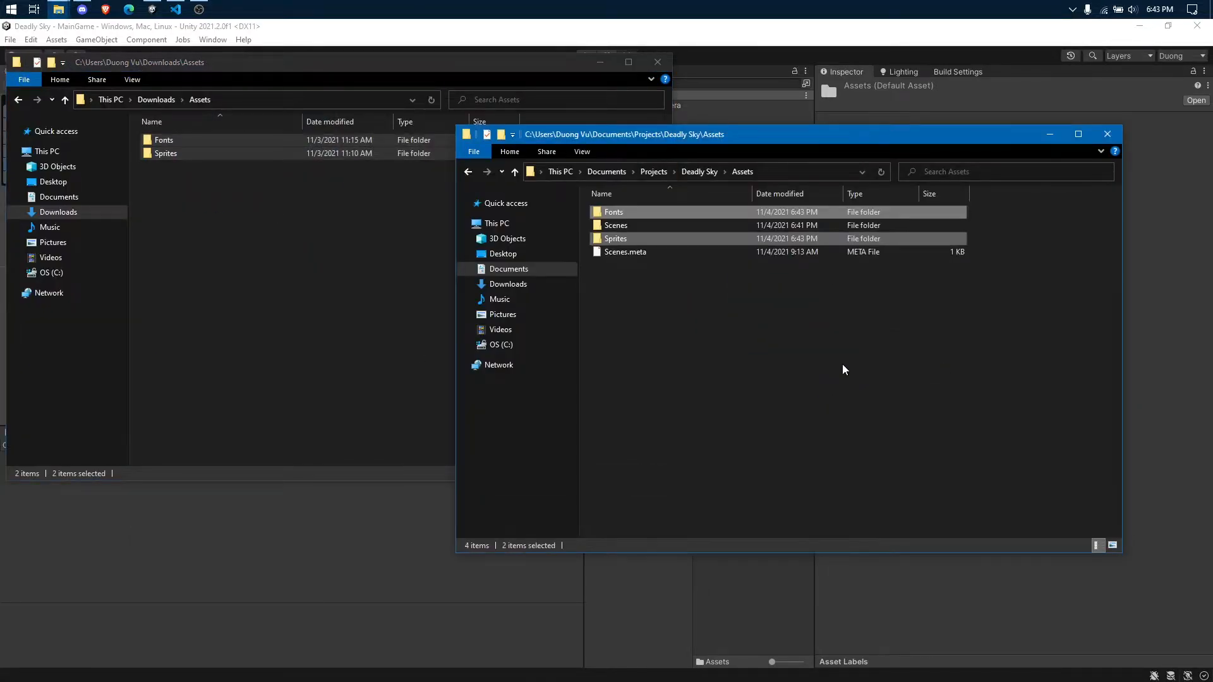
click(773, 586)
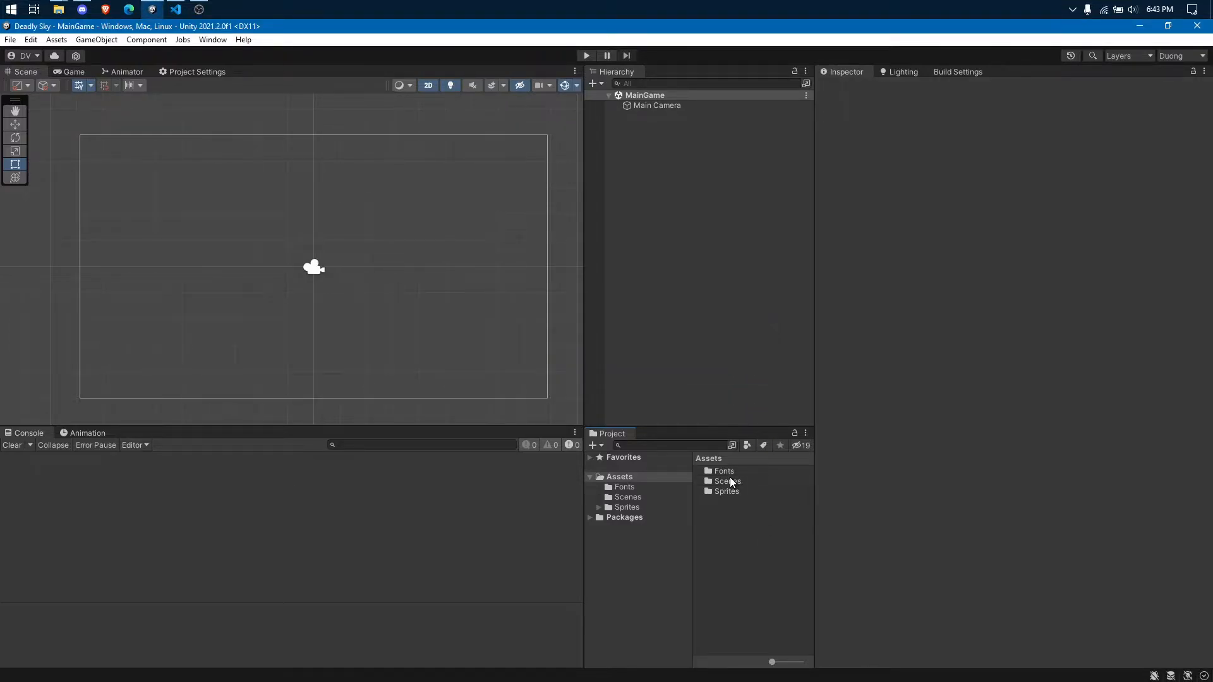
- Inspect the copied folders in the project, opening the Ships folder inside Sprites
click(735, 471)
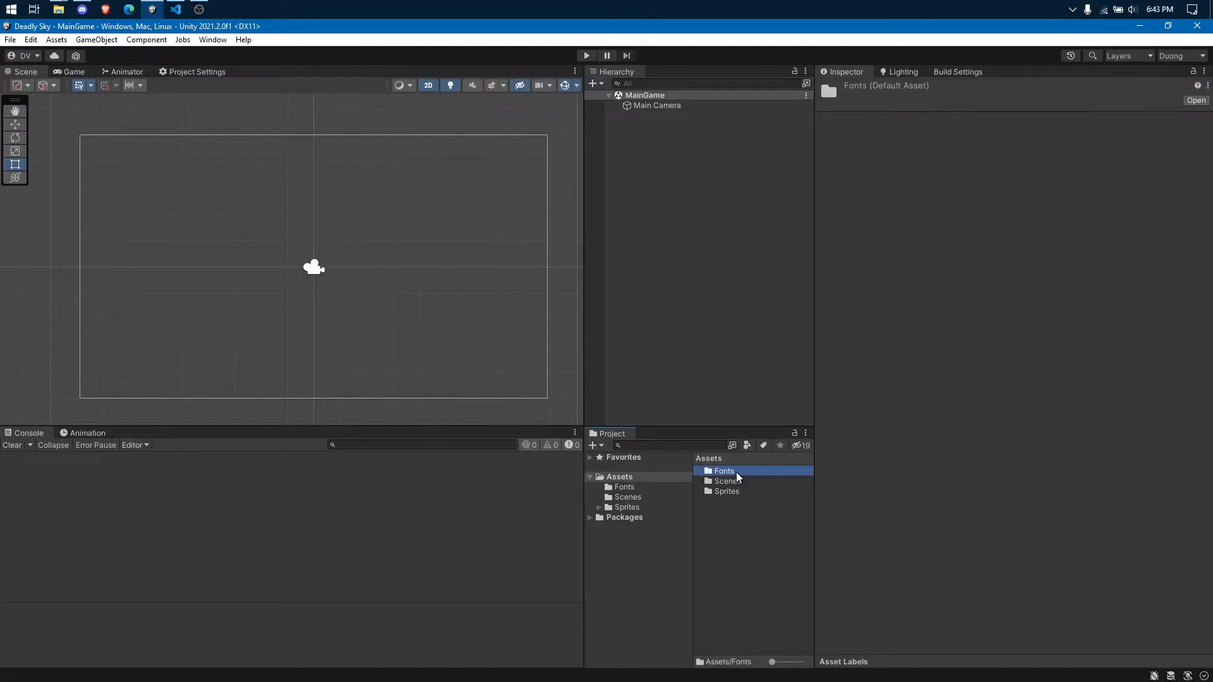
double_click(742, 490)
double_click(735, 482)
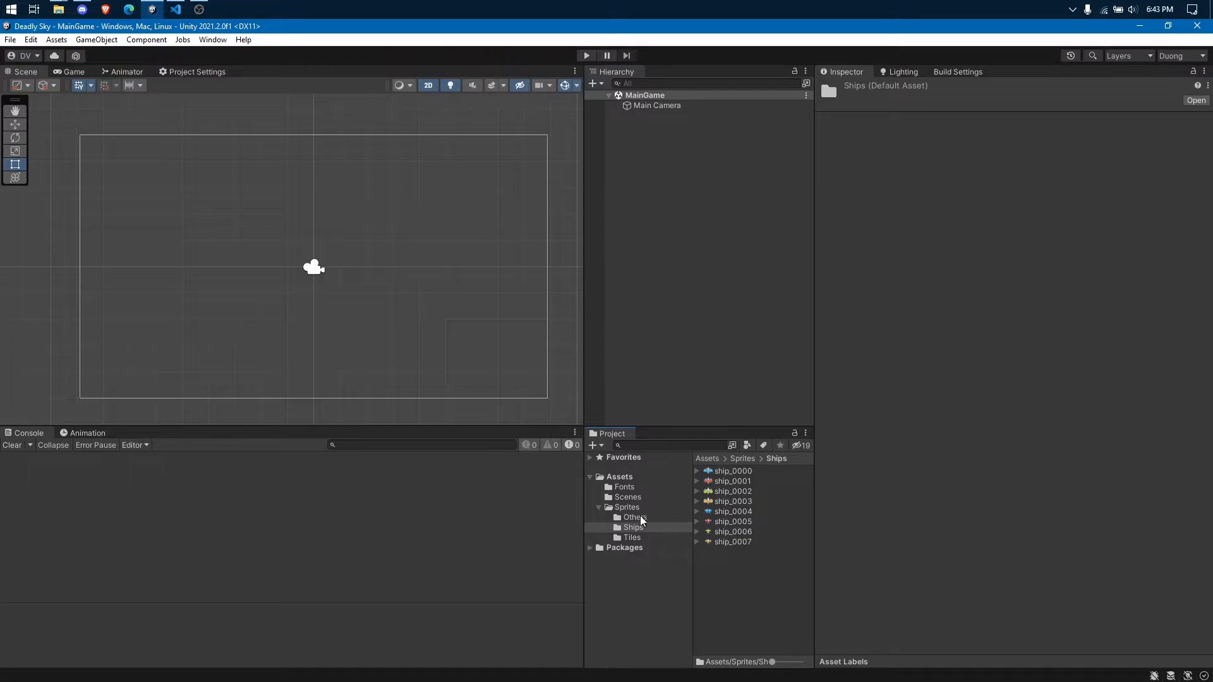
- Delete the Fonts and Sprites folders from the project's Assets folder
click(621, 477)
click(718, 472)
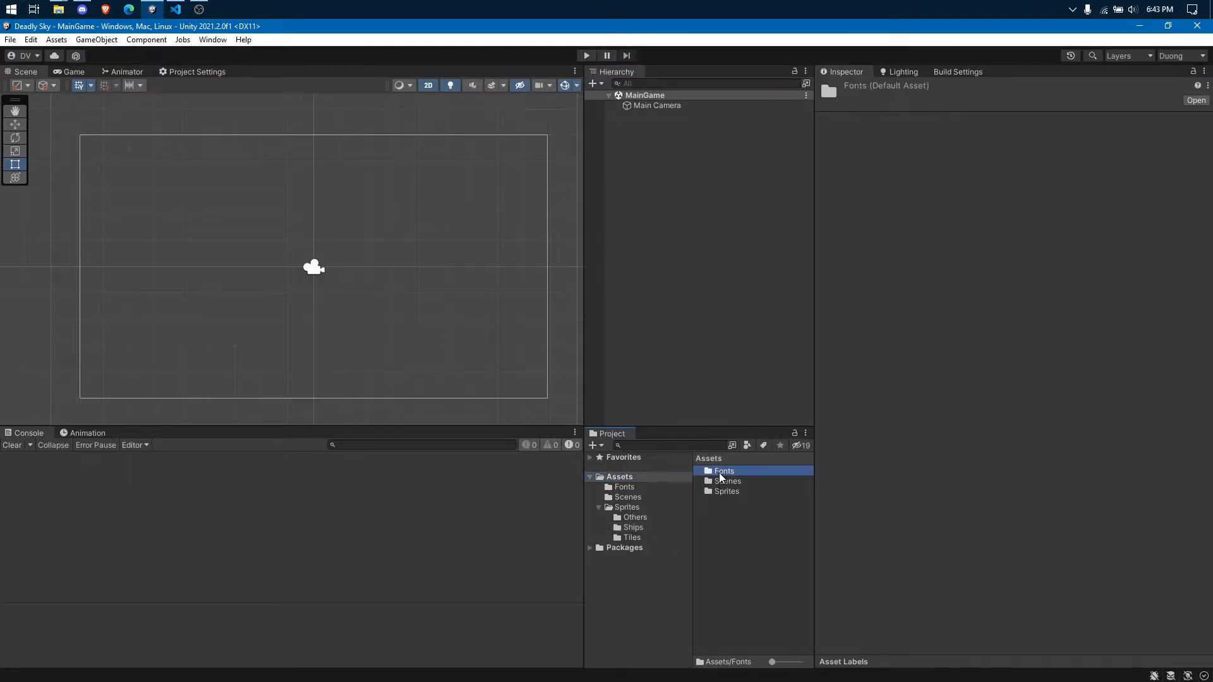
ctrl+click(730, 494)
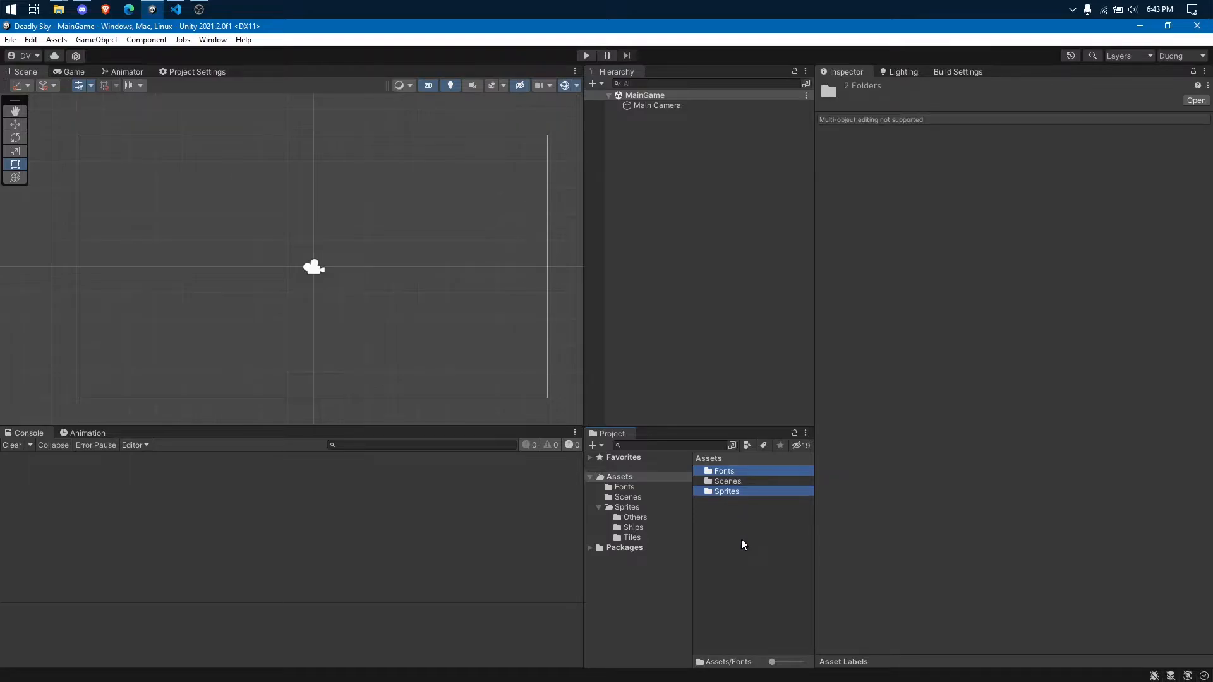
key(Delete)
key(Return)
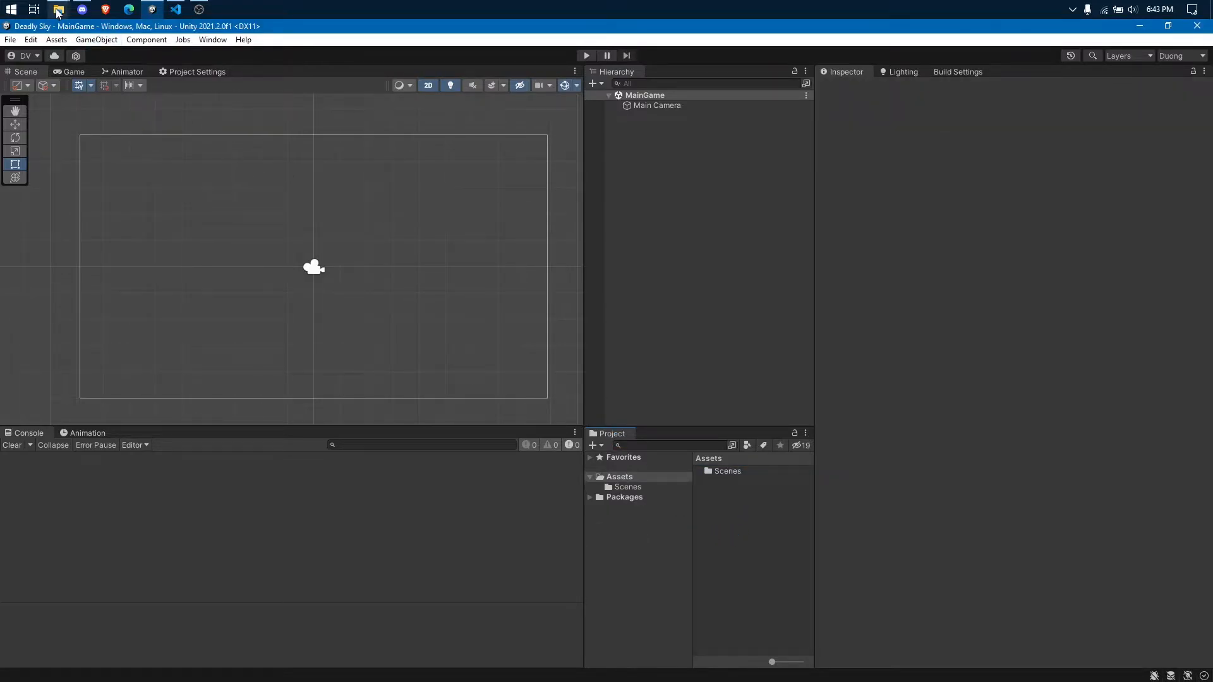
- Close the project's File Explorer window and import the downloaded Fonts and Sprites folders straight into the Unity project's Assets folder
mouse_move(59, 12)
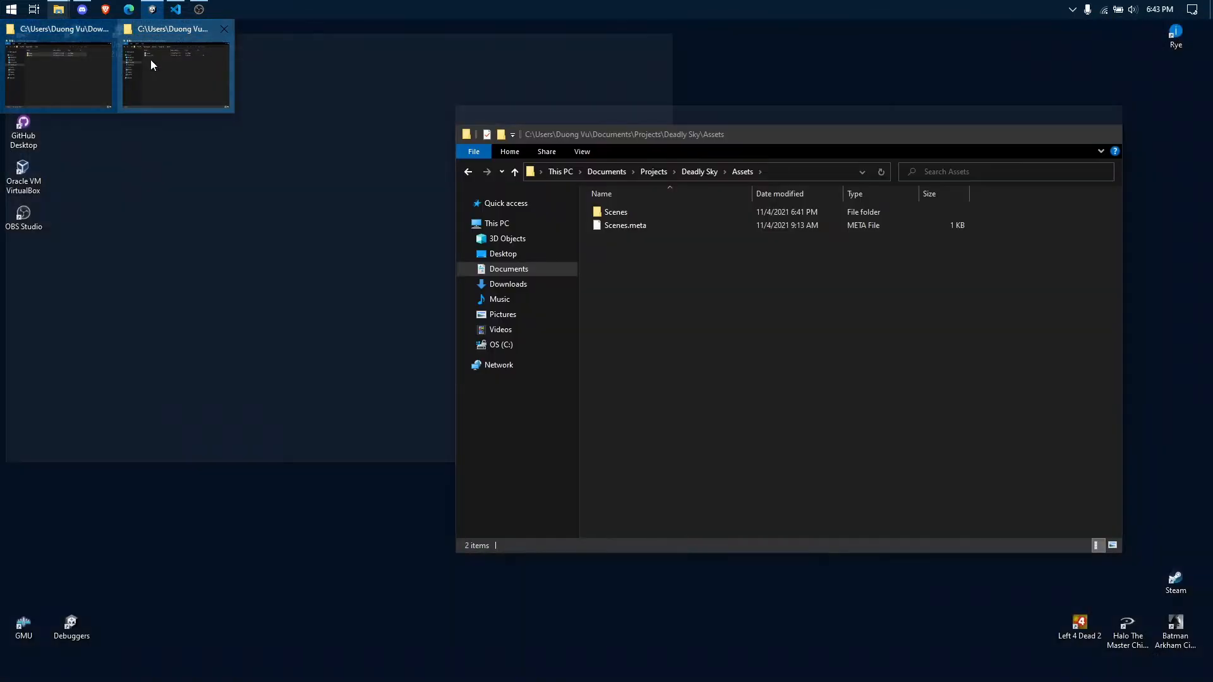
click(69, 60)
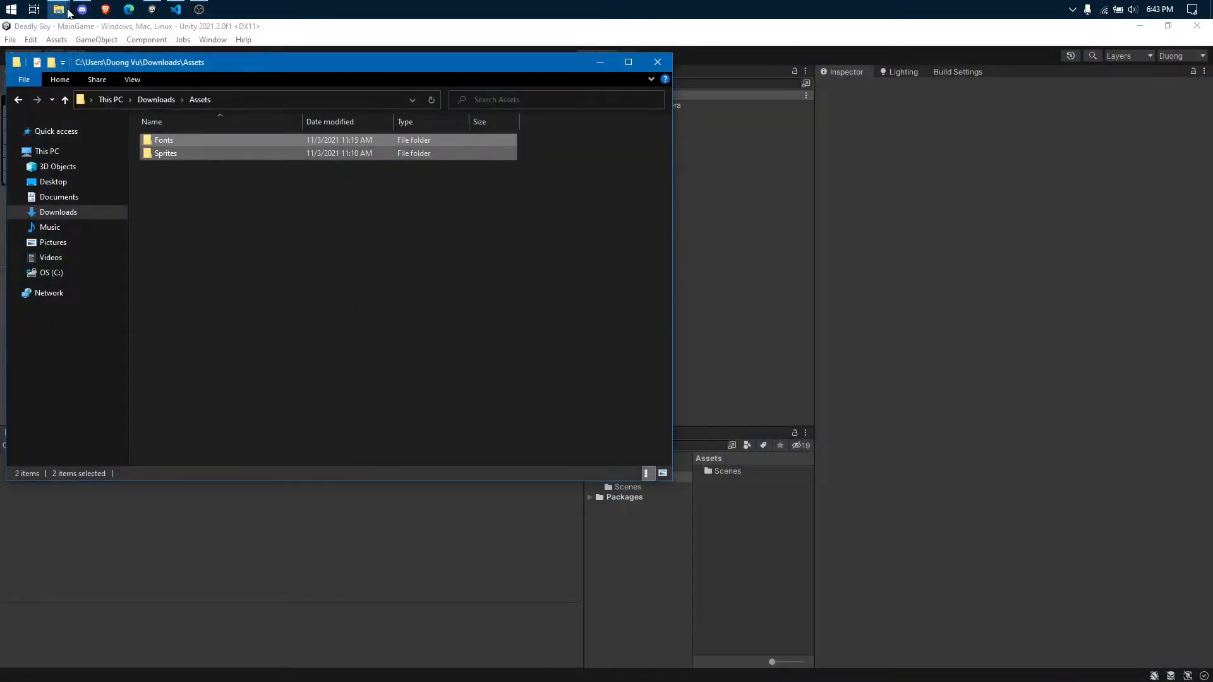
mouse_move(66, 12)
click(126, 63)
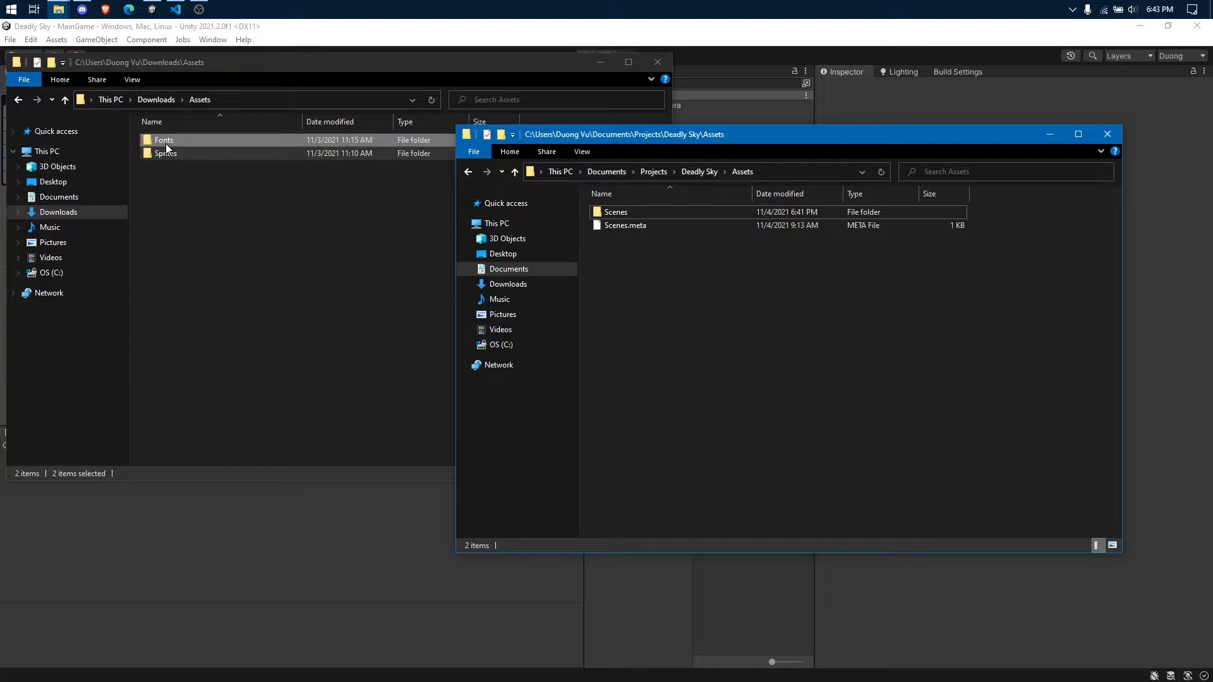
click(1106, 134)
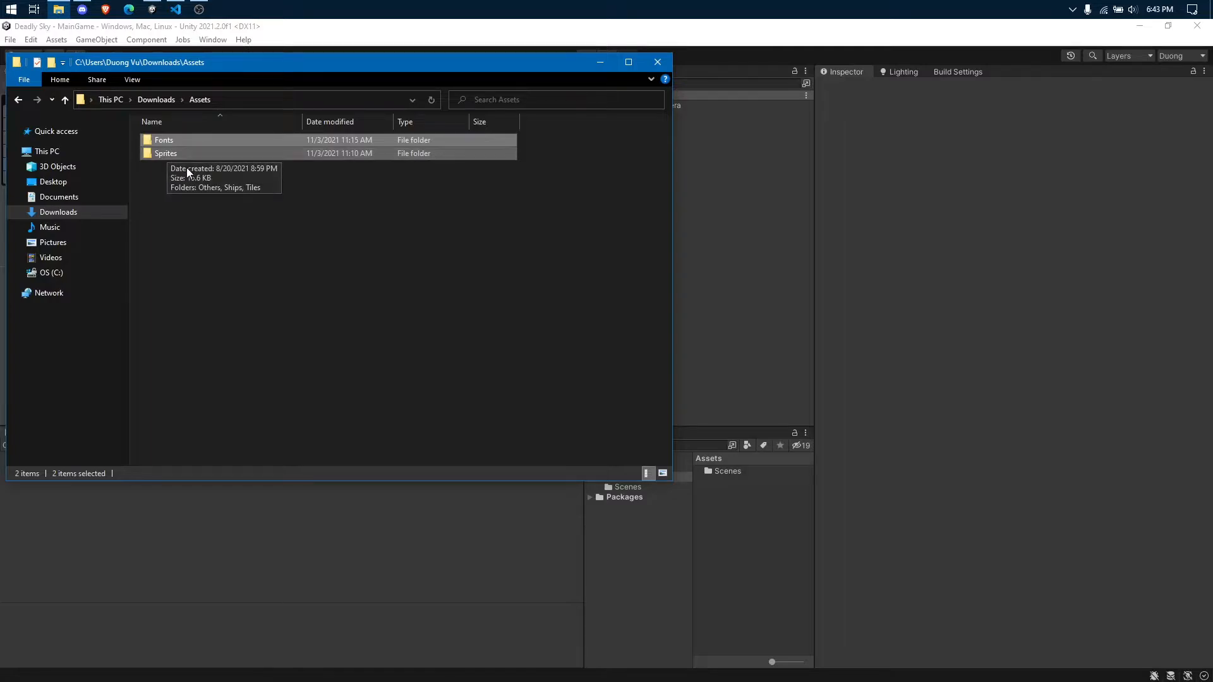
drag(185, 211, 766, 528)
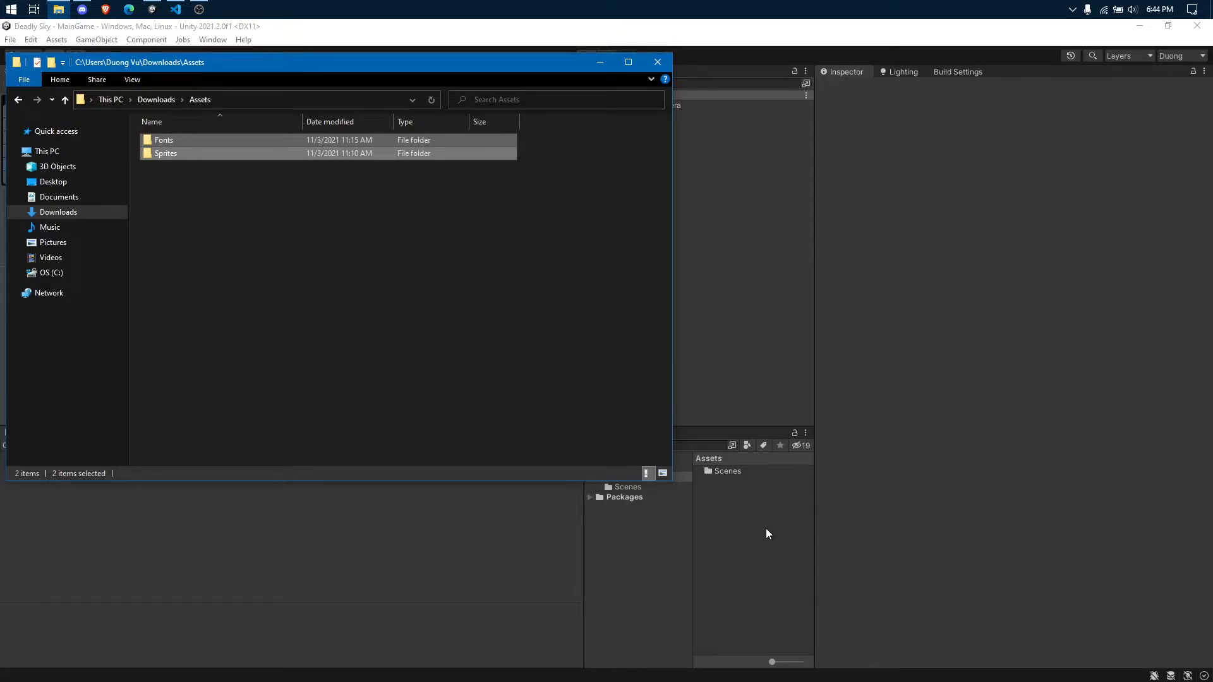
drag(765, 528, 748, 356)
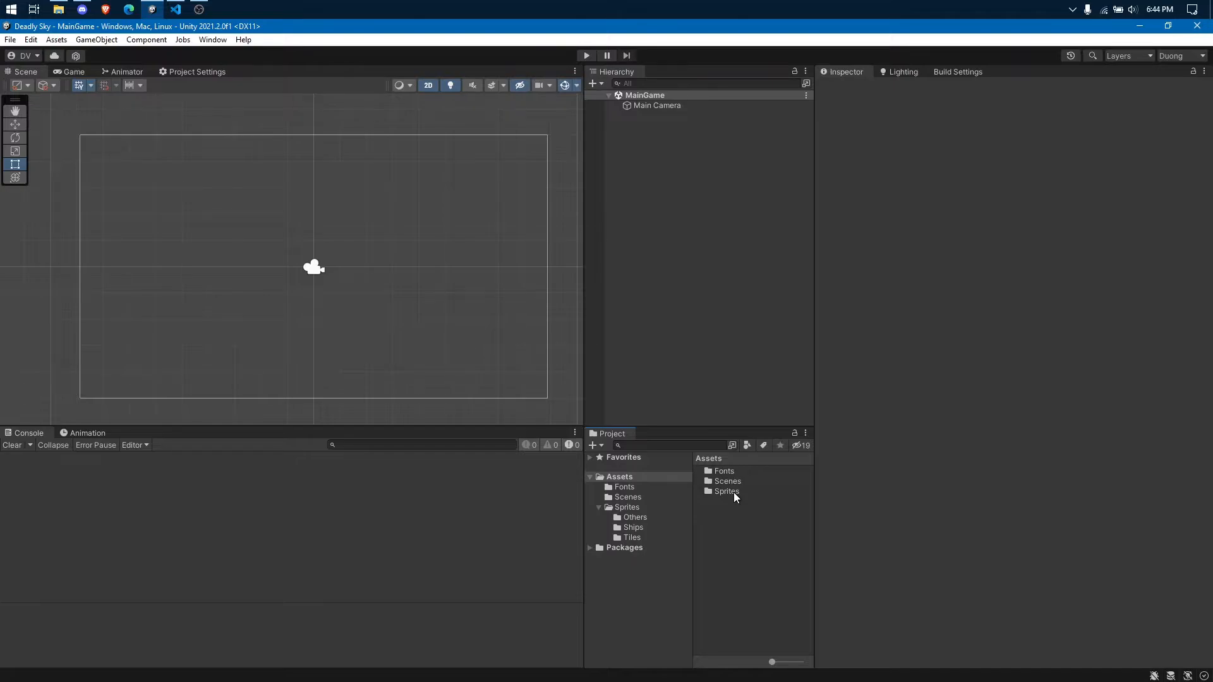
- Look through the imported tile images in the Sprites folder's Tiles subfolder and return to Sprites
double_click(726, 491)
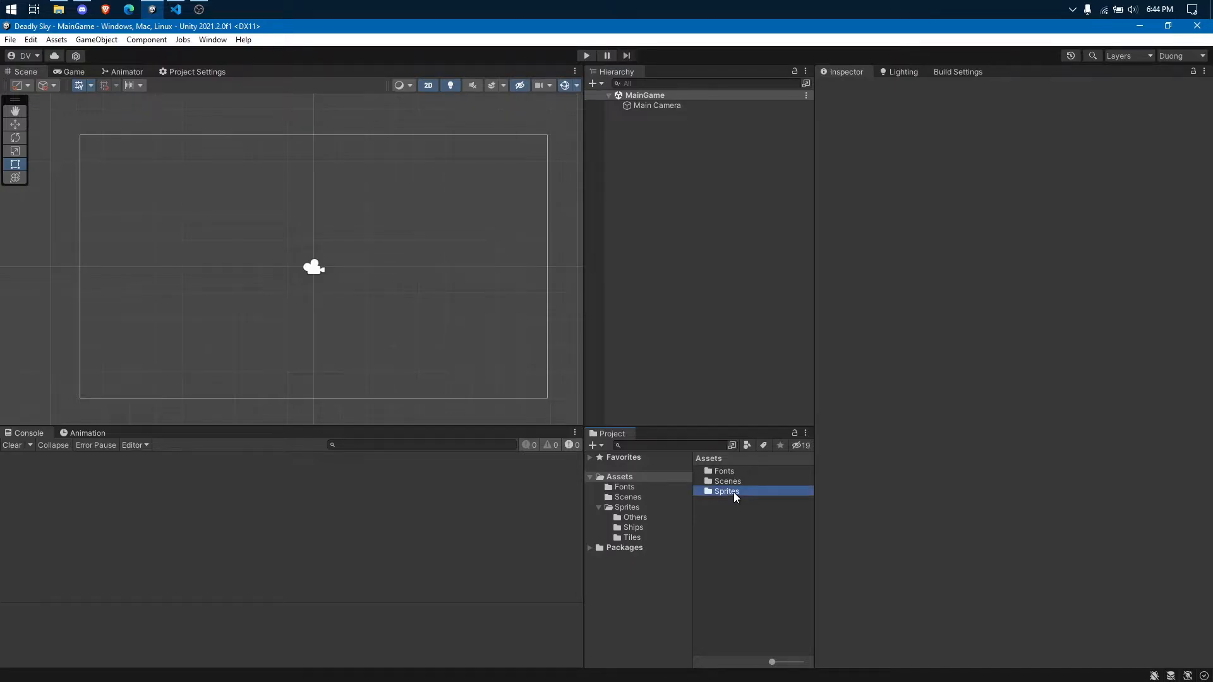
double_click(725, 492)
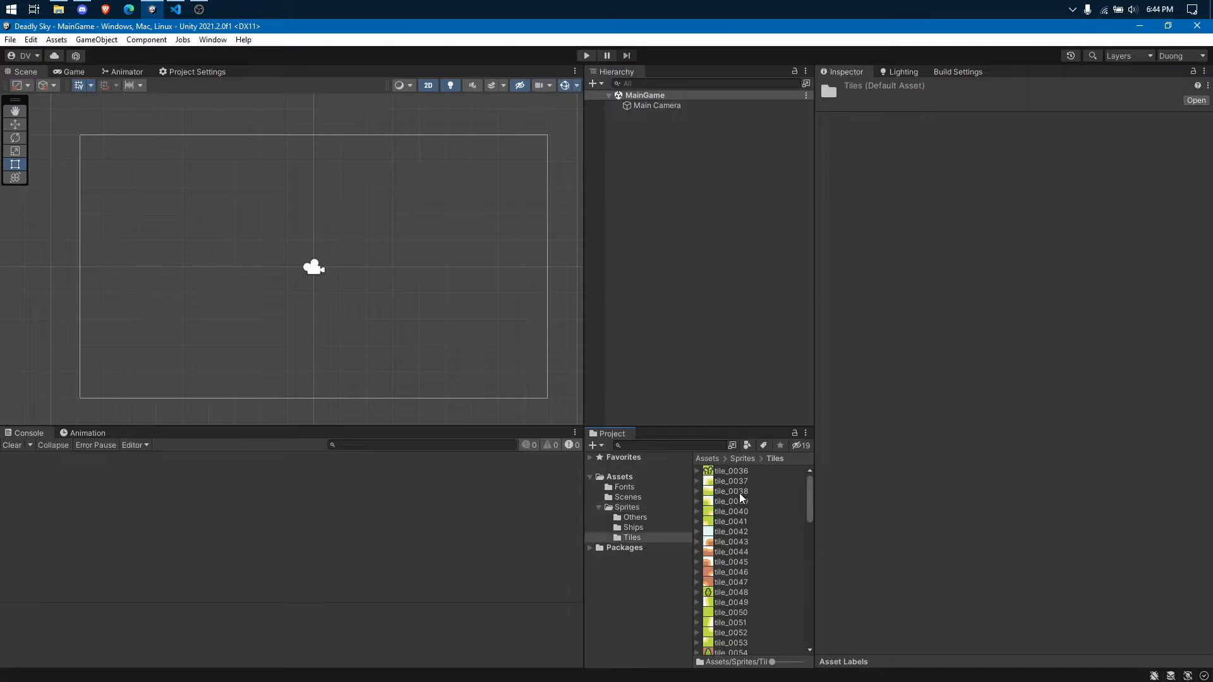
click(630, 510)
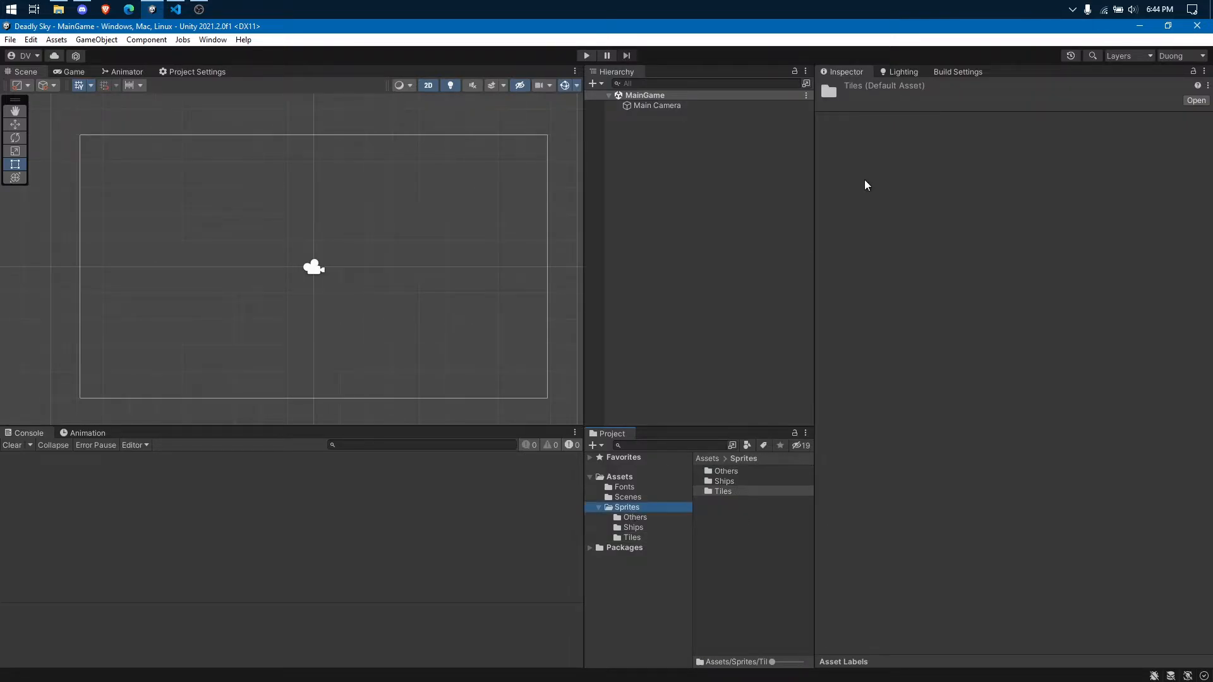
- Minimize Unity, close the downloaded Assets folder window and launch the GMU demo game from the desktop
click(1140, 27)
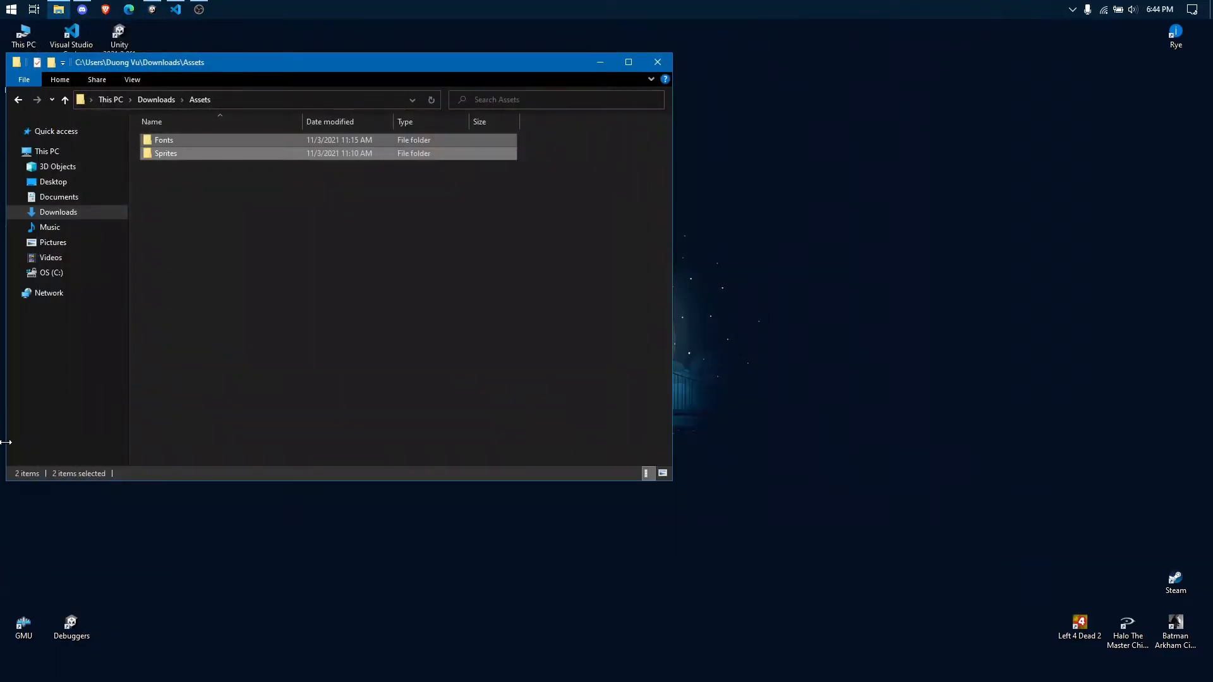
click(658, 63)
double_click(24, 626)
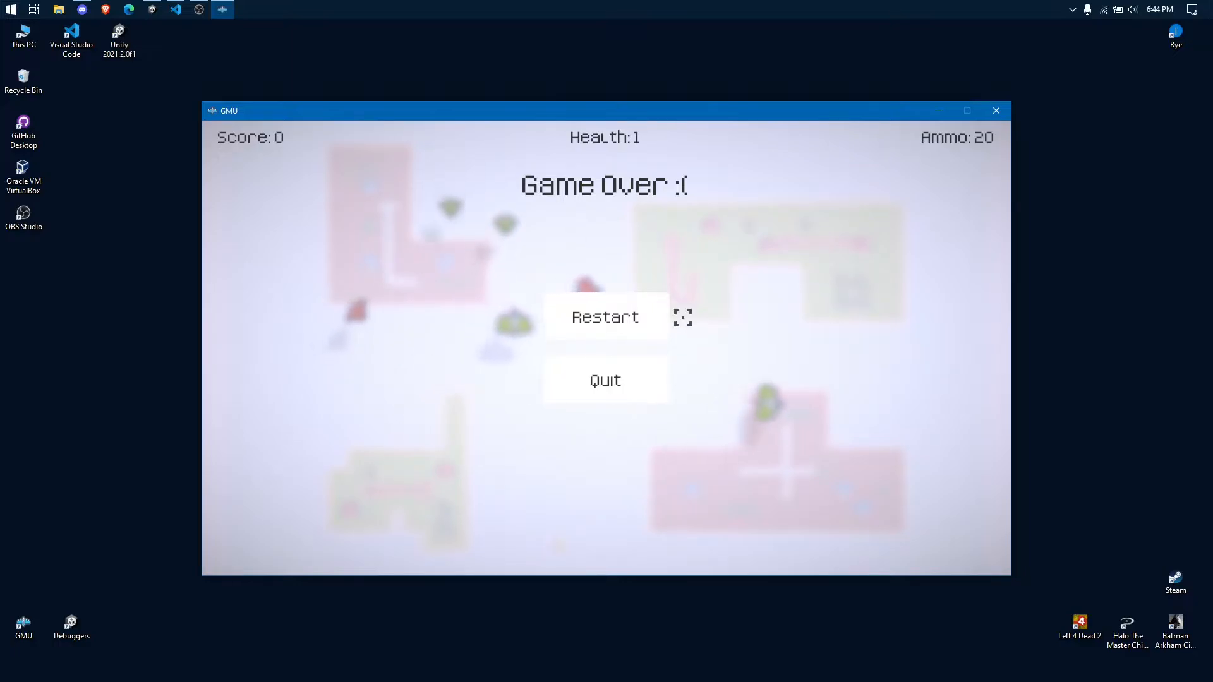
- Restart the demo game, fly the plane through a round and quit from the Game Over screen
click(660, 317)
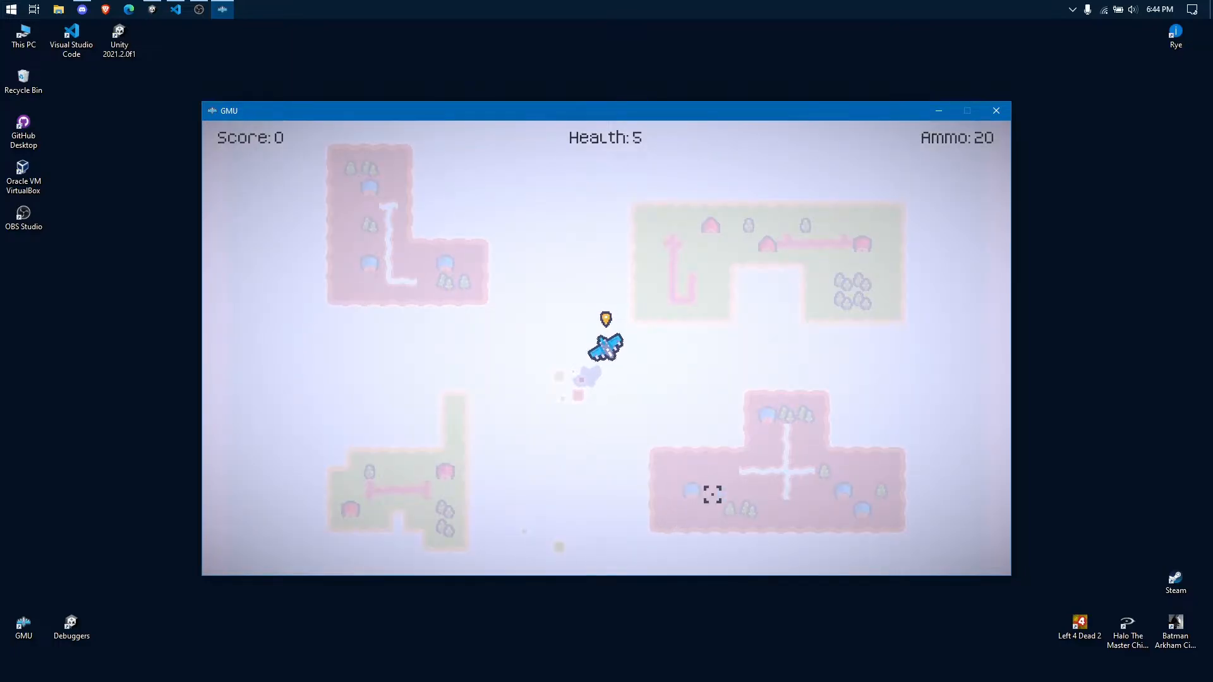
key(w)
key(d)
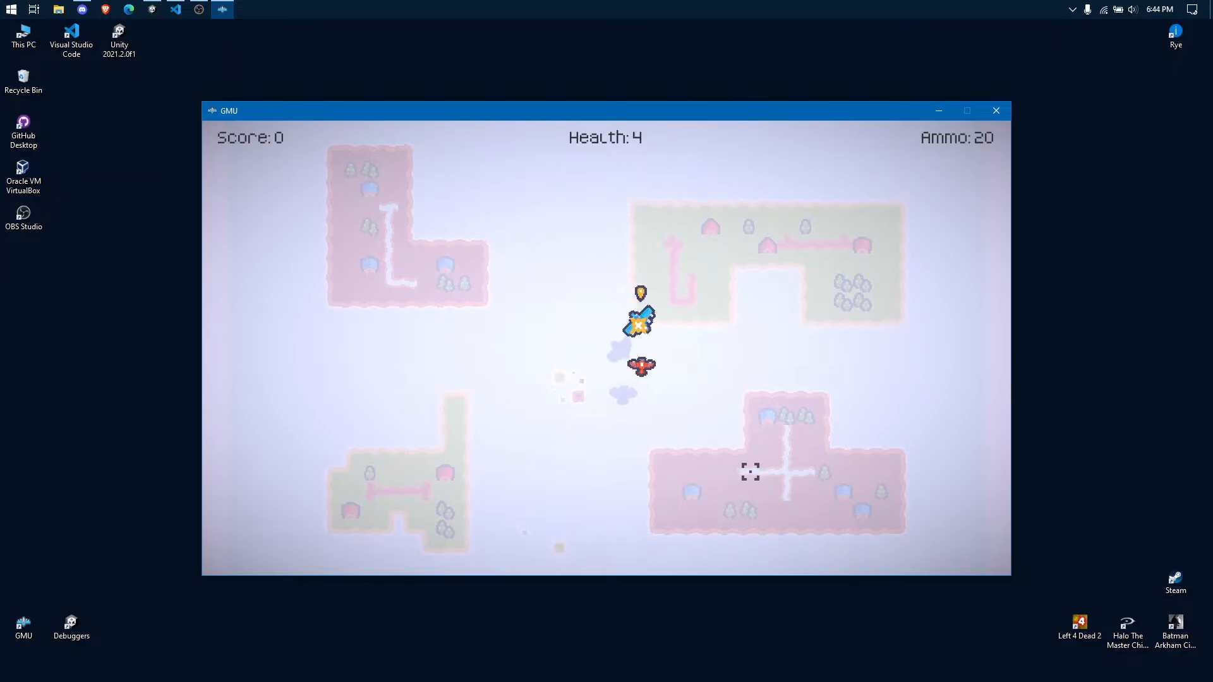
key(a)
key(d)
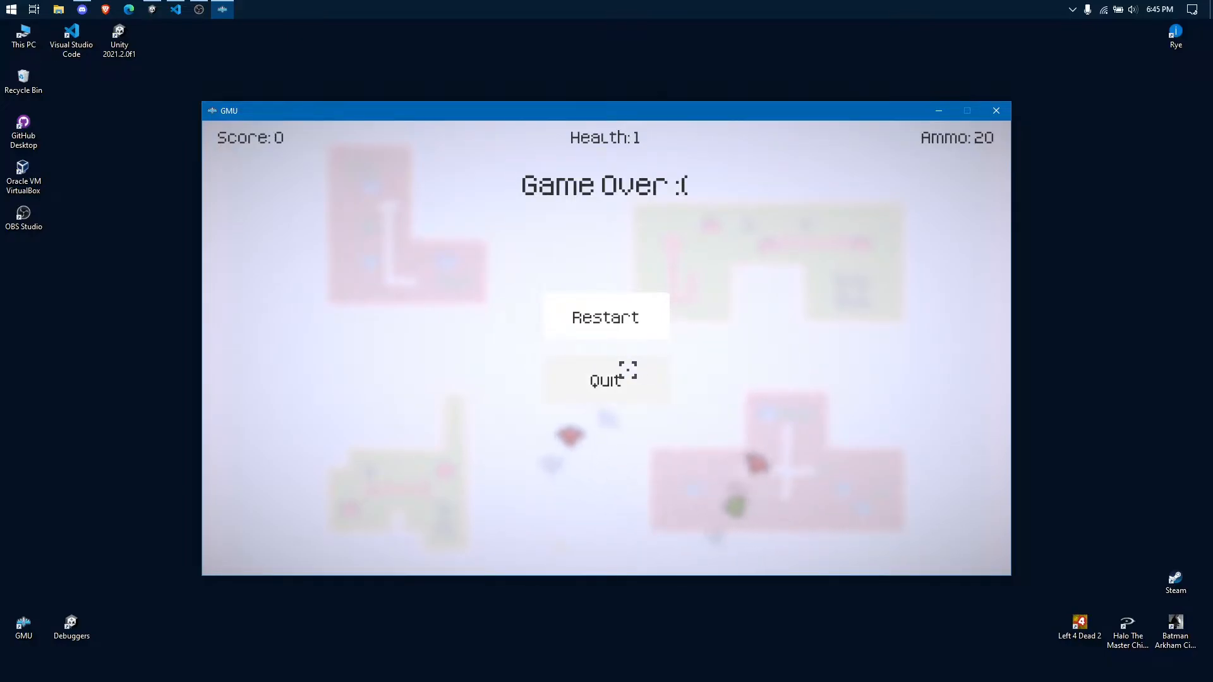
click(612, 378)
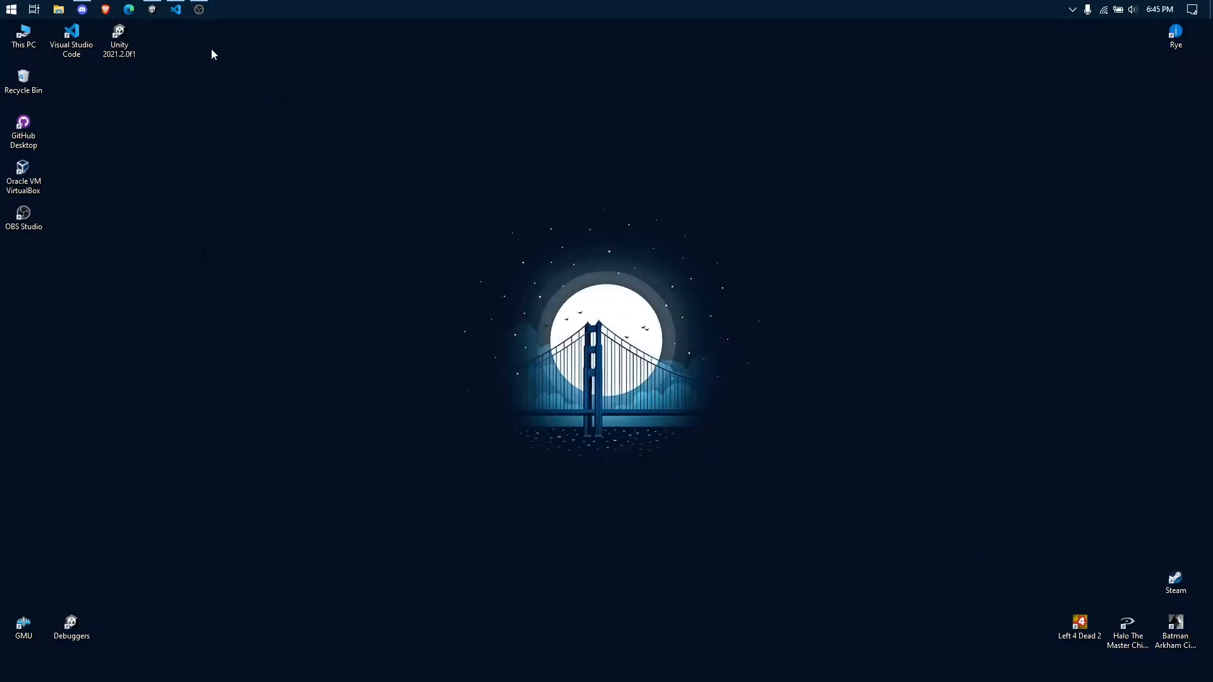
- Return to Unity and add the tile_0036 sprite from Sprites/Tiles to the MainGame scene
click(152, 9)
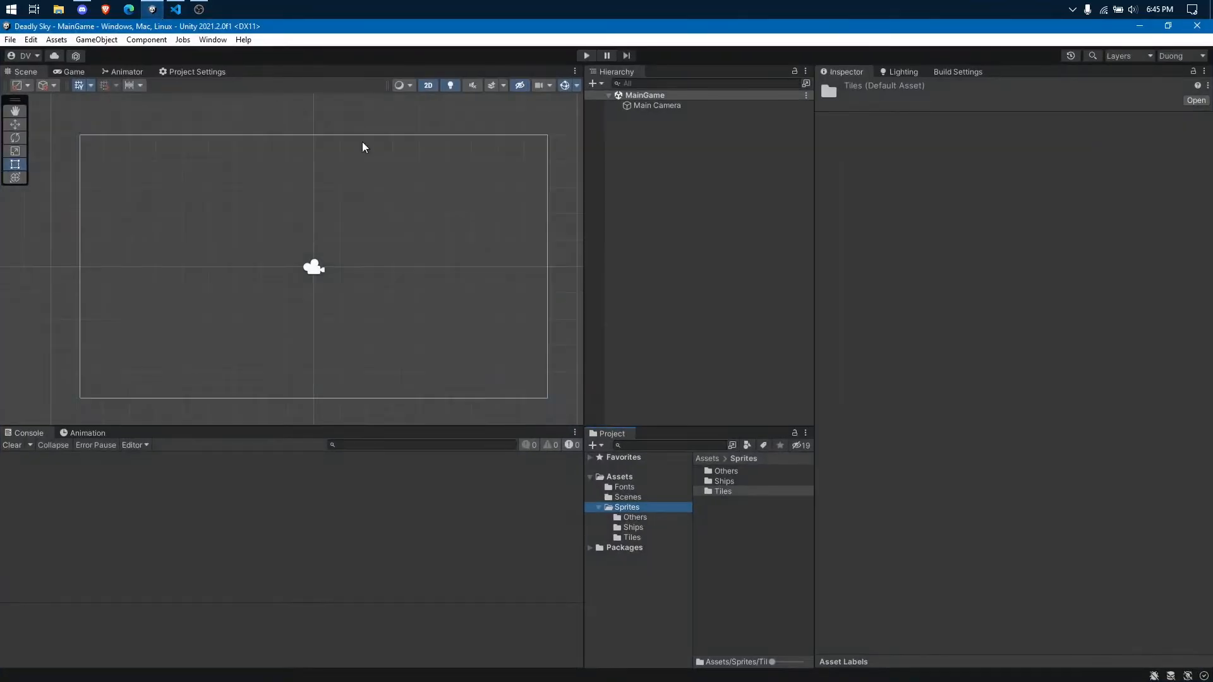
click(690, 169)
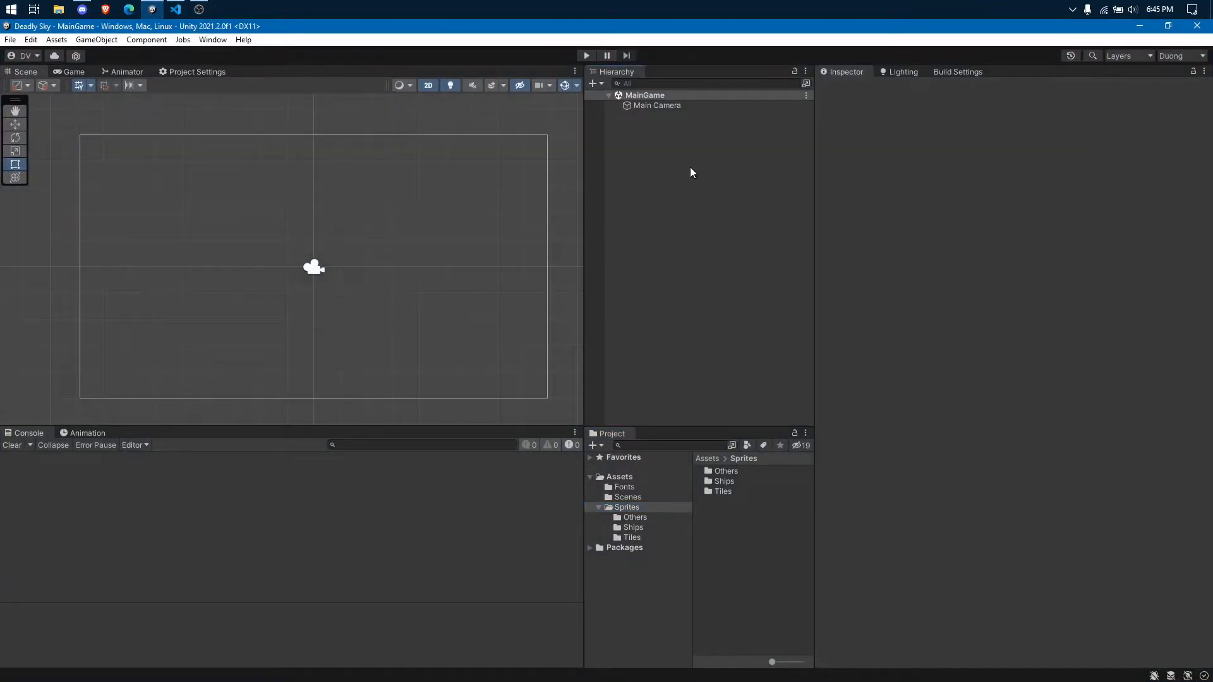
click(598, 541)
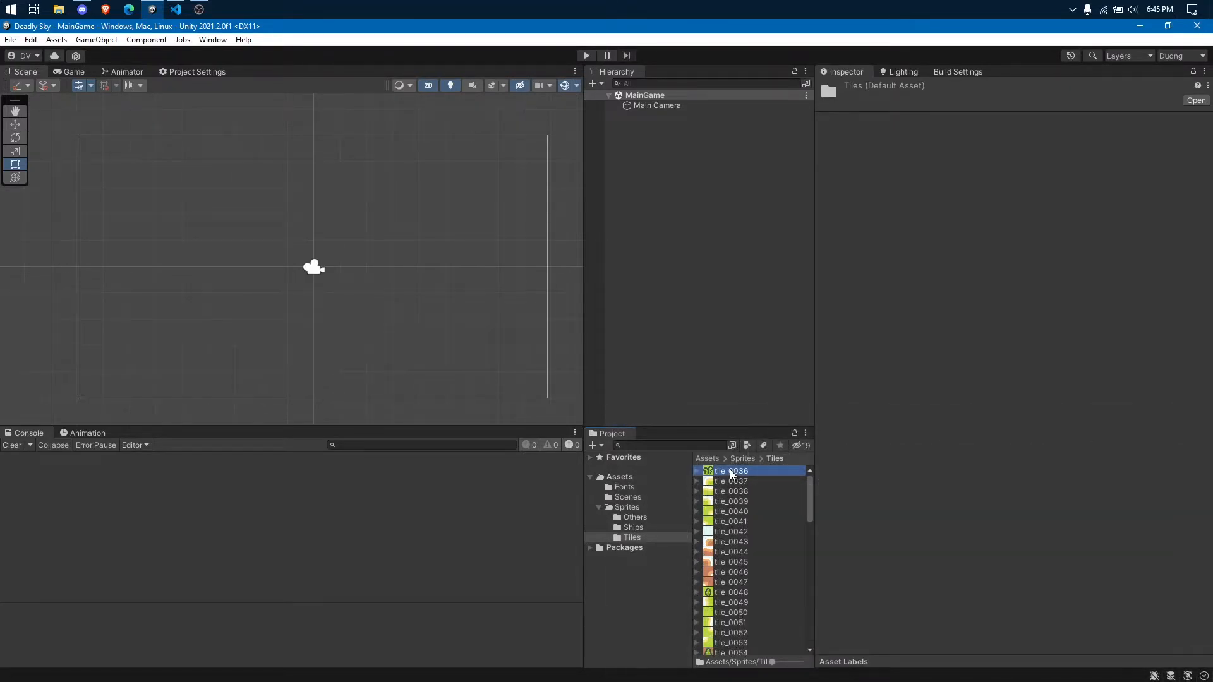
click(731, 472)
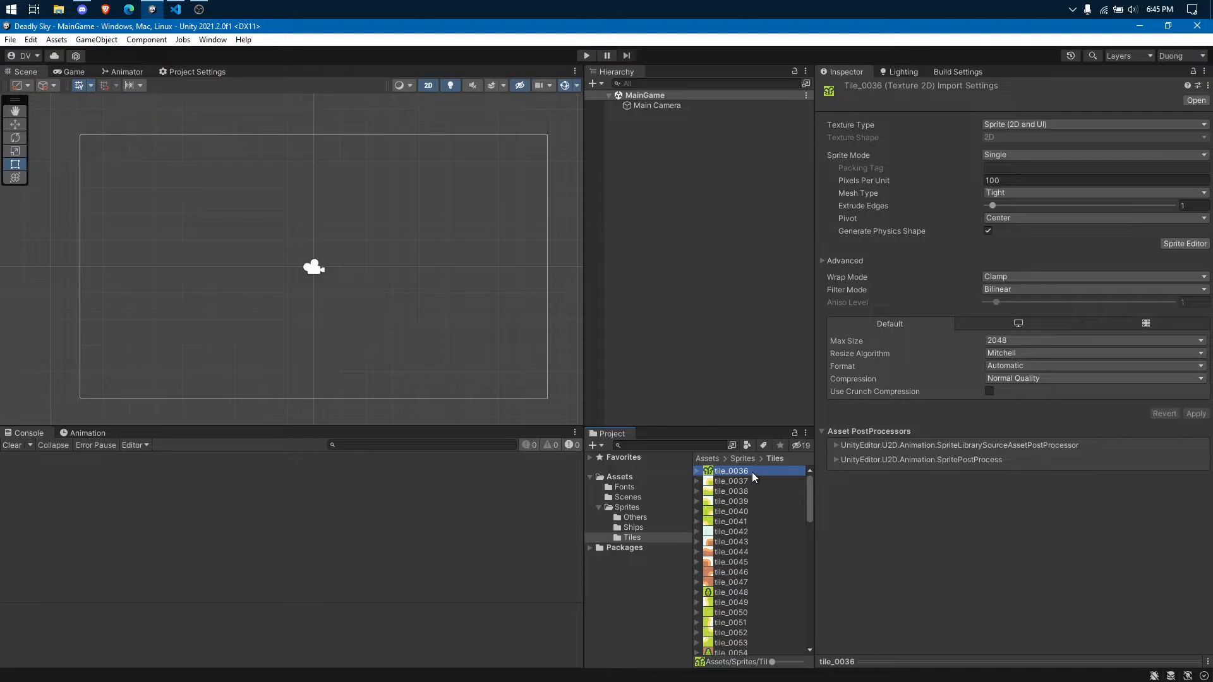
drag(751, 472, 486, 336)
drag(450, 278, 686, 243)
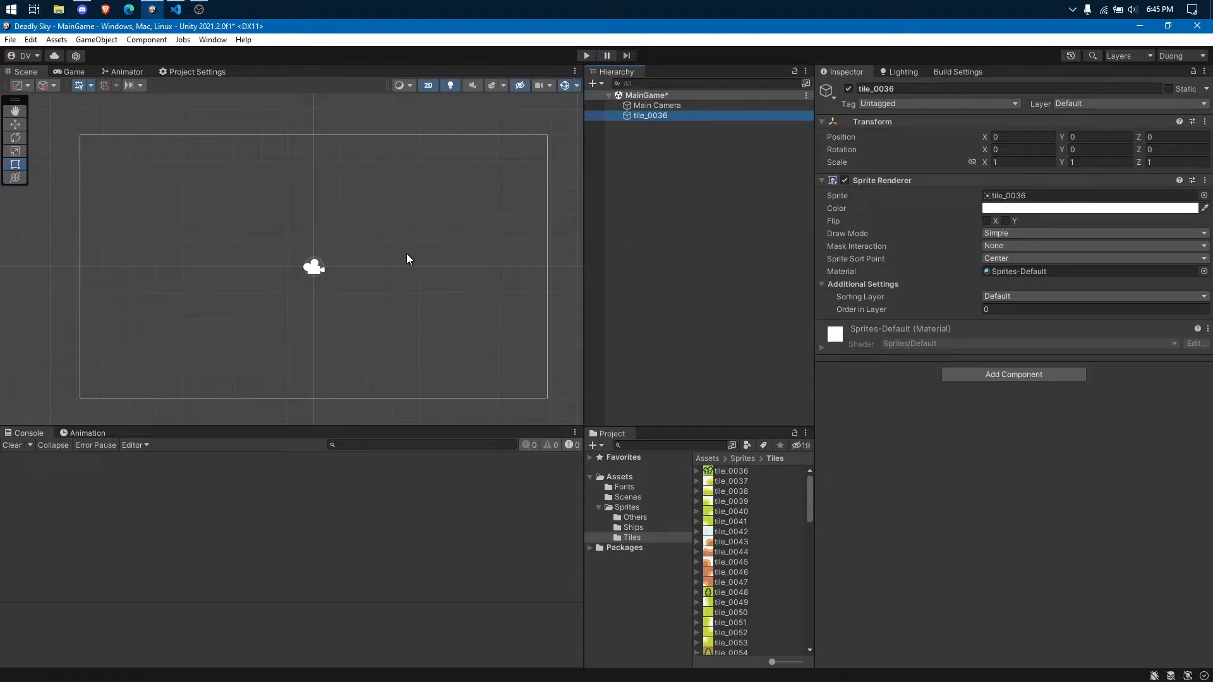
- Examine the tile_0036 sprite up close in the Scene view and check its size in the Game view
scroll(306, 278, up, 6)
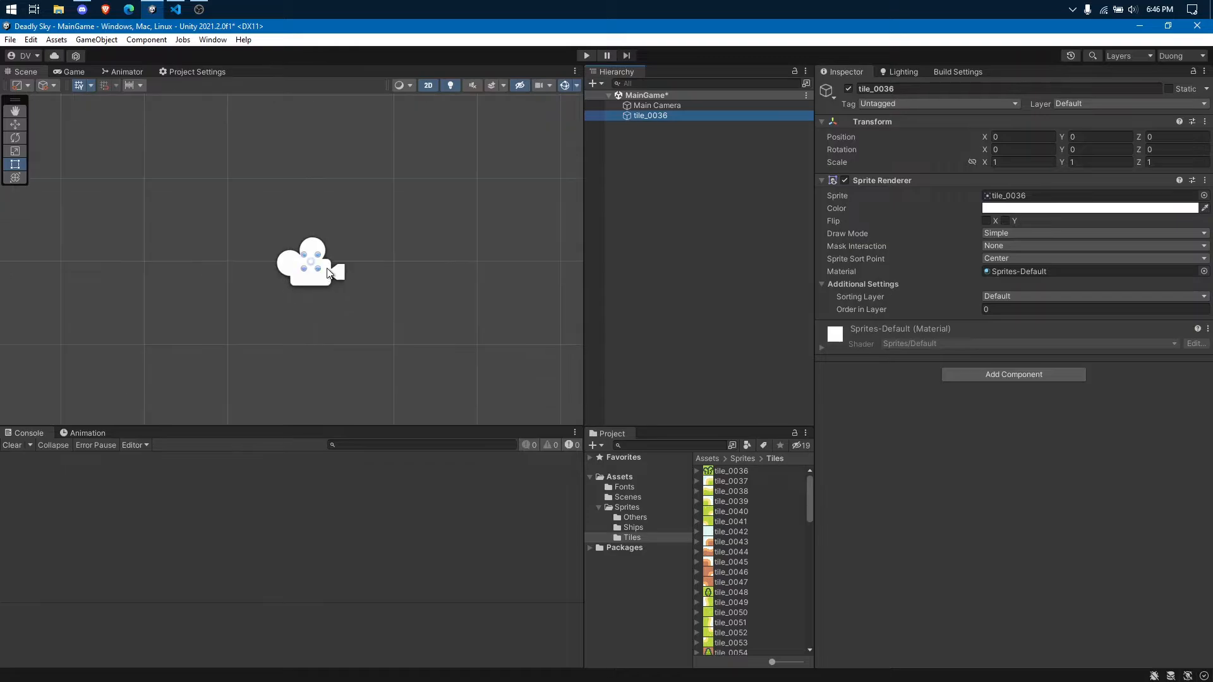
scroll(317, 267, up, 6)
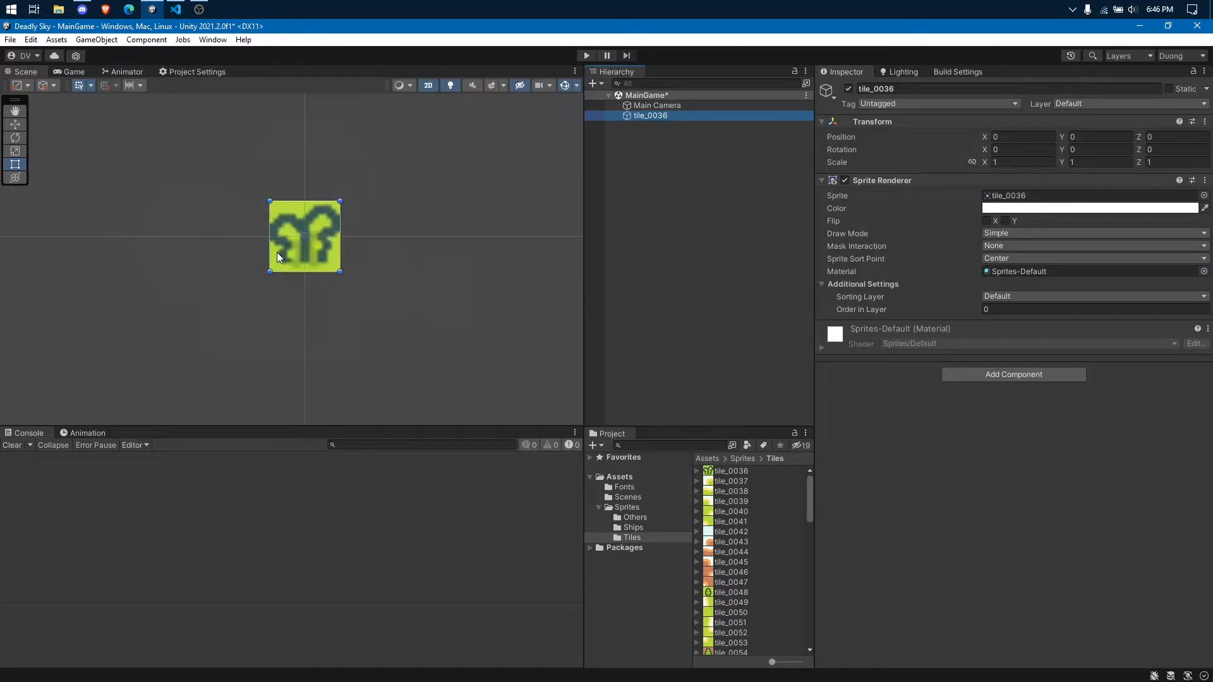
scroll(278, 254, up, 5)
middle_drag(381, 143, 355, 191)
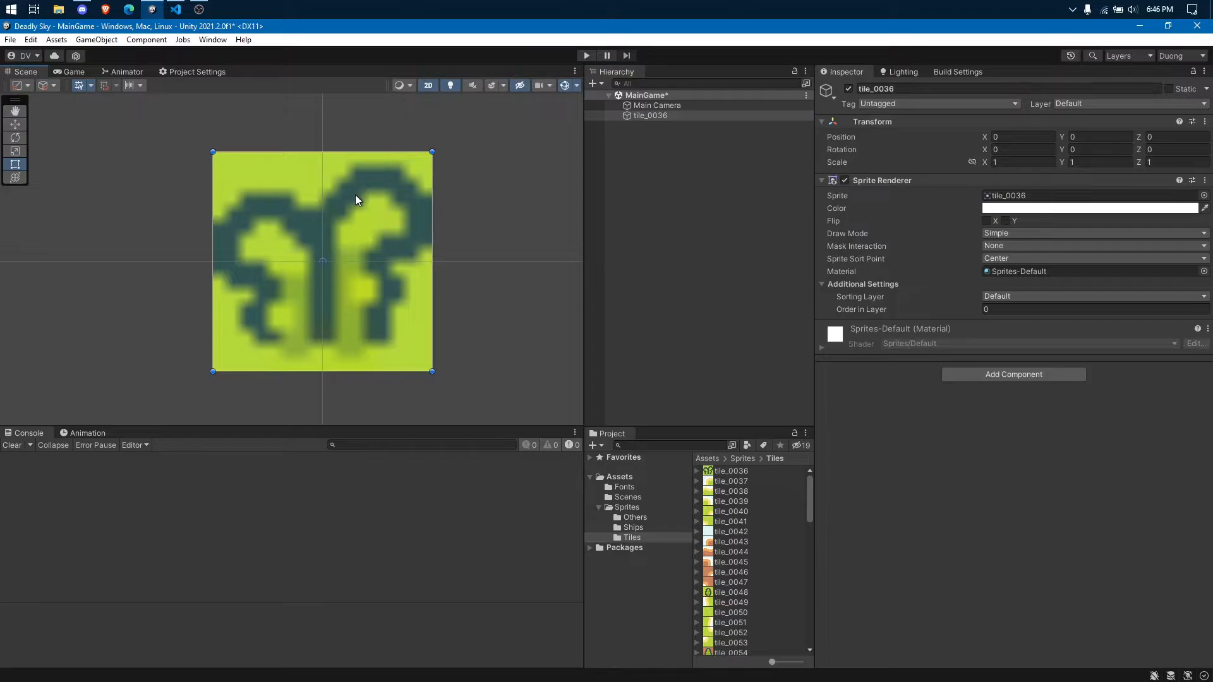
click(70, 72)
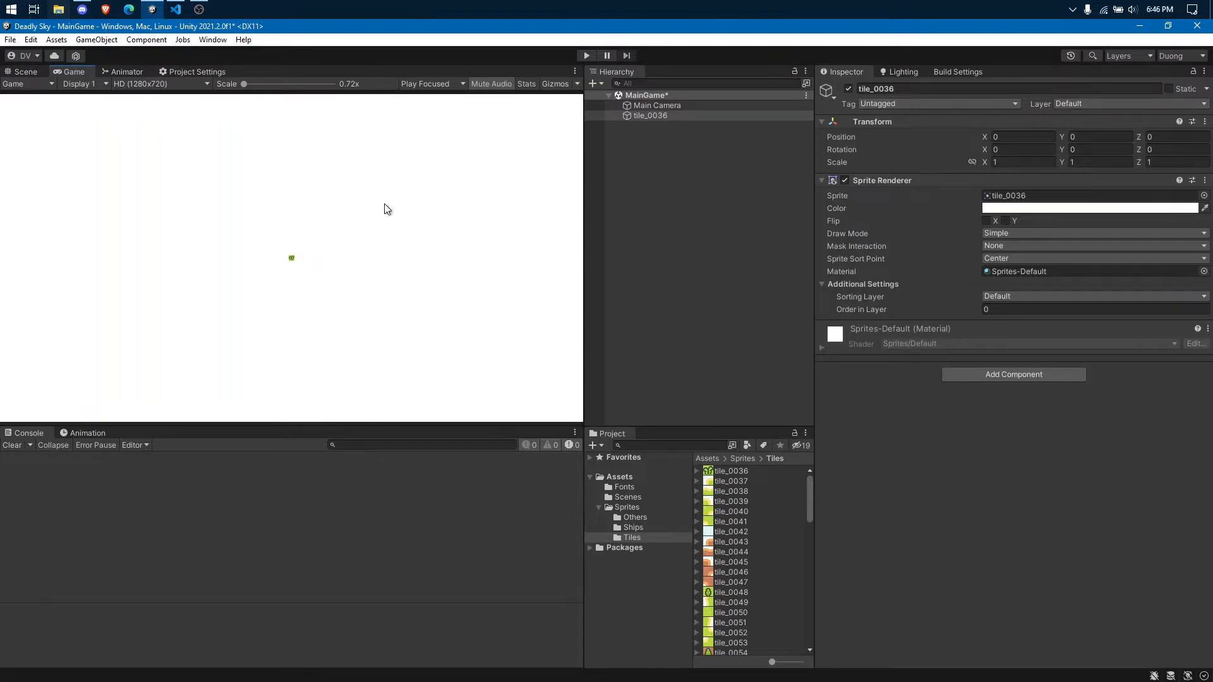
- Show the Tiles folder in File Explorer, inspect tile_0036.png's pixel dimensions in Paint, and return to Unity
right_click(734, 482)
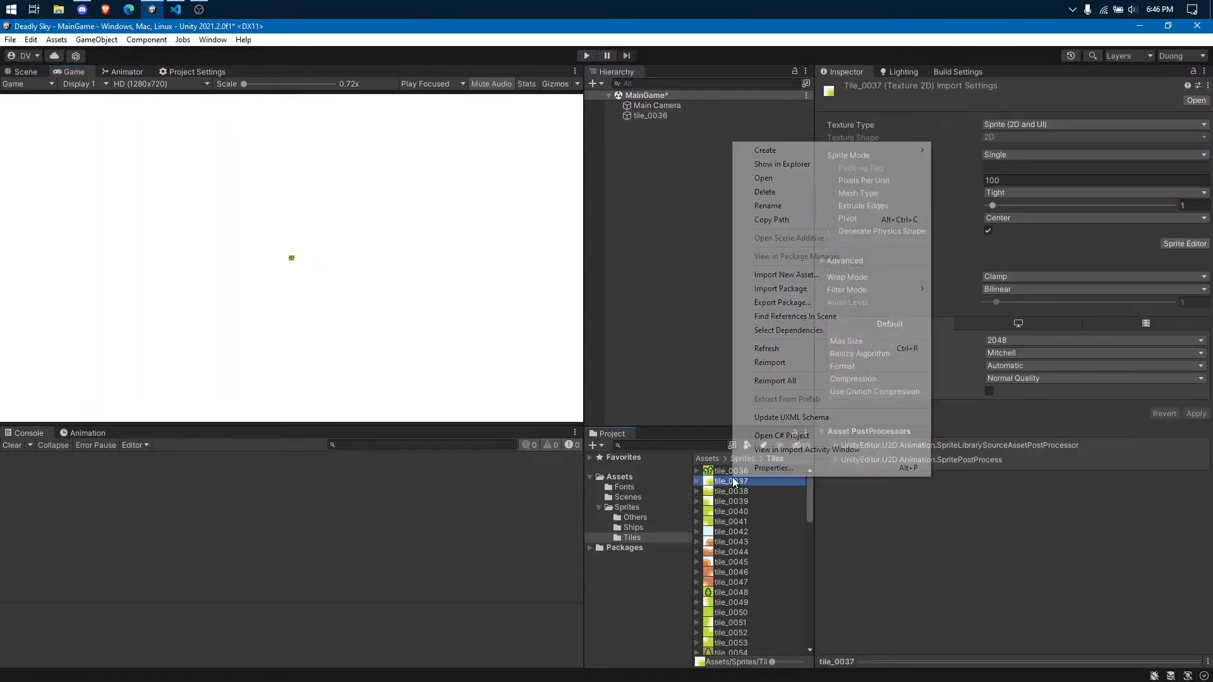
click(775, 159)
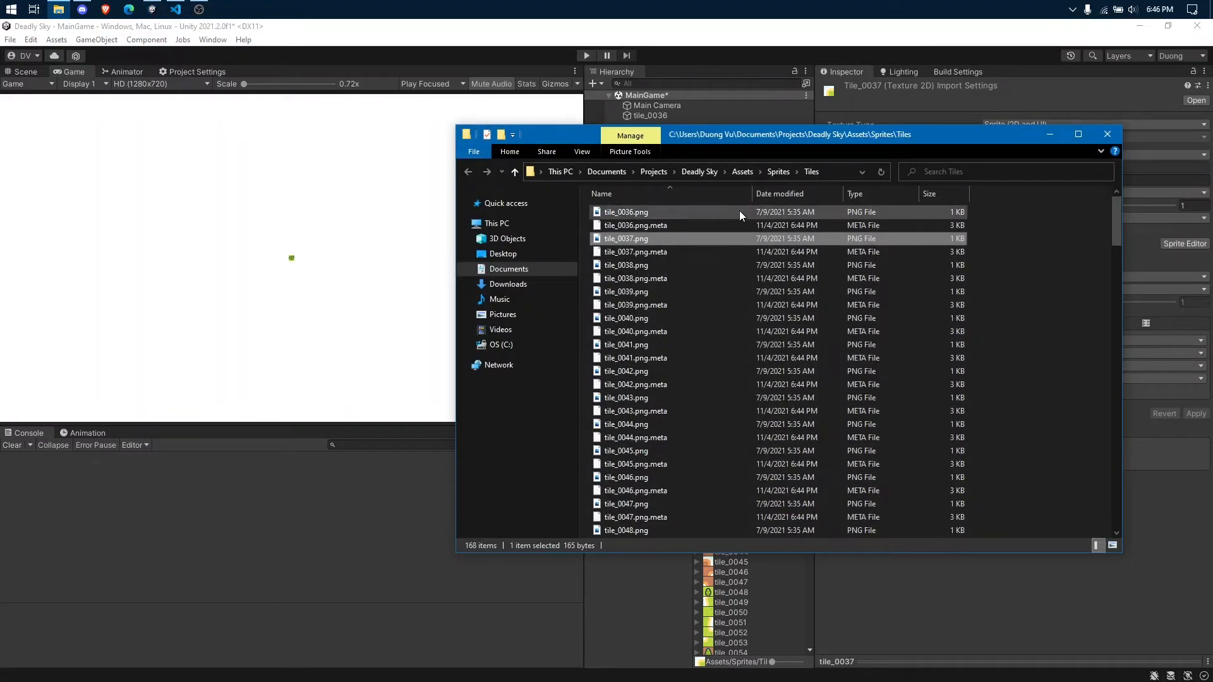
click(614, 212)
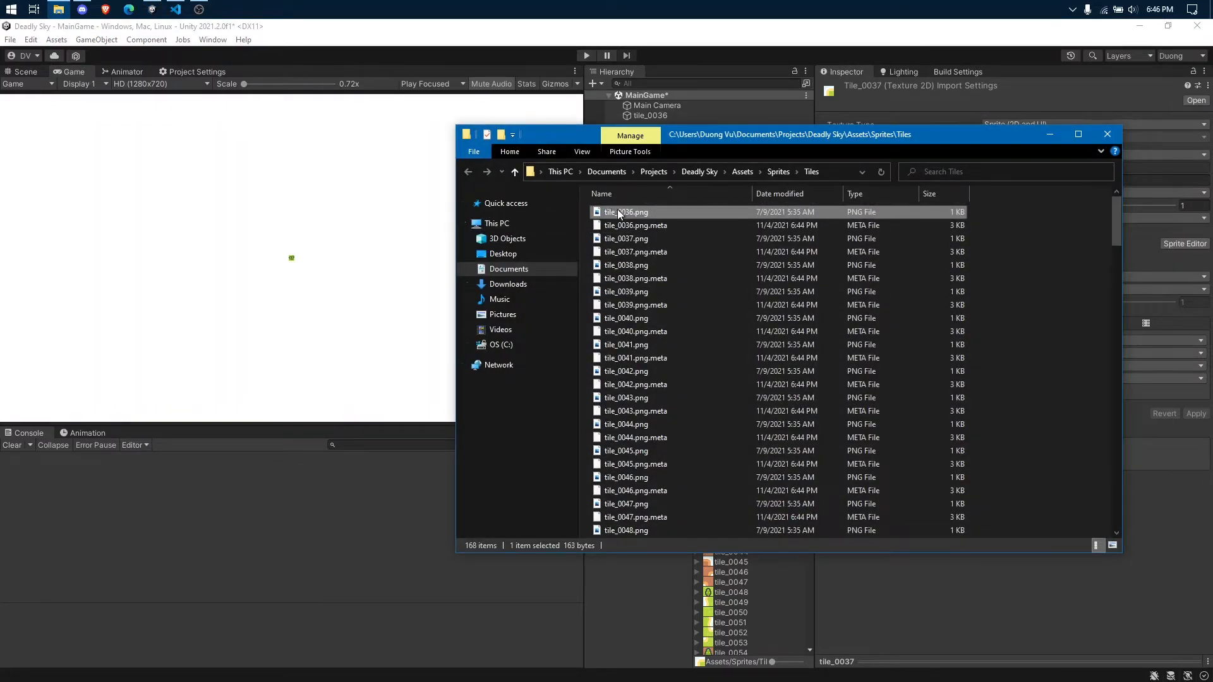
right_click(618, 215)
click(669, 288)
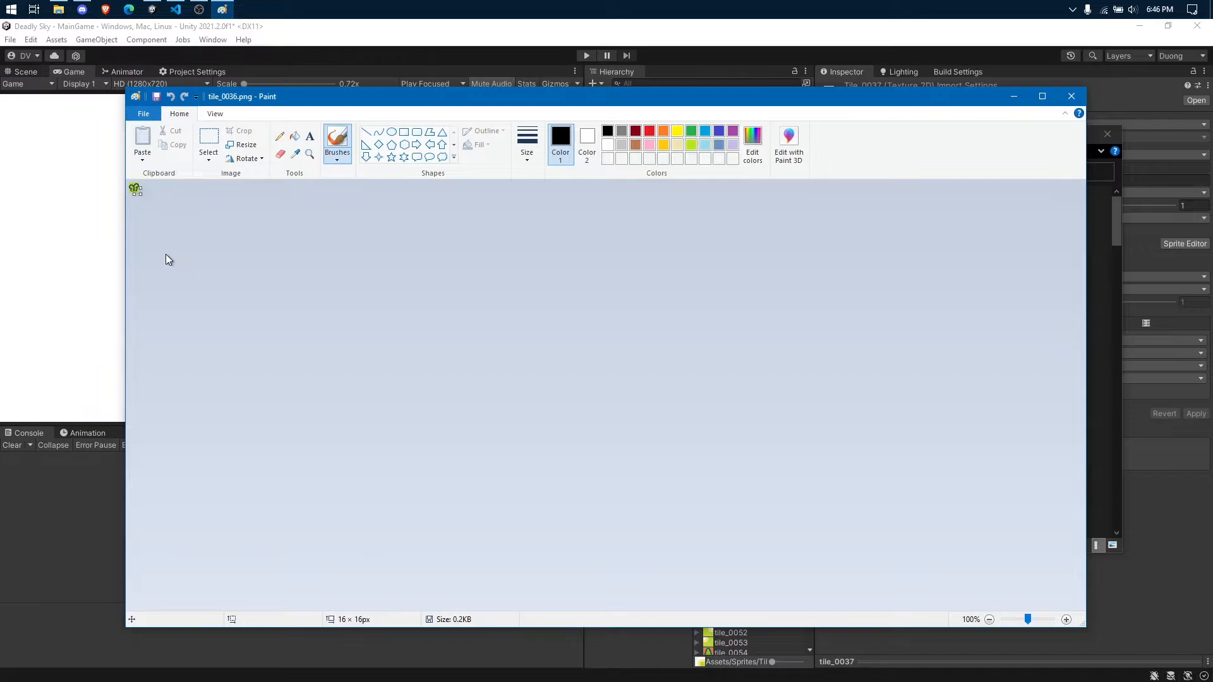
ctrl+scroll(163, 221, up, 5)
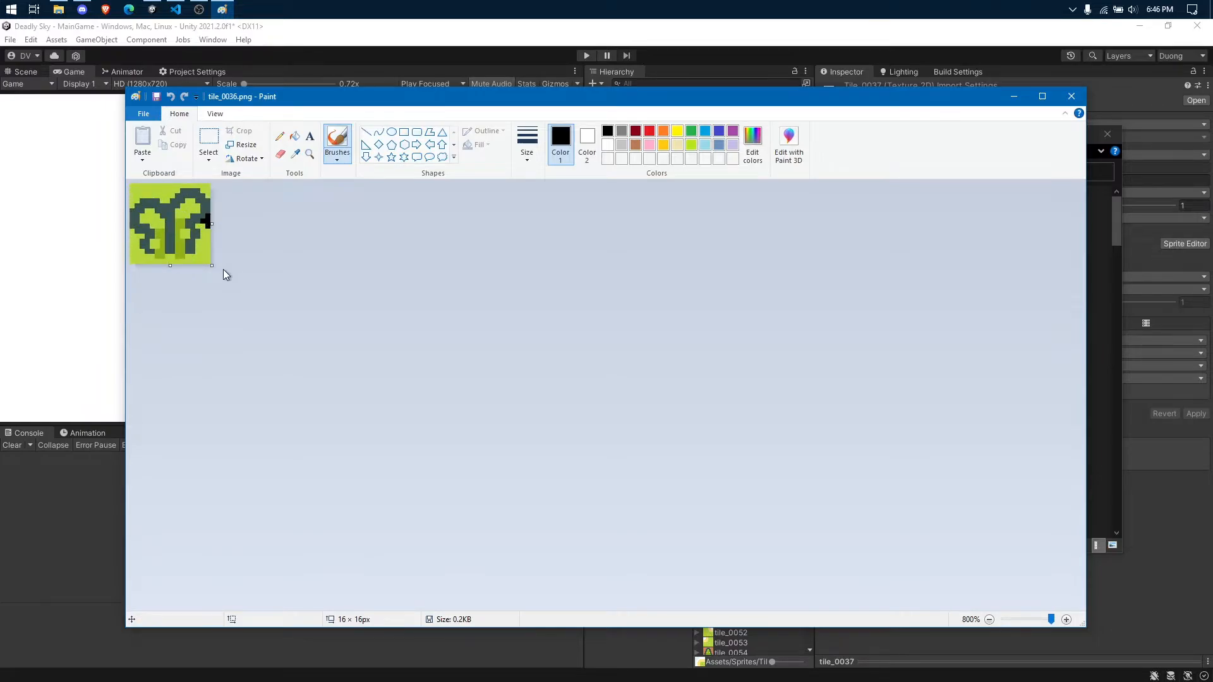
click(202, 246)
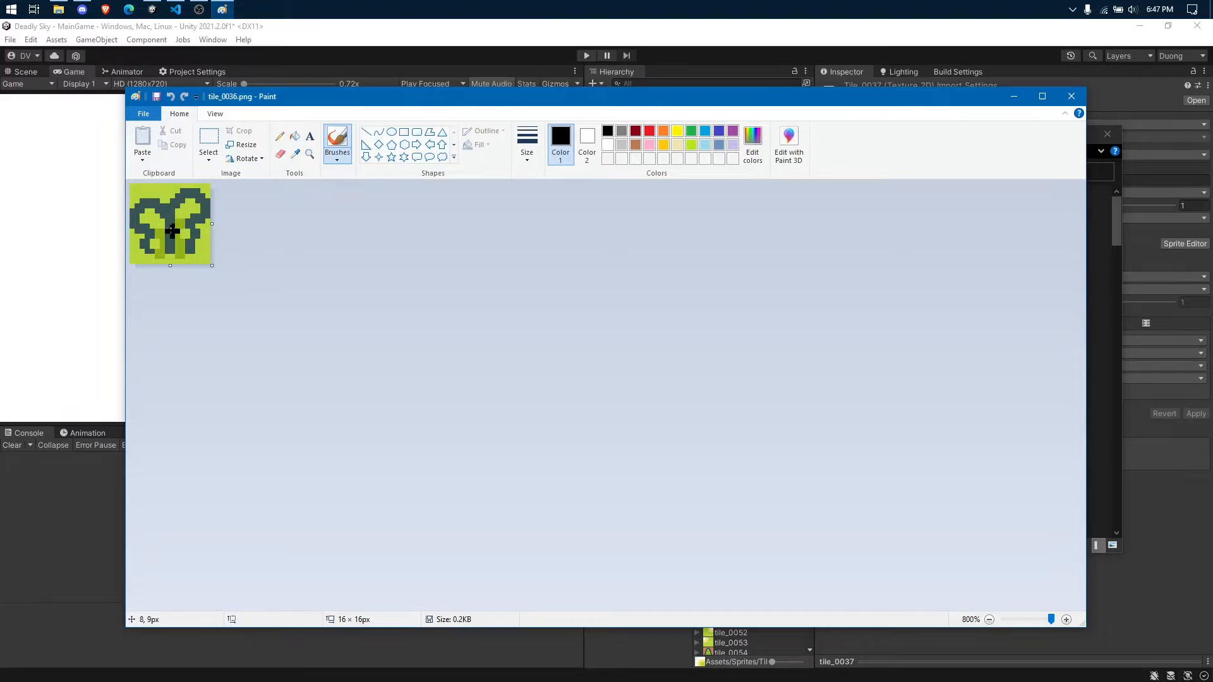
click(1071, 96)
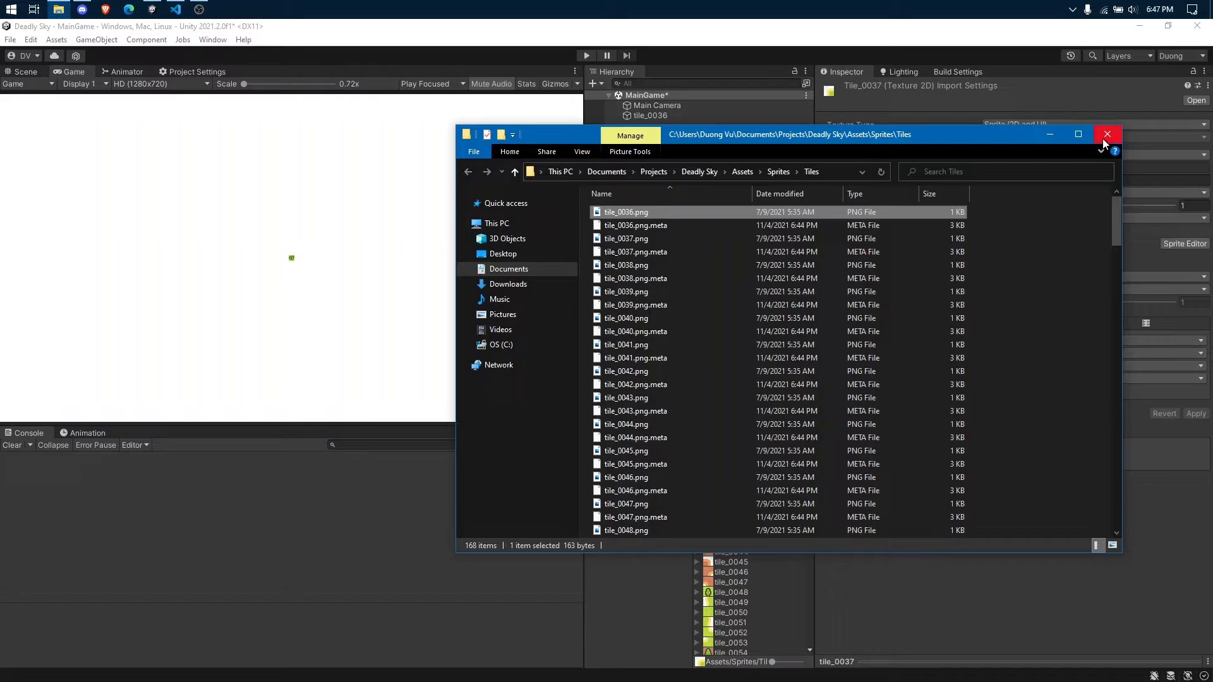
click(1051, 134)
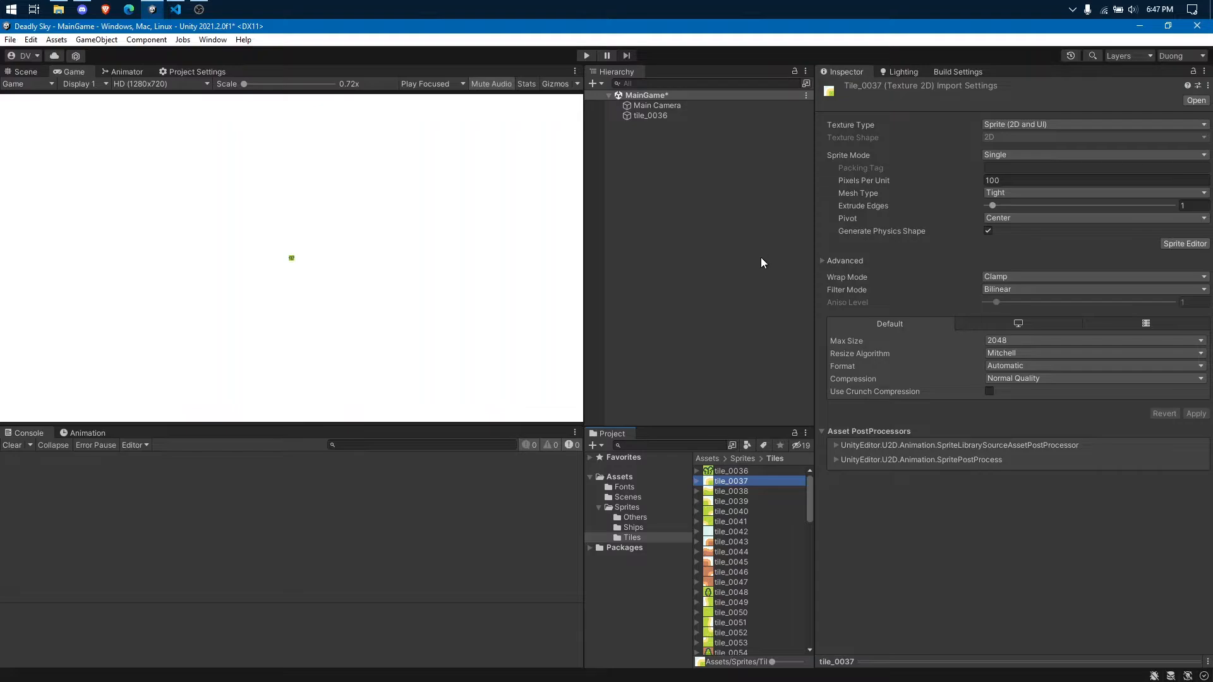
- Set the Pixels Per Unit of tile_0036 to 16 in its import settings and apply the change
click(749, 471)
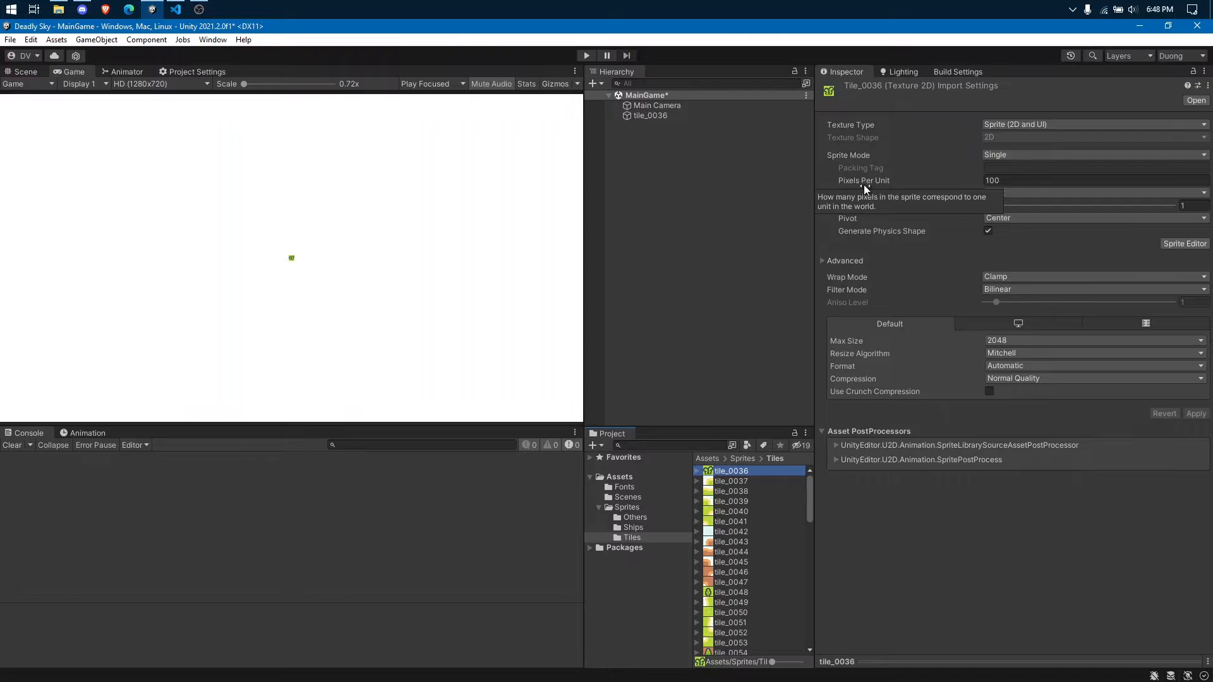
click(1011, 178)
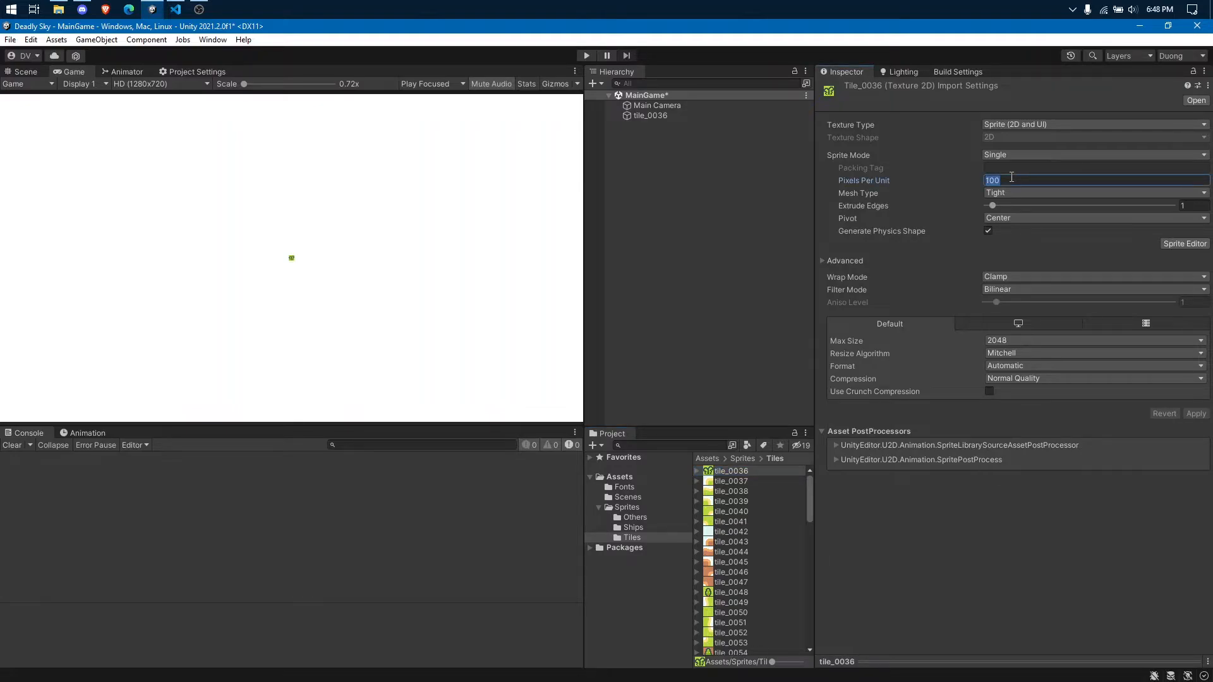
text(16)
click(1196, 414)
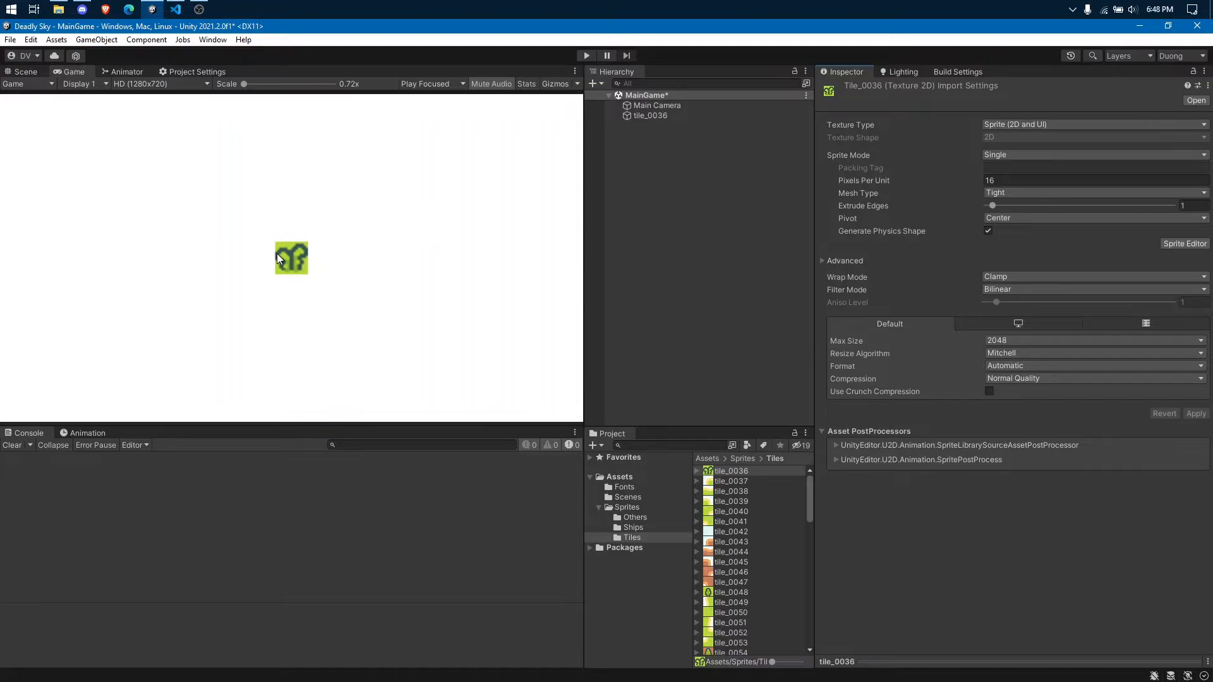
- Compare the resized tile with the grid and camera frame in the Scene view, and check it in the Game view
click(19, 71)
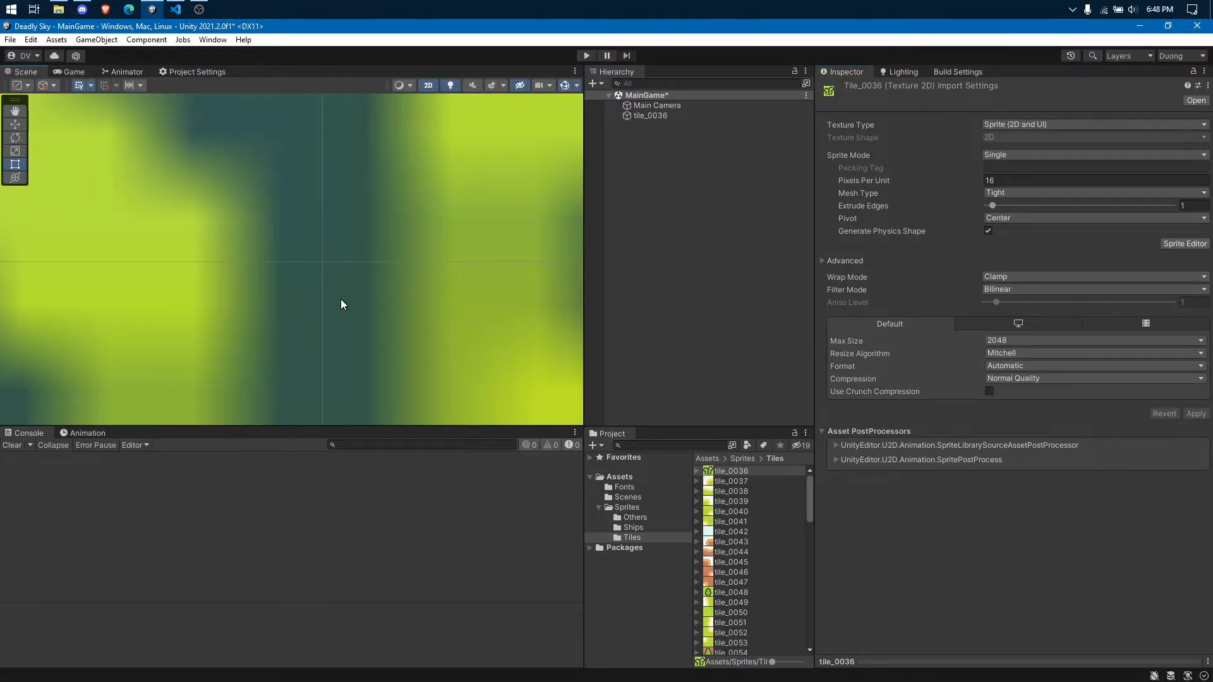
scroll(340, 304, down, 10)
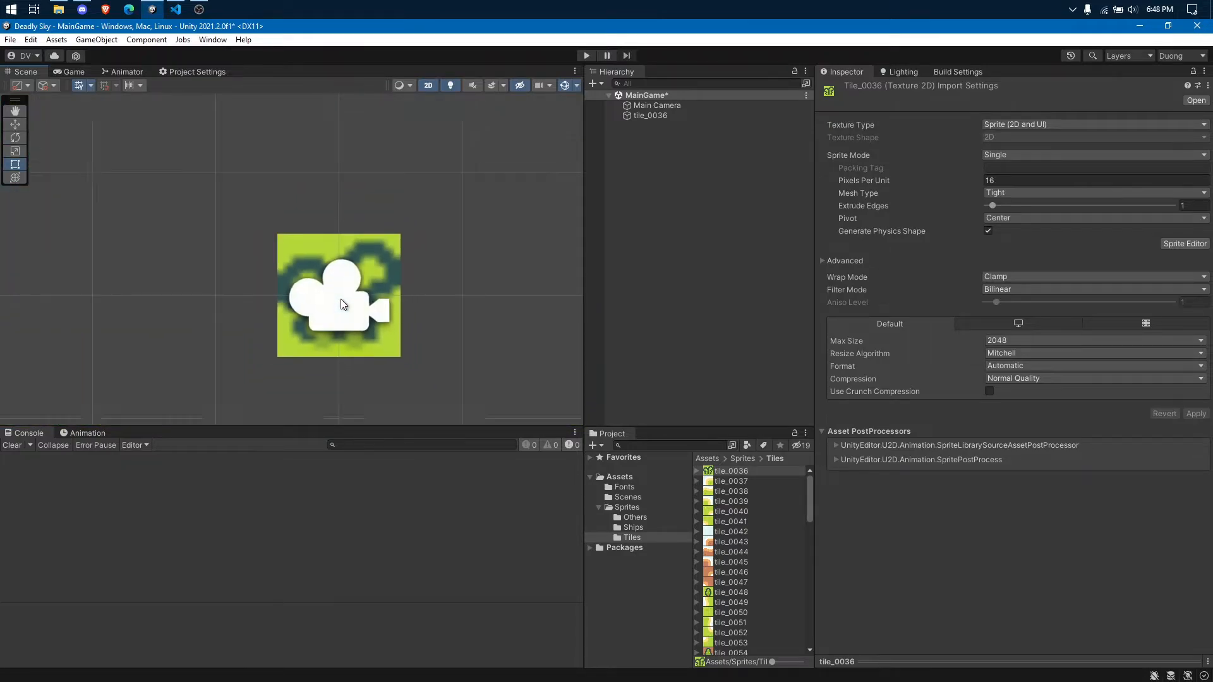
scroll(341, 304, down, 5)
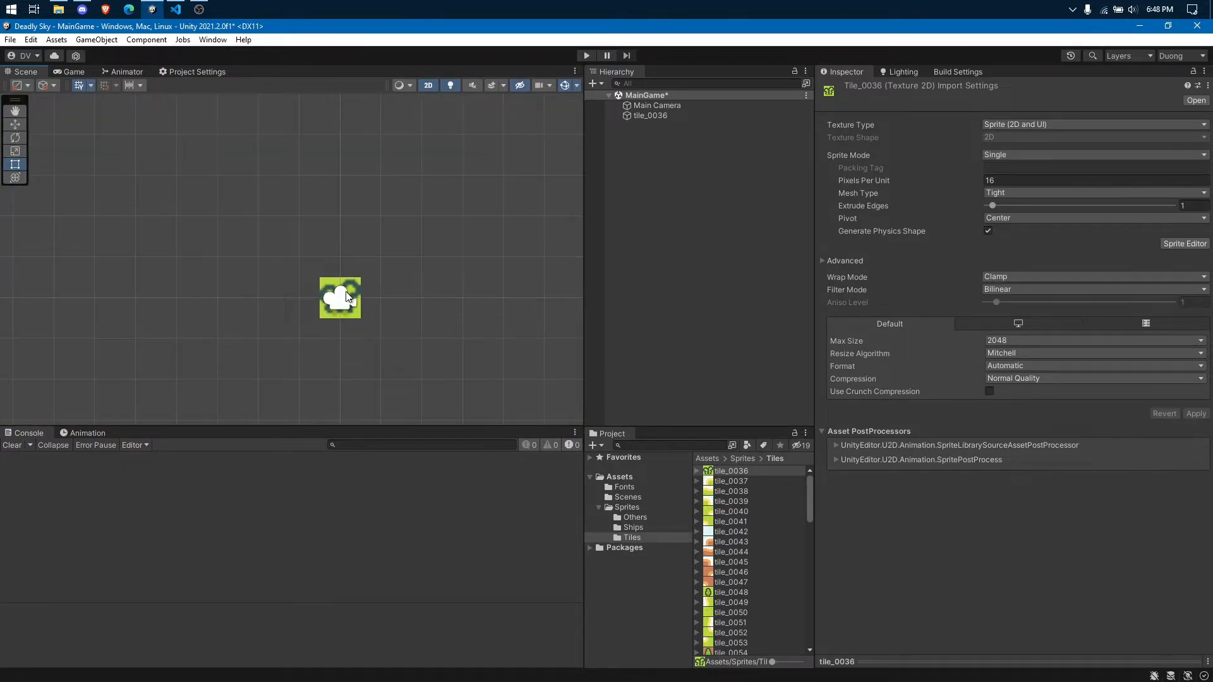
scroll(369, 302, down, 5)
middle_drag(385, 317, 352, 289)
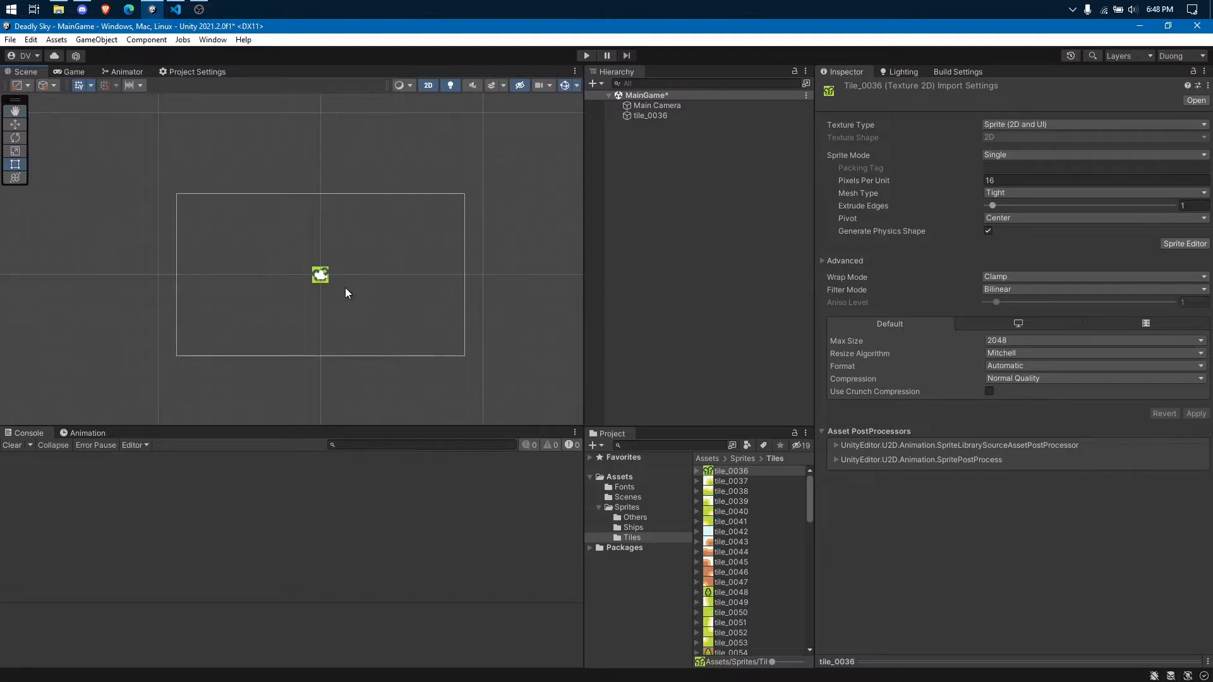
click(71, 74)
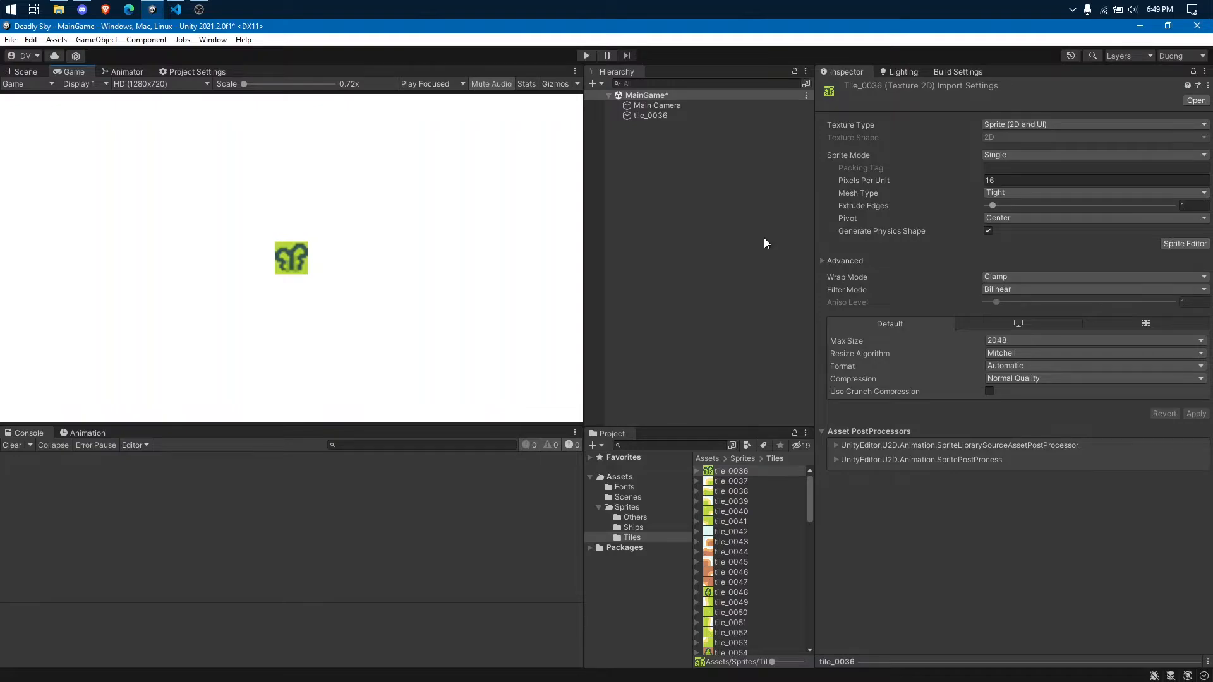
- Set tile_0036's Filter Mode to Point (no filter), apply the import settings and save the scene
click(1047, 290)
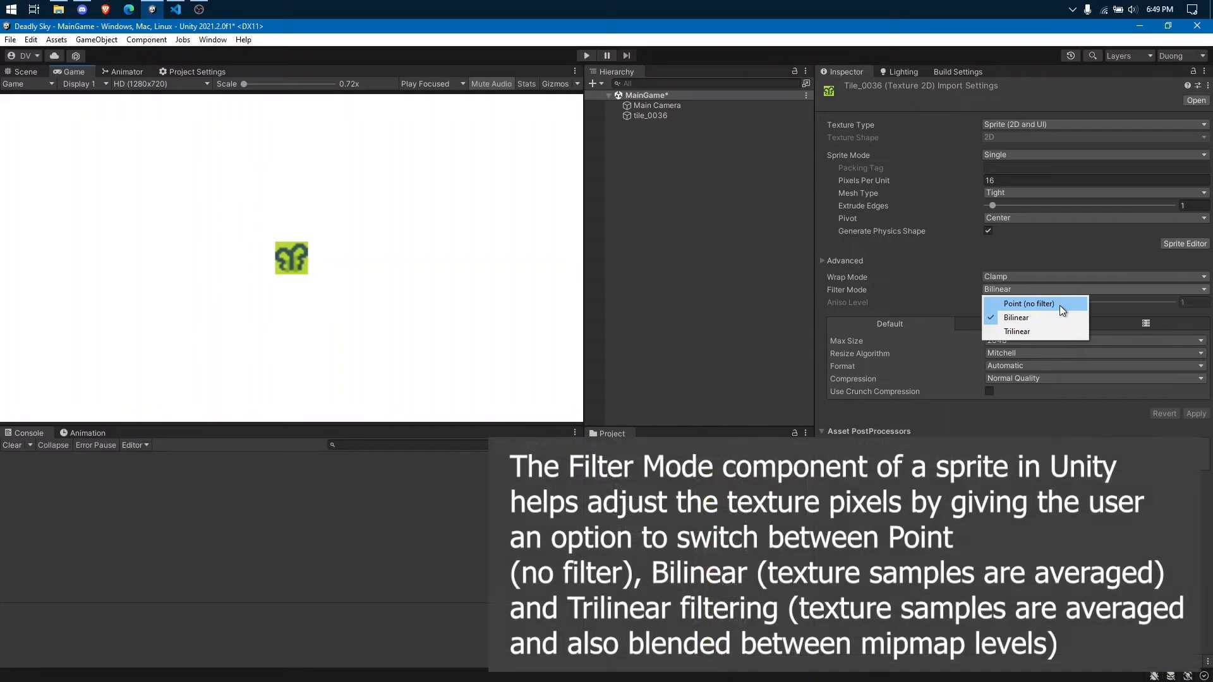
click(1060, 305)
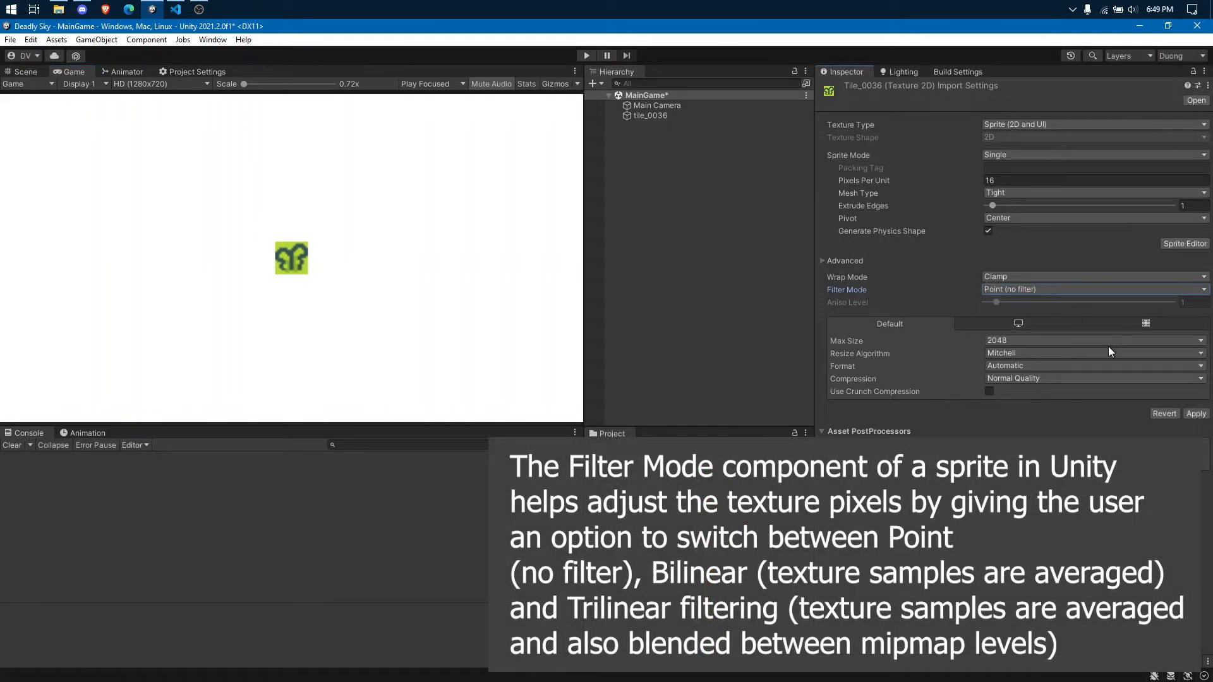
click(1195, 414)
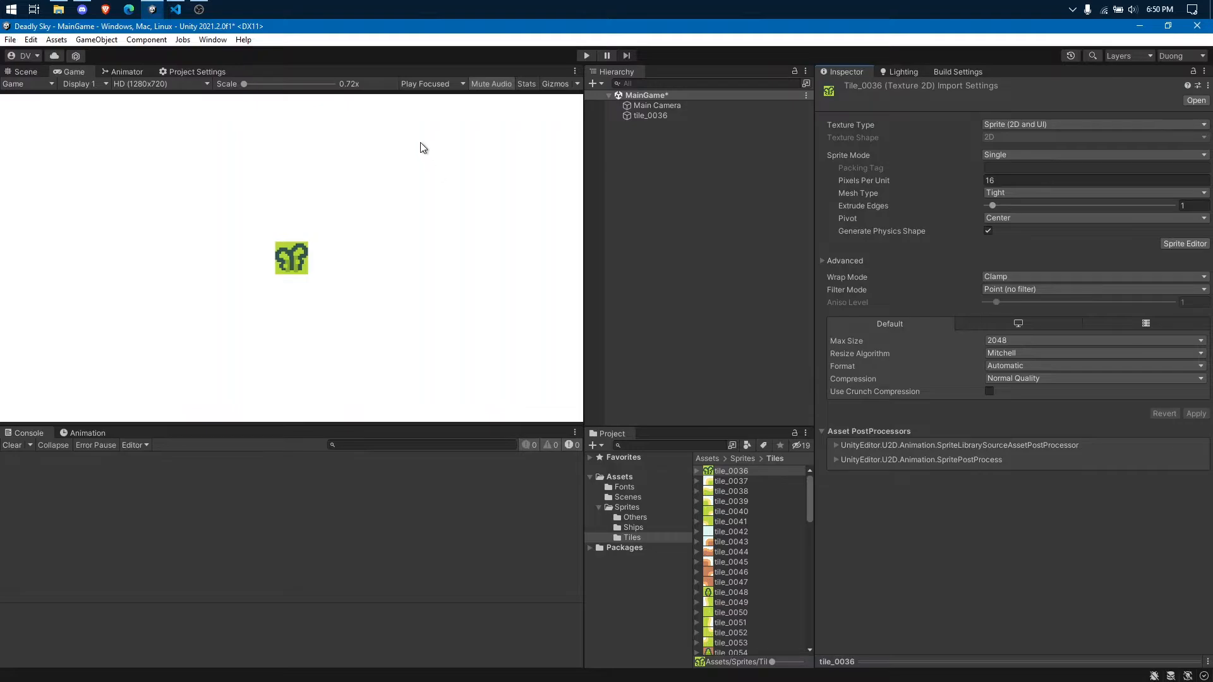
key(ctrl+s)
- Check the import settings of individual sprites from tile_0036 to tile_0040 and look through the rest of the Tiles folder
click(763, 472)
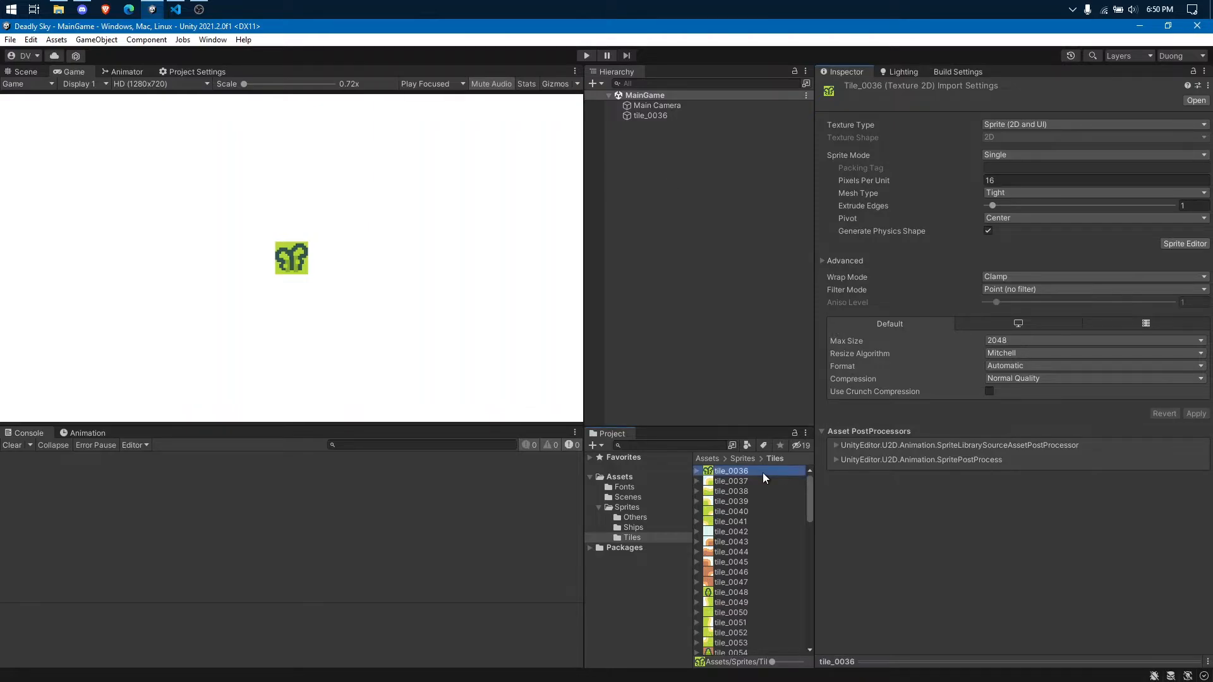
click(763, 472)
key(Escape)
click(763, 482)
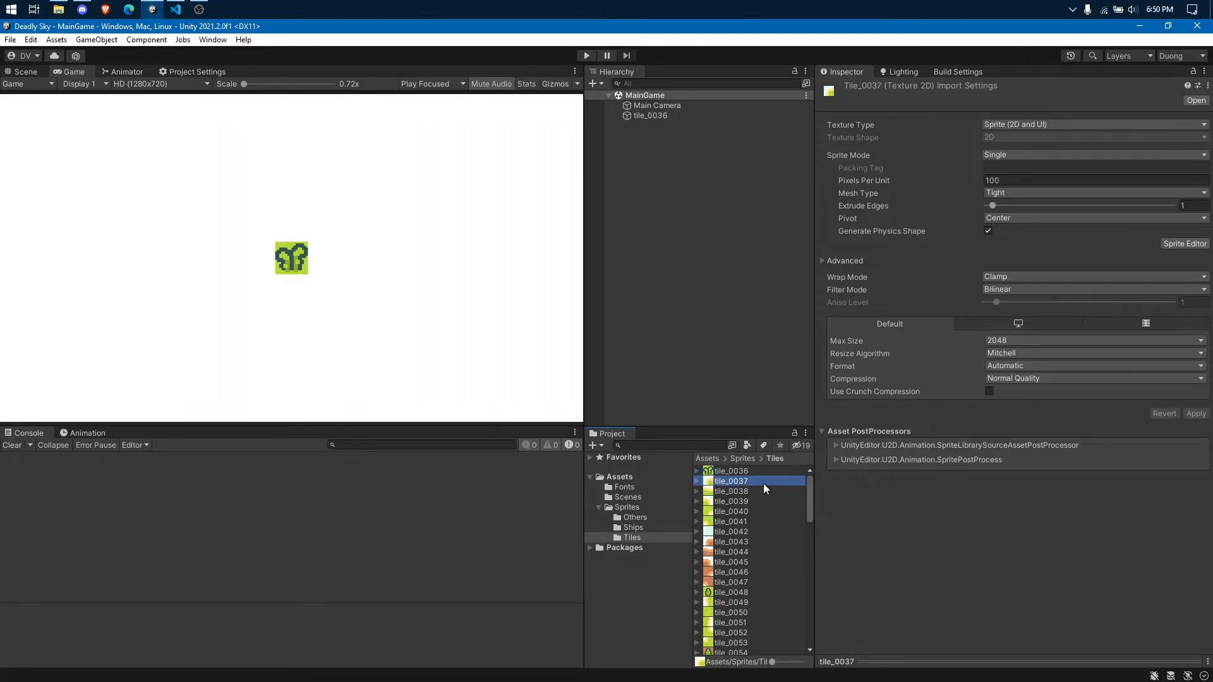
click(747, 491)
click(751, 502)
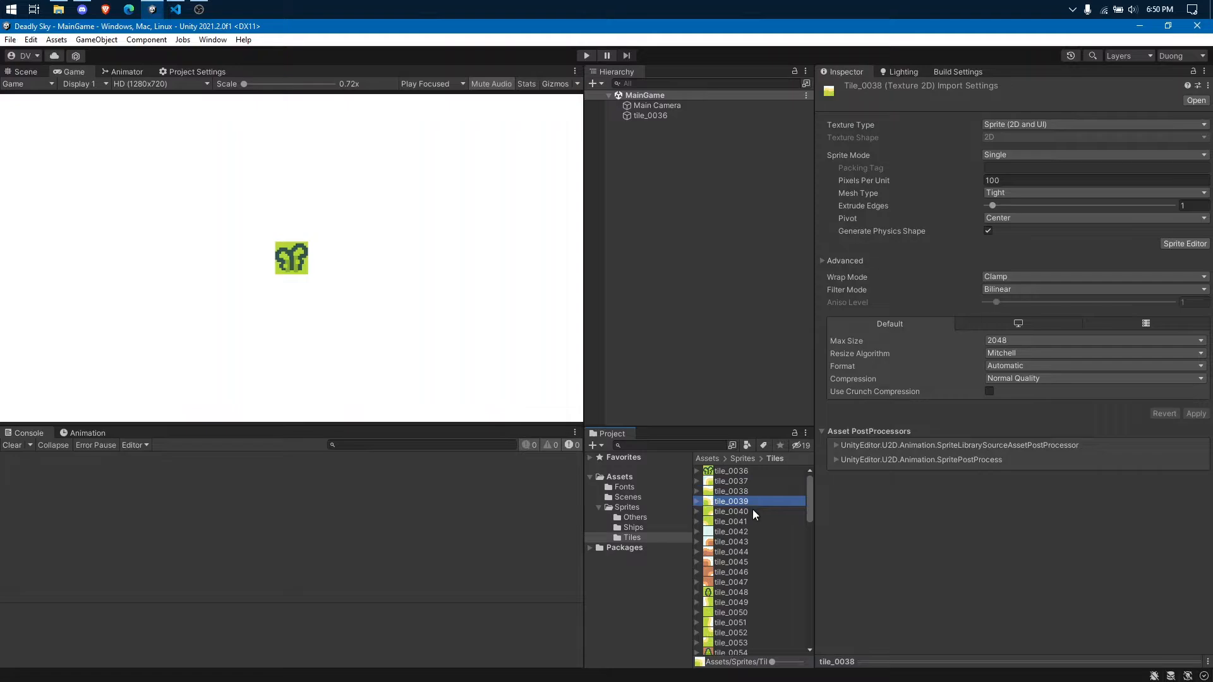
click(753, 511)
click(750, 483)
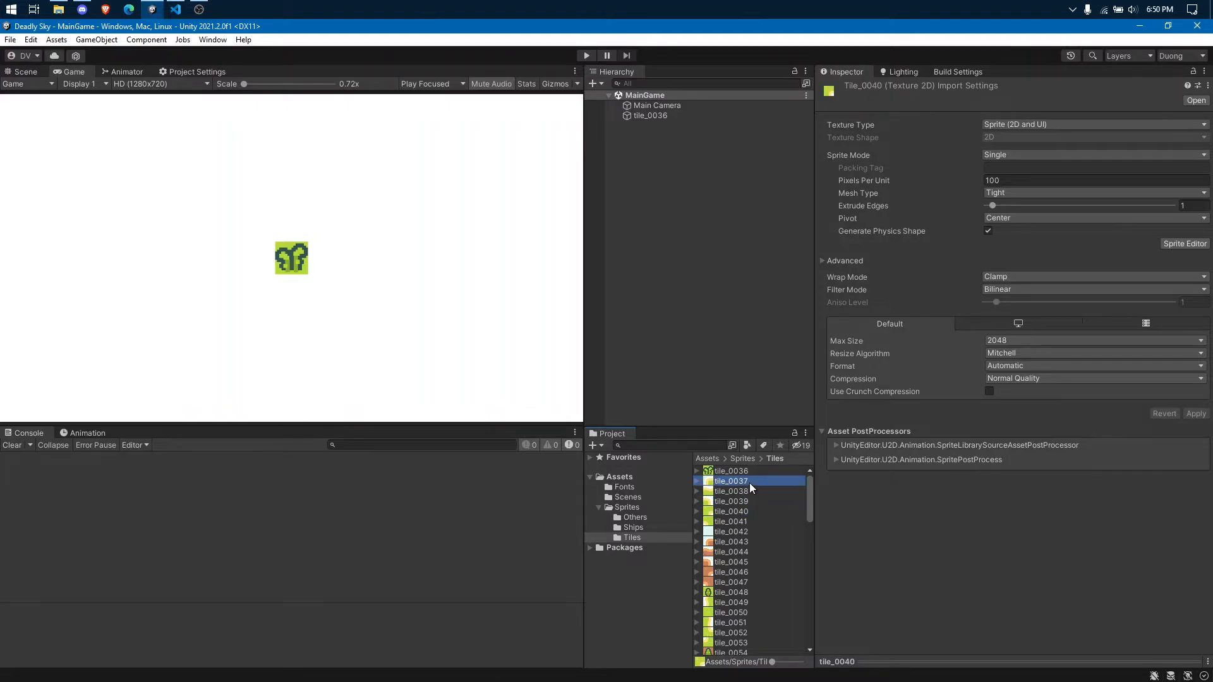
scroll(772, 575, down, 10)
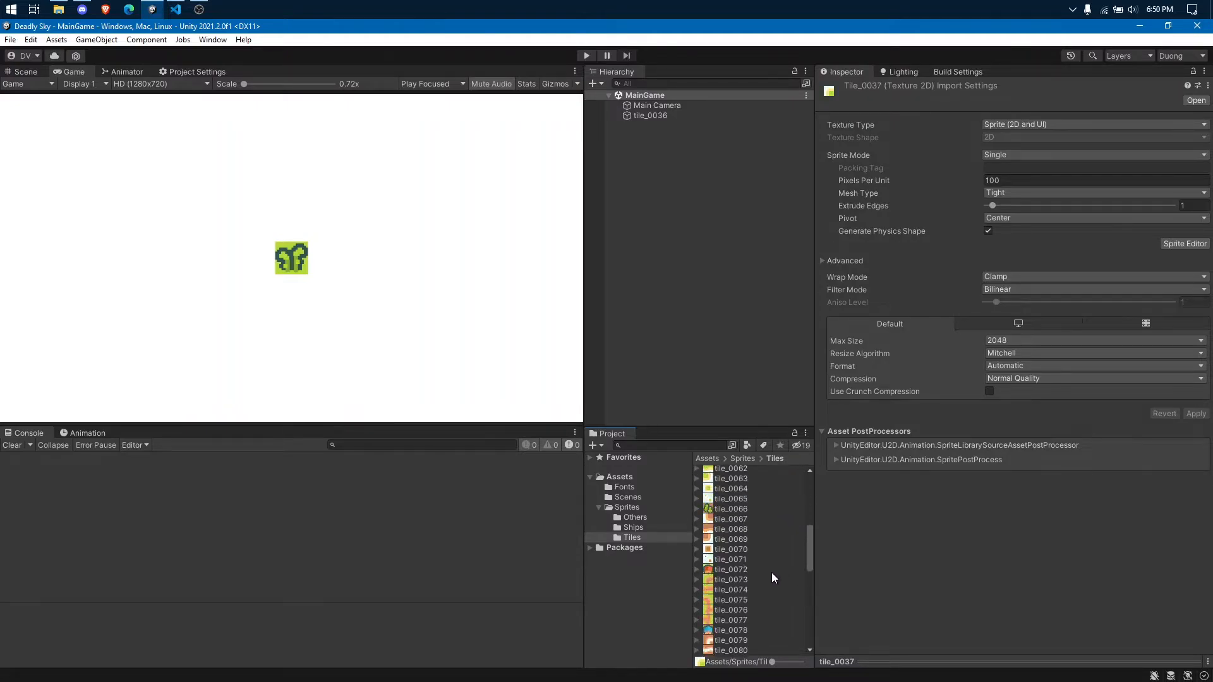
scroll(775, 567, up, 10)
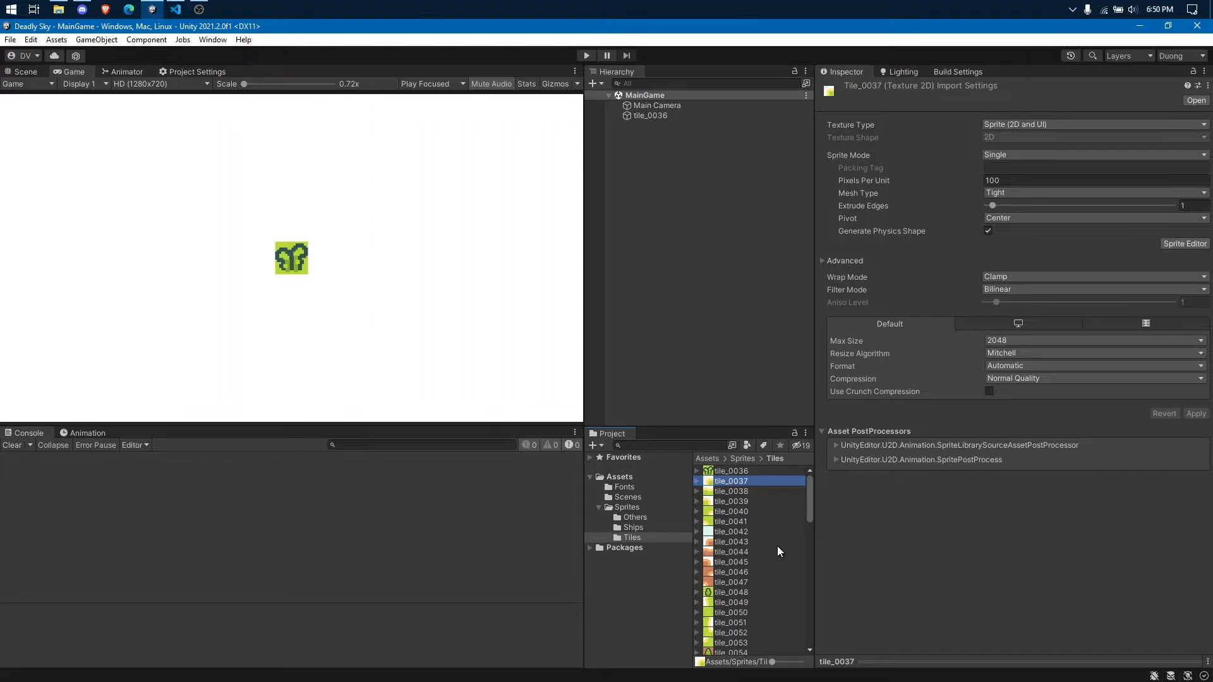
- Set Pixels Per Unit to 16 and Filter Mode to Point (no filter) for all sprites in the Tiles folder, and apply
key(ctrl+a)
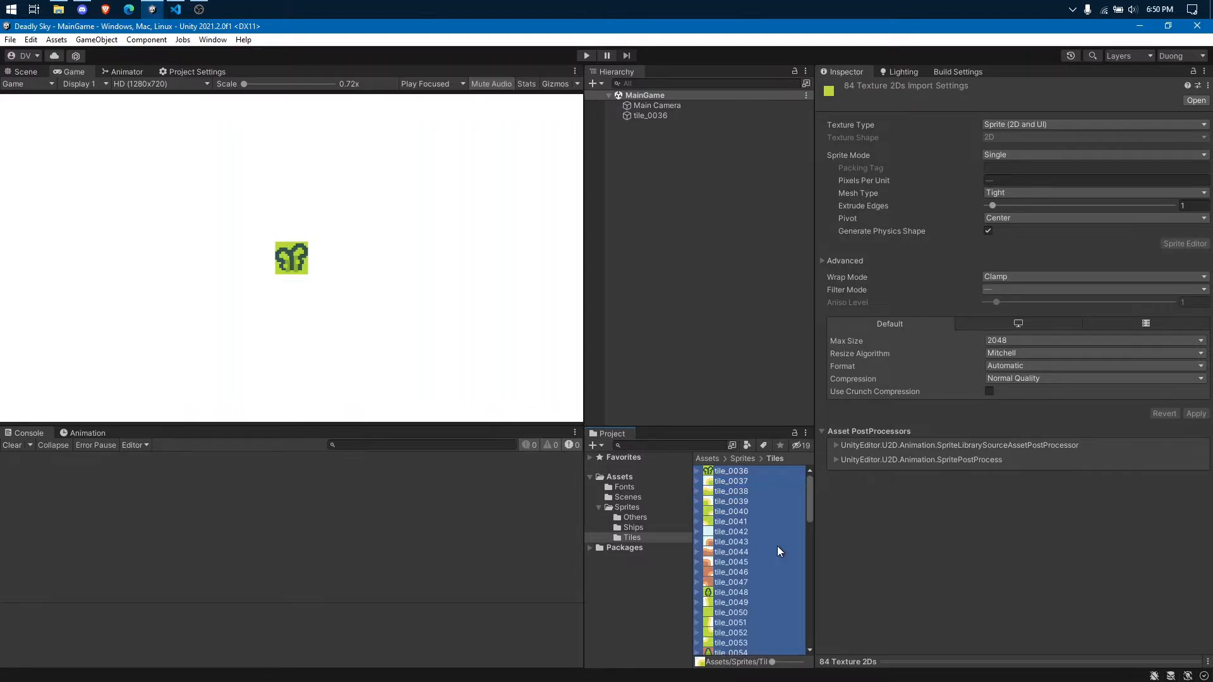
scroll(777, 551, down, 20)
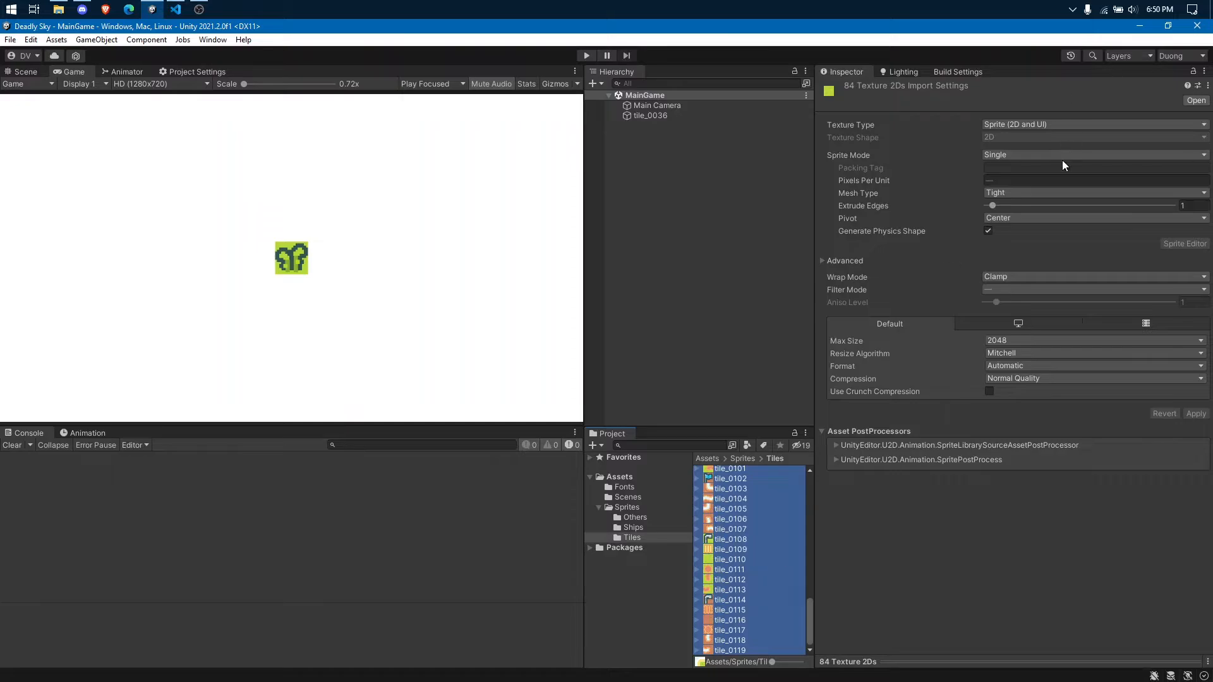
click(1101, 180)
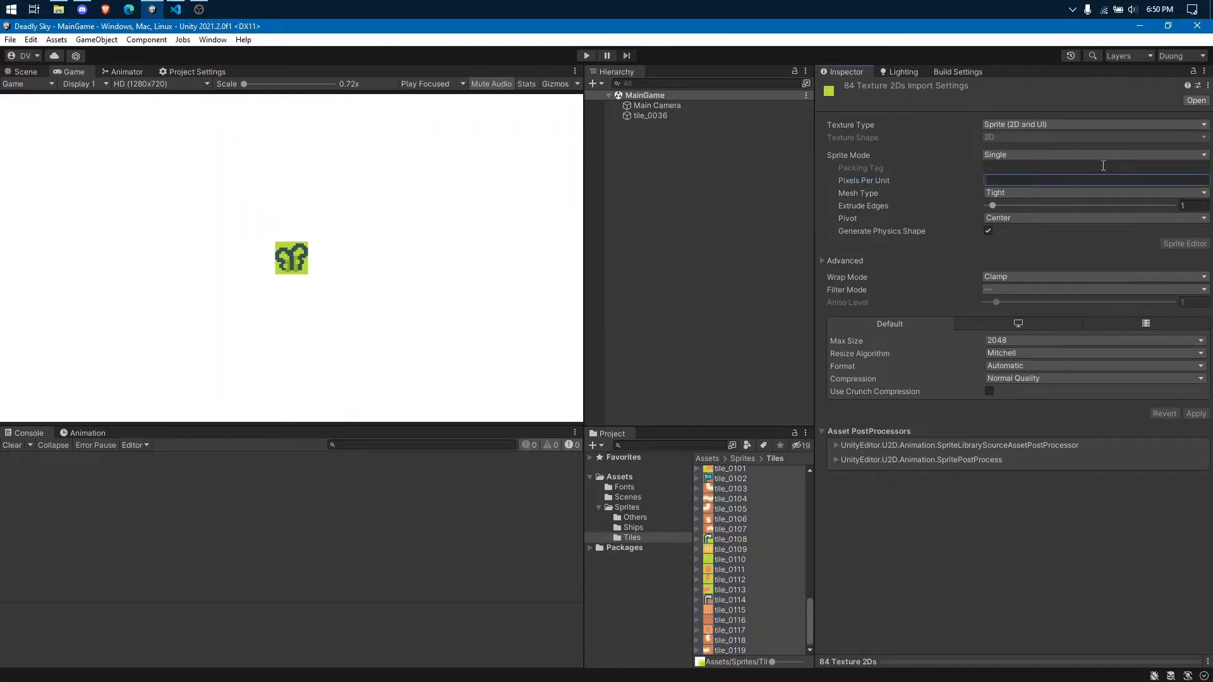
text(16)
click(1007, 289)
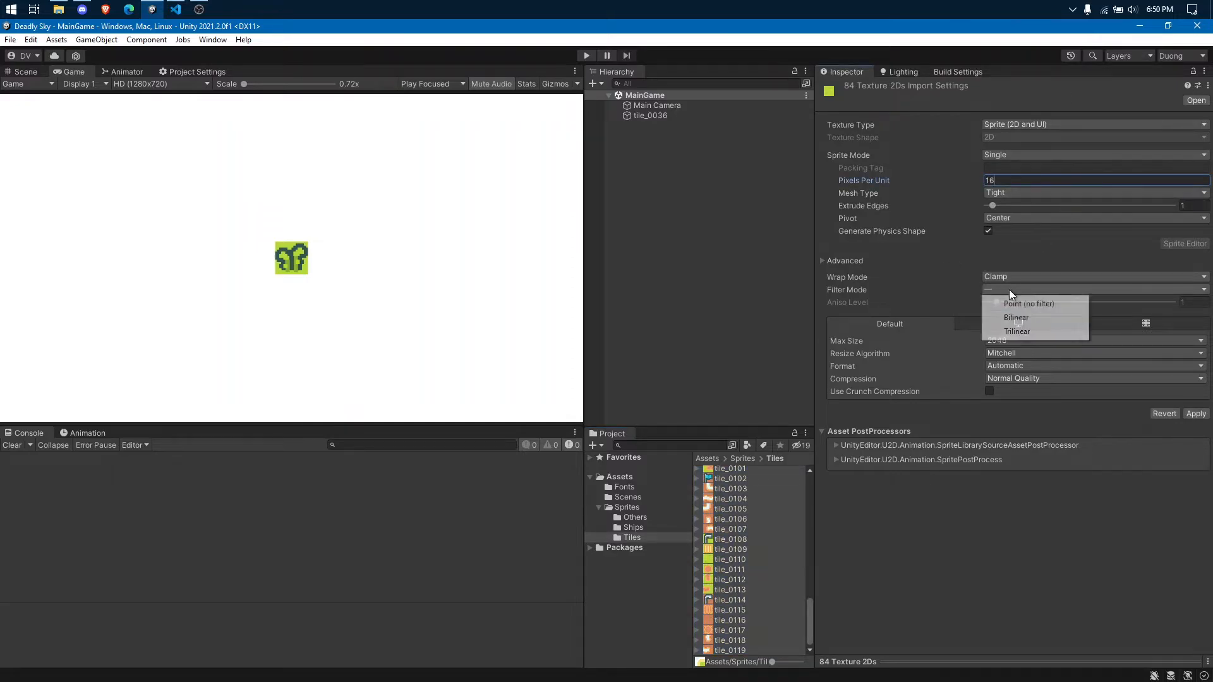
click(1001, 298)
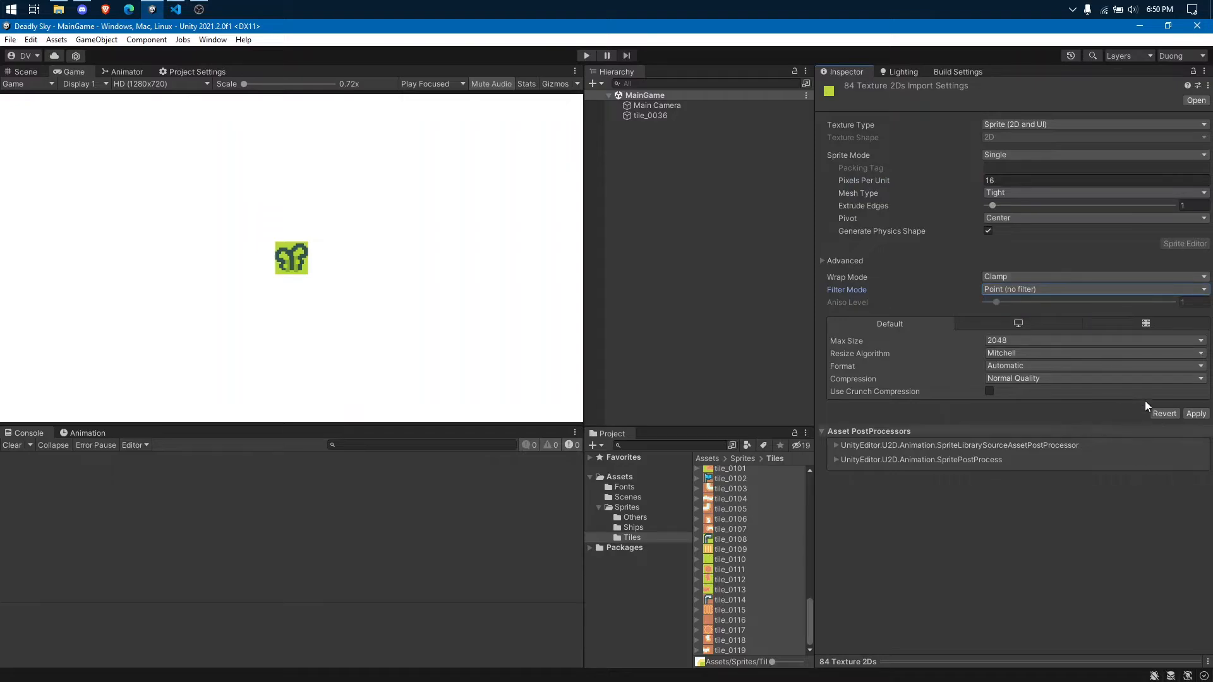
click(1194, 415)
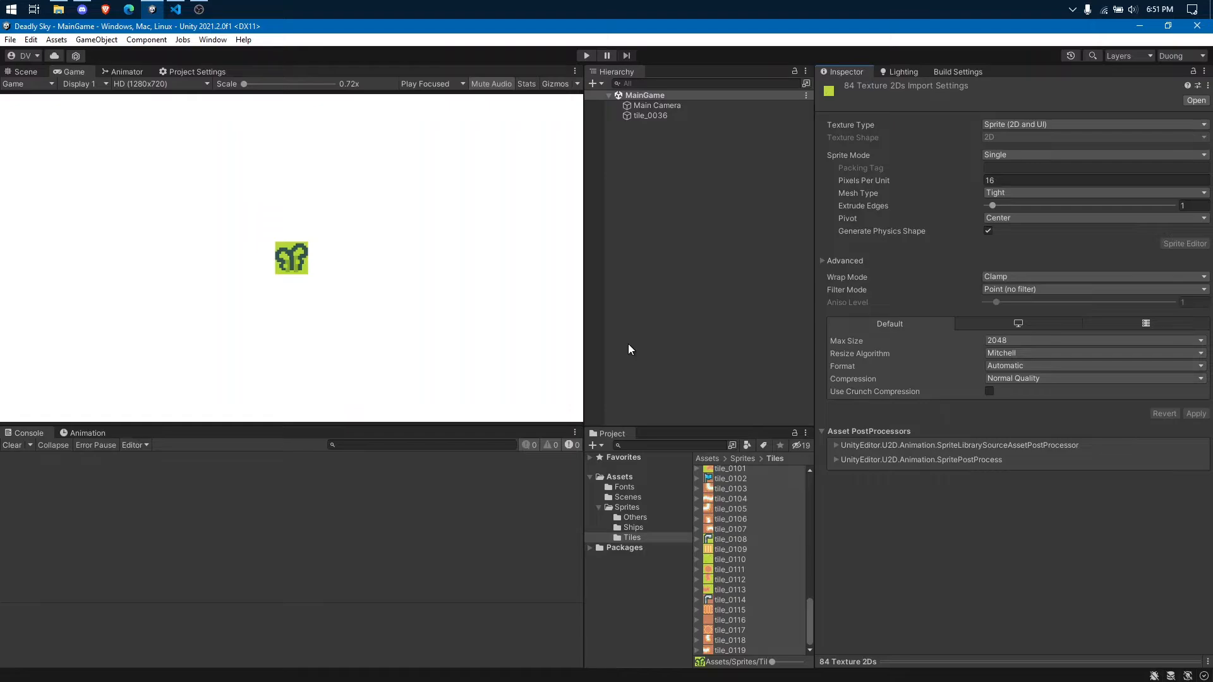
scroll(743, 547, up, 20)
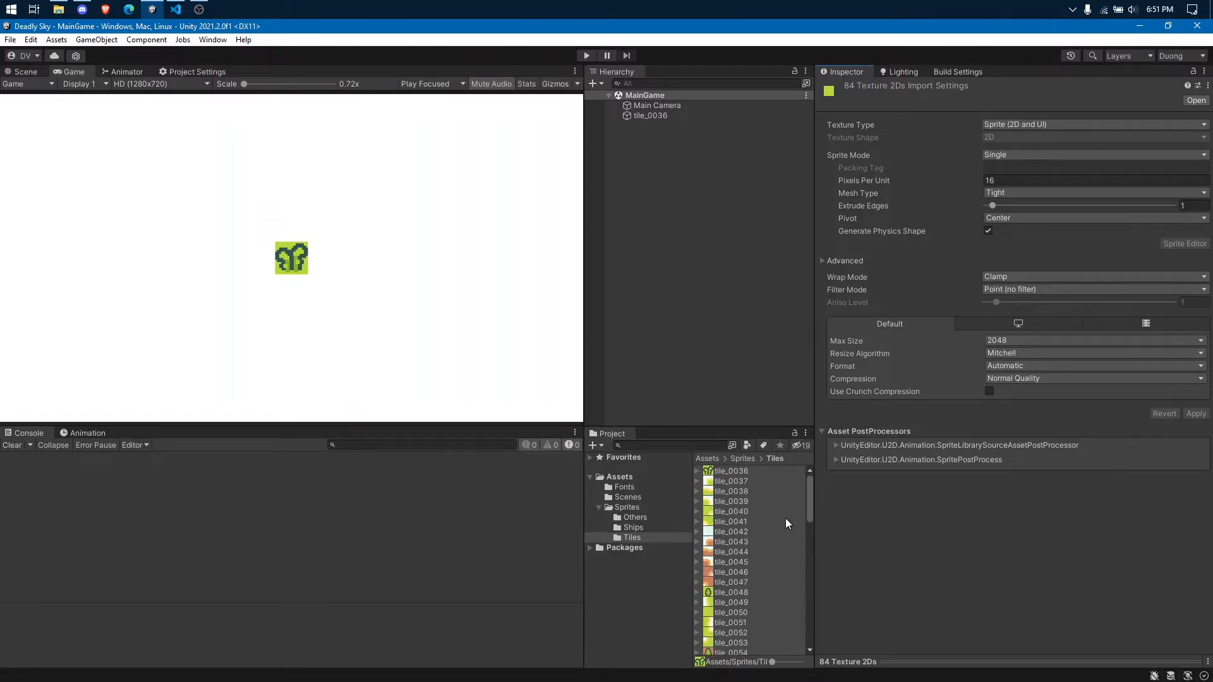
drag(809, 499, 810, 537)
click(729, 362)
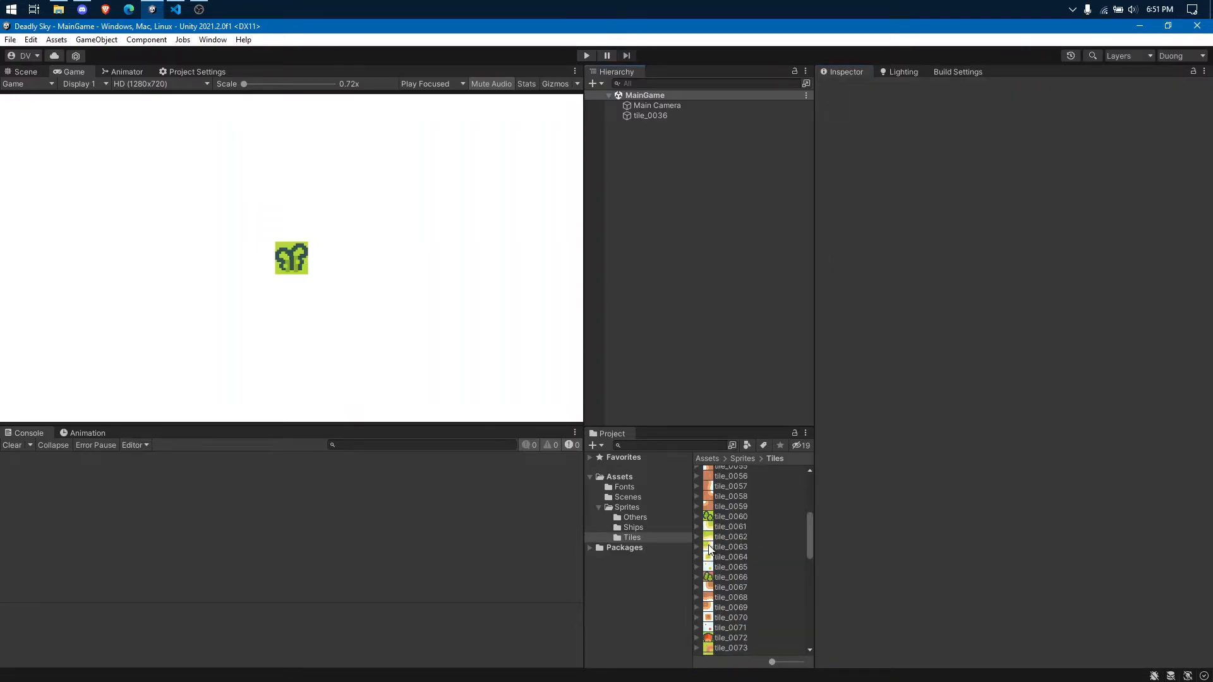
- Apply Pixels Per Unit 16 and Filter Mode Point (no filter) to all ship sprites in the Ships folder
click(650, 528)
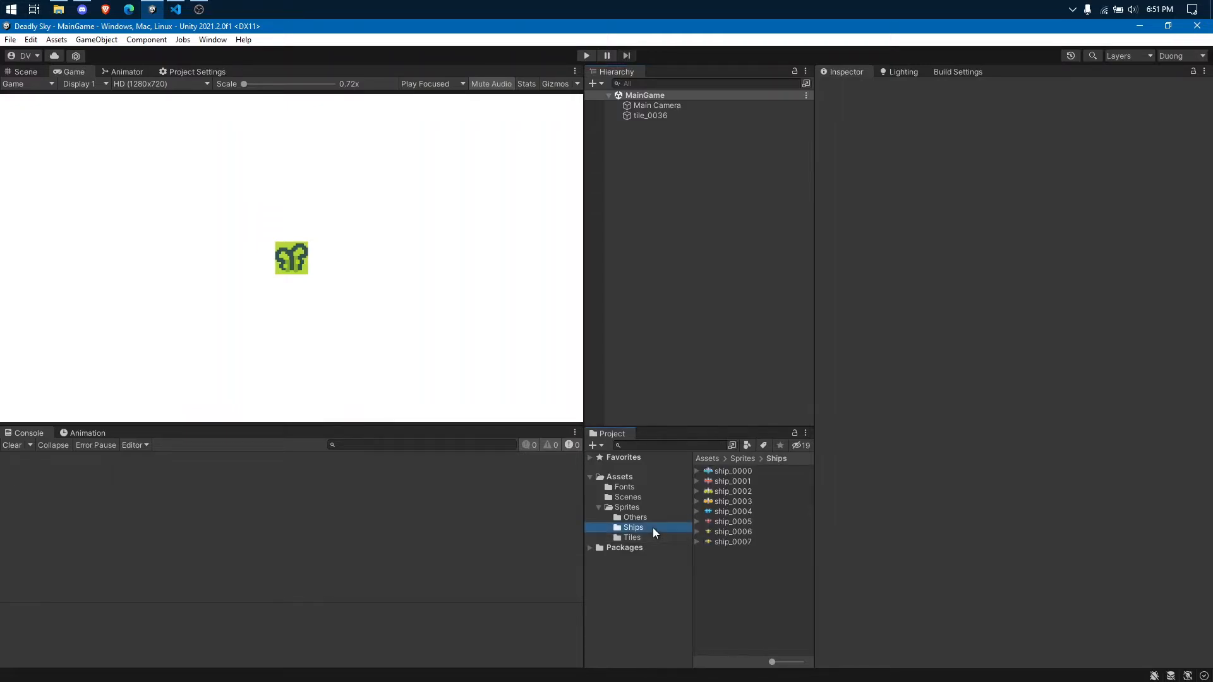
click(758, 590)
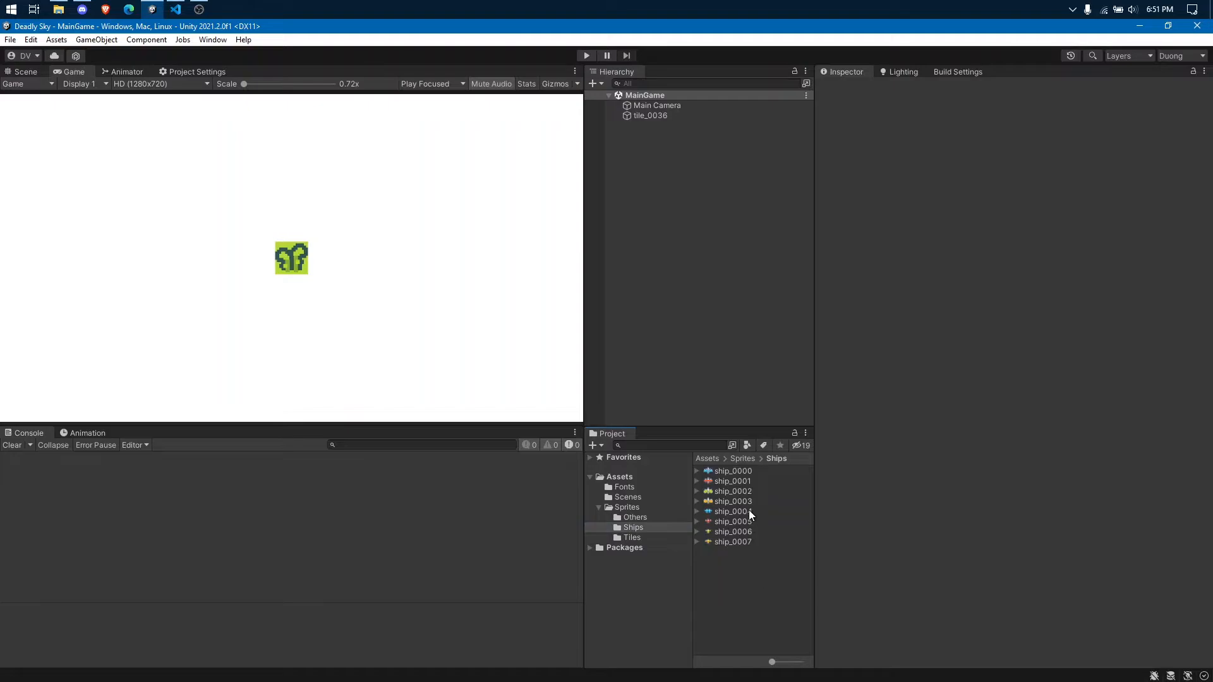
click(739, 471)
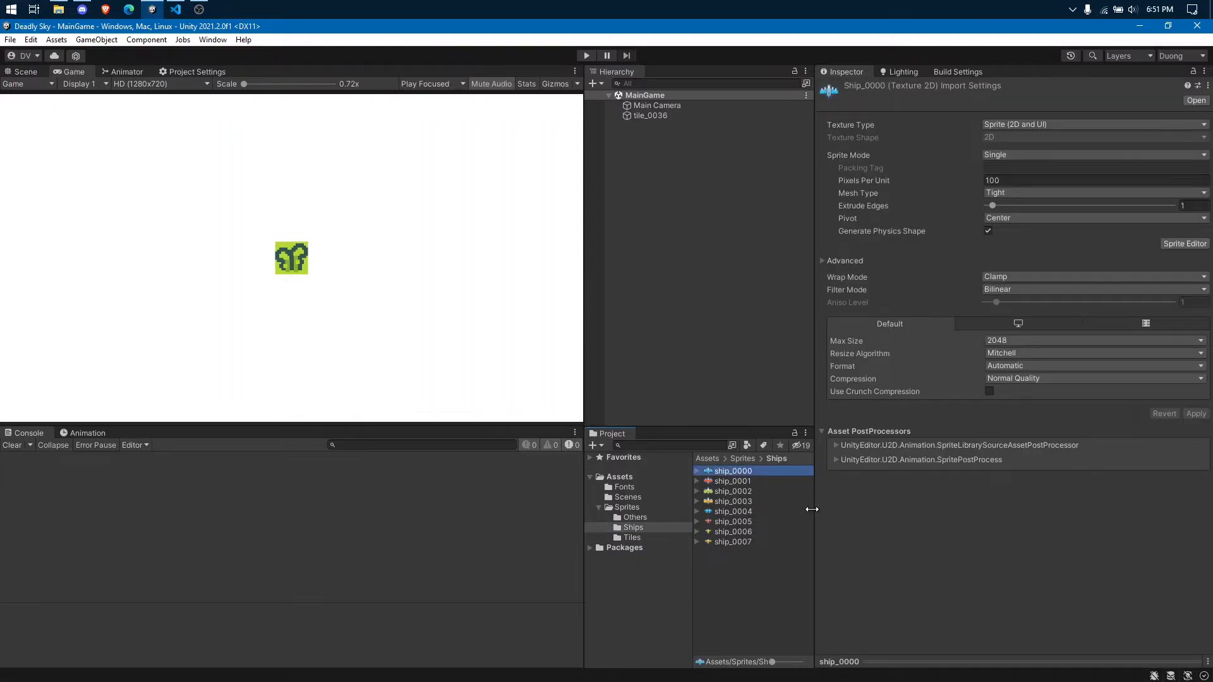
key(ctrl+a)
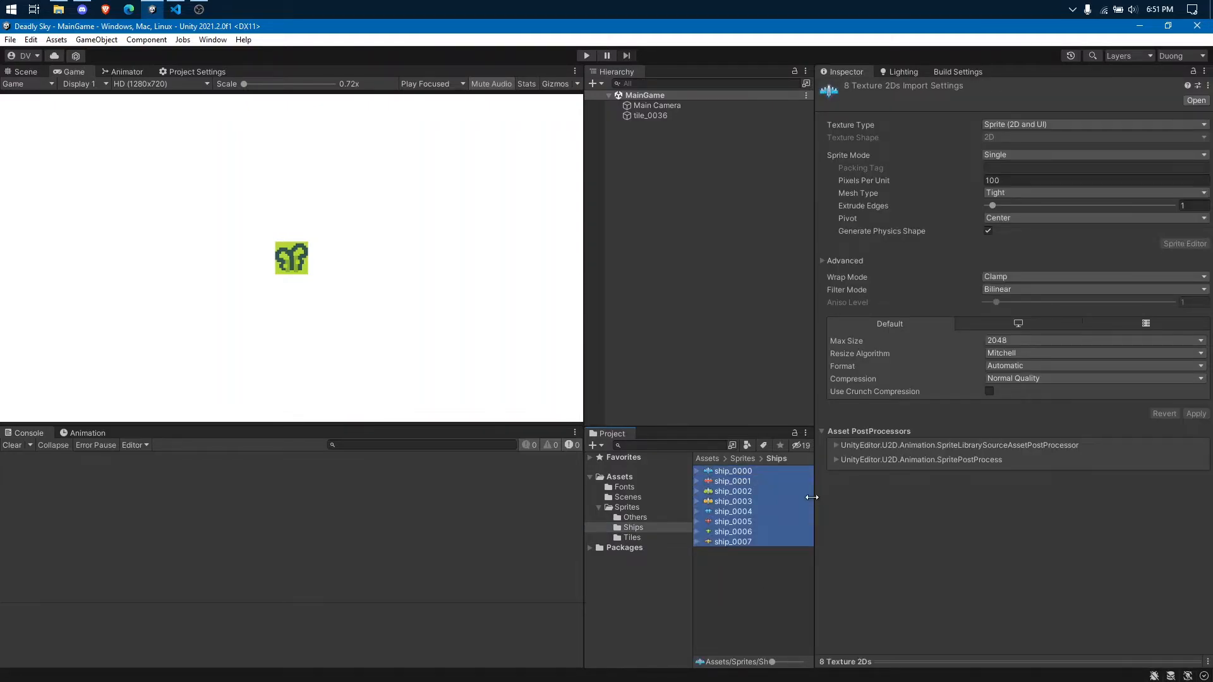
click(1008, 181)
text(16)
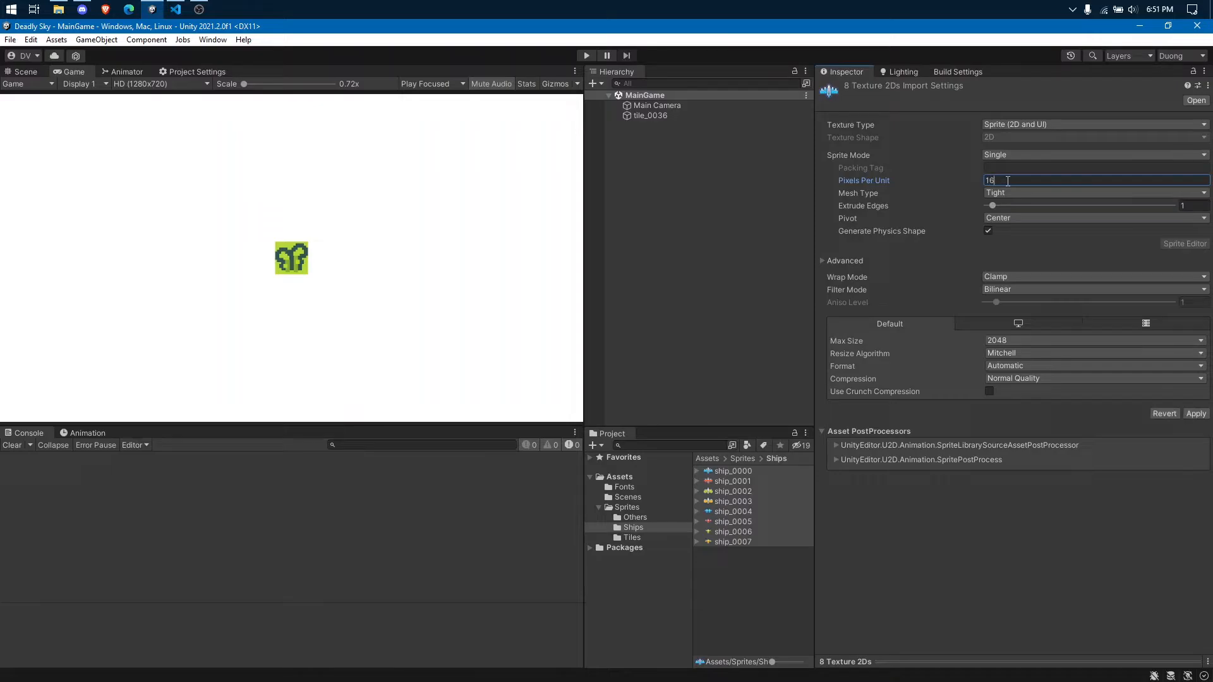
click(1040, 289)
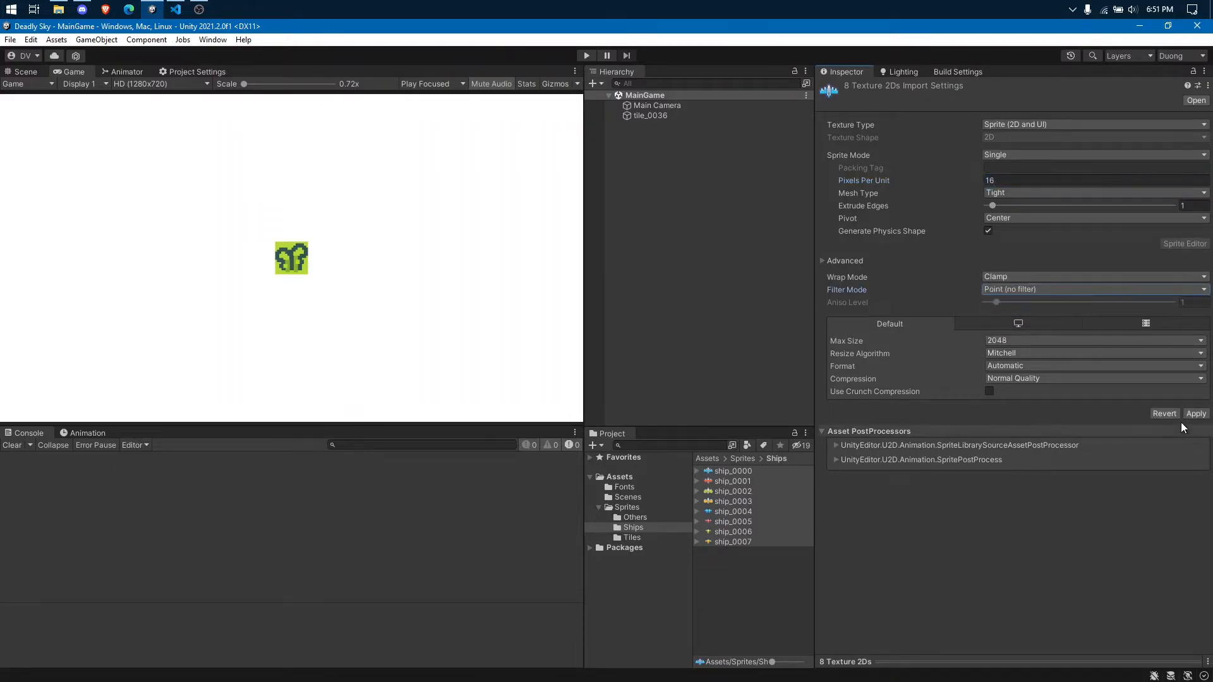
click(1194, 414)
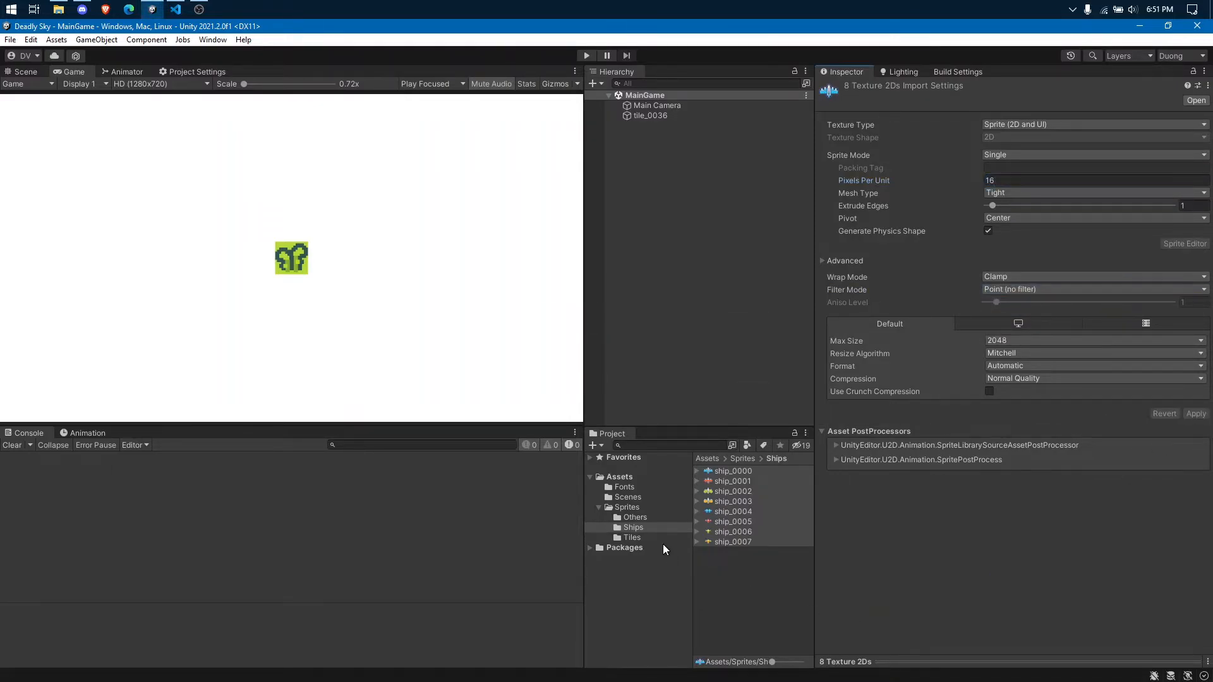
- Give all sprites in the Others folder Pixels Per Unit 16 and Filter Mode Point (no filter), apply, and clear the selection
click(635, 517)
click(738, 595)
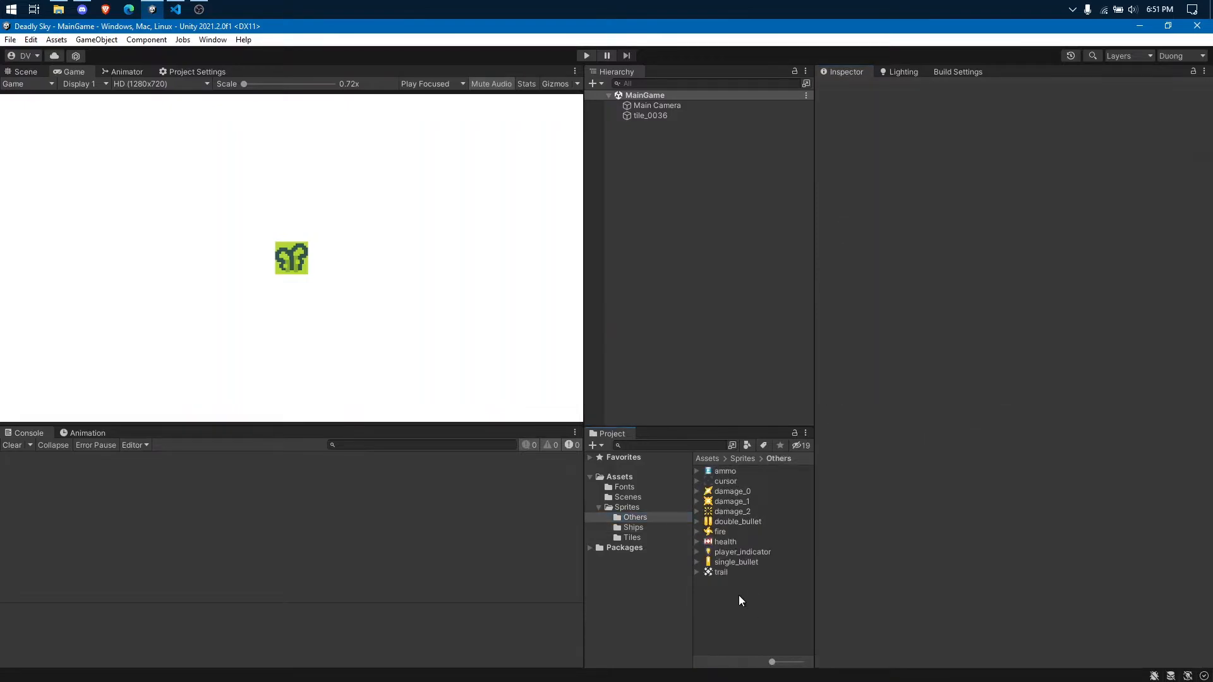
key(ctrl+a)
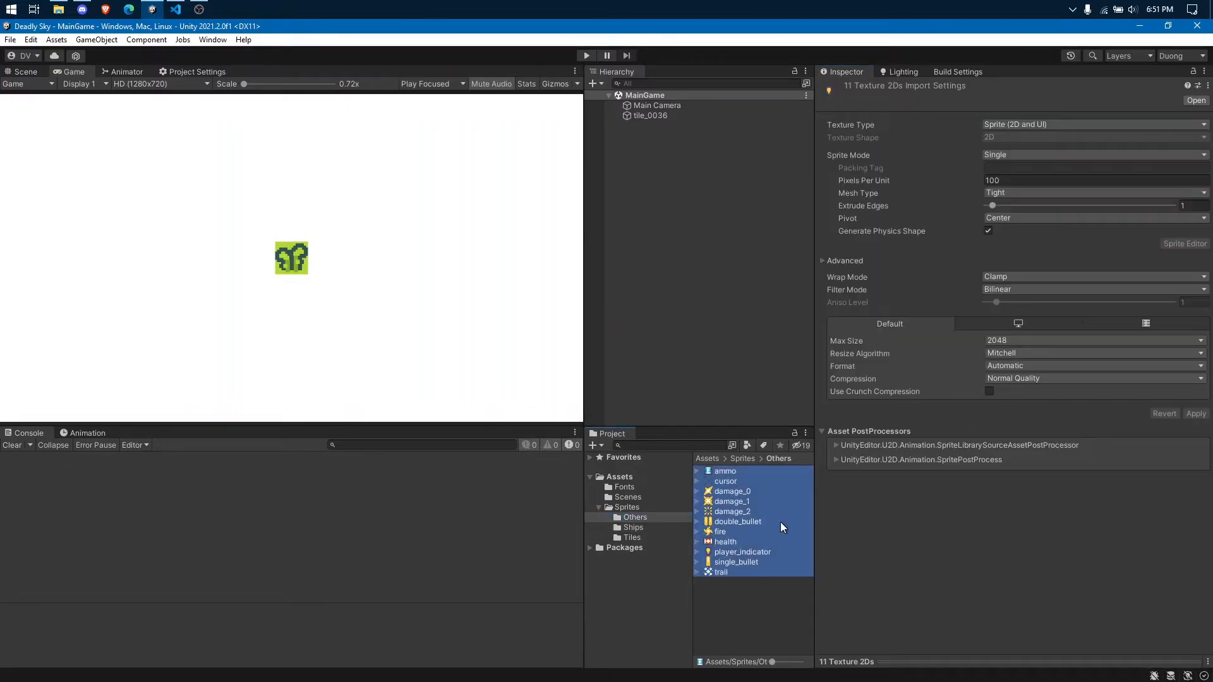
click(1015, 182)
text(16)
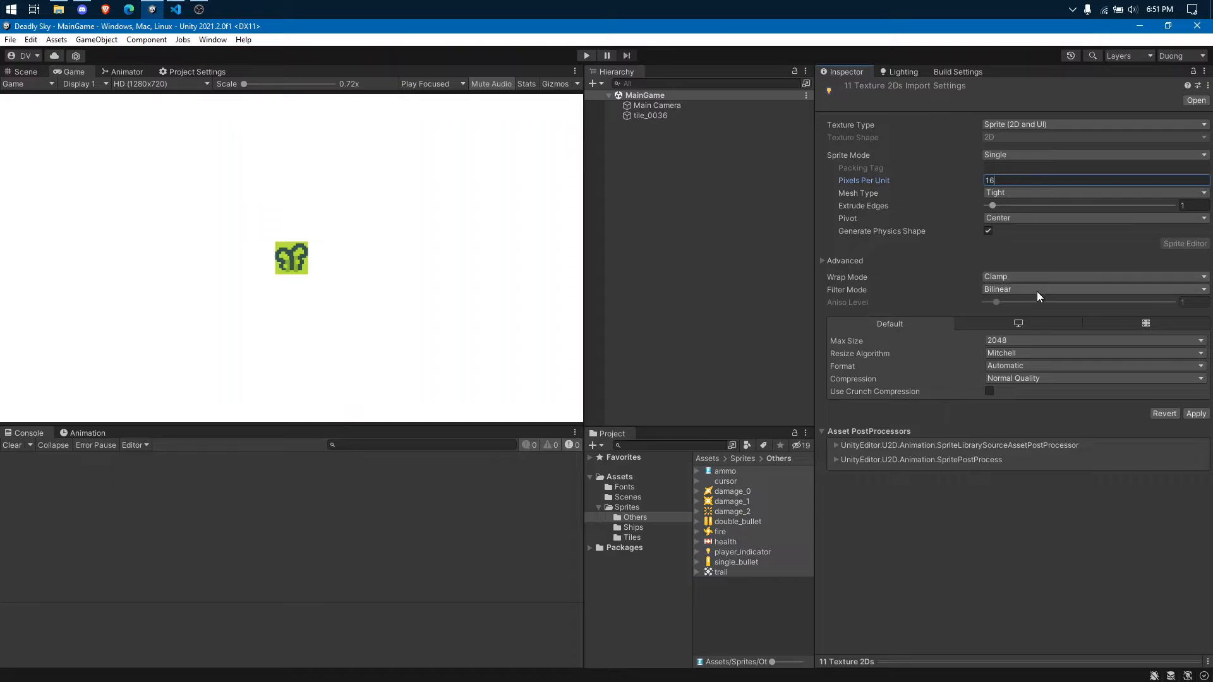
click(1036, 291)
click(1041, 304)
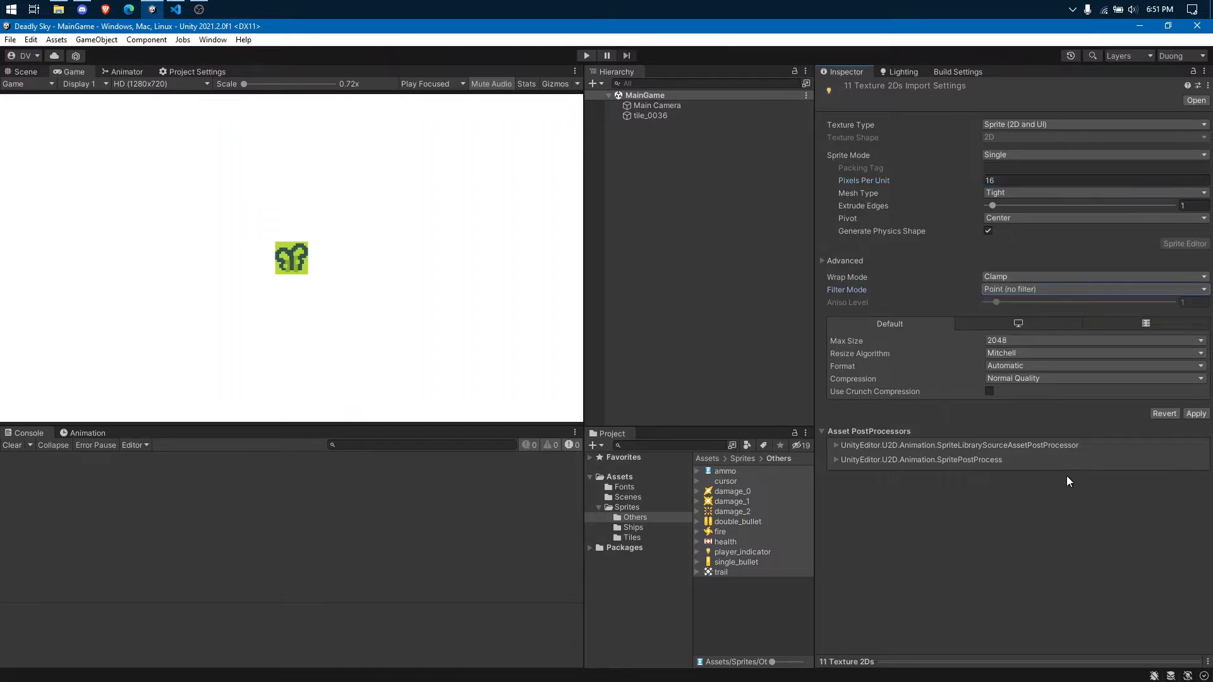
click(1196, 413)
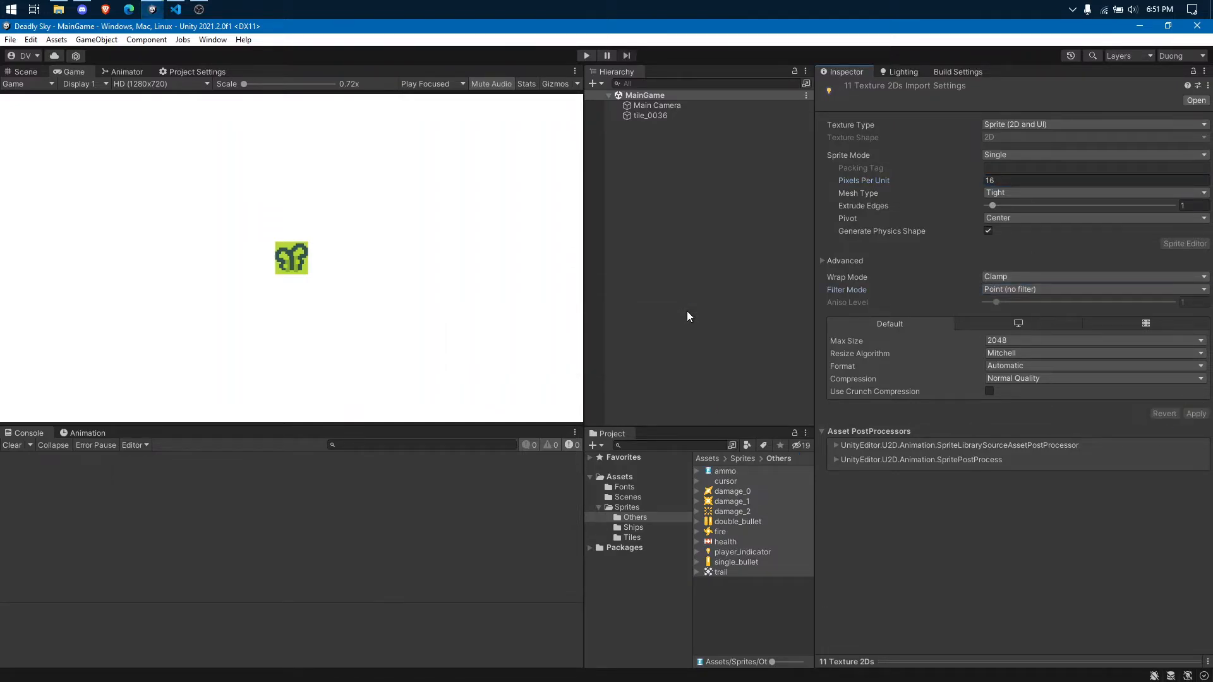
click(687, 312)
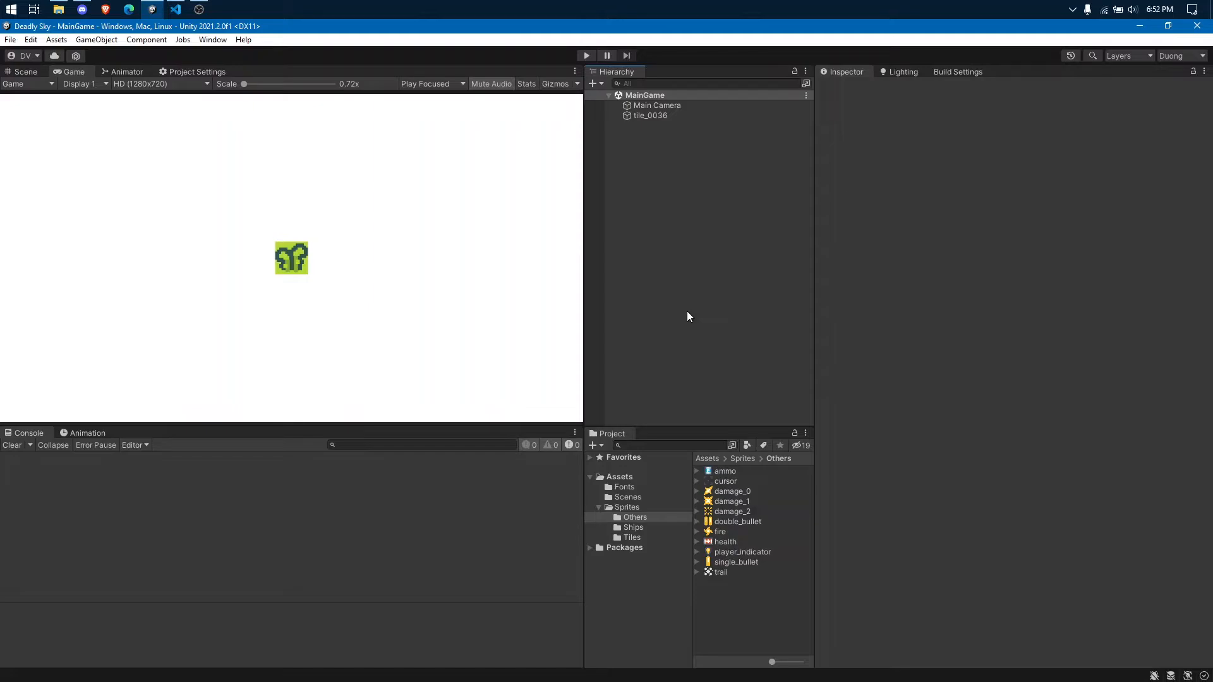
- Show the Tiles folder and move the tile_0036 object in the Scene view to about X -0.54, Y 0.46
click(28, 72)
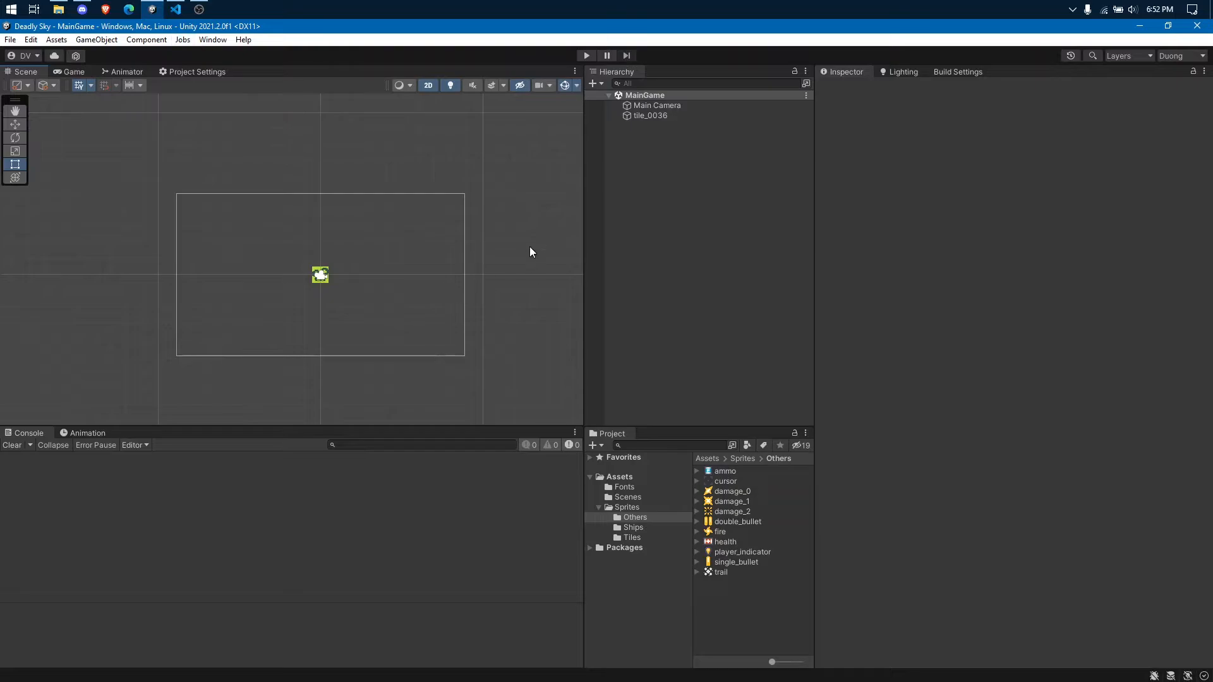
click(632, 538)
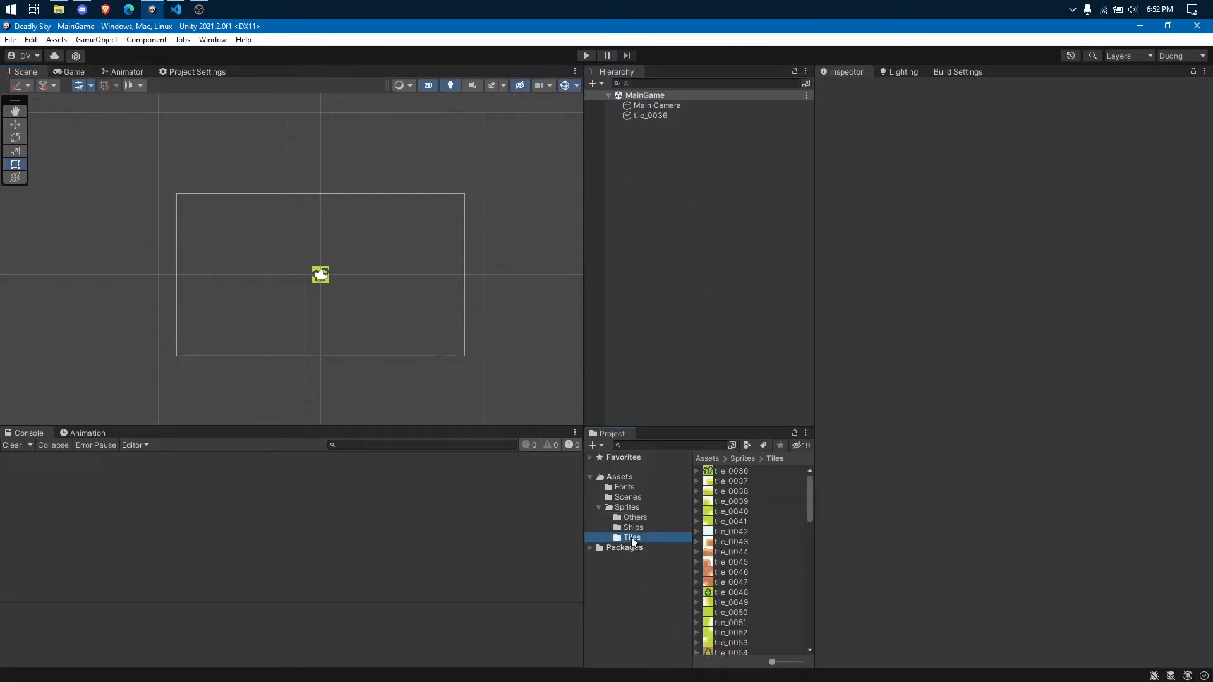
scroll(286, 301, up, 3)
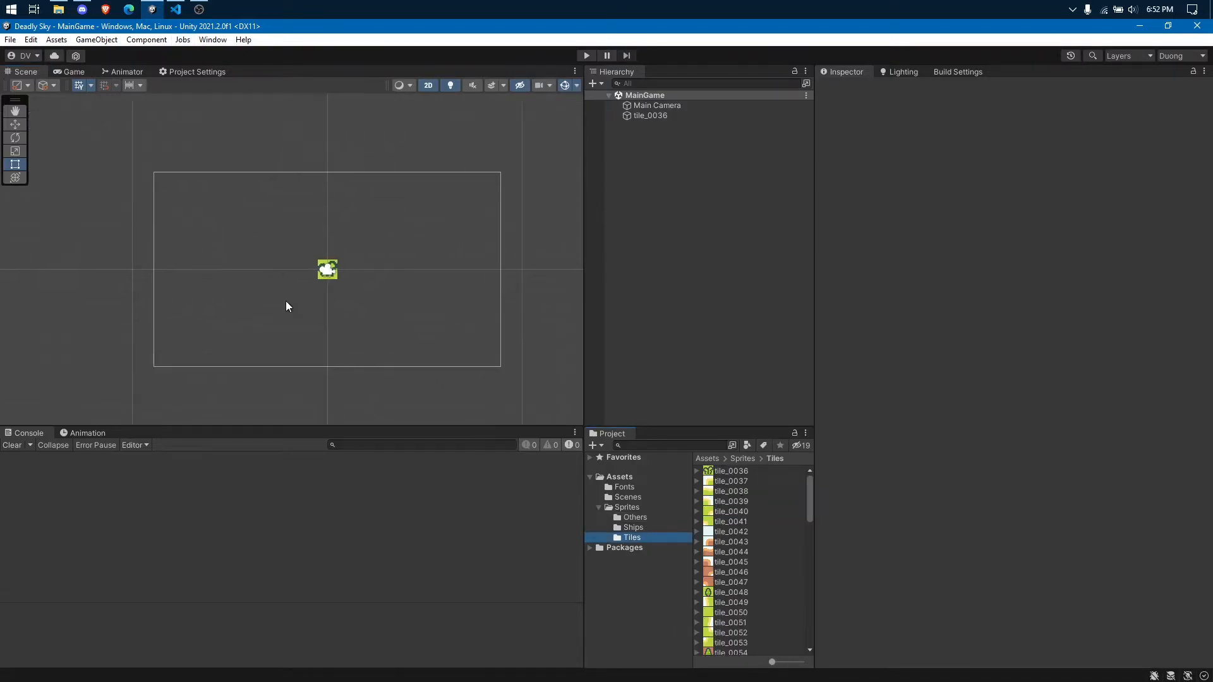
click(659, 118)
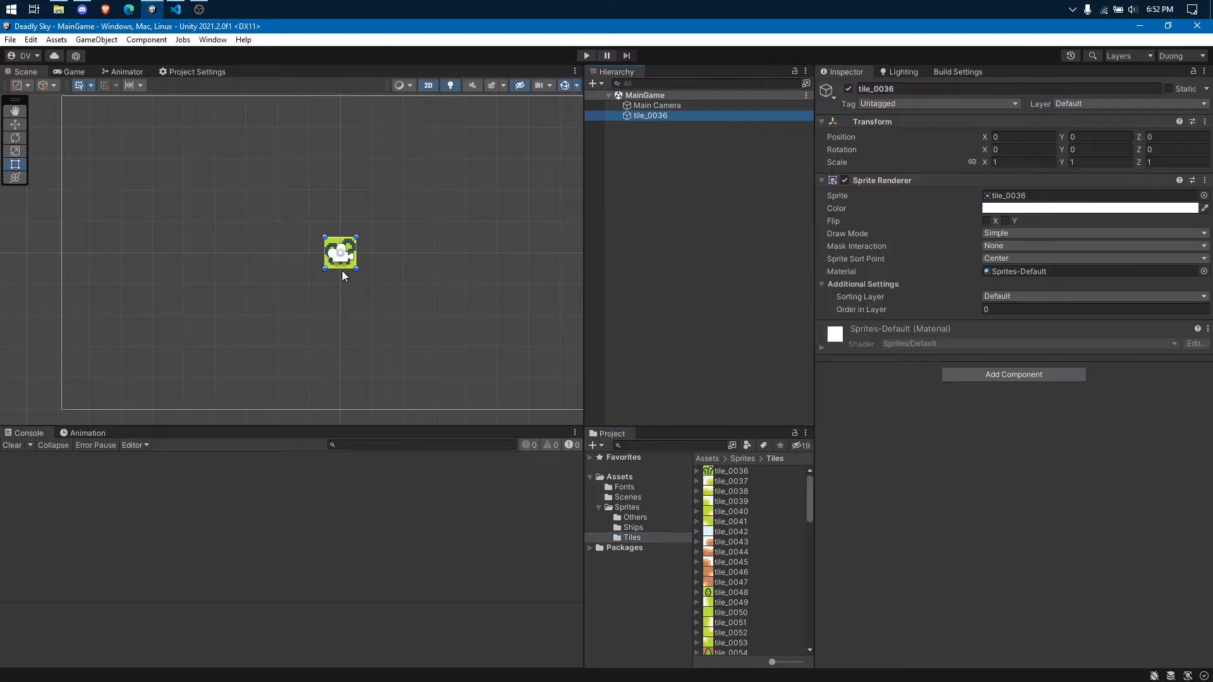
drag(334, 267, 318, 252)
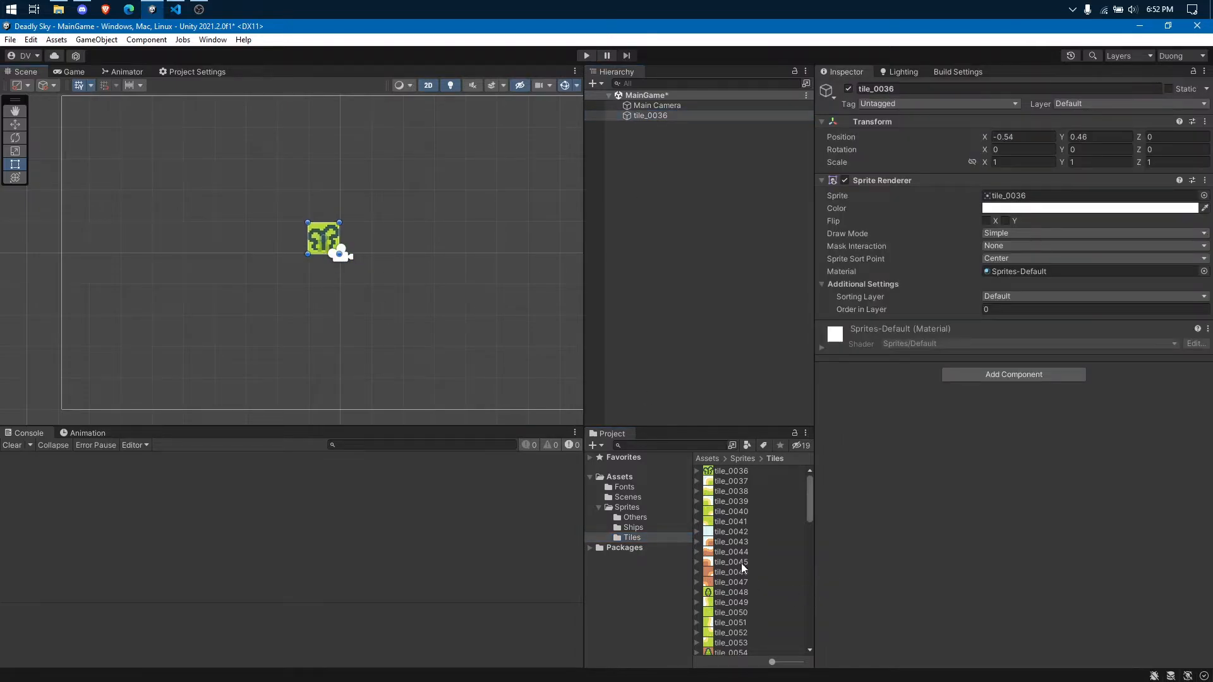
- Place a second tile_0036 sprite directly beside the first one in the scene, followed by a tile_0040 sprite next to it
drag(720, 473, 353, 243)
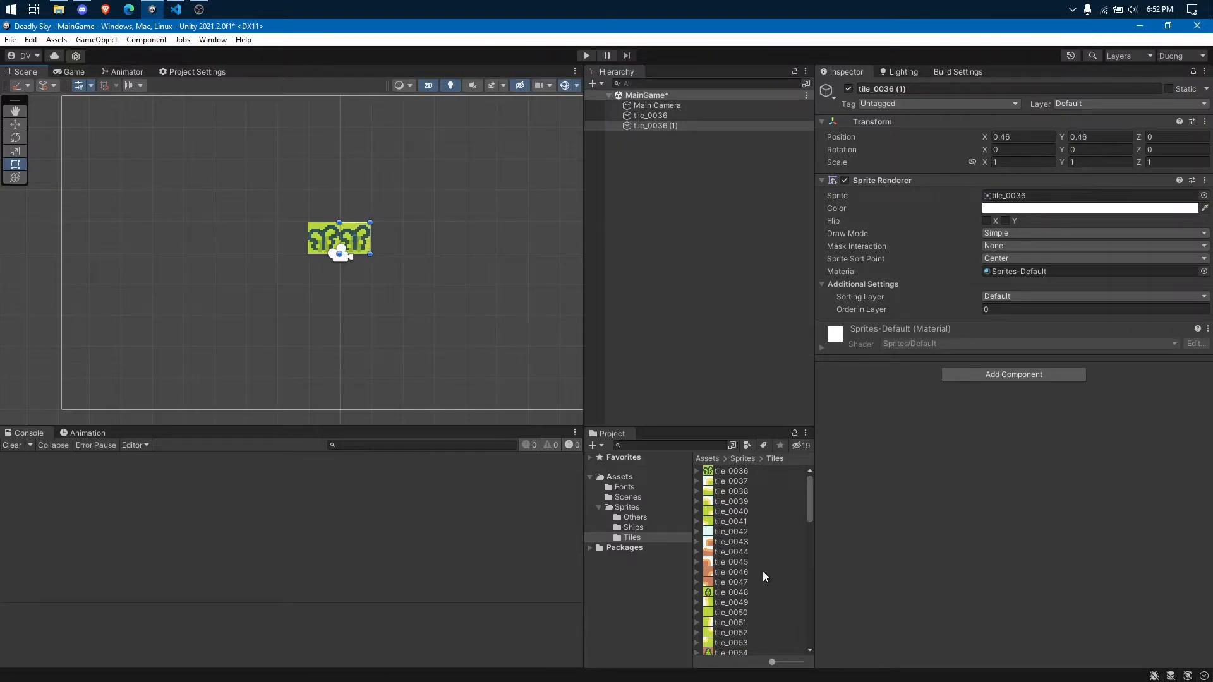
drag(730, 511, 380, 248)
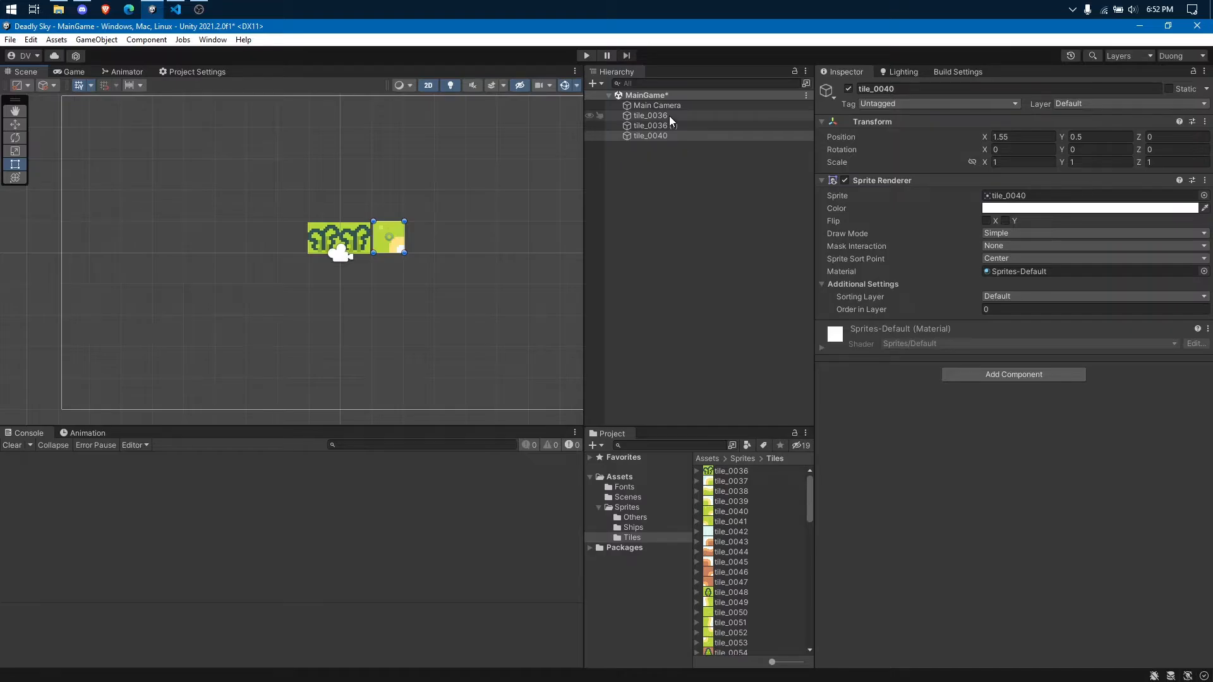
scroll(429, 200, down, 4)
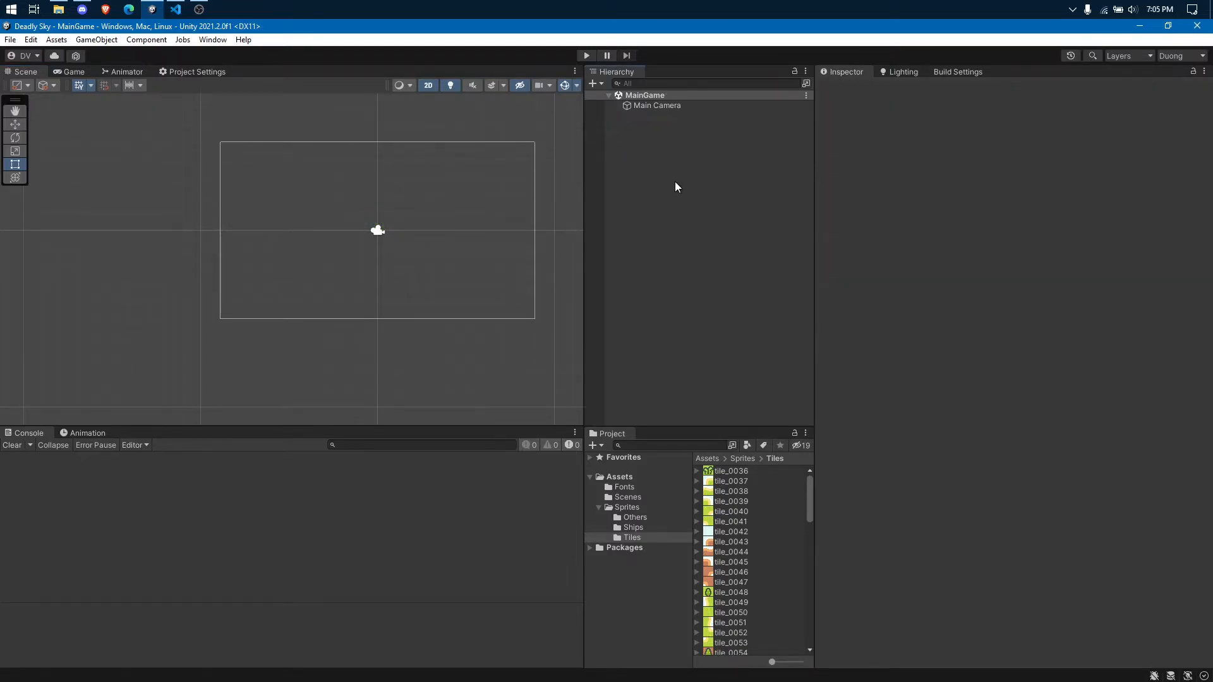
- Add a rectangular tilemap to the MainGame scene and name it Background
right_click(688, 169)
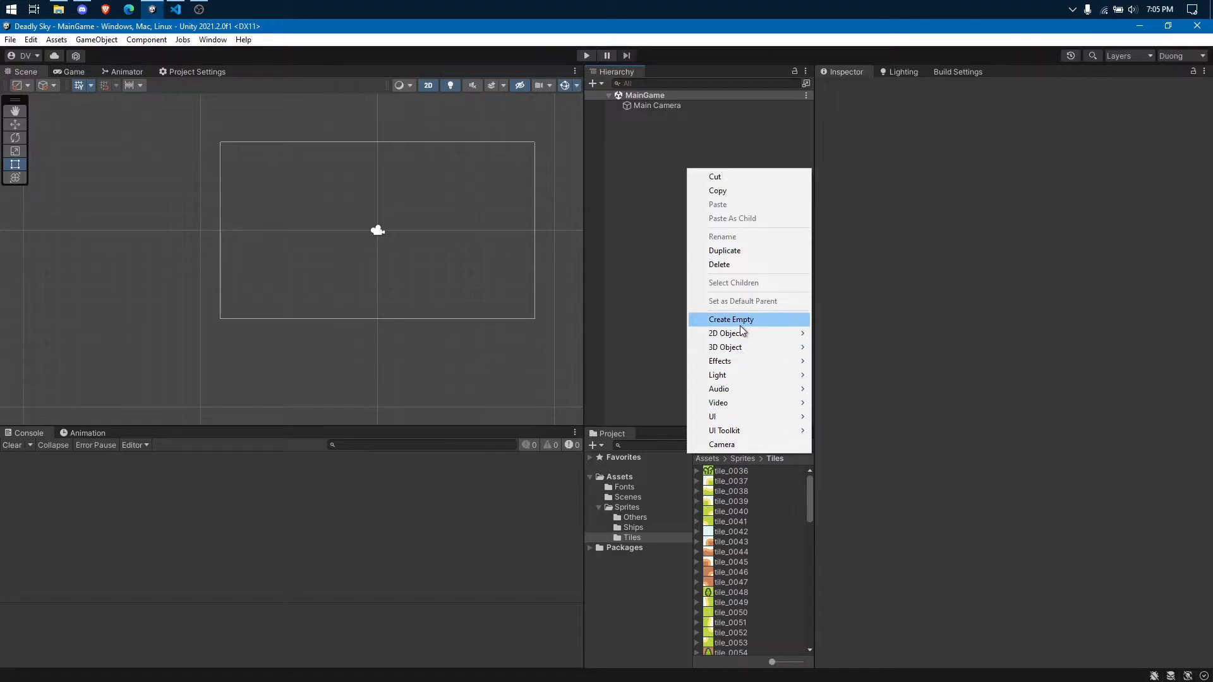
mouse_move(740, 338)
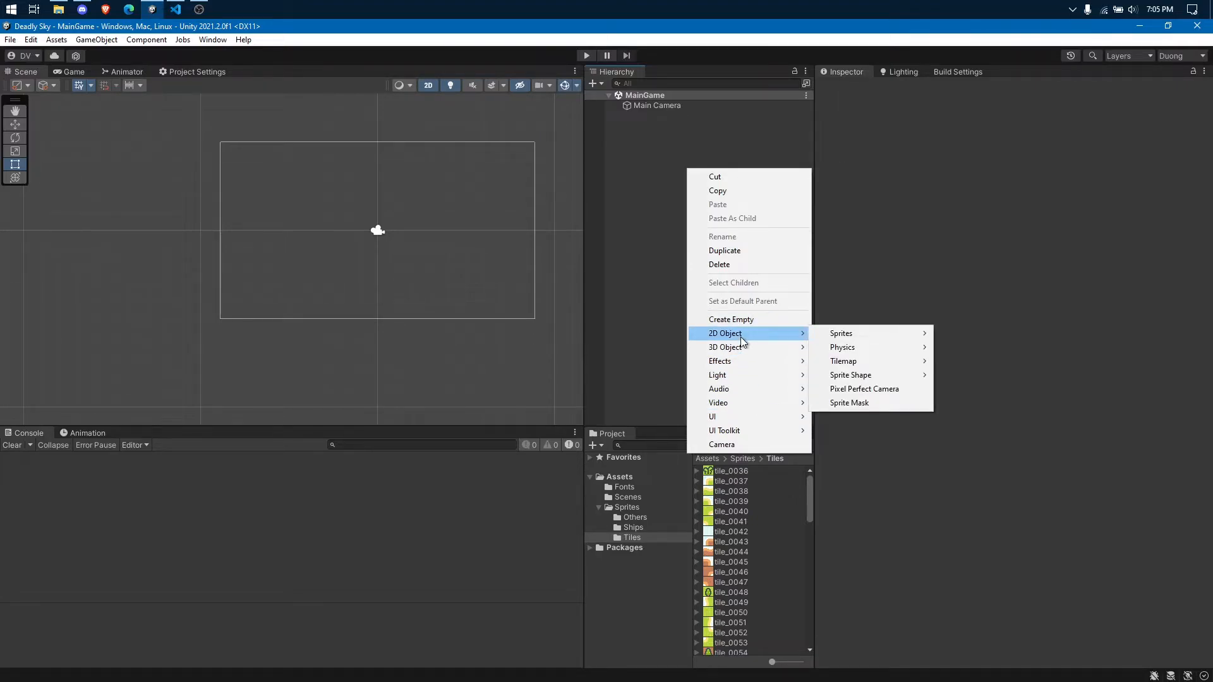
mouse_move(850, 343)
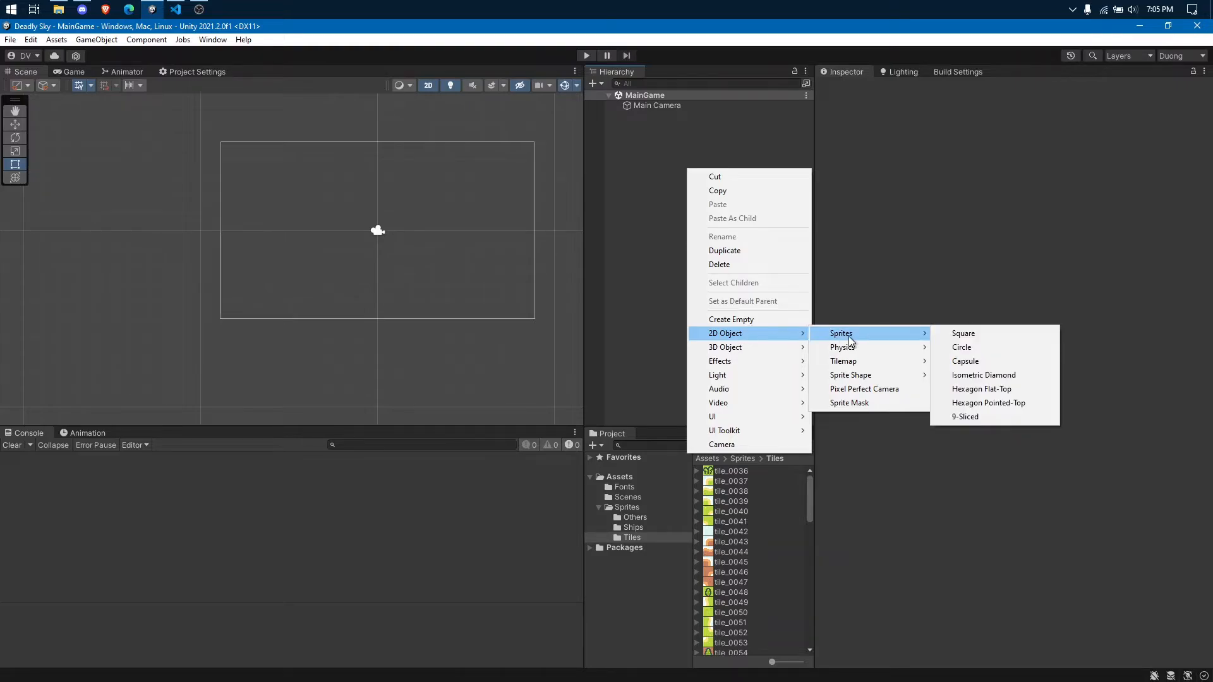
mouse_move(850, 363)
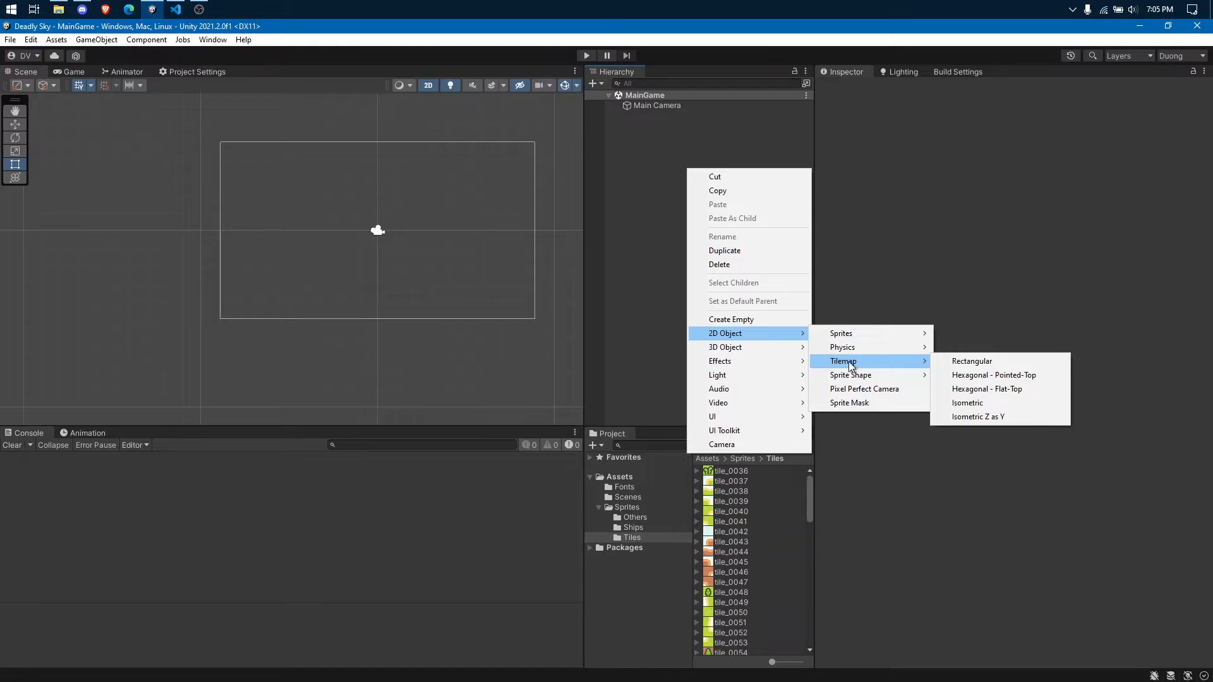
click(989, 363)
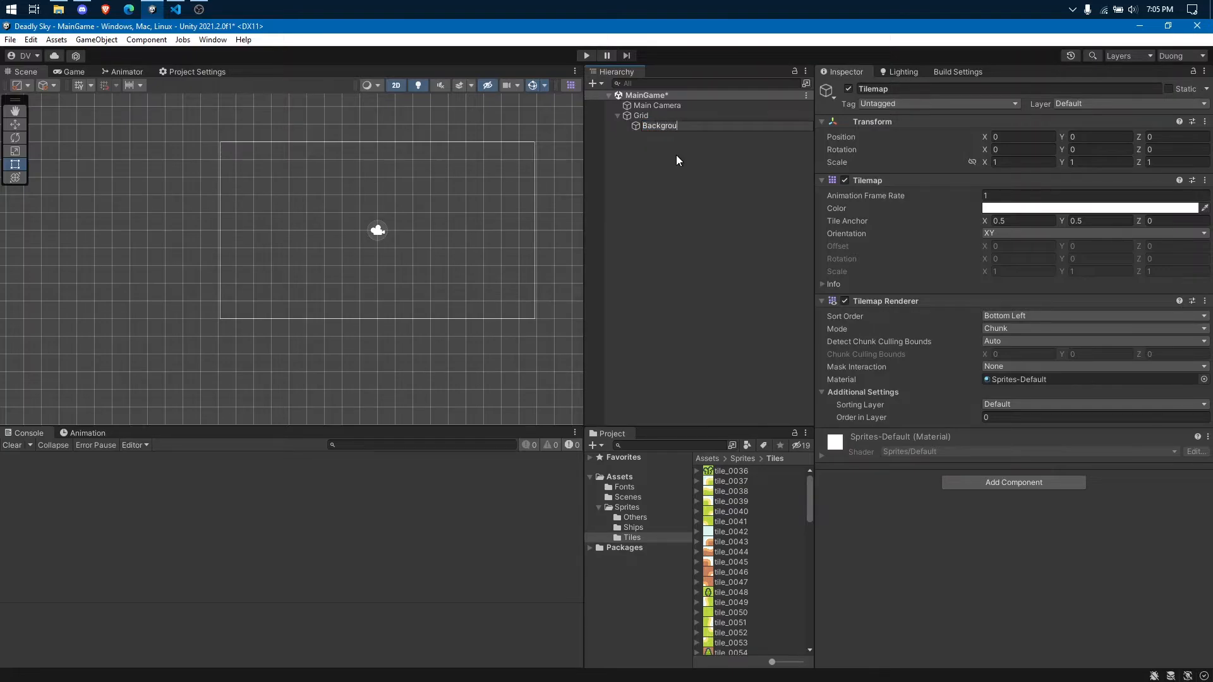
text(nd)
key(Return)
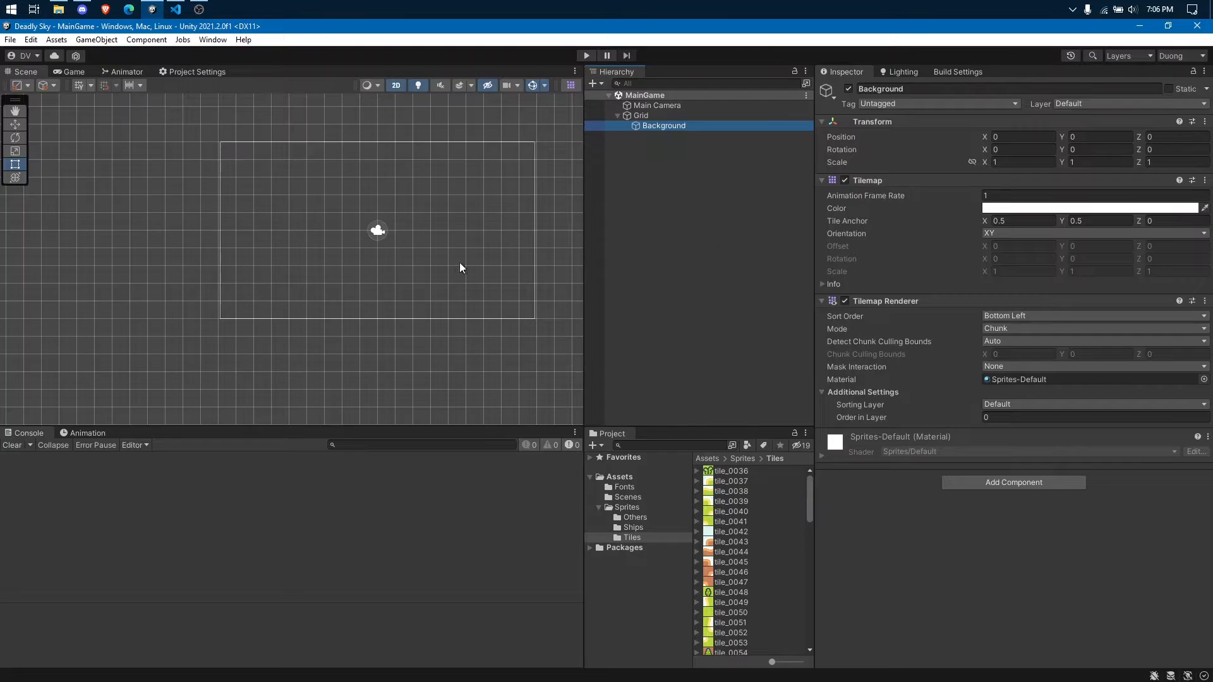
- Open the Tile Palette window and dock it between the Inspector and Lighting
middle_drag(480, 181, 466, 198)
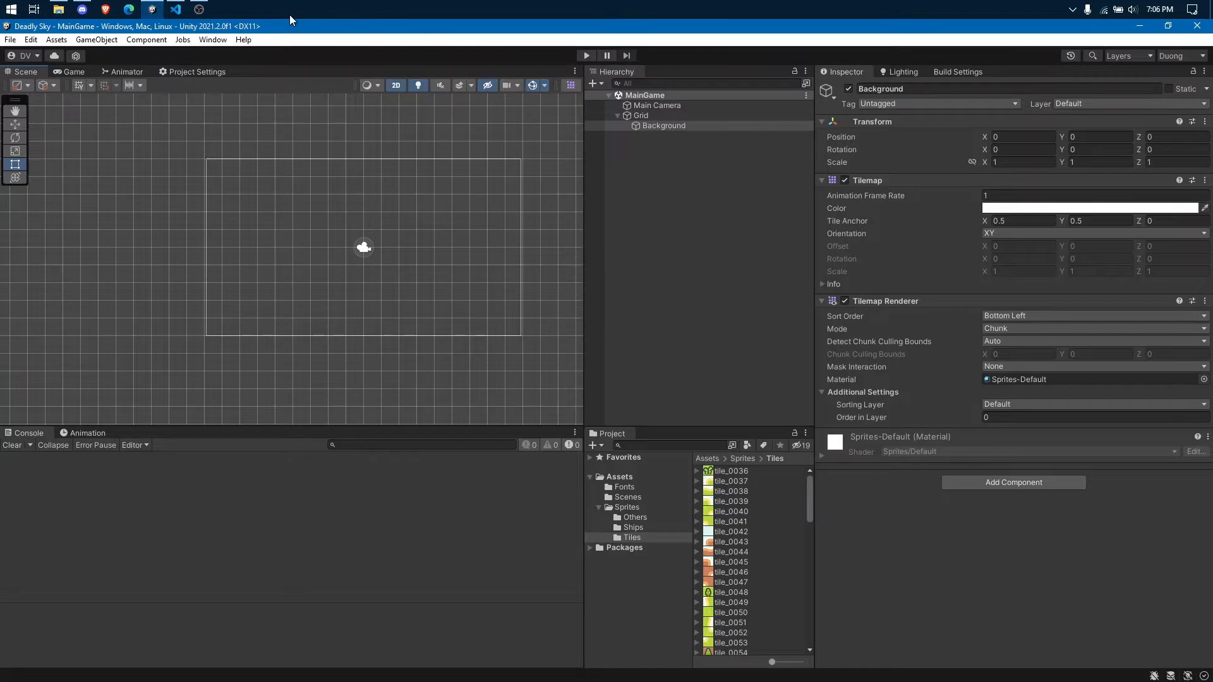
click(213, 39)
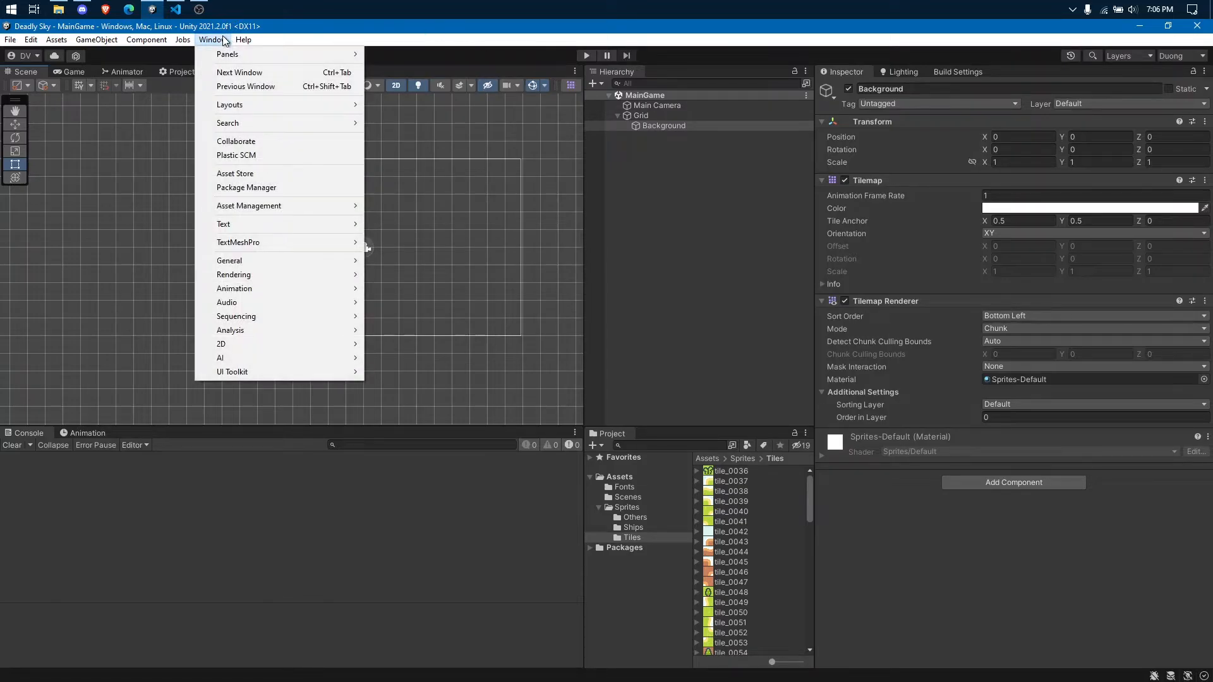
mouse_move(239, 345)
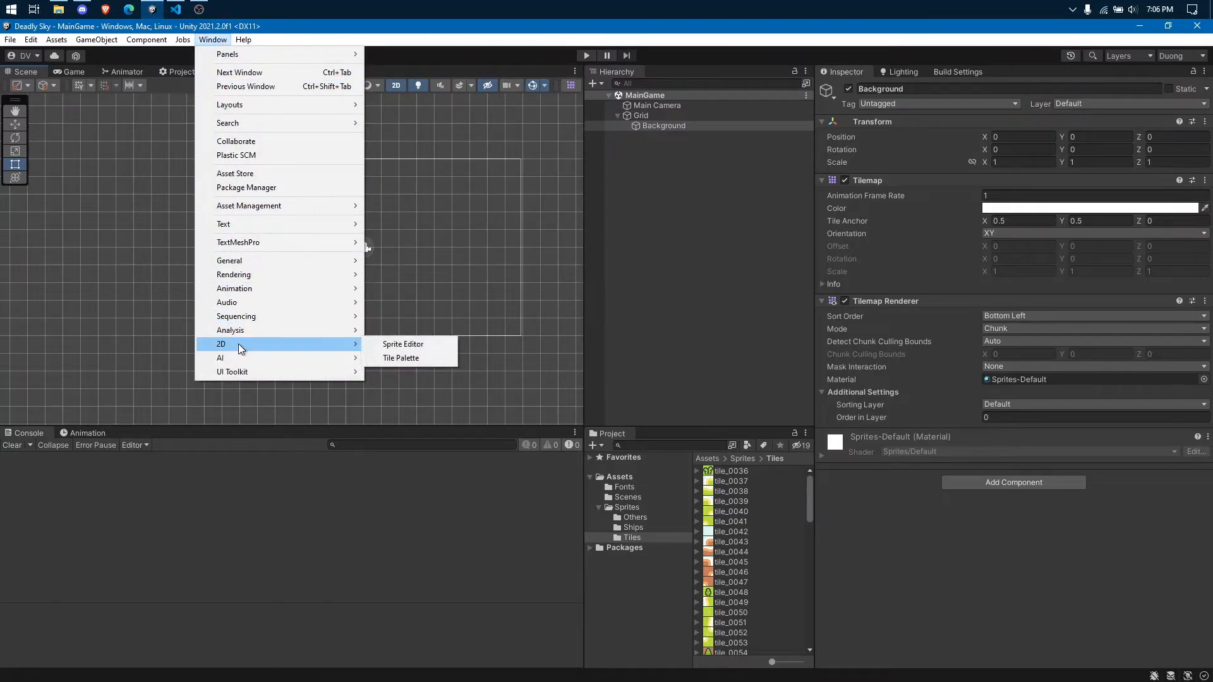
click(412, 359)
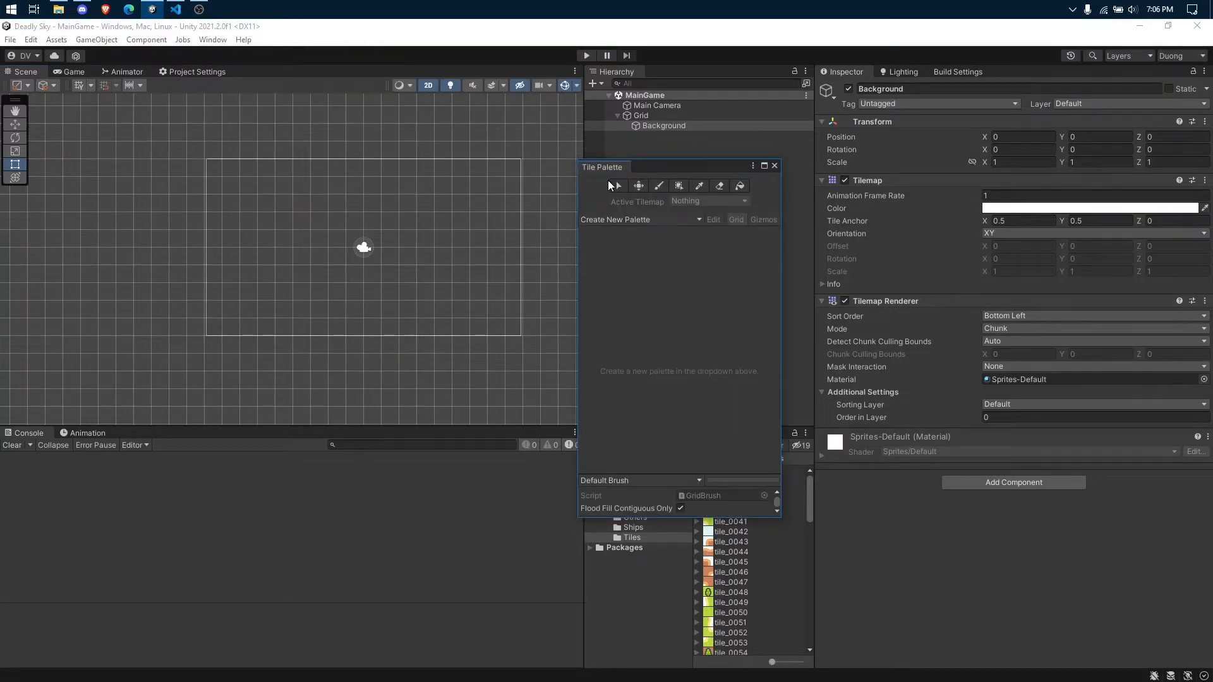
drag(651, 169, 631, 152)
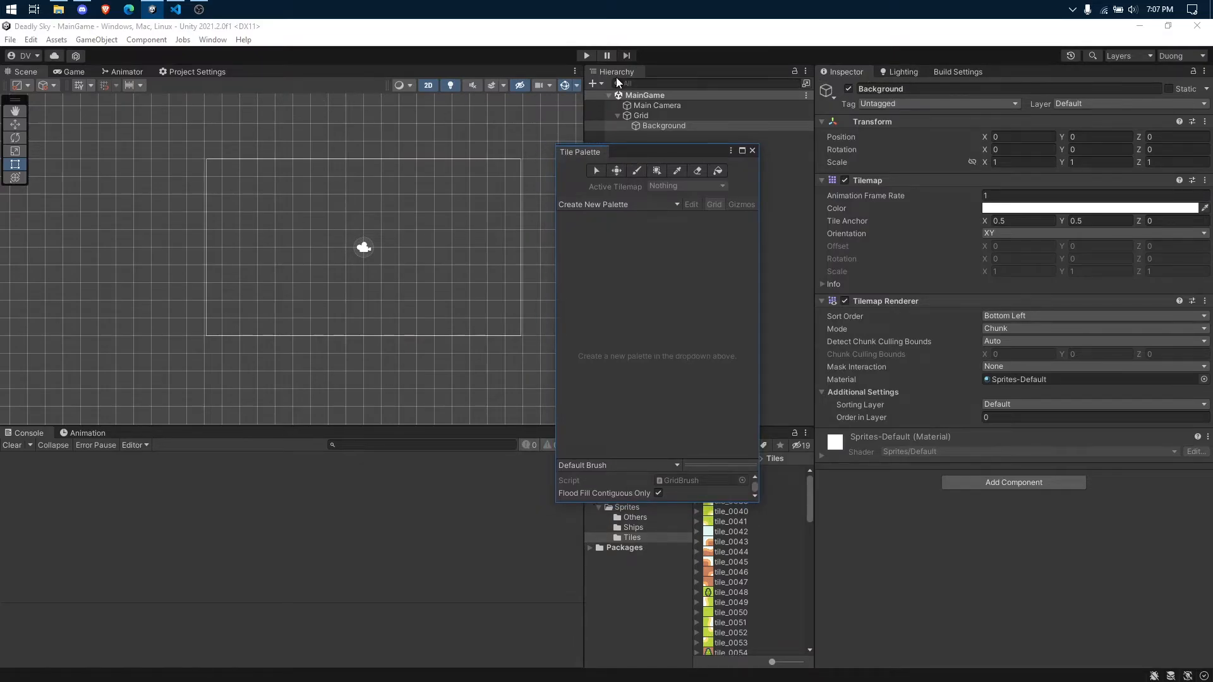
drag(639, 150, 889, 68)
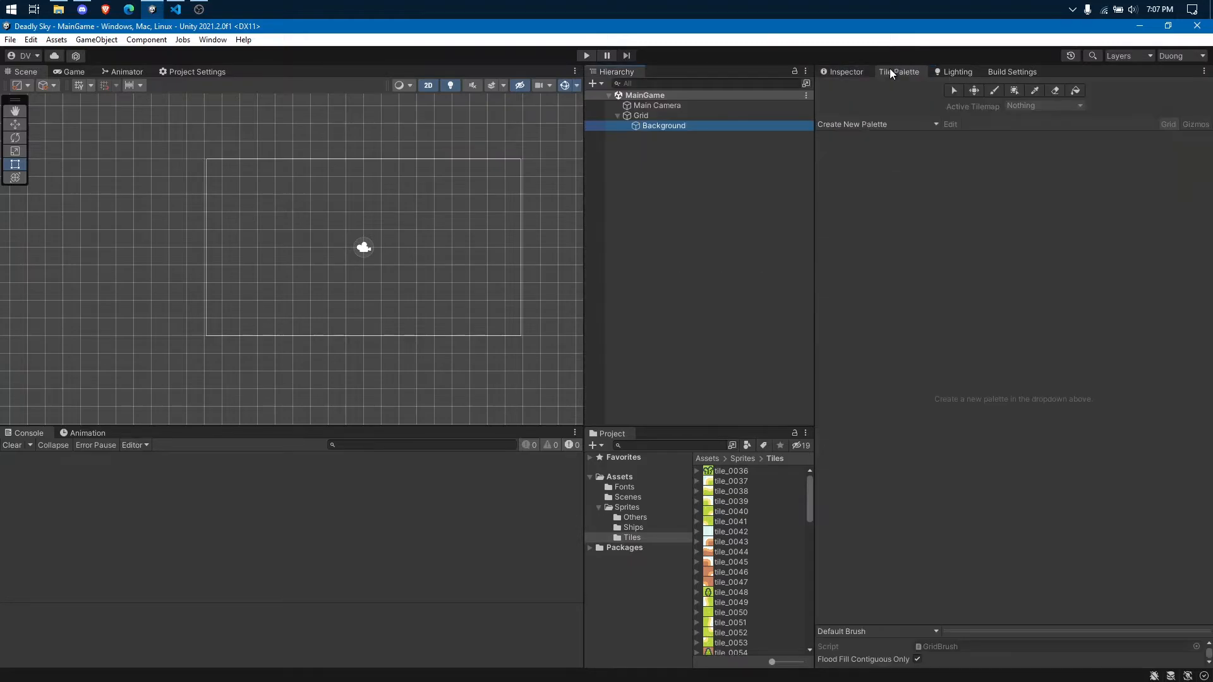
- Switch between the Inspector and the docked Tile Palette, ending by closing the Tile Palette
click(842, 70)
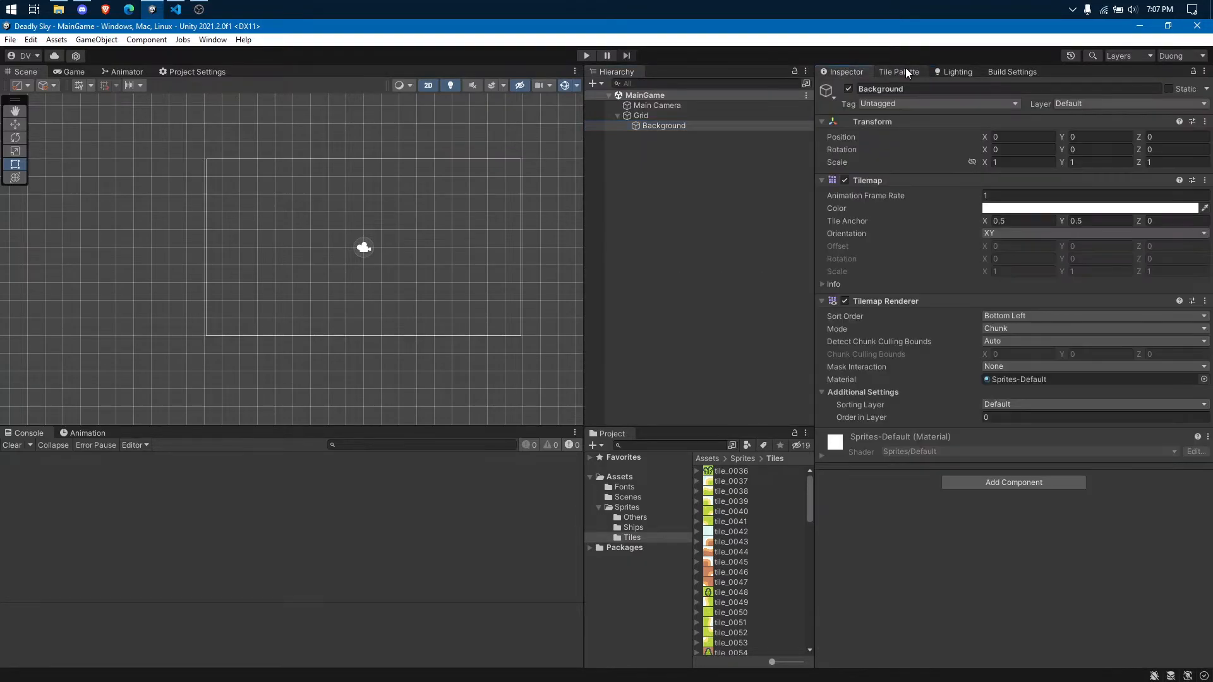
click(905, 68)
click(844, 70)
click(883, 70)
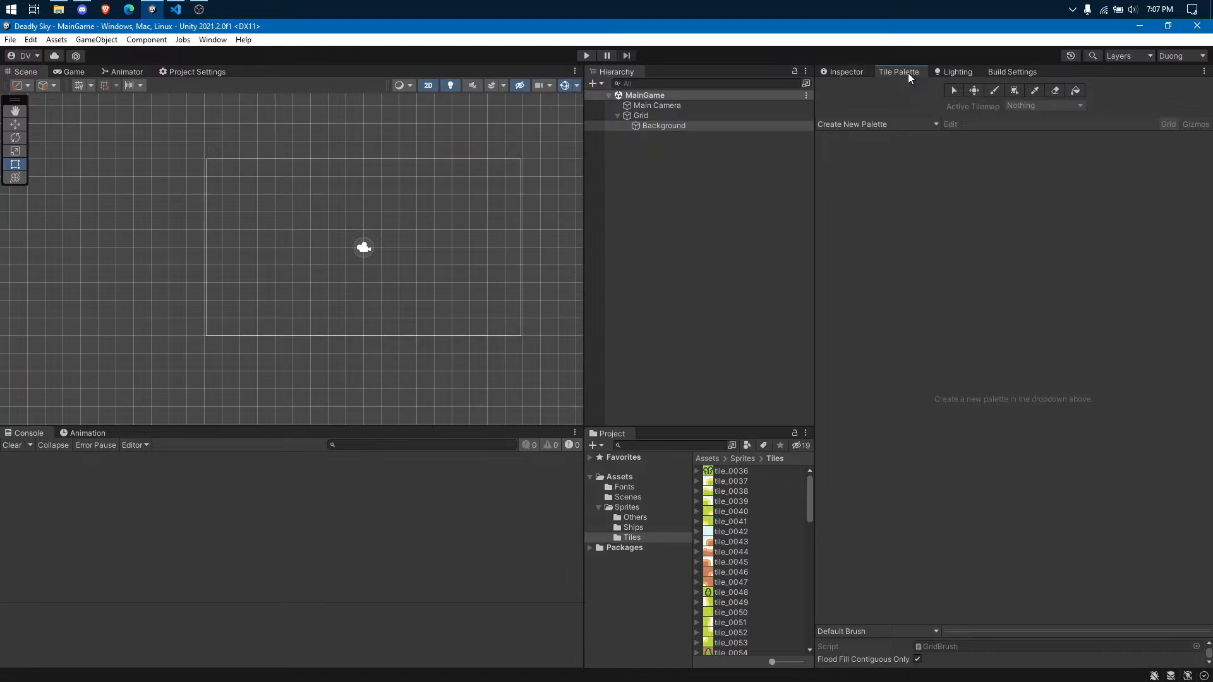
middle_click(908, 73)
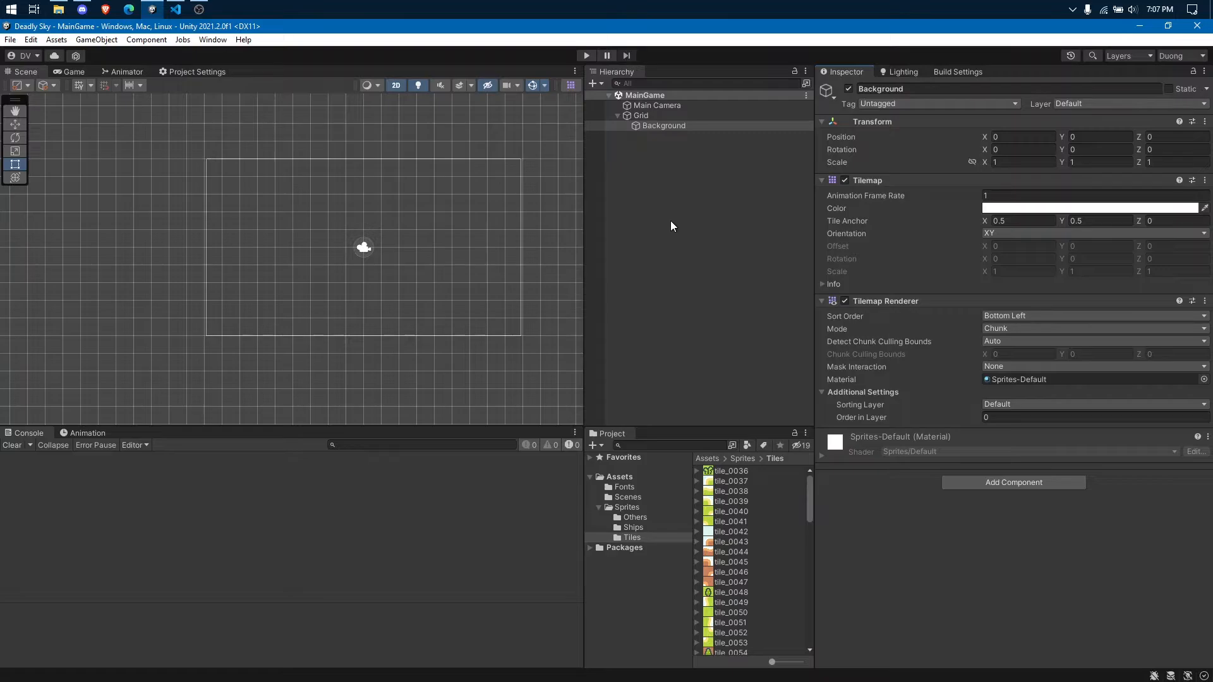
- Reopen the Tile Palette docked next to the Inspector and choose Background as its active tilemap
click(213, 39)
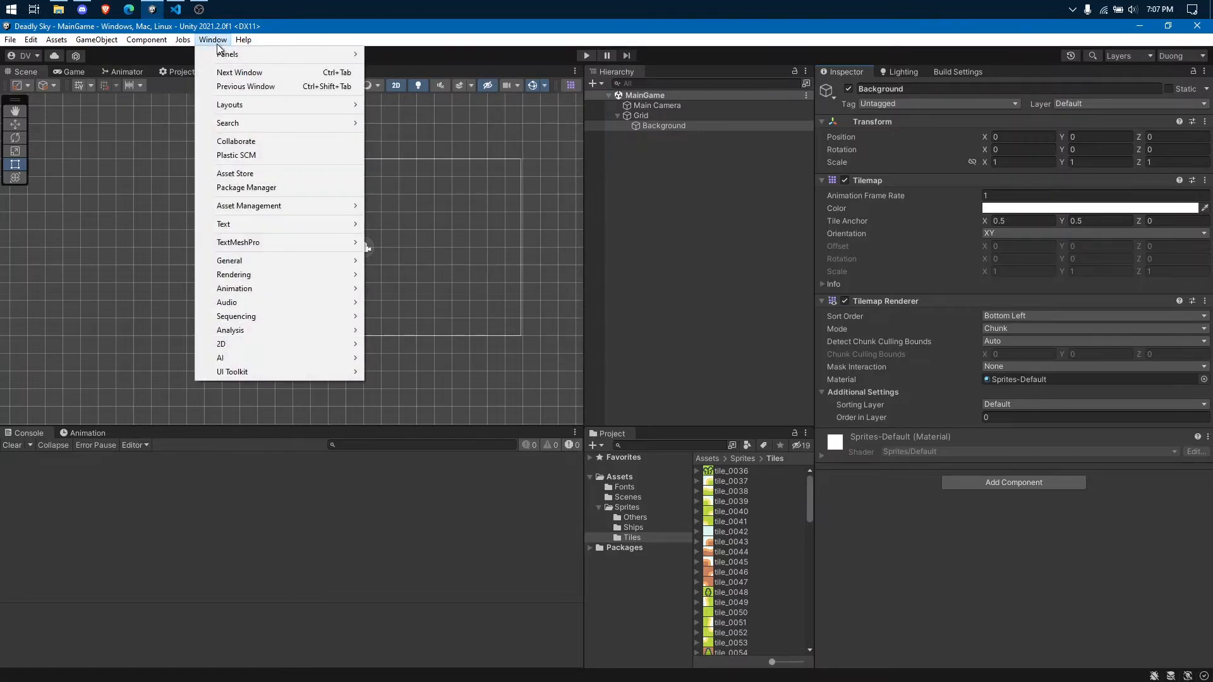
mouse_move(224, 345)
click(399, 357)
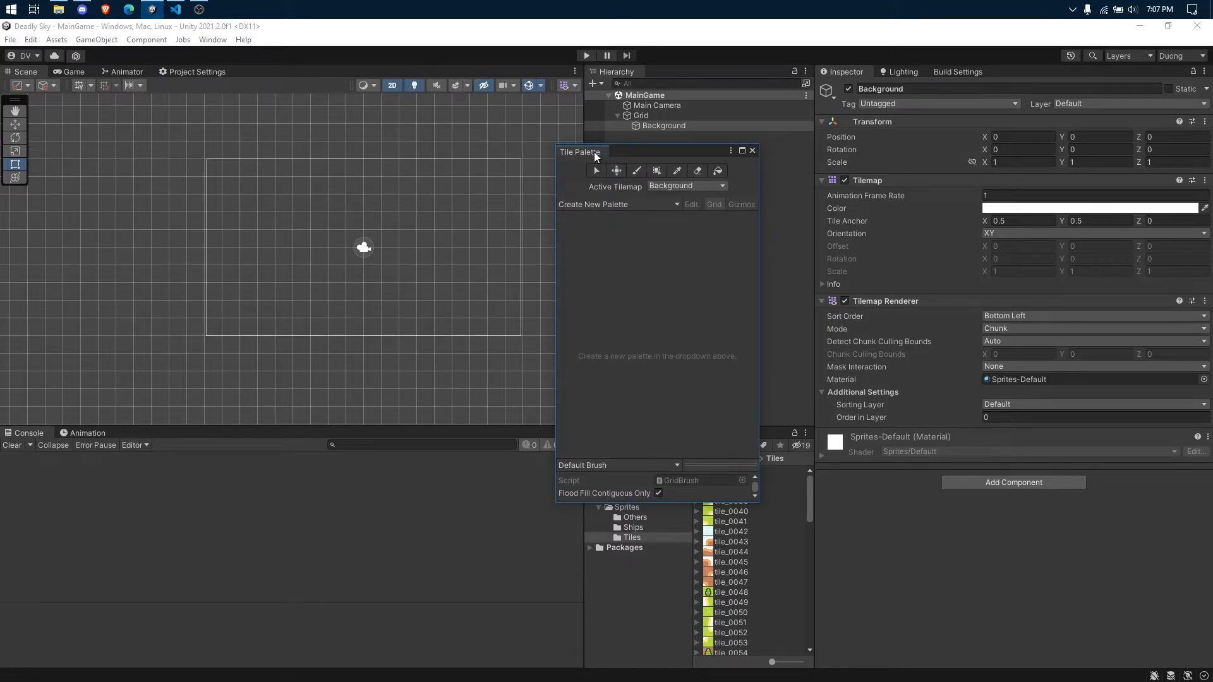
drag(594, 151, 885, 73)
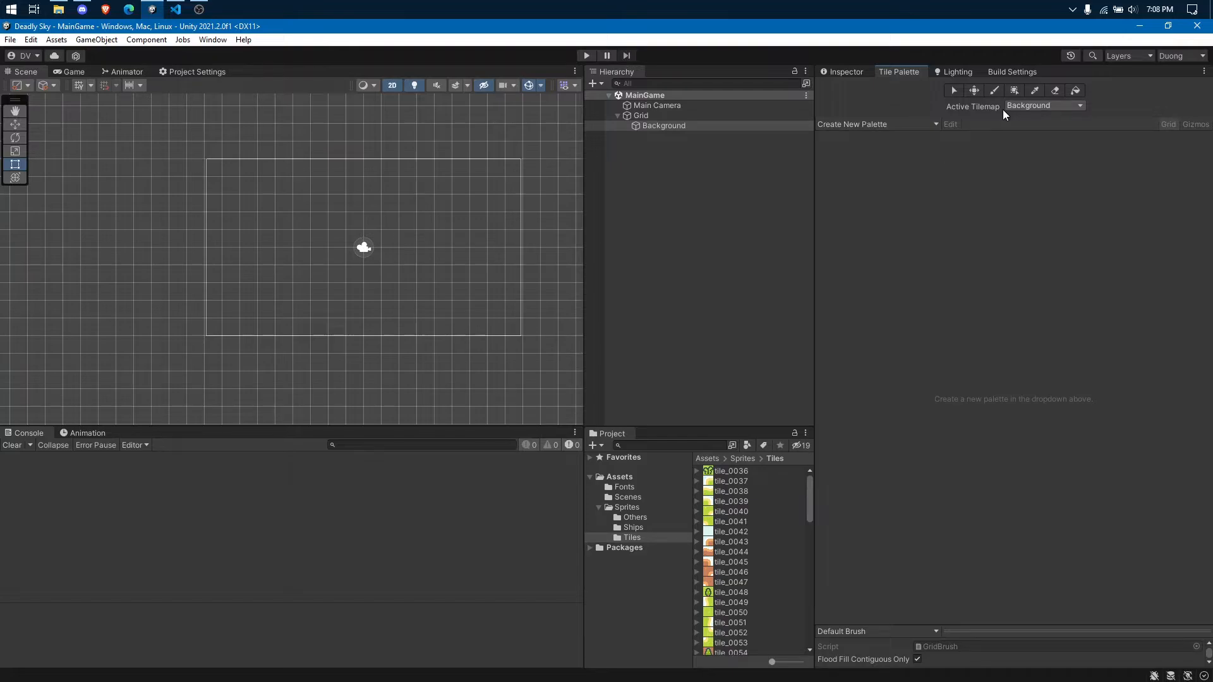
click(1050, 105)
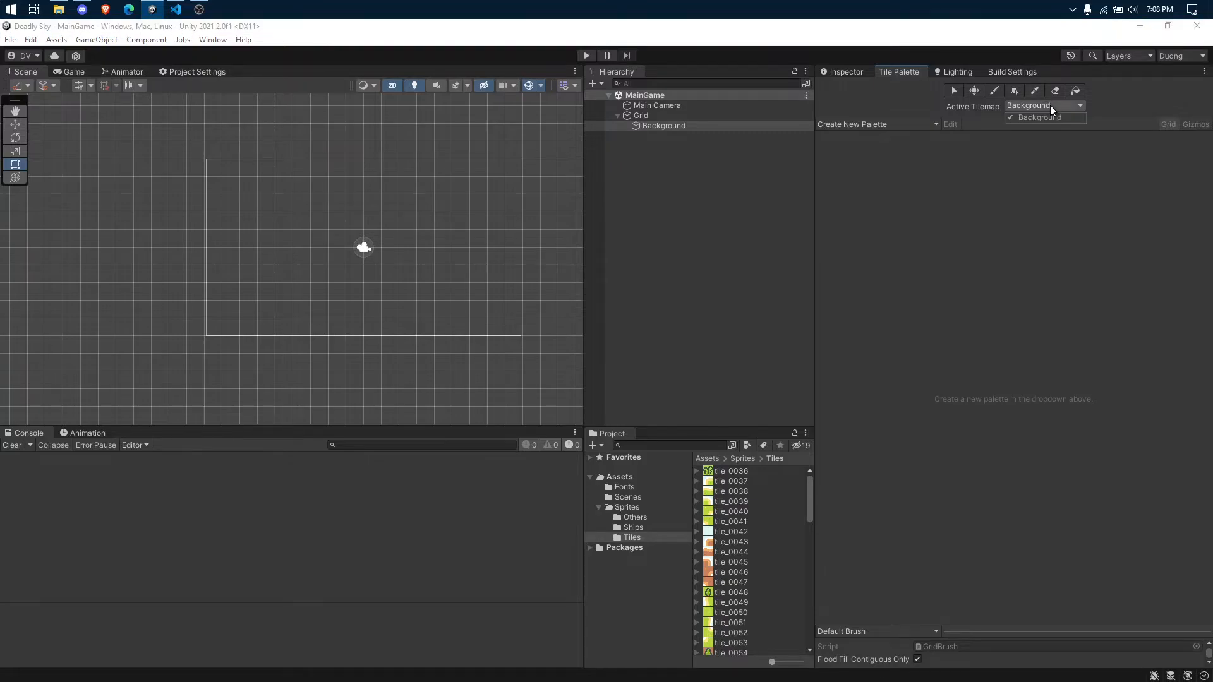
click(1051, 118)
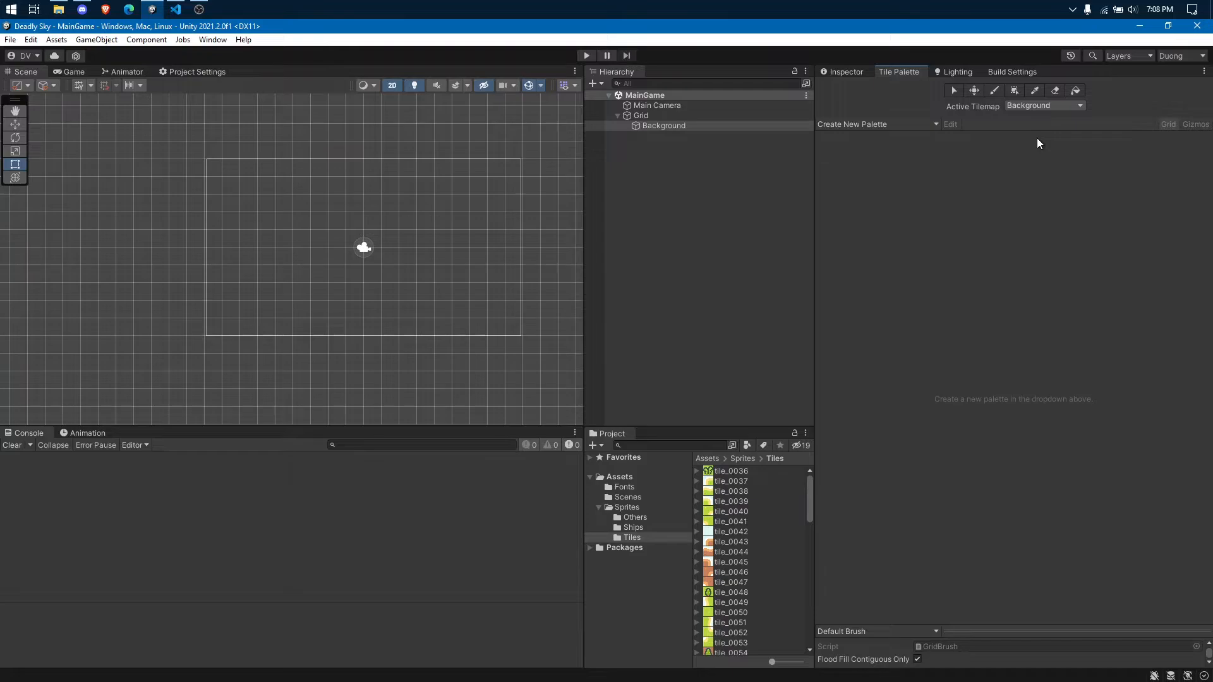
- Start creating a new tile palette named Tiles with a Rectangle grid and Automatic cell size
click(902, 126)
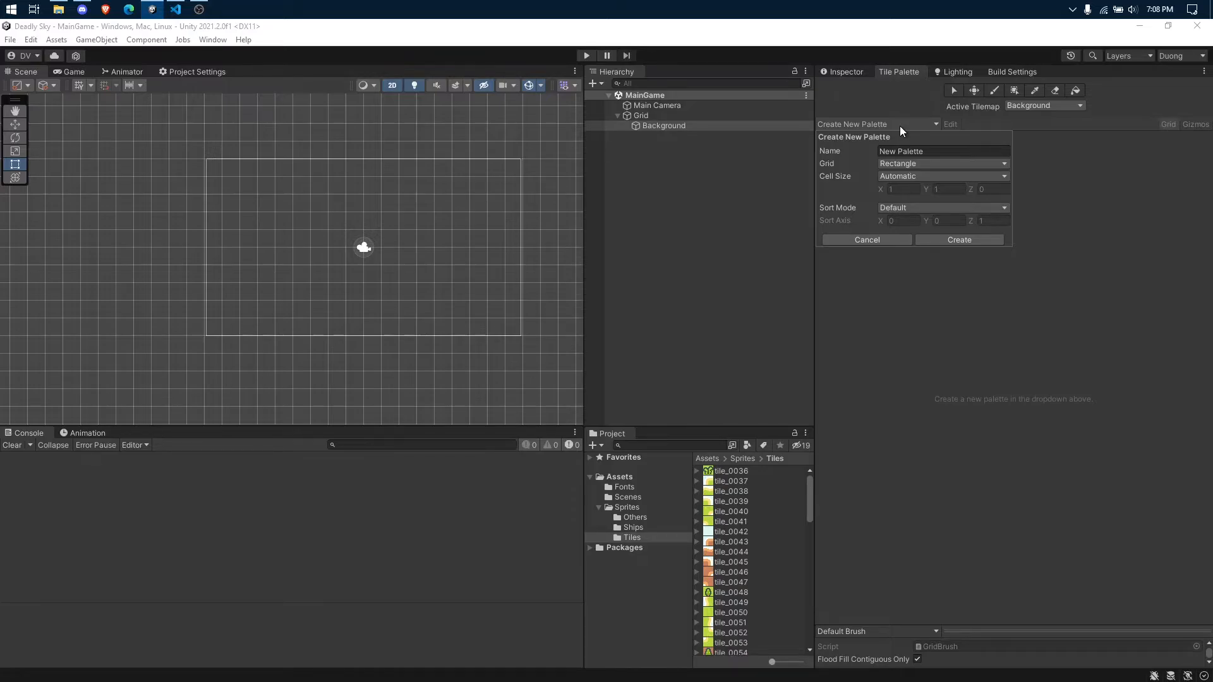
click(941, 150)
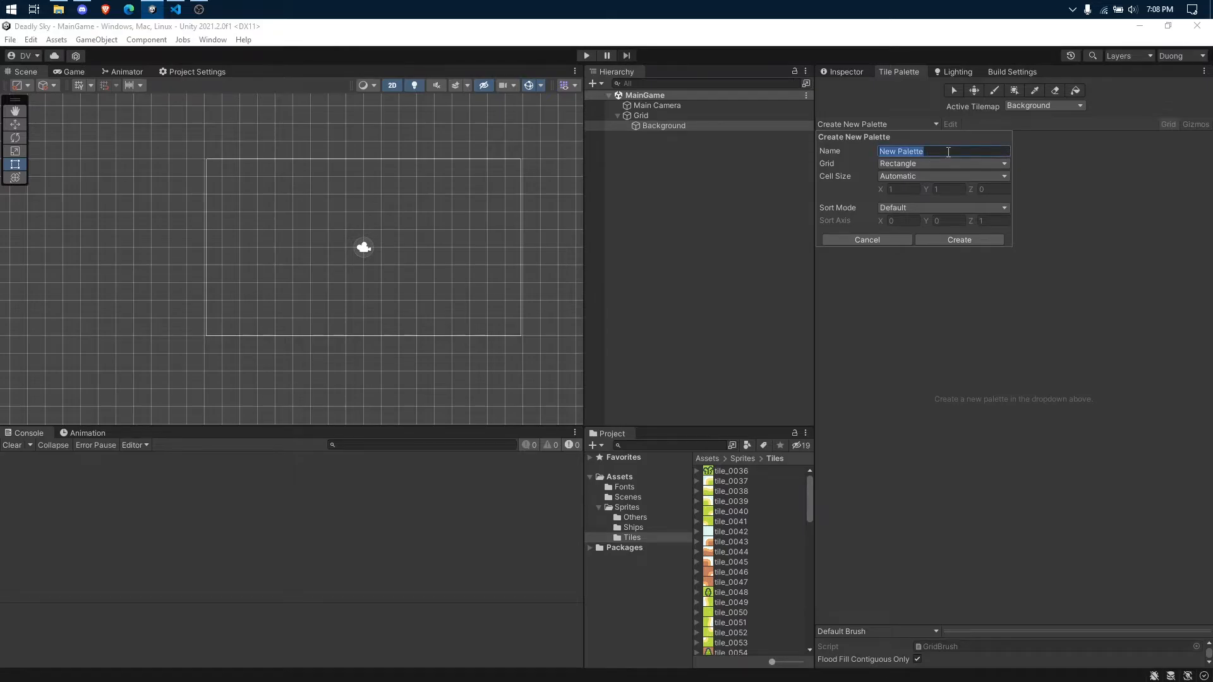
text(Tiles)
click(972, 240)
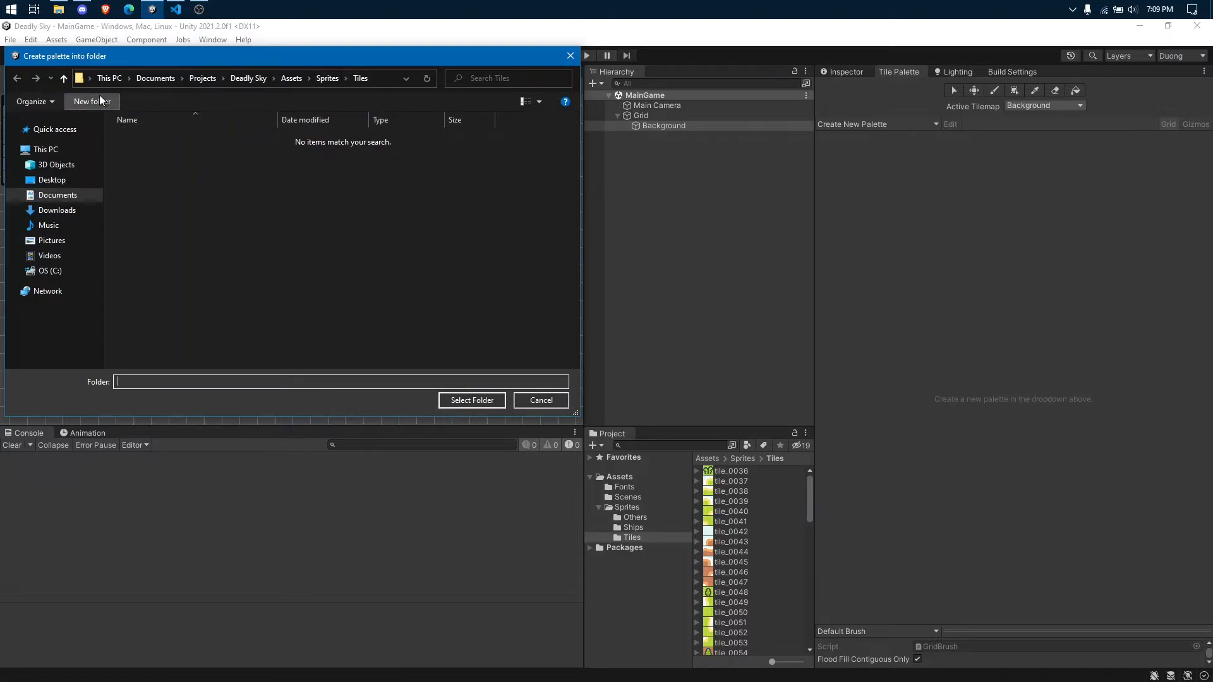
- Create a folder named Tiles directly inside the project's Assets folder and save the new palette in it
click(67, 77)
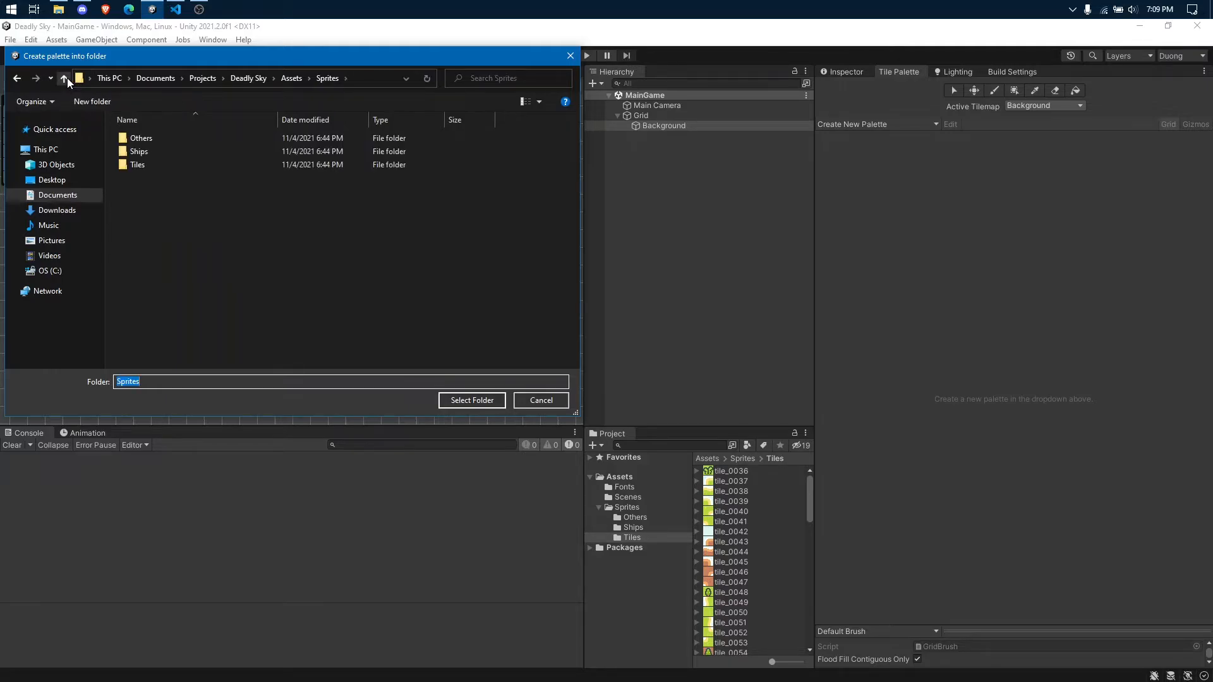
click(67, 77)
right_click(235, 215)
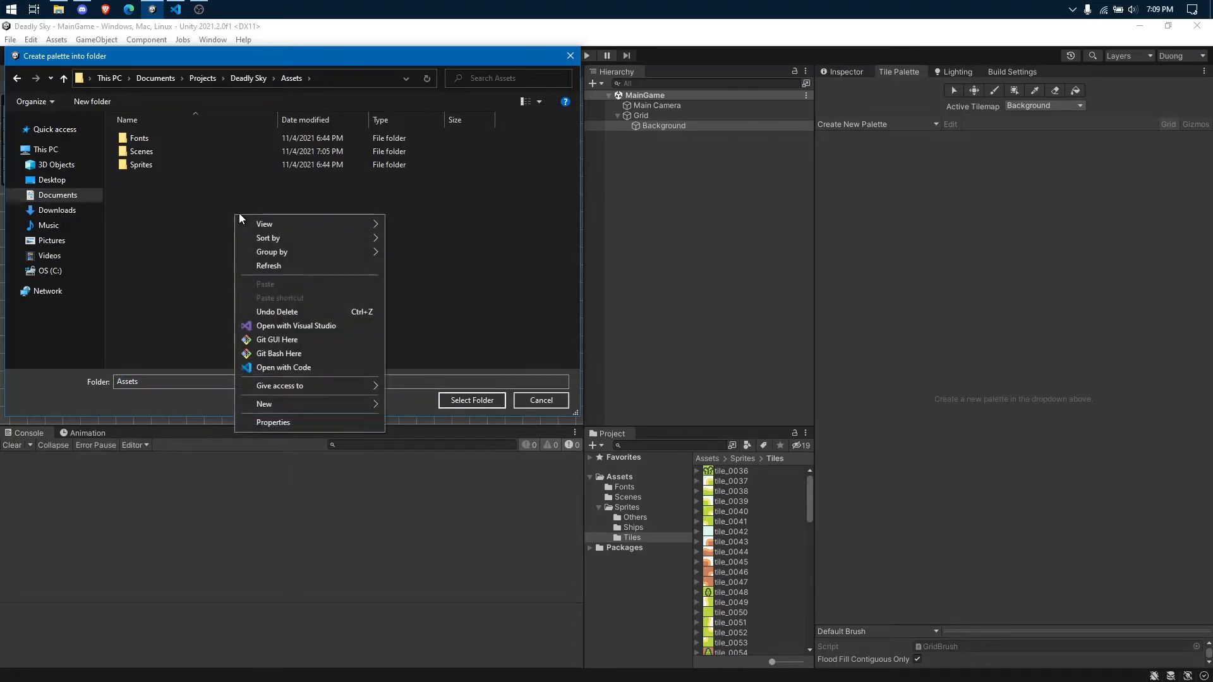
mouse_move(261, 405)
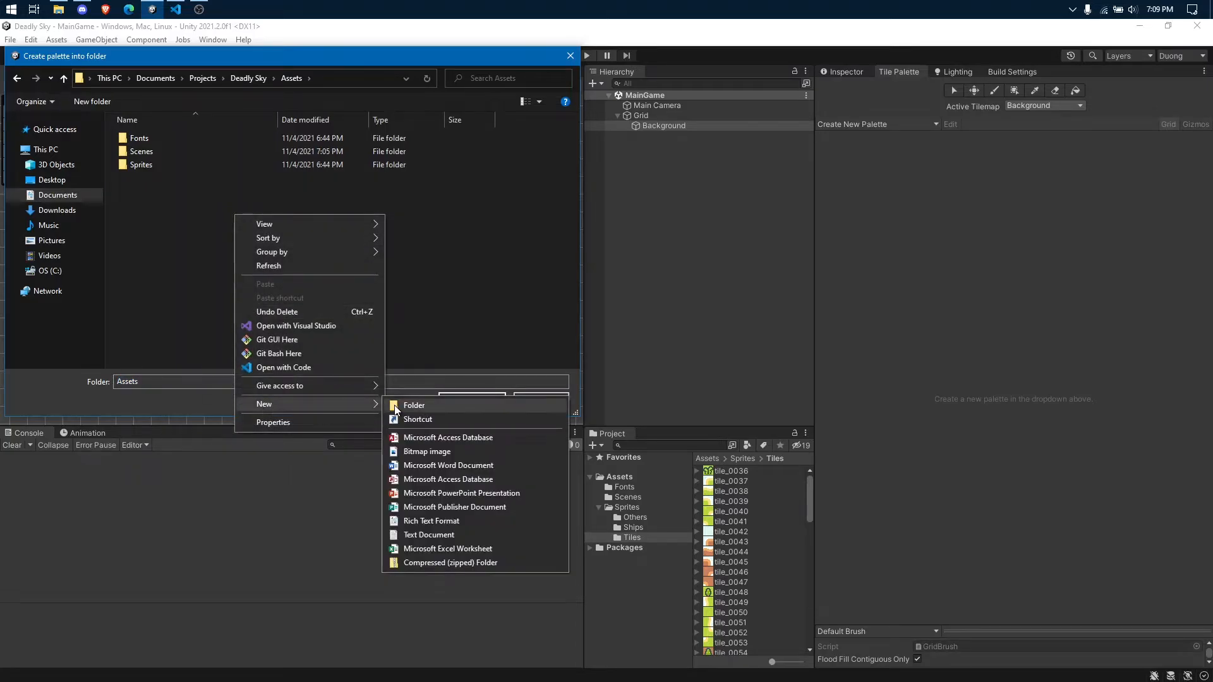
click(420, 403)
text(T)
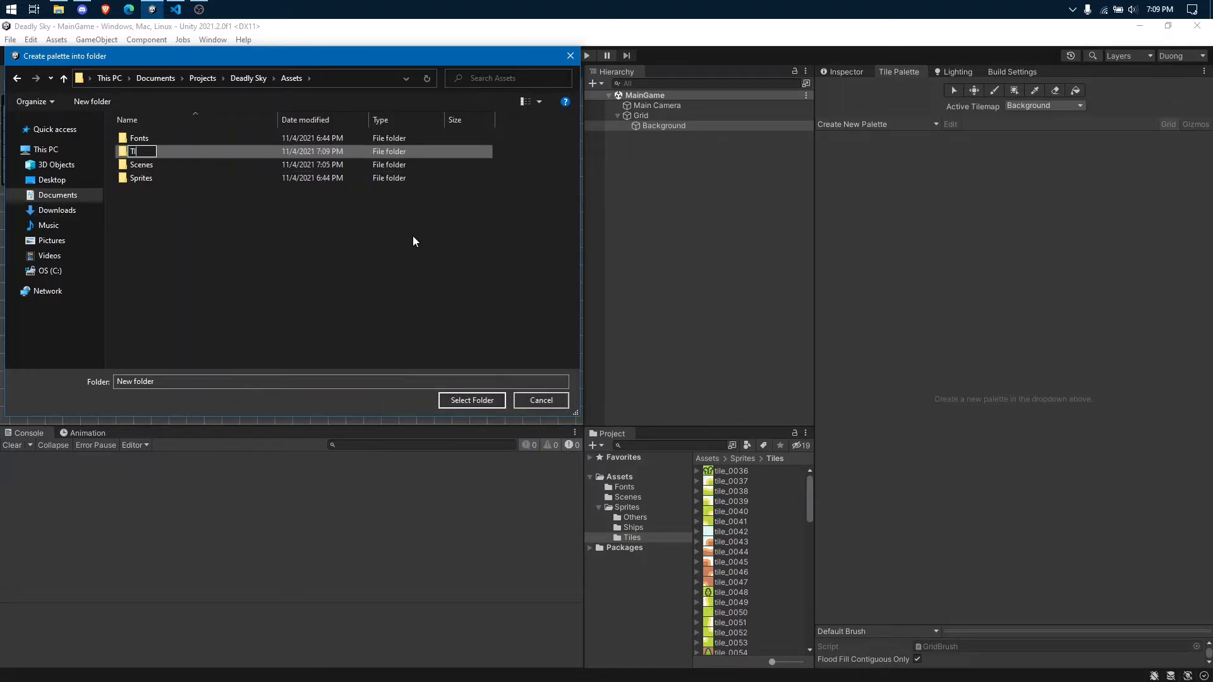
text(iles)
key(Return)
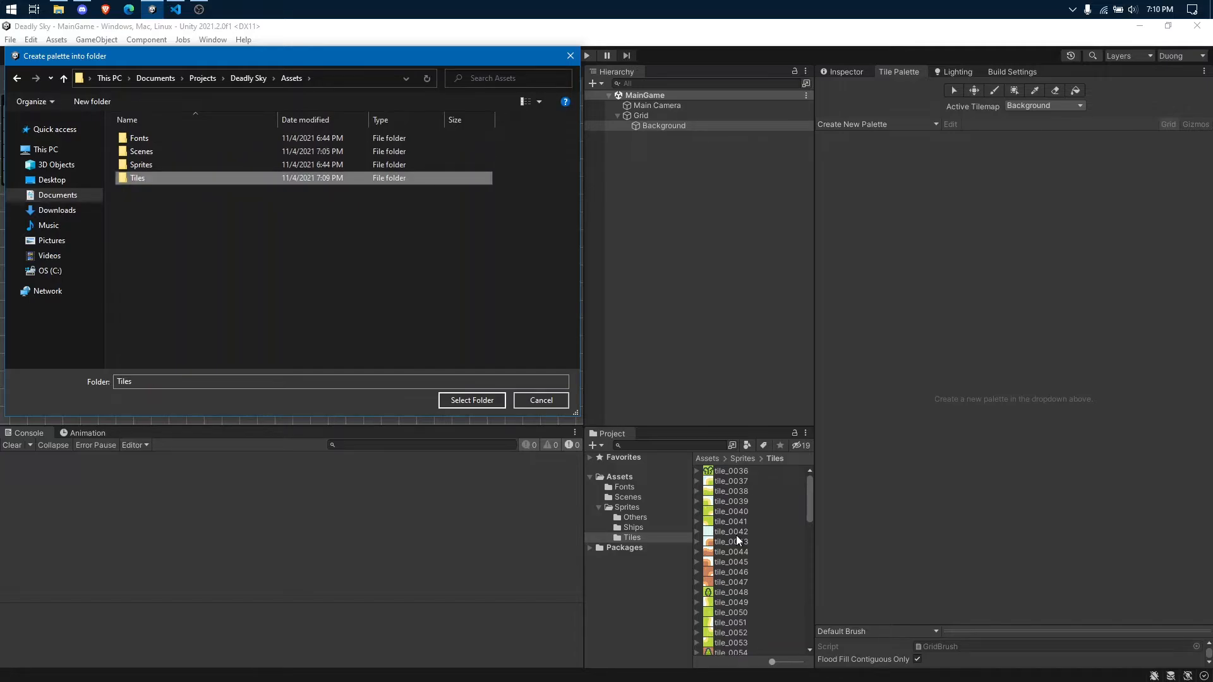
double_click(158, 181)
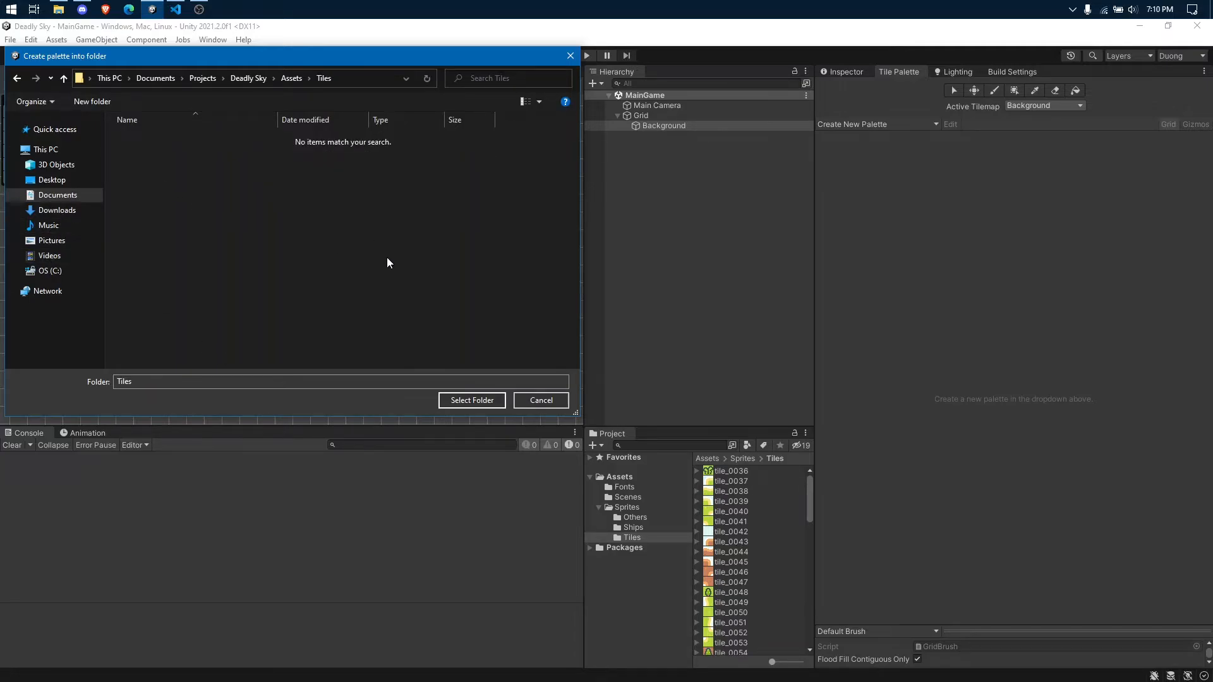
click(460, 405)
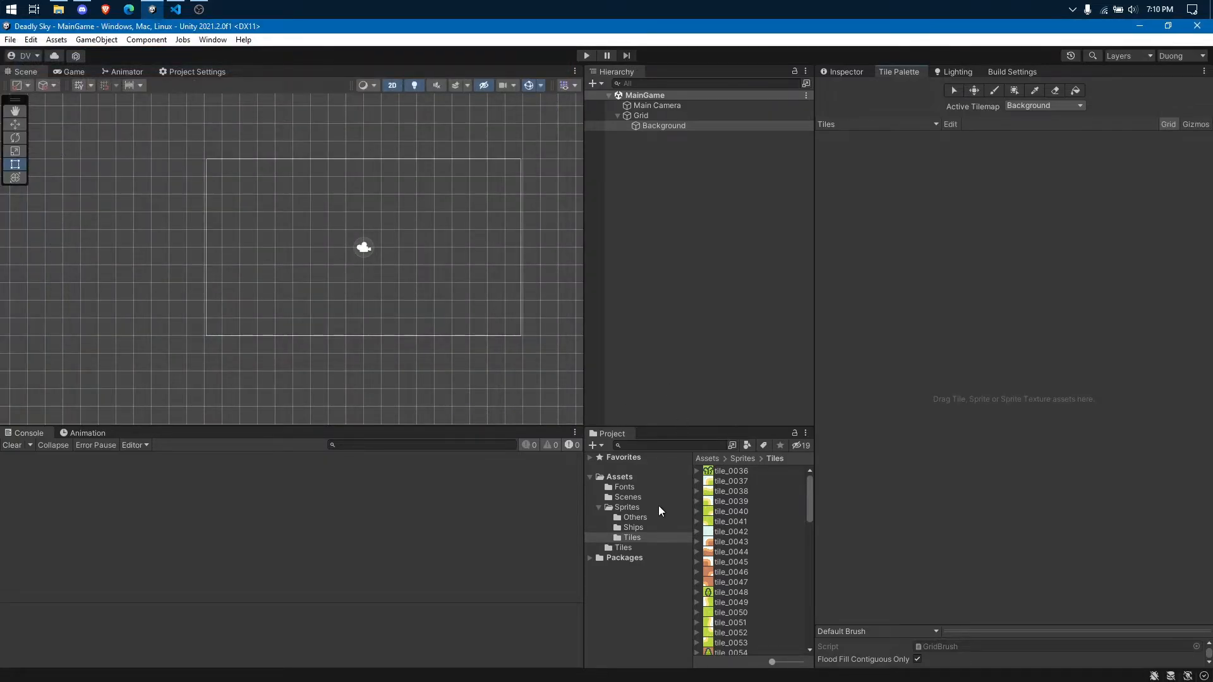
- Locate the palette asset in the Assets/Tiles folder and select it
click(622, 549)
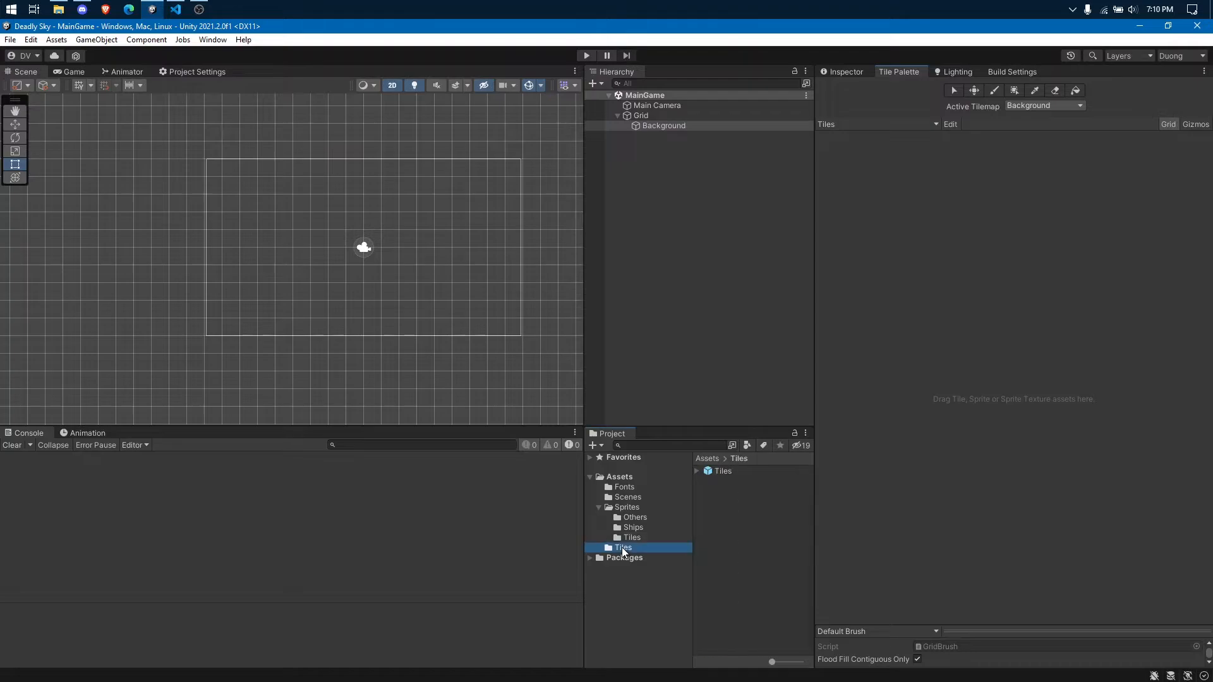
click(718, 472)
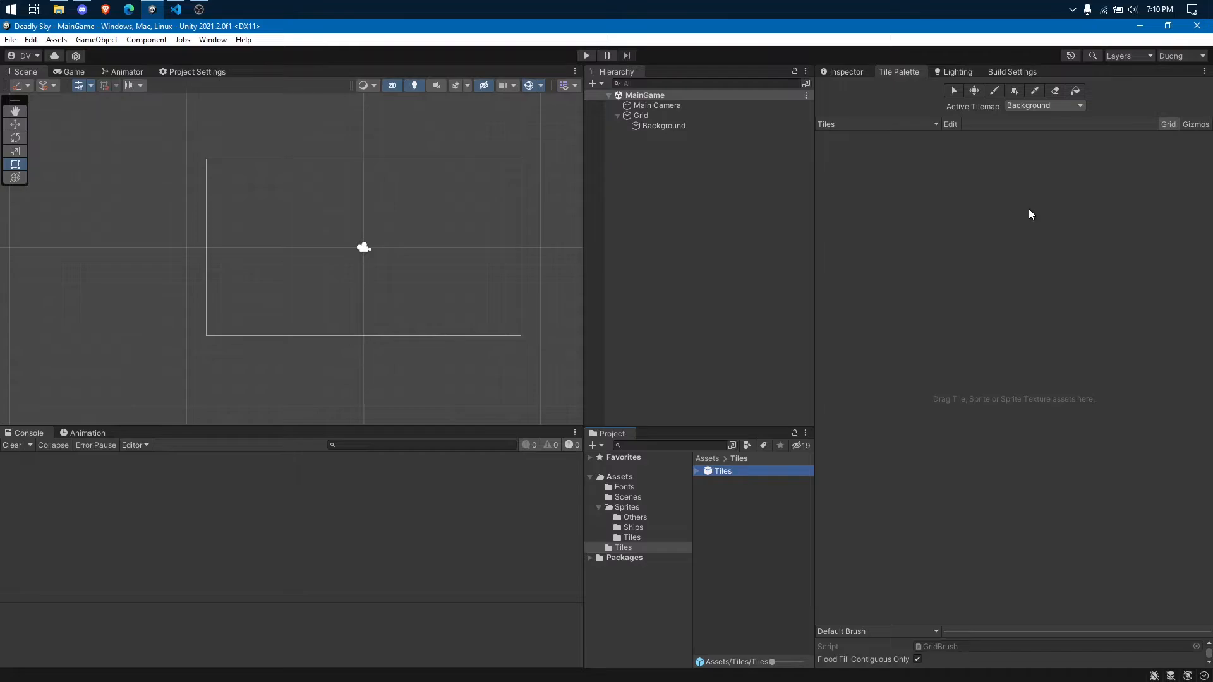
- Add all the tile sprites from the Assets/Sprites/Tiles folder to the Tiles palette
click(636, 510)
double_click(734, 491)
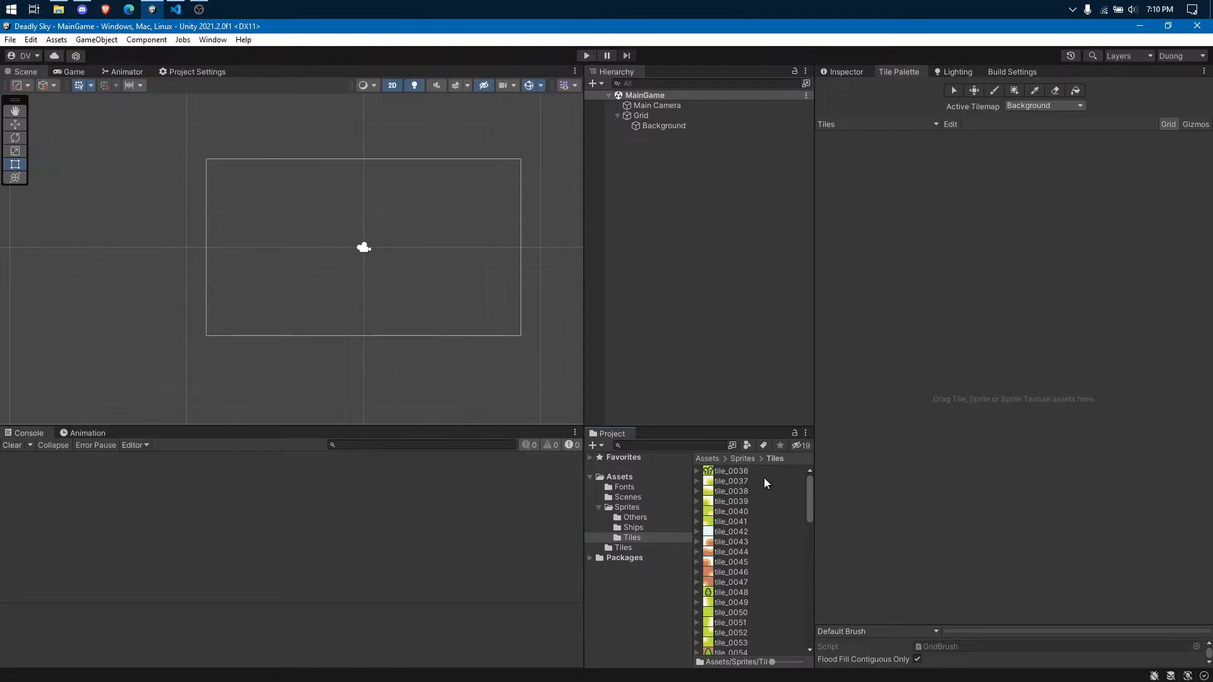
click(765, 481)
key(ctrl+a)
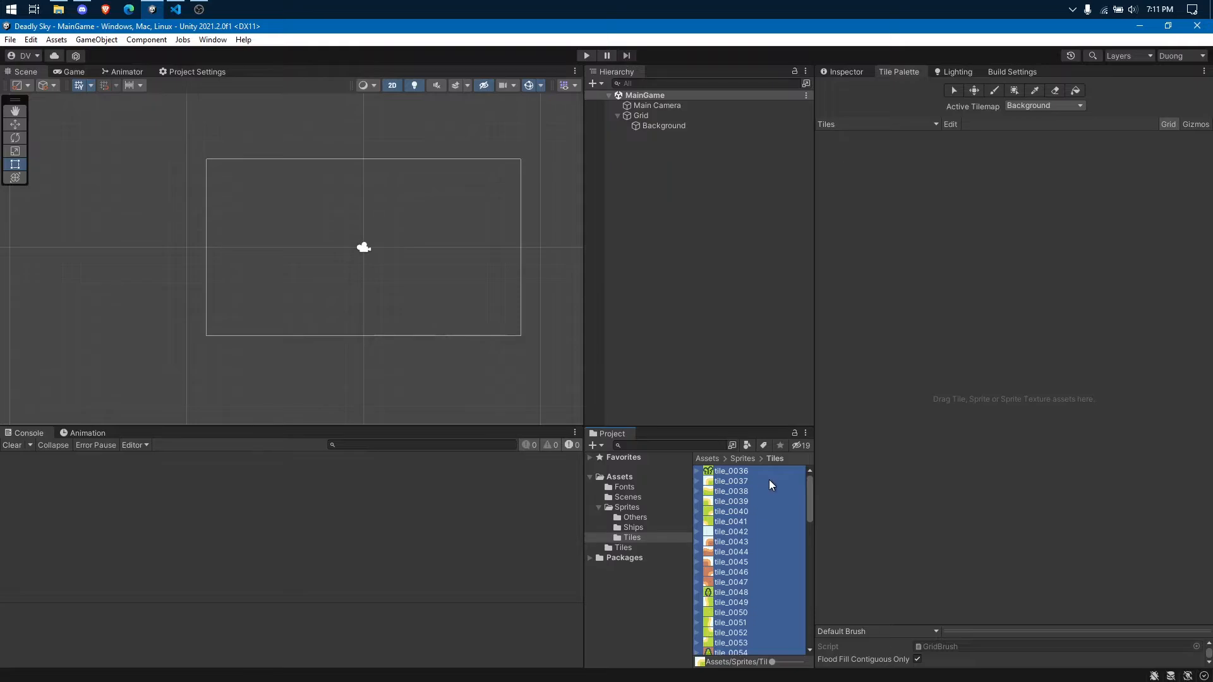
drag(729, 522, 893, 229)
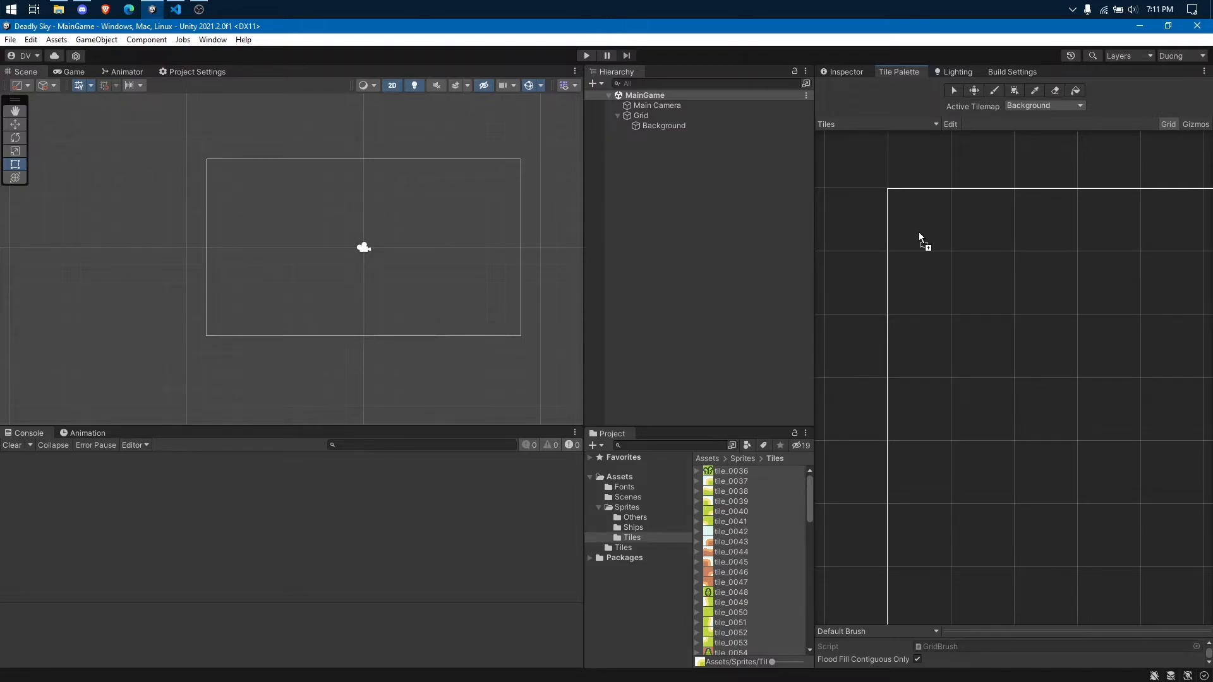
mouse_move(918, 233)
mouse_down()
mouse_move(867, 231)
mouse_move(932, 233)
mouse_up()
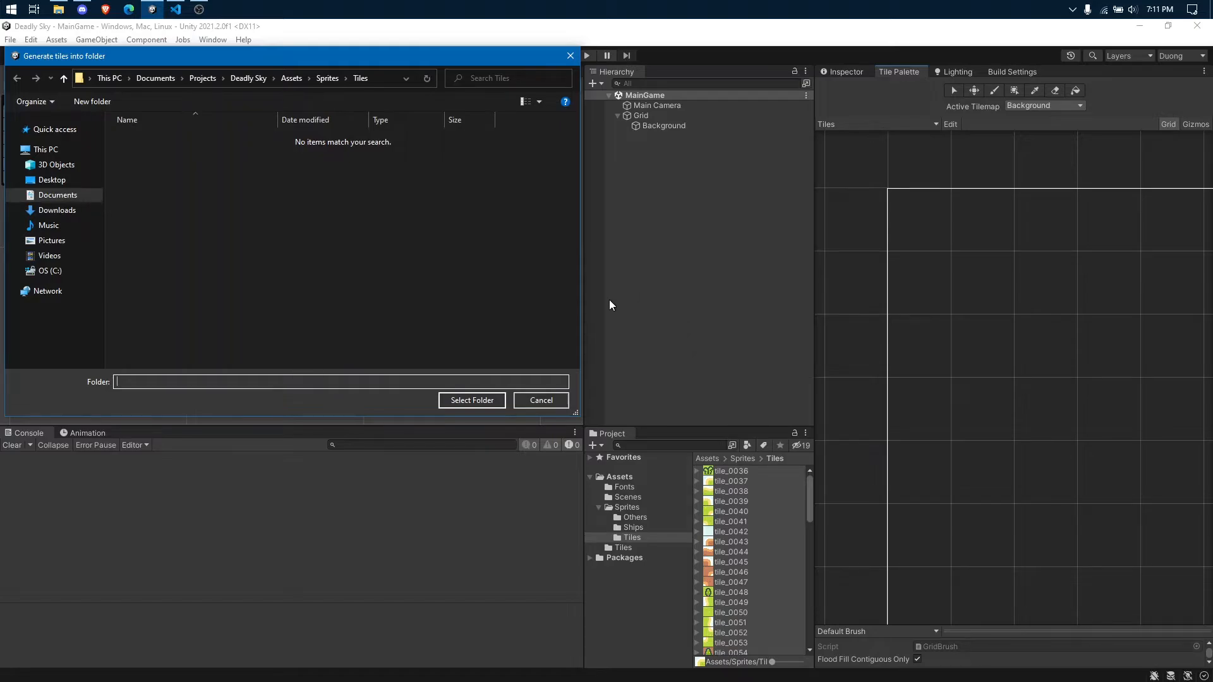
- Generate the tile assets into the project's Assets/Tiles folder
click(68, 80)
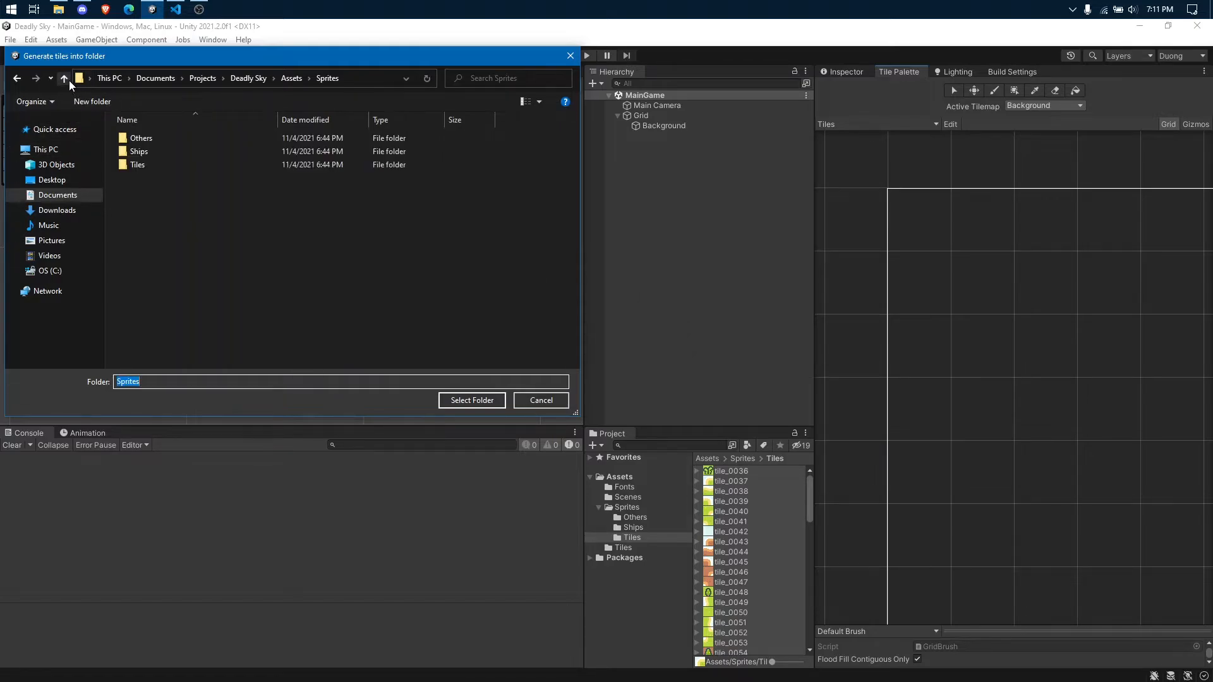
click(64, 79)
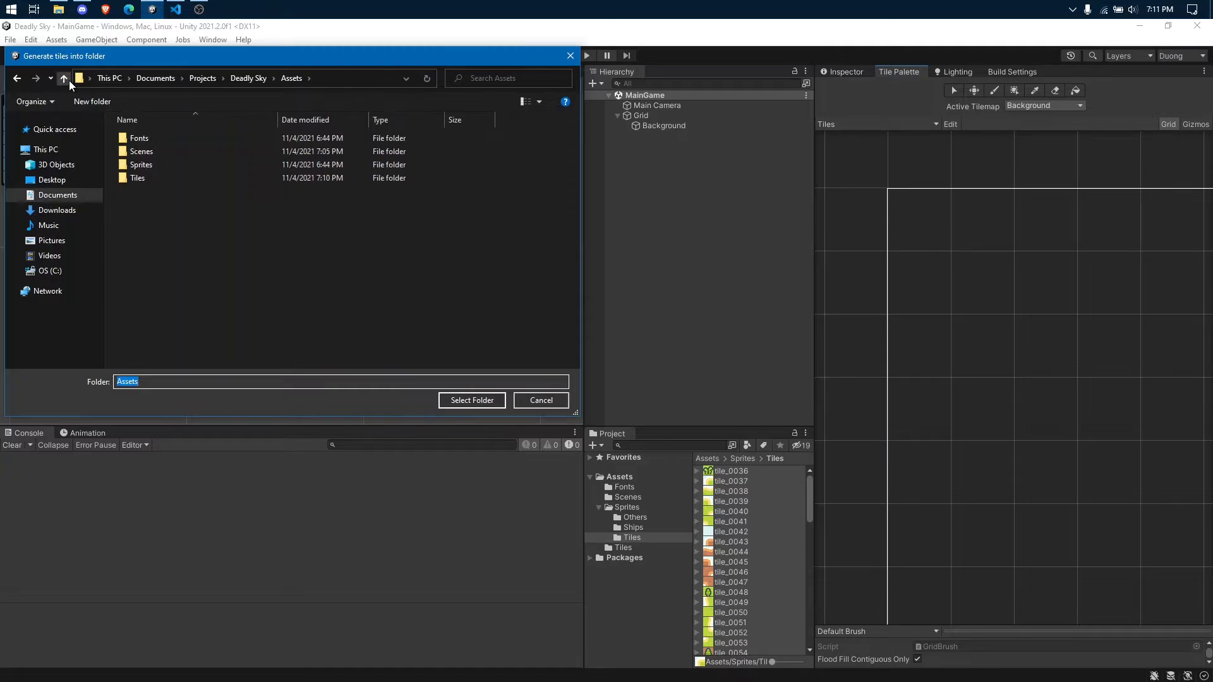
double_click(164, 178)
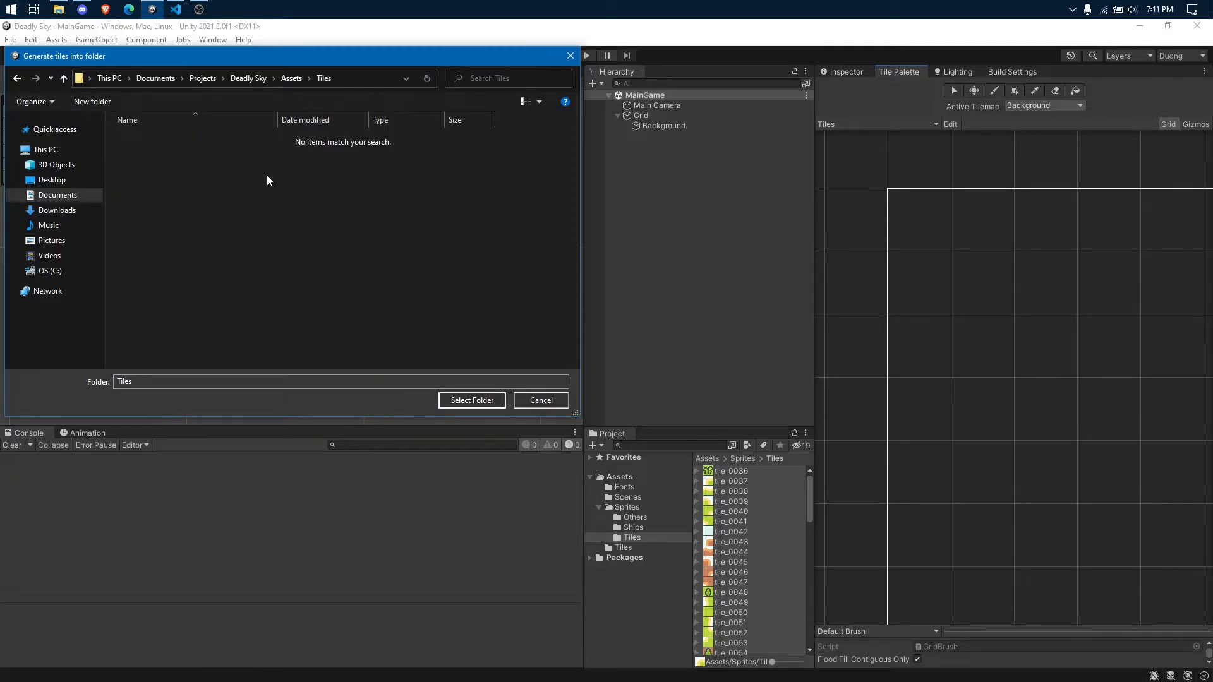
click(477, 401)
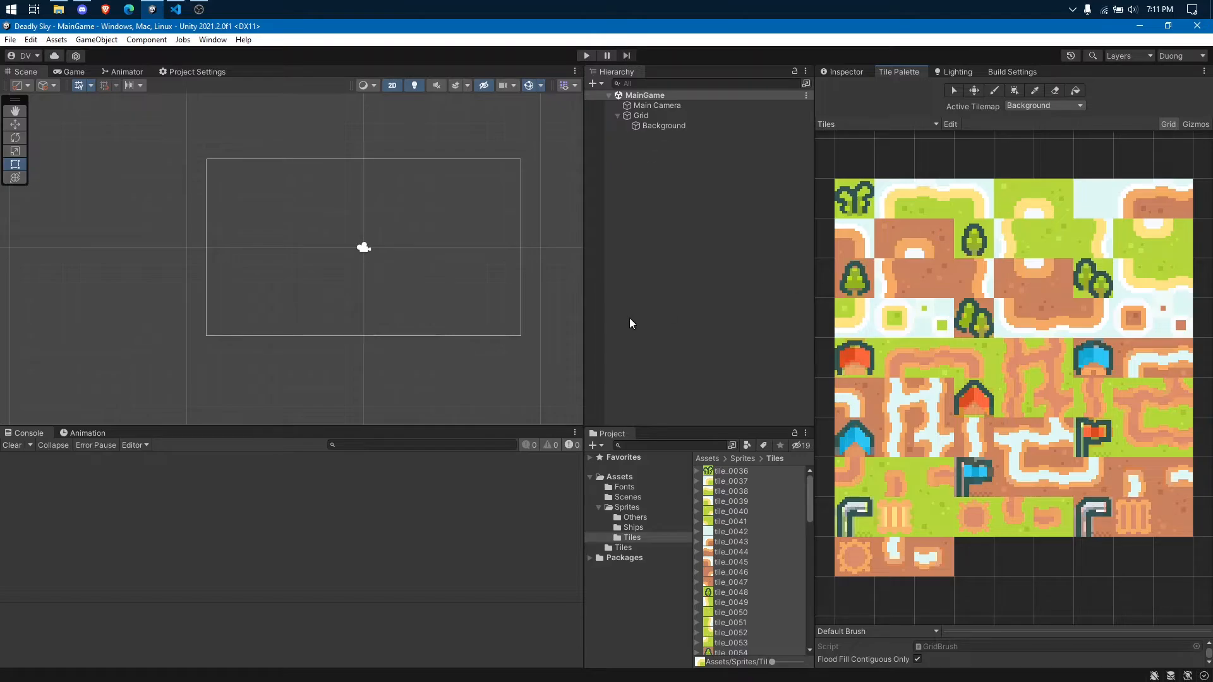
- Select the Background tilemap and examine the terrain, tree and building tiles in the Tiles palette
click(672, 126)
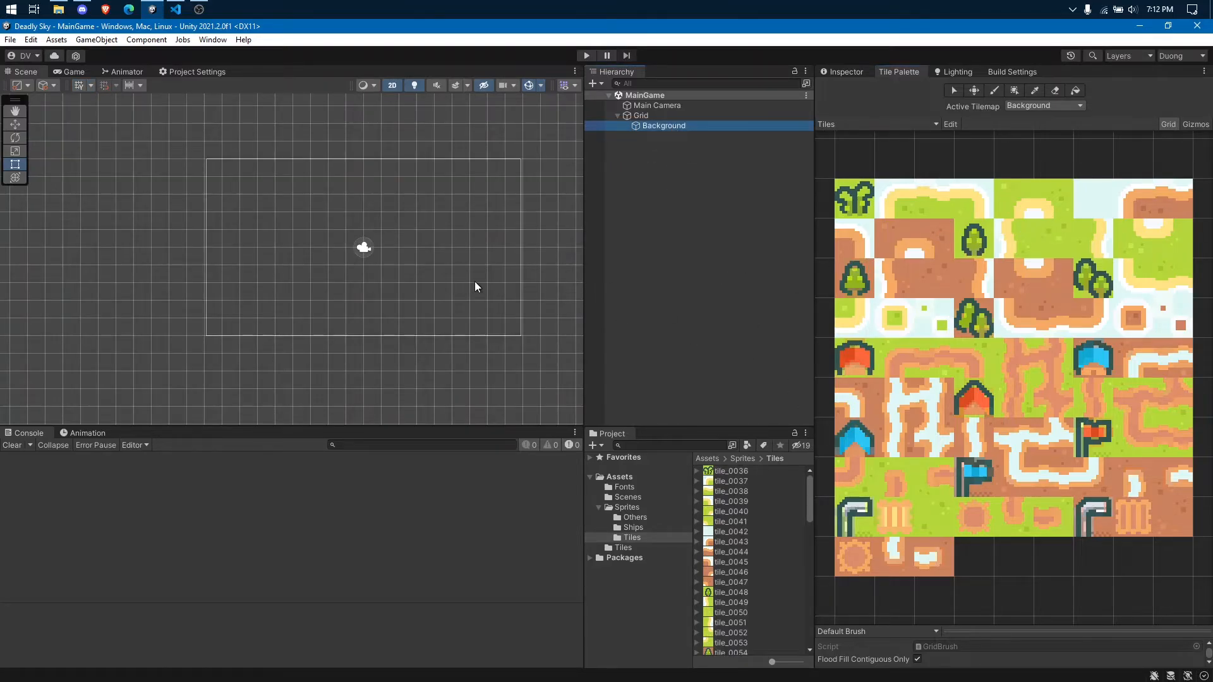
scroll(484, 282, down, 2)
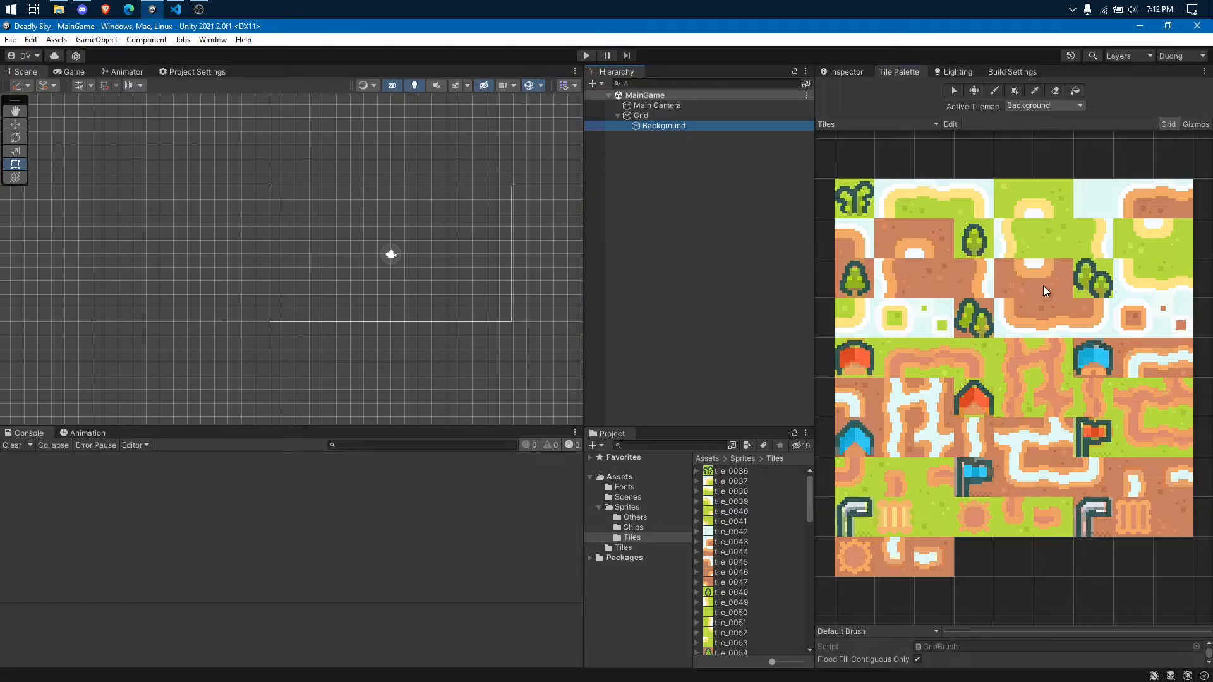
scroll(1060, 293, down, 5)
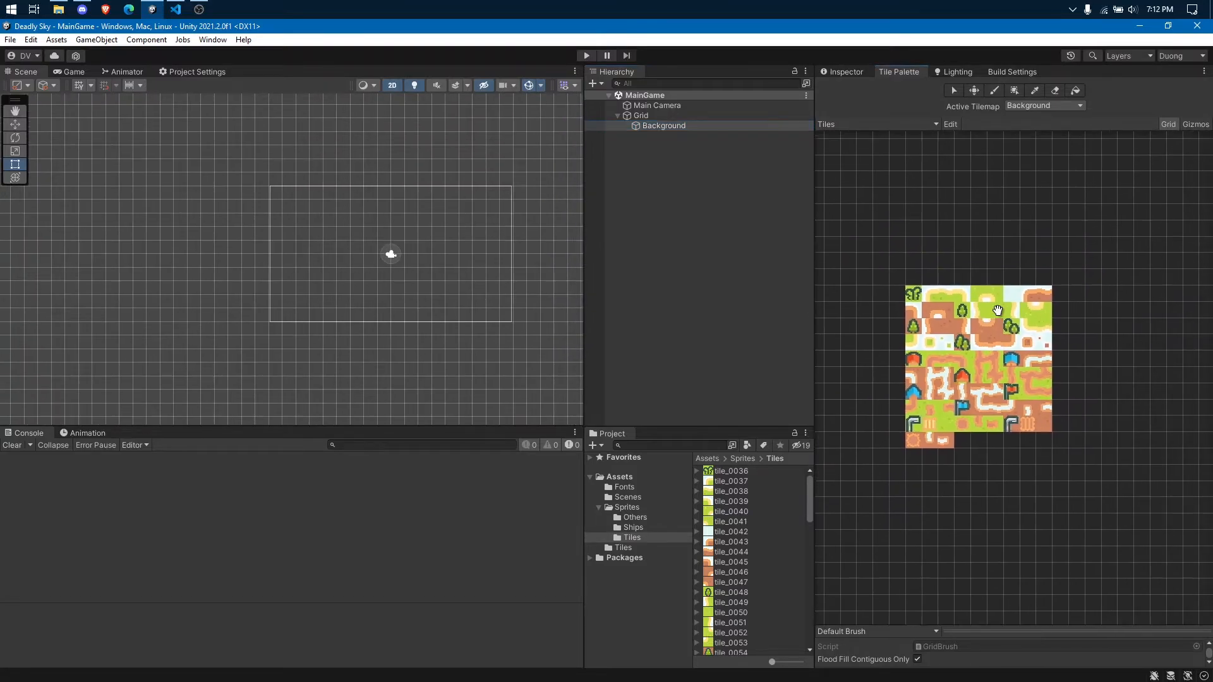
scroll(997, 310, up, 6)
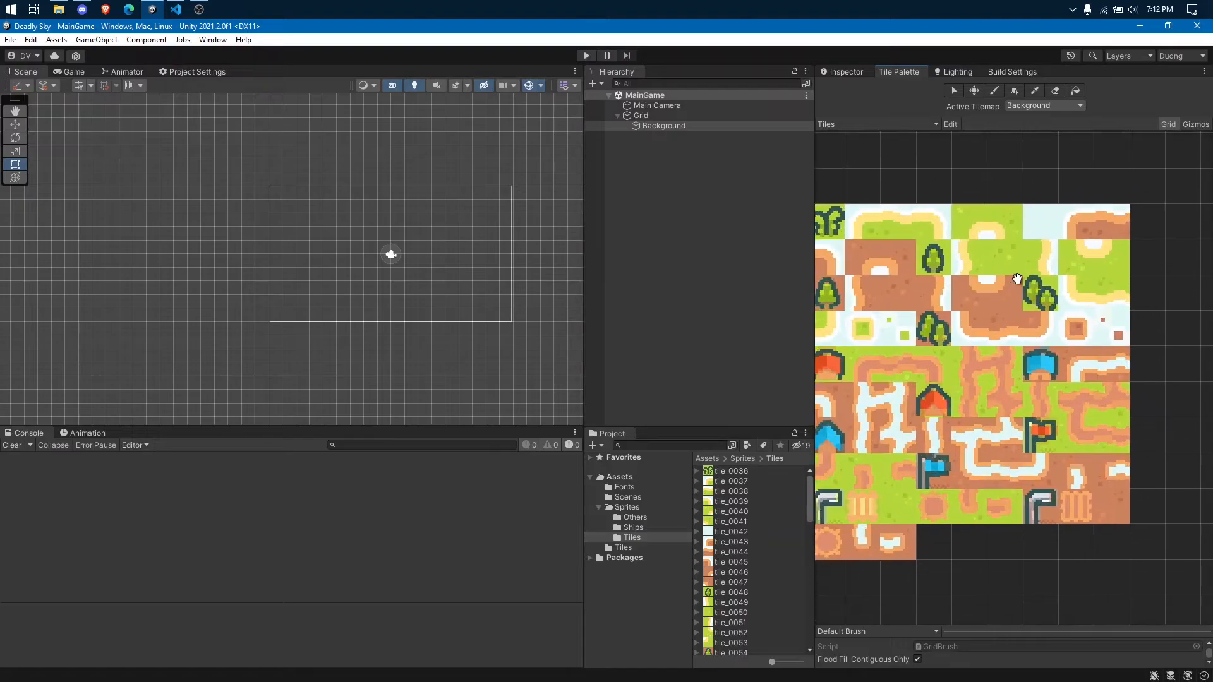
scroll(1033, 274, down, 4)
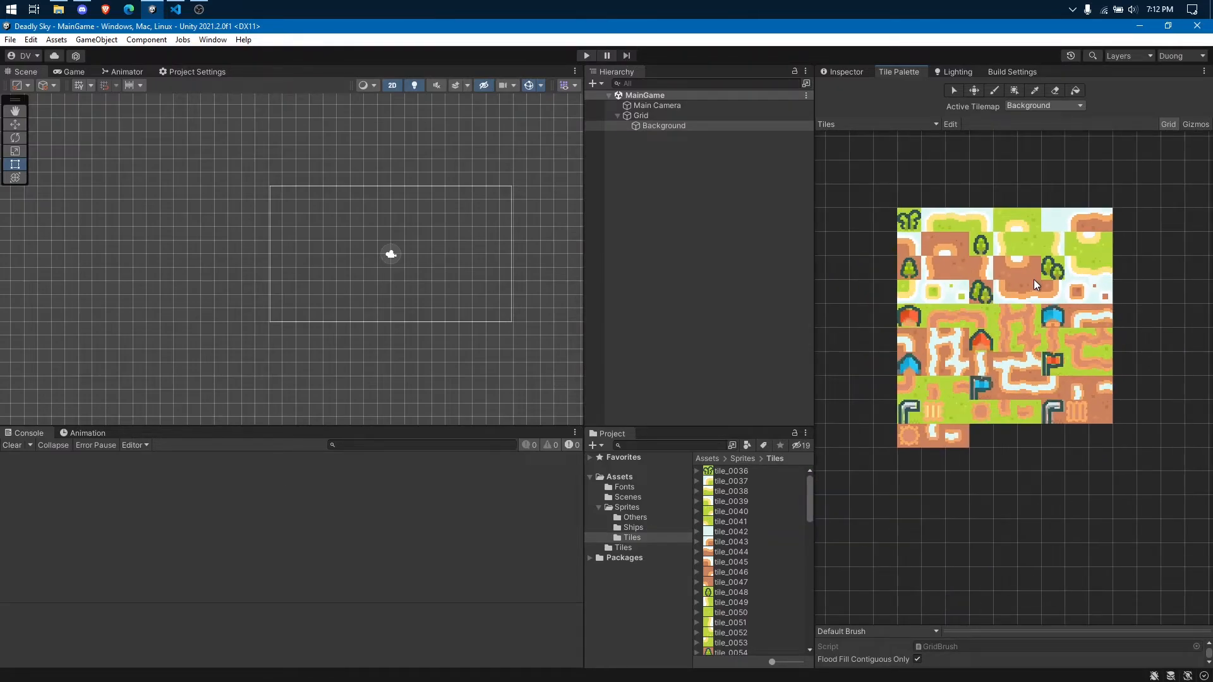
scroll(1033, 279, up, 2)
scroll(1034, 280, down, 3)
scroll(1034, 281, up, 4)
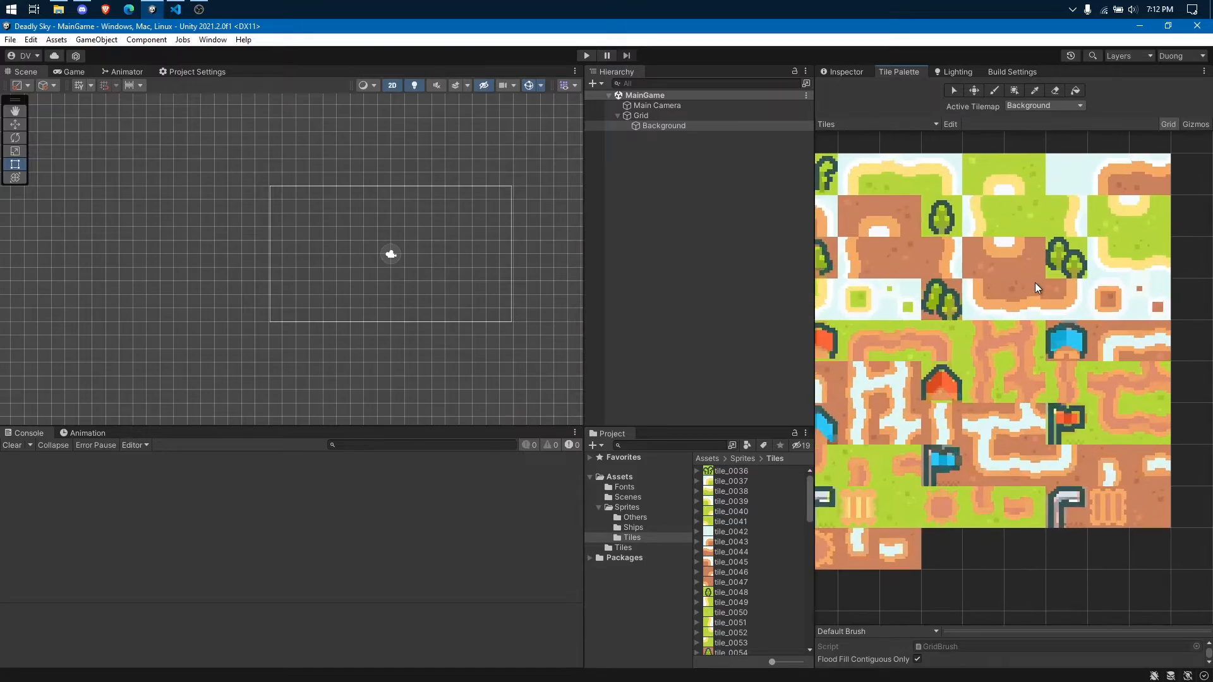
scroll(1035, 288, down, 2)
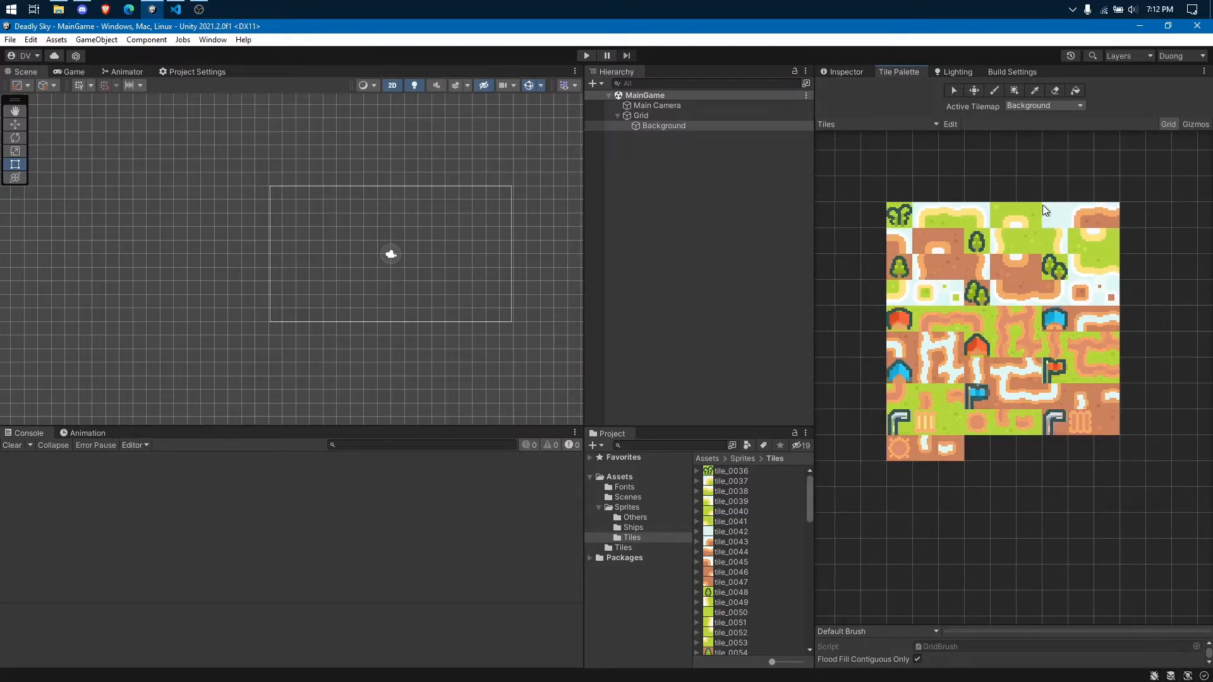
mouse_move(1078, 234)
middle_down()
mouse_move(1042, 271)
mouse_move(1084, 230)
middle_up()
scroll(1035, 304, up, 3)
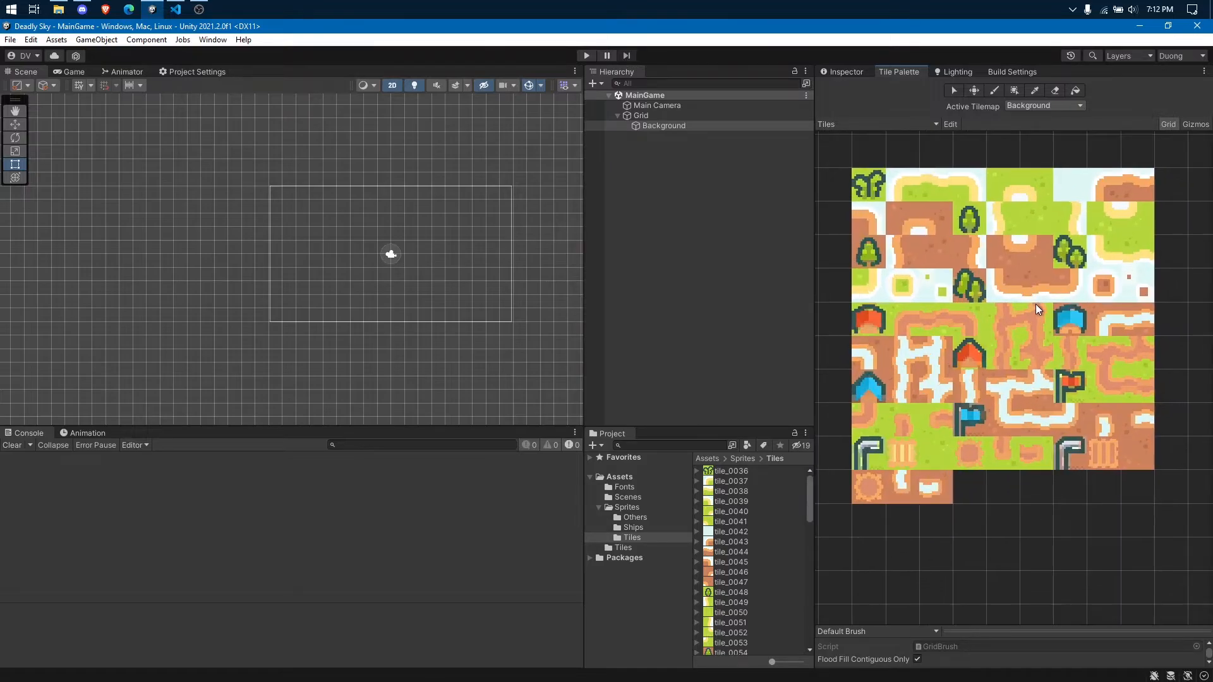
scroll(1036, 305, up, 1)
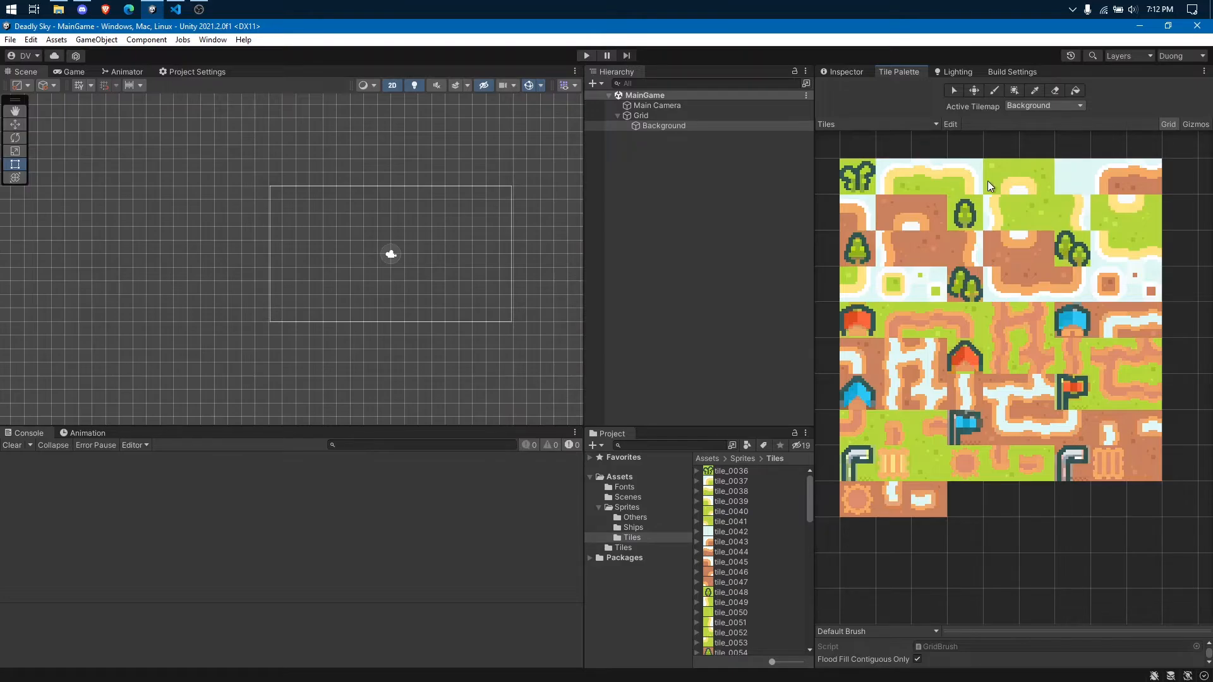
- Try out palette tiles for the paint brush, including the plain brown ground tile, over the scene's camera frame
click(863, 175)
scroll(862, 174, up, 4)
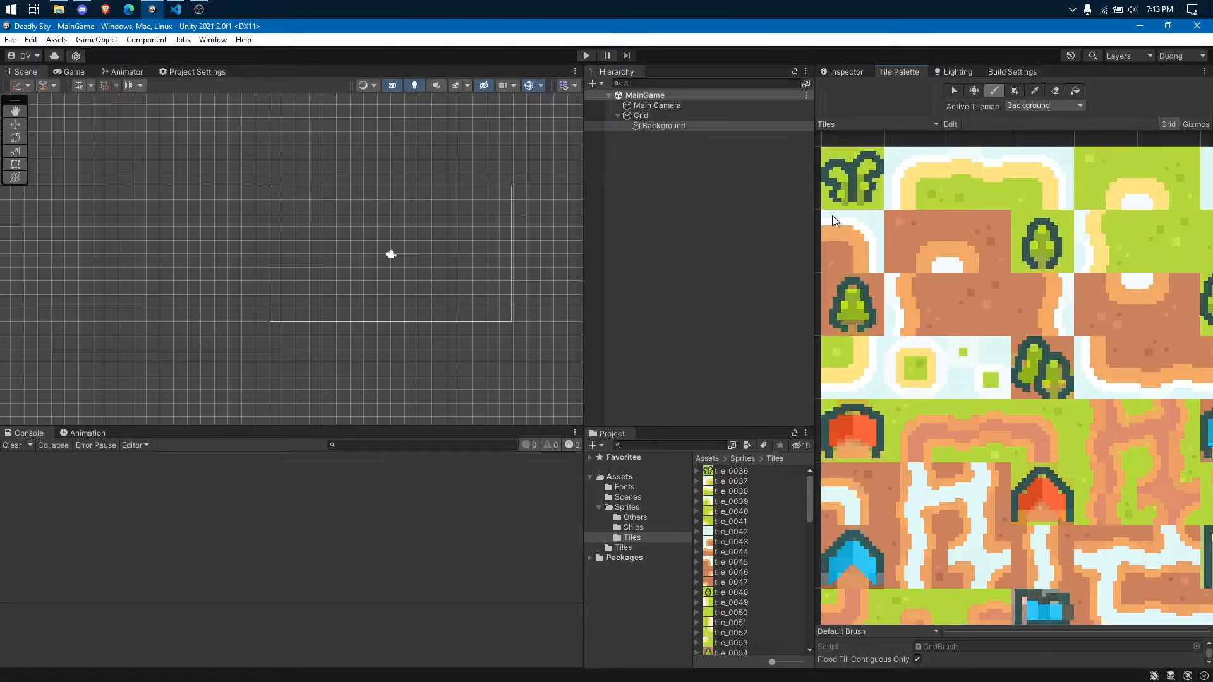
middle_drag(1098, 413, 1027, 356)
scroll(1023, 355, down, 3)
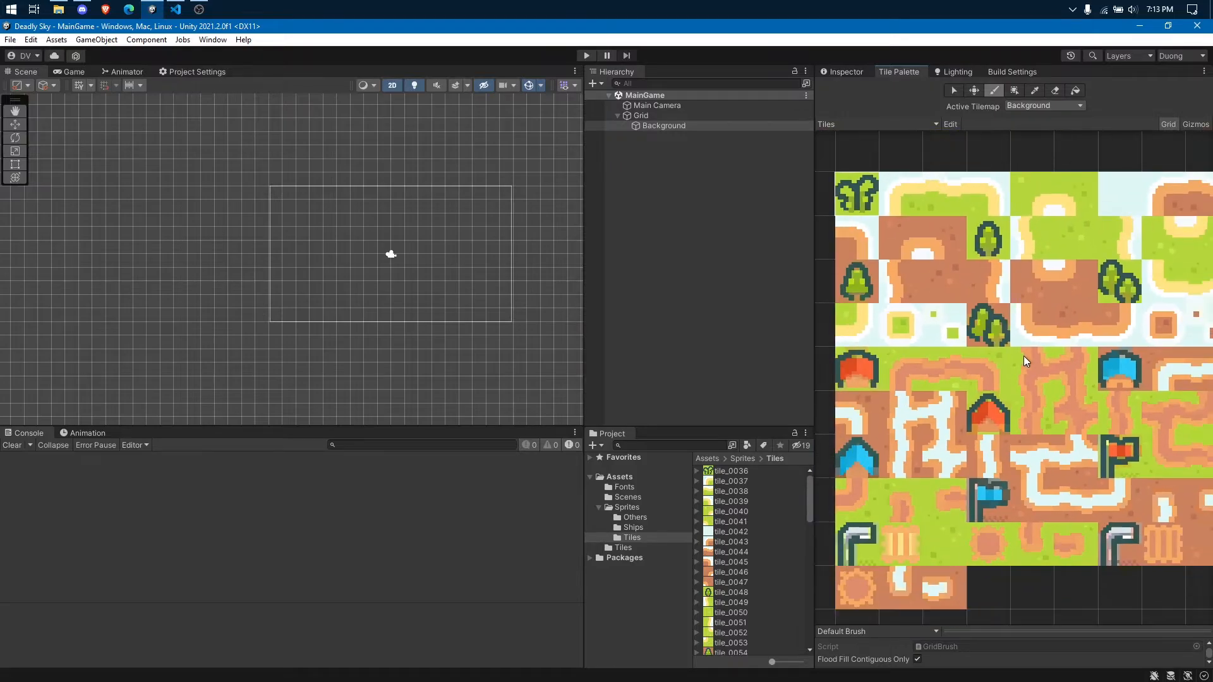
click(972, 270)
scroll(999, 403, down, 3)
click(957, 315)
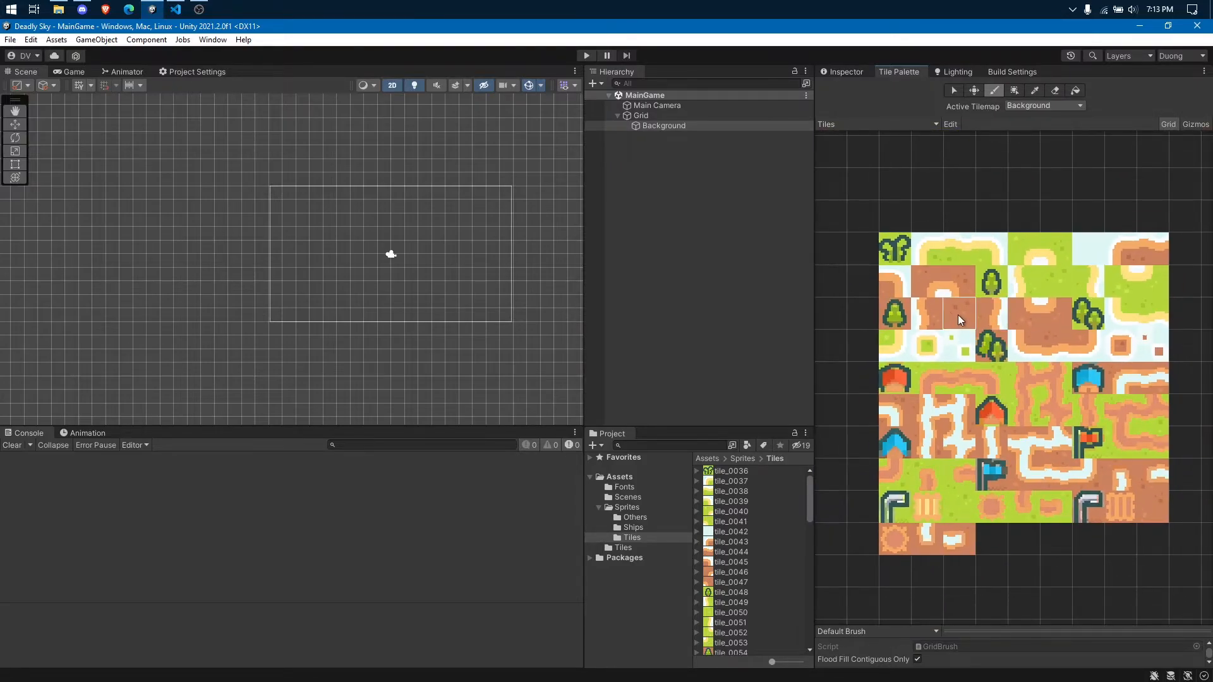
click(1097, 482)
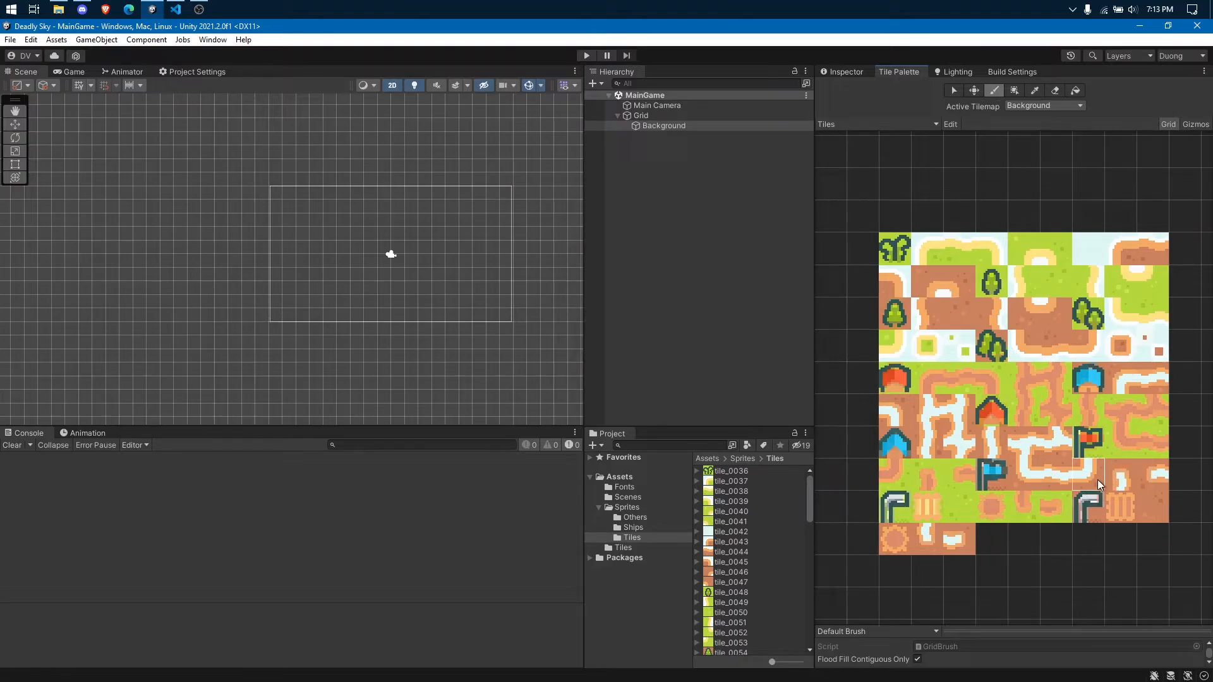
click(1149, 506)
scroll(286, 312, up, 7)
middle_drag(402, 286, 336, 301)
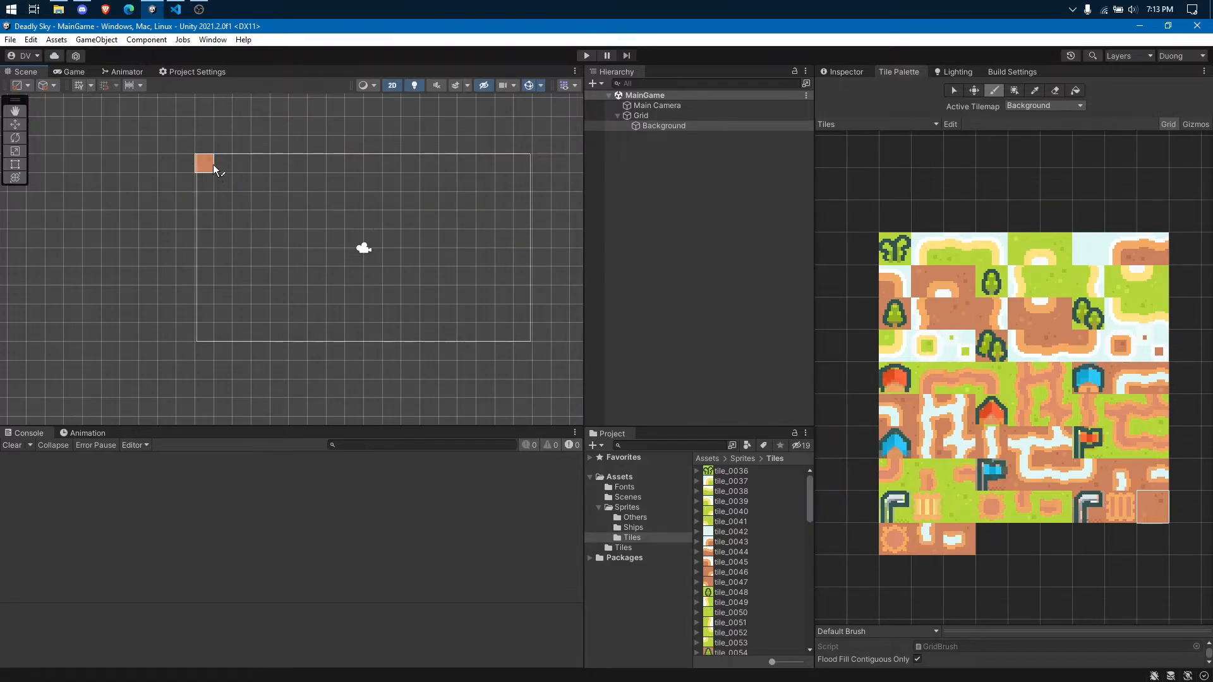
scroll(276, 192, down, 2)
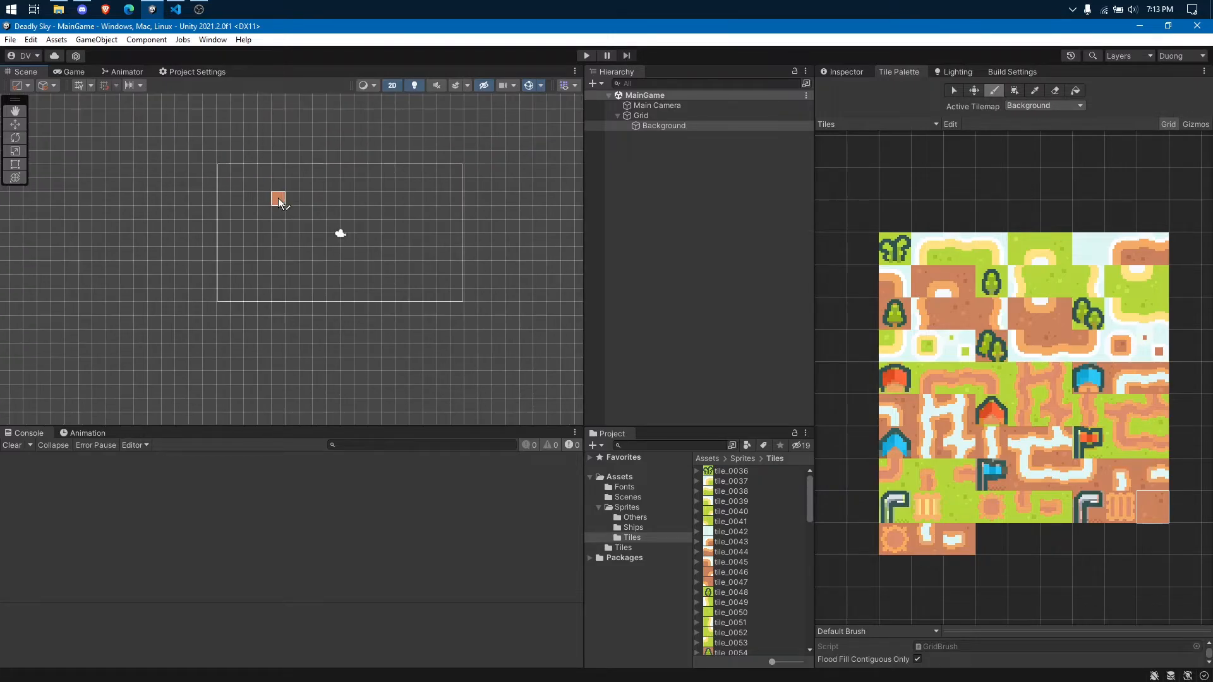
- Pick the plain light-blue tile from the palette for painting with the brush
click(1082, 244)
scroll(325, 226, down, 1)
click(1085, 250)
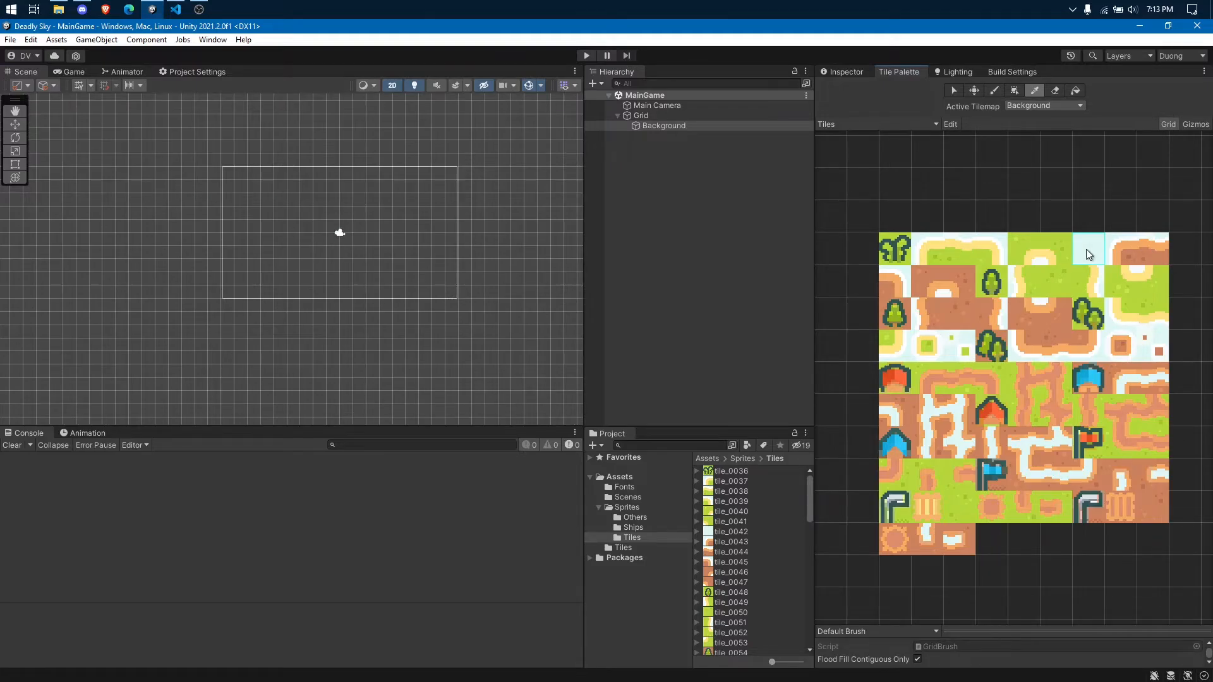
scroll(306, 212, up, 1)
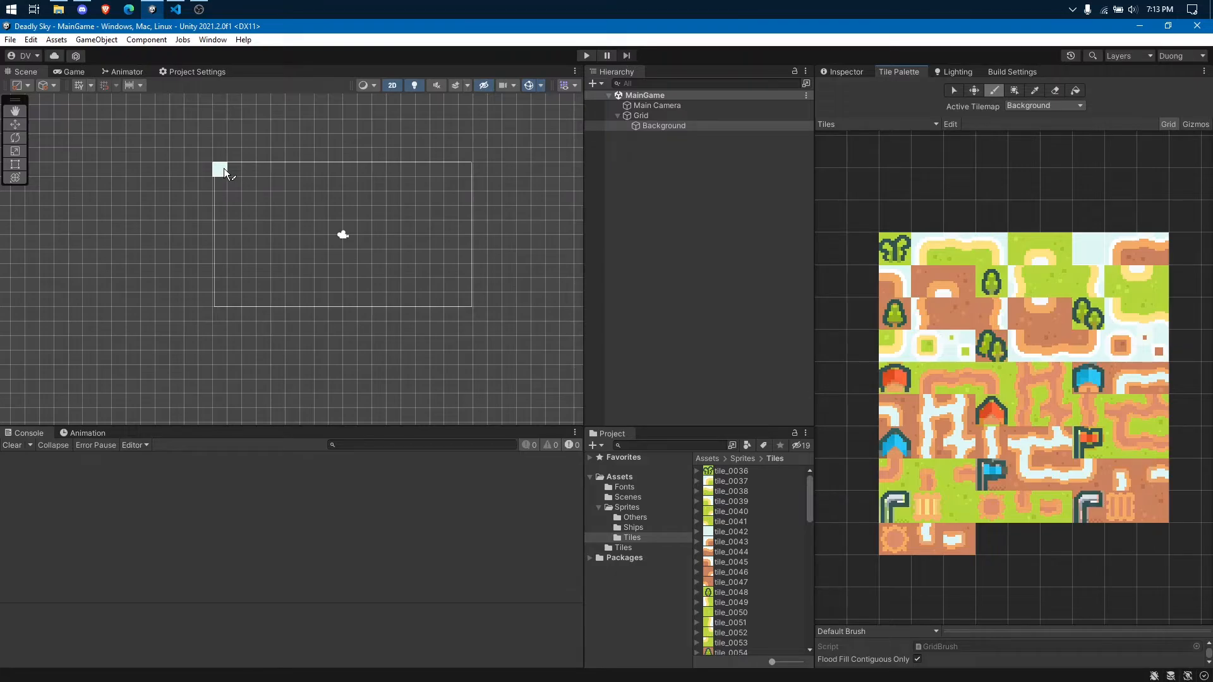
- Try to paint a light-blue tile border along the edges of the camera frame
drag(224, 168, 350, 168)
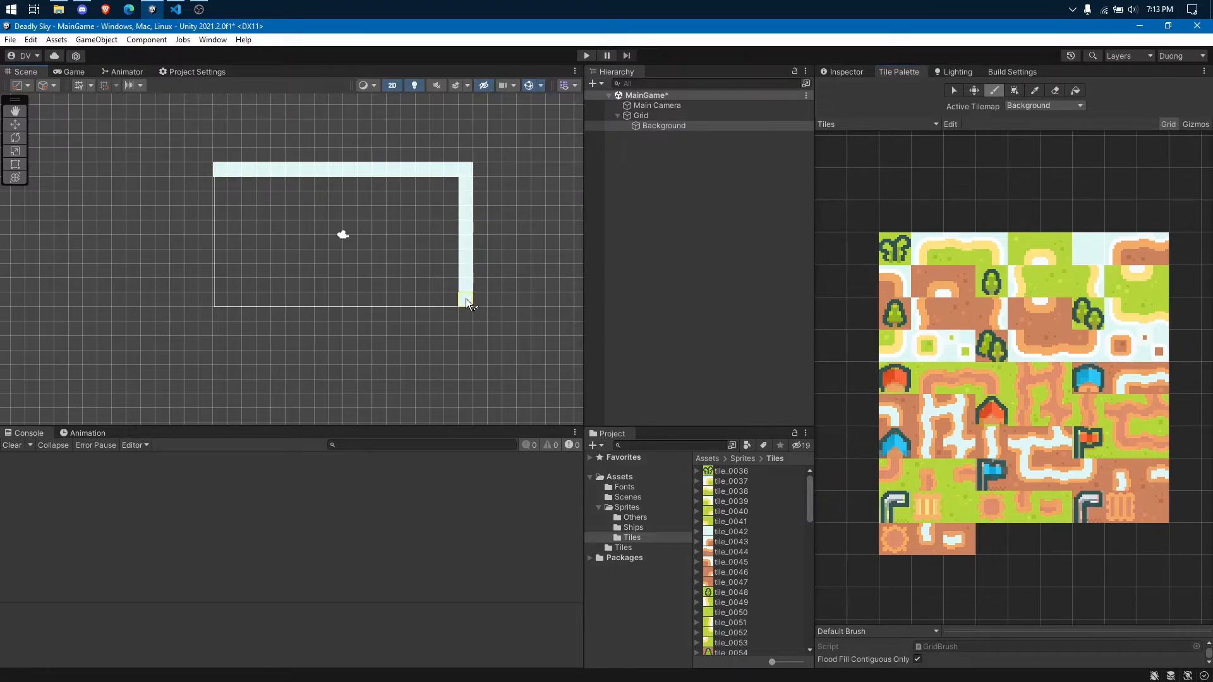
drag(466, 301, 327, 299)
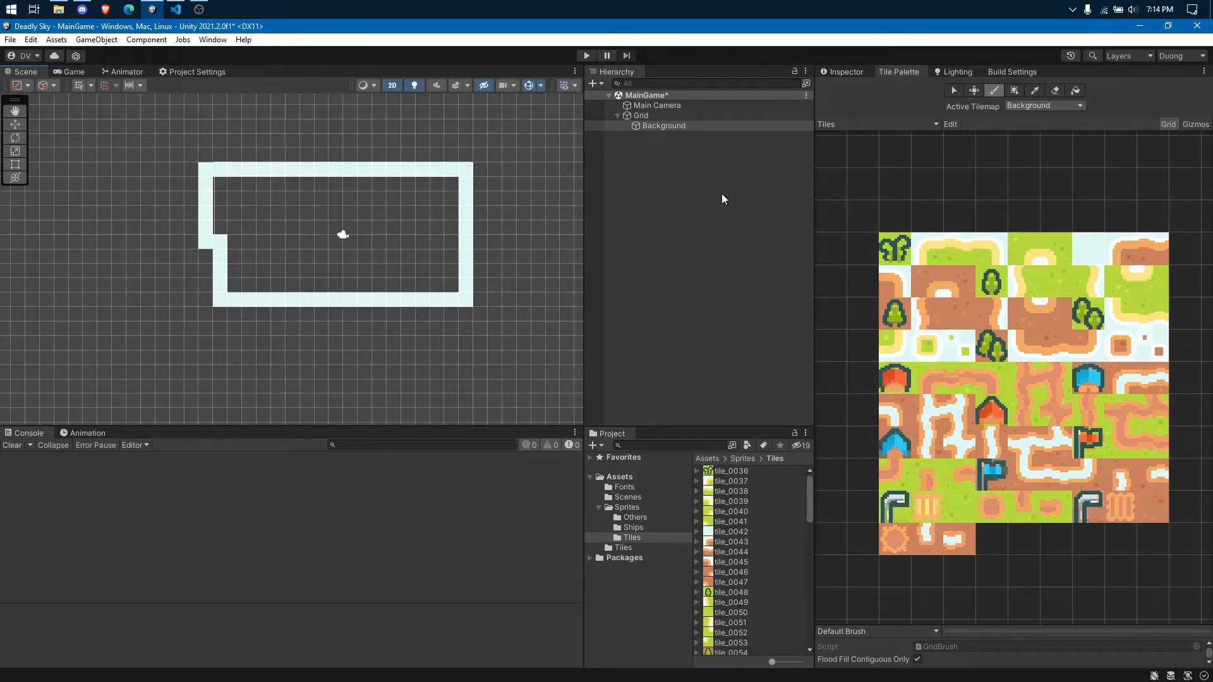
key(ctrl+s)
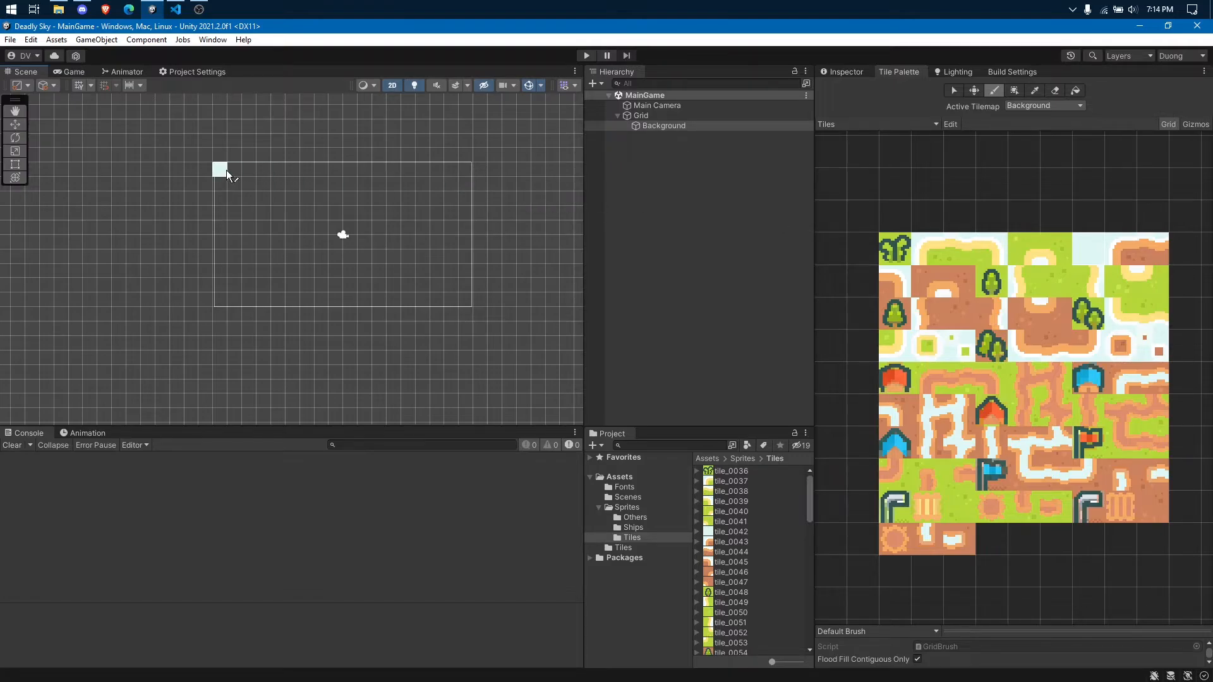
- Paint a one-tile-wide border of light-blue tiles around the camera frame on the Background tilemap
drag(225, 169, 426, 173)
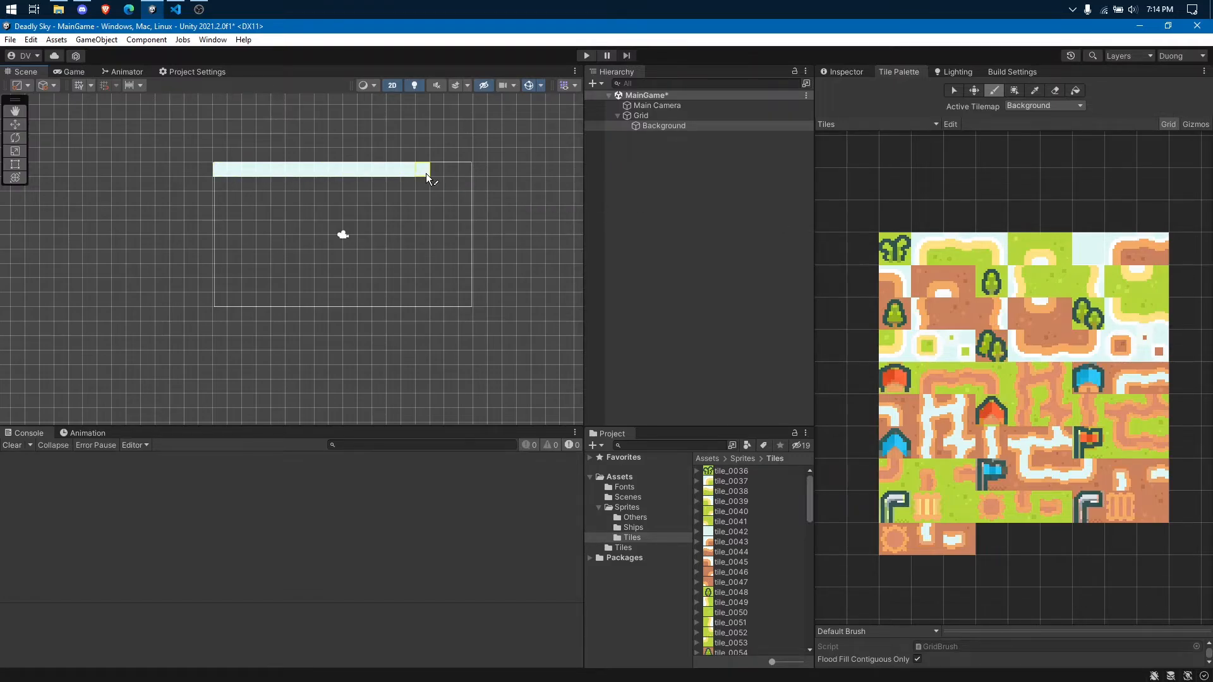
drag(464, 297, 331, 301)
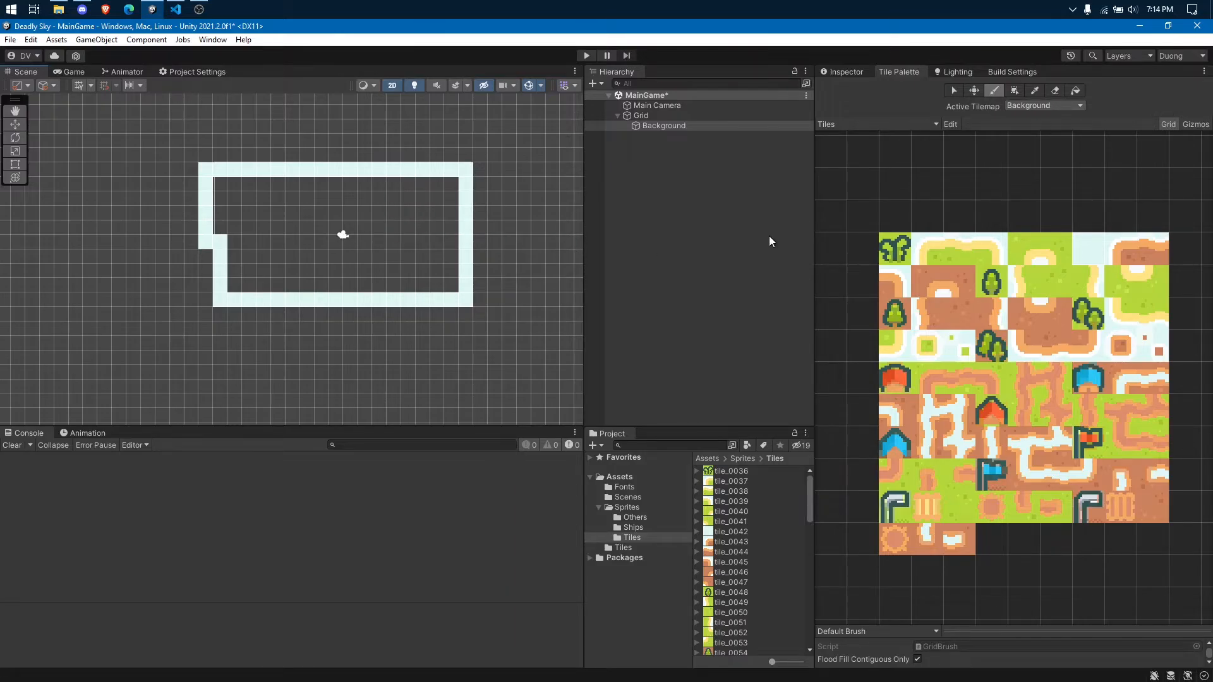
- Erase the stray tiles outside the camera frame's left edge and repaint the gap in the border with light-blue tiles
click(1053, 92)
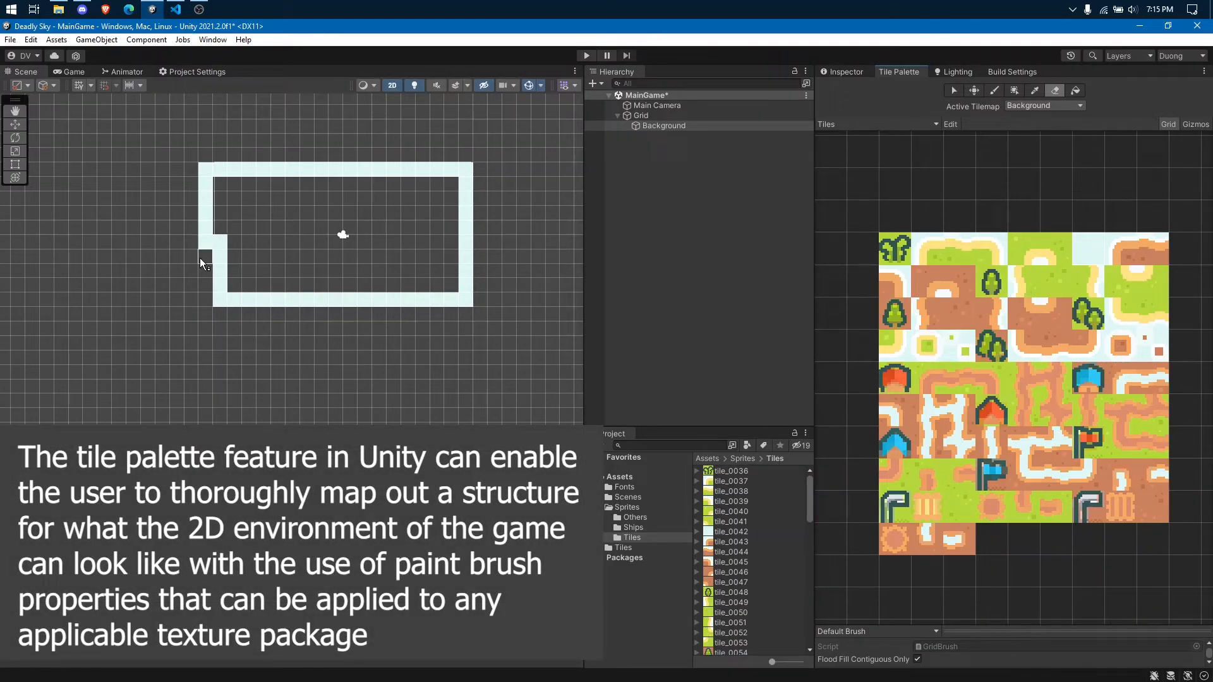
click(204, 242)
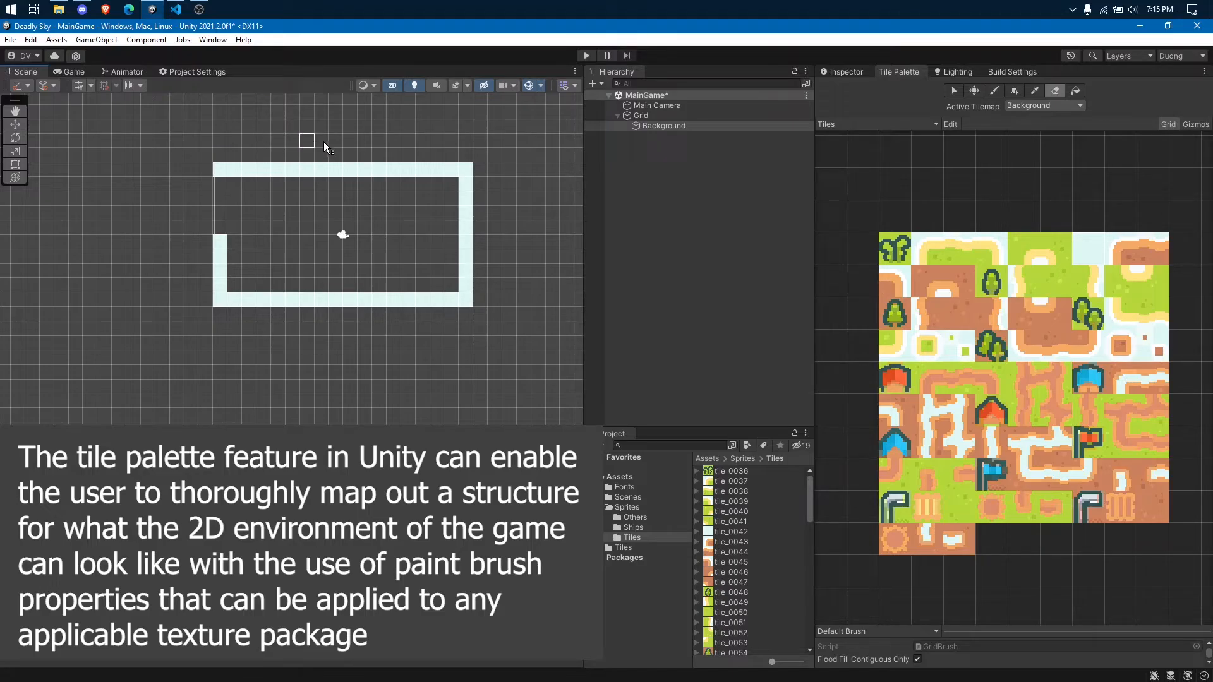
click(992, 90)
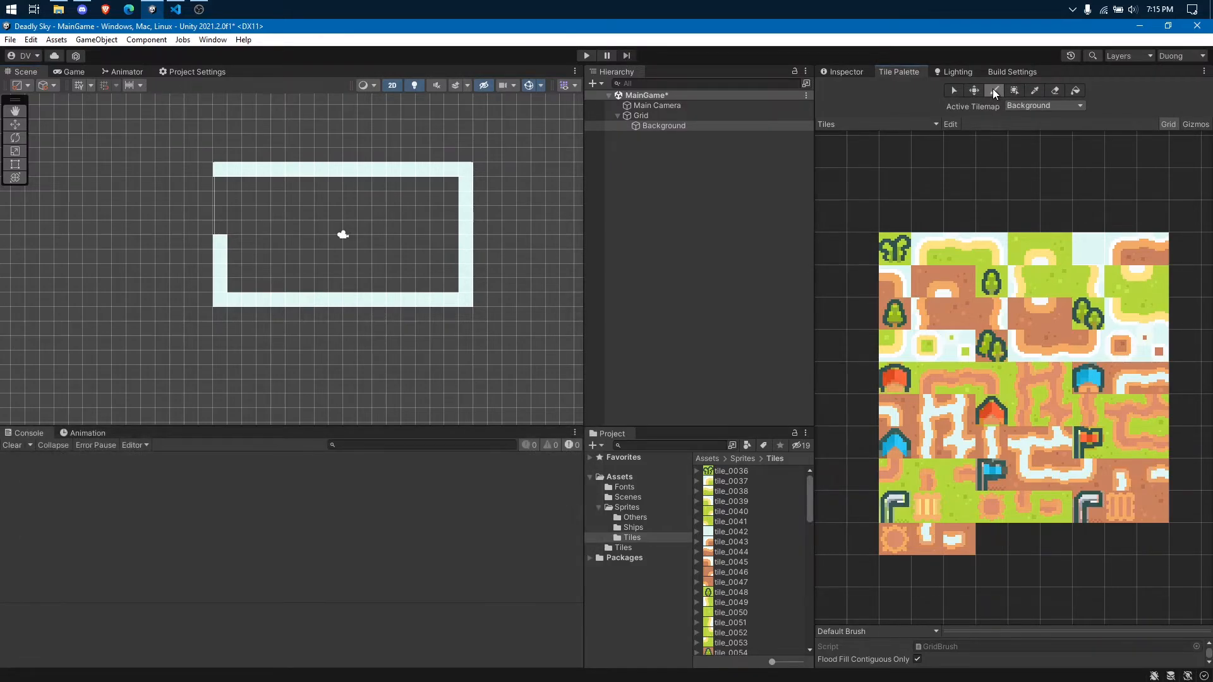
drag(221, 233, 216, 183)
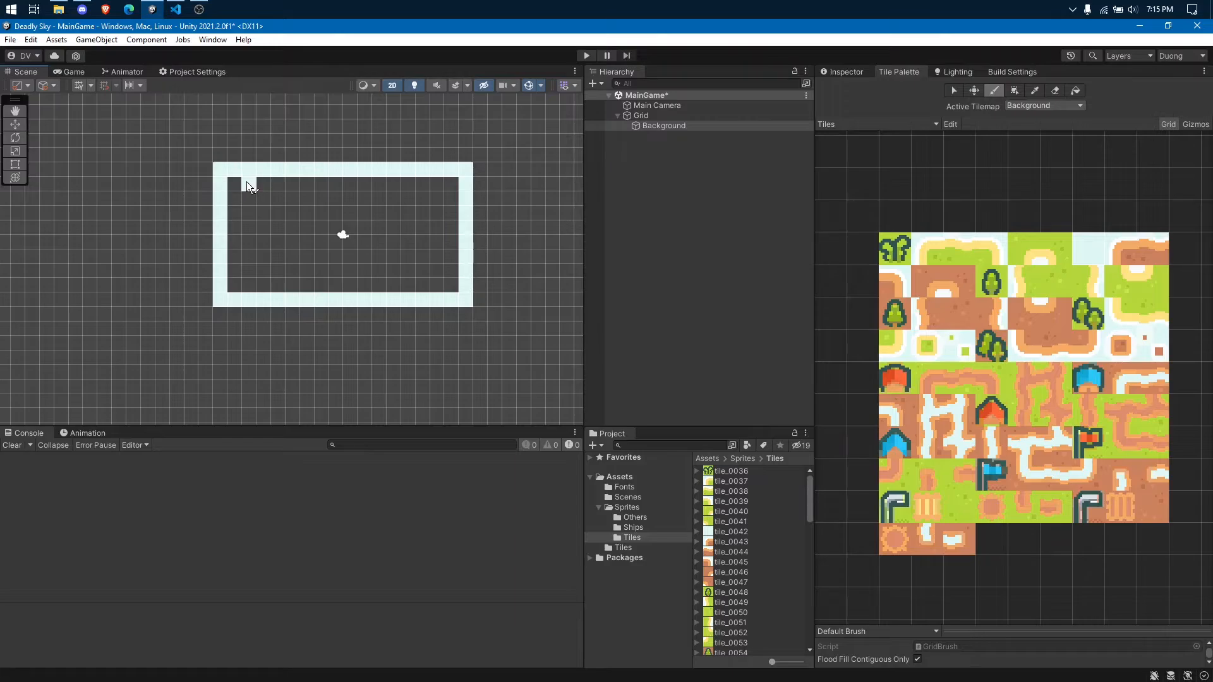
- Flood-fill the area inside the border with palm-tree tiles, and replace that fill with plain light-blue tiles
mouse_move(256, 183)
mouse_down()
mouse_move(388, 266)
mouse_move(404, 233)
mouse_up()
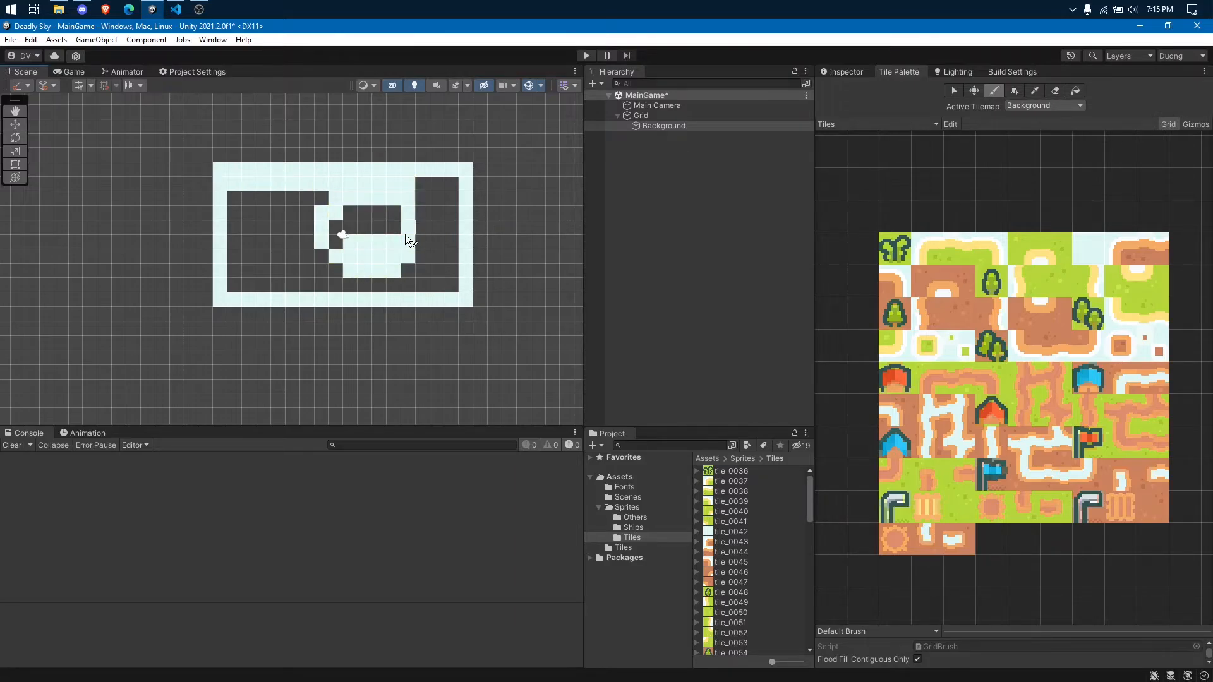
key(ctrl+z)
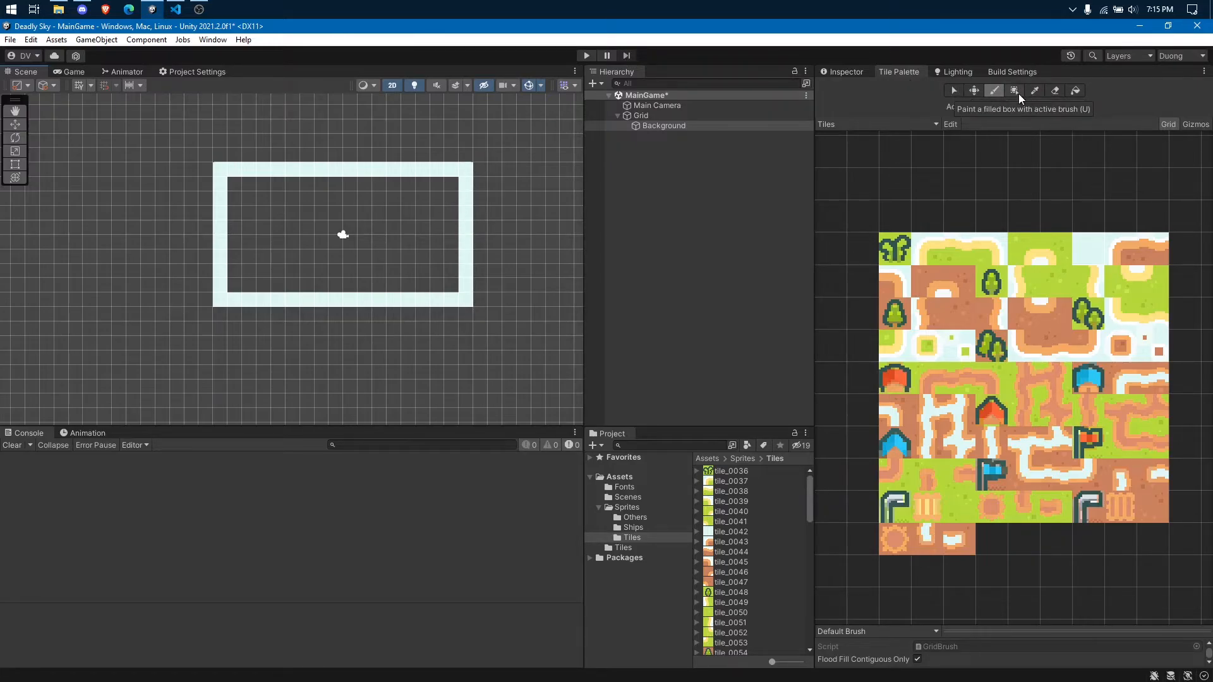
click(1076, 92)
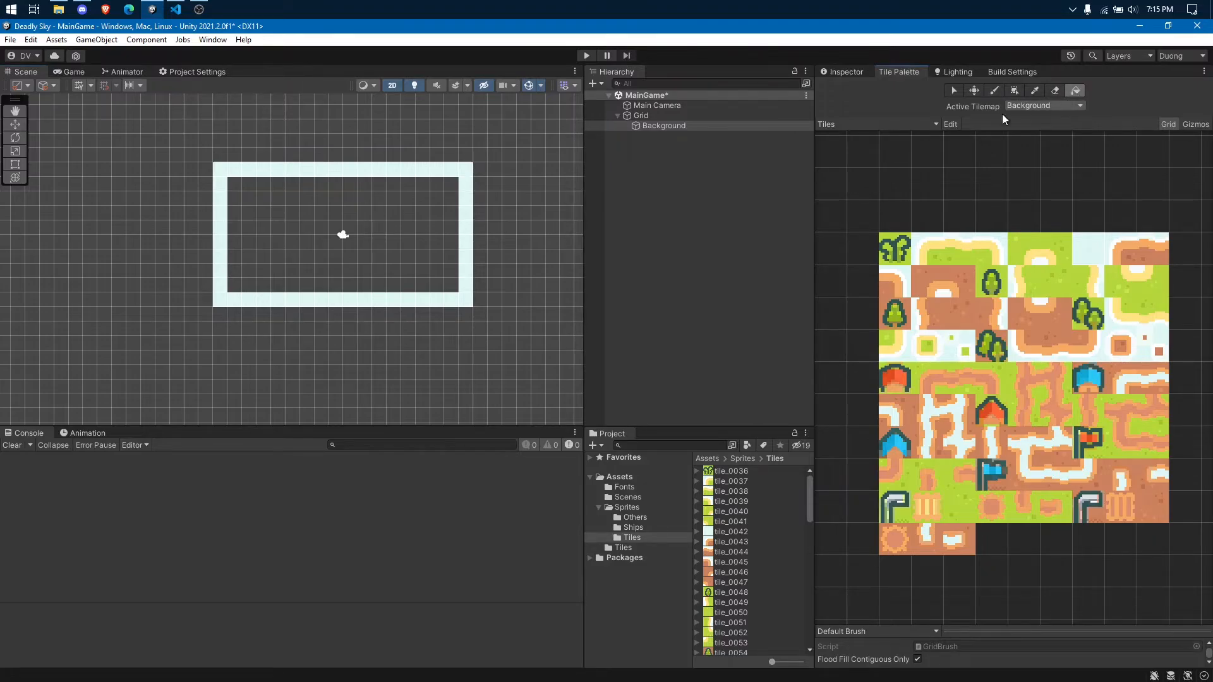
click(422, 212)
click(904, 253)
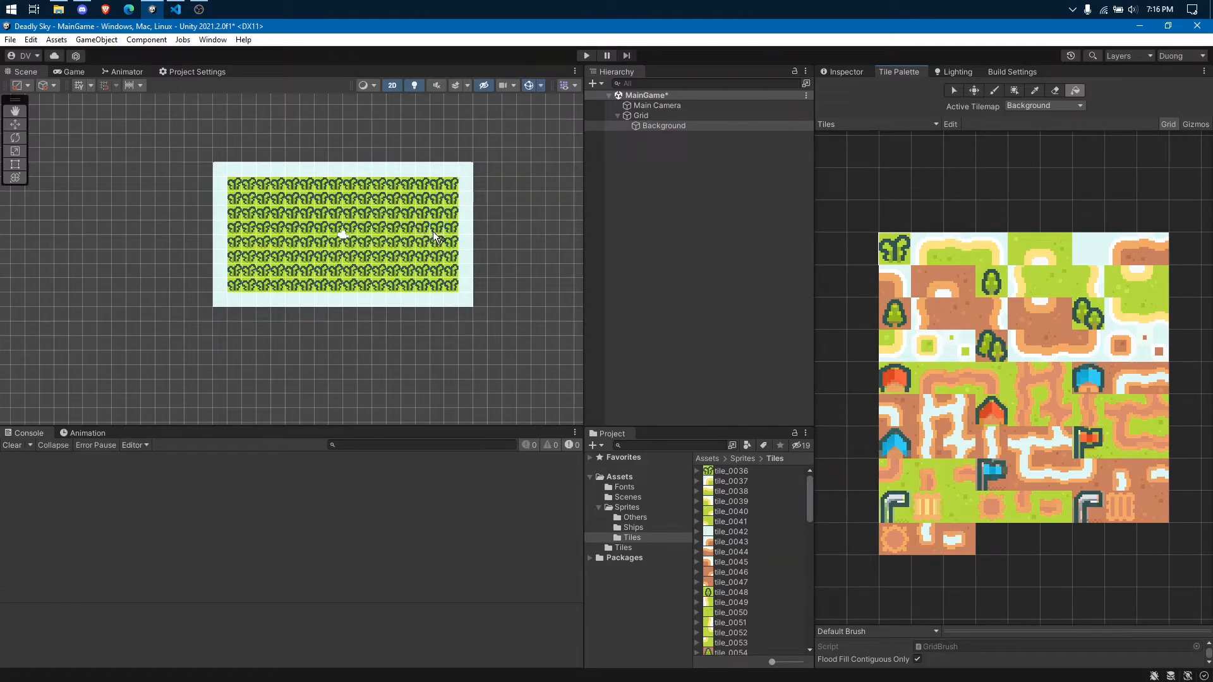
click(1090, 240)
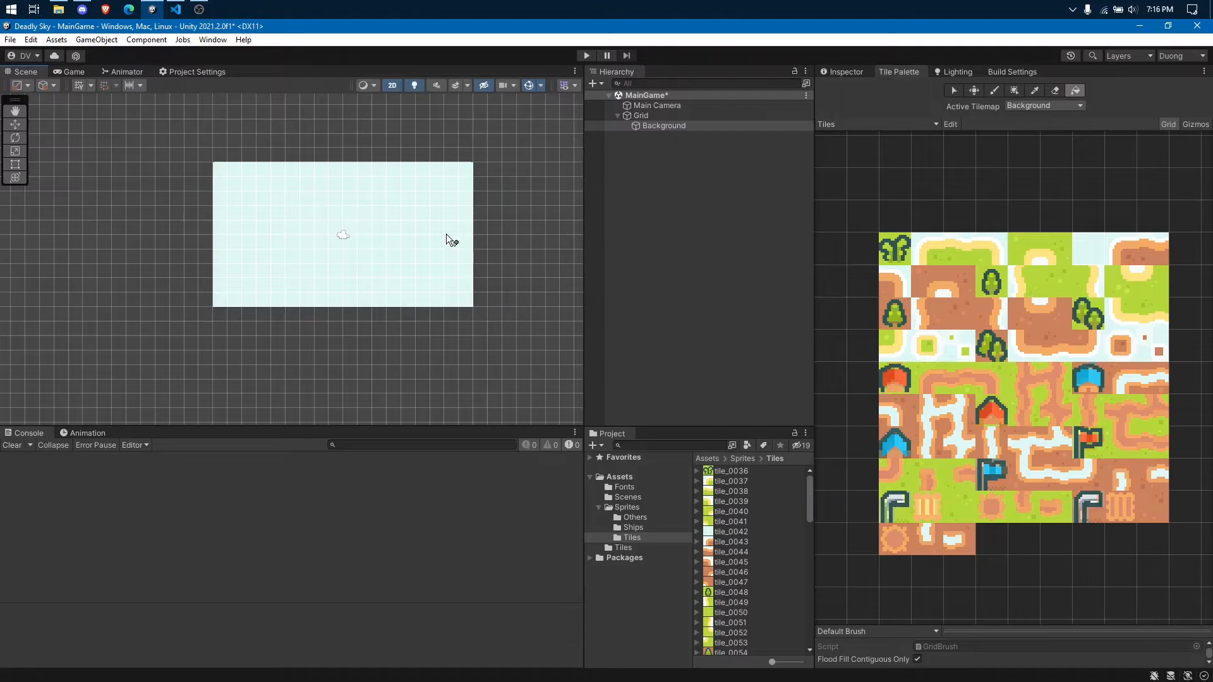
- Paint a three-tile top edge of a grass island with the brush in the upper-left area of the light-blue background
click(994, 89)
scroll(351, 289, down, 2)
scroll(351, 286, up, 3)
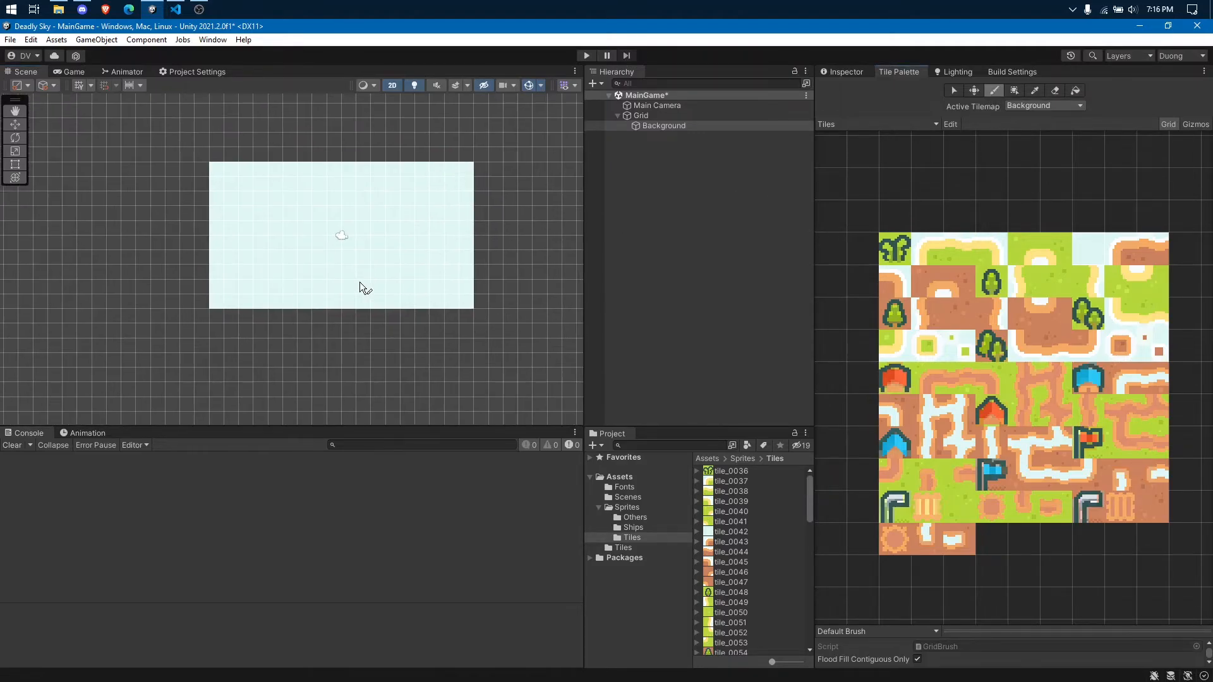
scroll(364, 277, up, 2)
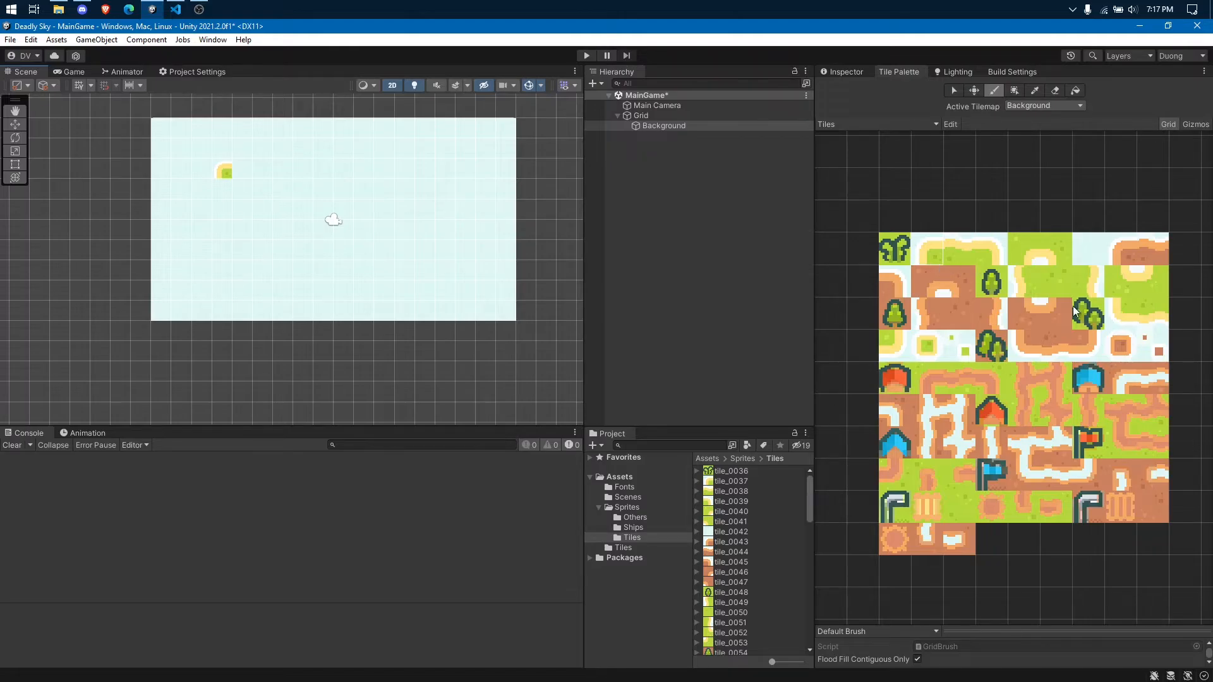
click(985, 284)
key(ctrl+z)
click(954, 255)
click(239, 250)
- Run the GMU game from the desktop to examine its island background, quit it and switch back to Unity
click(1139, 26)
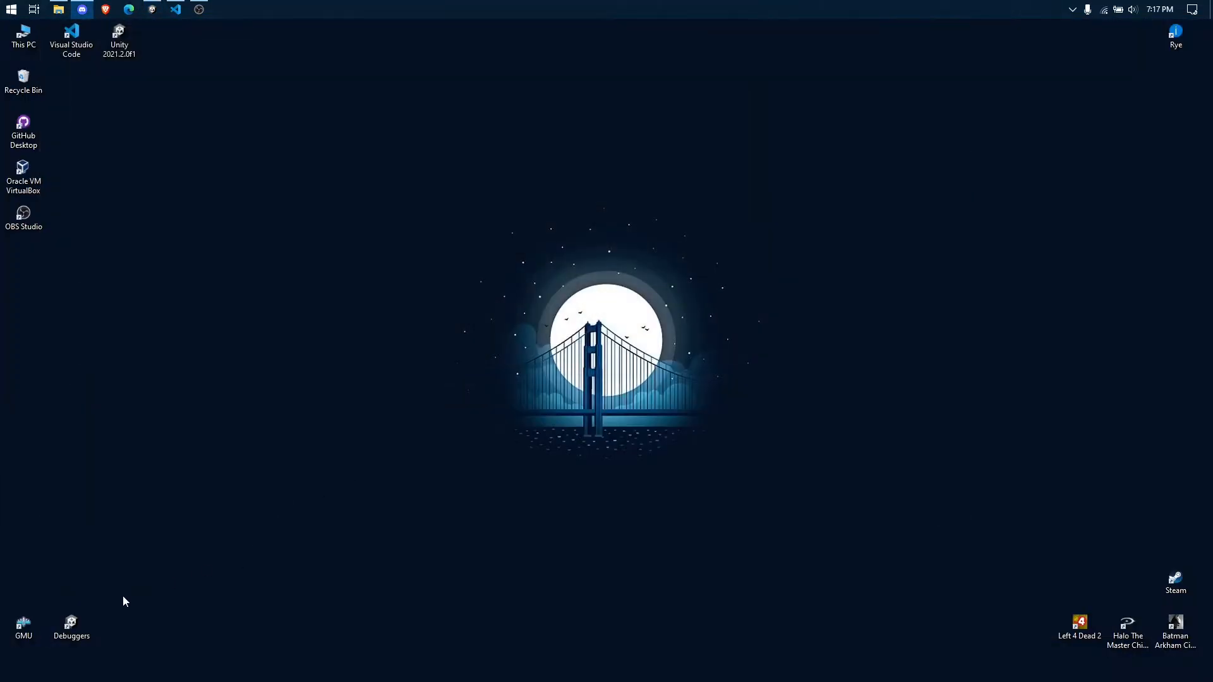
double_click(24, 625)
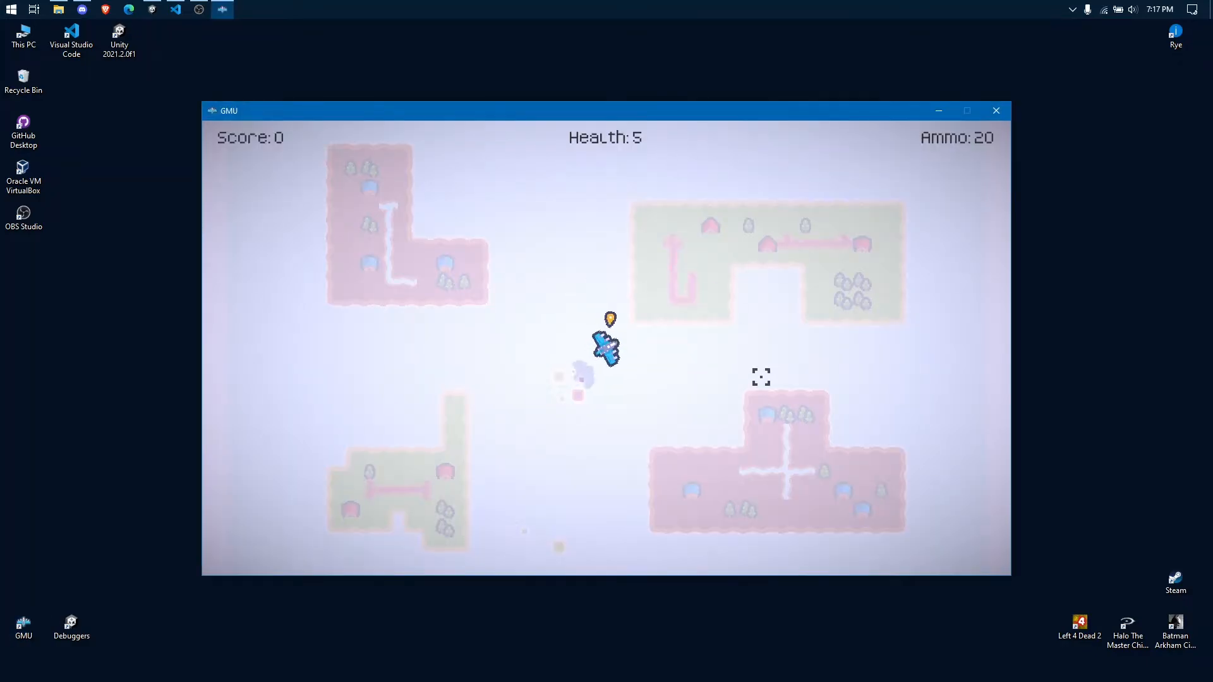
key(a)
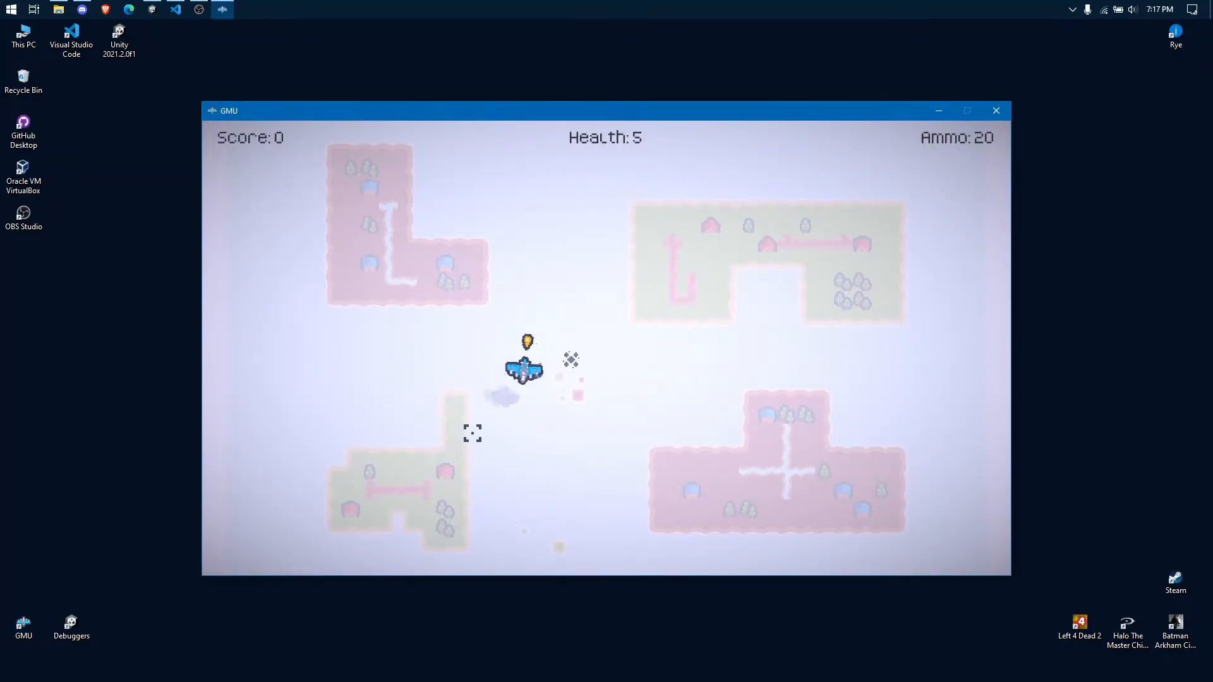
key(w)
key(d)
key(s)
key(a)
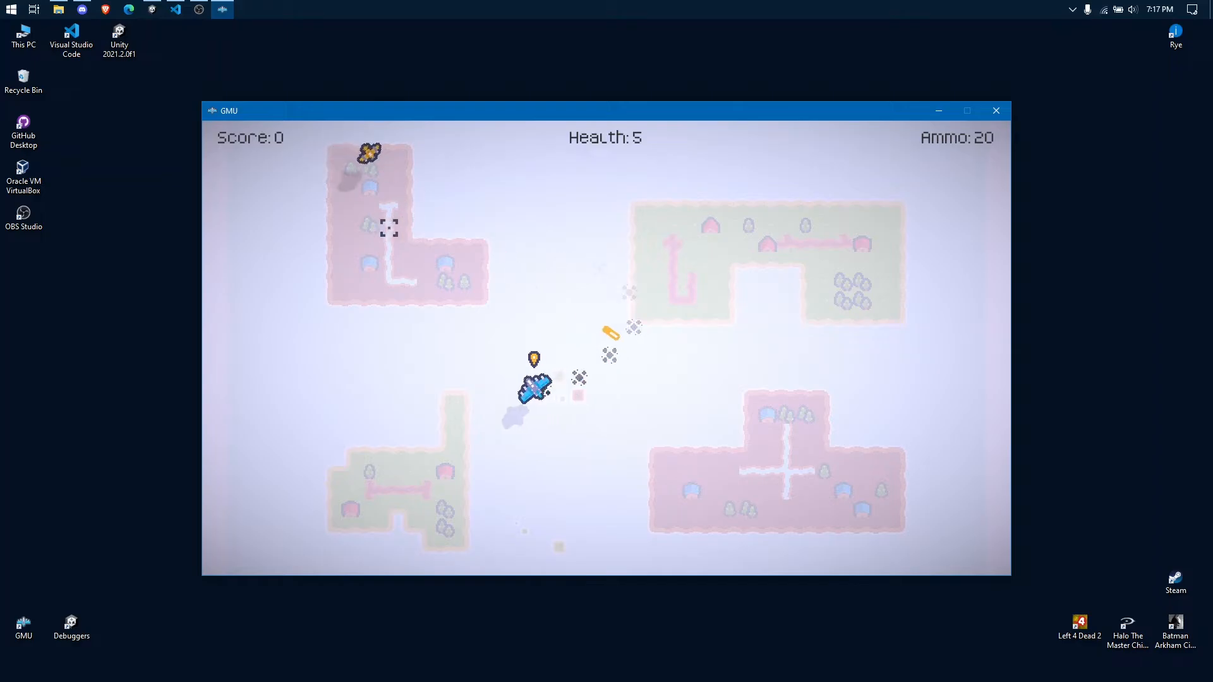
key(Escape)
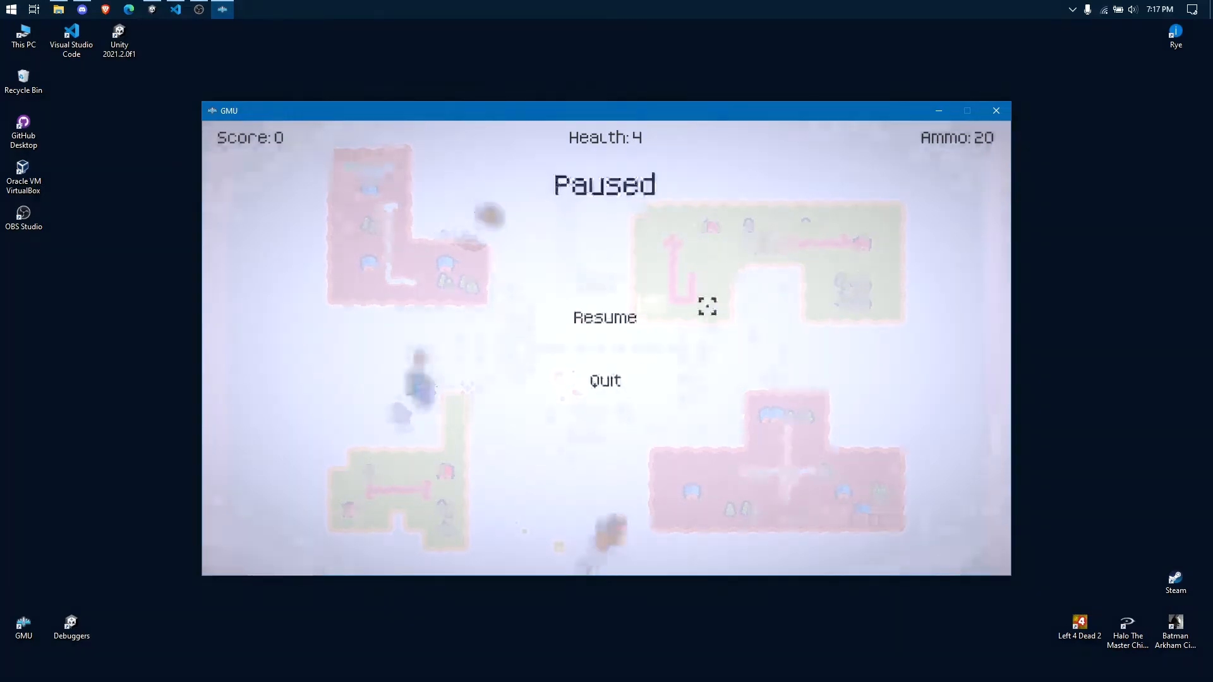
click(638, 384)
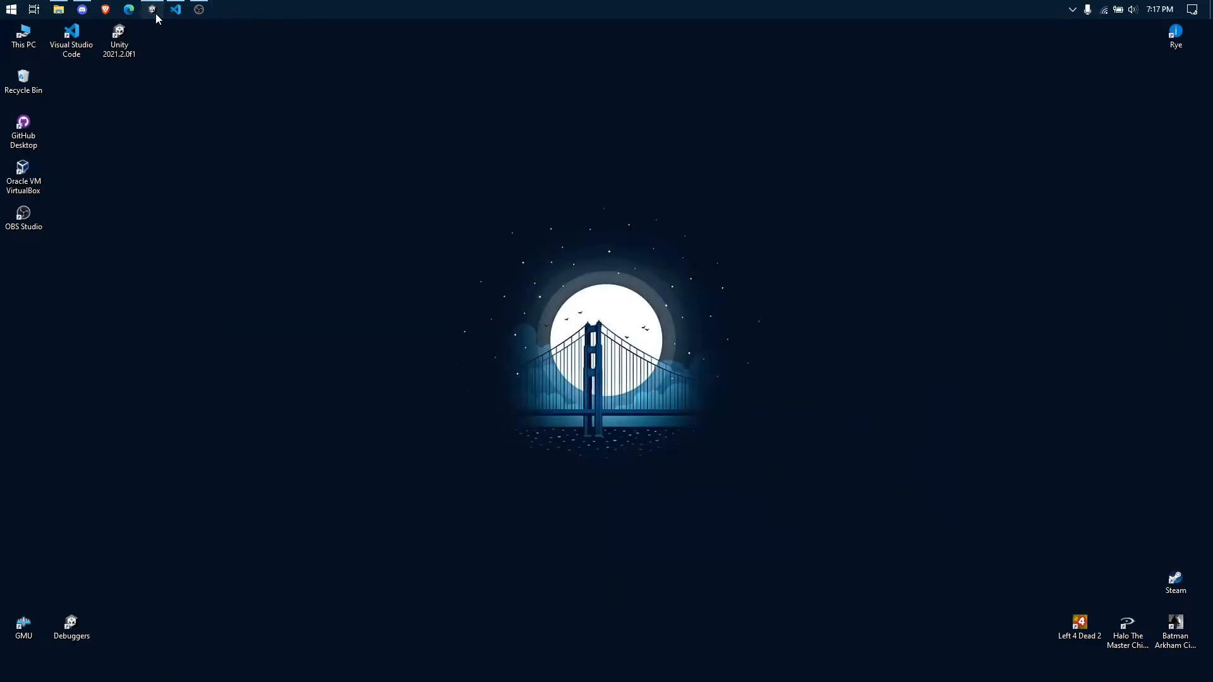
click(152, 10)
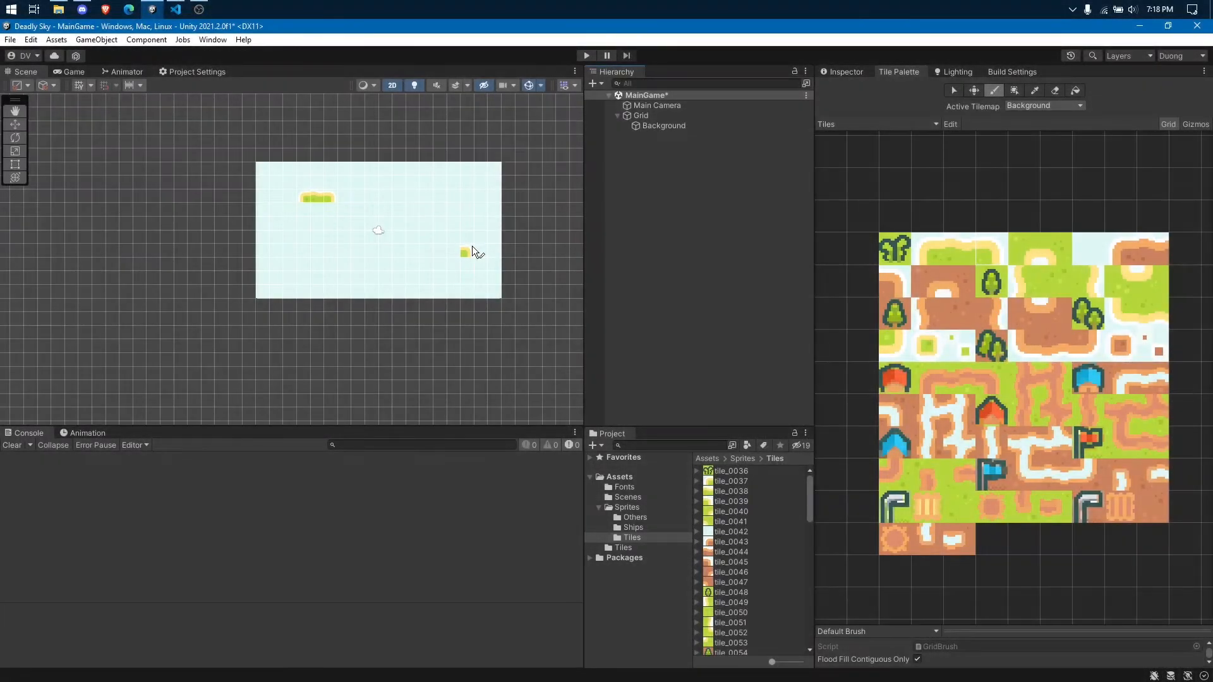
- Set the Main Camera's orthographic size to 10 while previewing the framing in the Game view
click(58, 73)
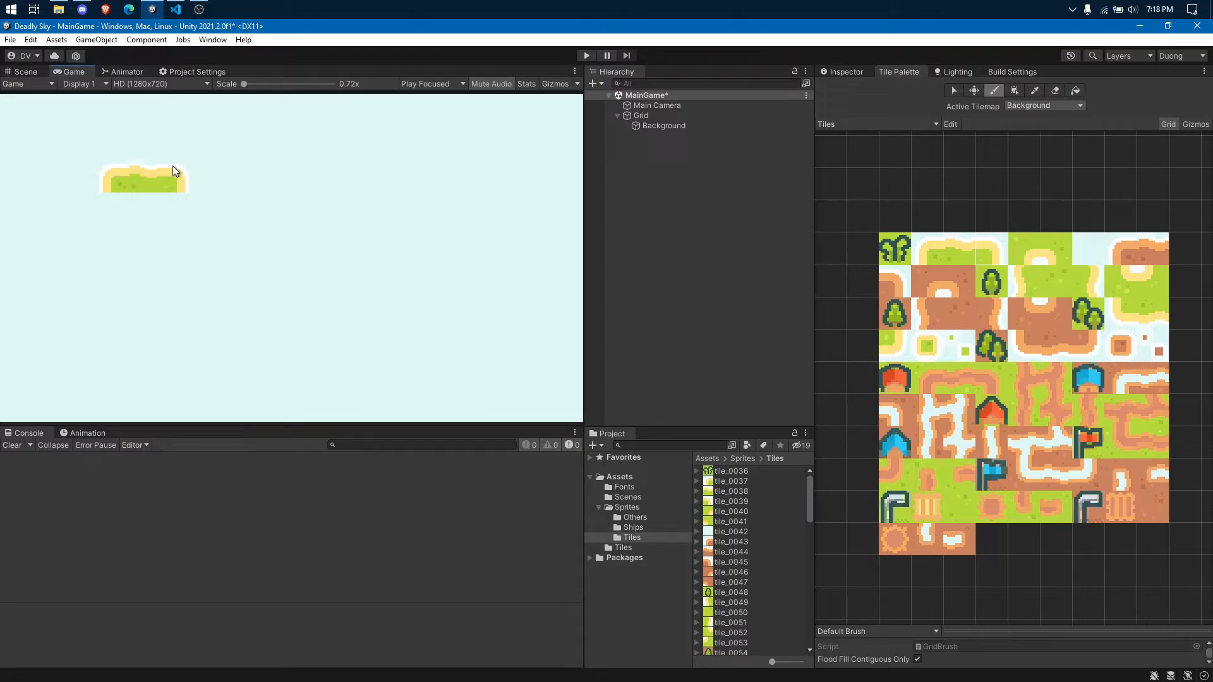
click(30, 73)
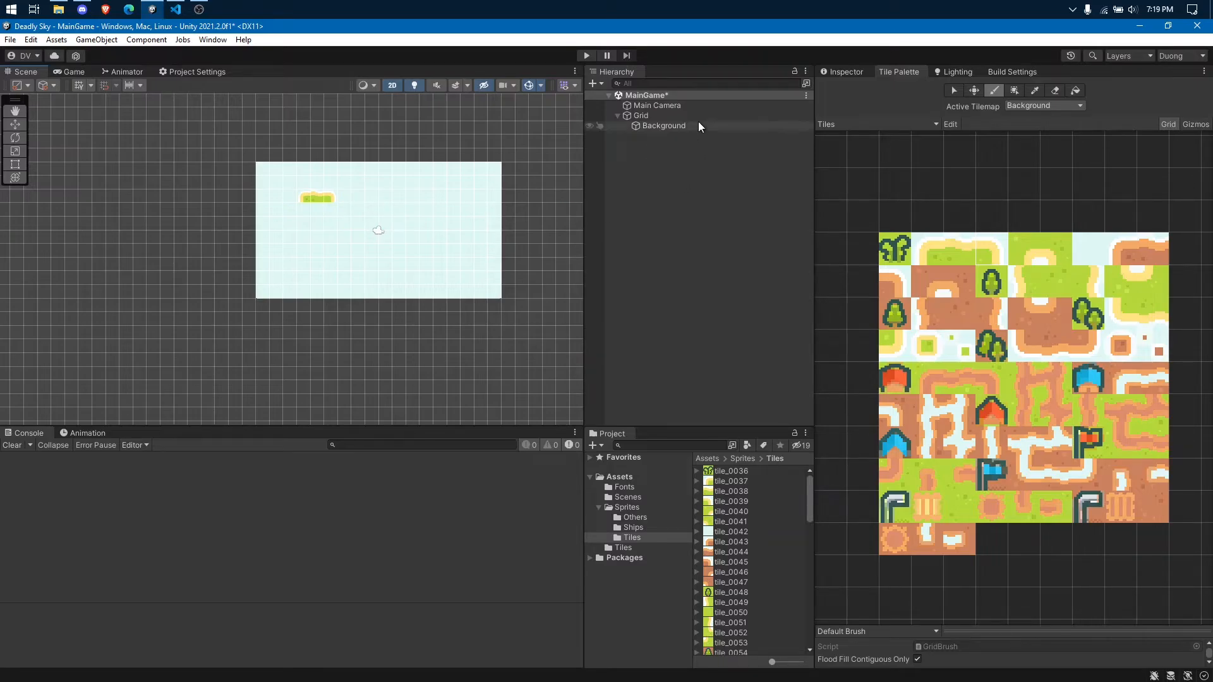
click(689, 105)
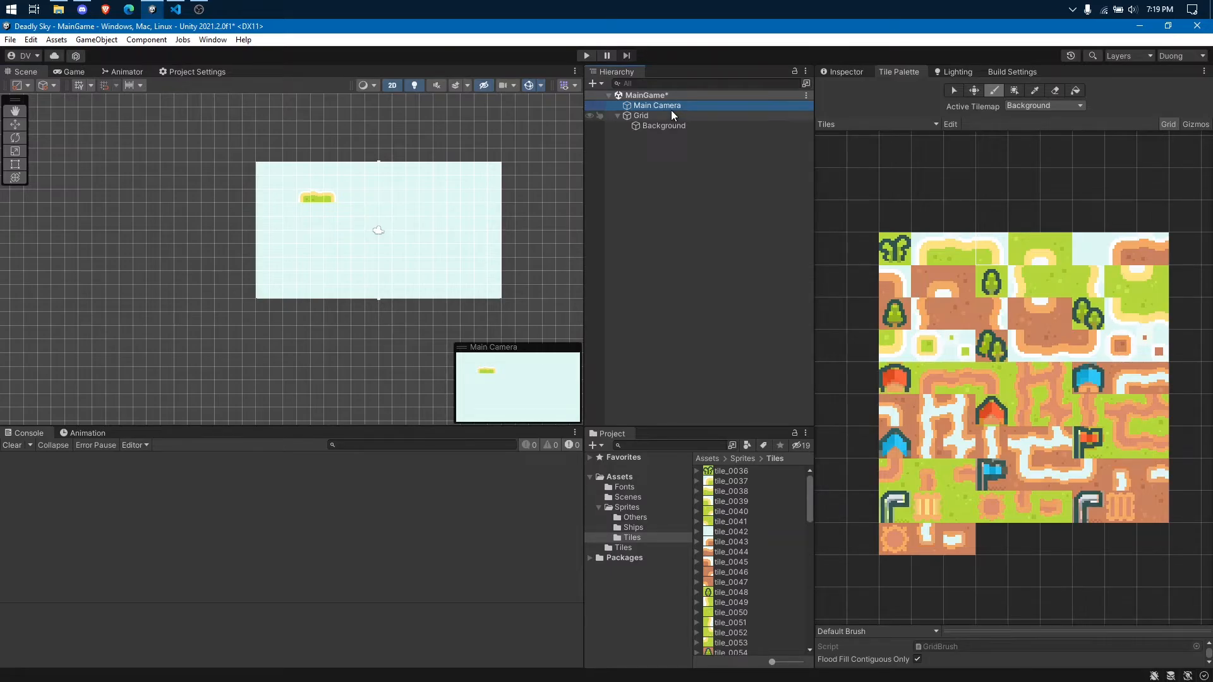
click(844, 73)
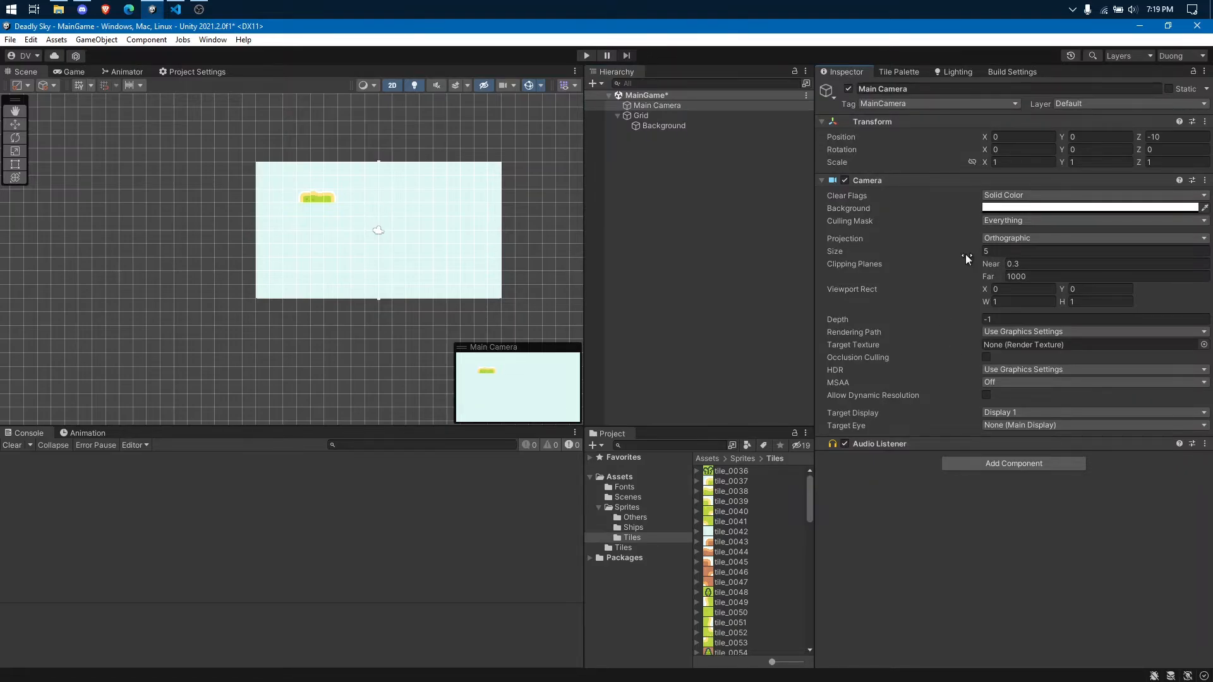
click(989, 251)
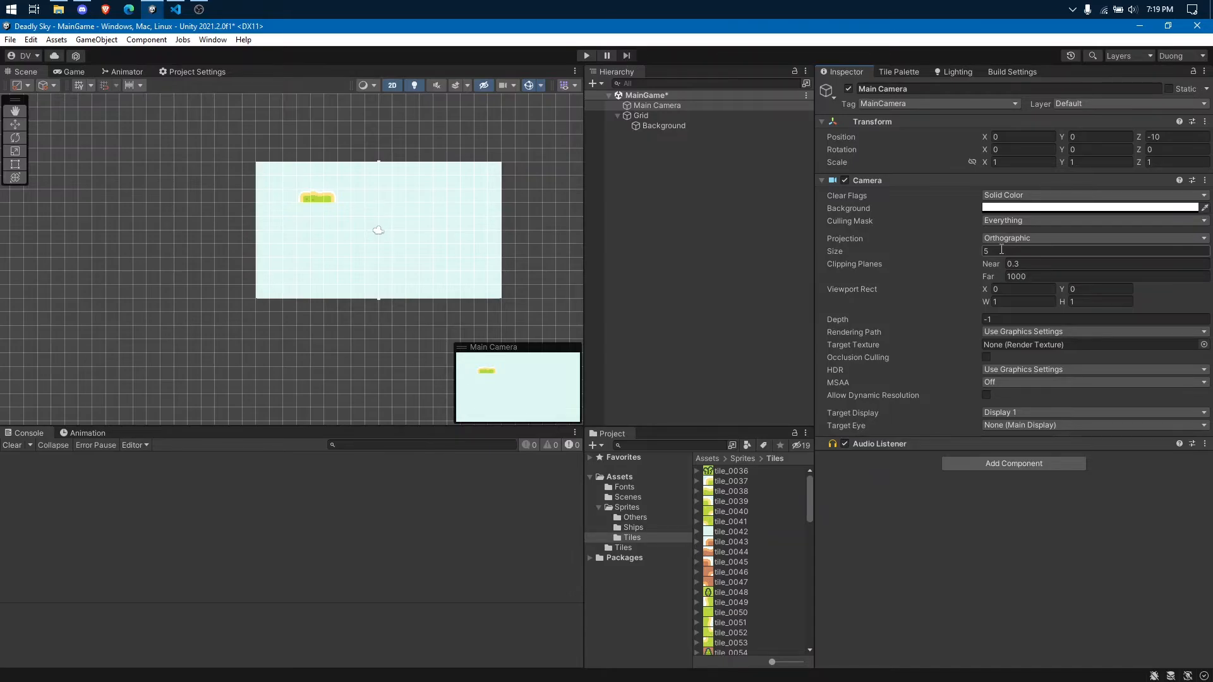
click(1000, 250)
click(69, 72)
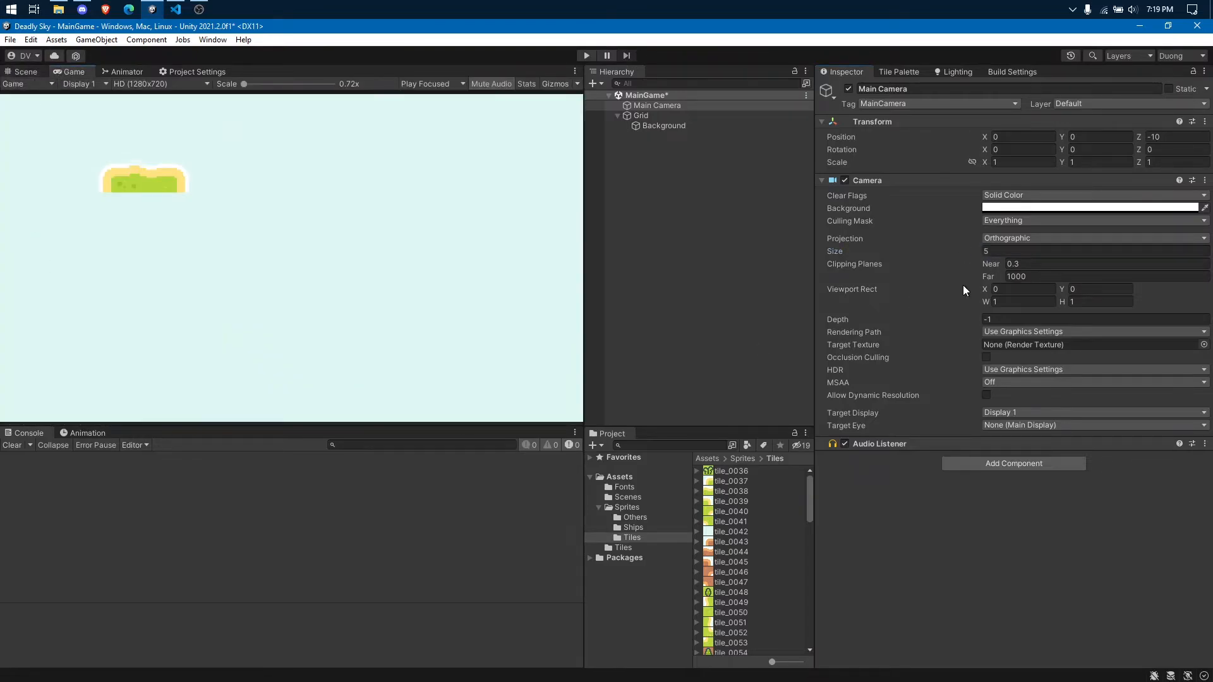
click(1000, 250)
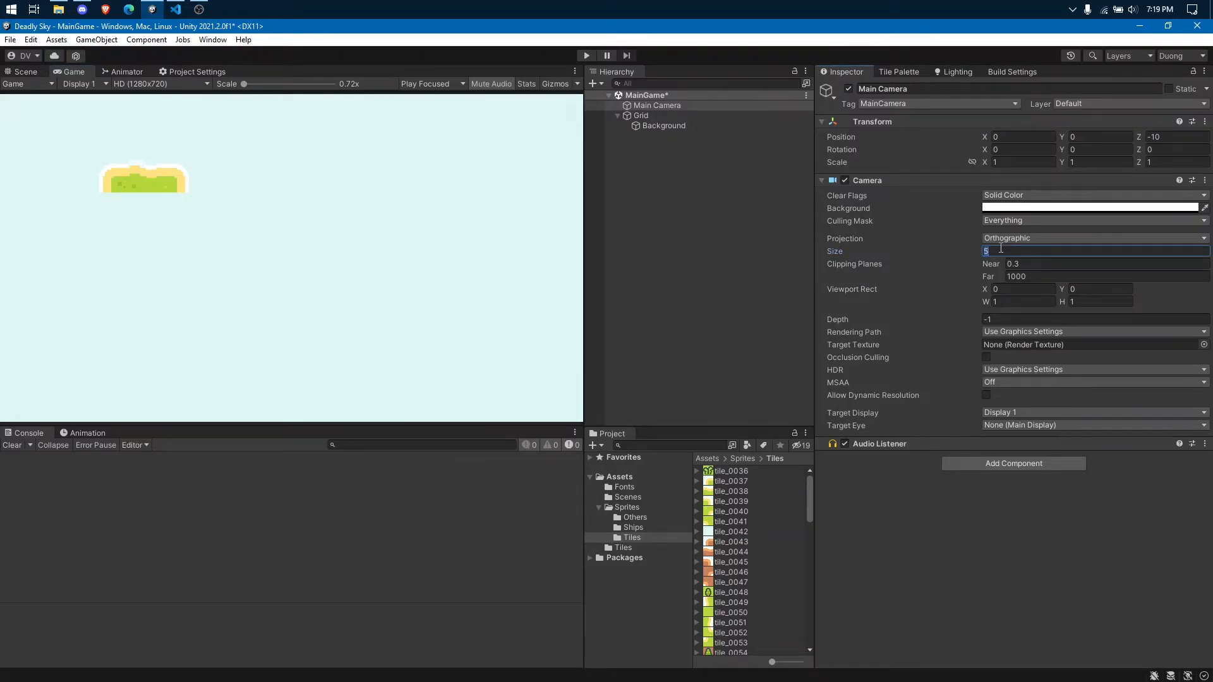
text(10)
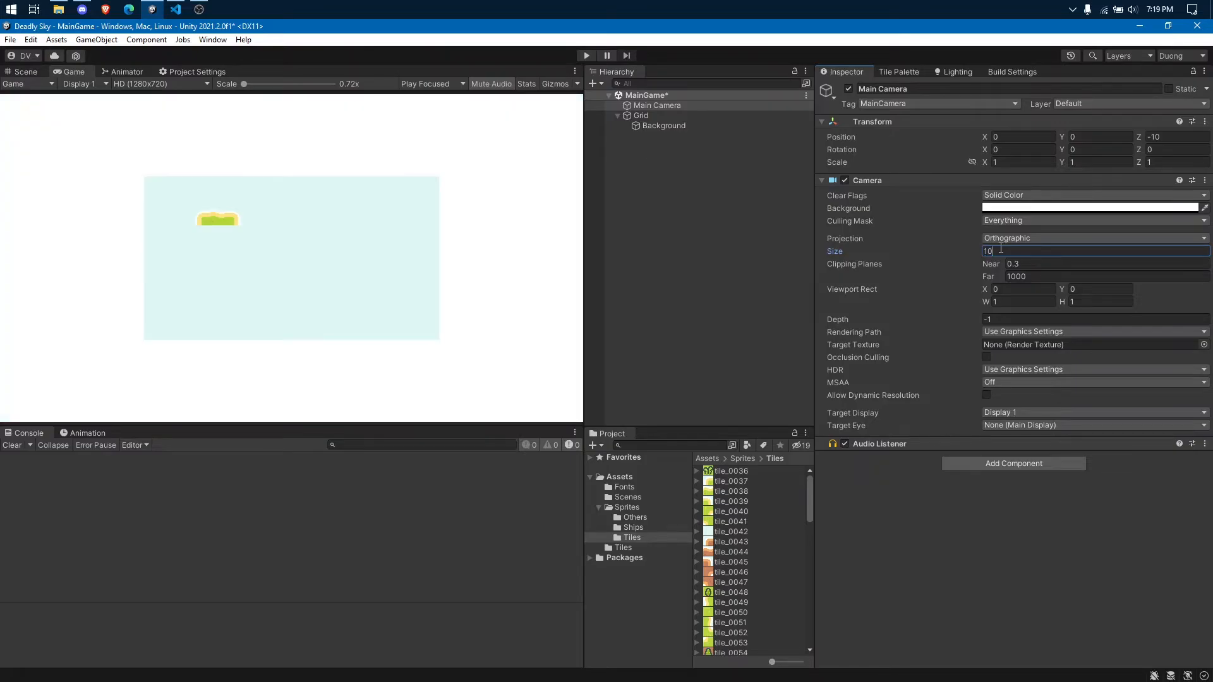
click(486, 229)
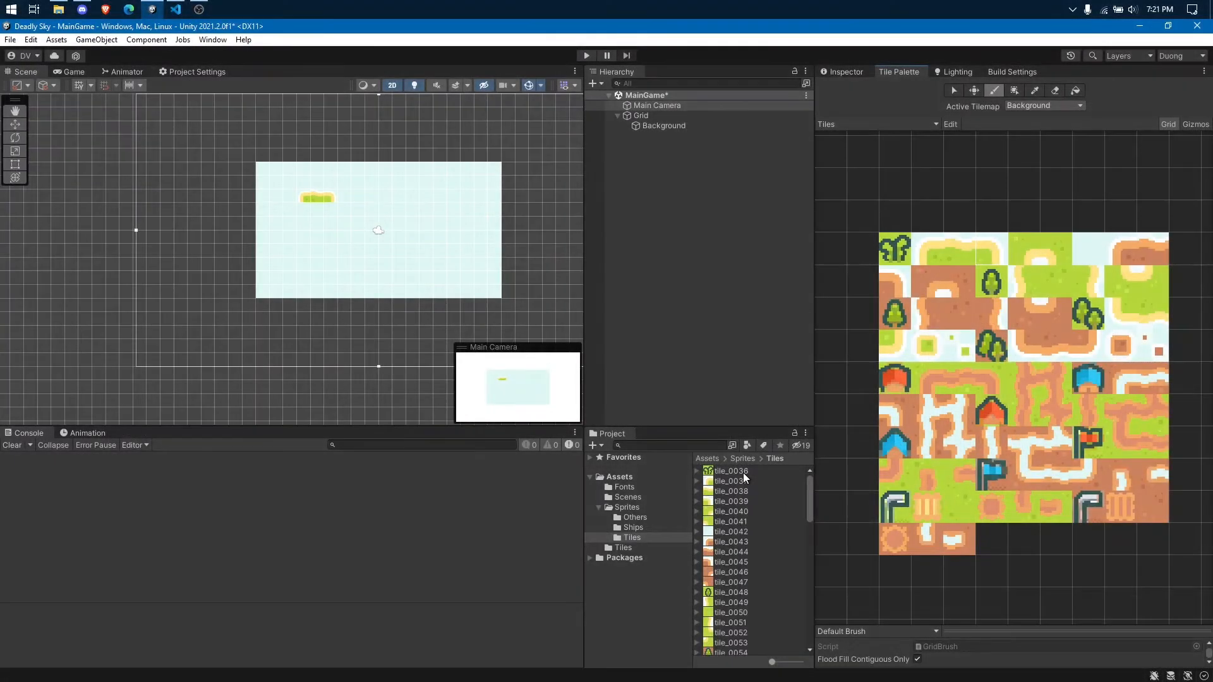
- Try 8 Pixels Per Unit on the tile_0036 sprite and paint test tiles with it below the background
click(743, 473)
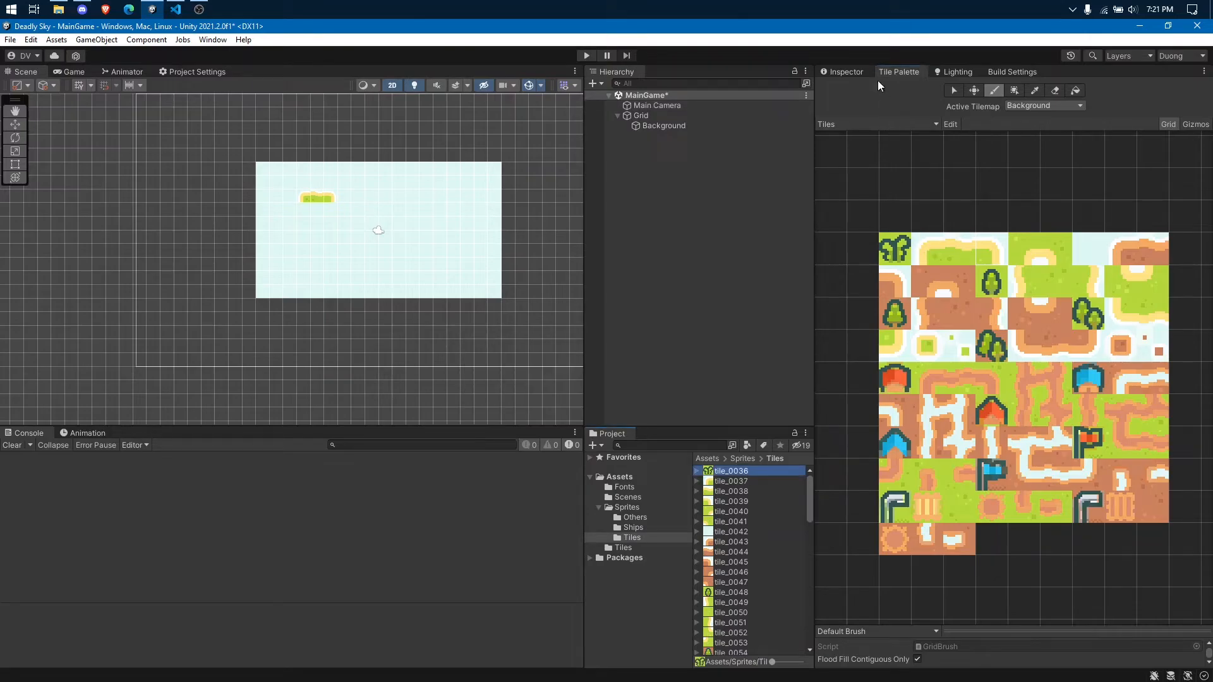
click(843, 74)
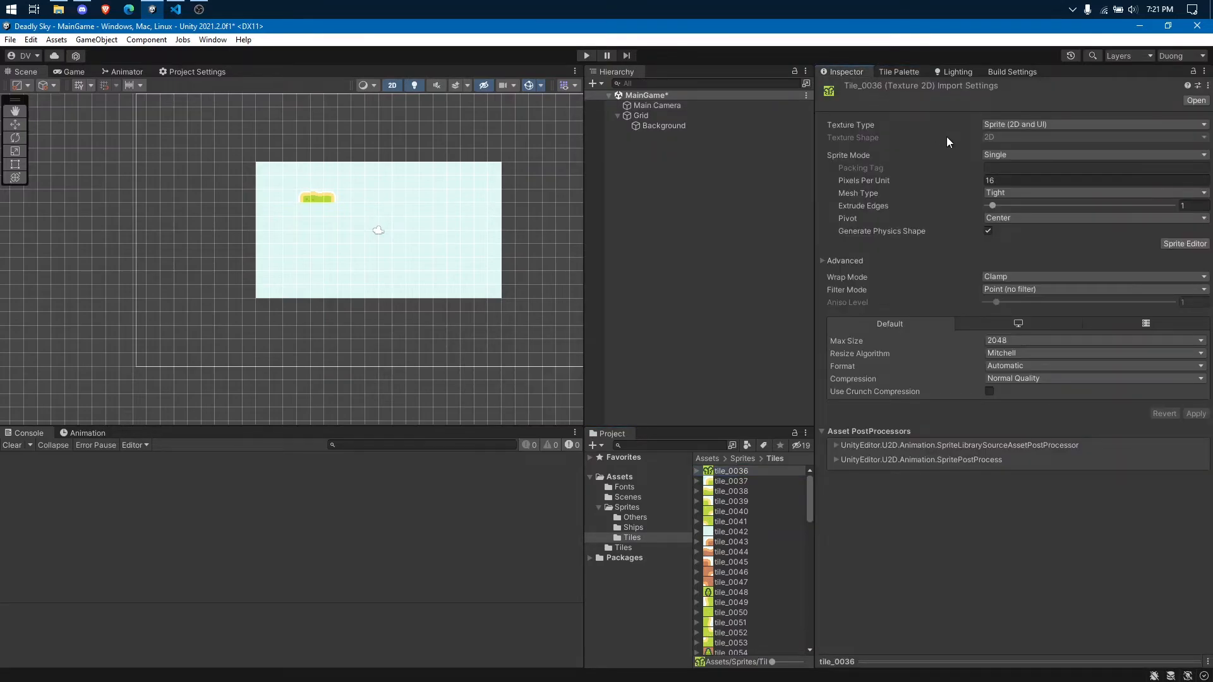
click(1008, 181)
text(8)
click(1196, 413)
click(901, 70)
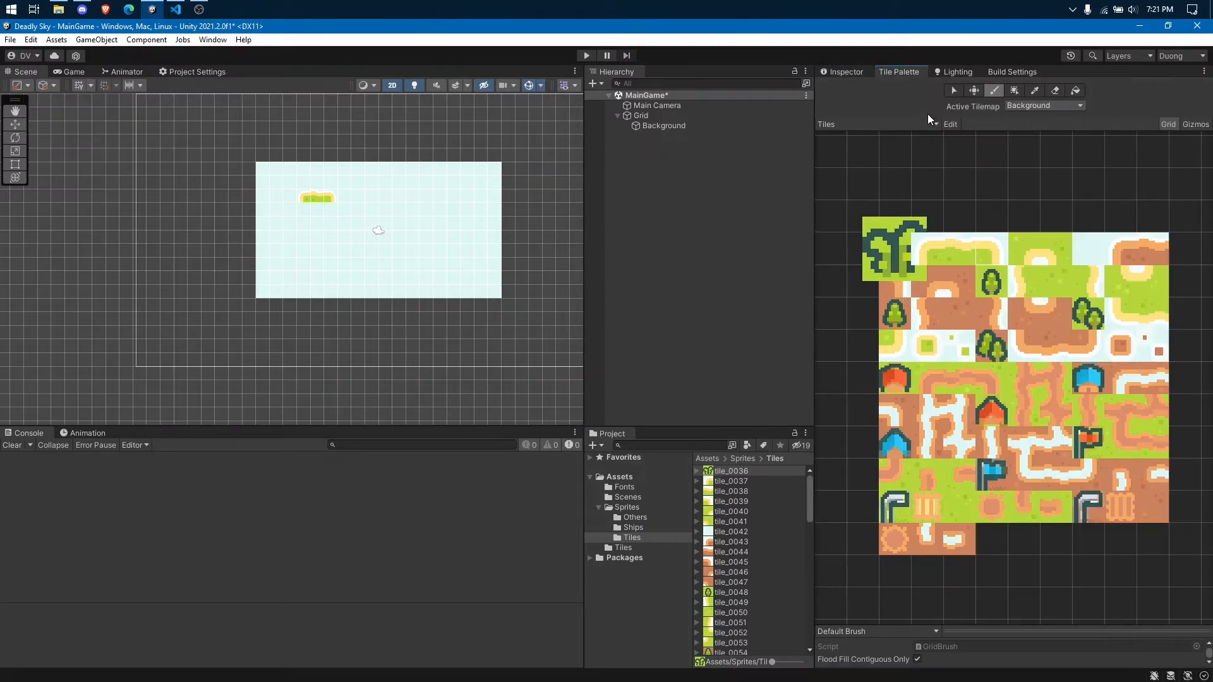
click(891, 262)
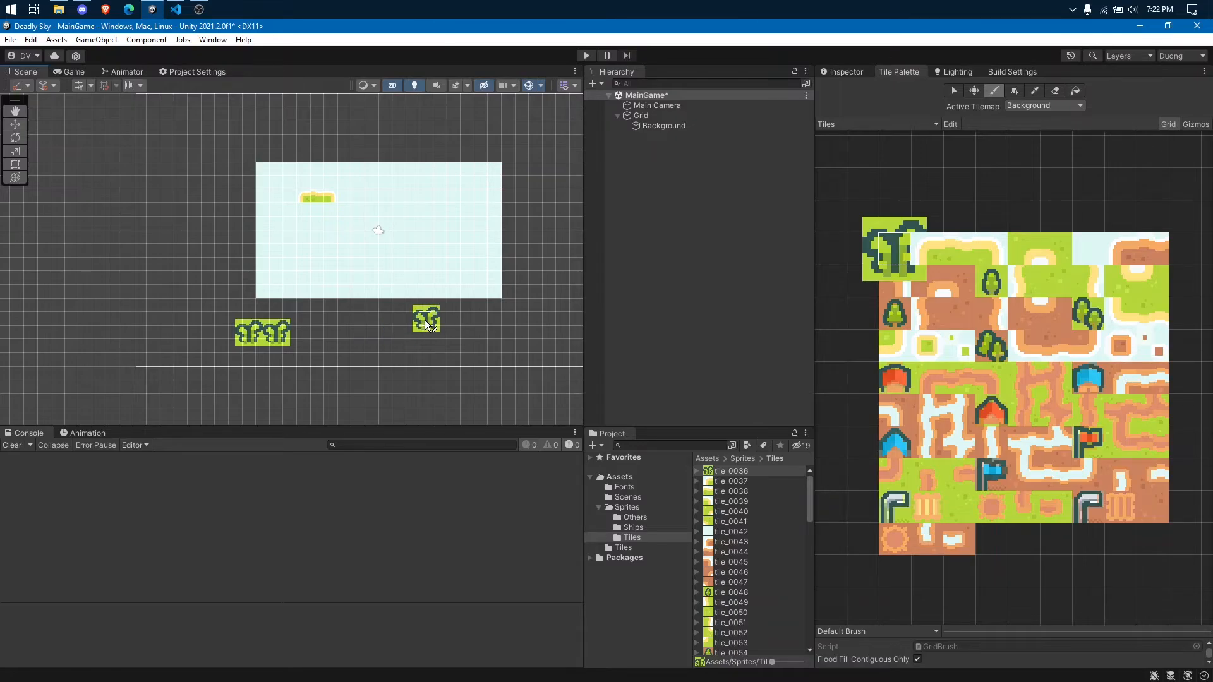
- Erase the two test palm-tree tiles below the light-blue background
click(1074, 91)
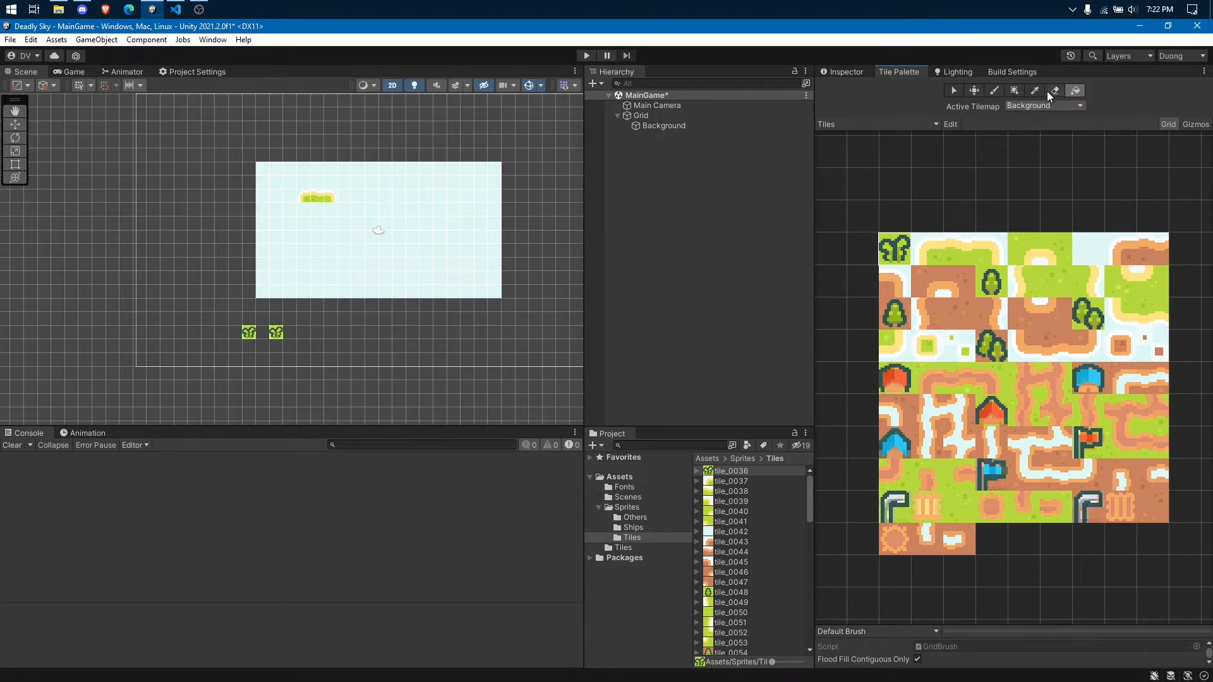
click(1053, 90)
drag(276, 333, 248, 332)
- Extend the light-blue background to the enlarged camera frame by painting a border and flood-filling the area inside it
click(1093, 248)
scroll(272, 340, down, 2)
mouse_move(172, 354)
mouse_down()
mouse_move(176, 253)
mouse_move(210, 155)
mouse_move(533, 155)
mouse_move(543, 358)
mouse_up()
drag(178, 353, 532, 355)
click(1075, 91)
key(g)
click(515, 264)
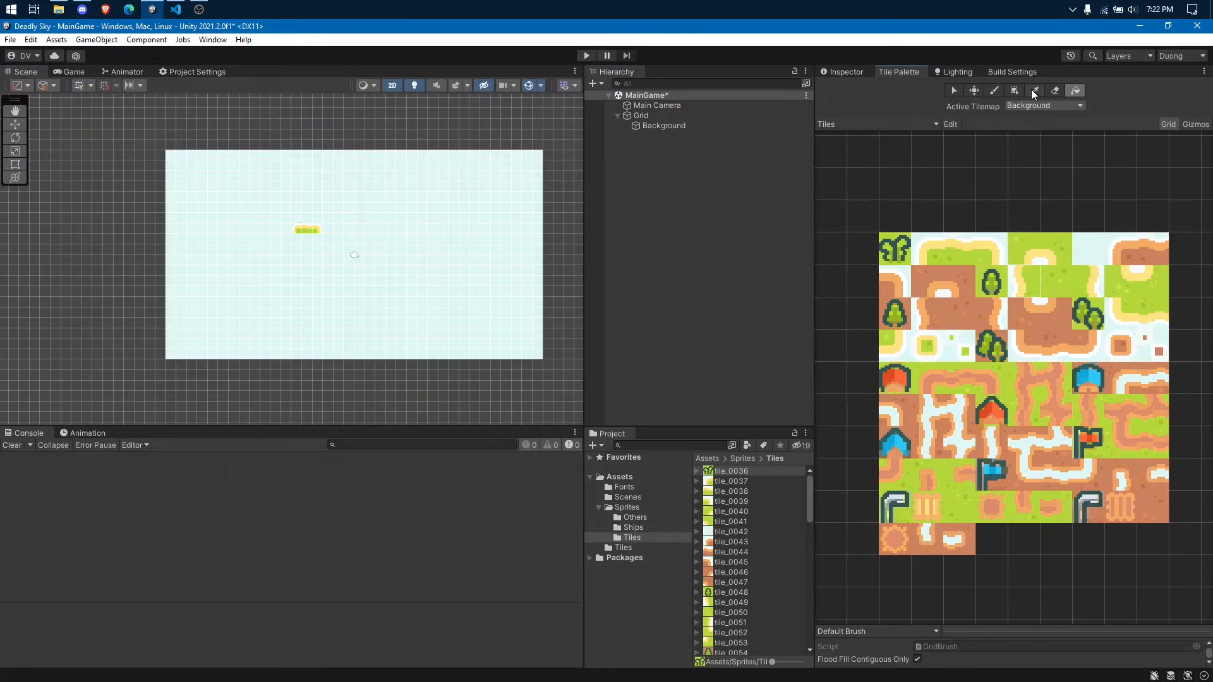
- Paint the grass island's left-edge tile directly below its top-left corner
click(995, 93)
click(1024, 282)
scroll(290, 242, up, 6)
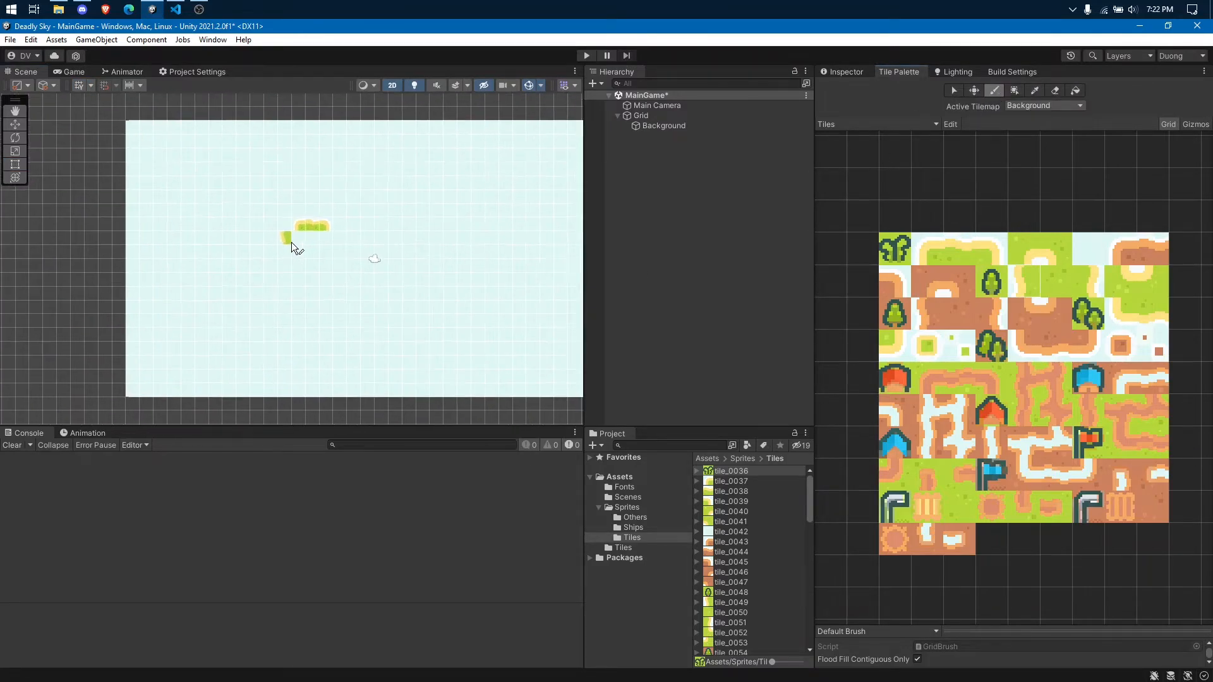
scroll(291, 242, up, 2)
mouse_move(360, 250)
middle_down()
mouse_move(302, 246)
mouse_move(292, 264)
middle_up()
click(235, 250)
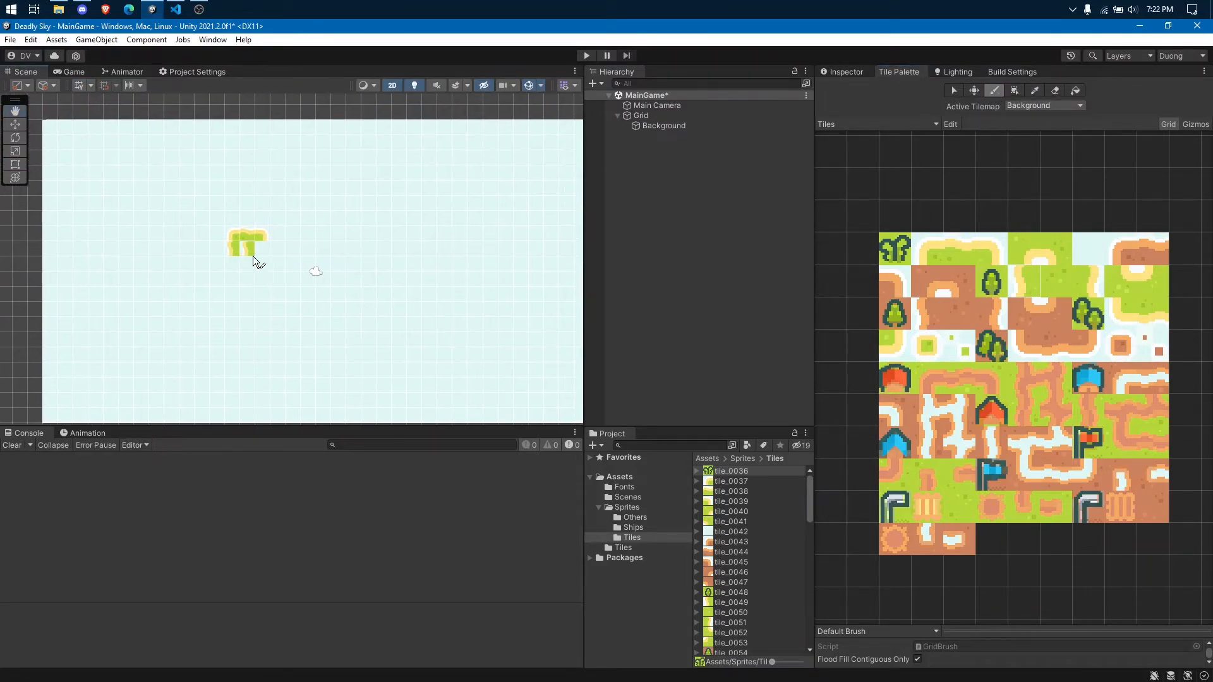
- Paint the island's bottom row with the bottom-right corner, bottom-edge and bottom-left corner grass tiles
click(897, 343)
click(259, 262)
click(1150, 312)
click(247, 263)
click(1116, 314)
click(234, 260)
- Complete the three-by-three island with a right-edge tile and a plain grass tile in its center
click(1079, 283)
click(260, 250)
click(1055, 285)
click(247, 249)
- Place the palm-tree tile on the center cell of the grass island
scroll(379, 259, down, 3)
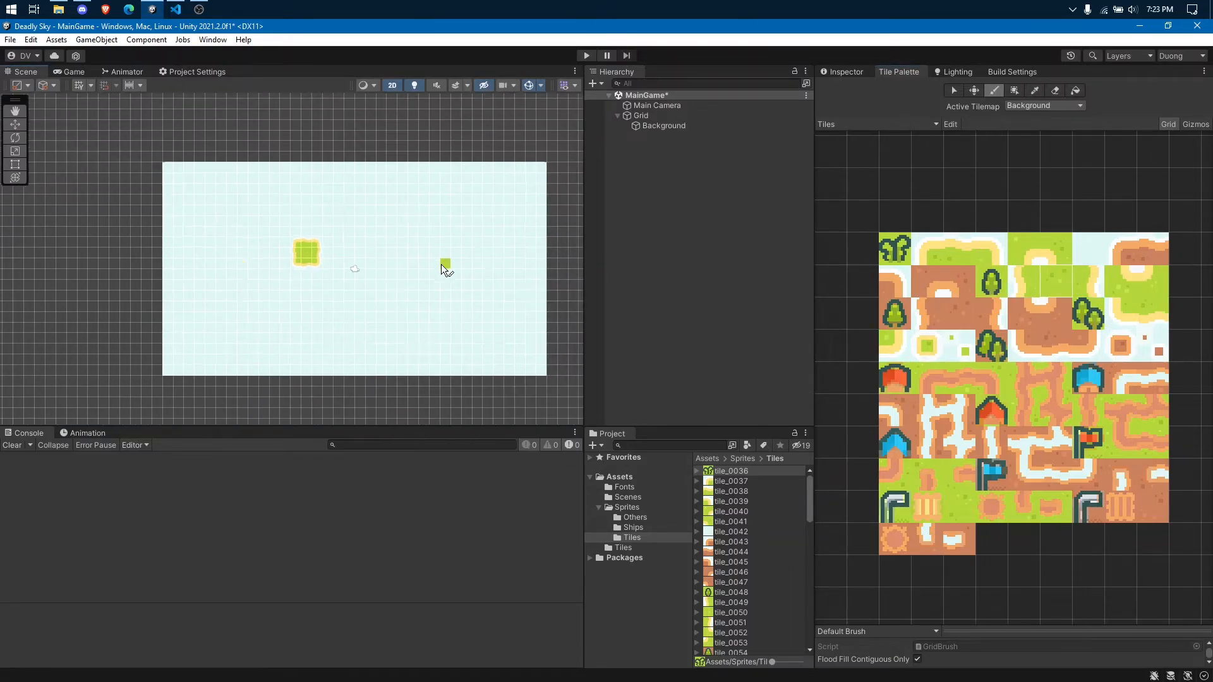
middle_drag(428, 249, 392, 243)
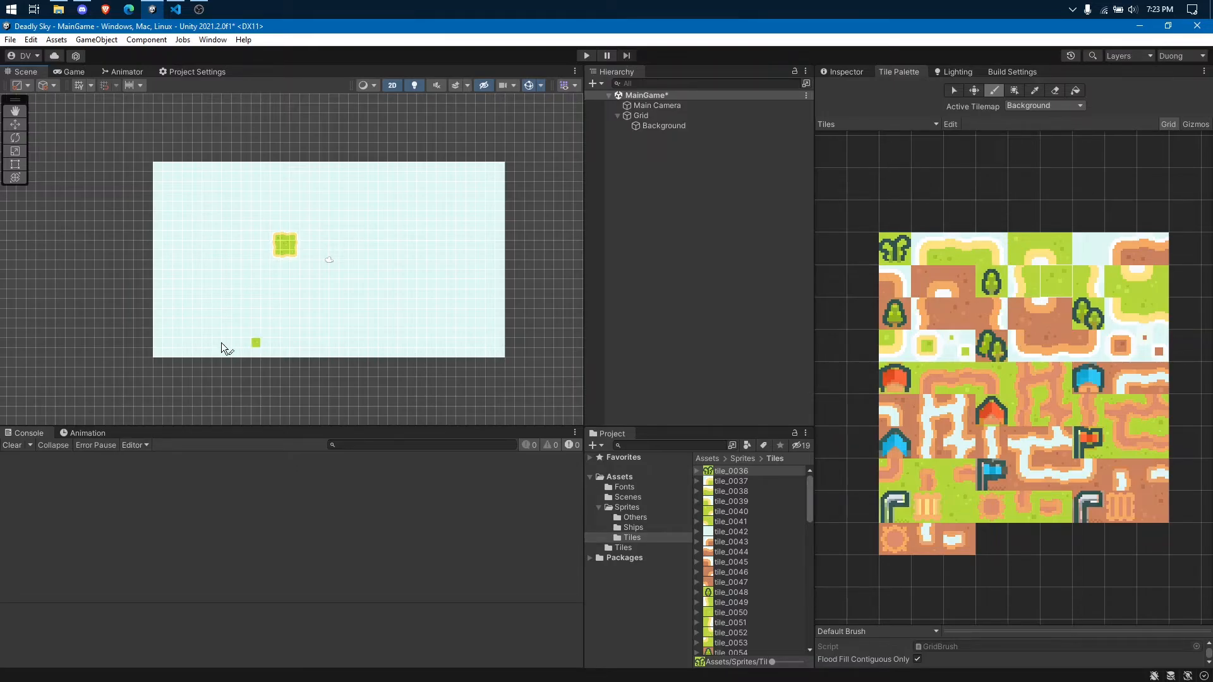
scroll(328, 268, up, 2)
scroll(272, 268, up, 4)
middle_drag(210, 274, 332, 262)
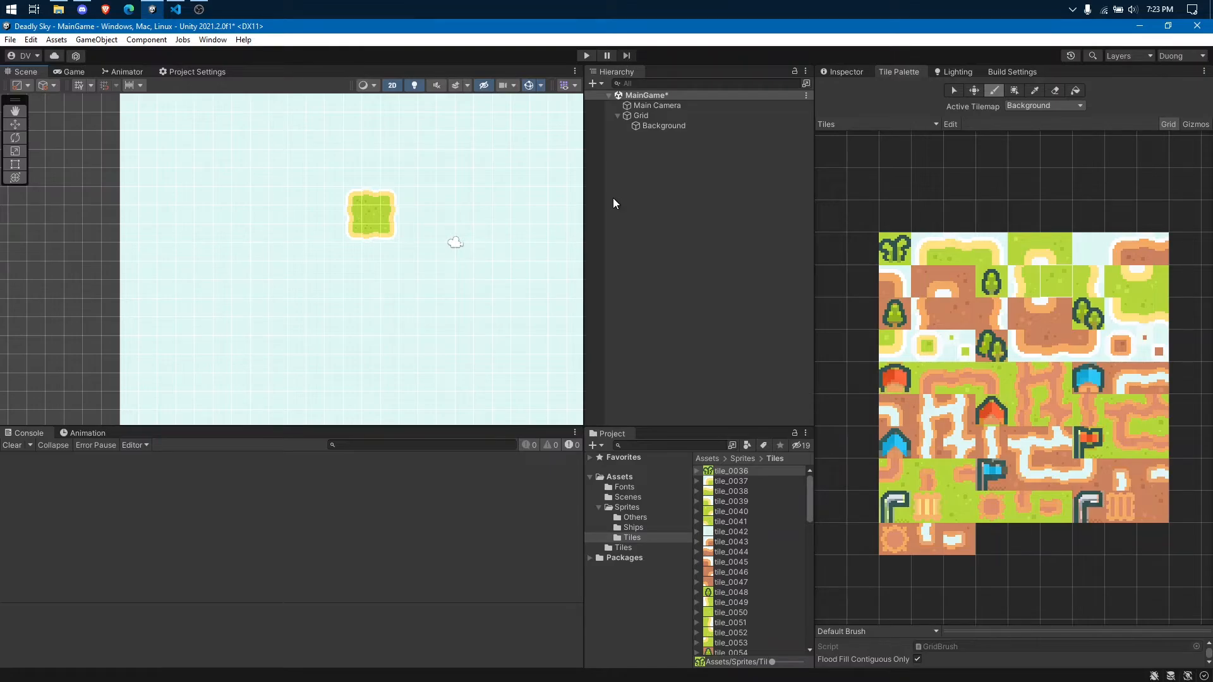
click(897, 246)
click(371, 215)
scroll(451, 217, down, 3)
scroll(473, 191, down, 2)
middle_drag(472, 191, 352, 203)
scroll(365, 208, up, 1)
scroll(351, 203, up, 2)
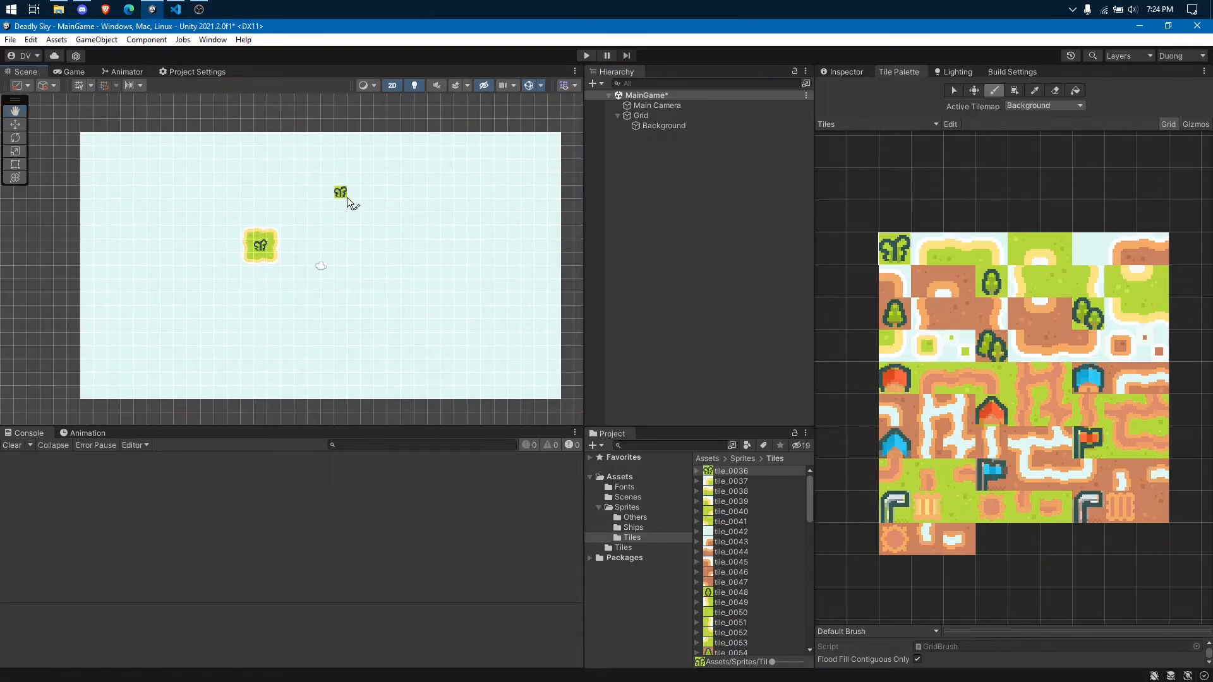
- Save the scene with the finished grass island and show it in the Game view
key(ctrl+s)
click(710, 243)
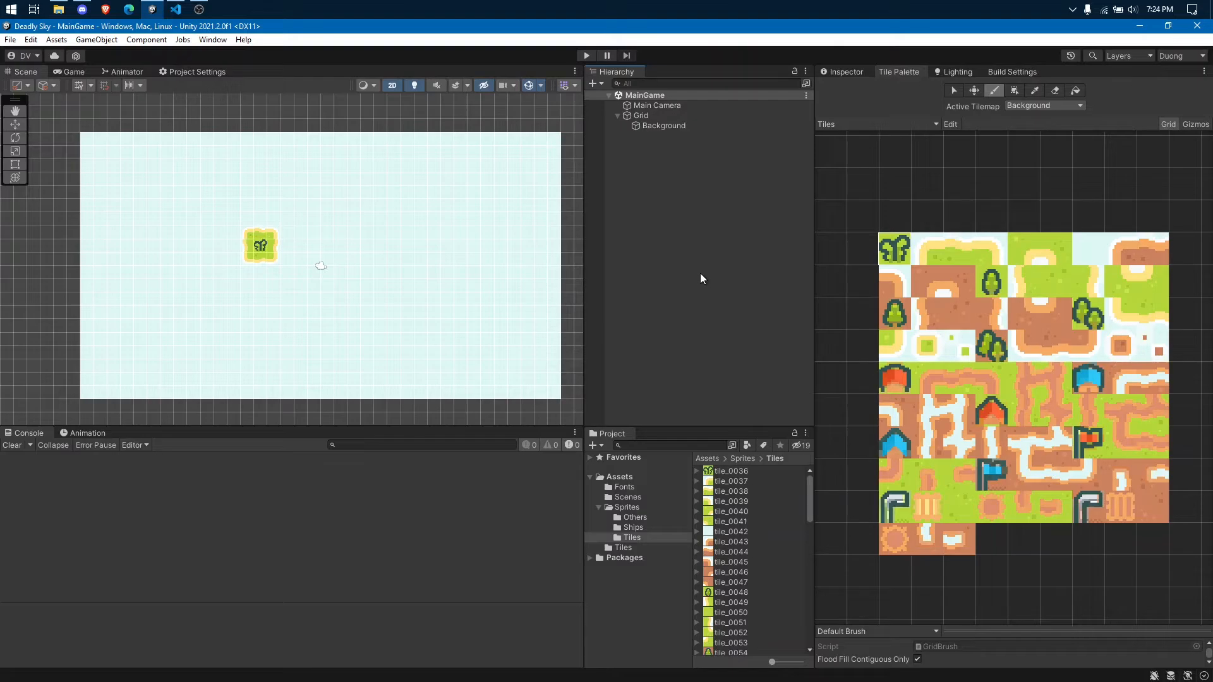
click(71, 72)
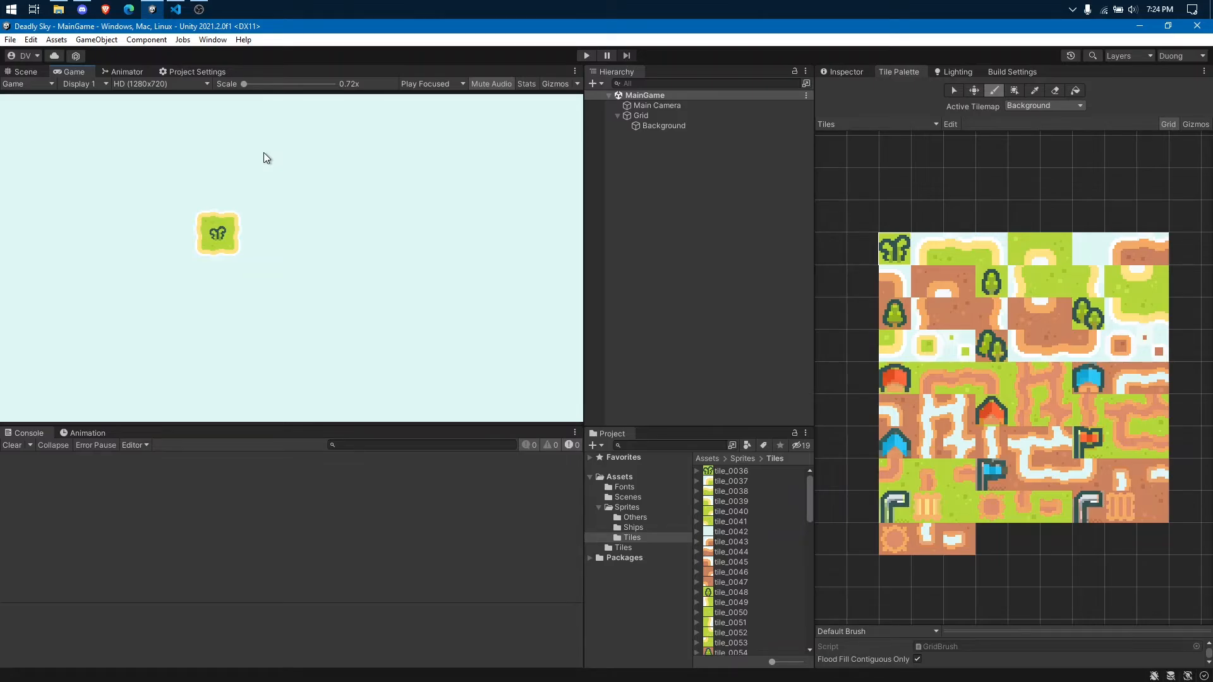
- Switch to the desktop, run the GMU game to look at its background, and quit it
click(1139, 27)
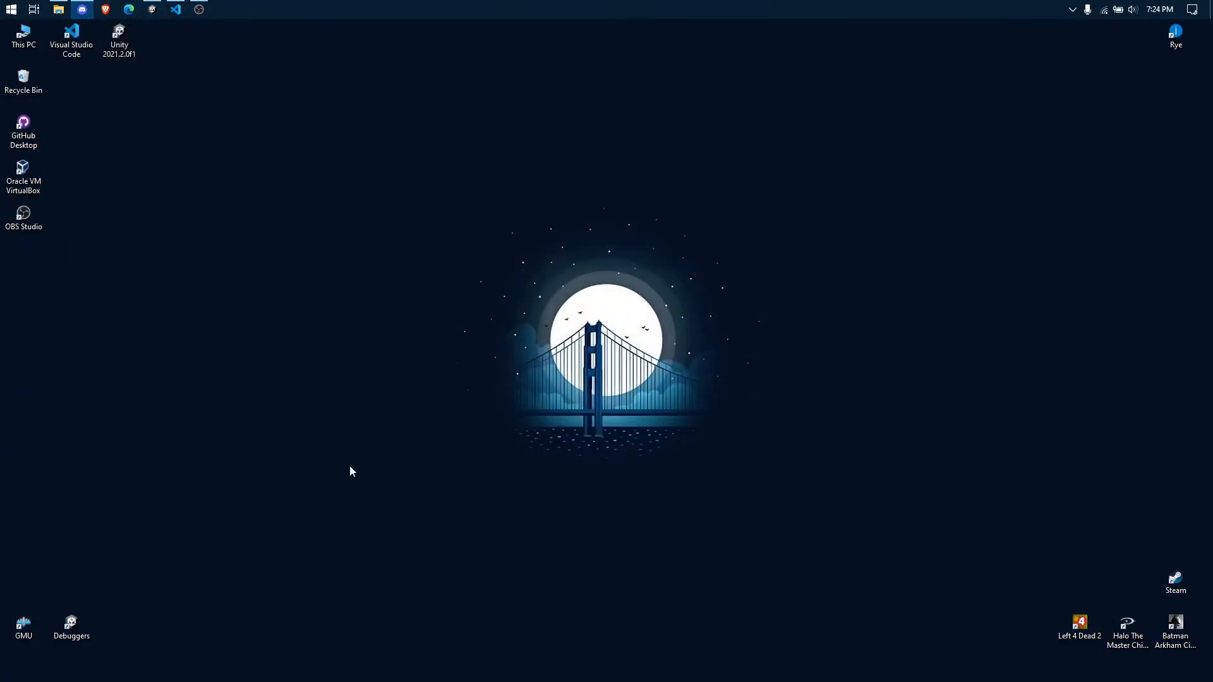
double_click(22, 622)
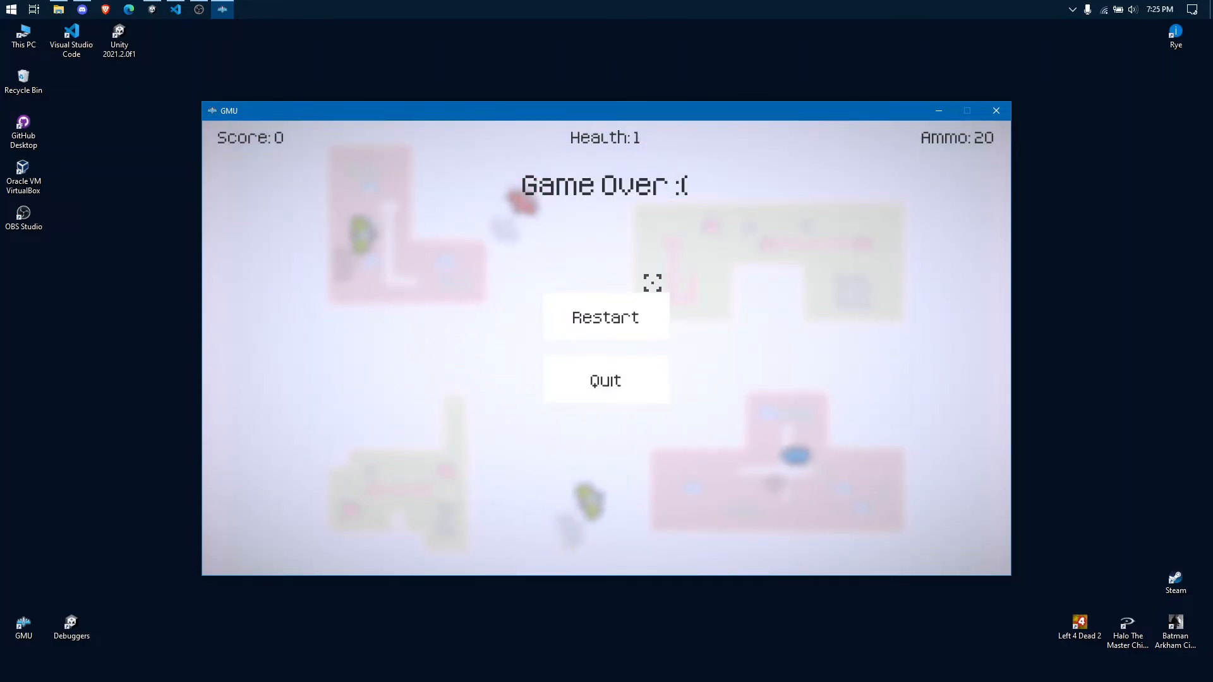
click(647, 373)
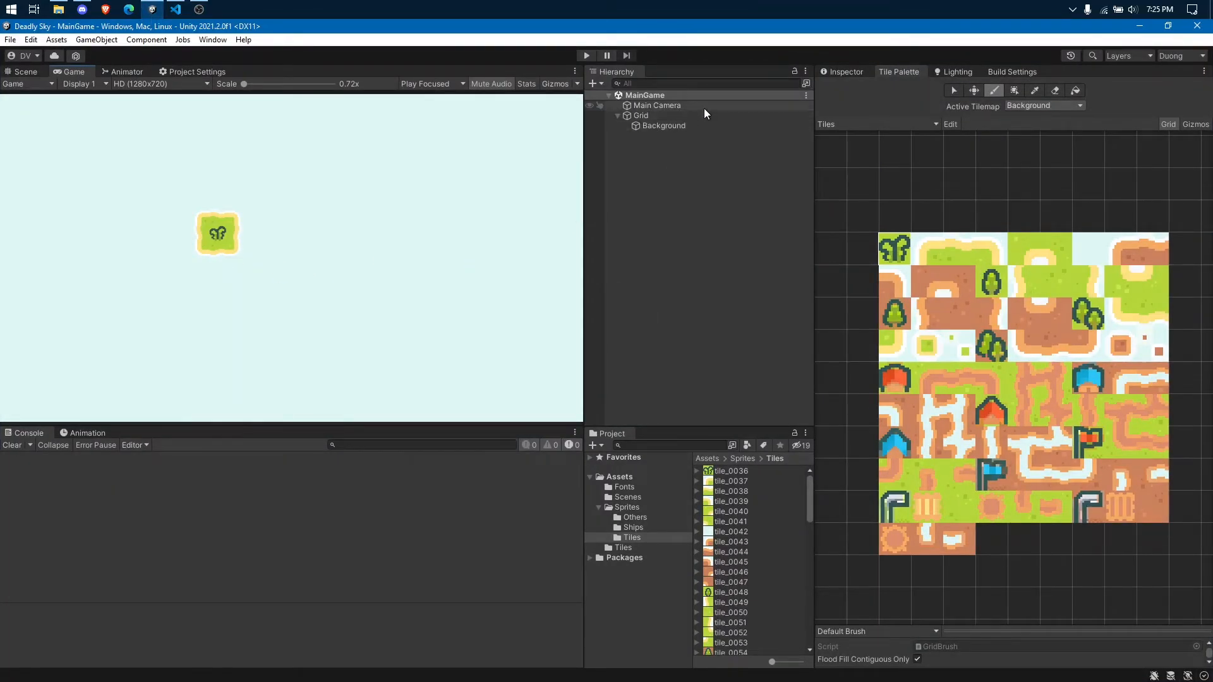
- Show the Background tilemap's component properties in the Inspector
click(847, 72)
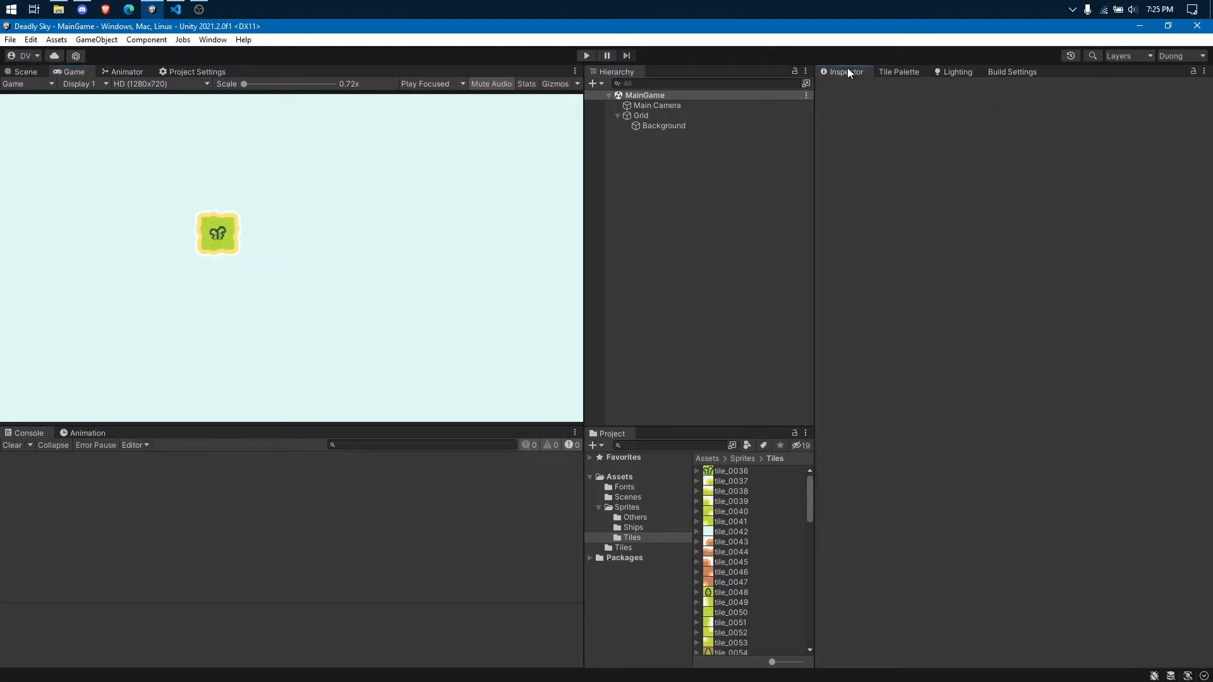
click(661, 127)
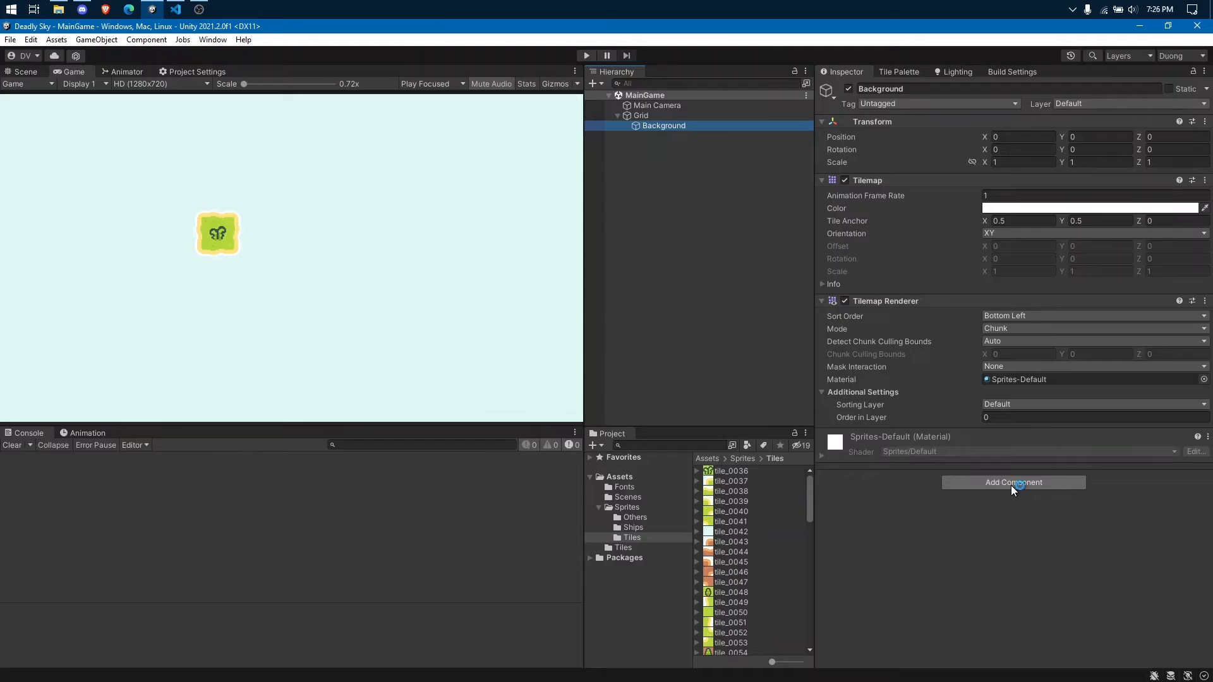
- Add a Sprite Library component to the Background tilemap object and remove it again
click(1044, 482)
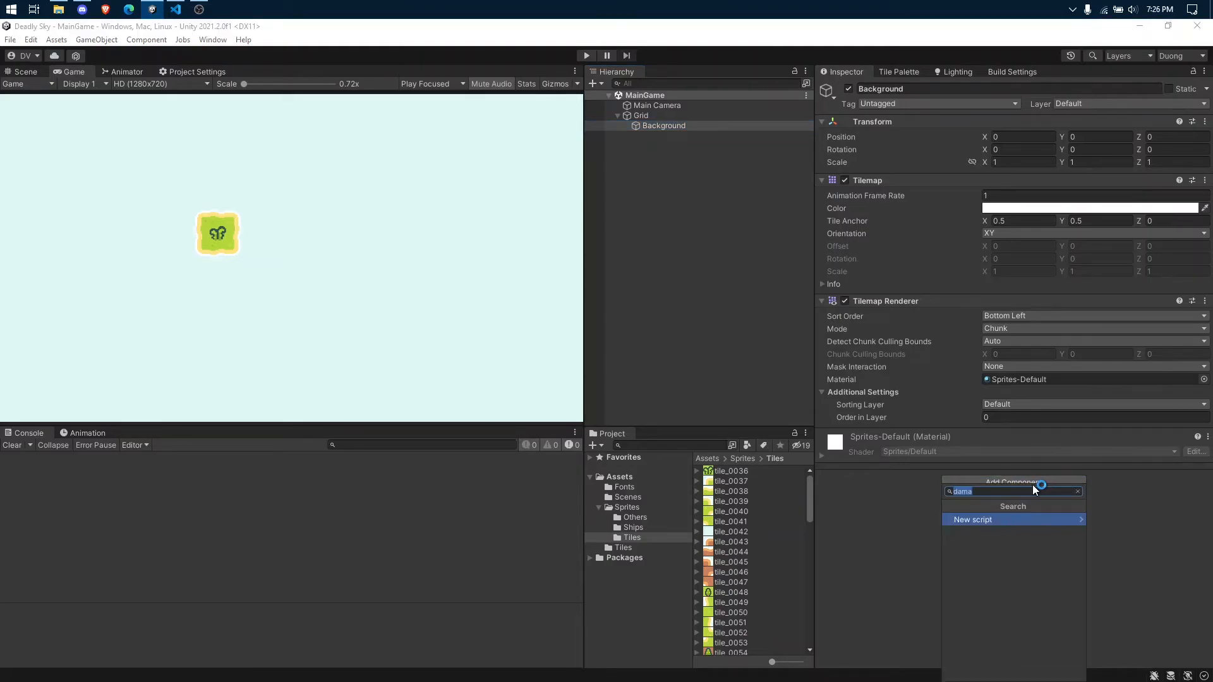
key(BackSpace)
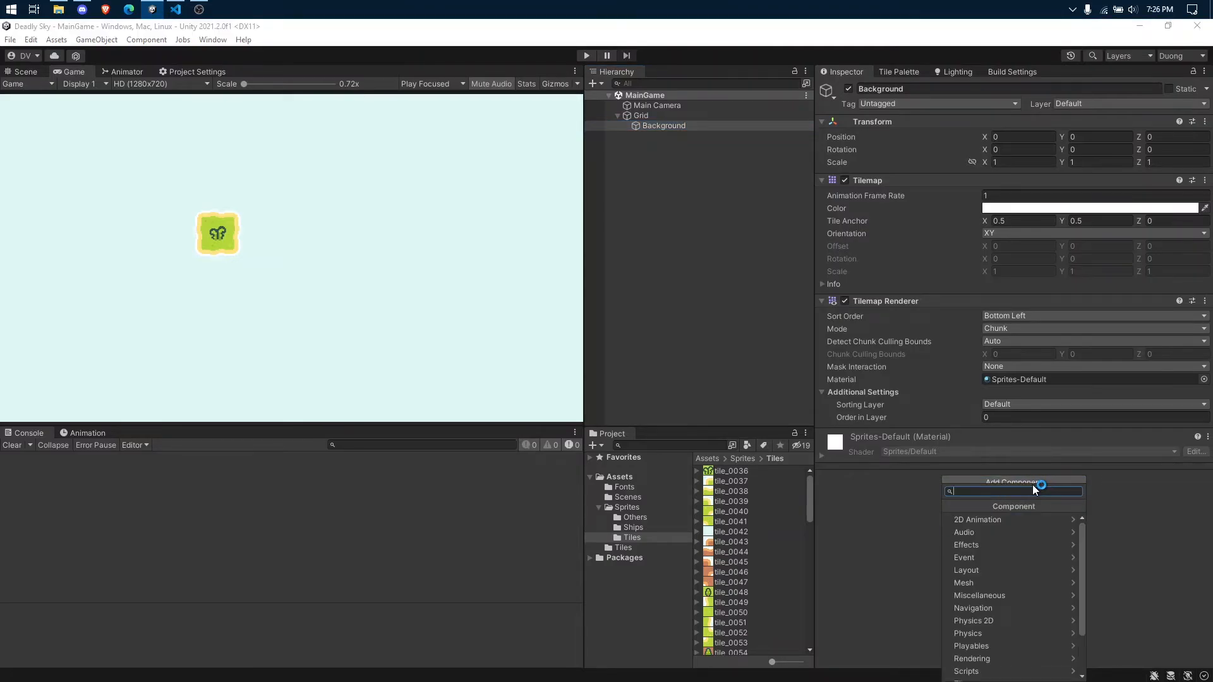
click(990, 532)
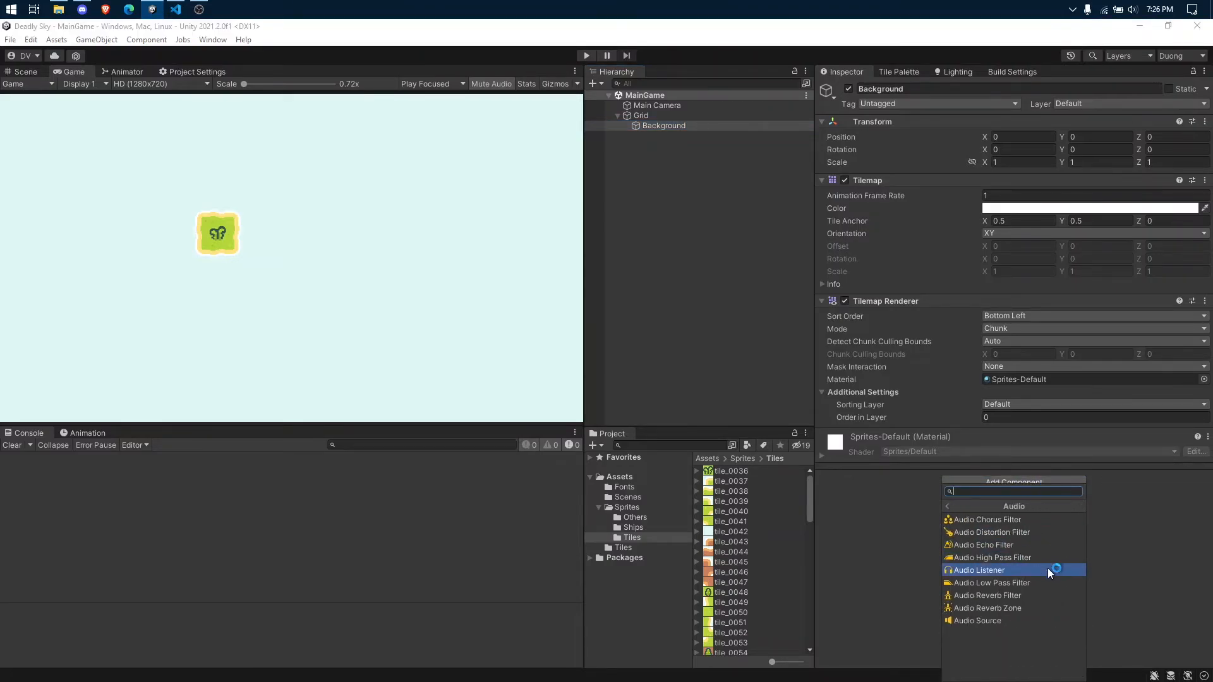
click(946, 506)
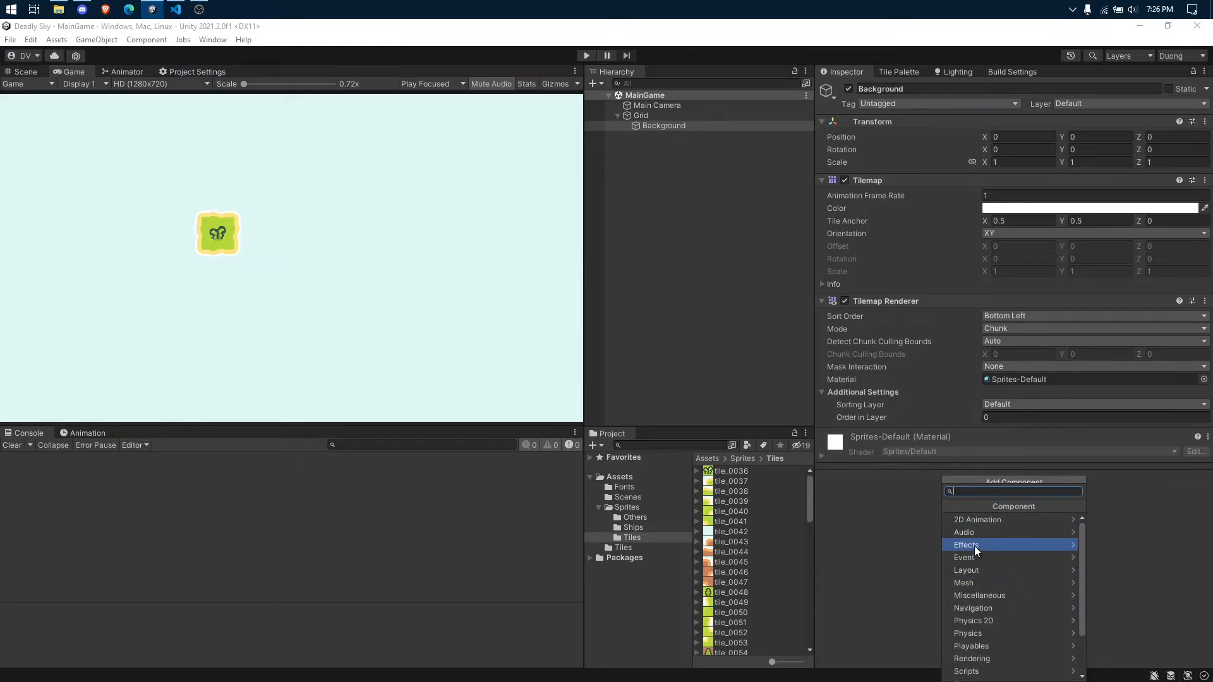
click(979, 521)
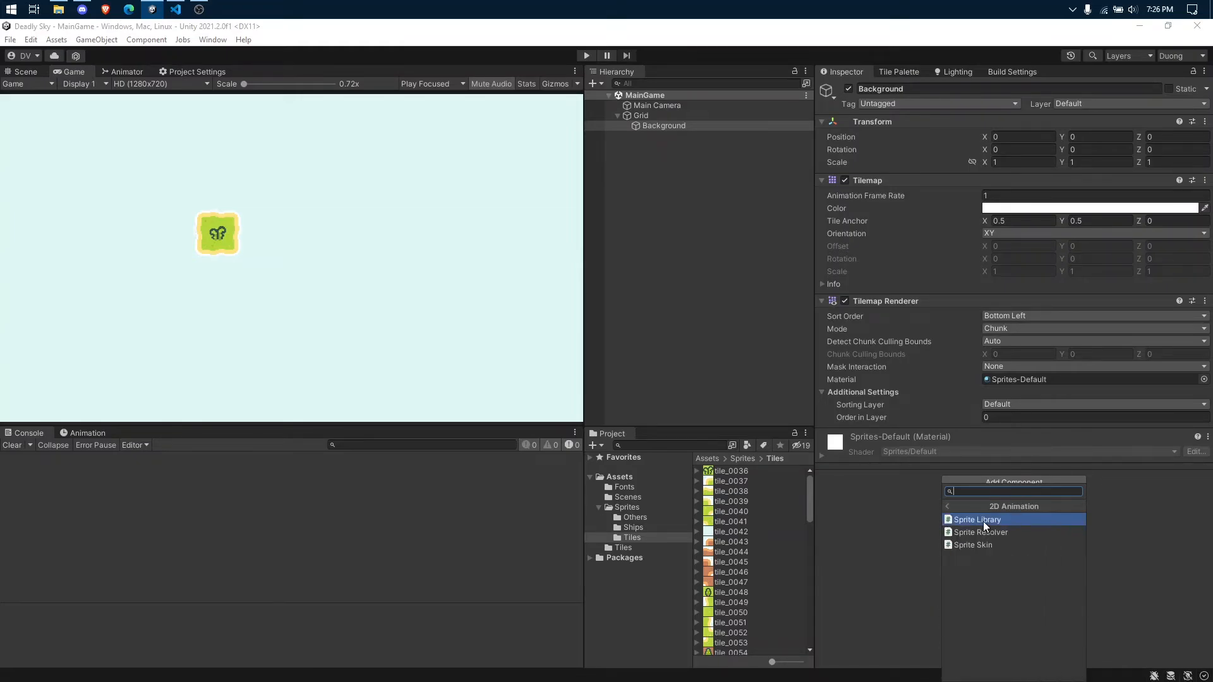
click(983, 521)
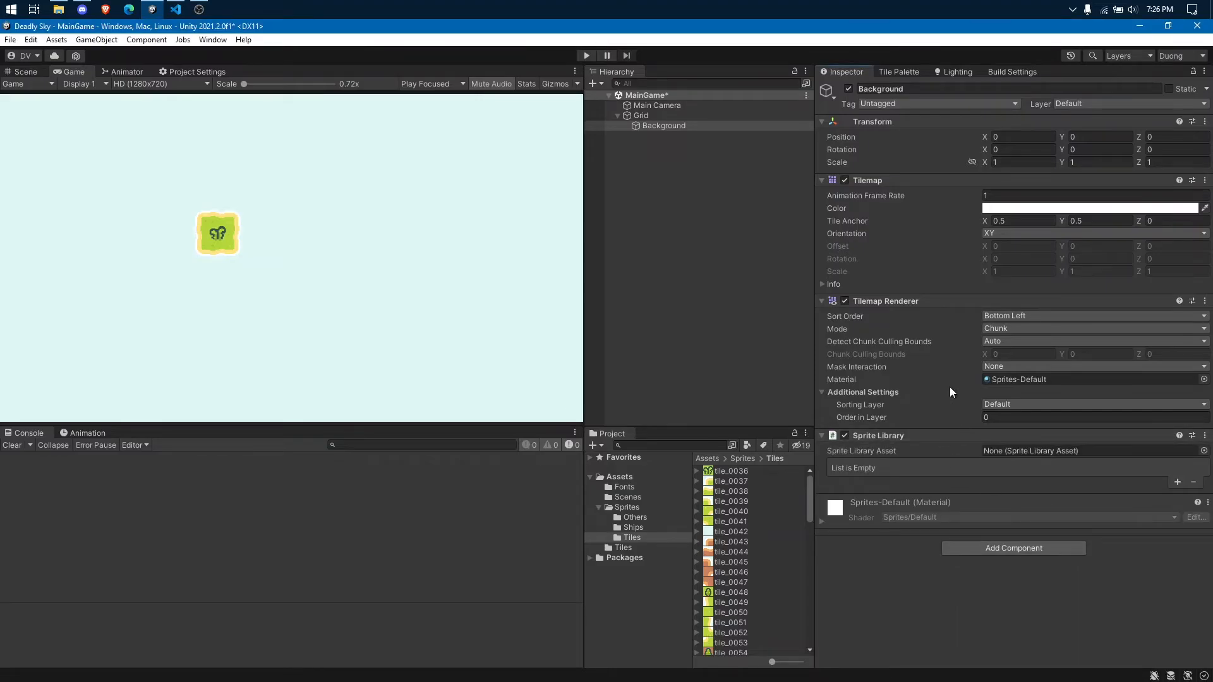
right_click(880, 435)
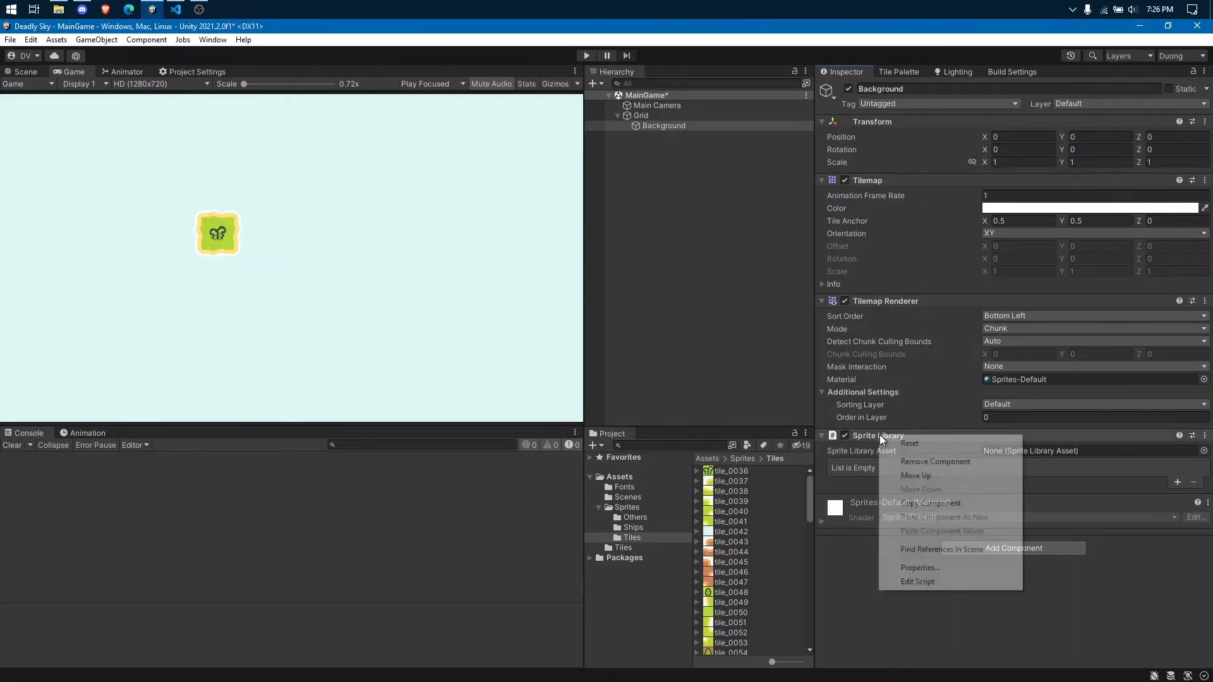
click(933, 462)
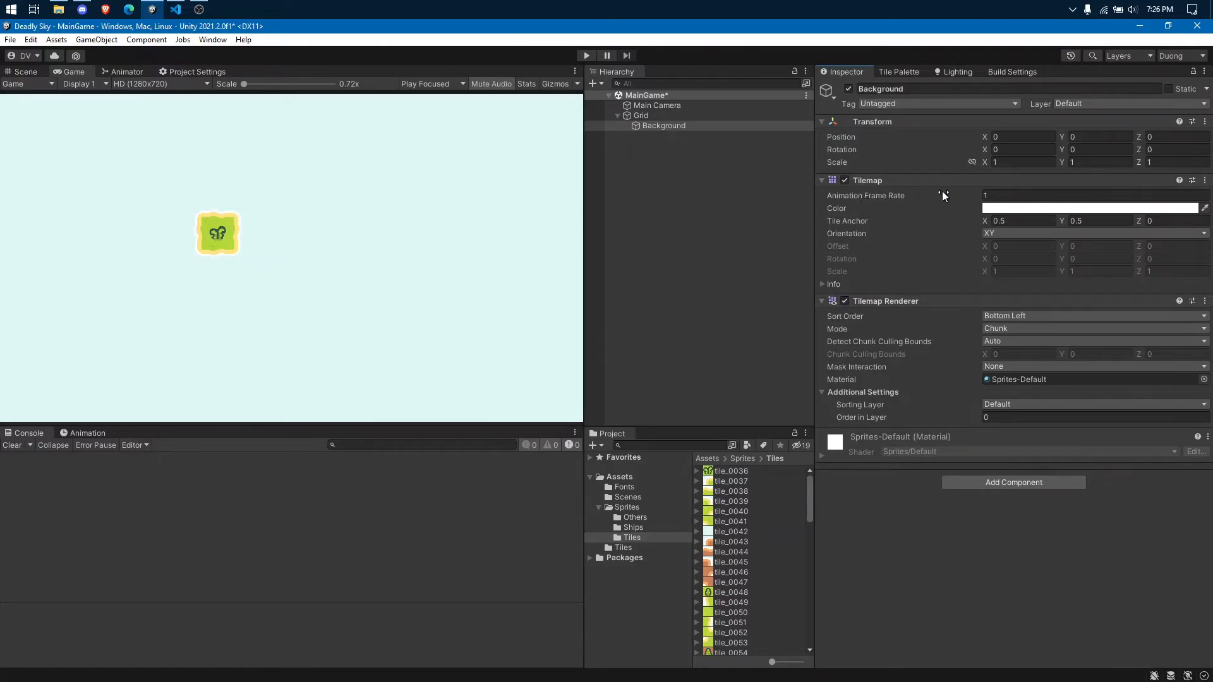
click(866, 180)
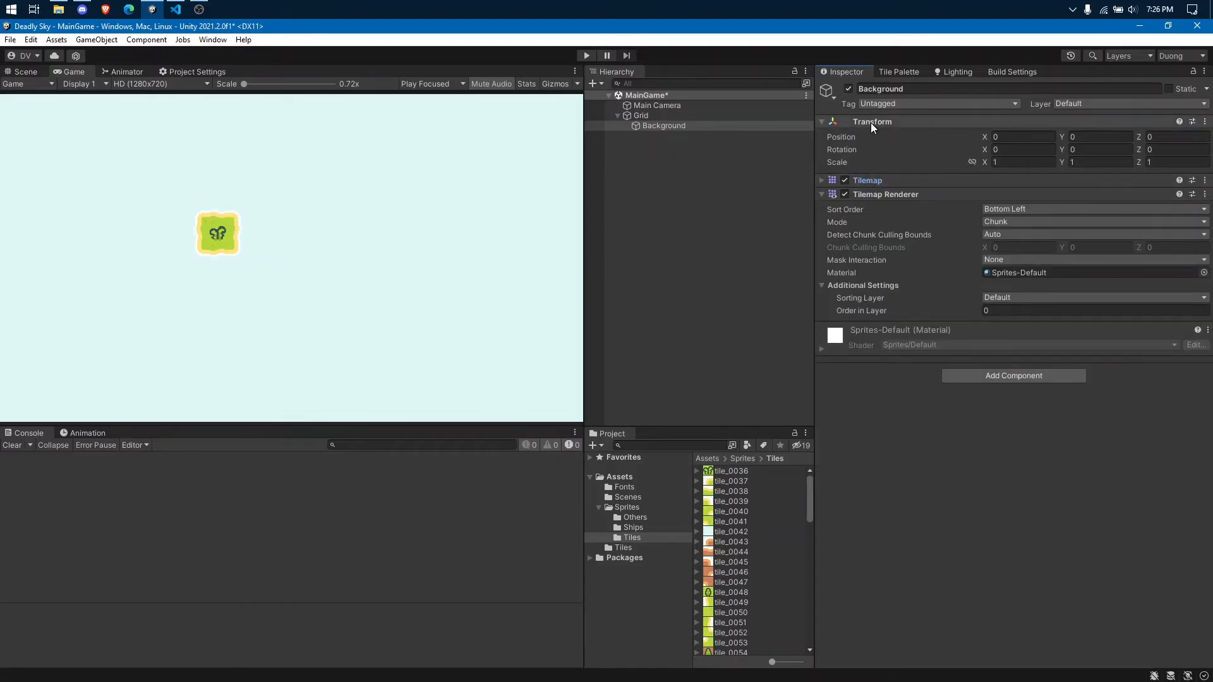
click(869, 194)
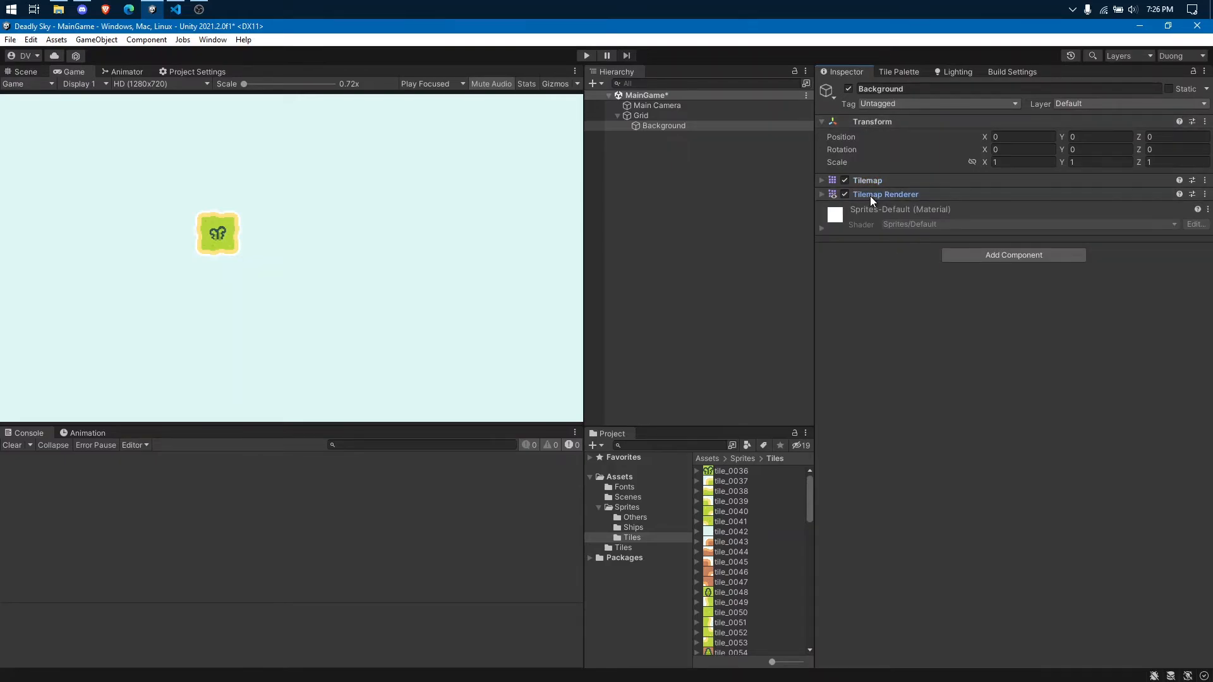
click(870, 195)
click(871, 181)
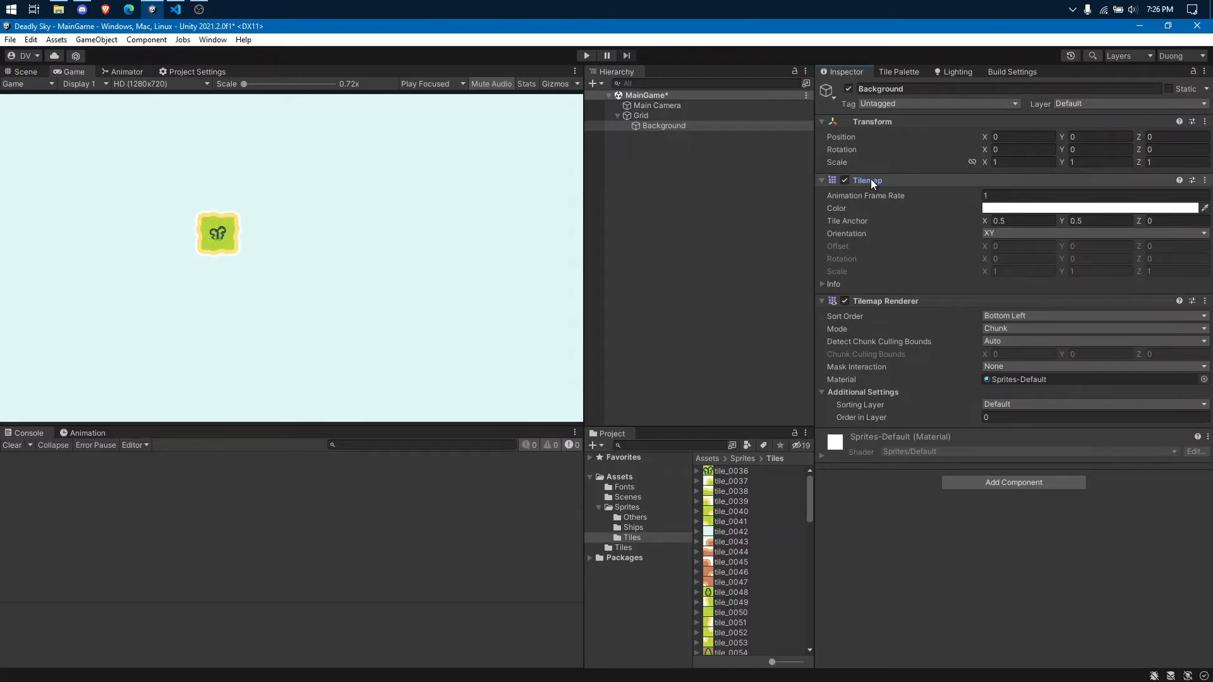
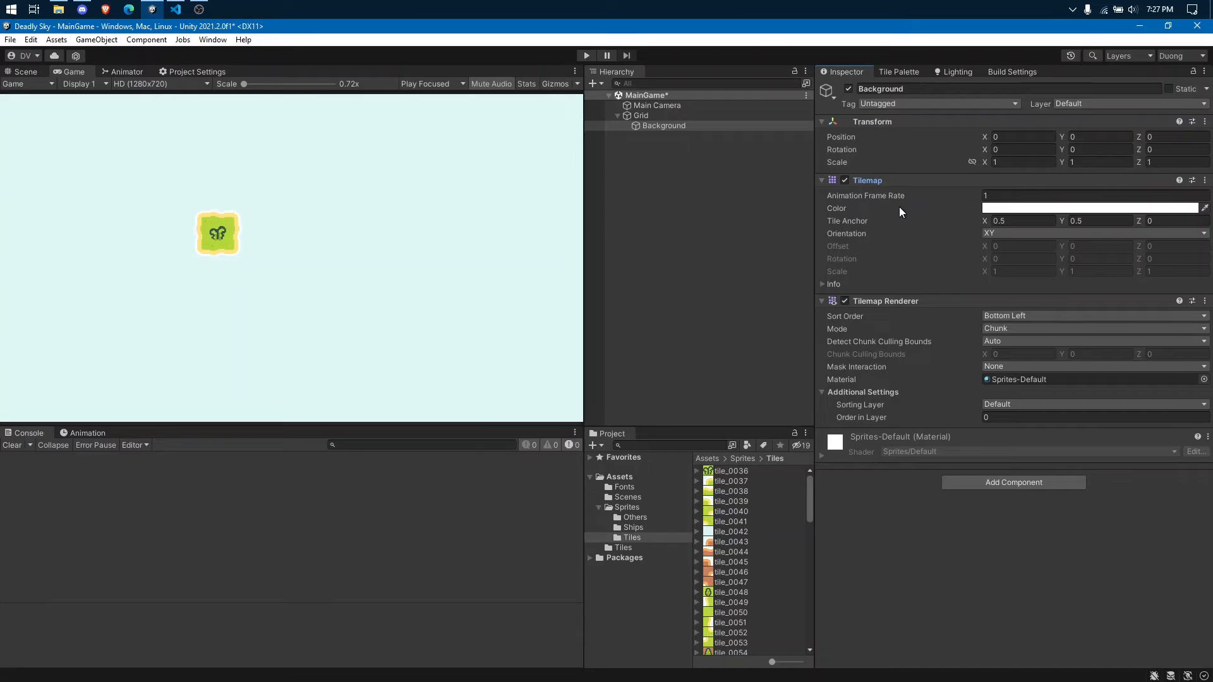
- Try the Background tilemap's color with alpha at 0 and bring it back to 255
click(1009, 209)
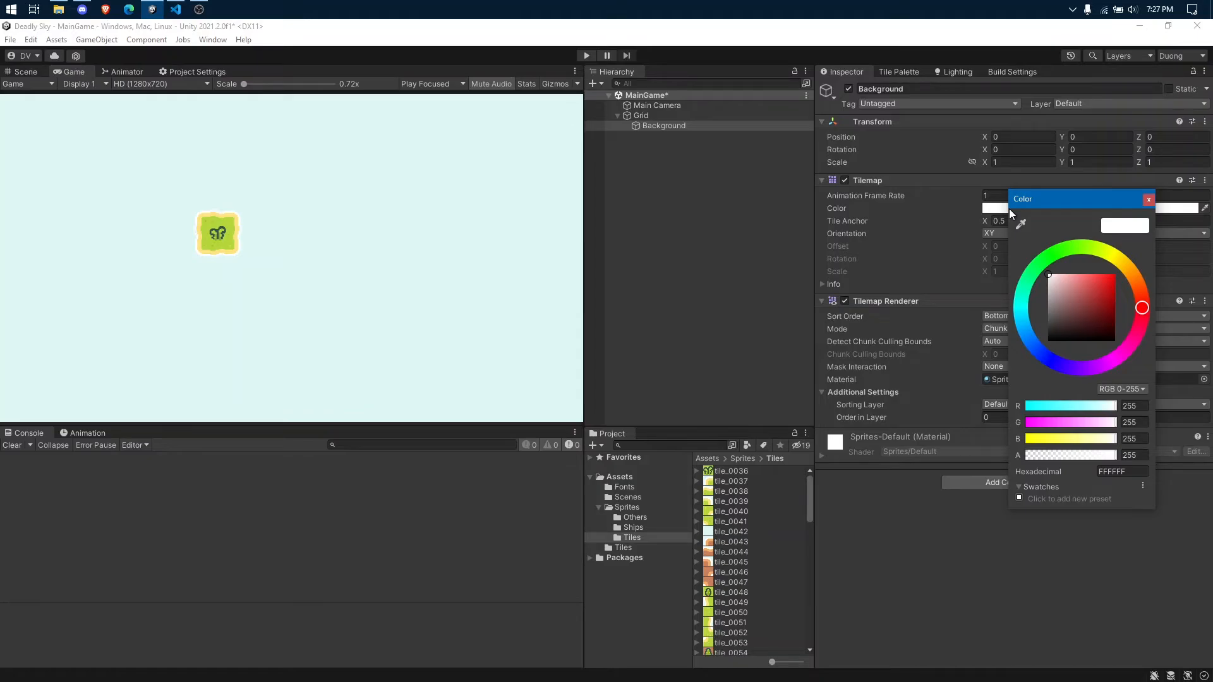
drag(1033, 205, 868, 98)
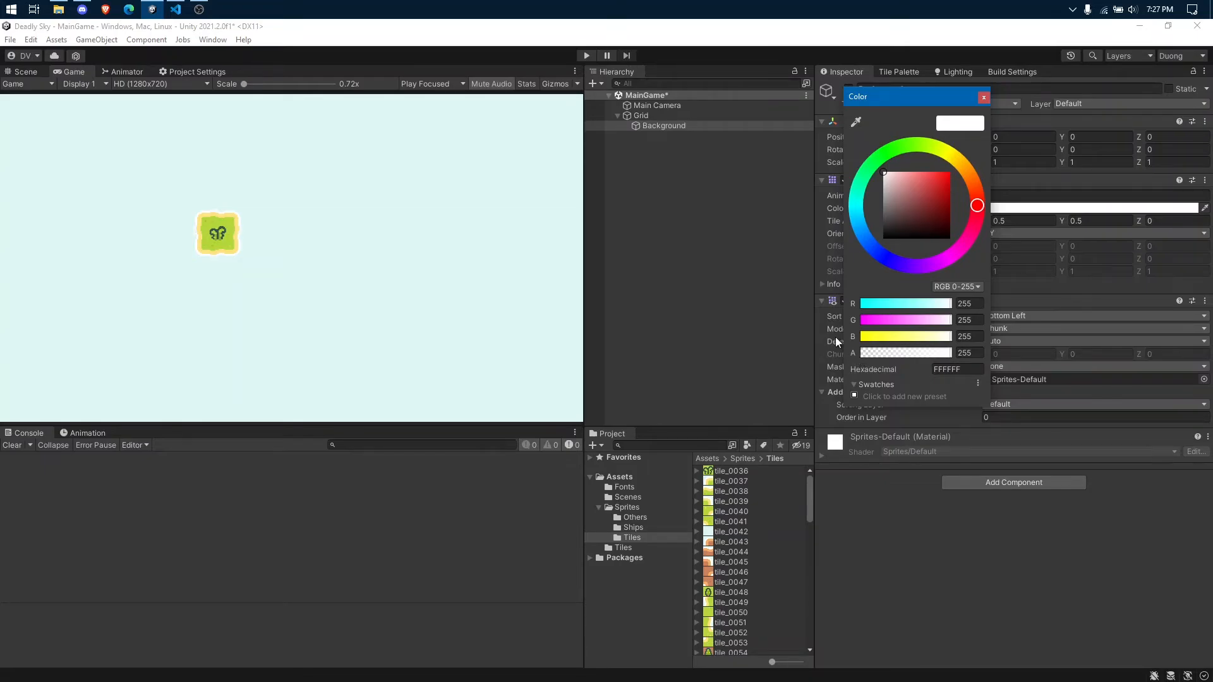
click(951, 354)
drag(939, 354, 848, 357)
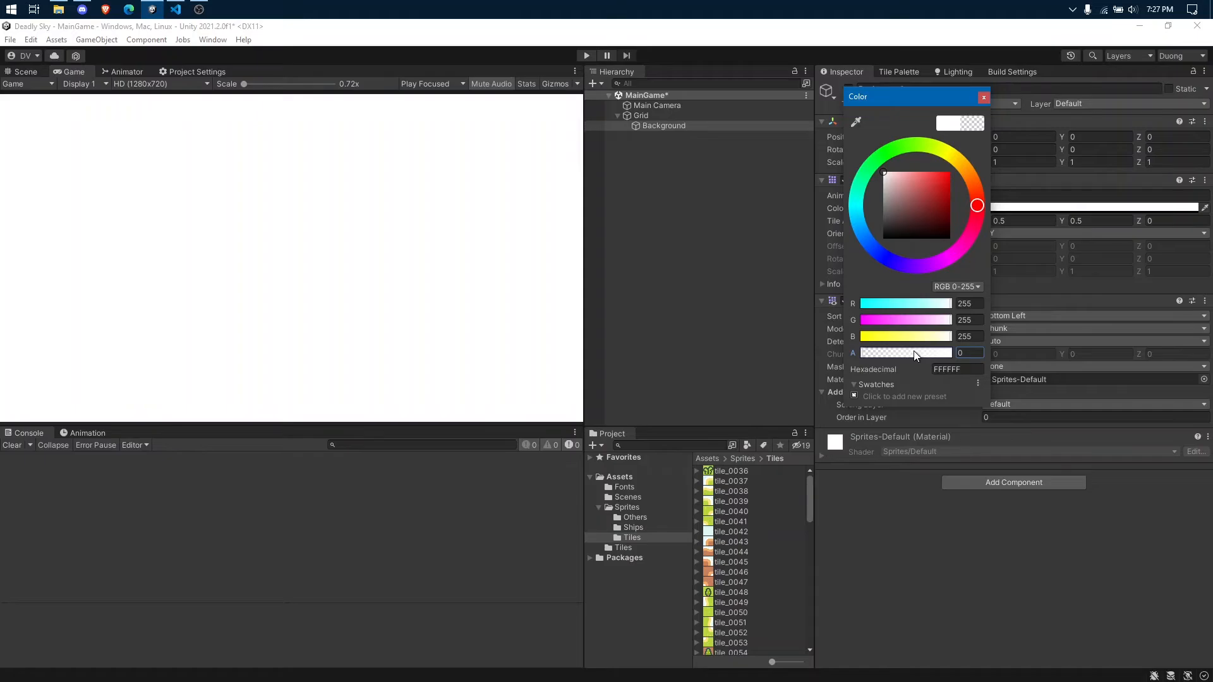
drag(873, 353, 975, 349)
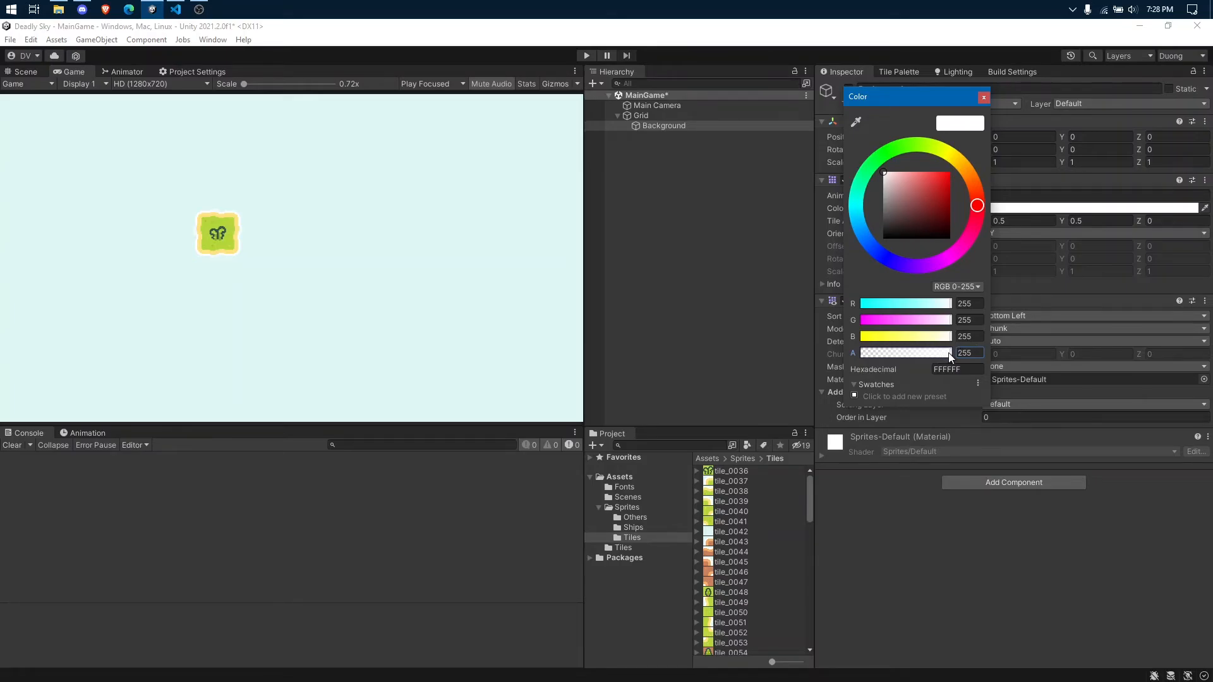
- Set the alpha of the Background tilemap's color to 100 and save the scene
drag(949, 354, 897, 353)
click(971, 352)
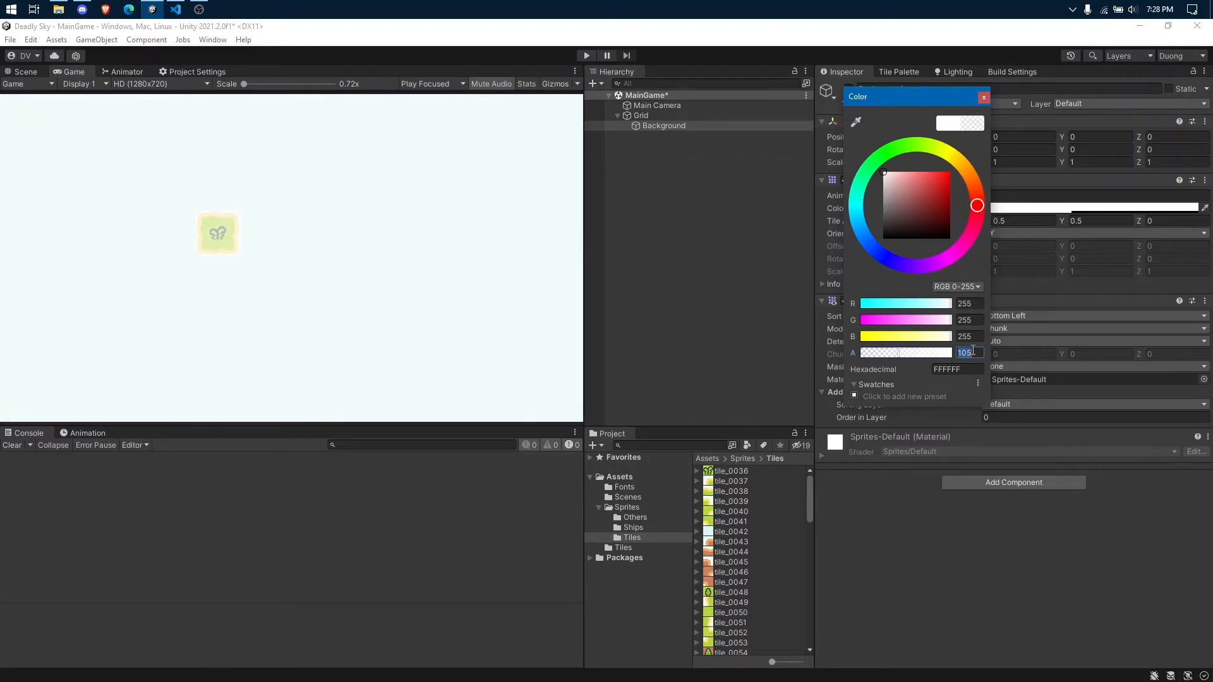
drag(893, 355, 901, 355)
click(977, 351)
text(100)
click(984, 96)
key(ctrl+s)
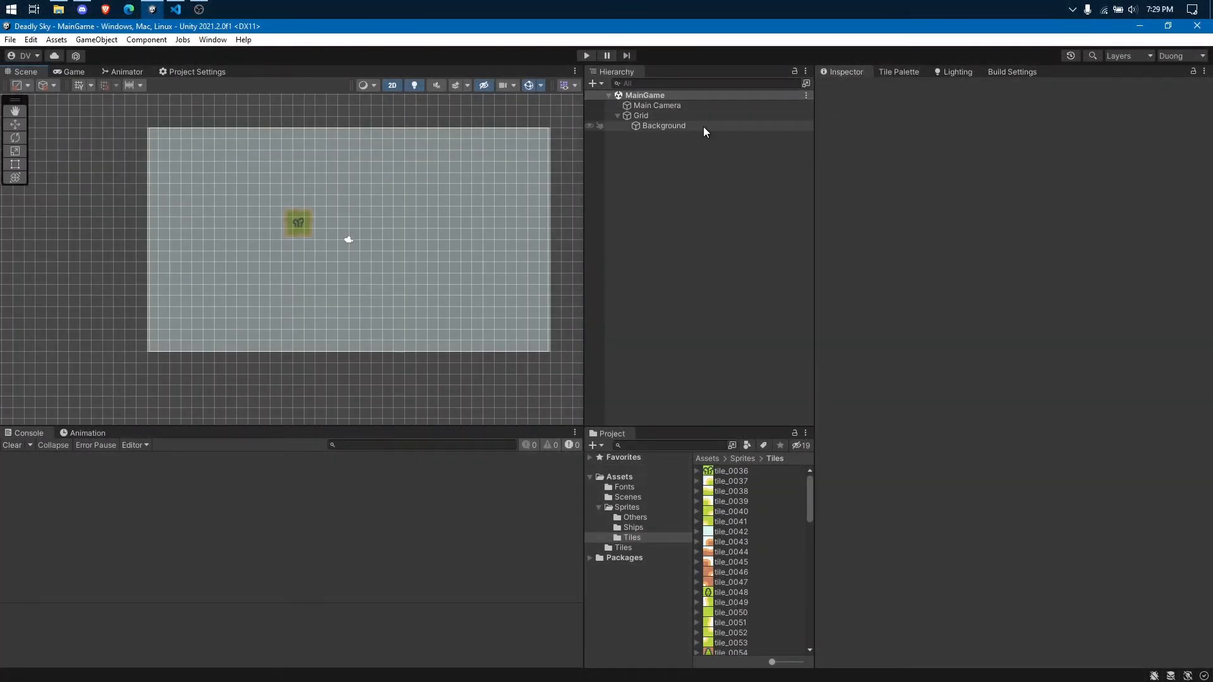
- Duplicate the Background tilemap within the Grid
click(676, 130)
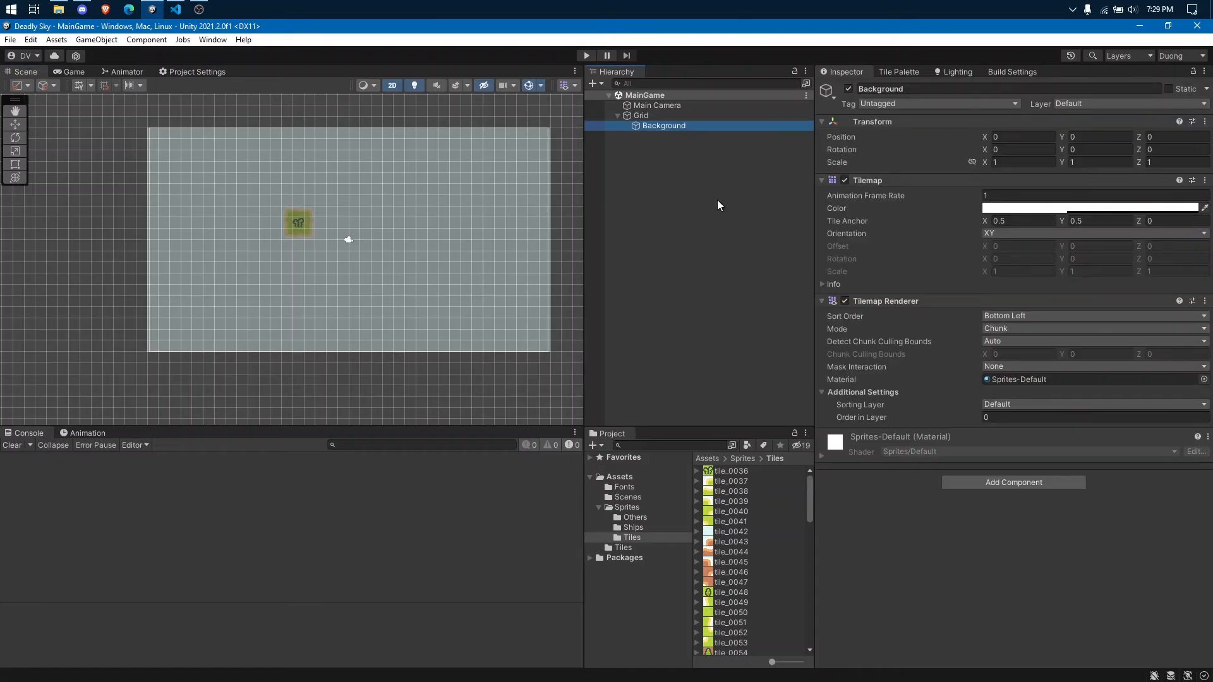
right_click(661, 127)
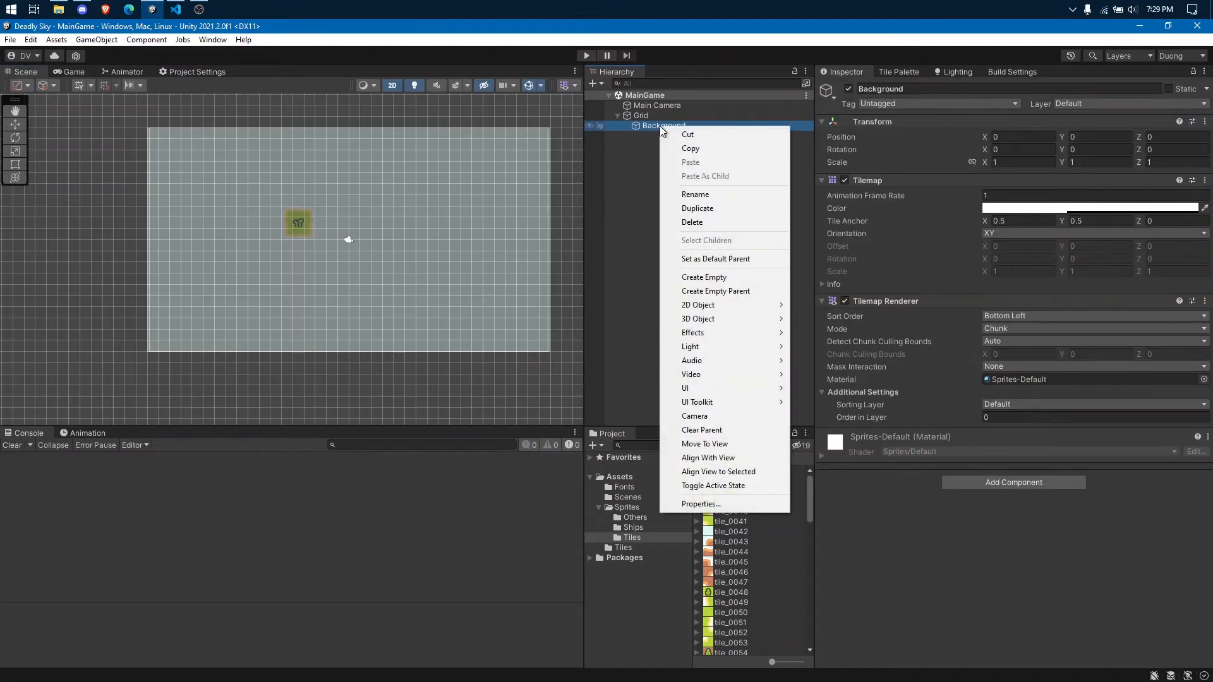
click(698, 209)
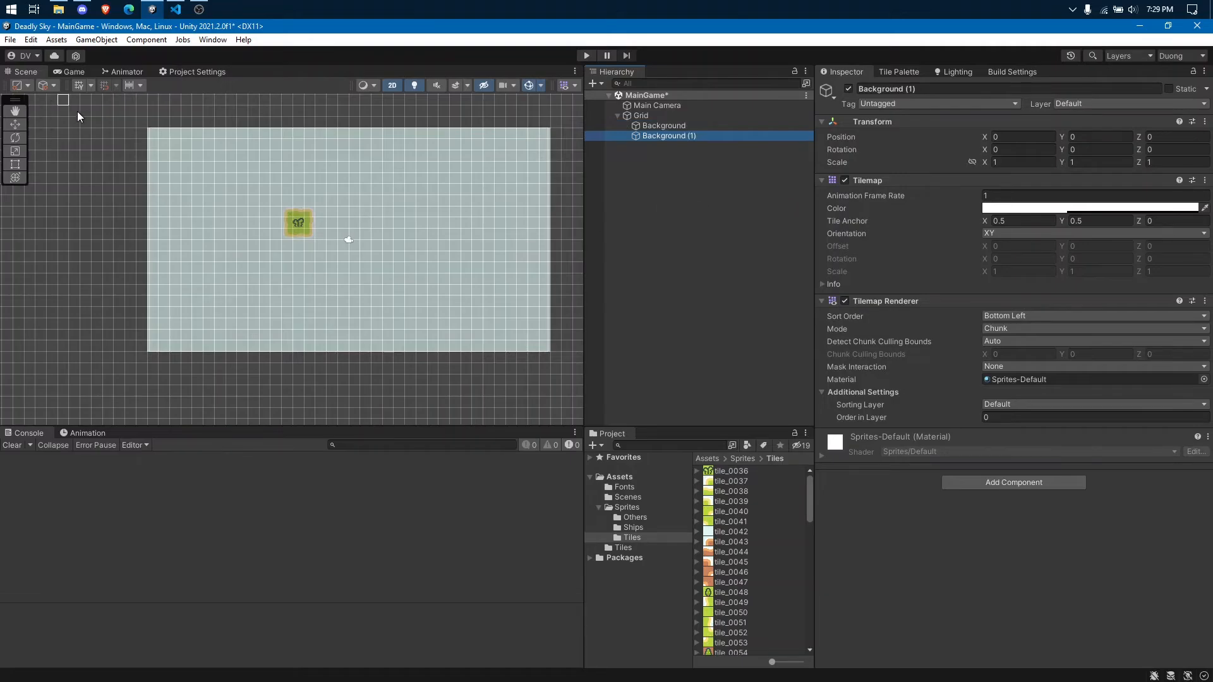
- Move the duplicated background directly below the original so their edges meet, to about X 0.1, Y -20
drag(353, 165, 378, 190)
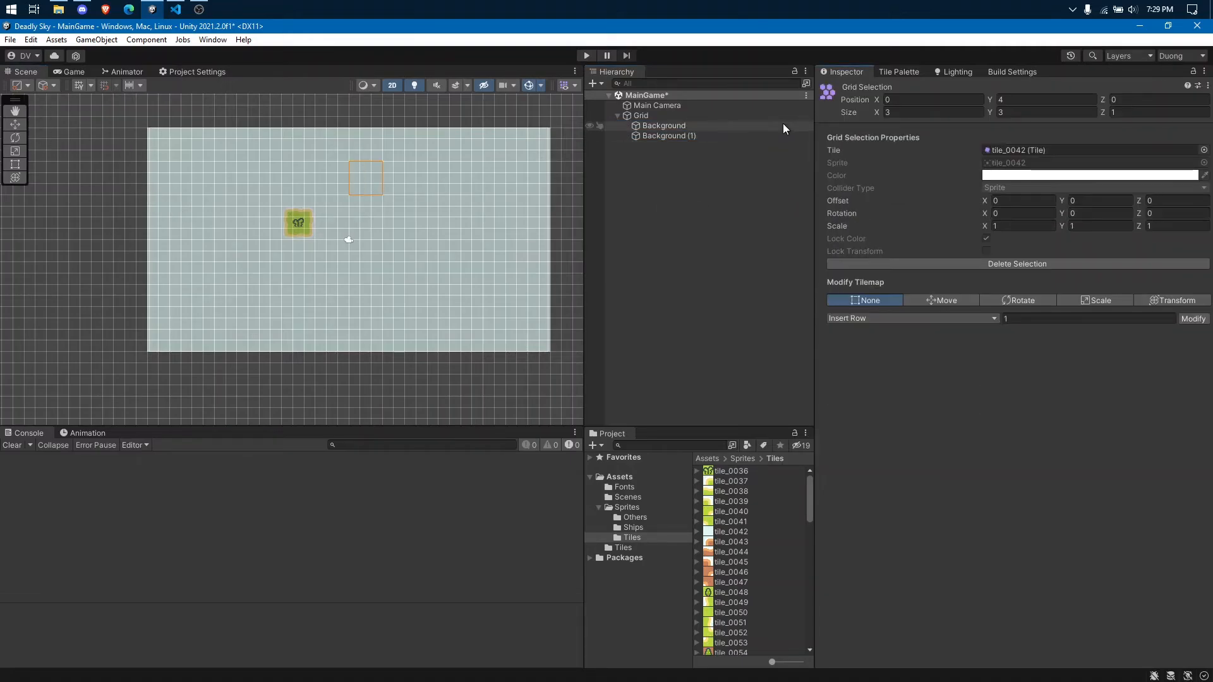
click(729, 138)
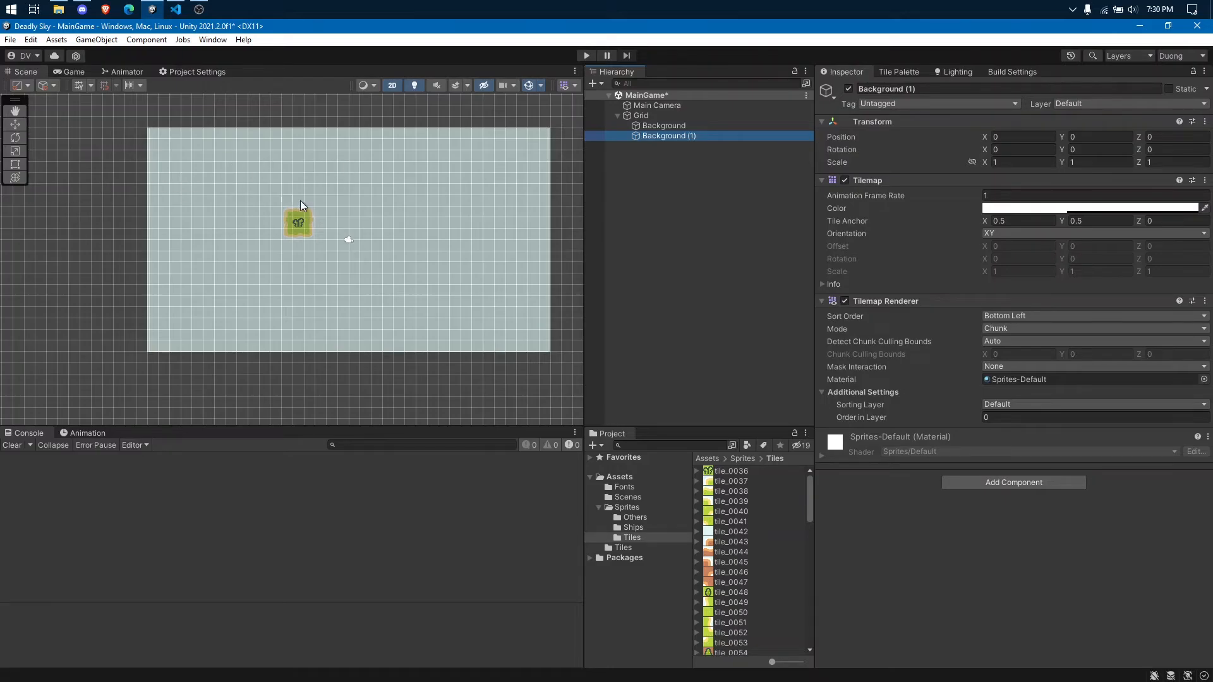
click(23, 125)
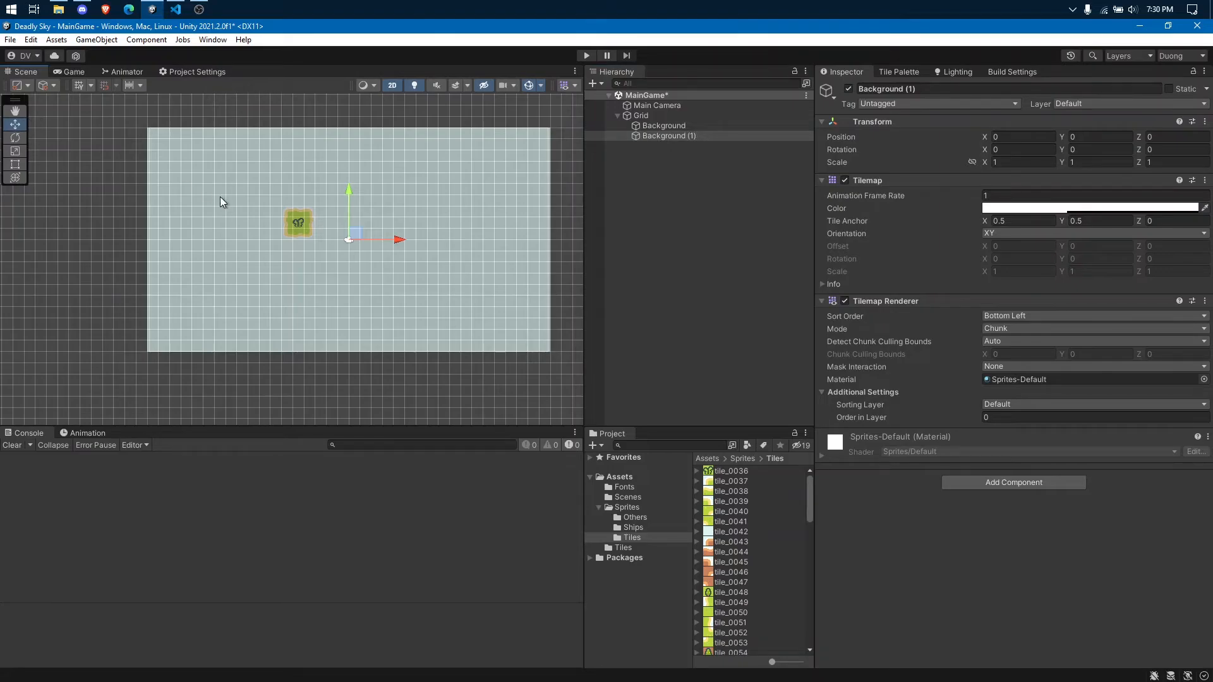
drag(350, 233, 338, 407)
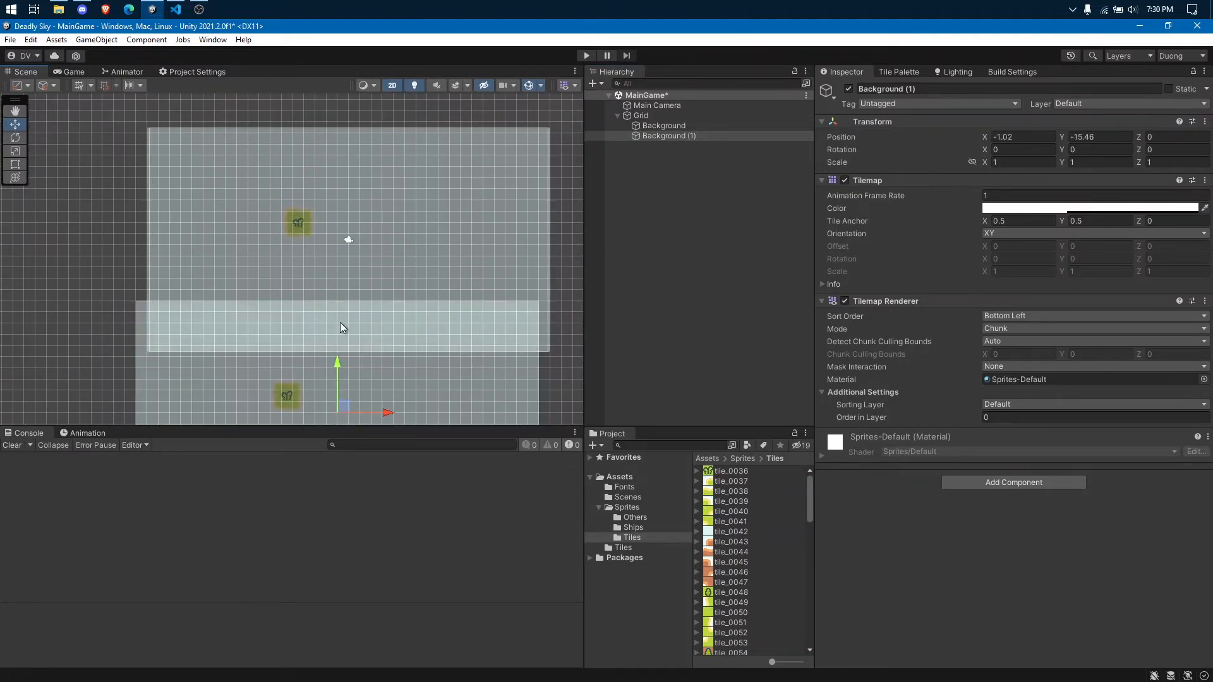
middle_drag(340, 322, 369, 179)
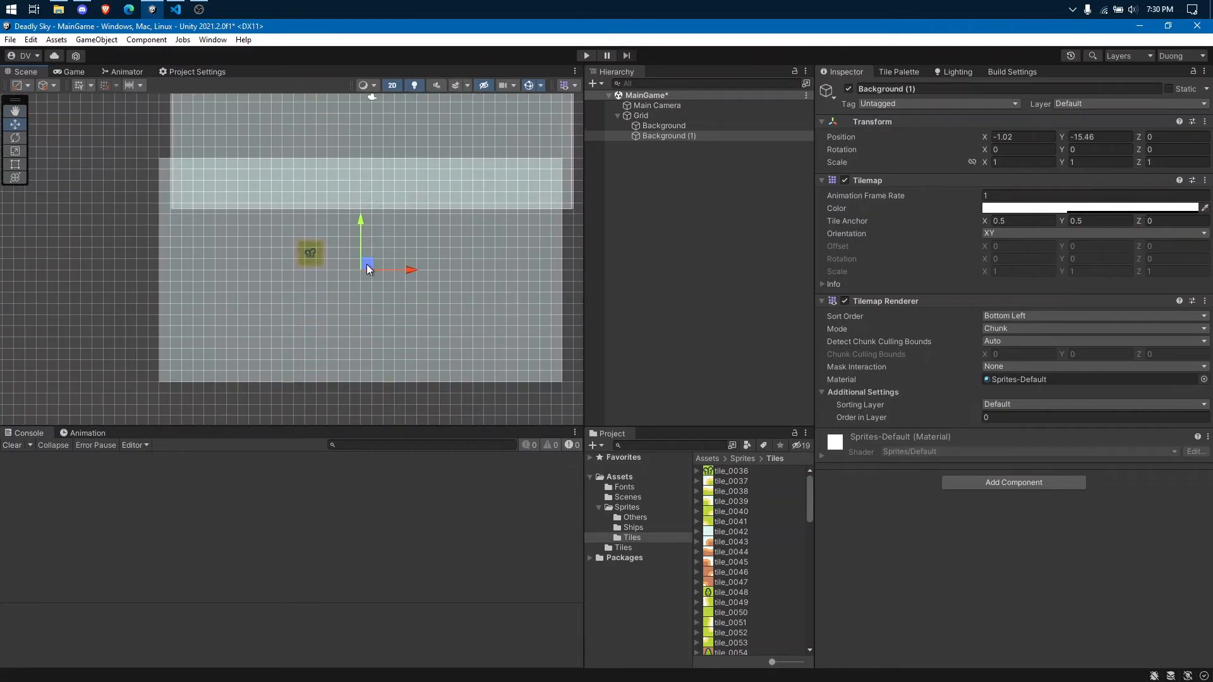
drag(367, 264, 379, 314)
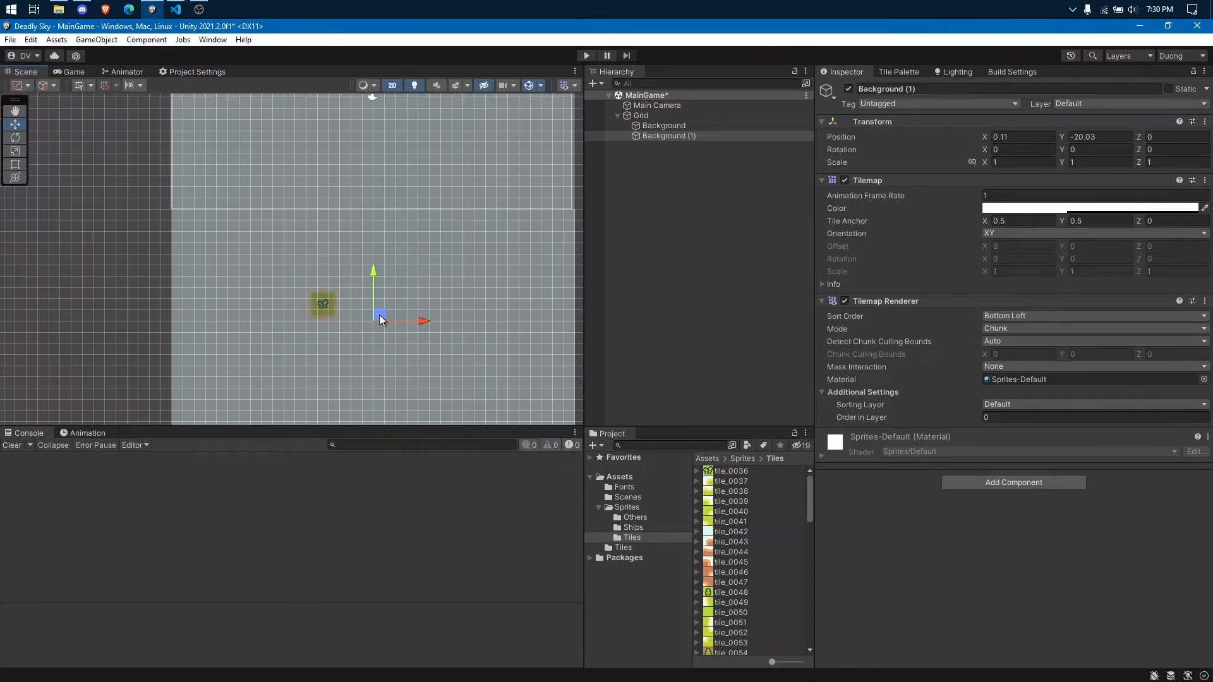
click(672, 136)
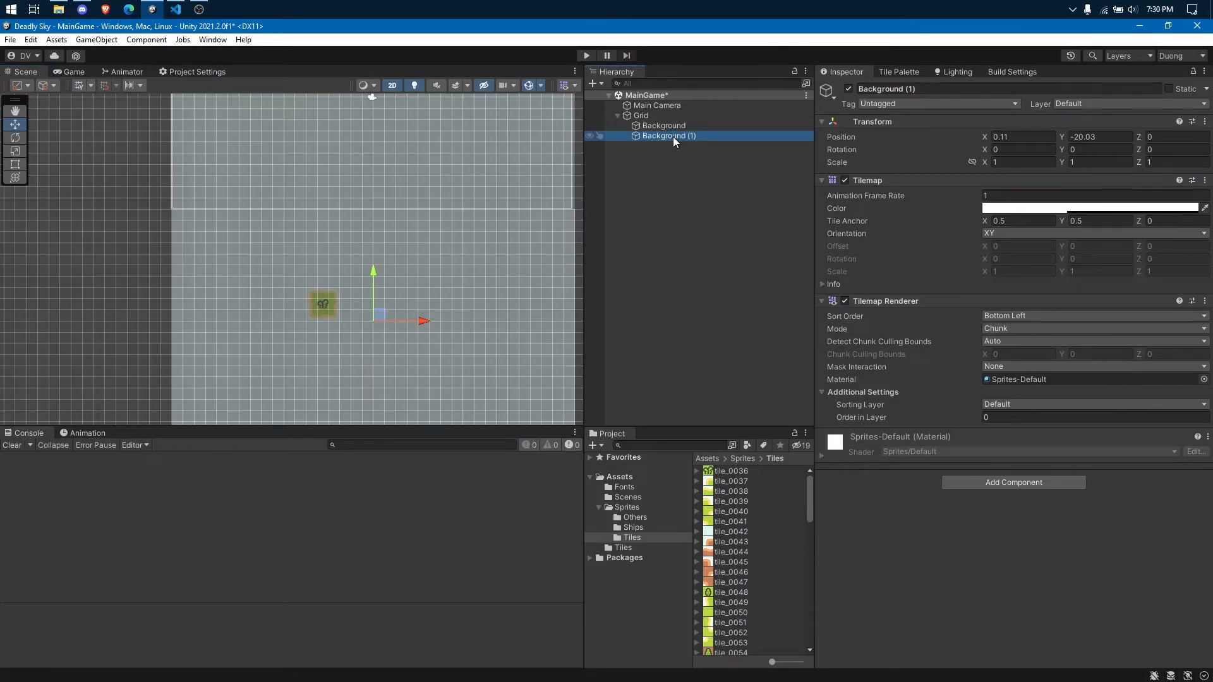
- Delete the duplicated Background (1) tilemap, save the scene and view the result in the Game view
key(Delete)
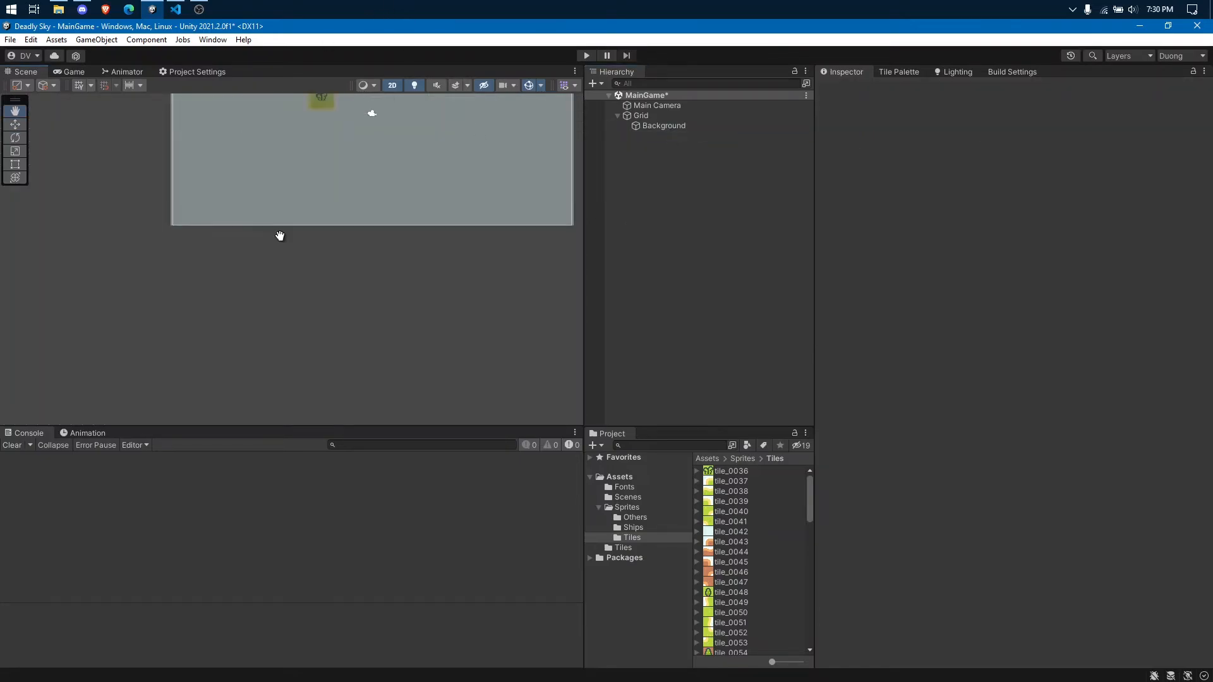
middle_drag(279, 235, 235, 370)
key(ctrl+s)
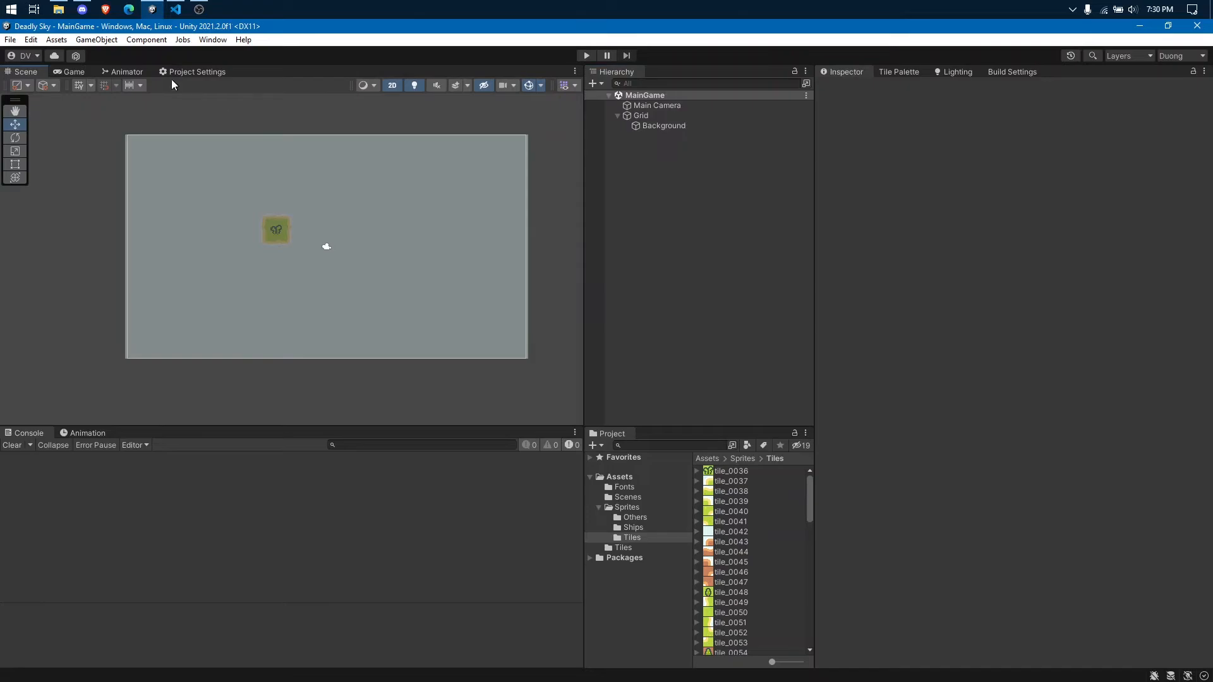
click(84, 74)
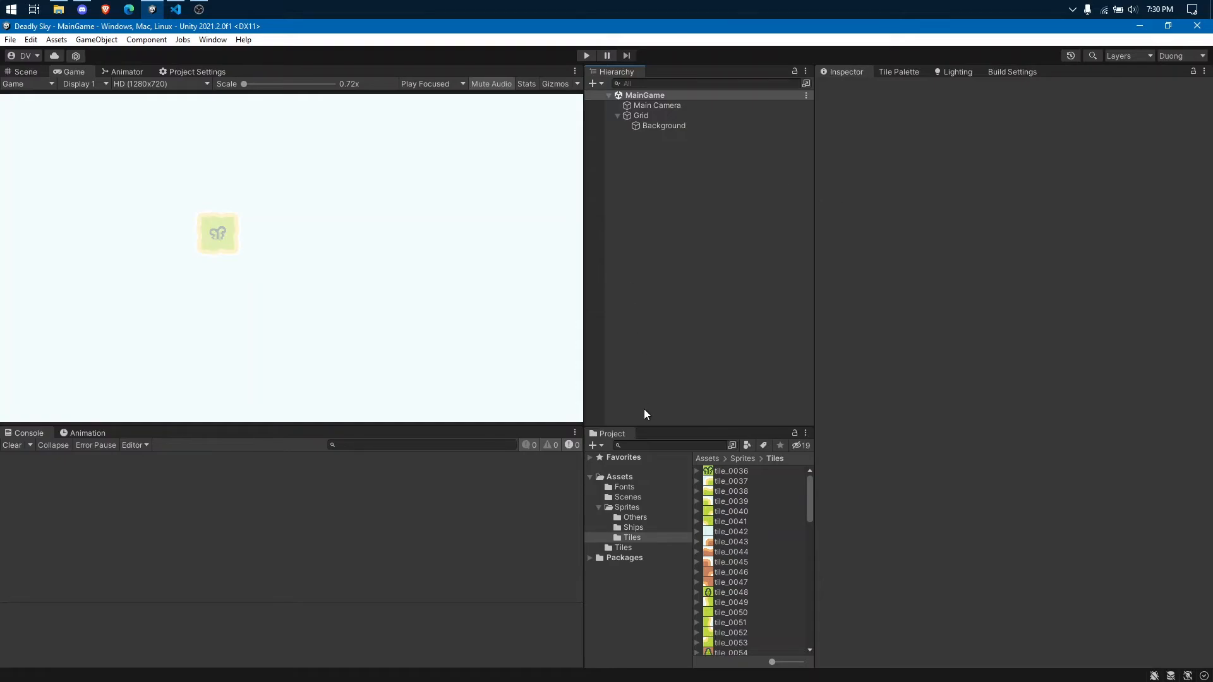
- Add the ship_0000 sprite from the Ships folder to the scene and inspect it in the Scene and Game views
click(633, 528)
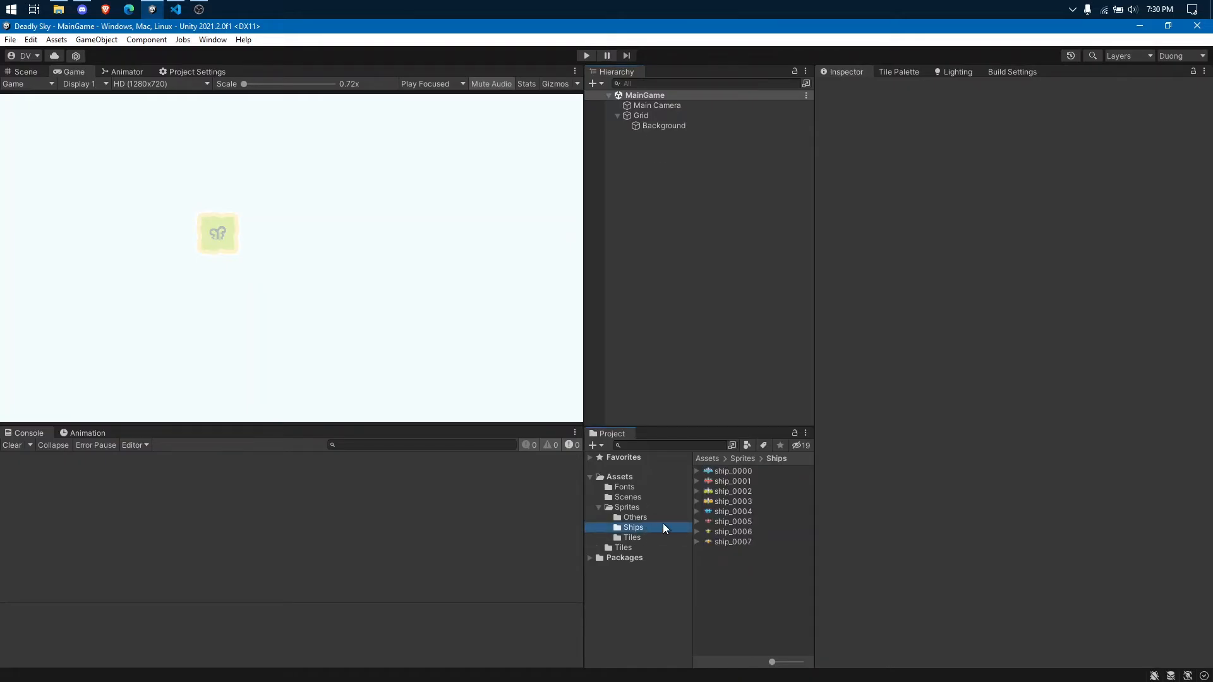
click(732, 472)
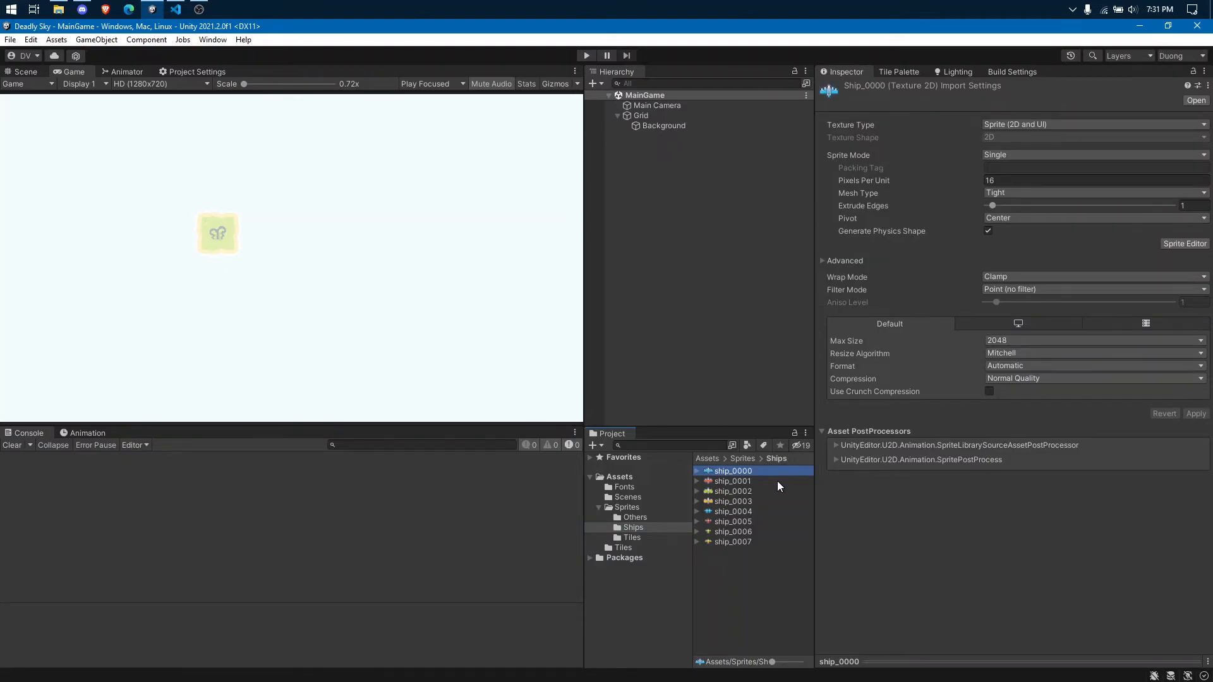
drag(744, 471, 697, 351)
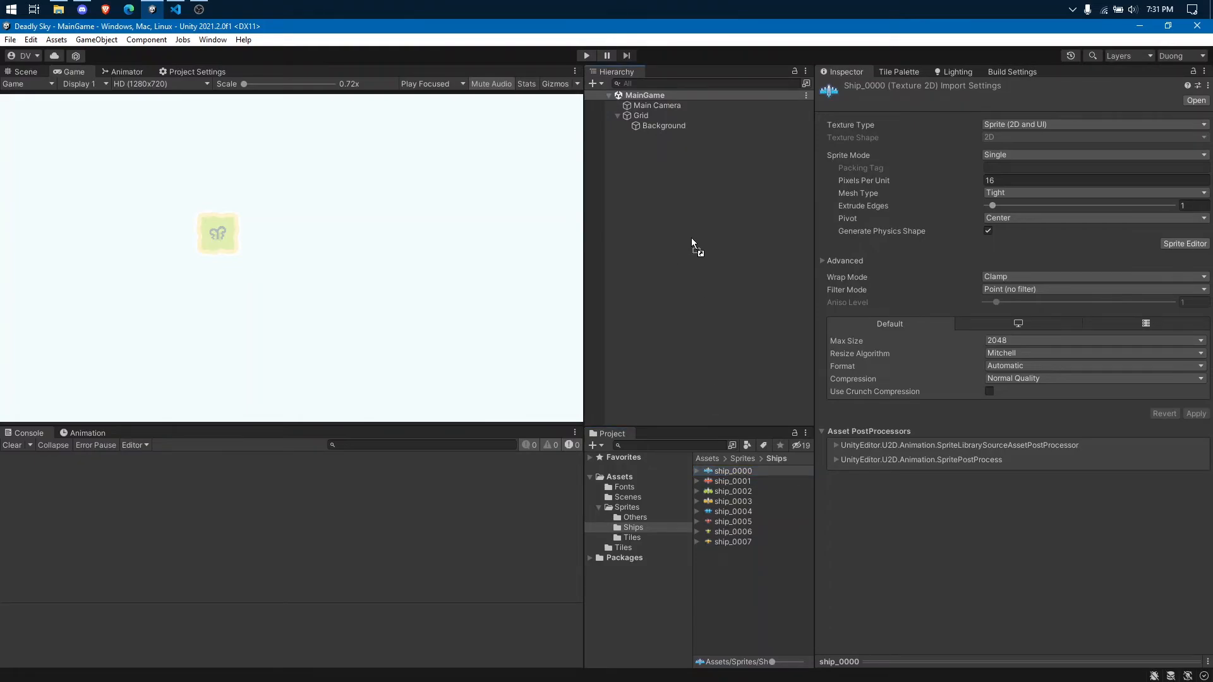
drag(692, 239, 693, 242)
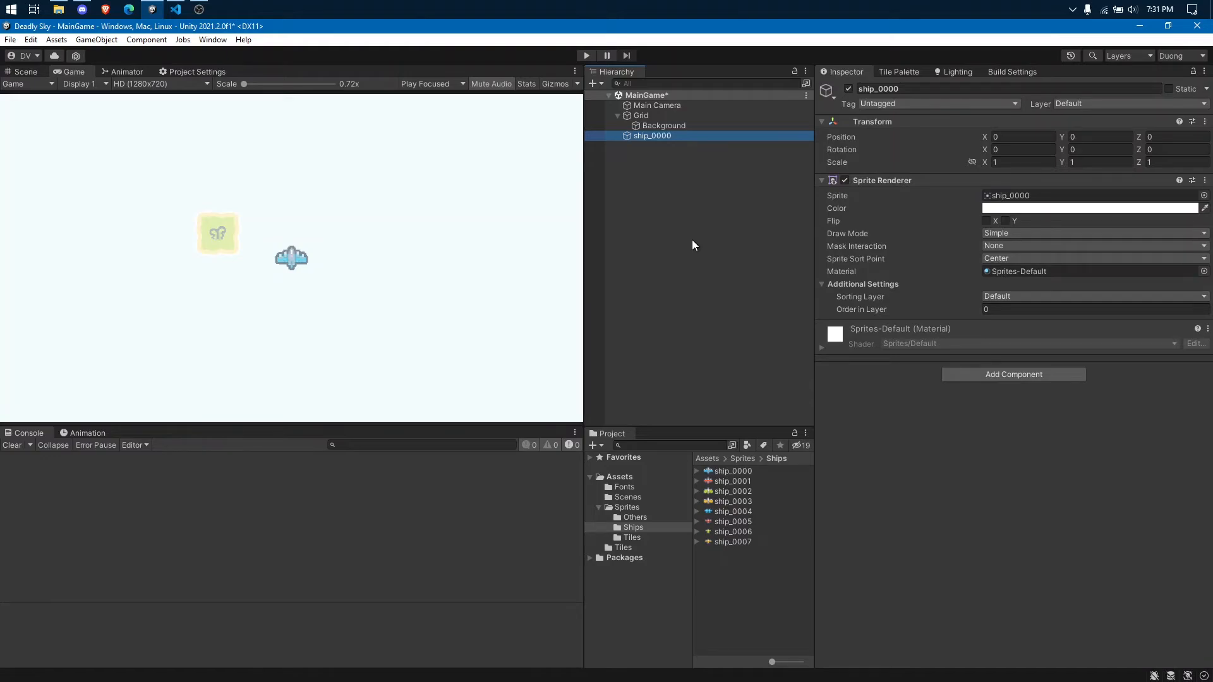
click(28, 73)
scroll(335, 263, up, 4)
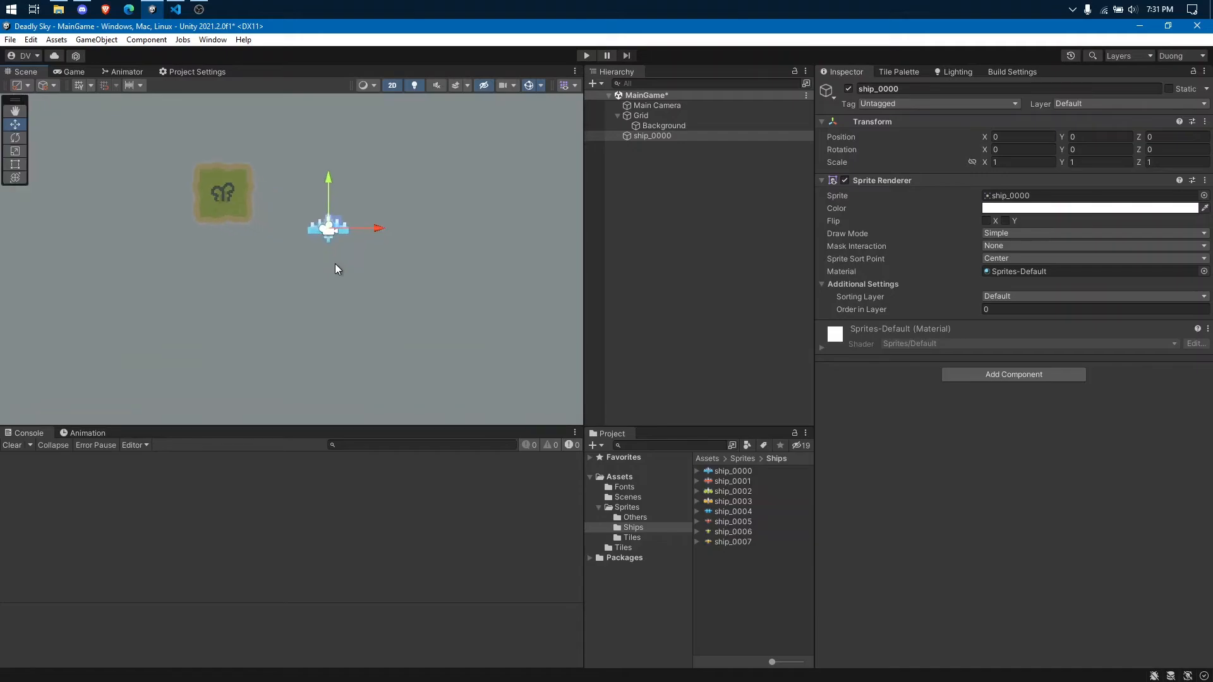
scroll(335, 264, down, 3)
scroll(336, 253, up, 2)
scroll(338, 227, up, 5)
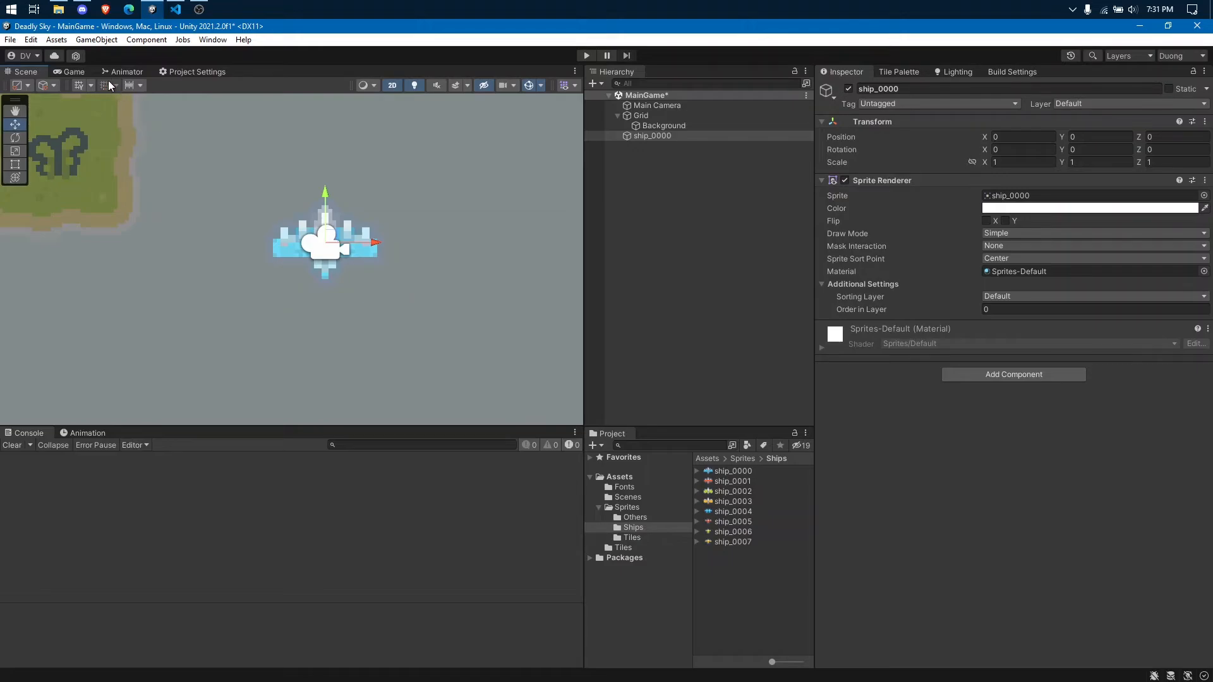
click(74, 72)
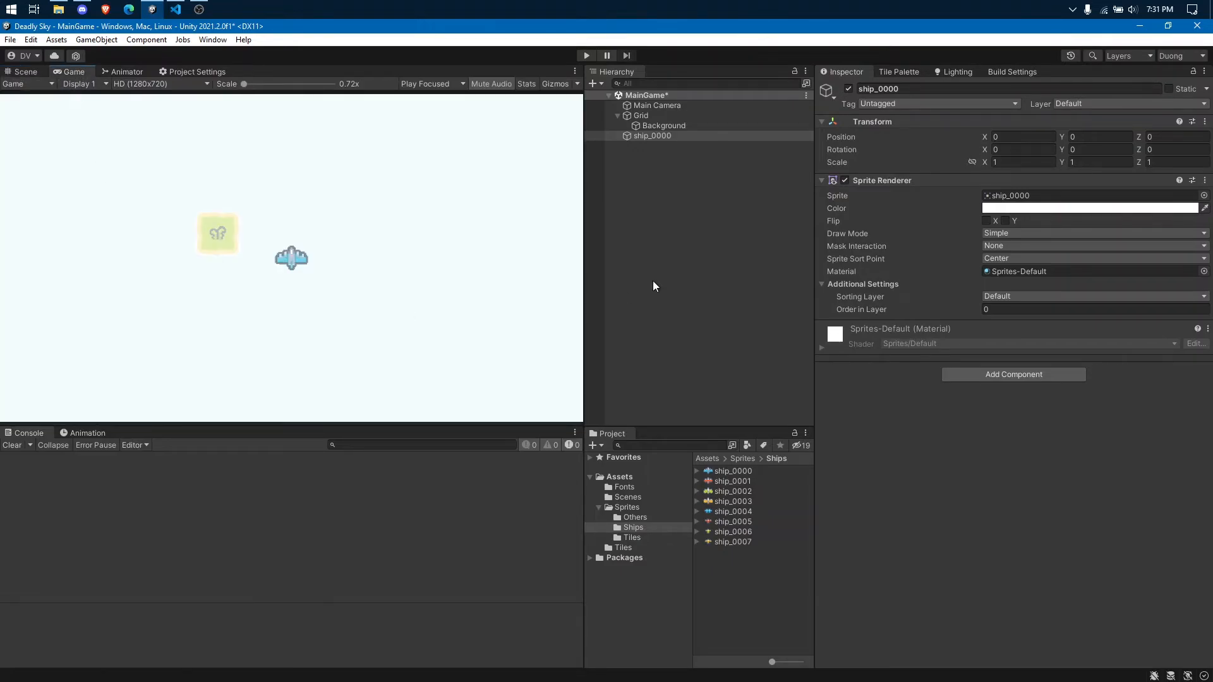
- Rename the ship_0000 object in the scene as Player
click(689, 135)
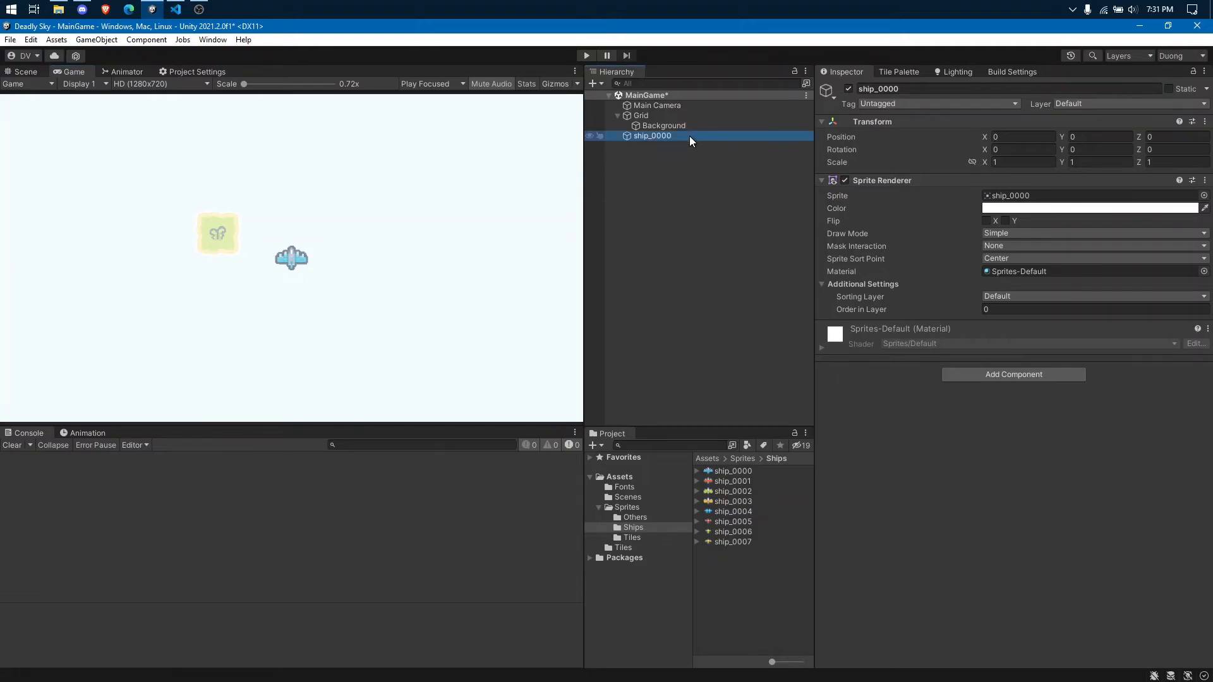
key(F2)
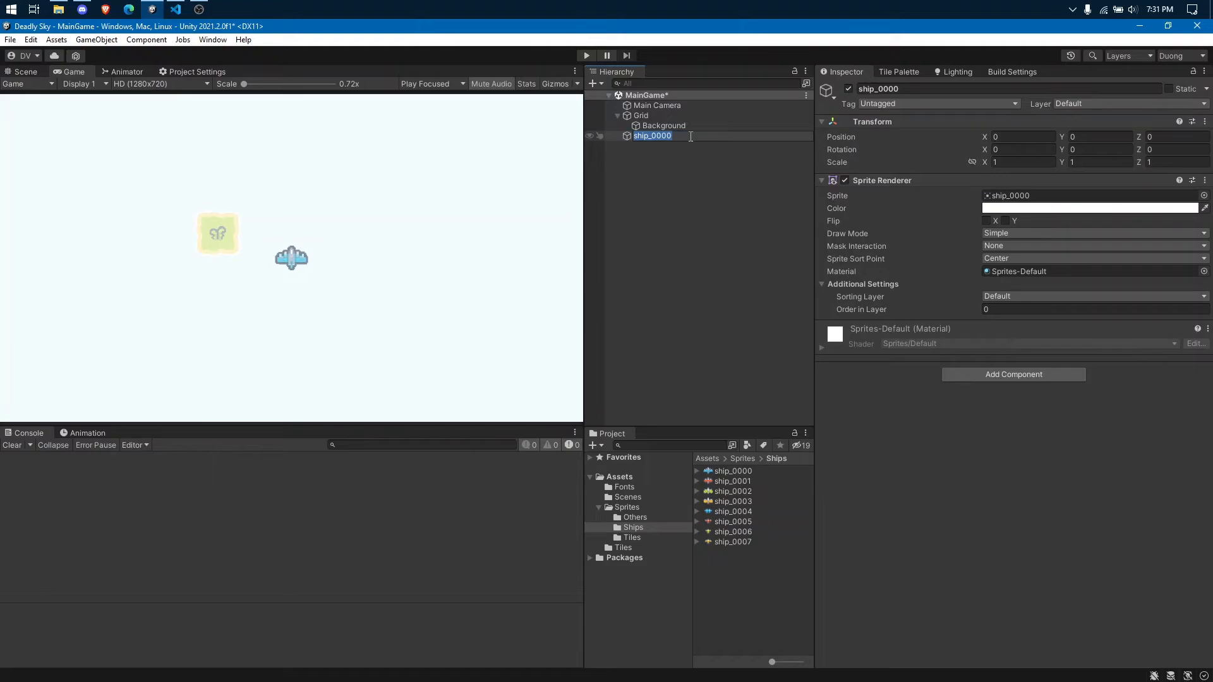
text(Player)
key(Escape)
key(F2)
text(Player)
key(Return)
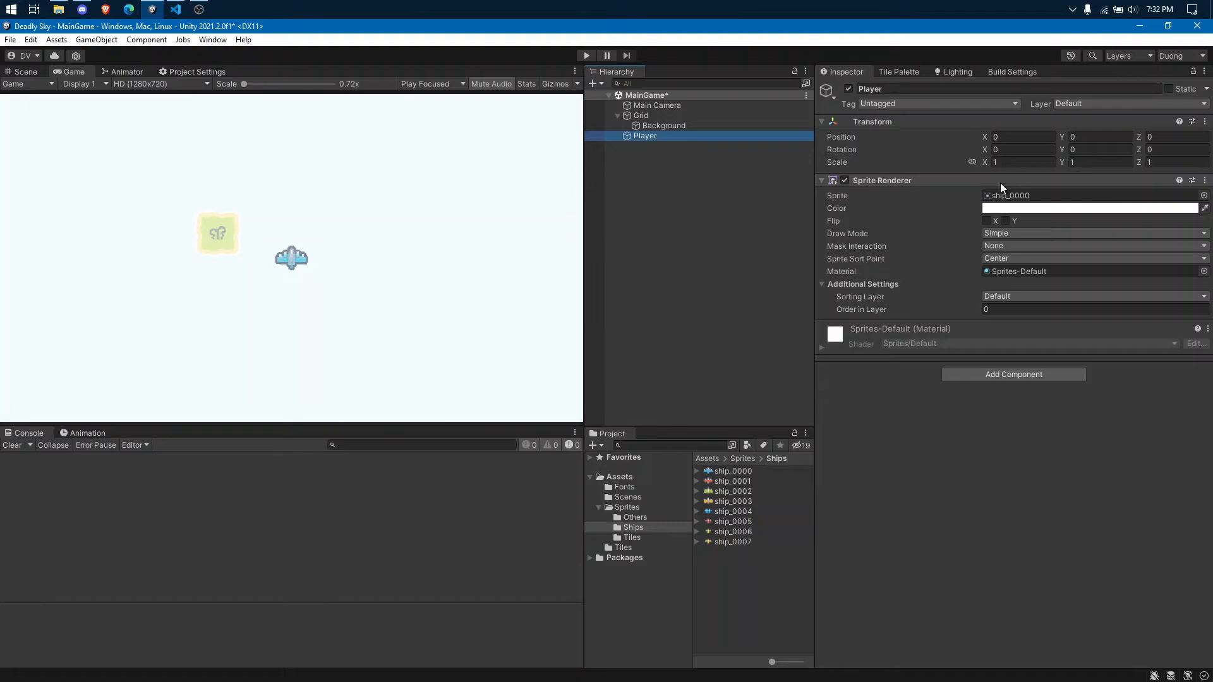
- Create an empty object named Player2 at the root of the scene
click(724, 191)
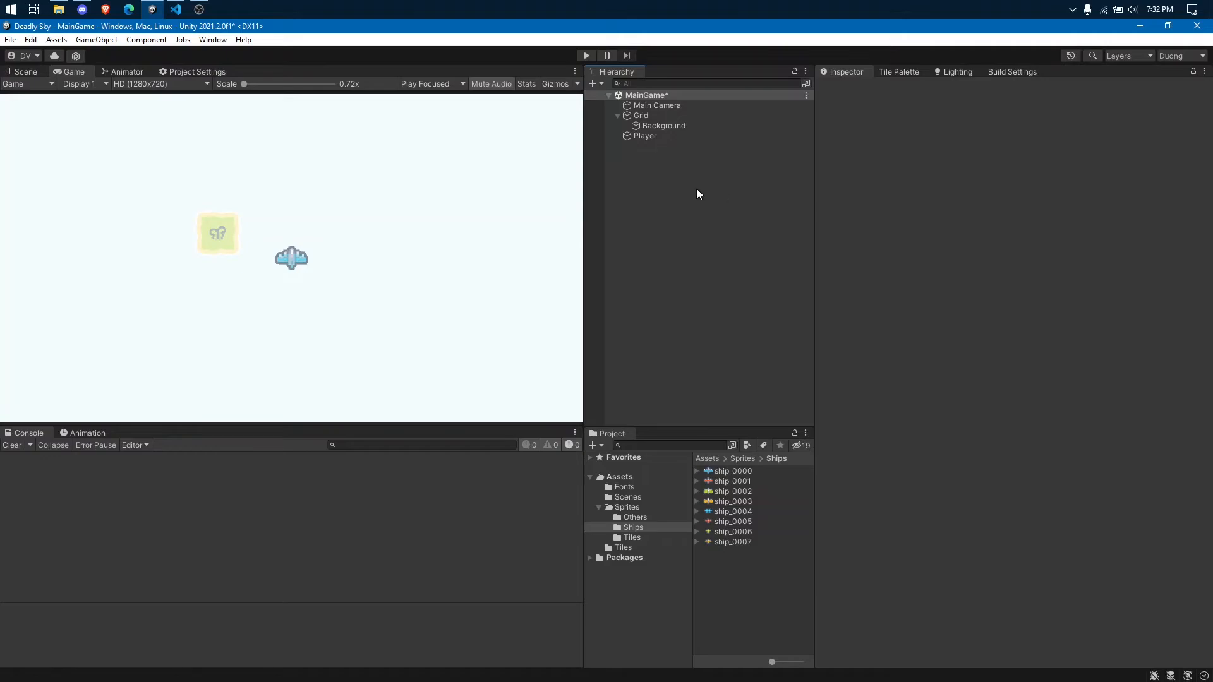
right_click(698, 193)
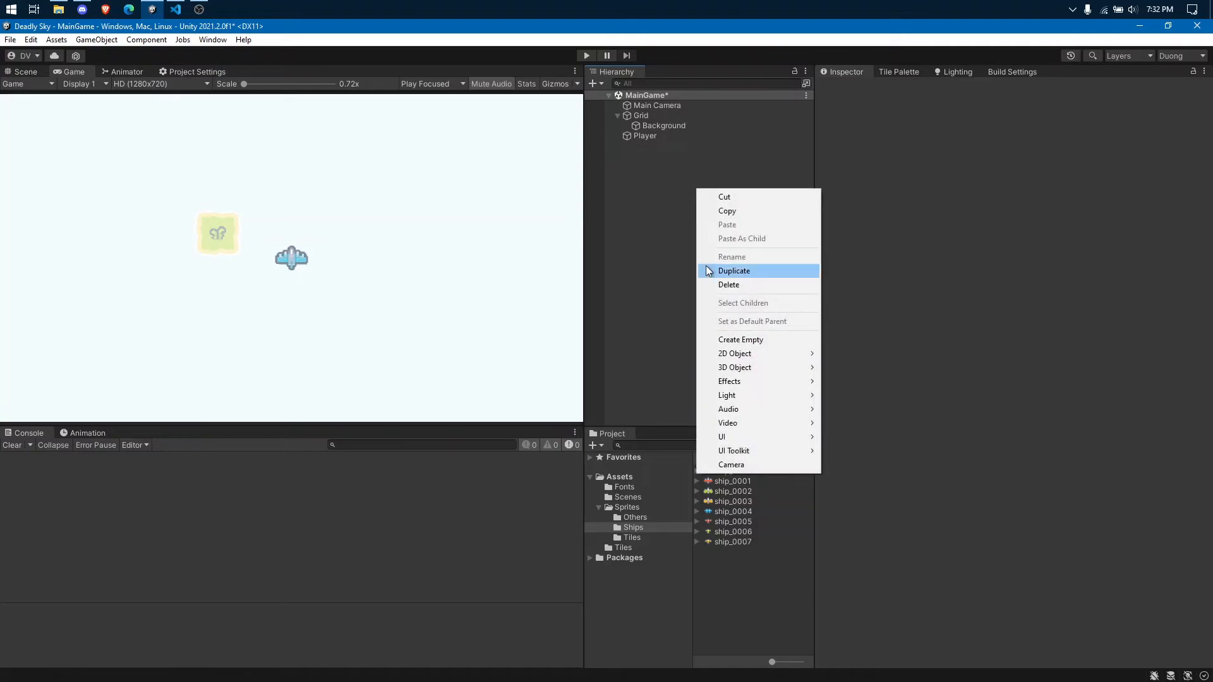
right_click(651, 193)
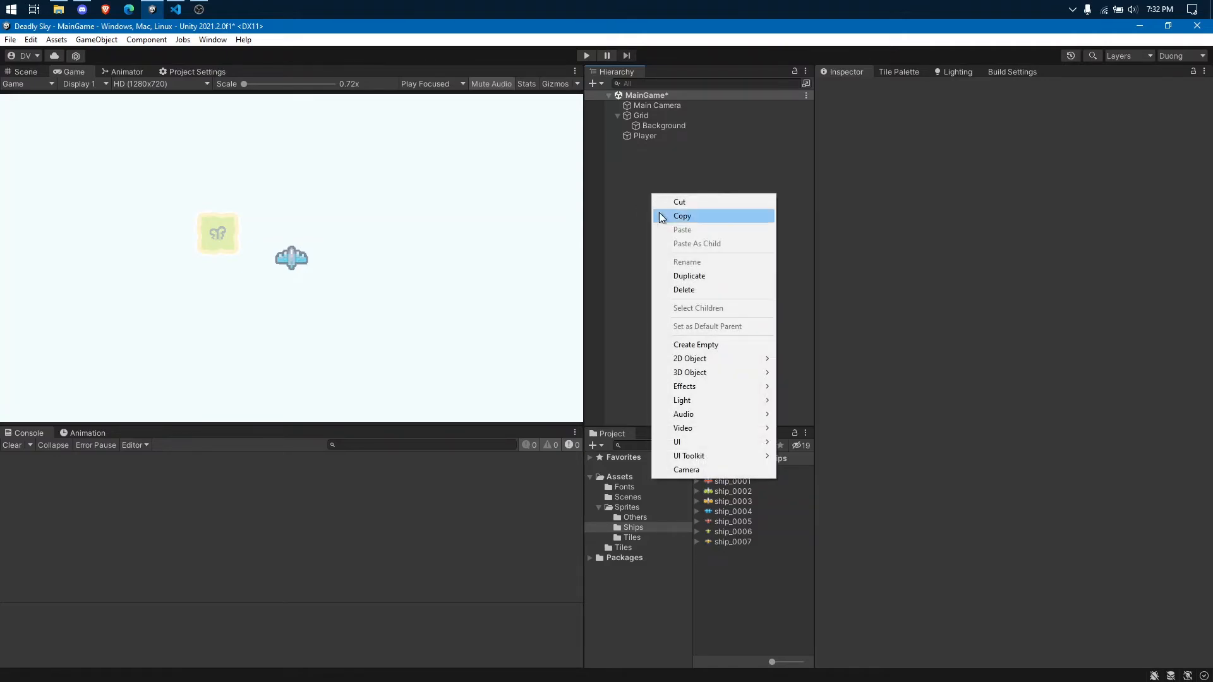
click(690, 344)
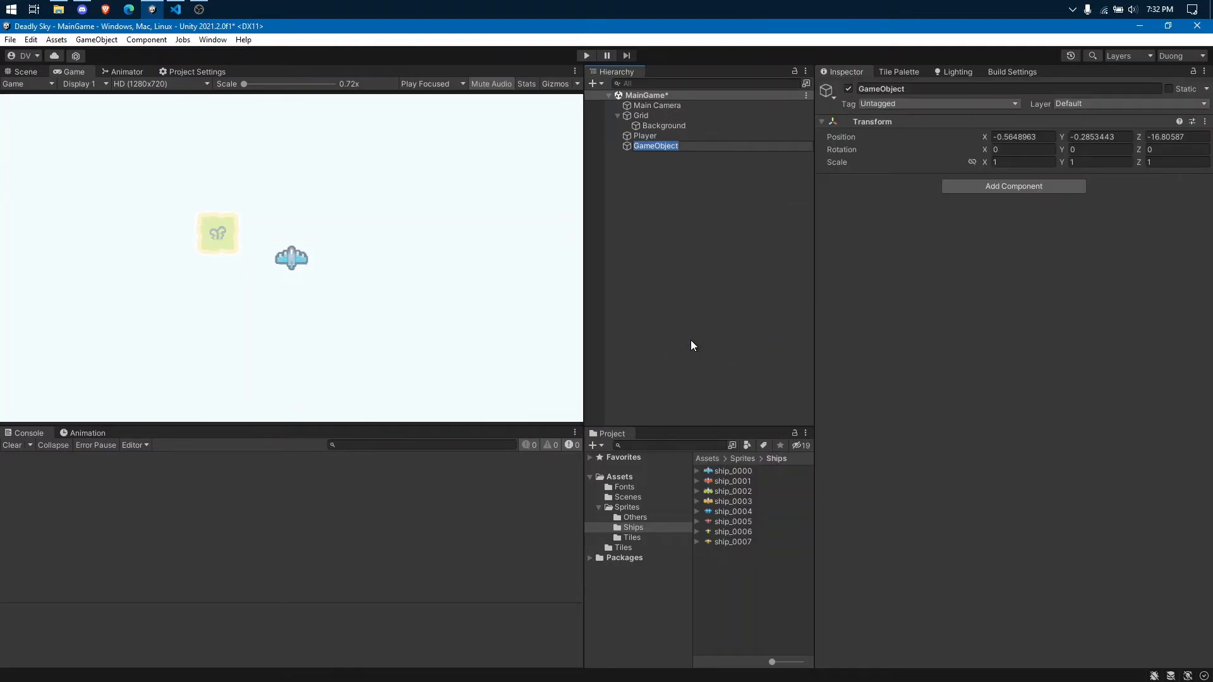
text(Player2)
key(Return)
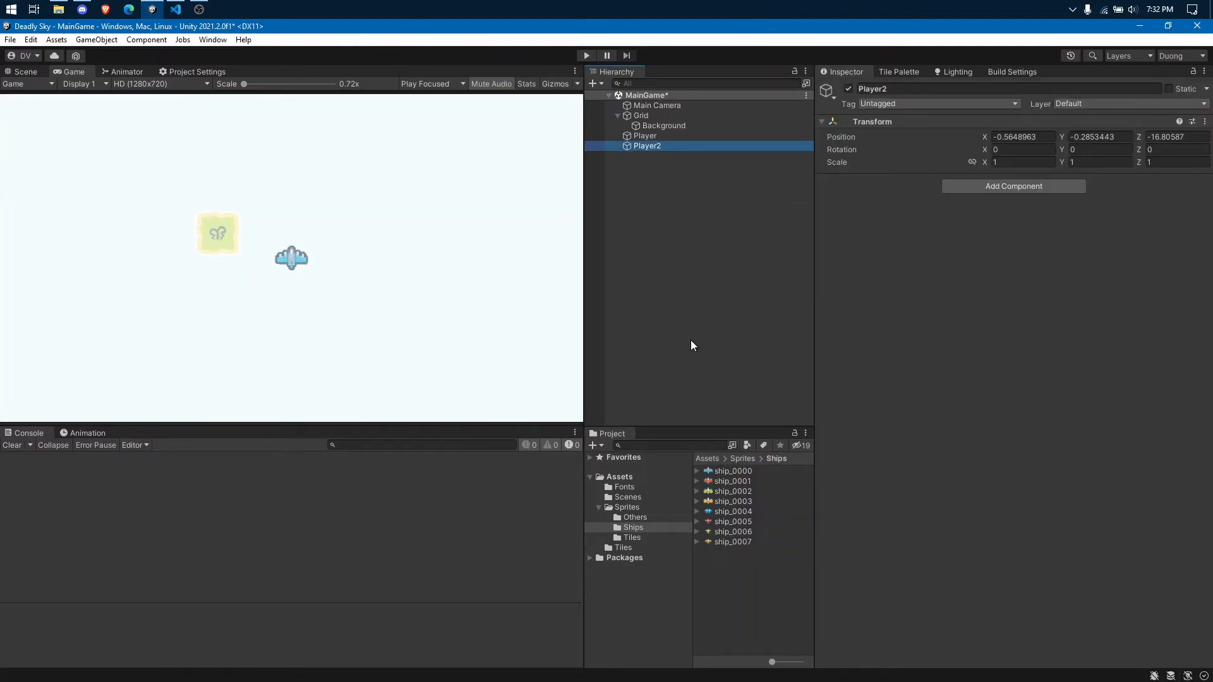
- Find the Sprite Renderer among the available components and add it to Player2
click(991, 187)
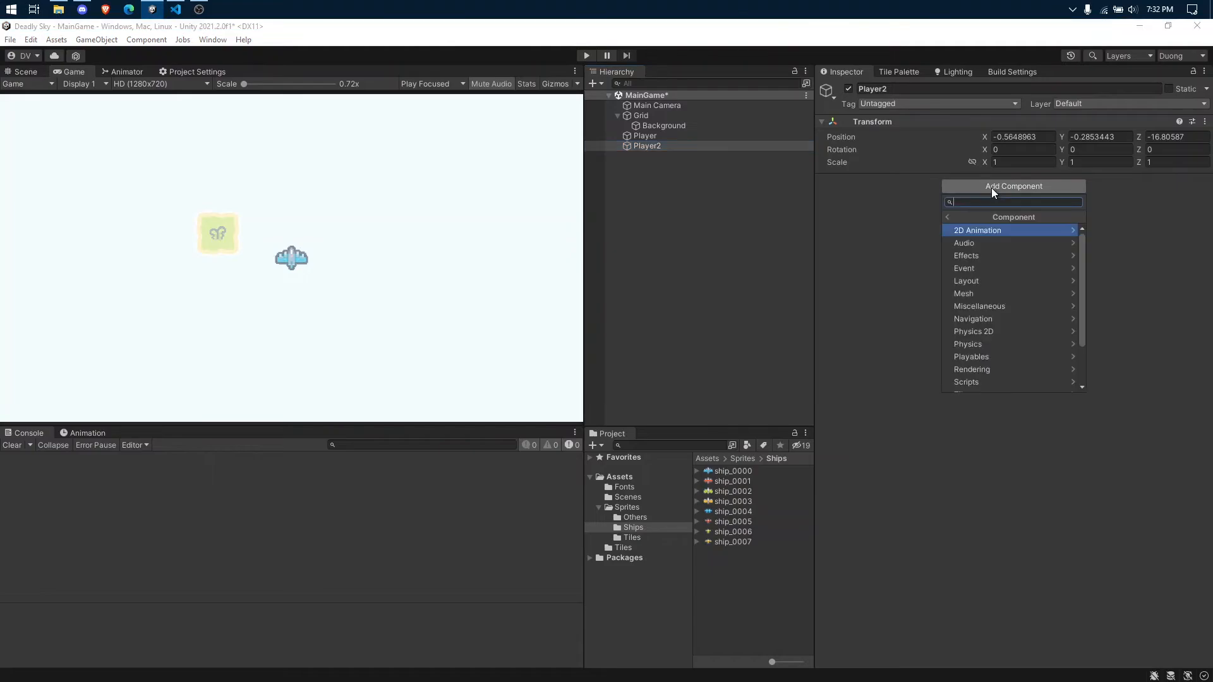
click(1135, 203)
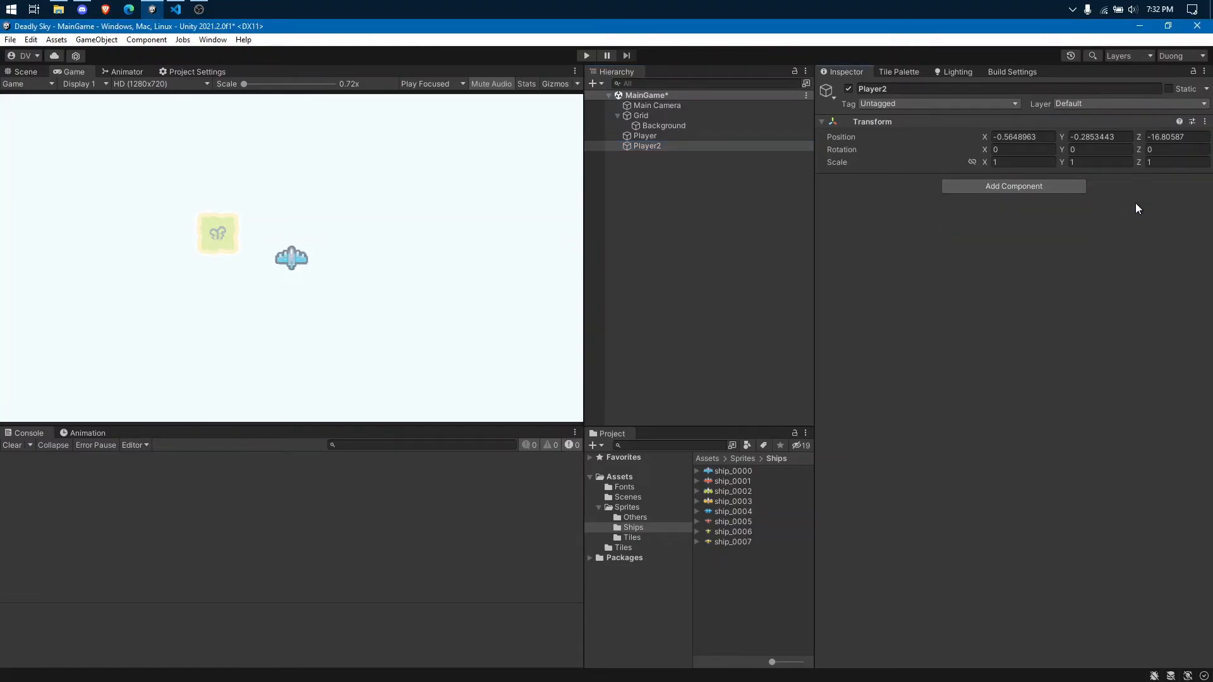
click(1044, 188)
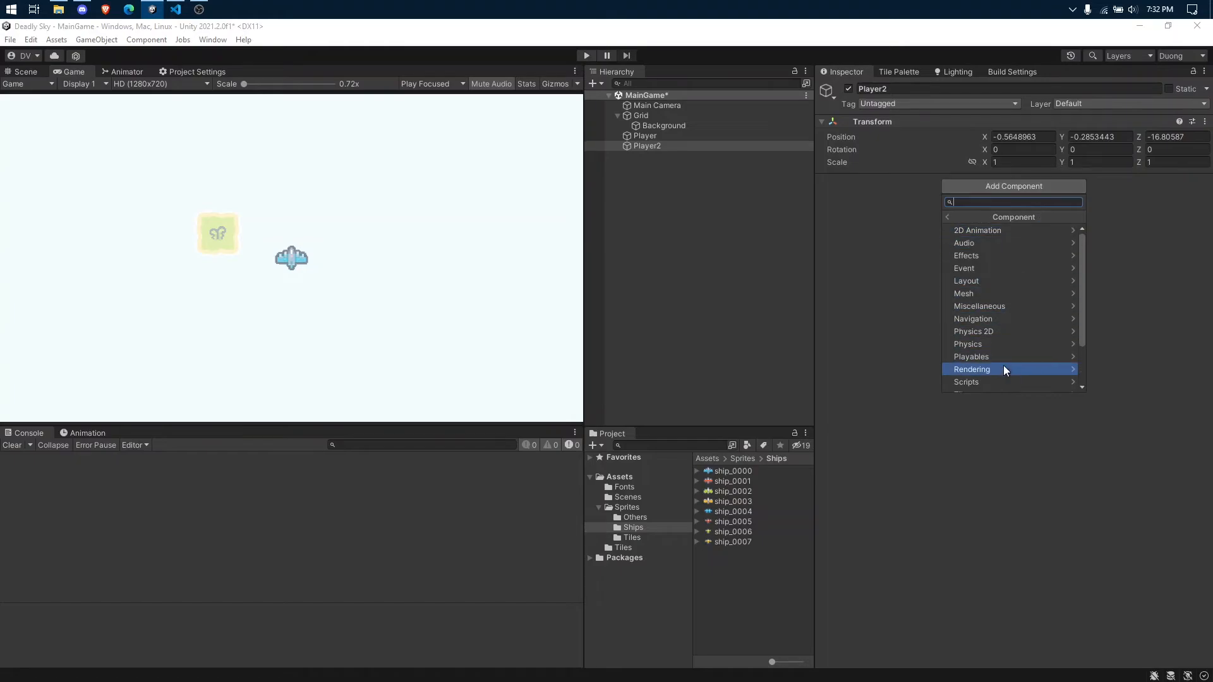
scroll(1003, 365, down, 3)
scroll(1003, 345, up, 3)
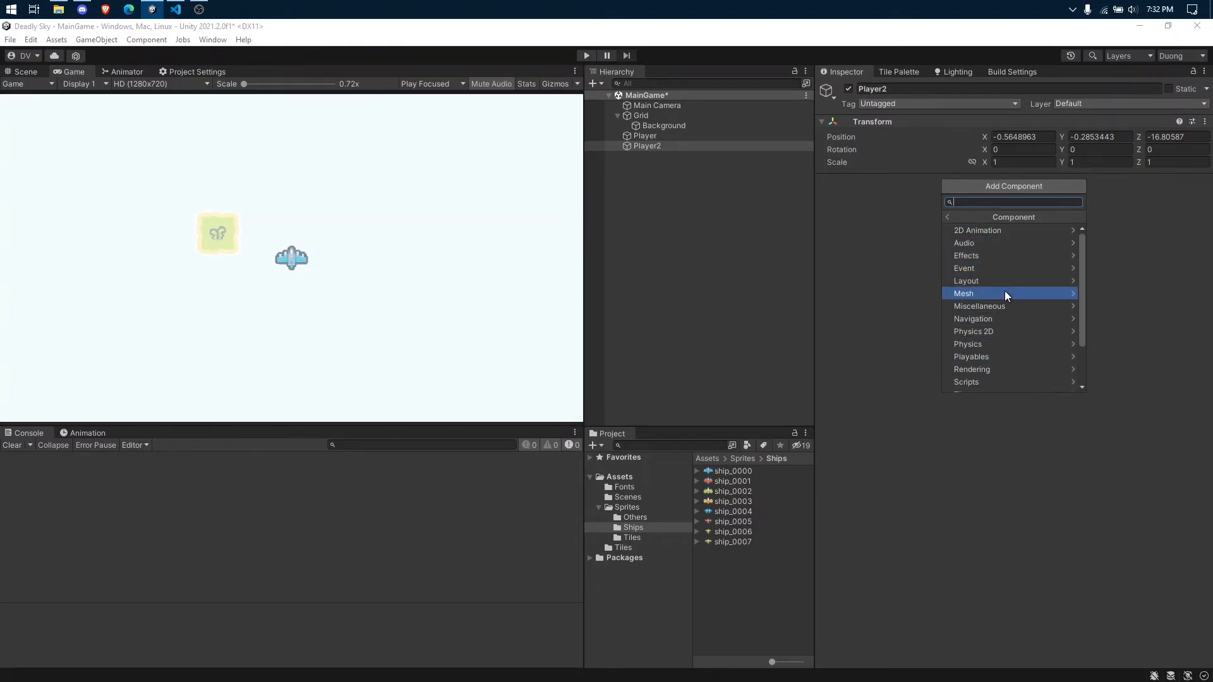
scroll(1002, 305, down, 3)
scroll(1002, 305, up, 3)
scroll(1007, 290, down, 3)
scroll(1001, 283, up, 3)
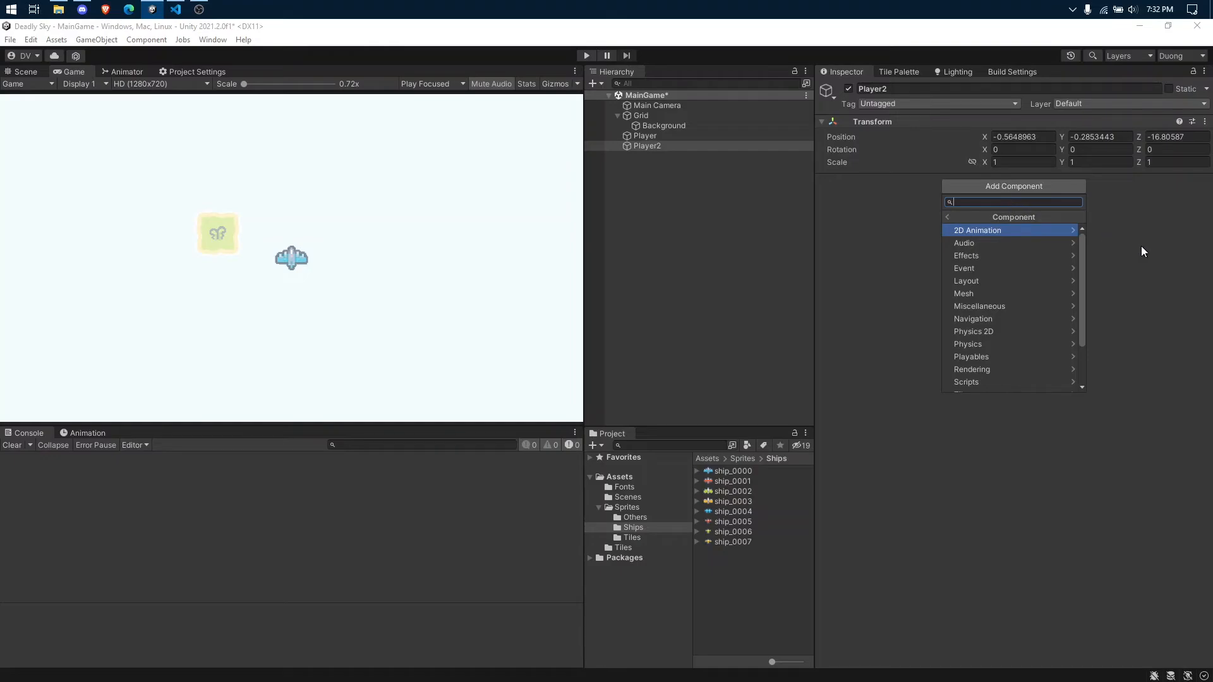
text(sprite)
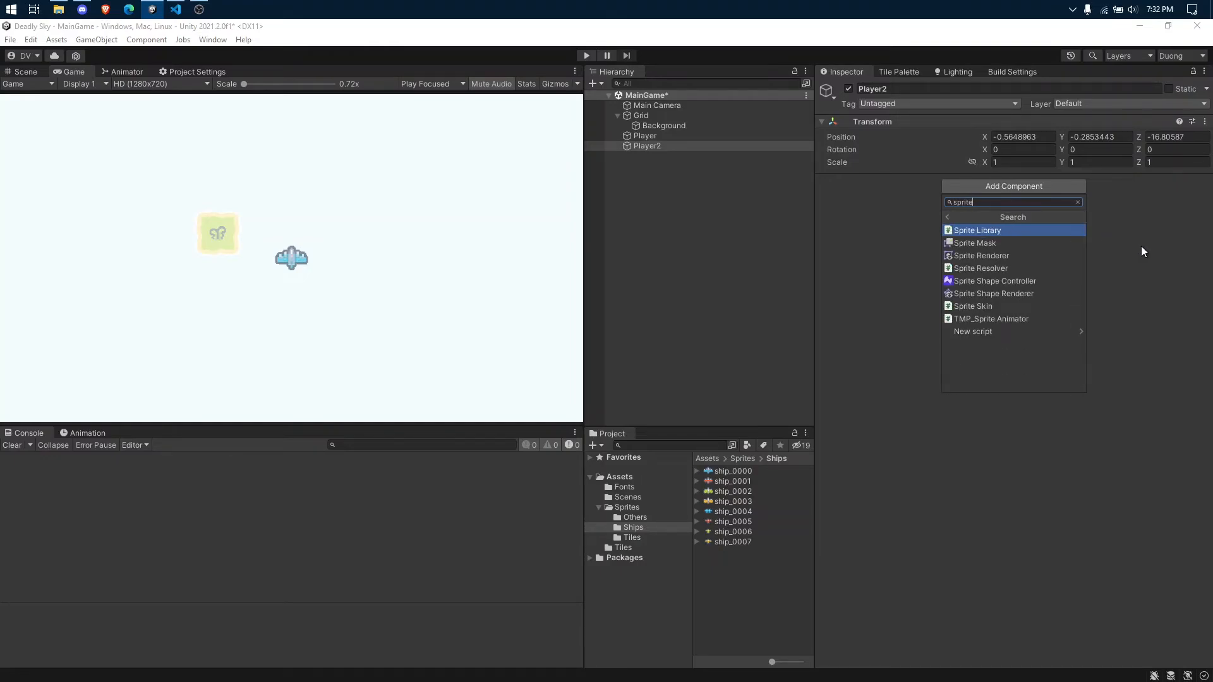
text( render)
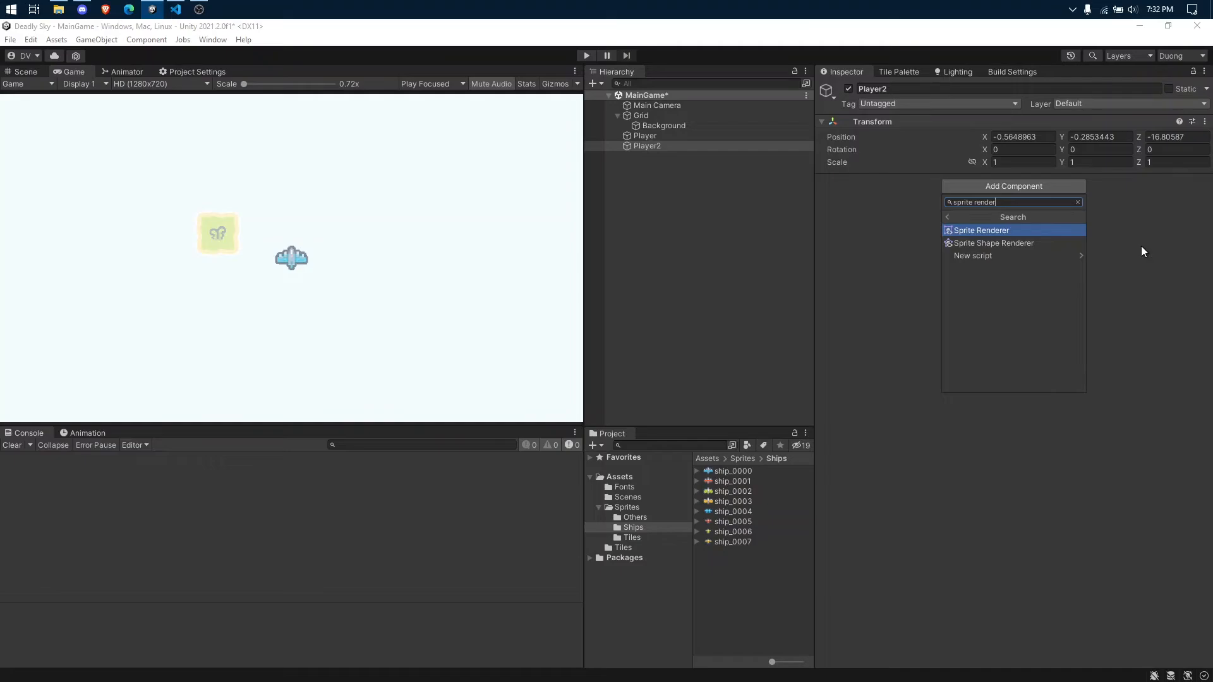
click(1015, 230)
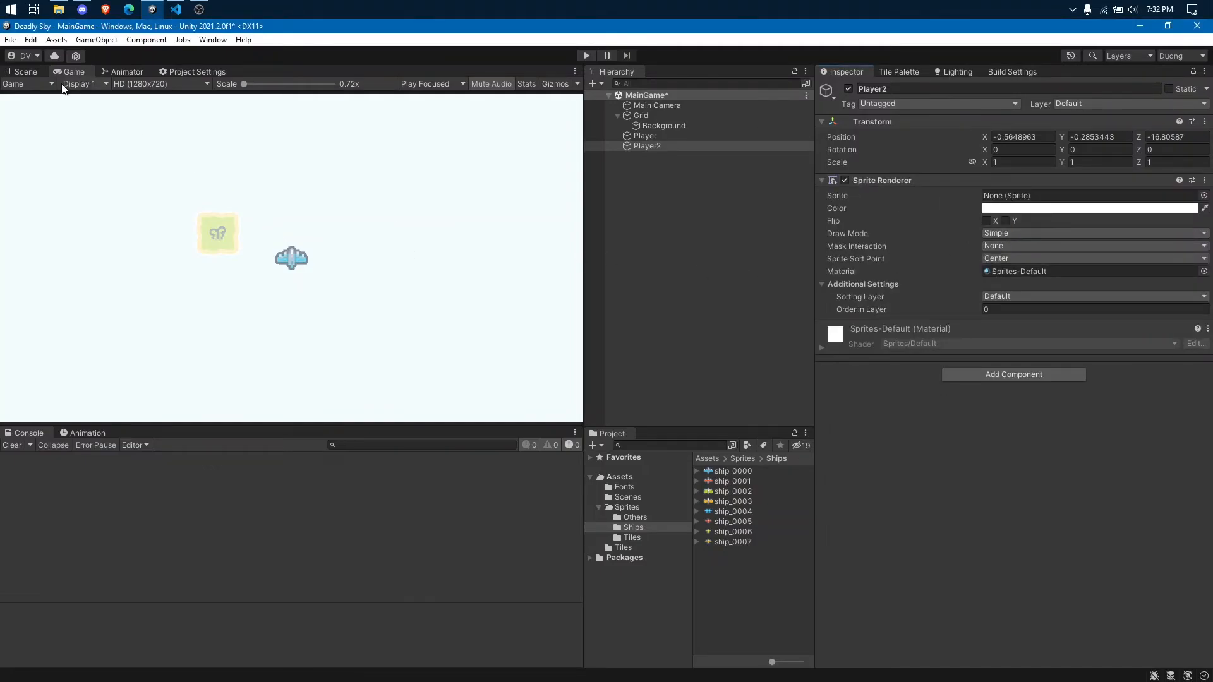
- Move Player2 in the Scene view to an open area below the island, at about X -5.1, Y -3.9
click(18, 74)
scroll(380, 230, down, 3)
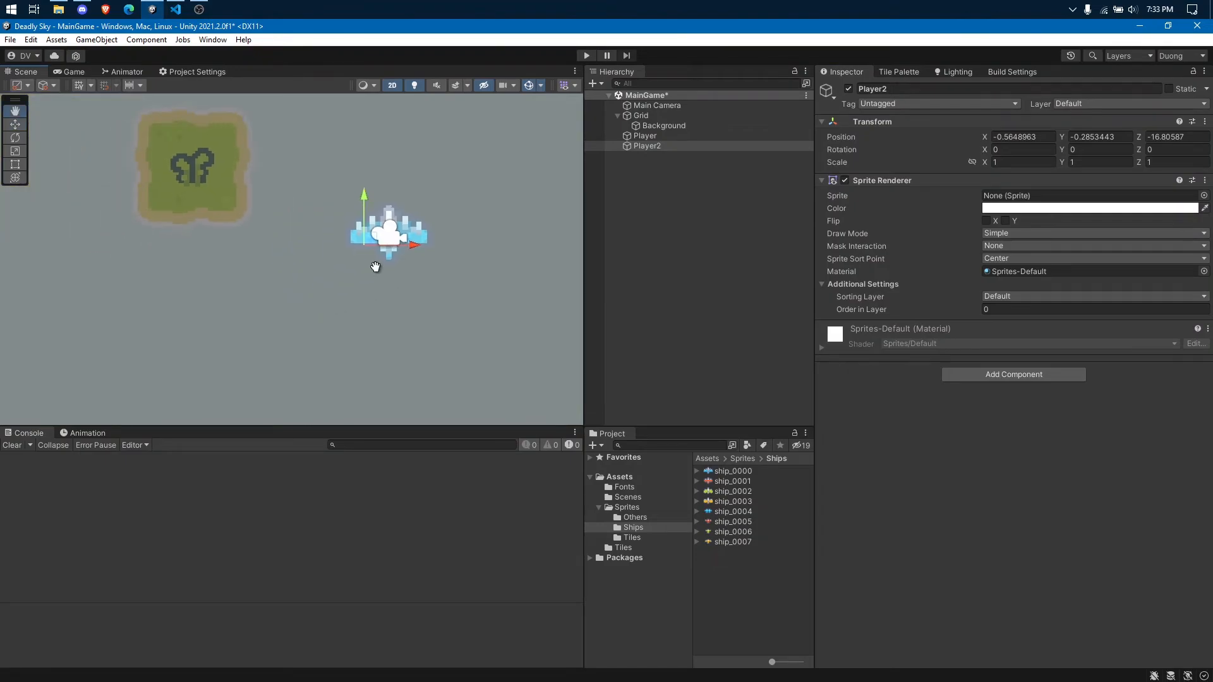
drag(374, 238, 187, 331)
middle_drag(285, 355, 348, 281)
scroll(358, 229, down, 3)
drag(281, 274, 283, 285)
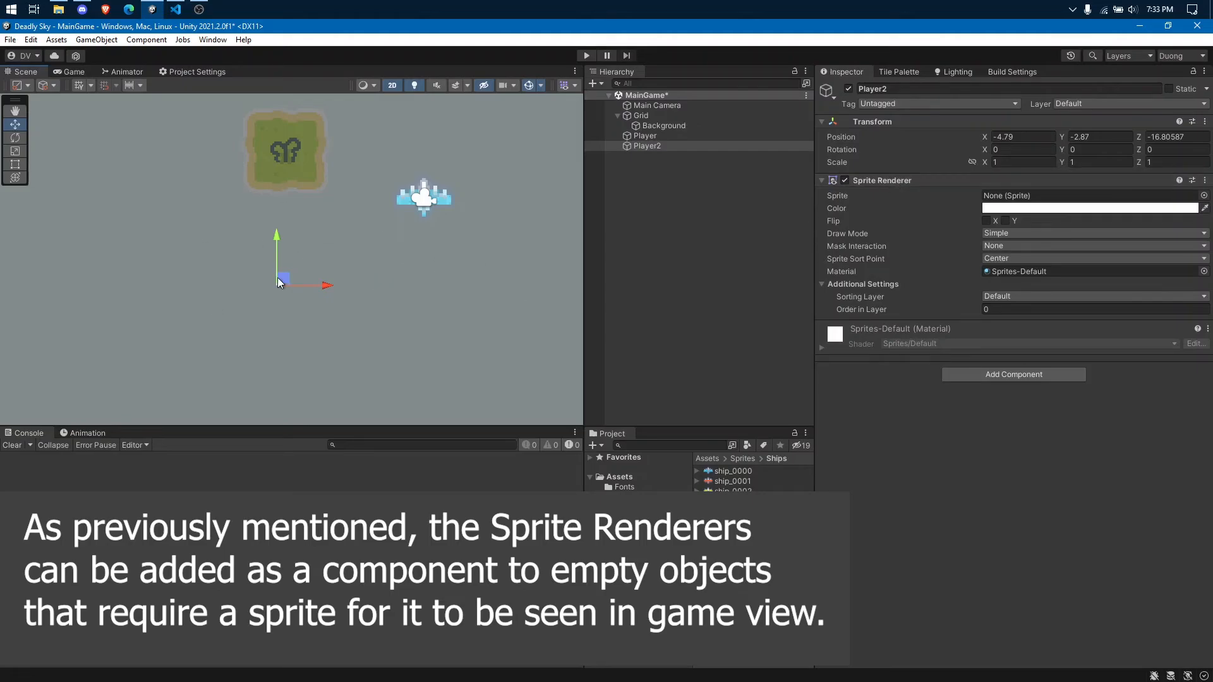
drag(289, 282, 280, 313)
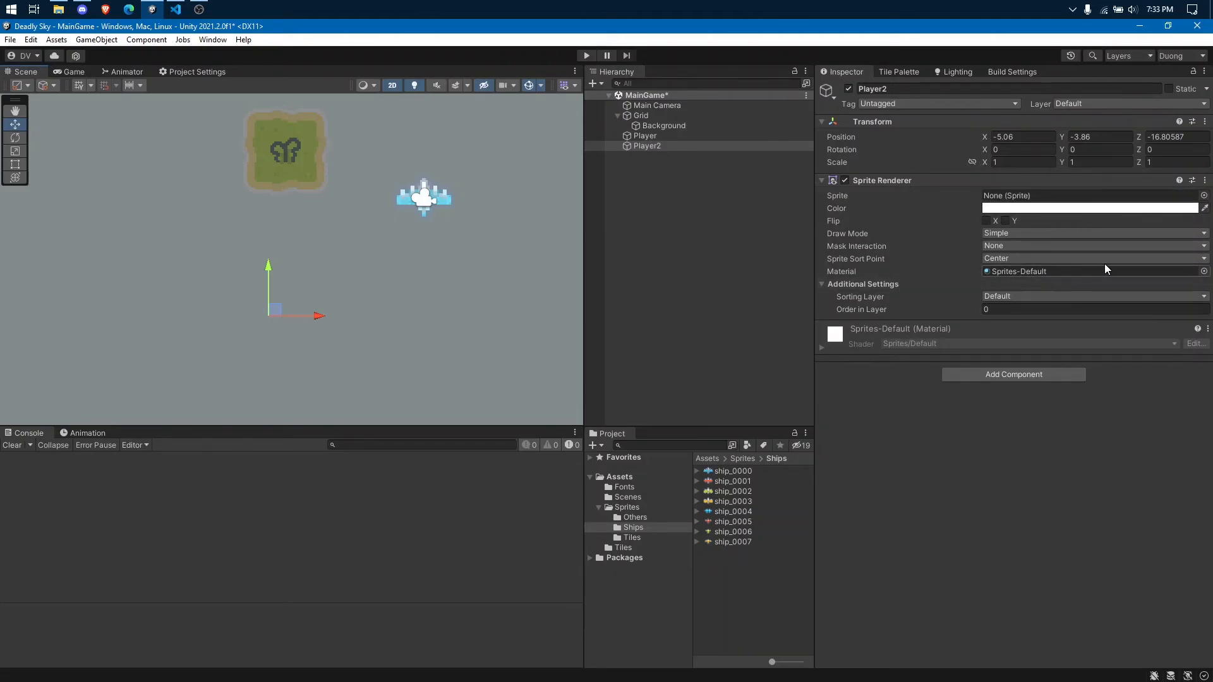
- Assign the ship_0000 sprite to Player2's Sprite Renderer
click(1204, 196)
drag(1139, 199, 906, 117)
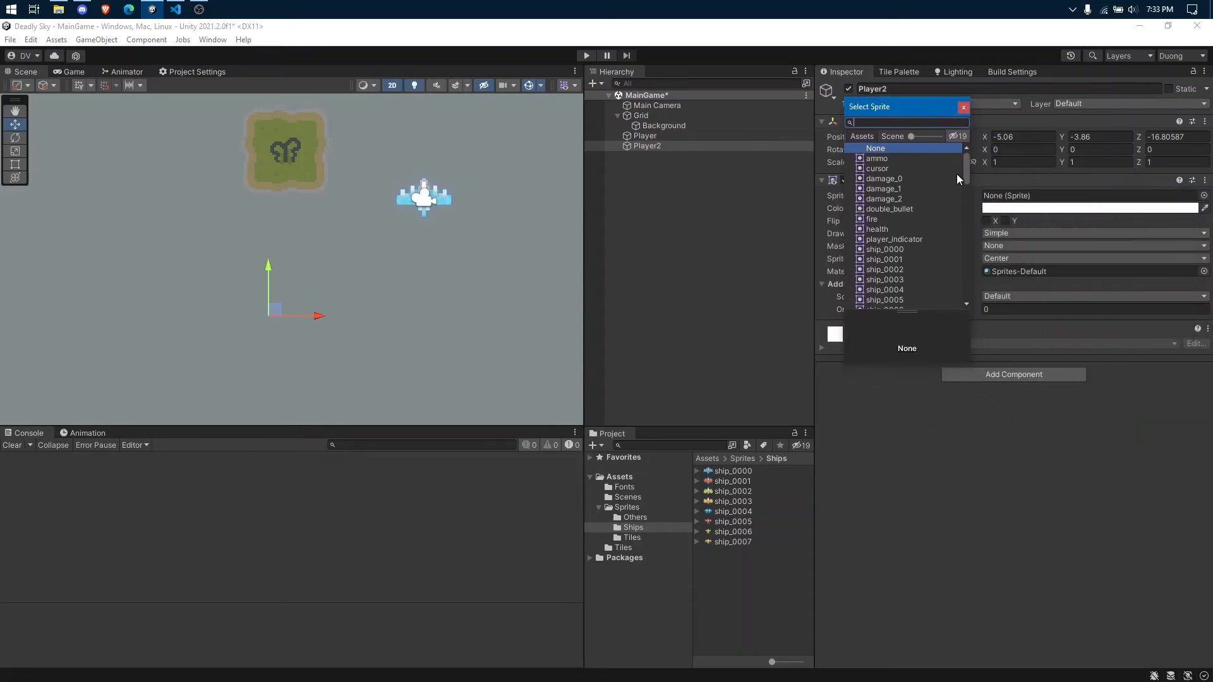
mouse_move(966, 172)
mouse_down()
mouse_move(964, 290)
mouse_move(975, 159)
mouse_up()
click(900, 249)
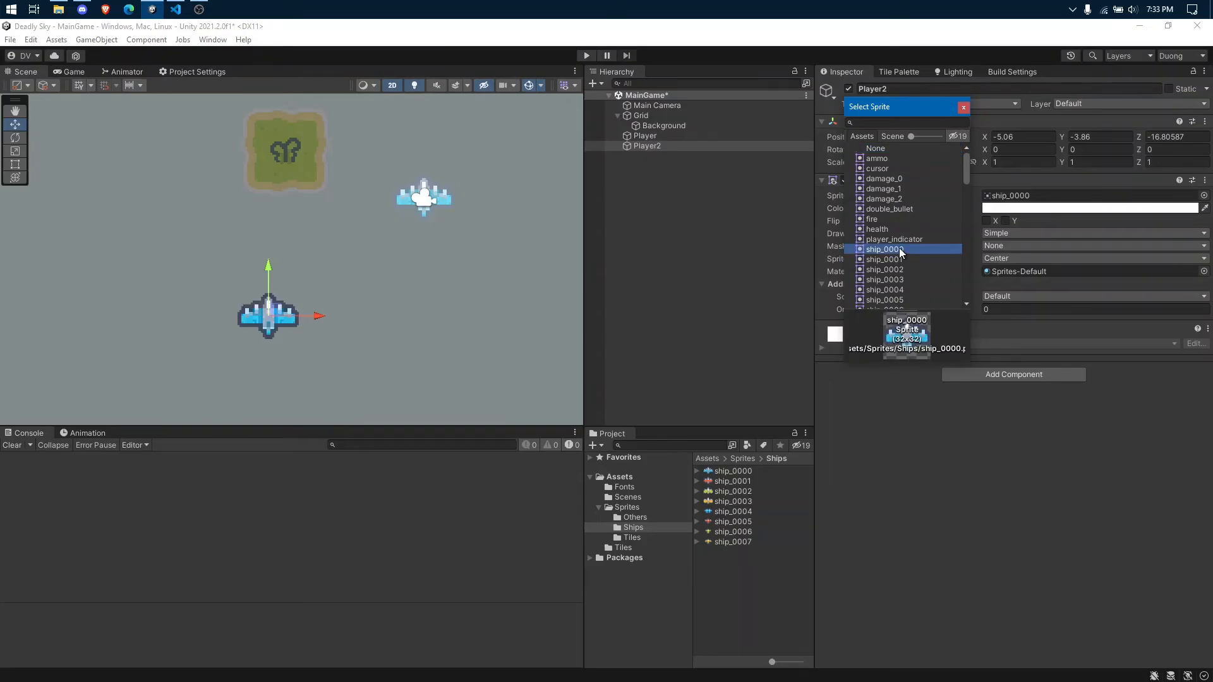
double_click(899, 249)
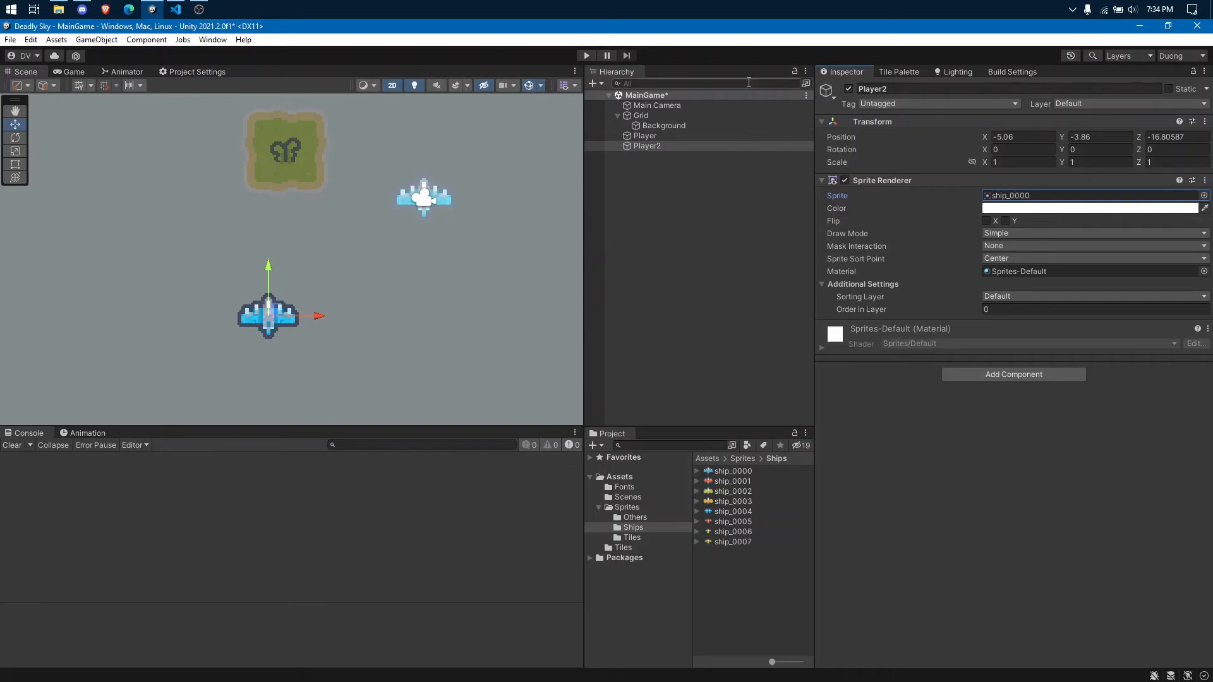
- Move Player2 beside the Player ship, to about X 2.7, Y 0.1, and select Player to compare their components
drag(273, 313, 512, 188)
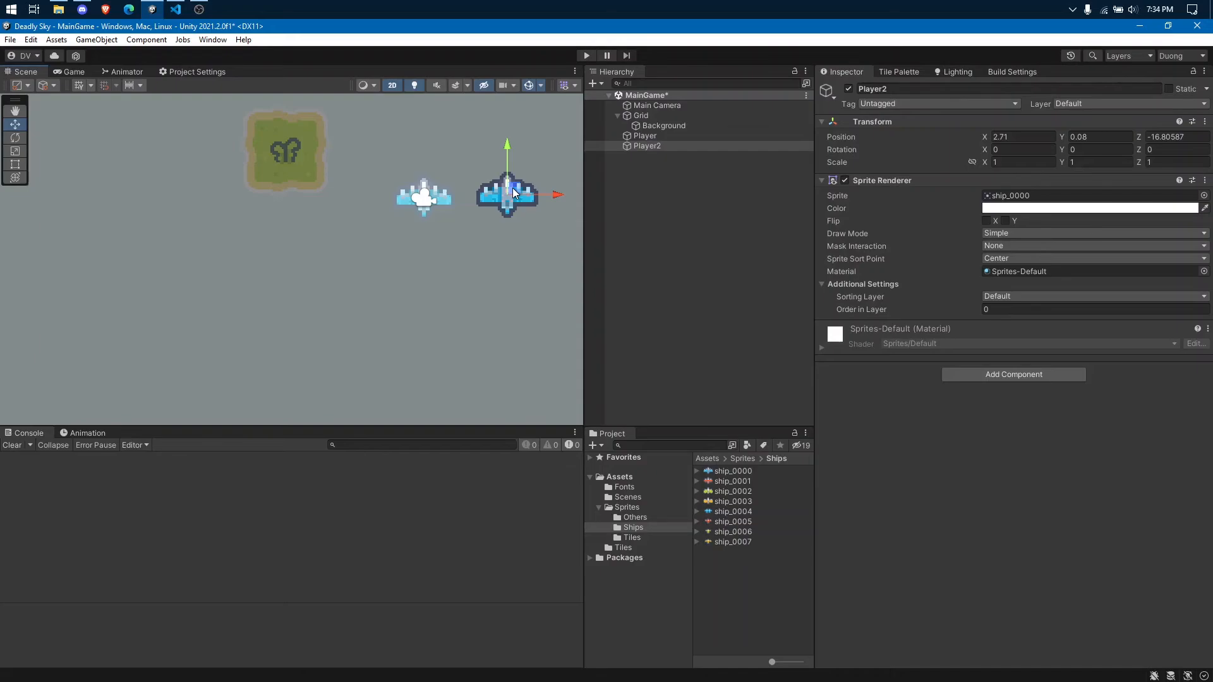
middle_drag(490, 247, 404, 295)
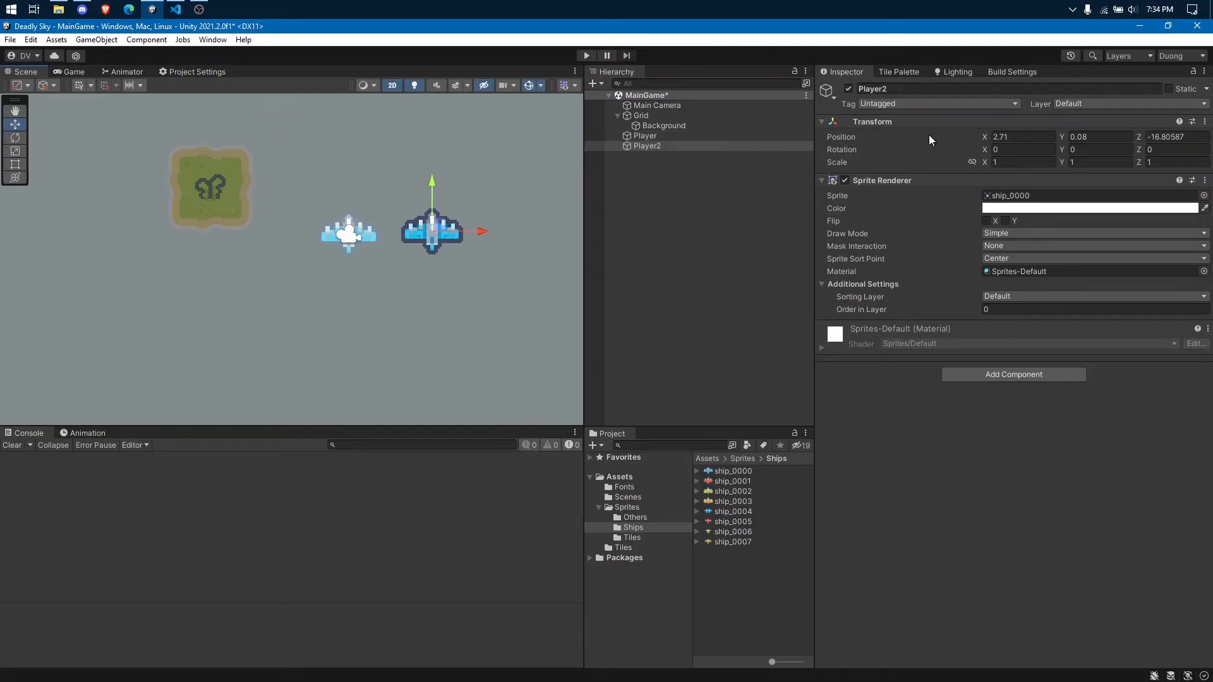
click(648, 136)
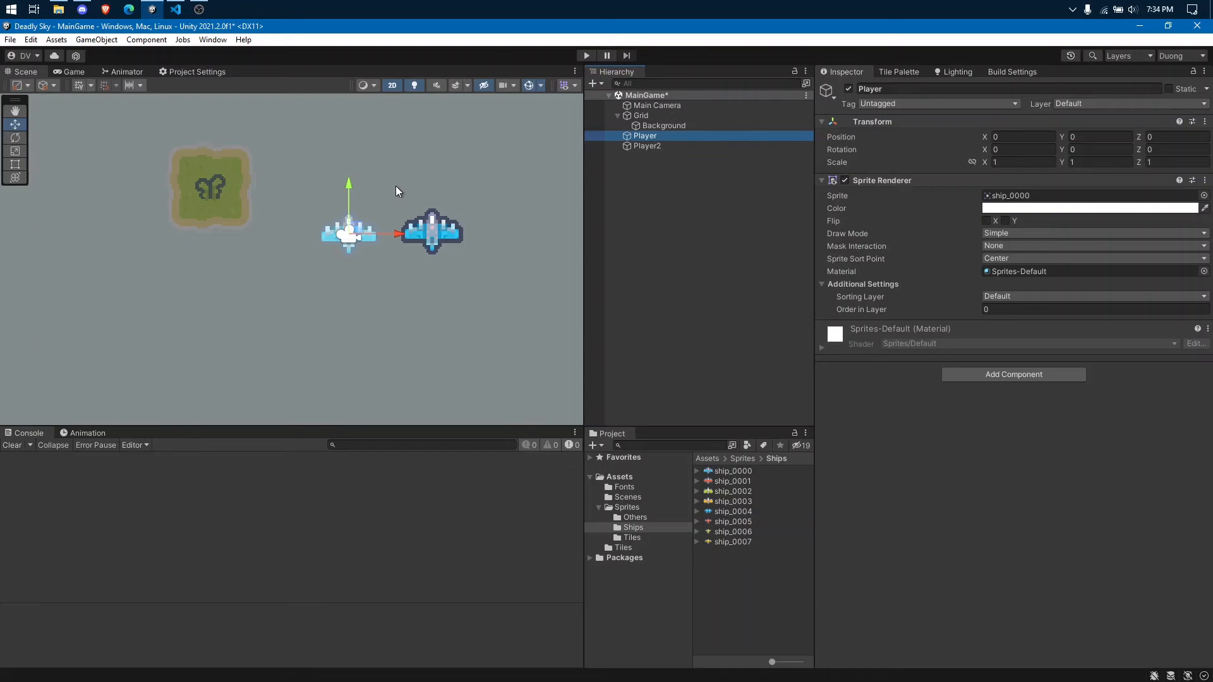
- Disable the Background tilemap and switch to the Game view to check which of the two player ships are rendered
click(650, 147)
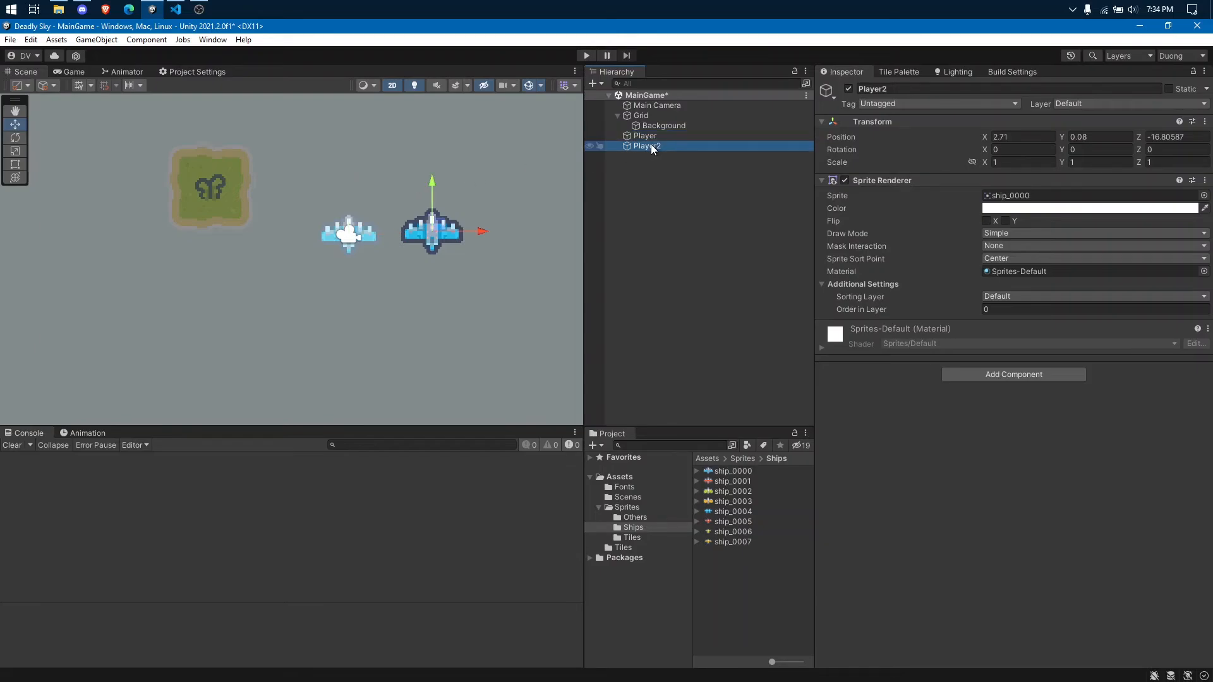
click(662, 127)
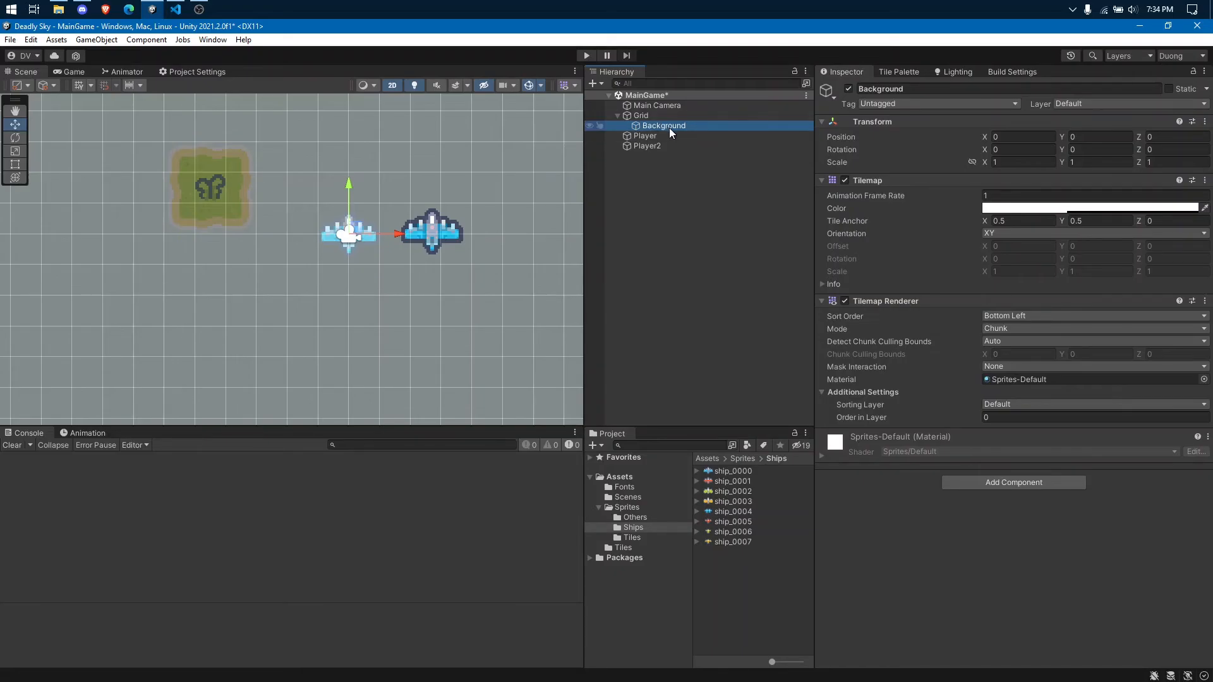
click(848, 88)
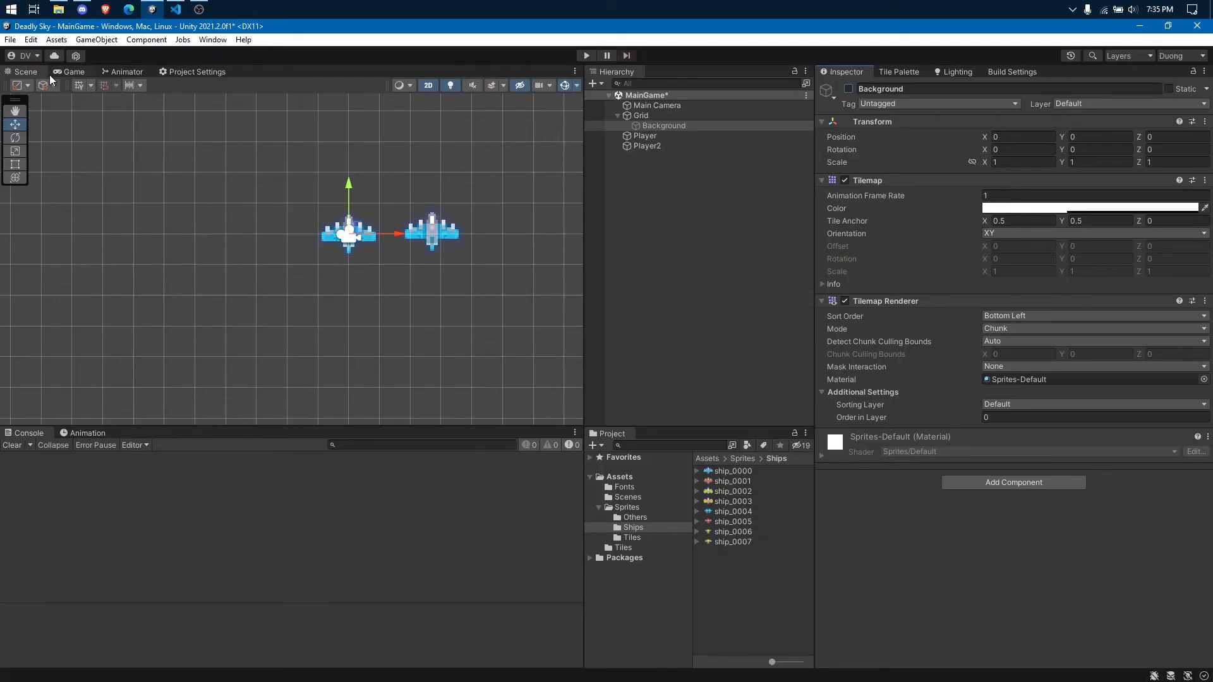
click(74, 72)
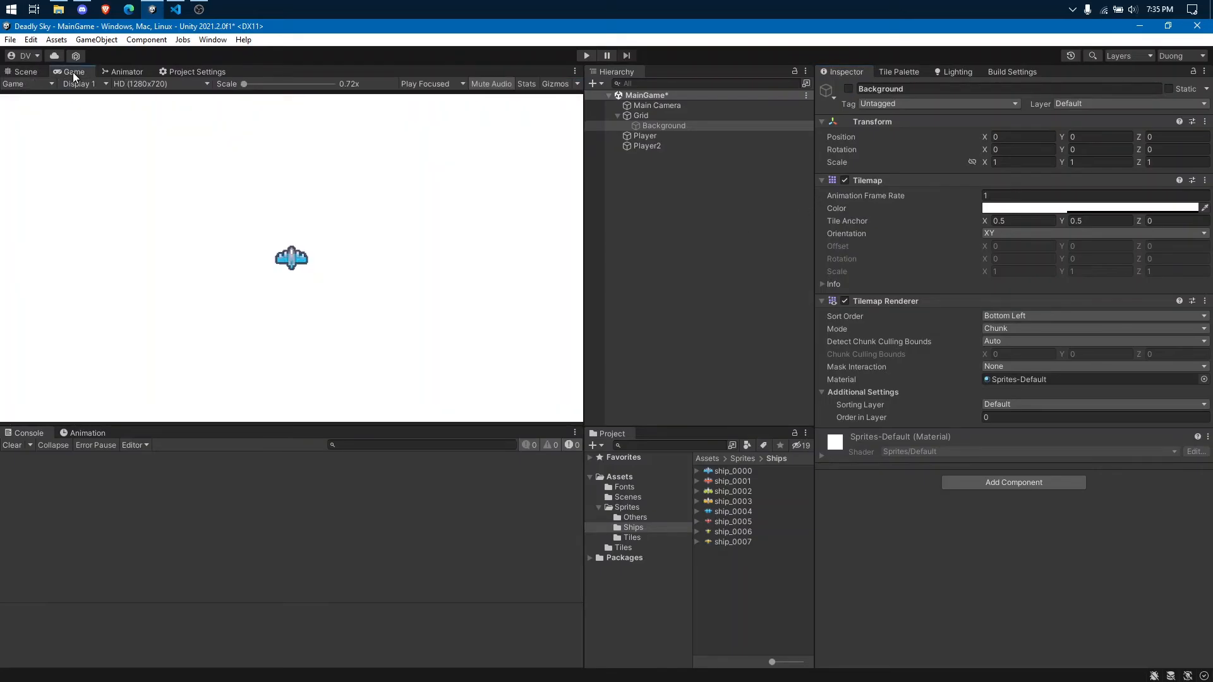
click(709, 240)
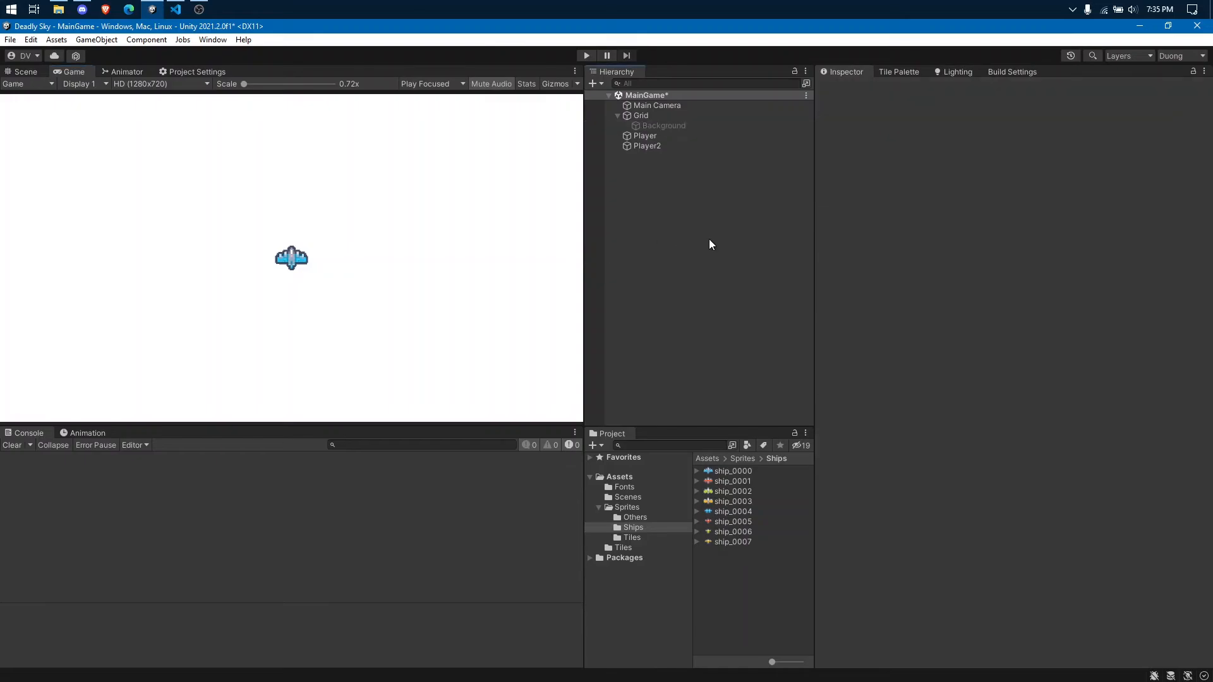
- Compare the Z positions of Player, Player2 and Main Camera
click(651, 136)
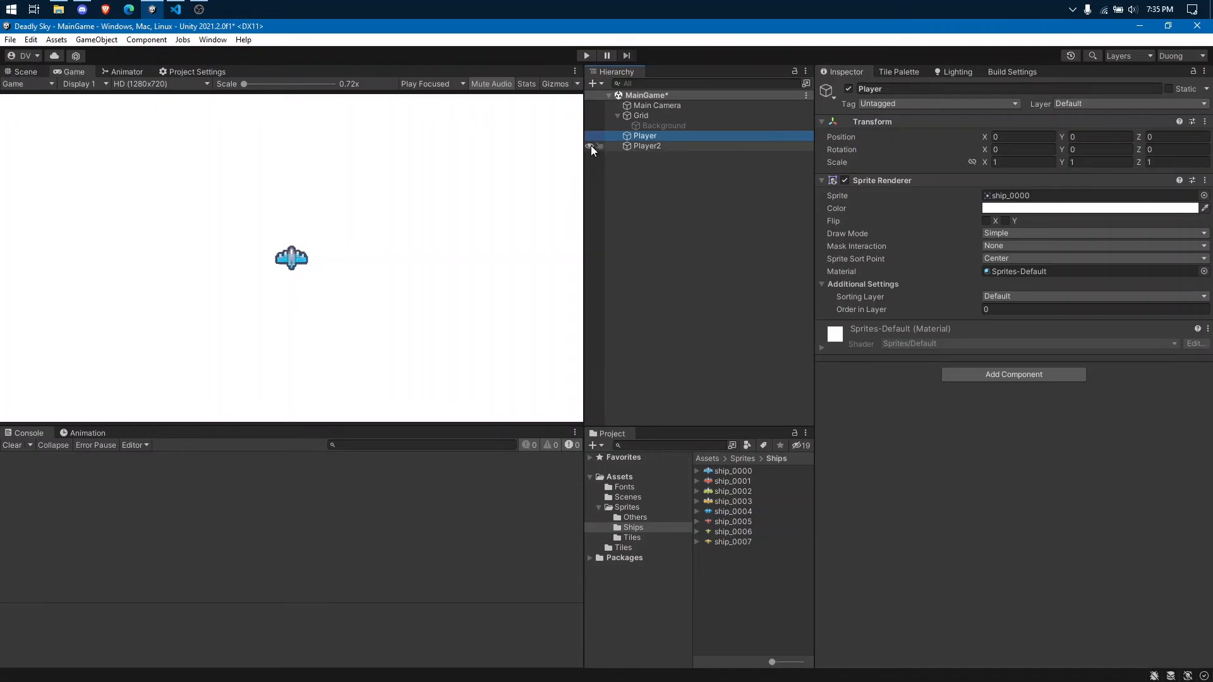
click(634, 147)
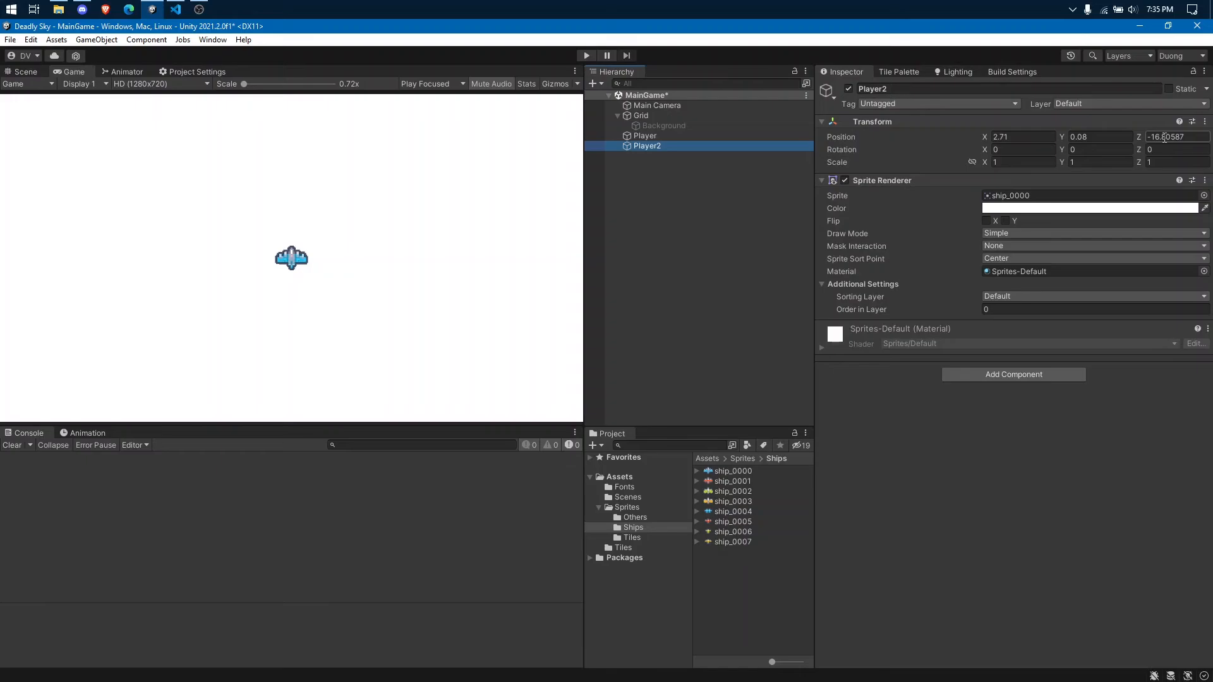
click(667, 110)
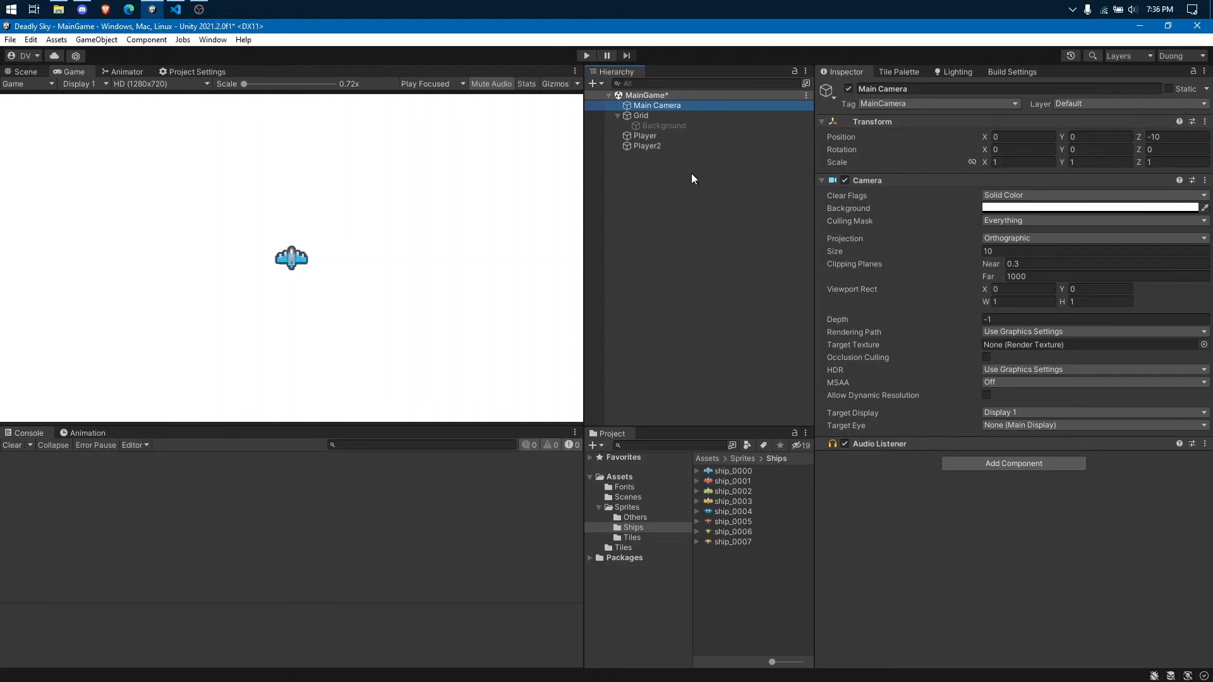
click(663, 137)
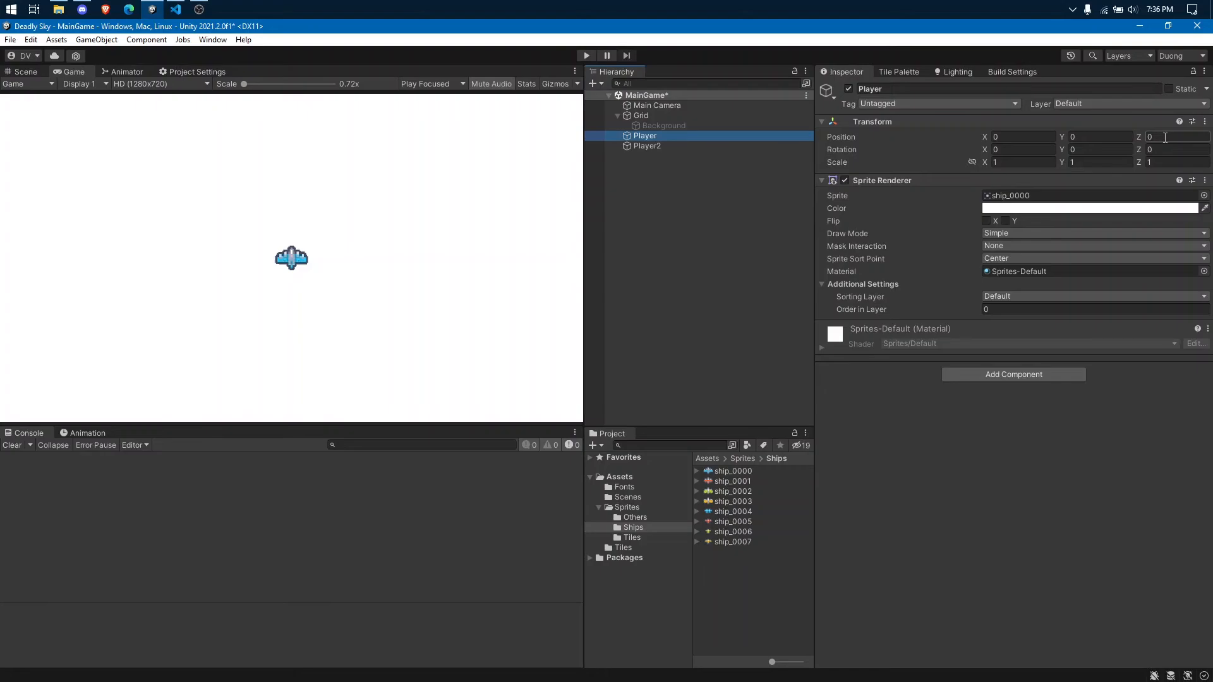
- Set Player2's Z position to 0
click(746, 145)
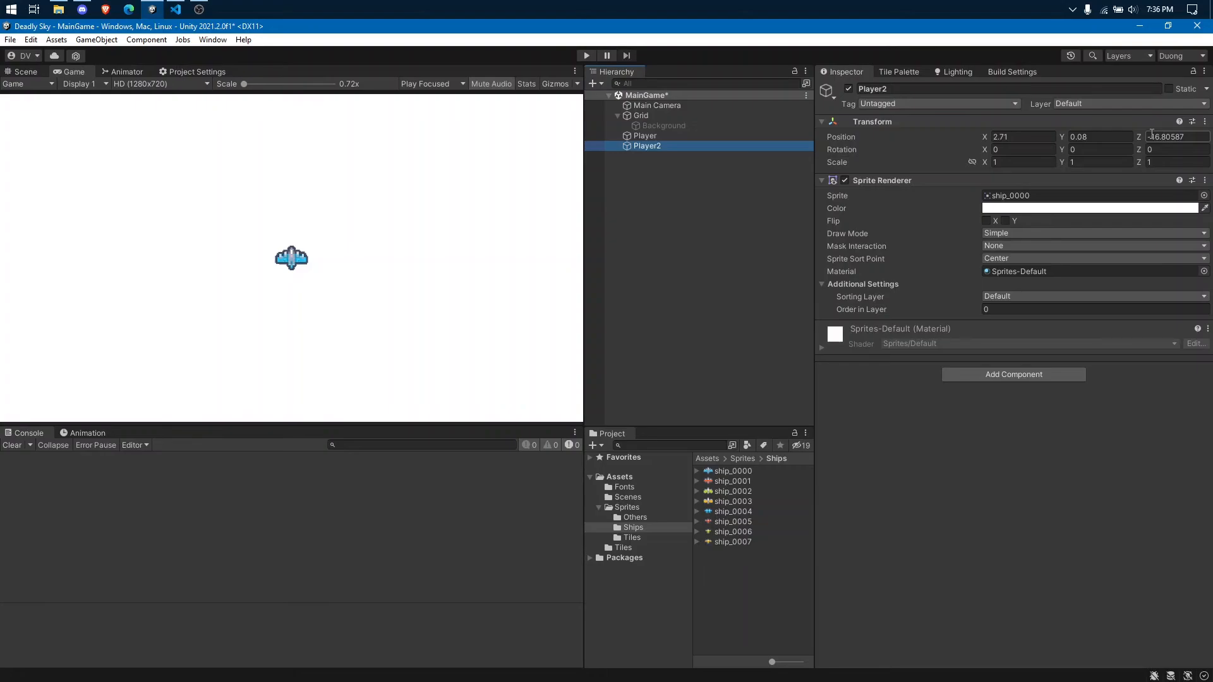
click(1152, 135)
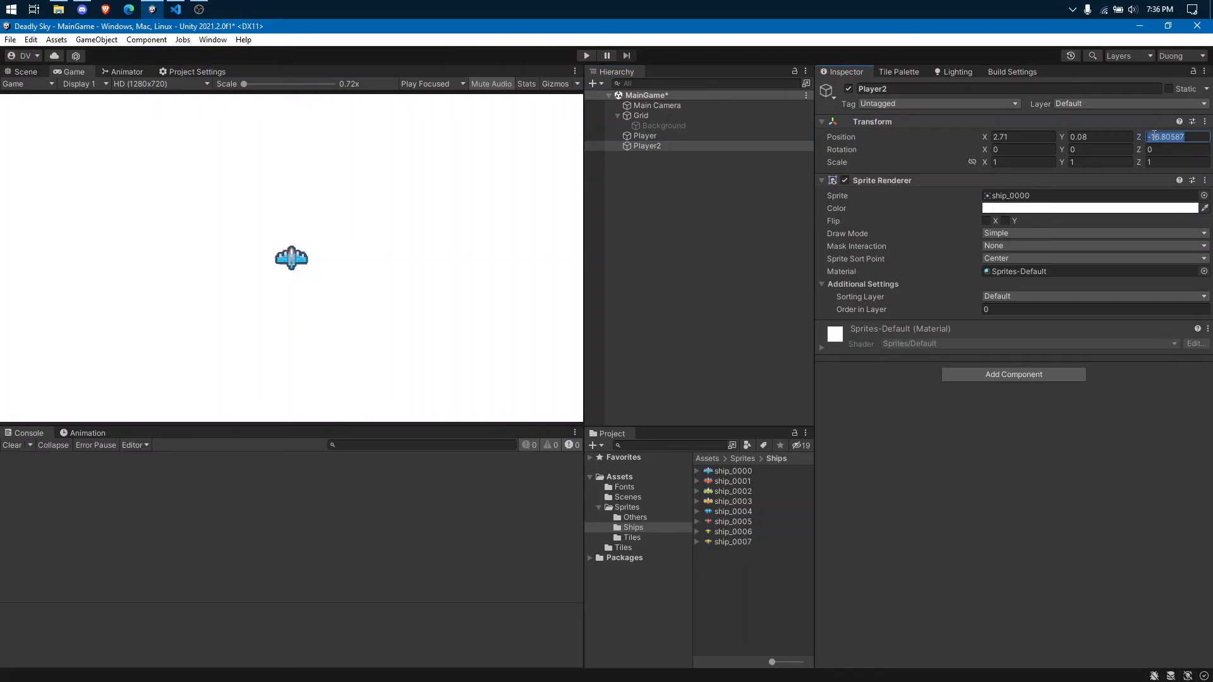
text(0)
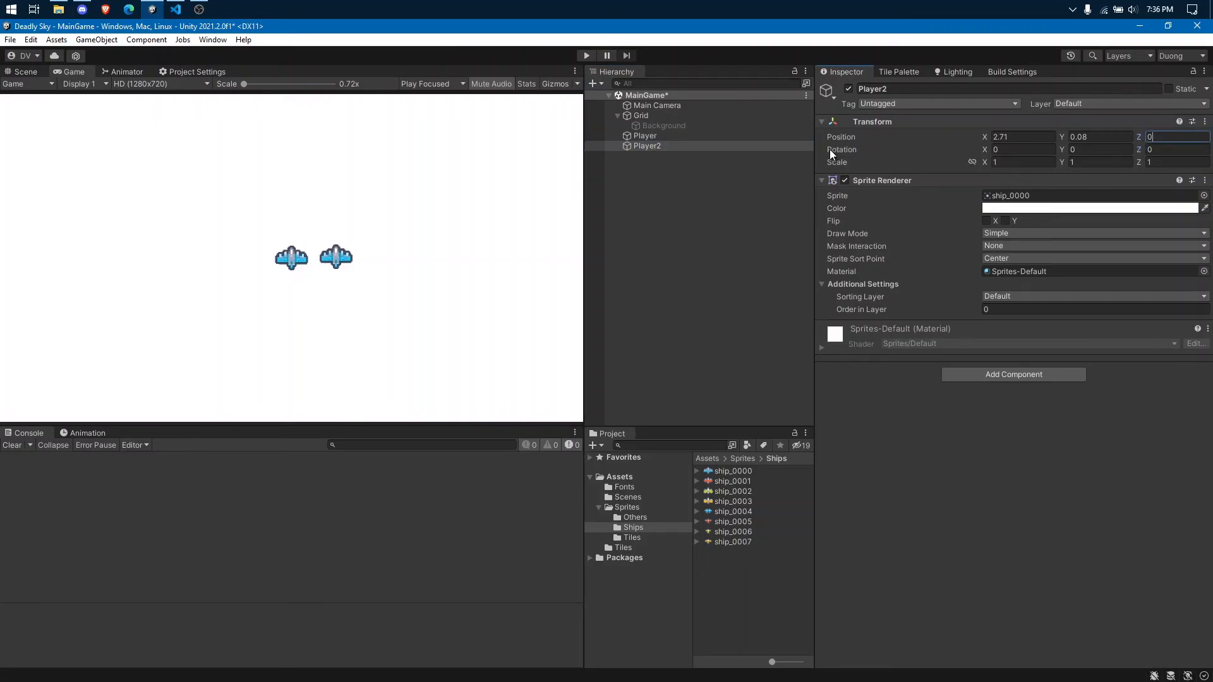
click(718, 190)
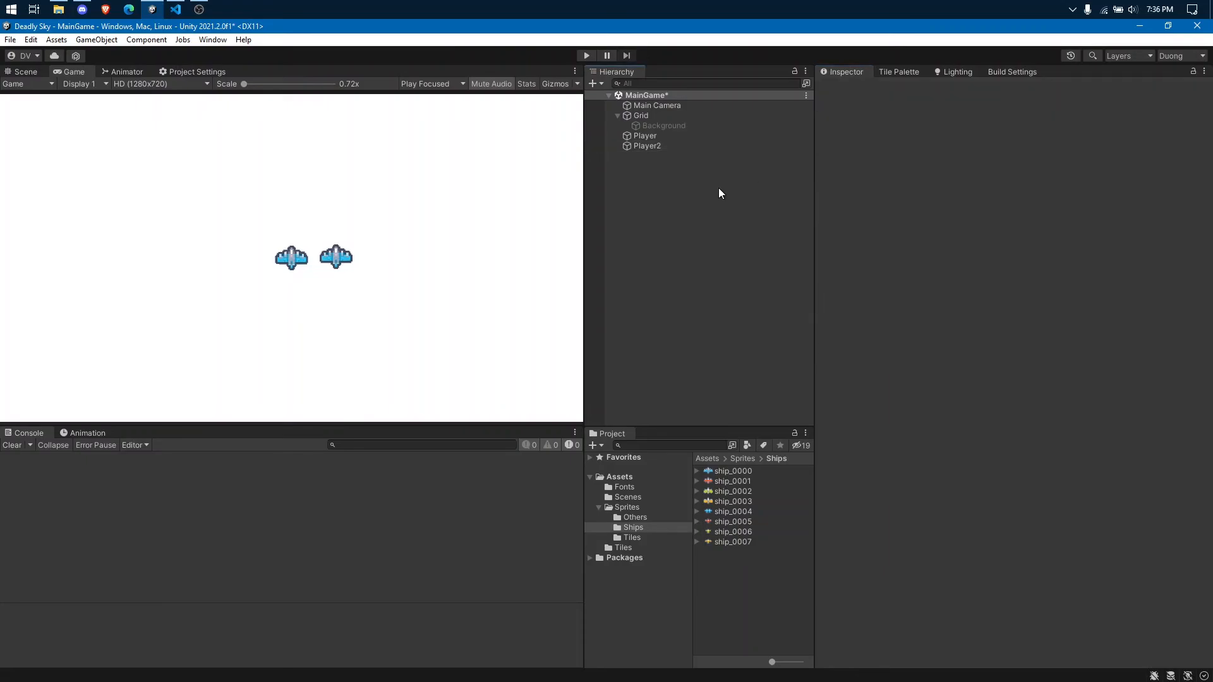
- Toggle the Background tilemap on and off in the Game view, and leave it enabled
click(716, 126)
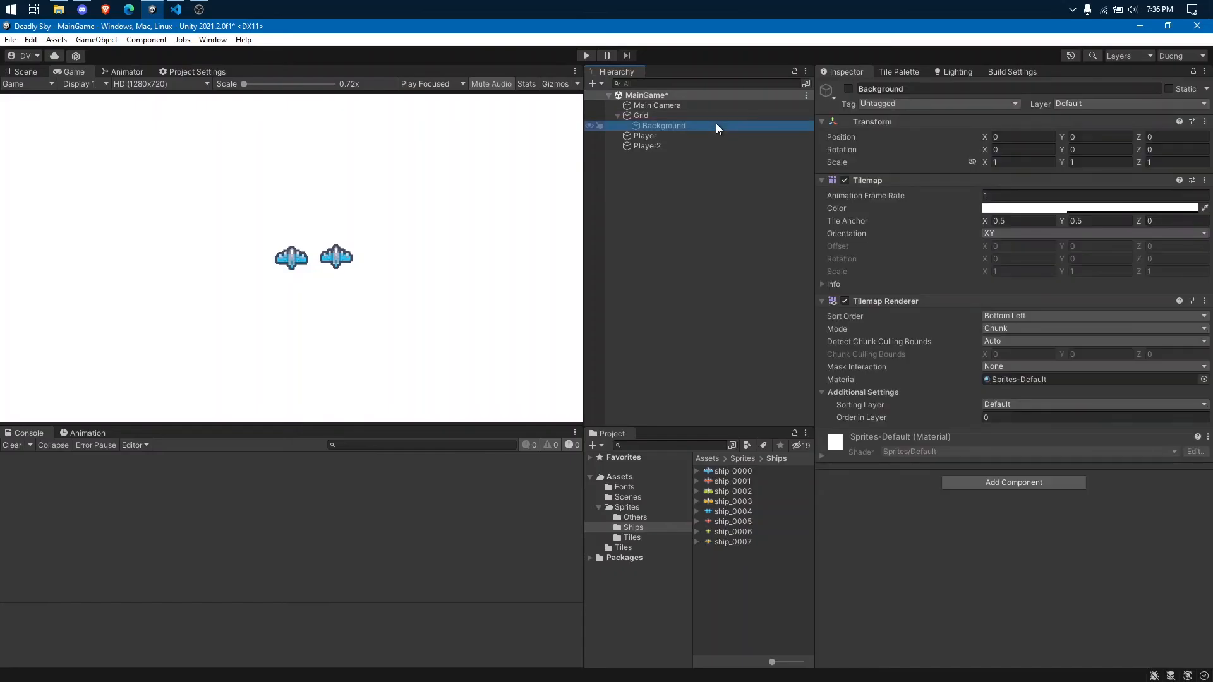
click(847, 88)
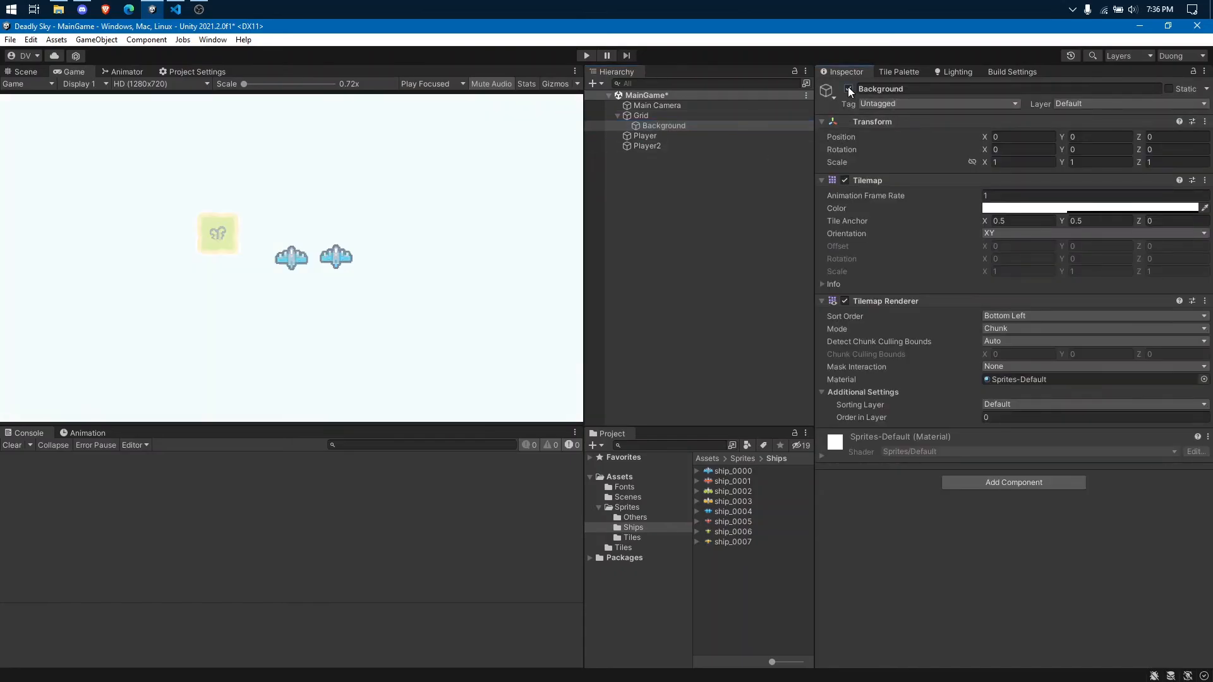
click(847, 88)
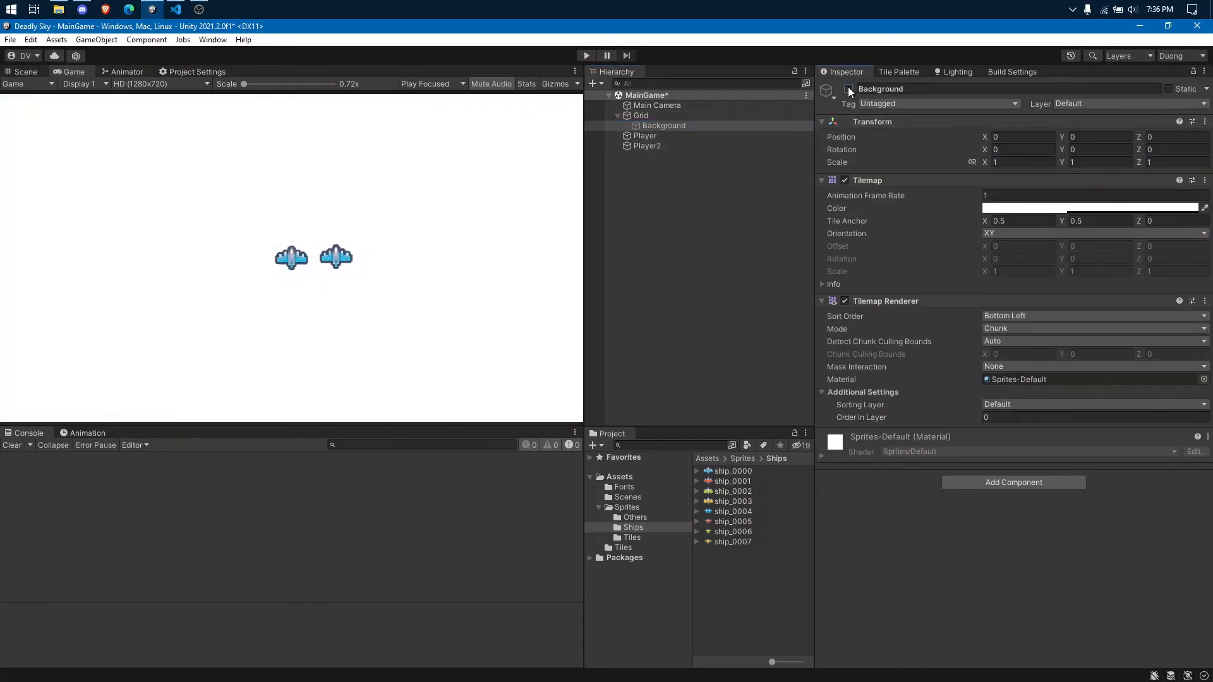
click(848, 88)
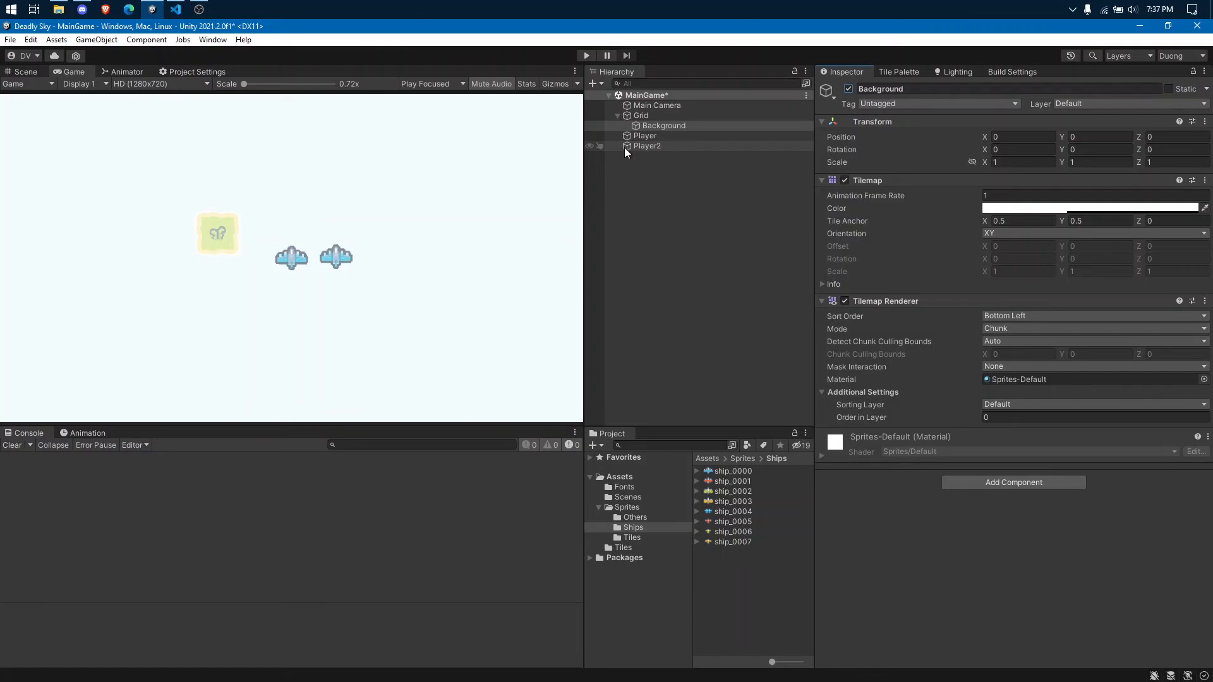
click(748, 275)
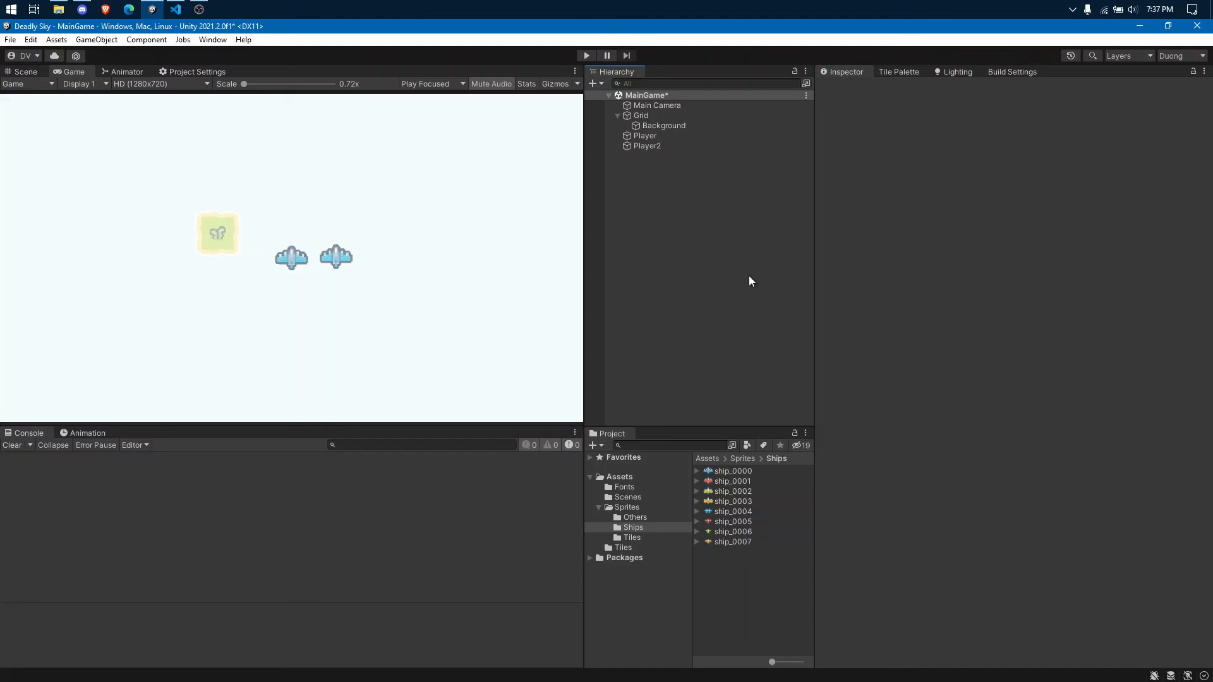
- Raise the alpha of the Background tilemap's color to 255, undo the last alpha change and close the color picker
click(694, 125)
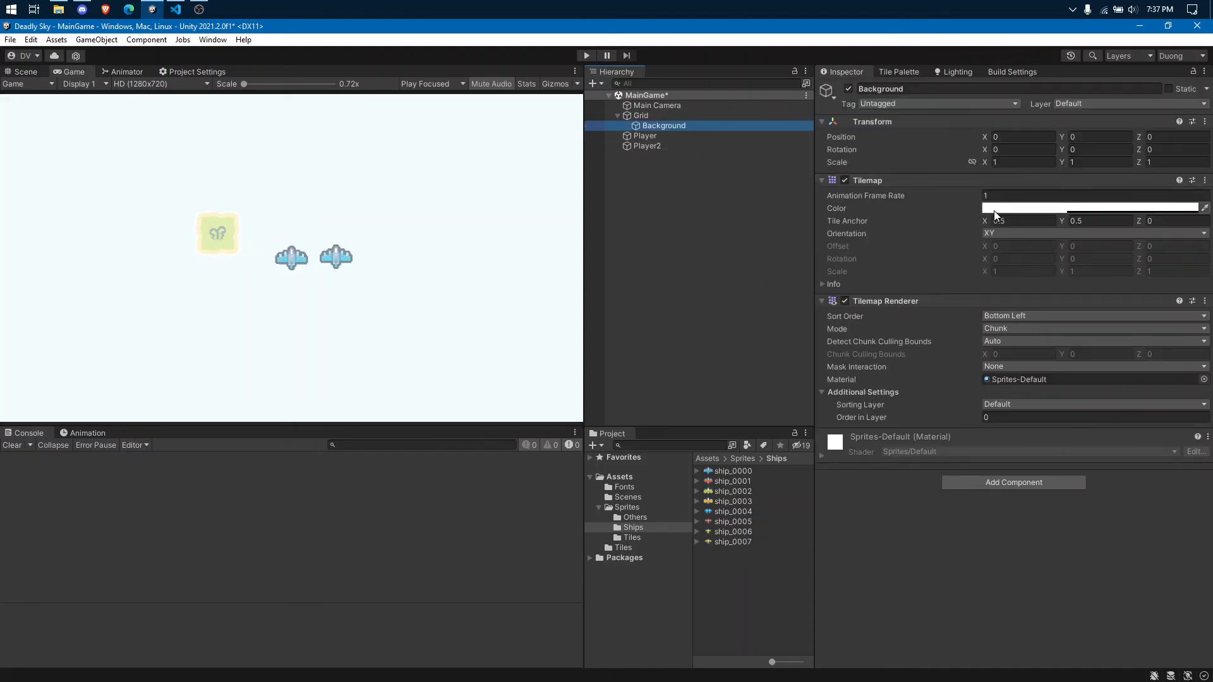
click(994, 208)
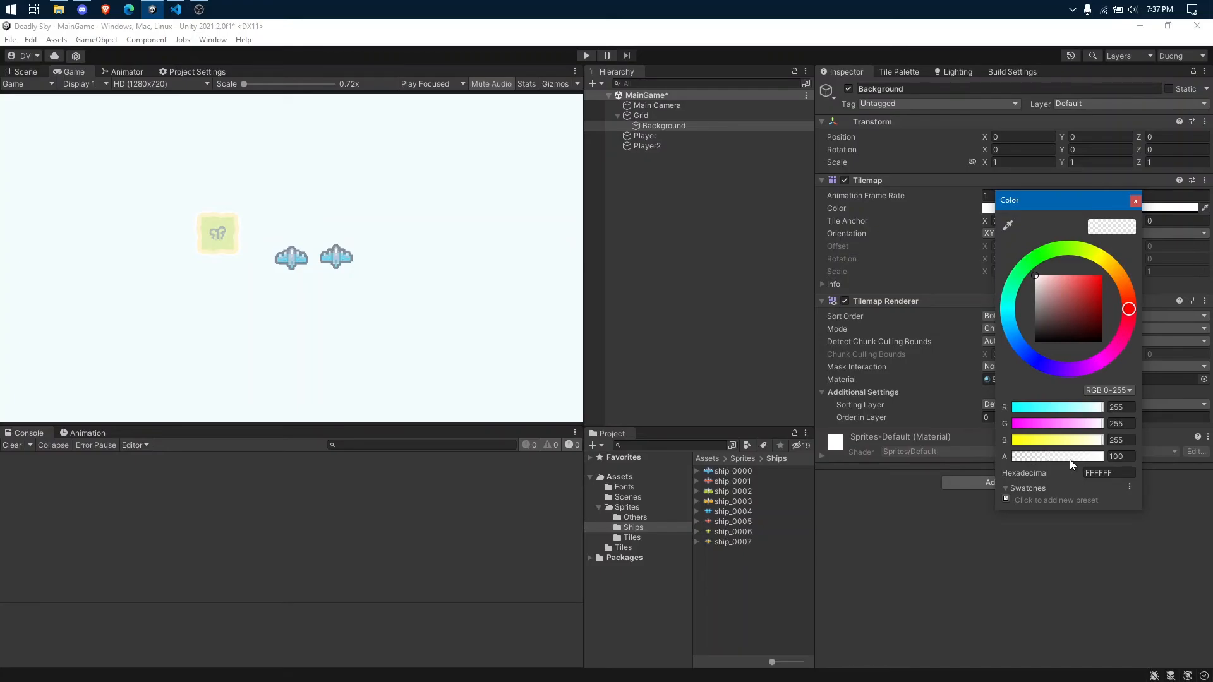
drag(1070, 460, 1173, 459)
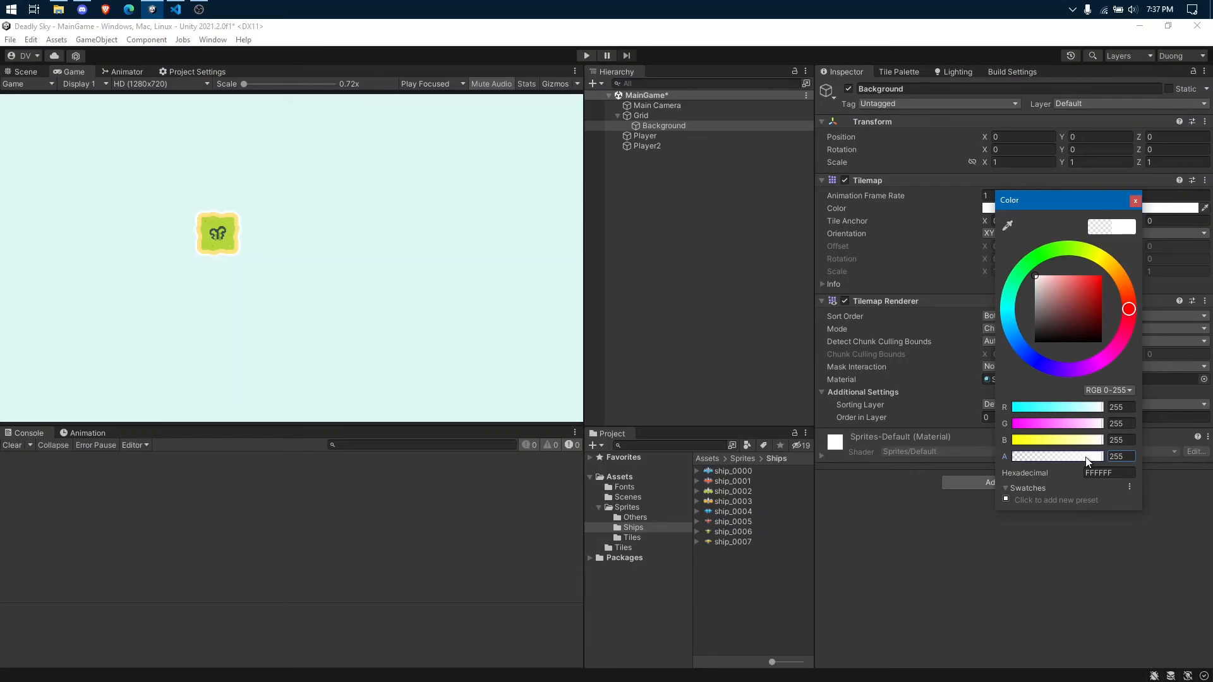
key(ctrl+z)
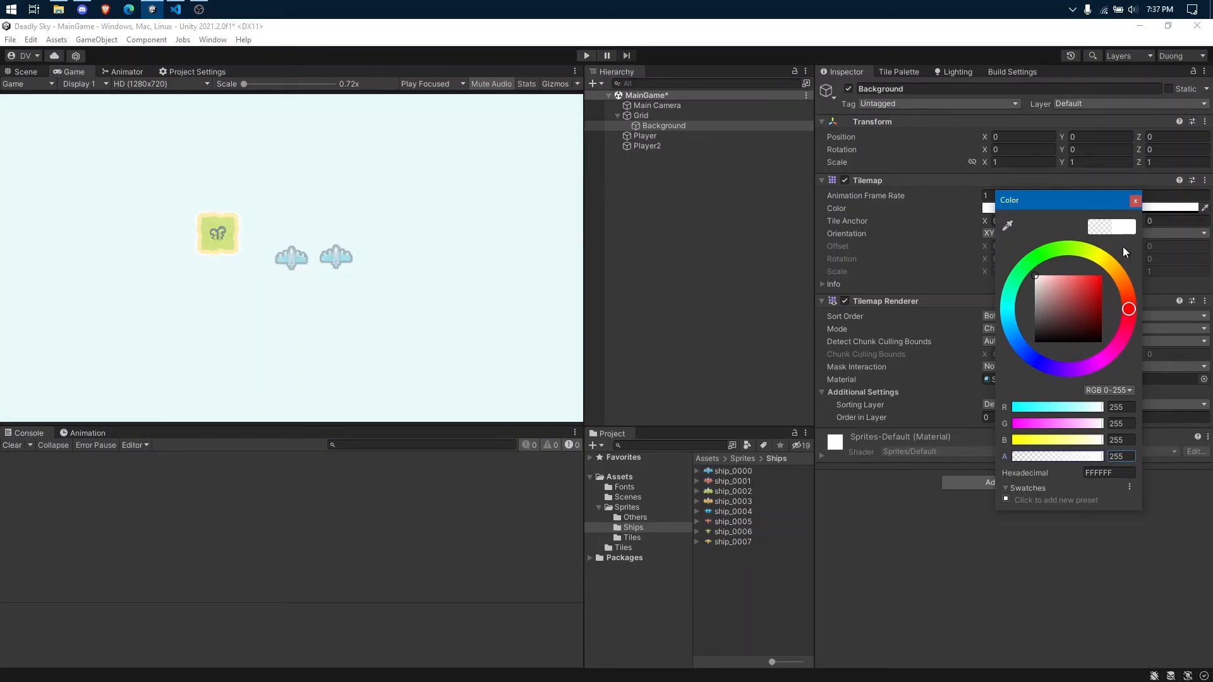
click(1135, 201)
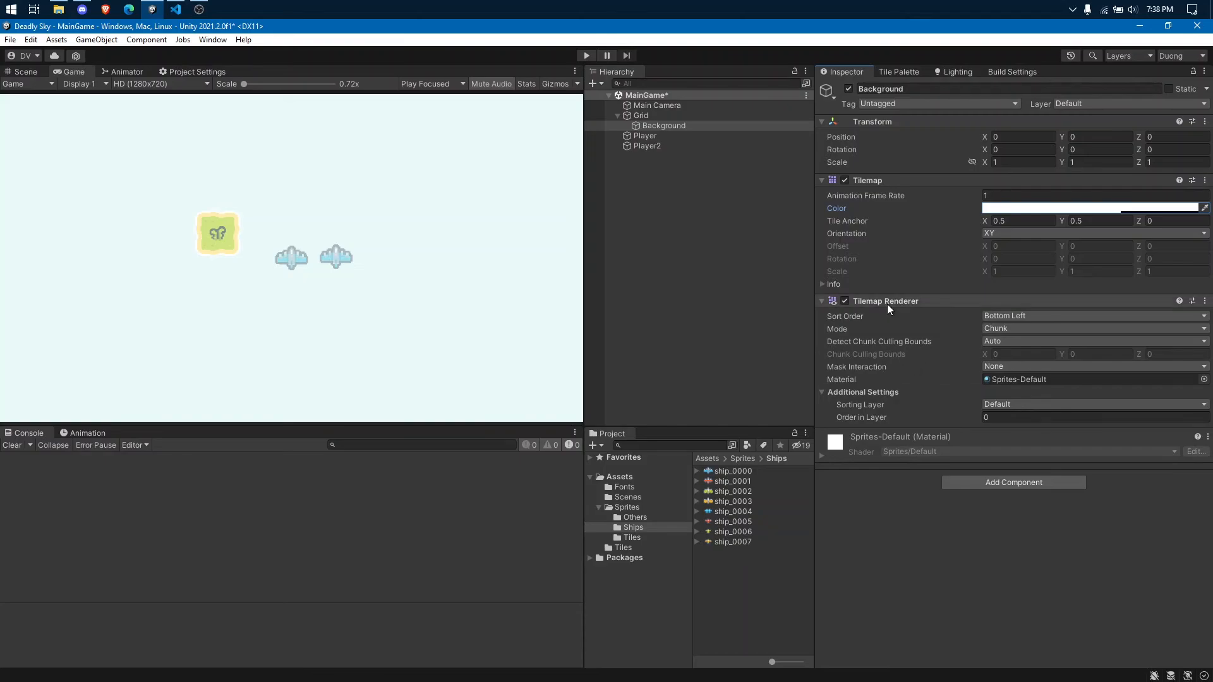
- Compare the sorting settings of Player and Background, and add a new sorting layer named Background
click(647, 136)
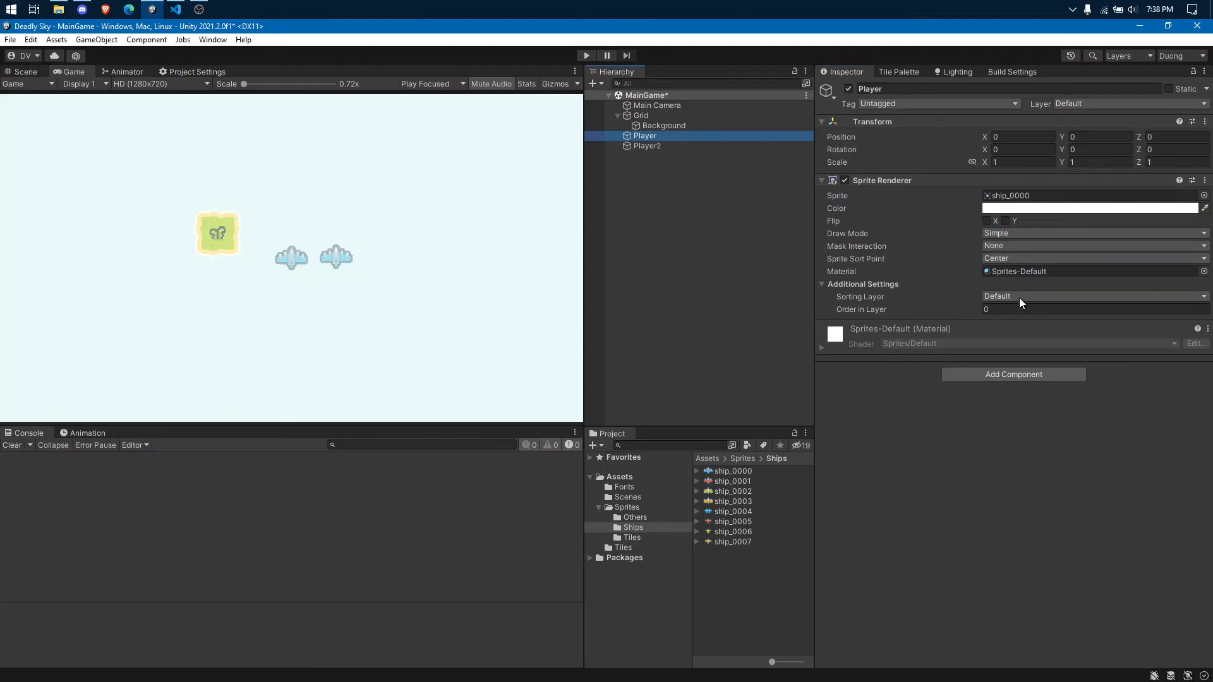
click(661, 124)
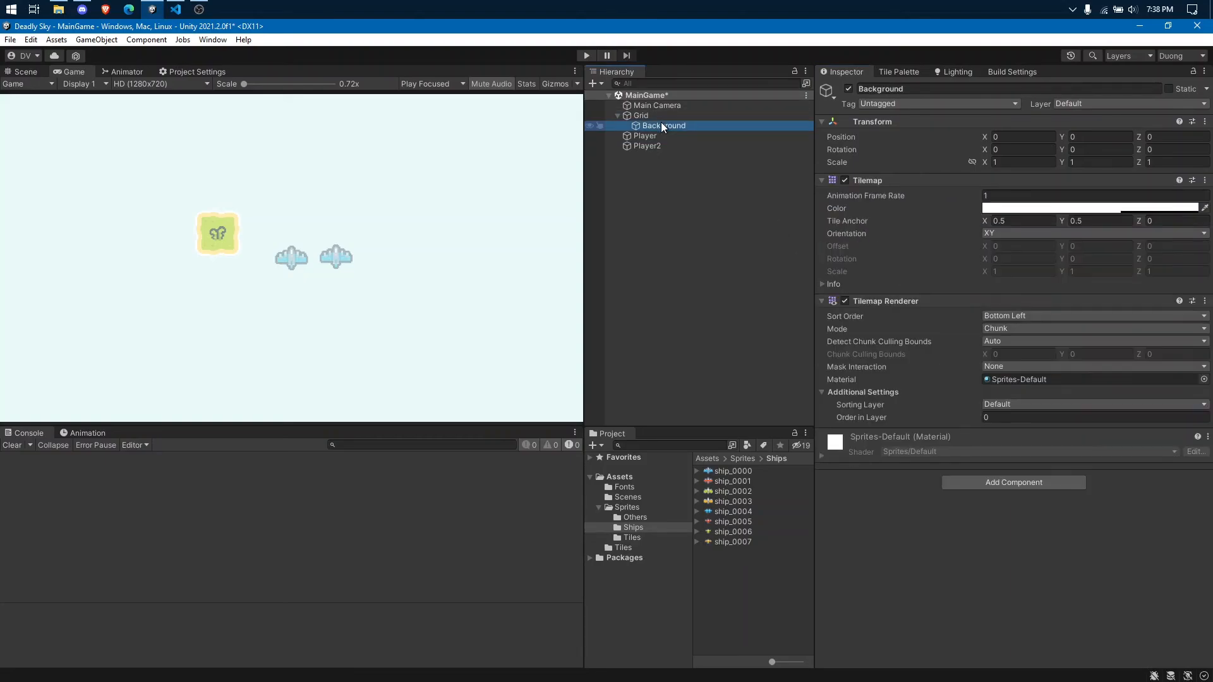
click(995, 405)
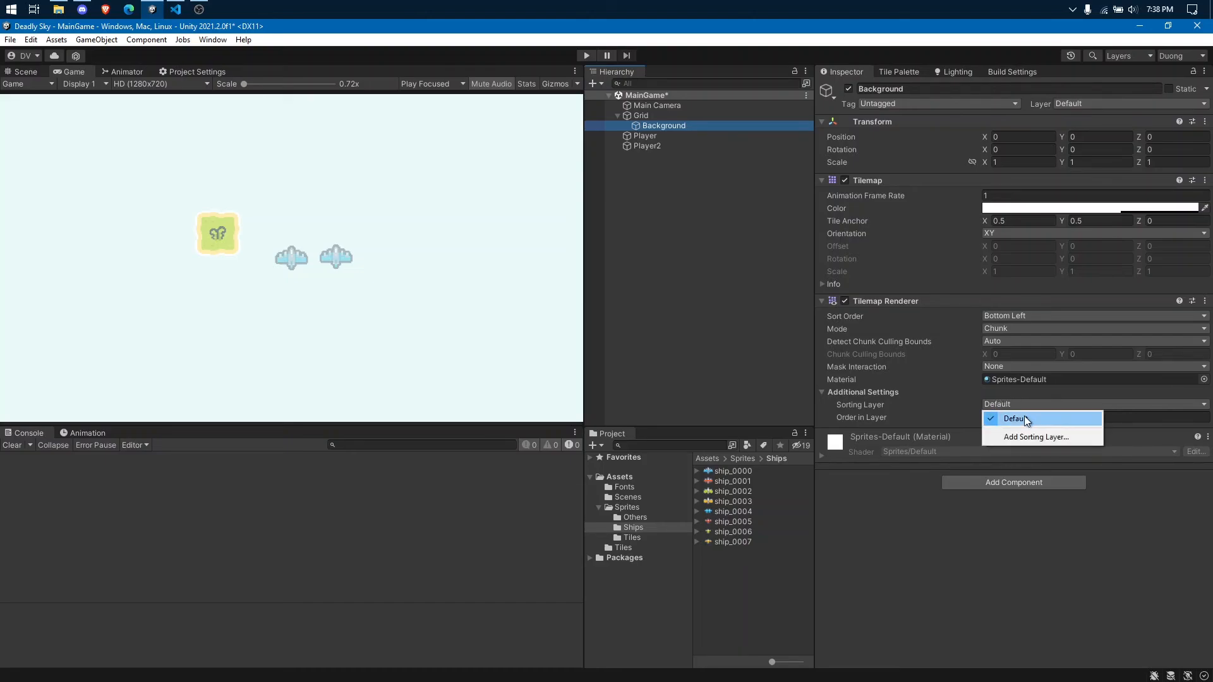
click(1059, 437)
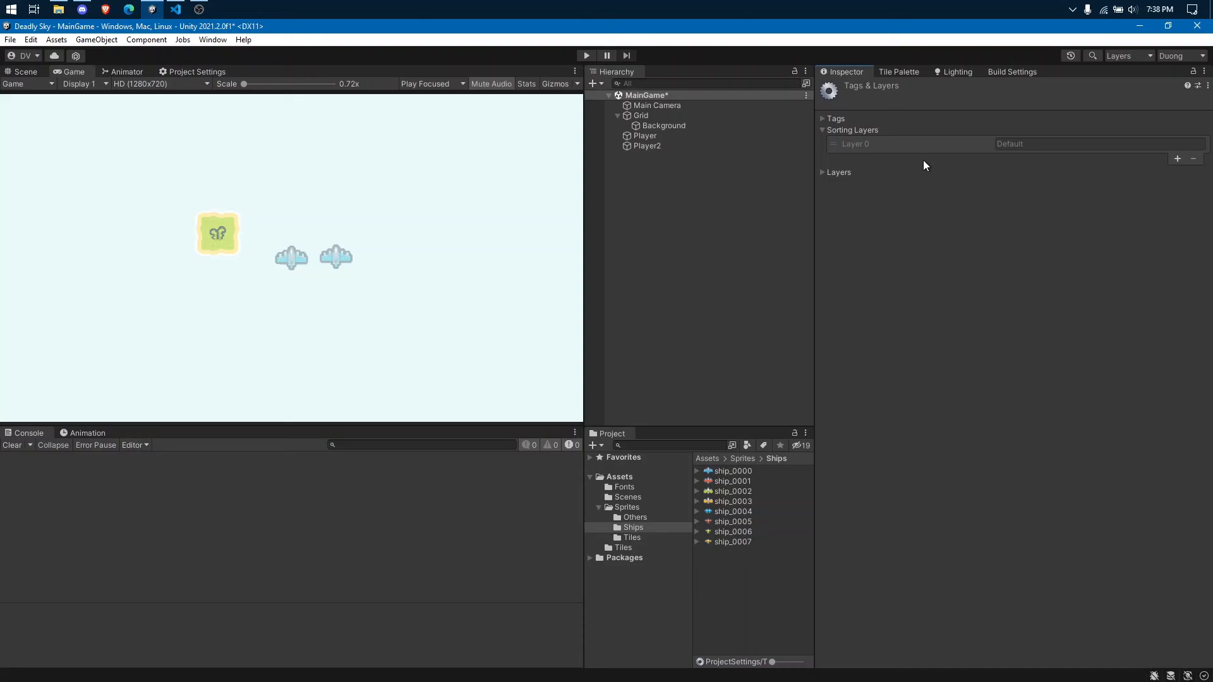
click(1177, 157)
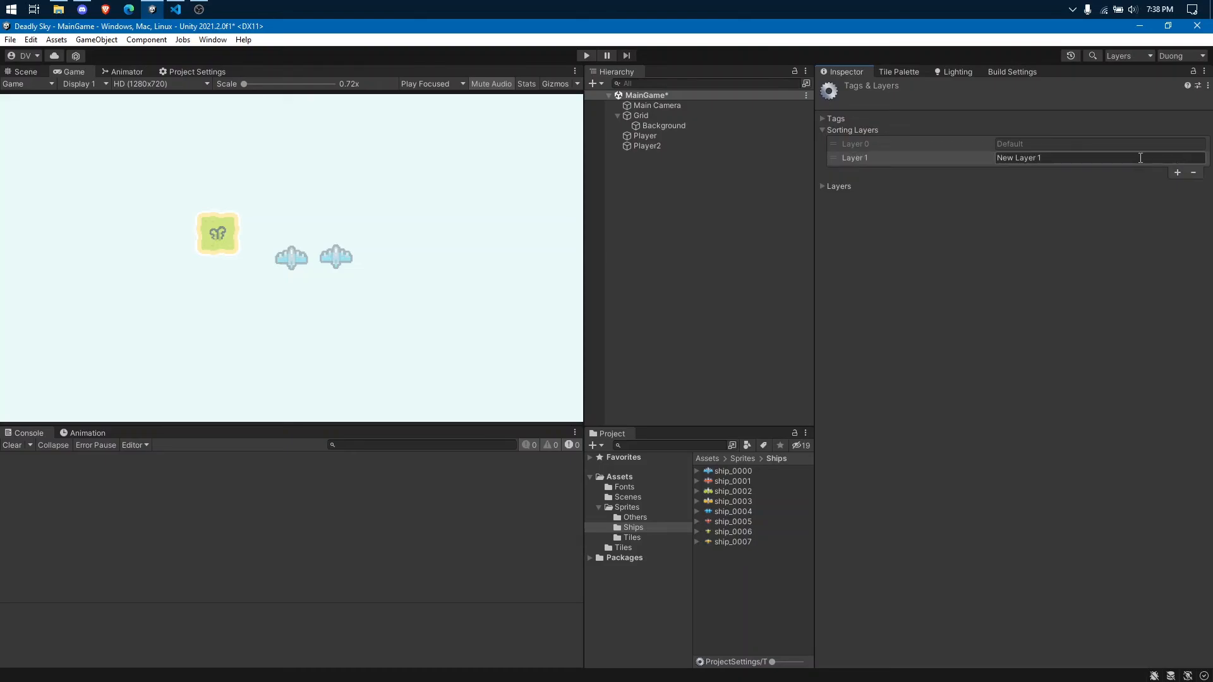
click(1089, 158)
text(Background)
- Add a second sorting layer named Player below the Background layer
click(1178, 173)
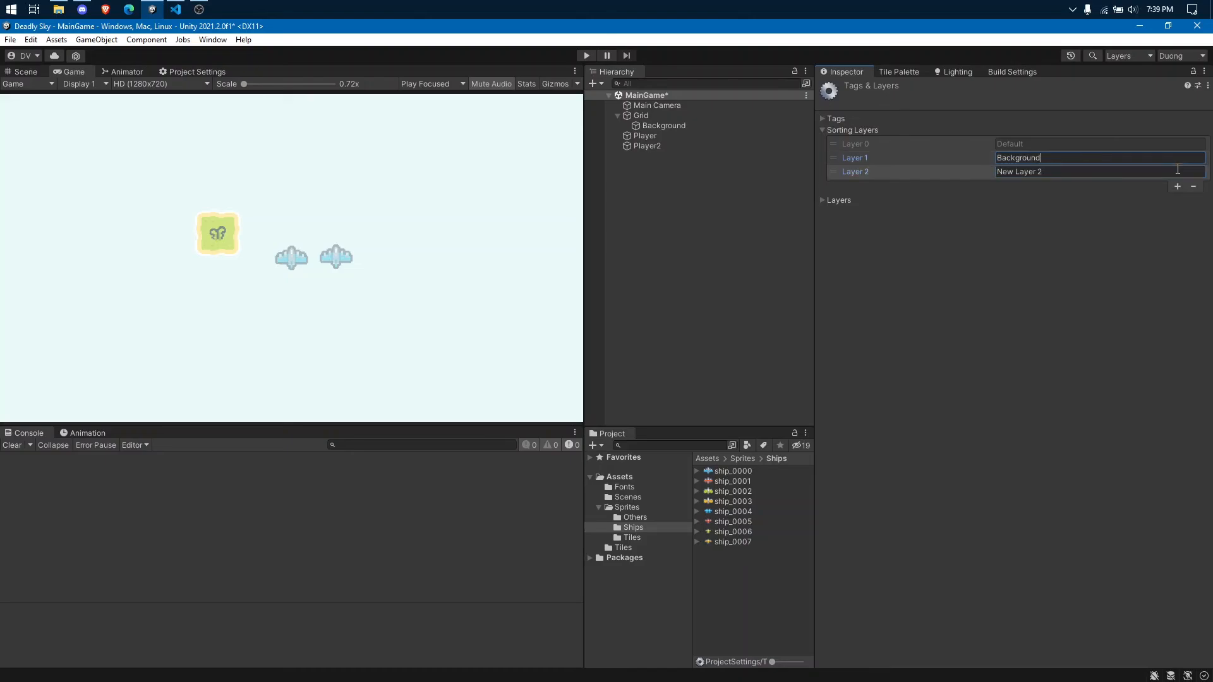
click(1141, 171)
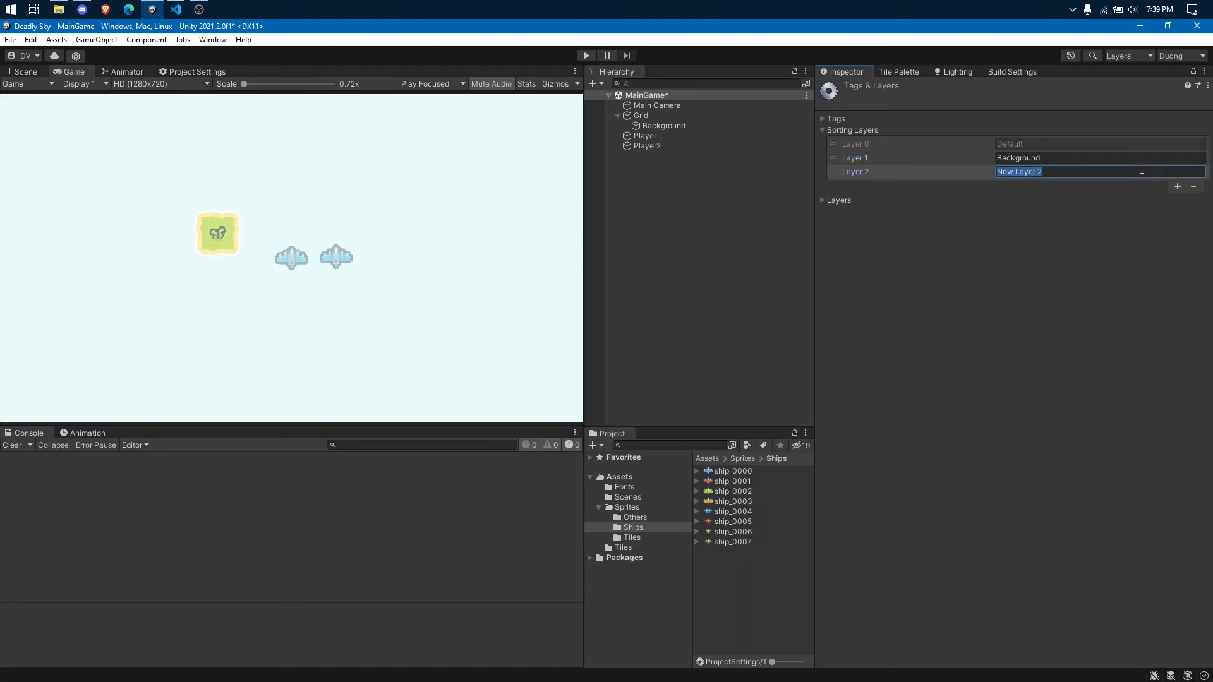
text(Player)
click(972, 170)
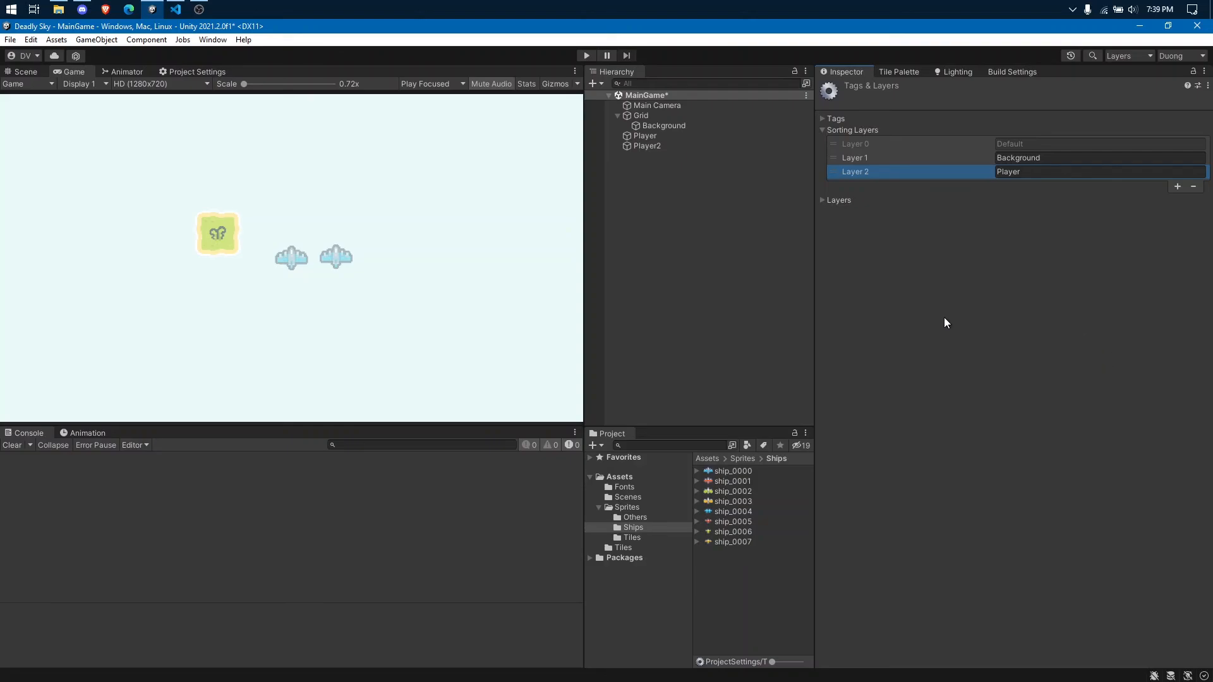
click(893, 156)
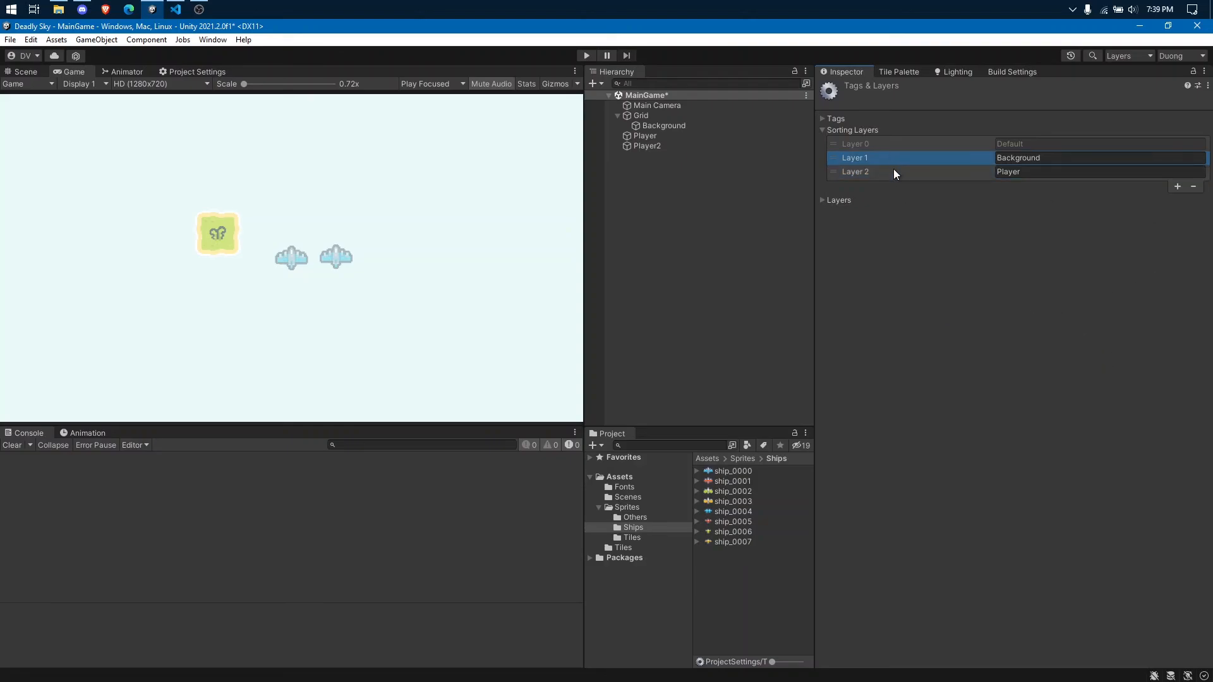
click(894, 171)
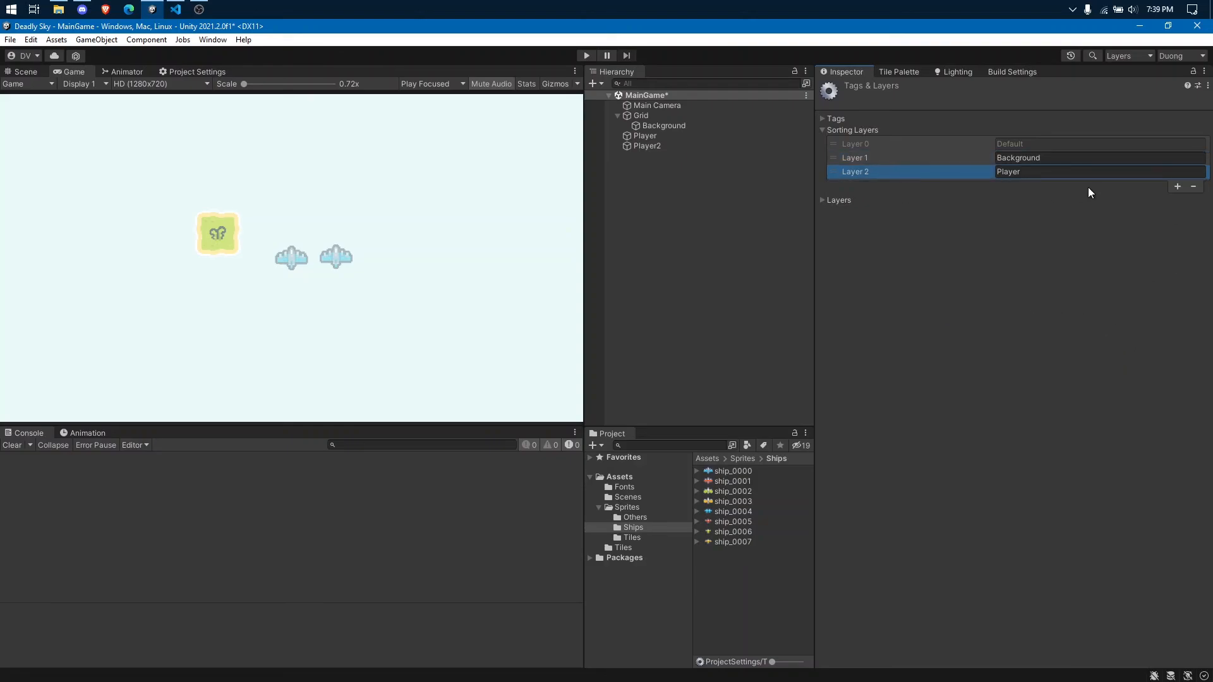
- Remove the Player sorting layer and add it again under the same name
click(1193, 188)
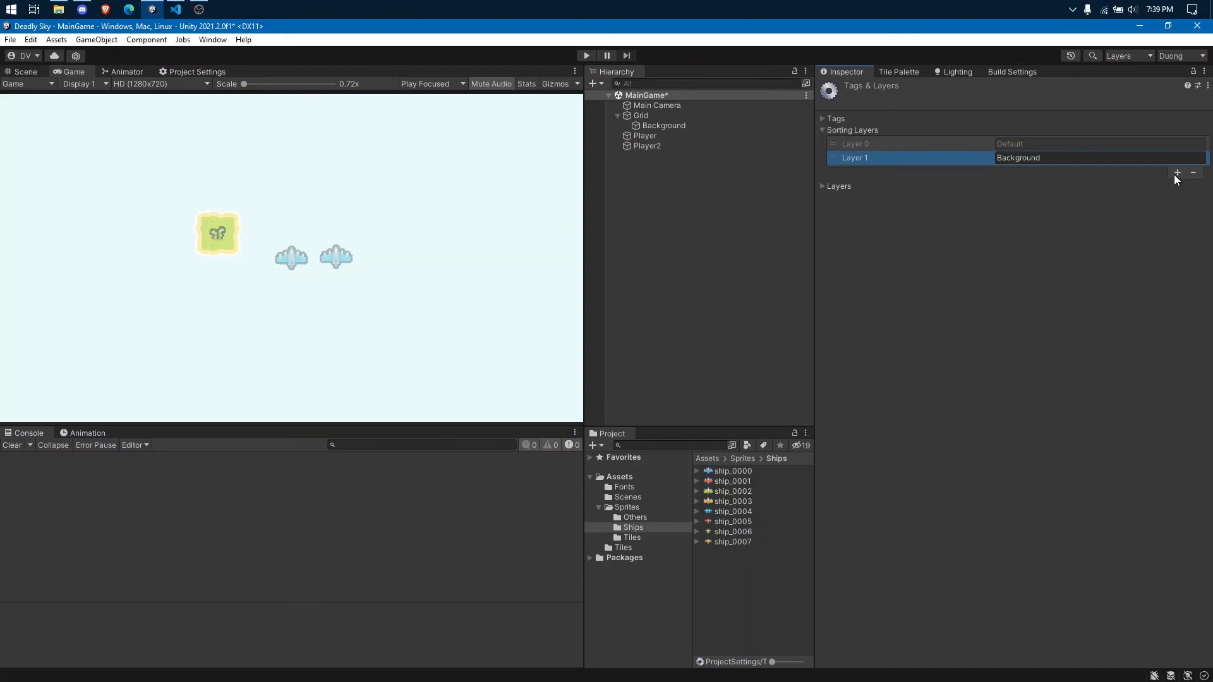
click(1176, 172)
click(1081, 171)
text(Player)
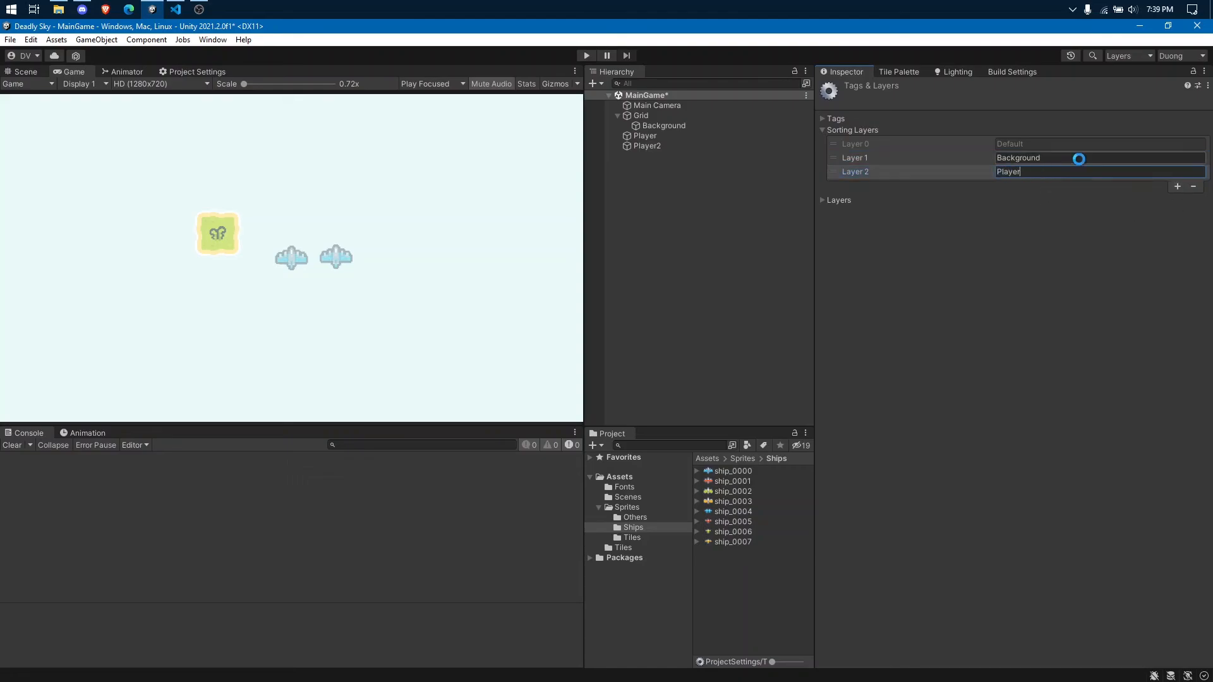
- Save the project and review the order of the Background and Player sorting layers
key(ctrl+s)
click(994, 259)
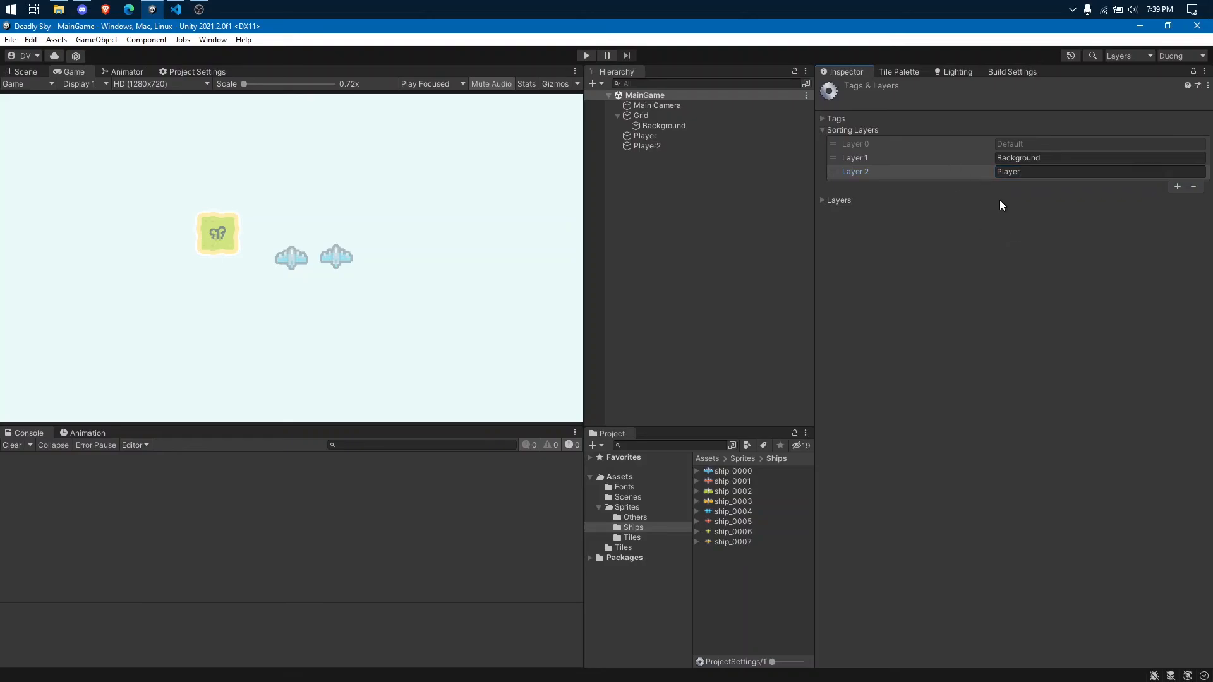
click(920, 161)
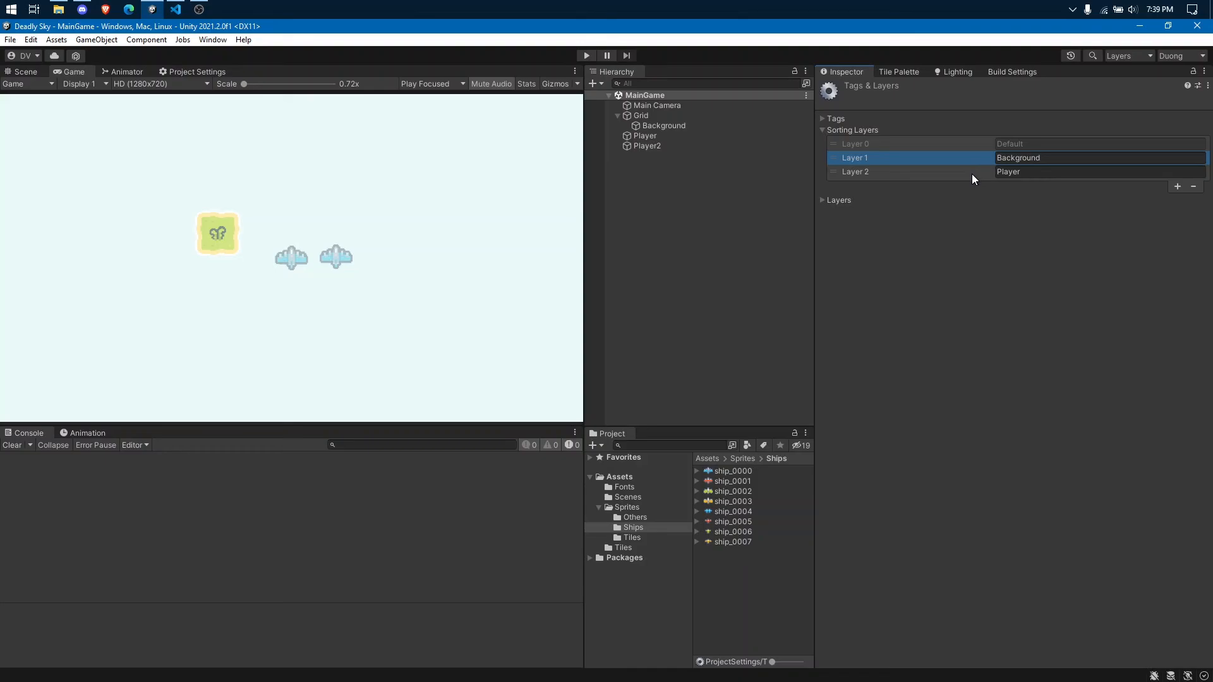
click(972, 173)
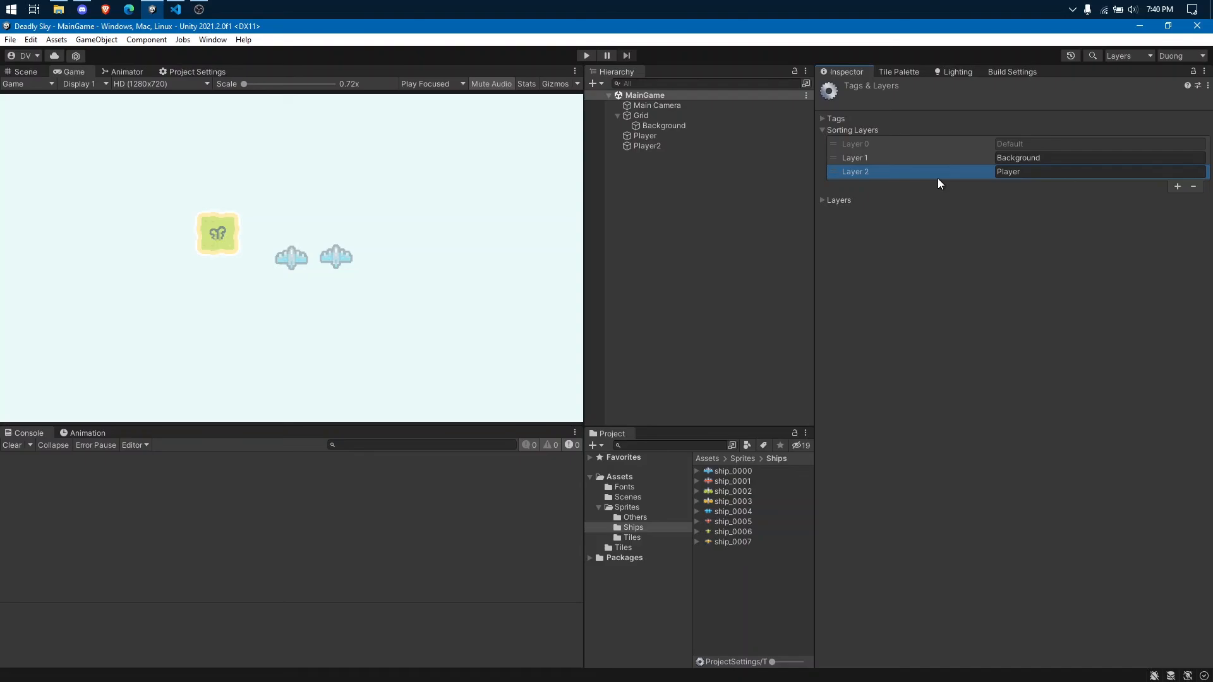
- Assign the Background tilemap to the Background sorting layer and save the scene
click(705, 127)
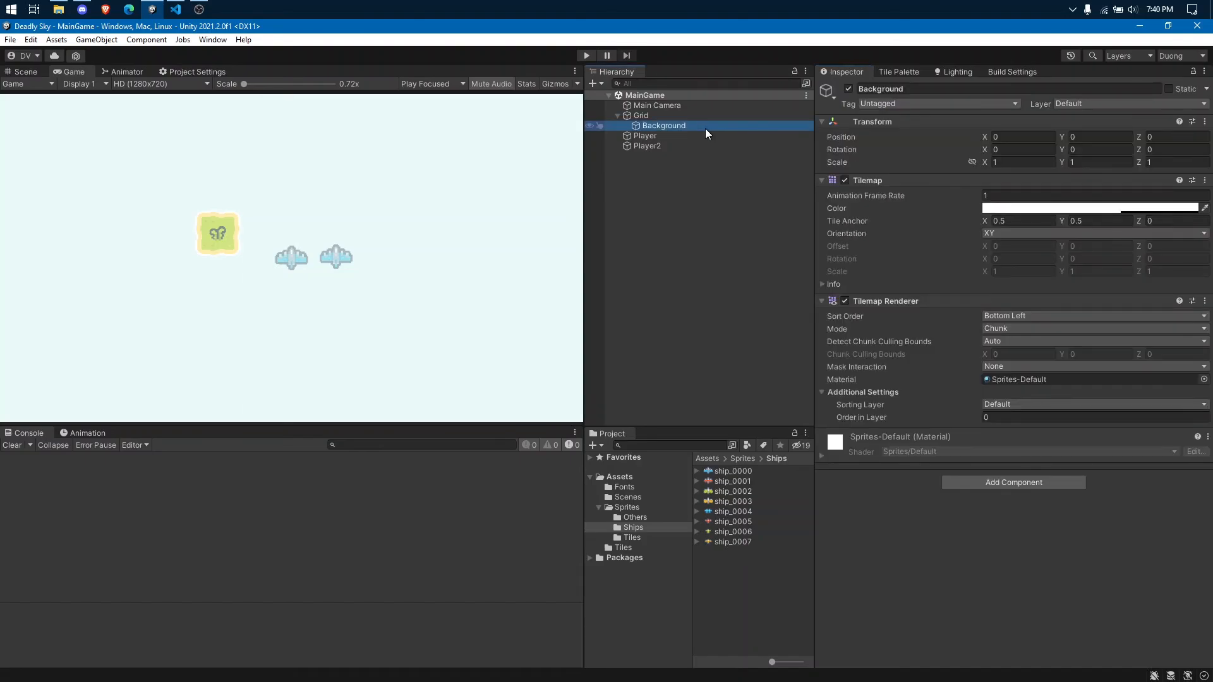
click(1024, 404)
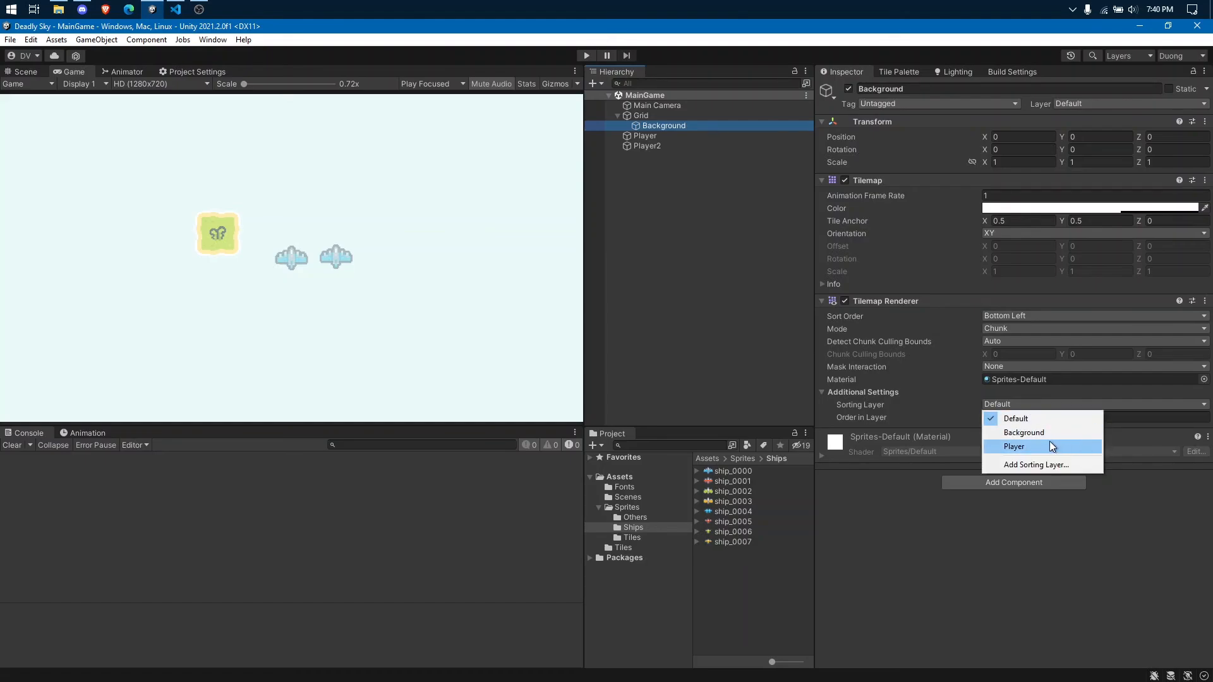
click(1033, 434)
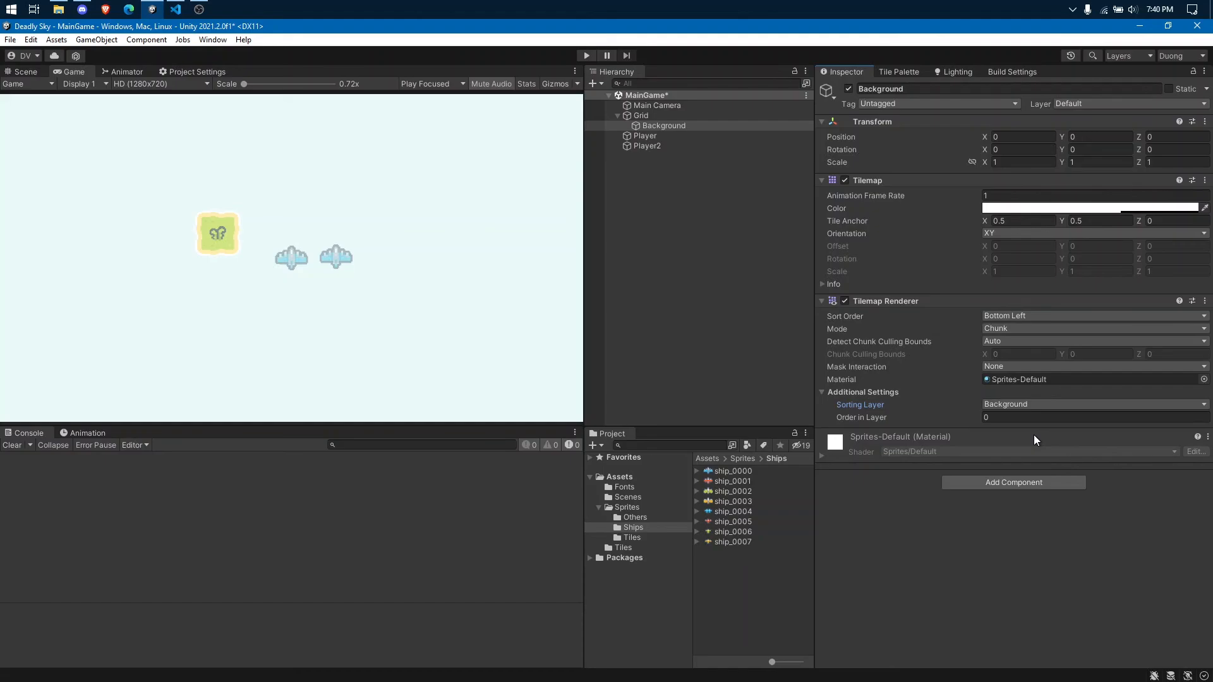
key(ctrl+s)
- Select both Player and Player2 and assign them to the Player sorting layer
click(684, 135)
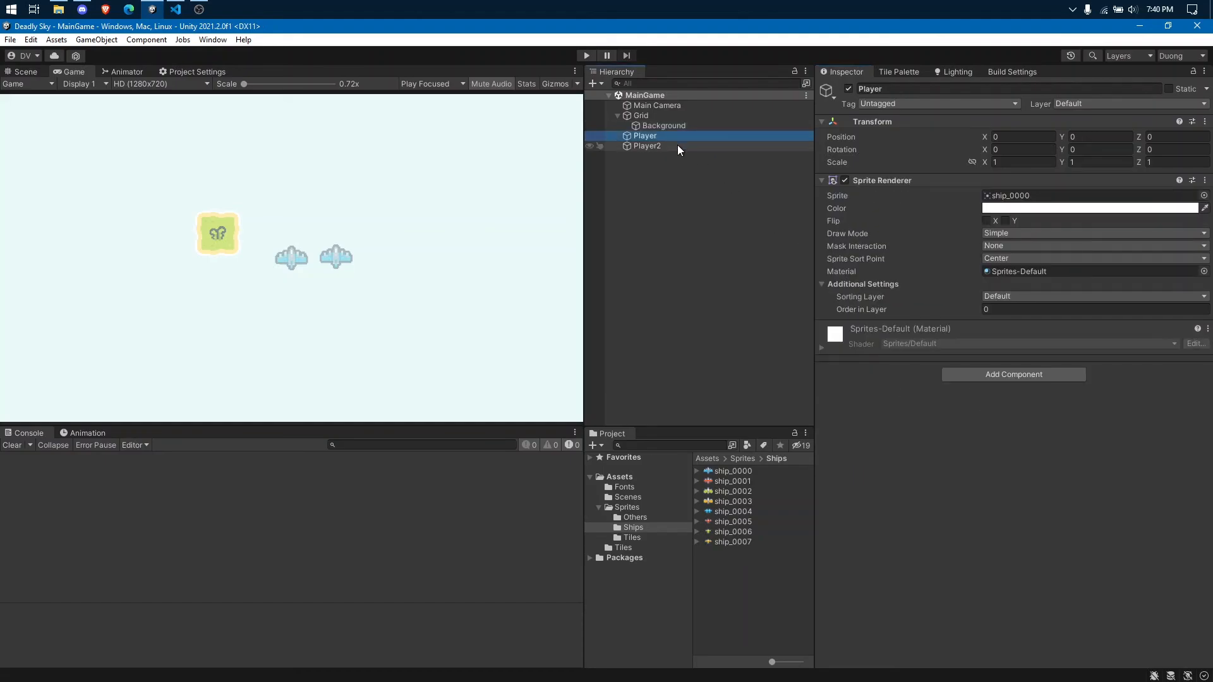
ctrl+click(678, 145)
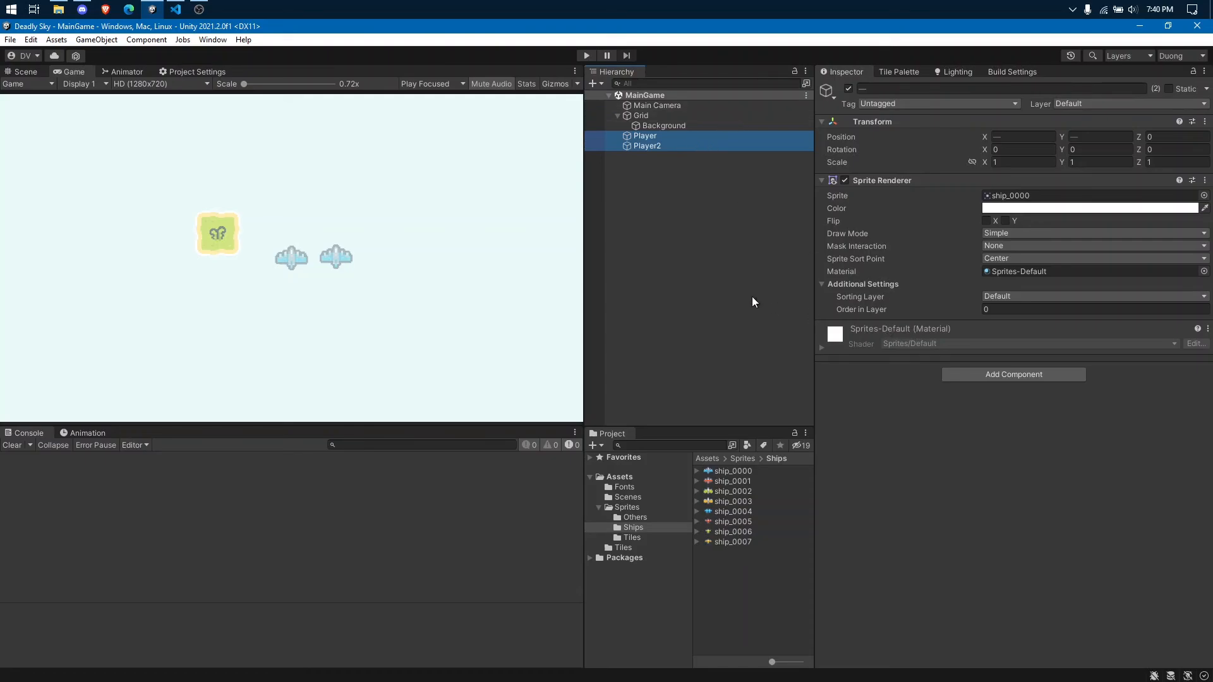
click(666, 135)
ctrl+click(677, 145)
click(1009, 297)
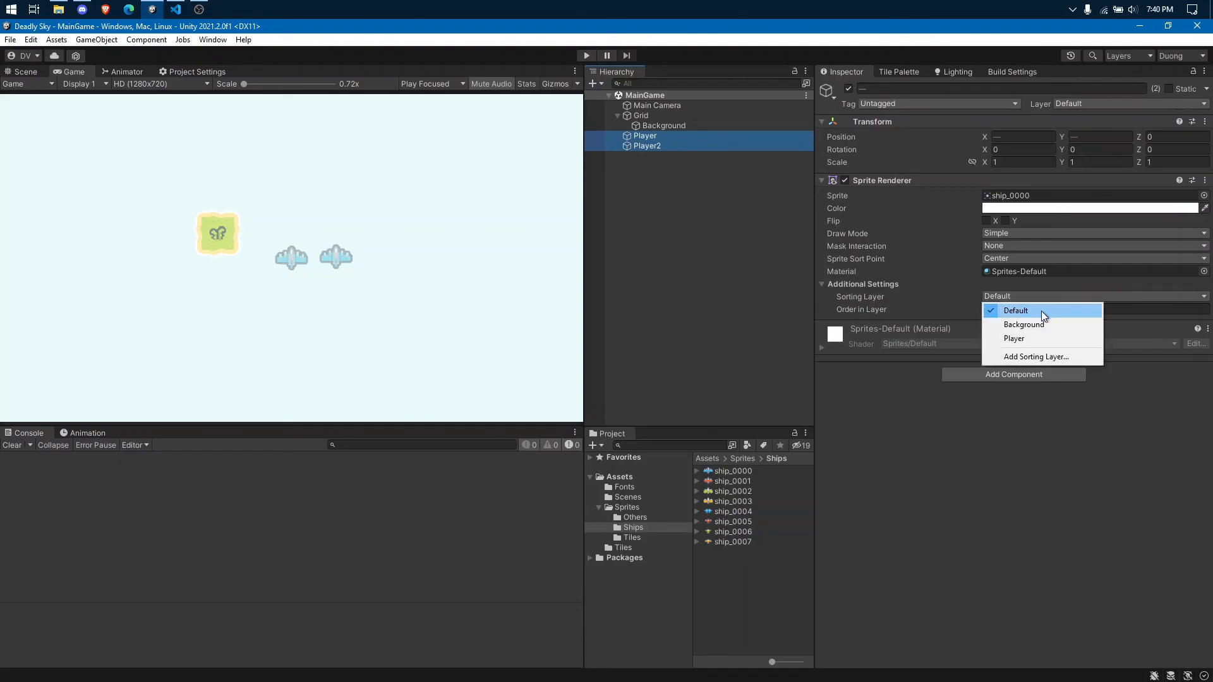
click(1025, 338)
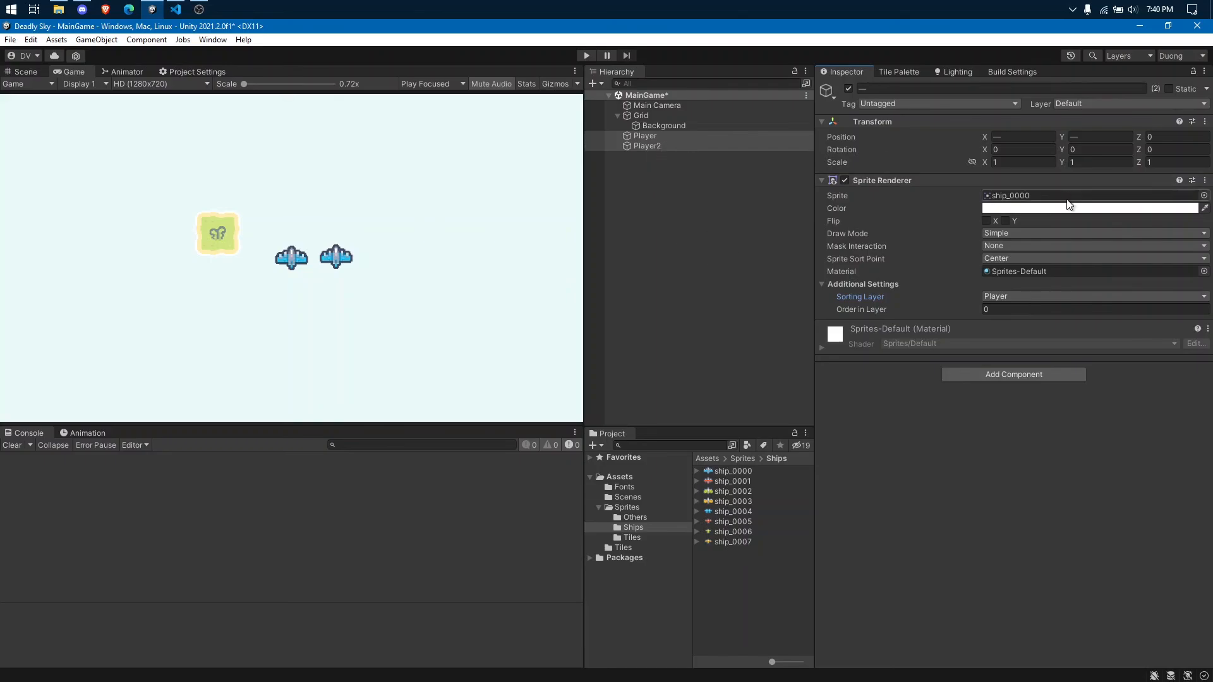
- Put both player ships on the Background sorting layer and set their order in layer to 1
click(1037, 297)
click(1045, 322)
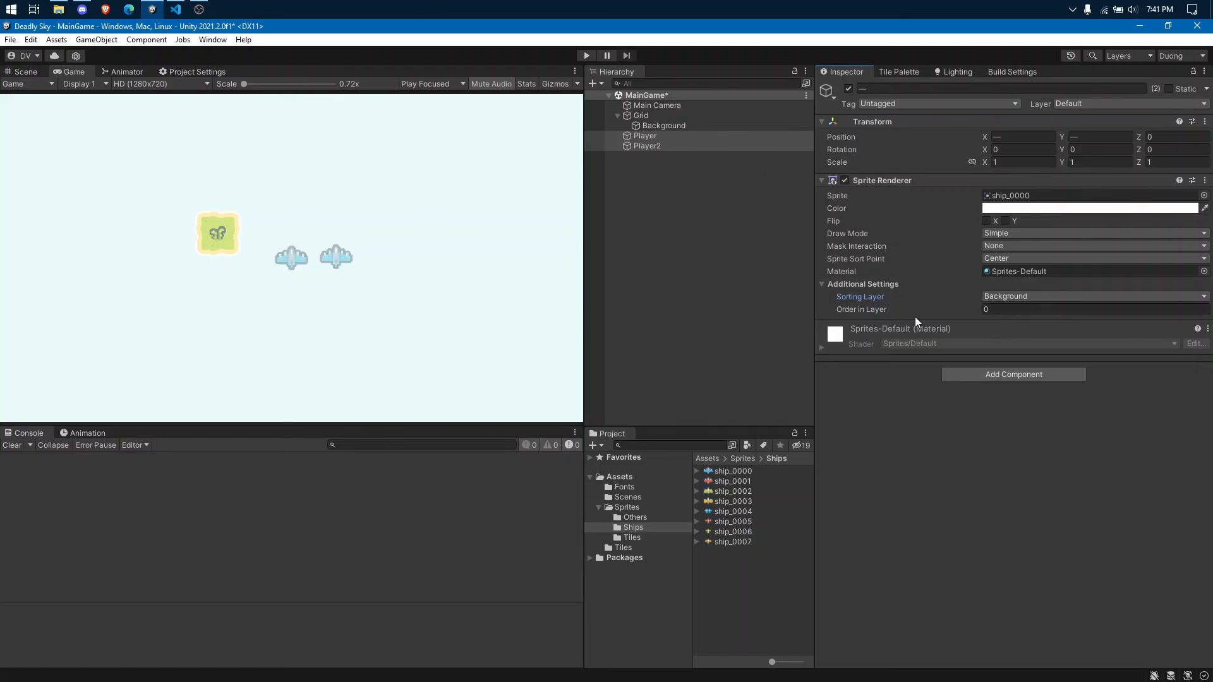
click(1027, 312)
text(1)
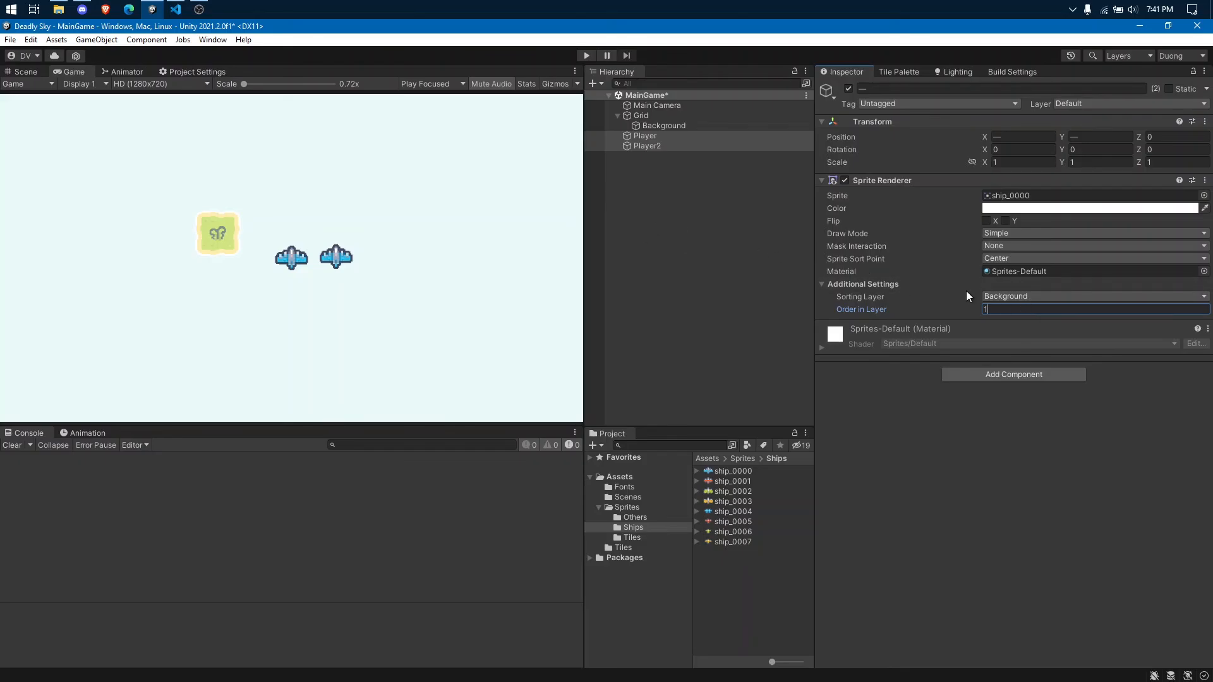
- Compare the Background tilemap's sorting layer and order in layer with those of Player and Player2
click(699, 126)
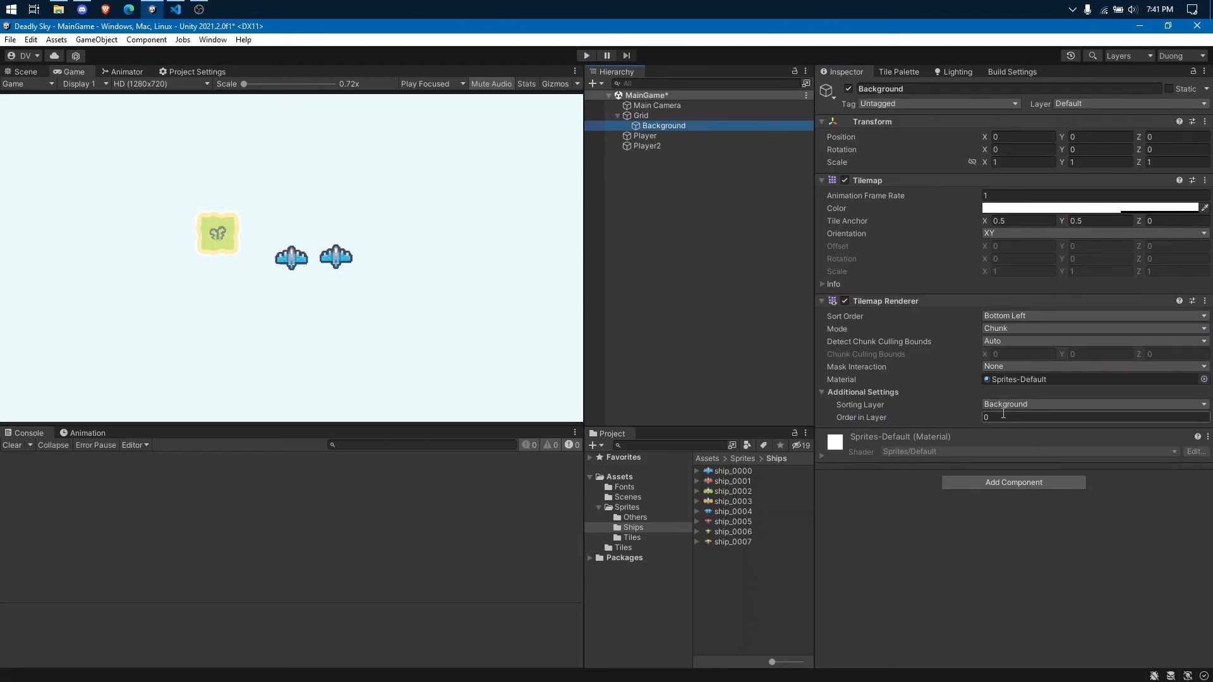
click(694, 135)
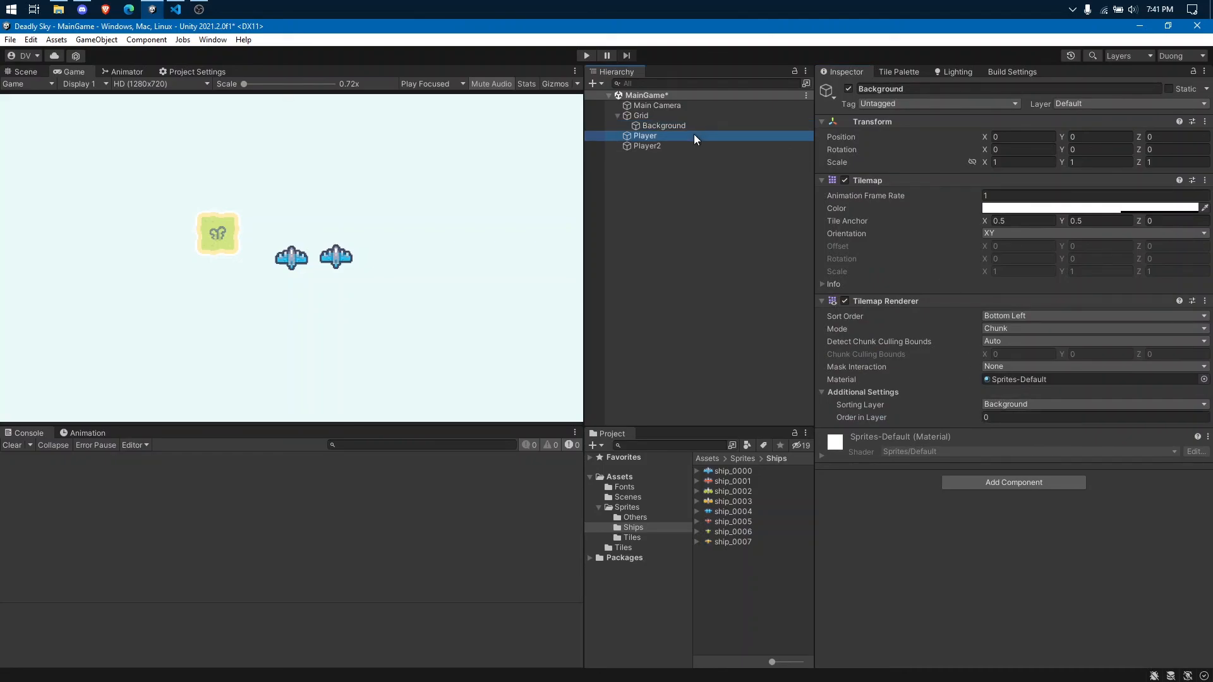
ctrl+click(685, 146)
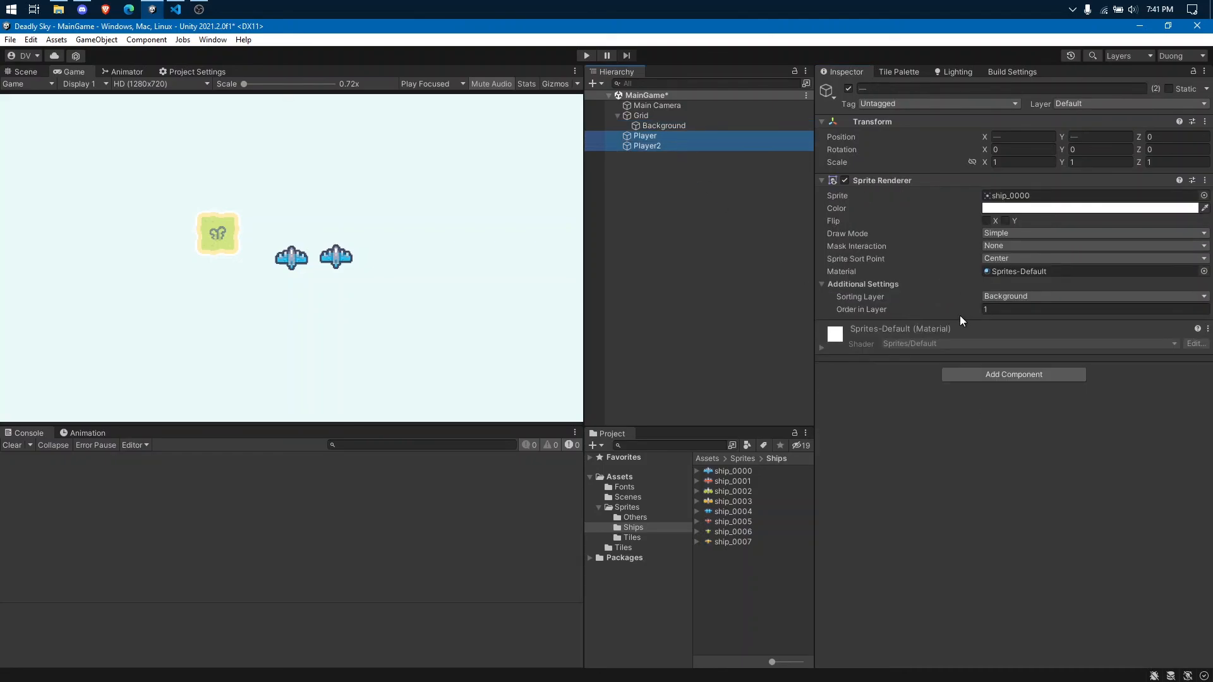
click(1007, 296)
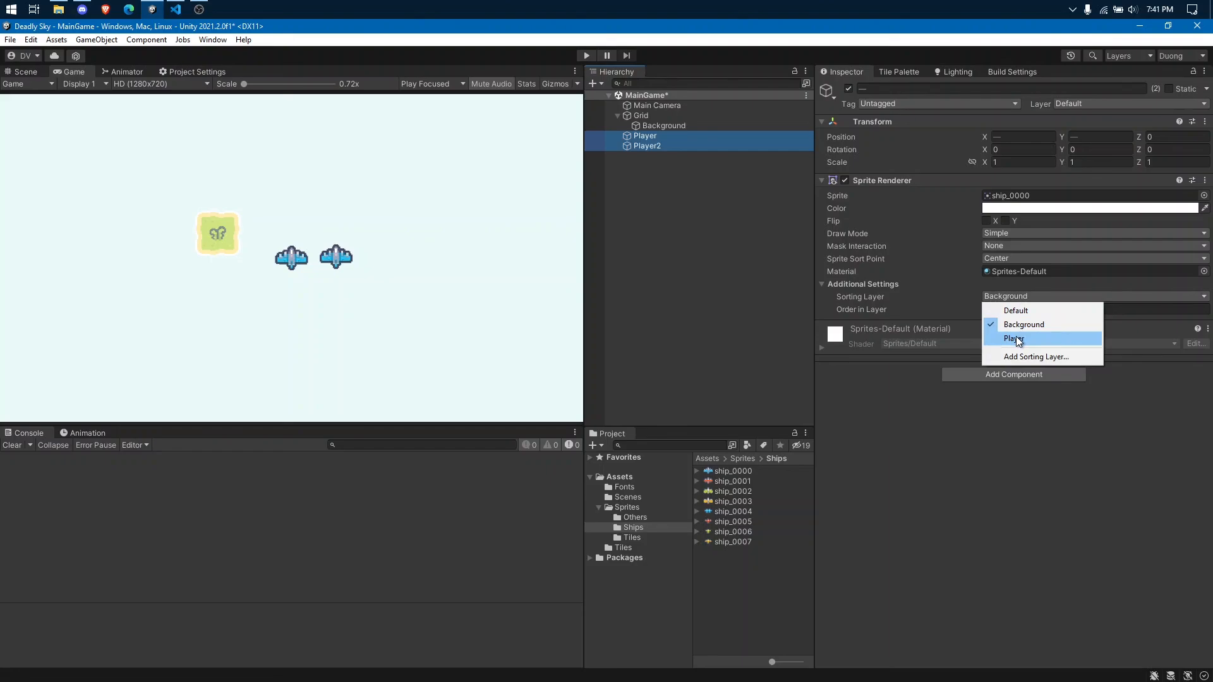
click(1159, 313)
- Re-enter 1 as the order in layer of both ships and assign them to the Player sorting layer
click(1121, 310)
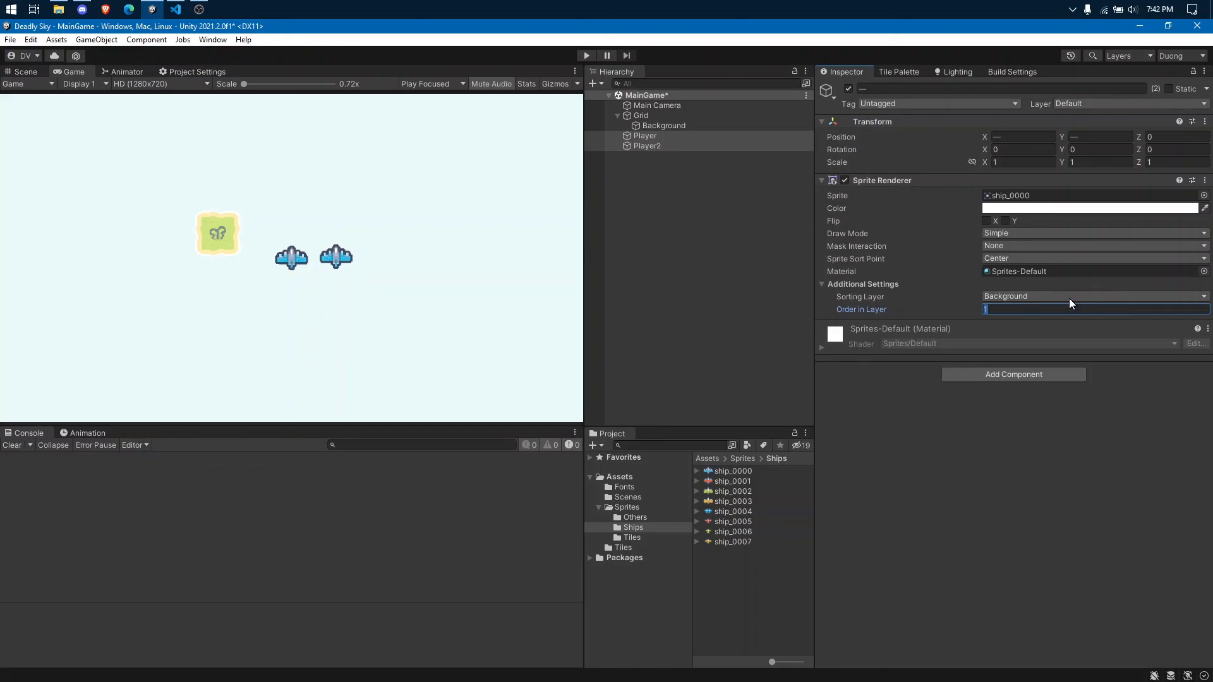
text(5)
key(BackSpace)
text(1)
click(1068, 298)
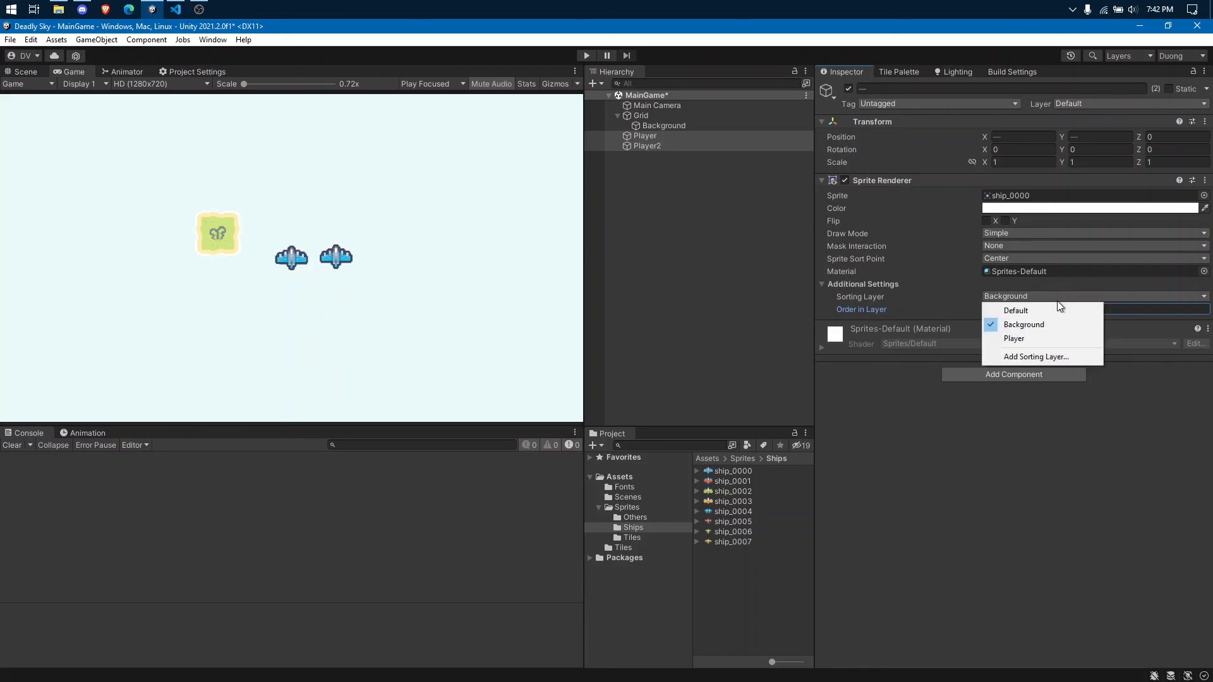
click(1032, 338)
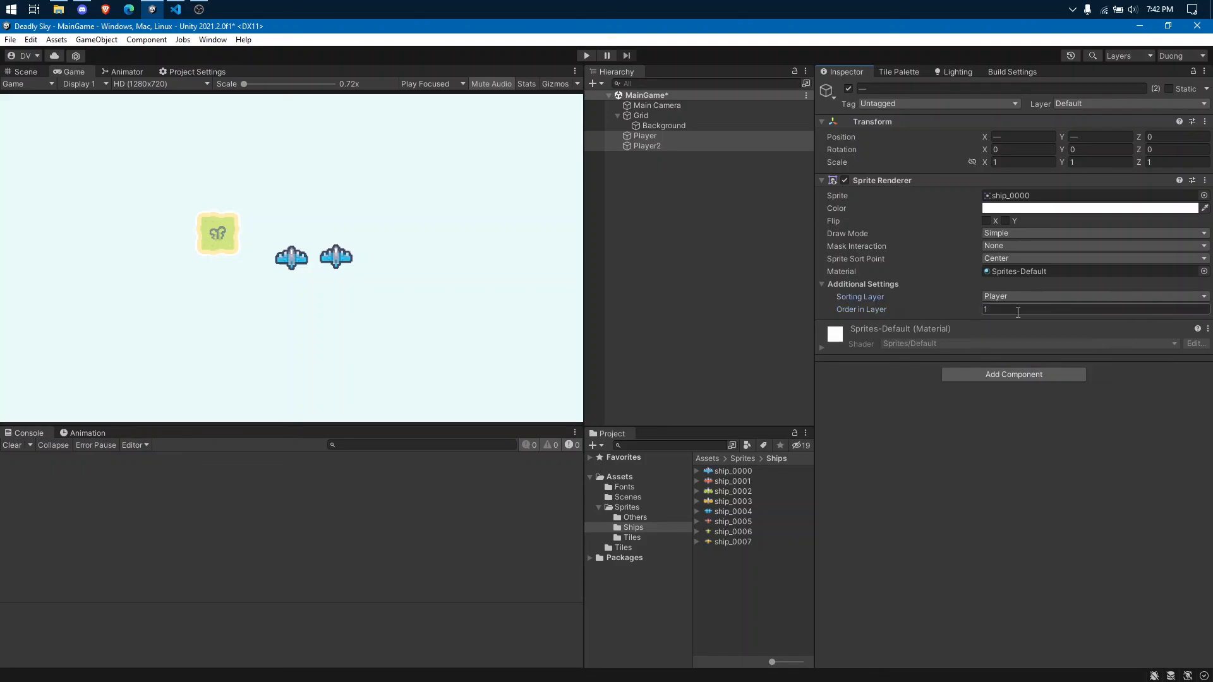
- Try out a new sorting layer named Layer placed between Background and Player, and remove it again
click(1007, 297)
click(1027, 358)
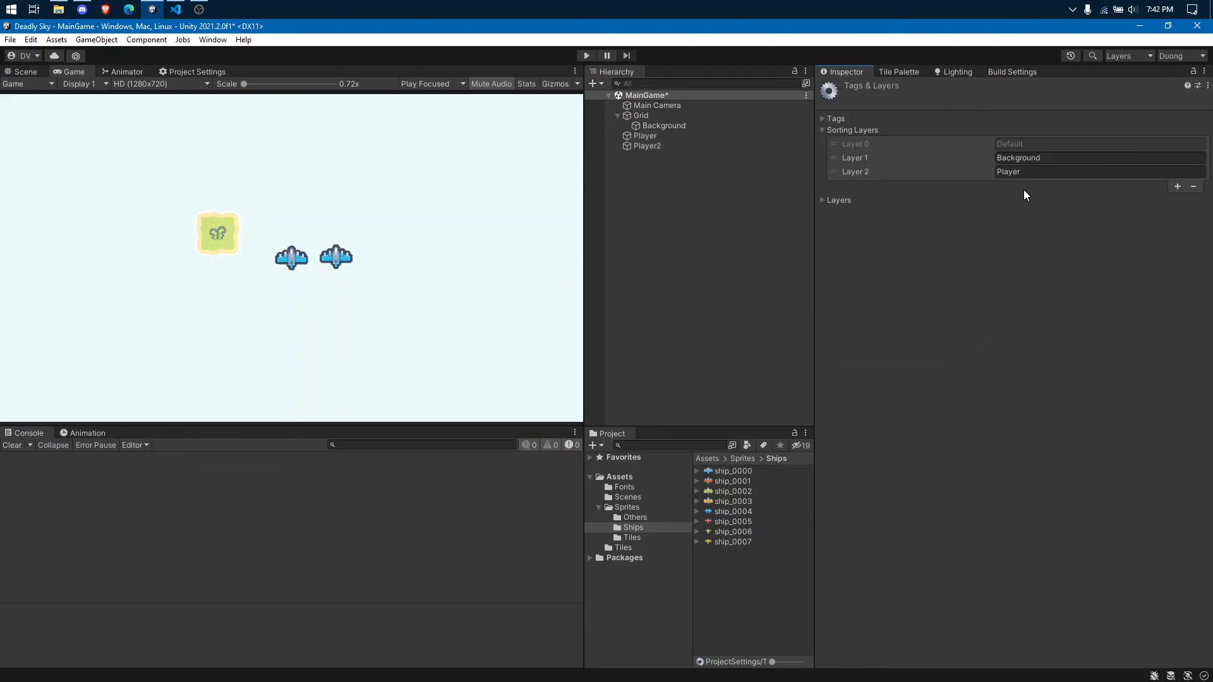
click(1176, 186)
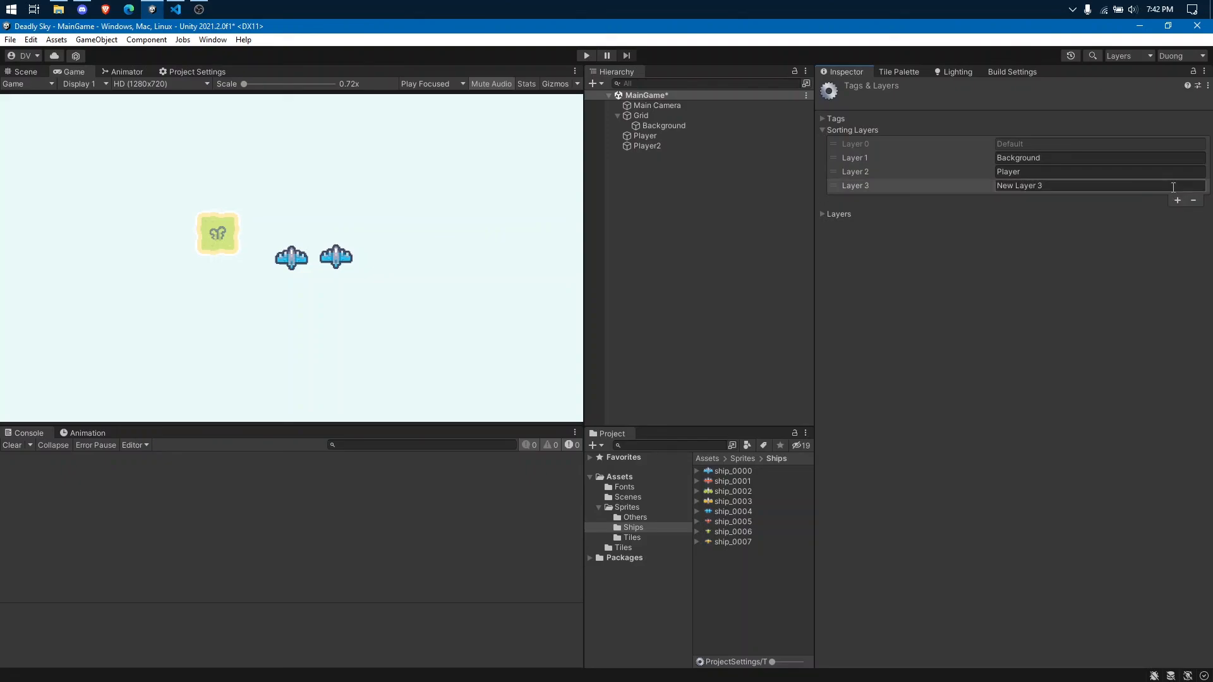
click(1101, 186)
text(Layer)
mouse_move(831, 184)
mouse_down()
mouse_move(831, 158)
mouse_move(832, 171)
mouse_up()
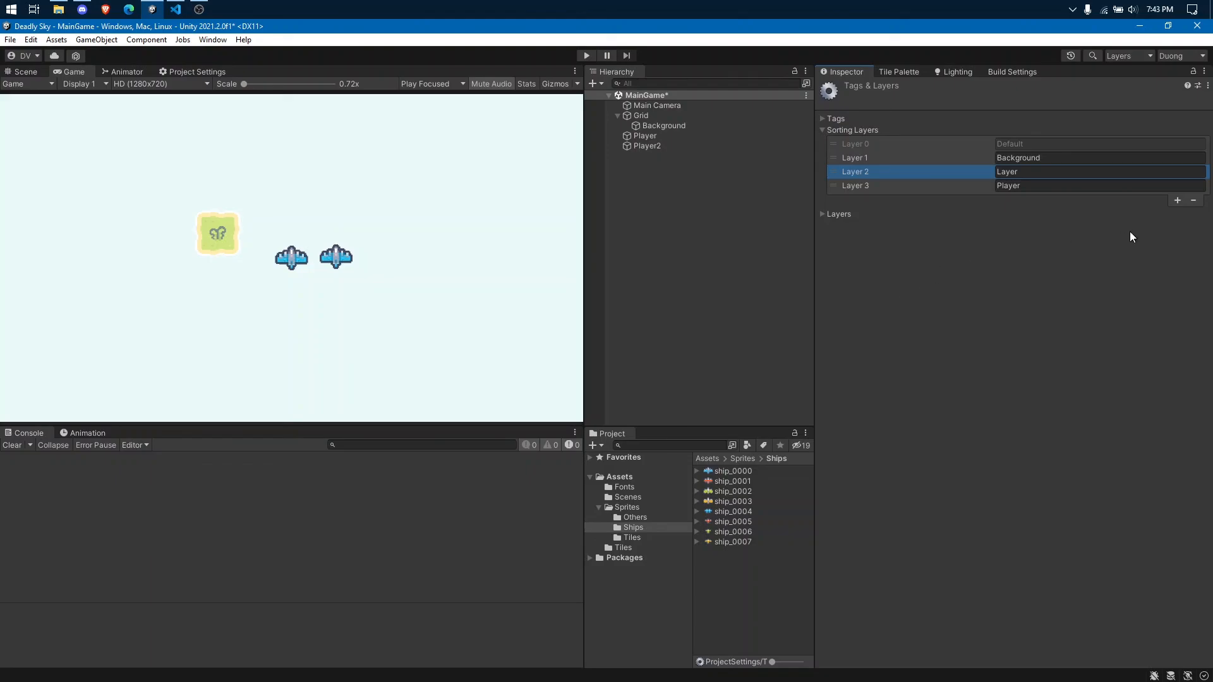
click(1193, 201)
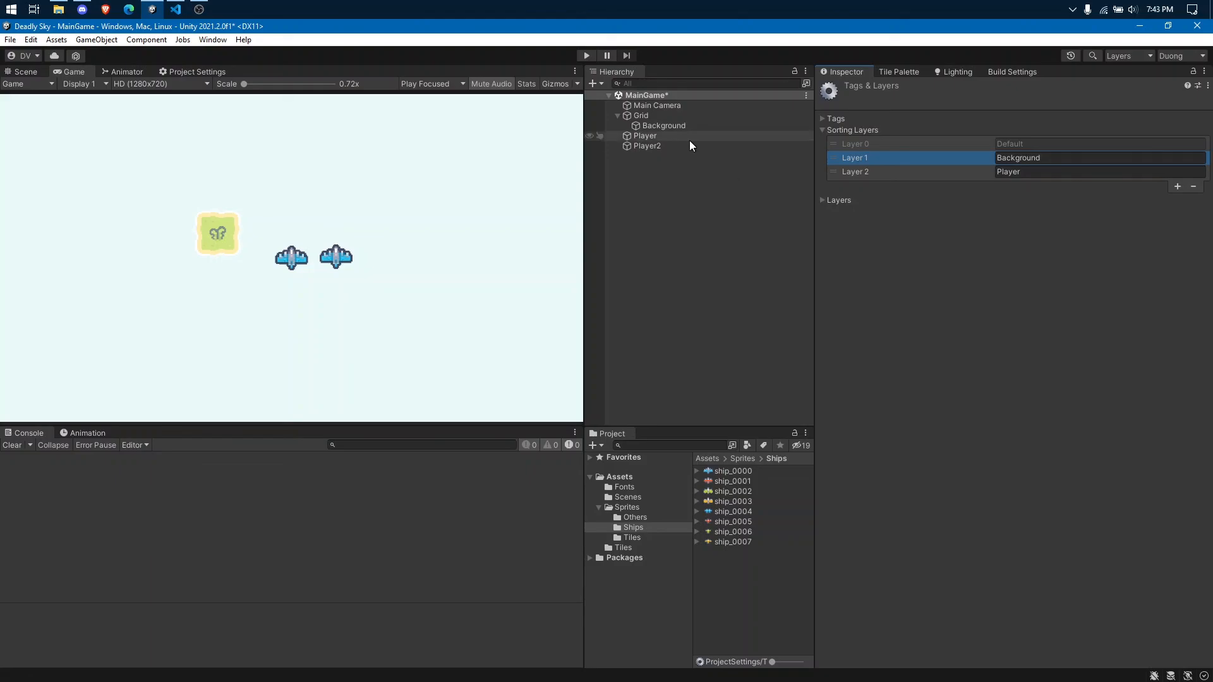
- Delete the Player2 ship from the scene, save the scene and return to the Game view
key(ctrl+s)
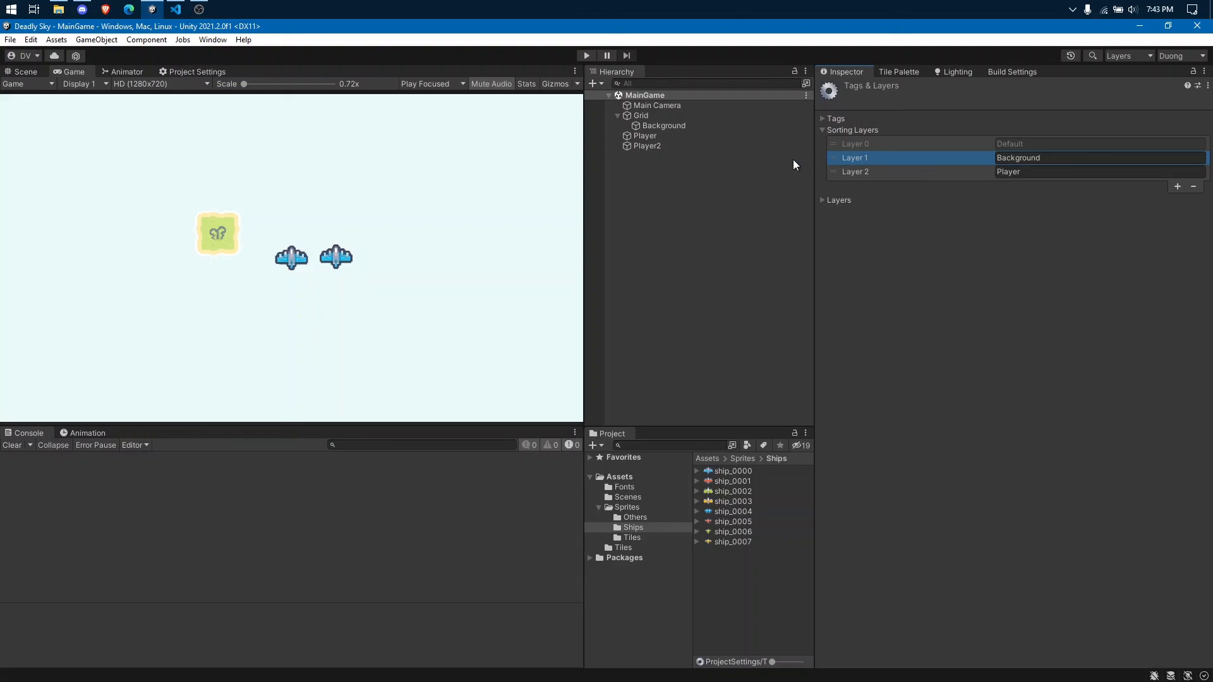
click(695, 136)
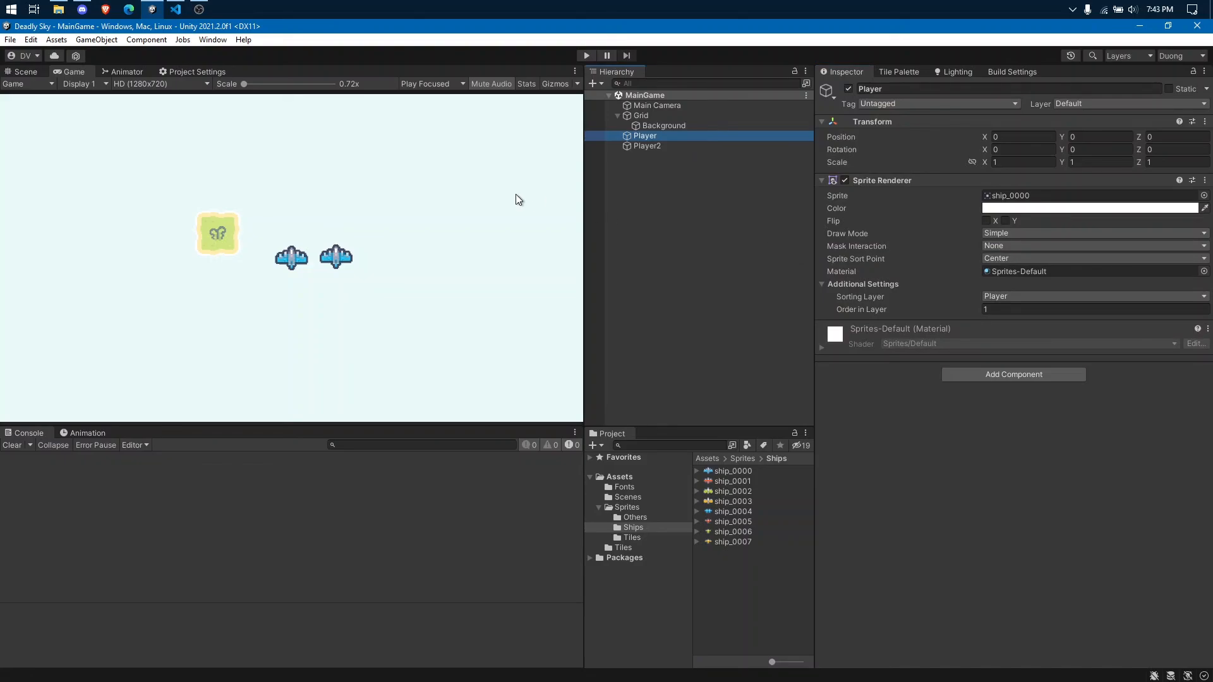
click(26, 71)
click(641, 147)
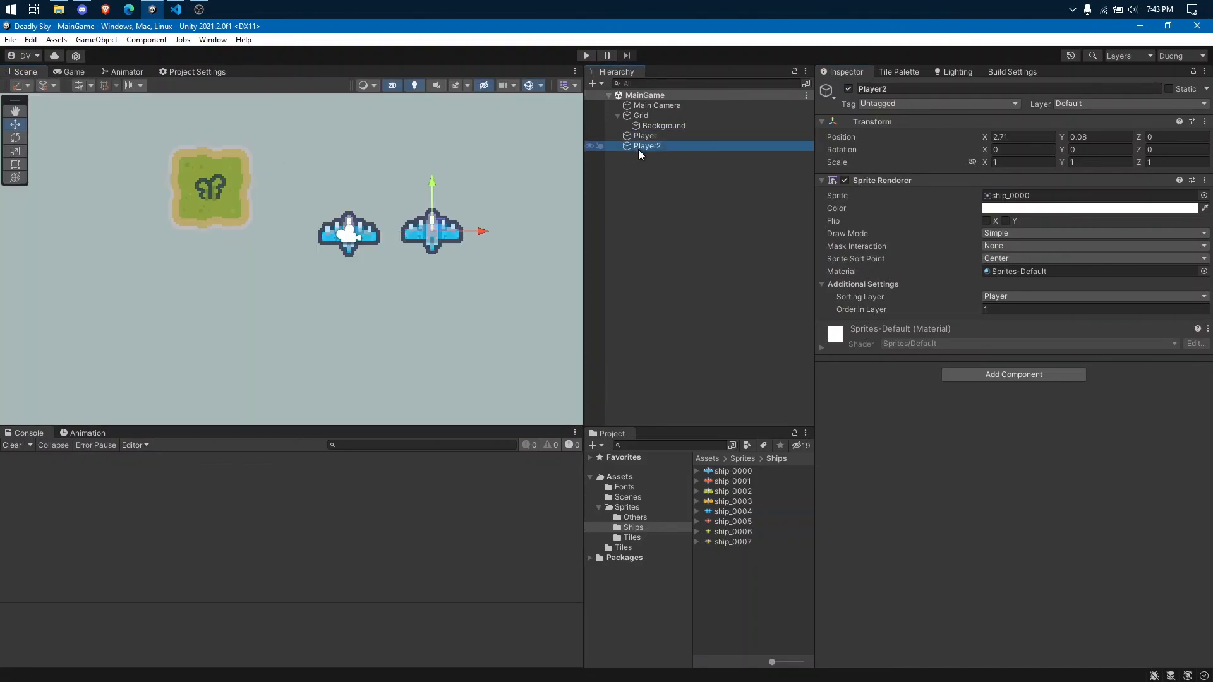
key(Delete)
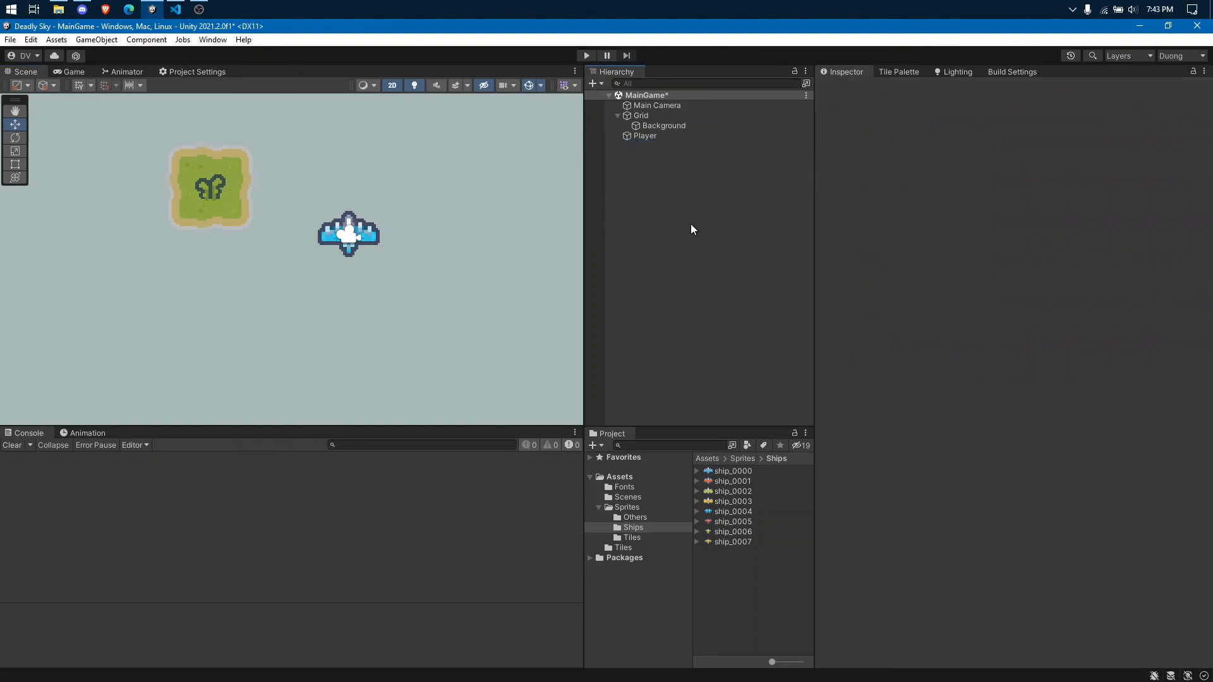
key(ctrl+s)
scroll(433, 173, down, 5)
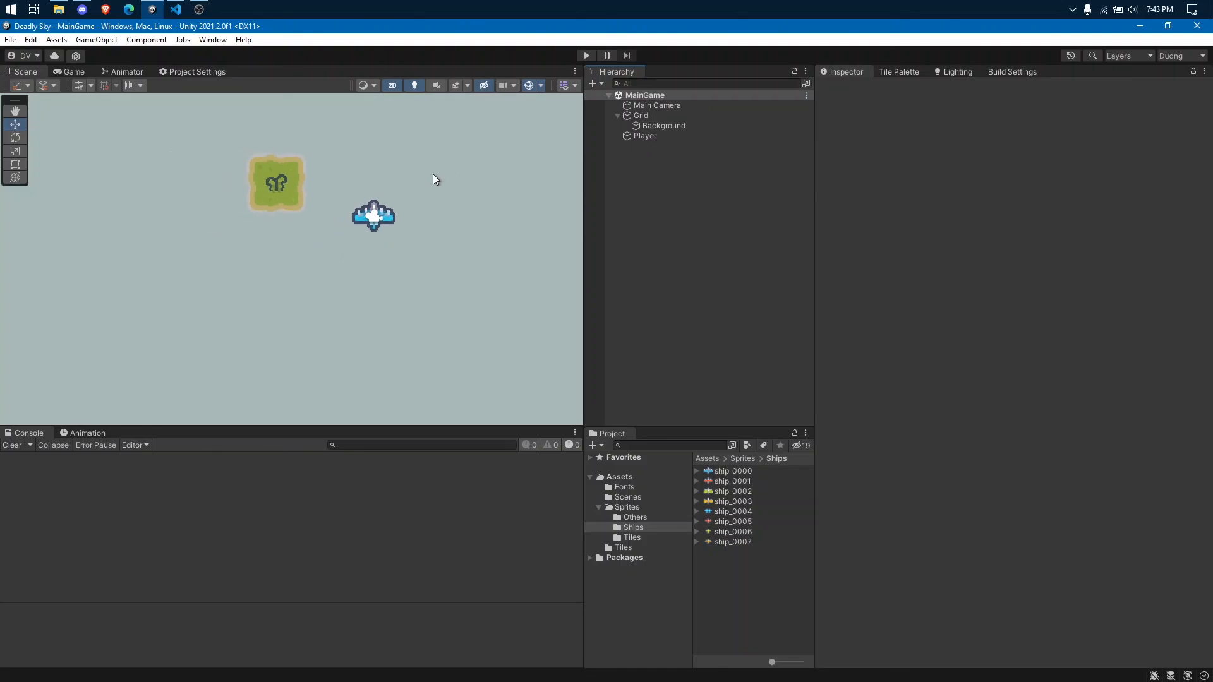
middle_drag(463, 157, 395, 204)
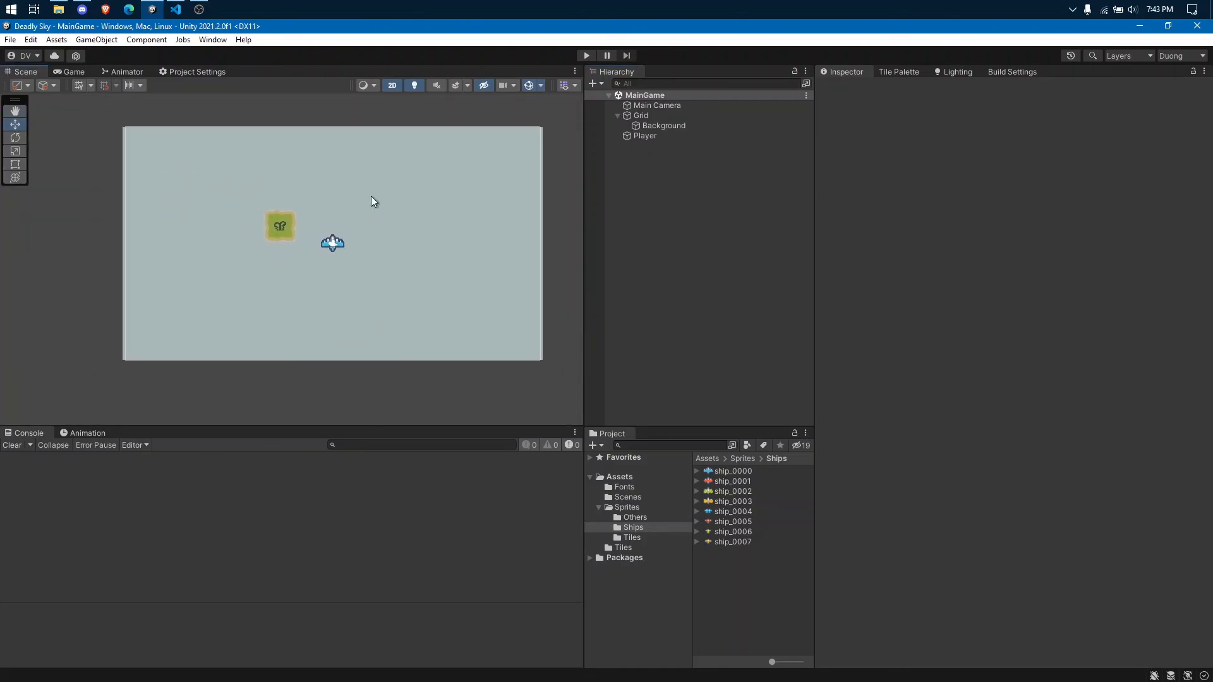
click(73, 72)
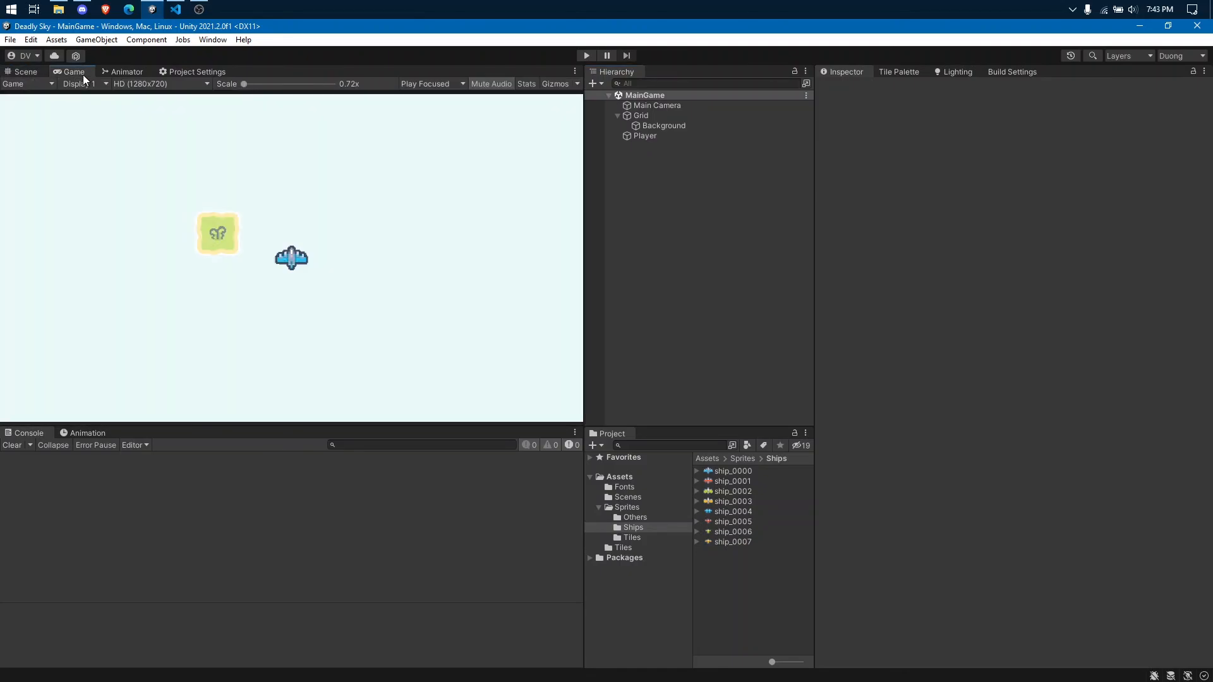